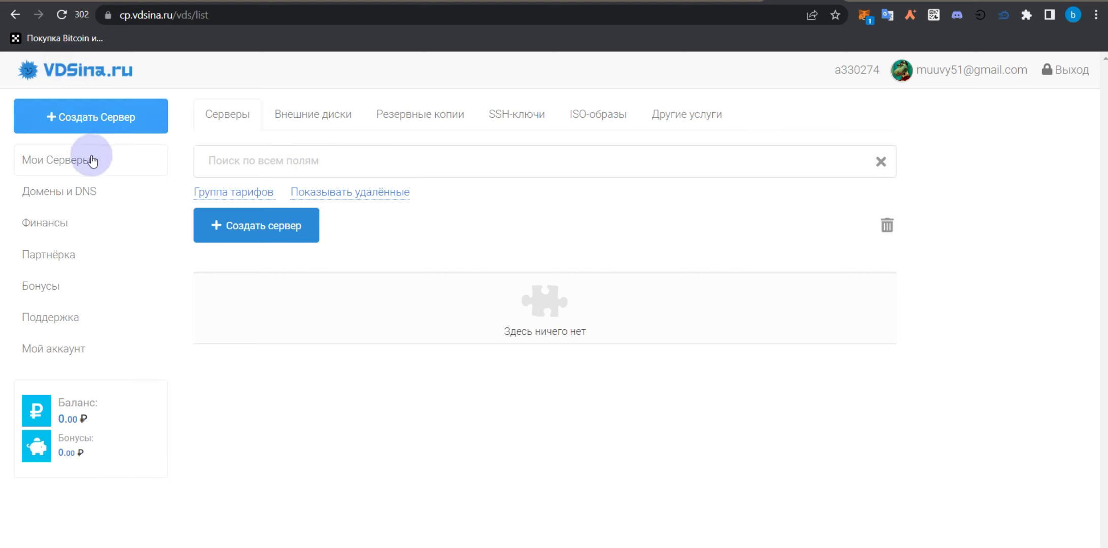
Start a new server order and set its processor to 8 cores.
{"action": "left_click", "coordinate": [111, 119]}
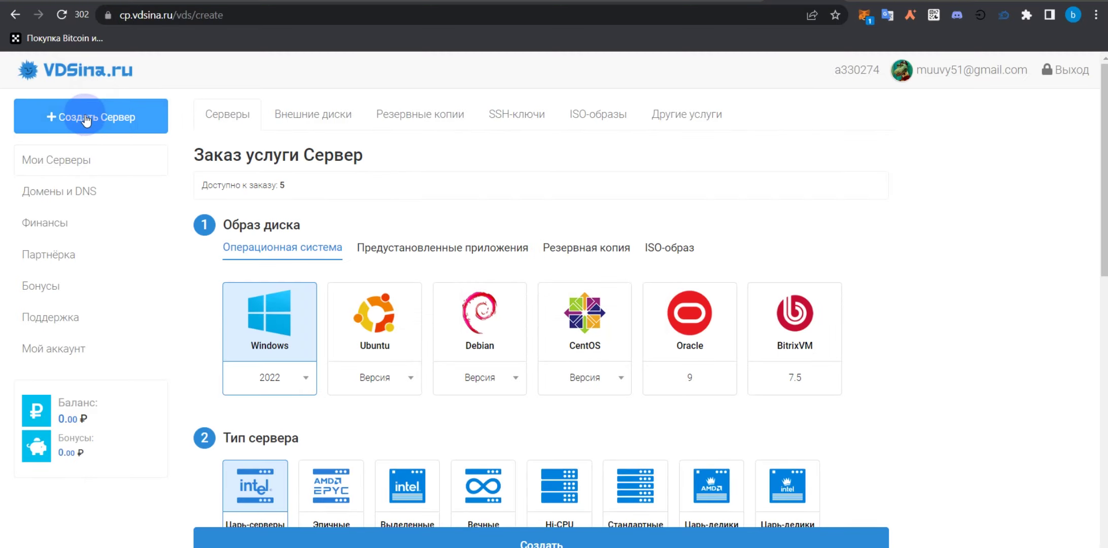
{"action": "scroll", "coordinate": [355, 173], "scroll_direction": "down", "scroll_amount": 7}
{"action": "double_click", "coordinate": [304, 260]}
{"action": "type", "text": "8"}
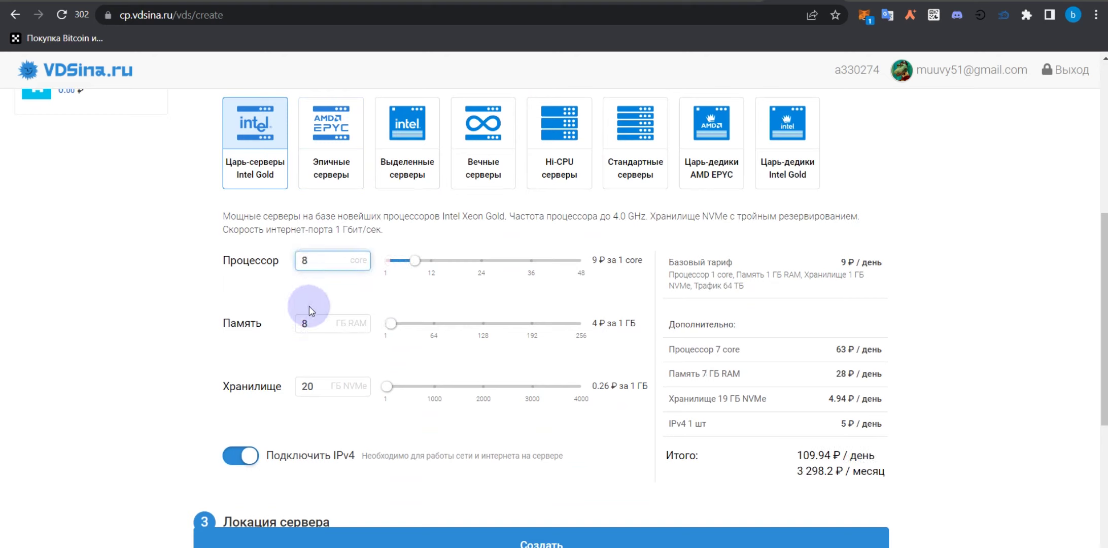
{"action": "left_click", "coordinate": [273, 281]}
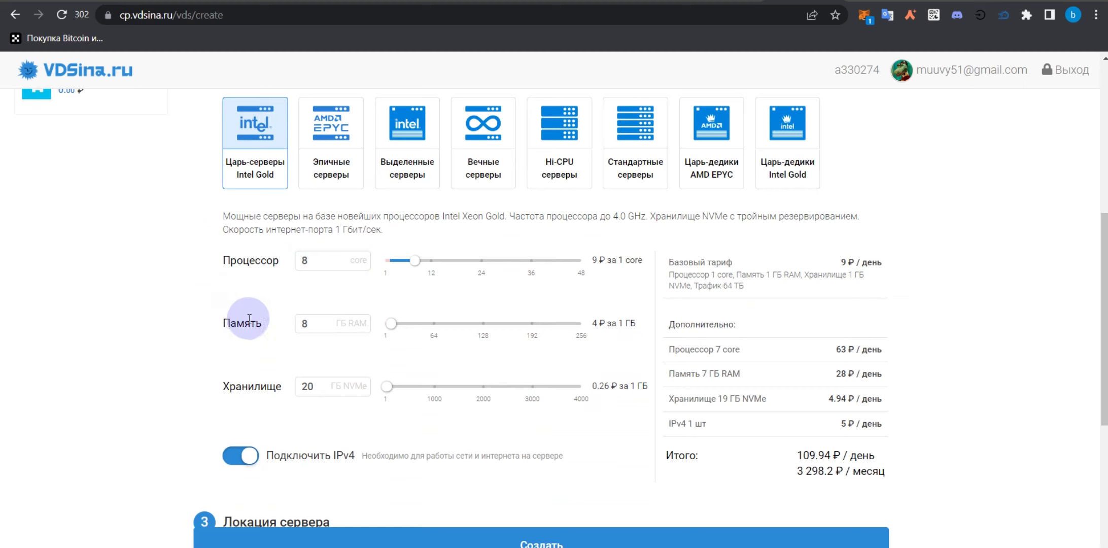
Set the server's NVMe storage to 40 GB.
{"action": "scroll", "coordinate": [310, 322], "scroll_direction": "down", "scroll_amount": 1}
{"action": "left_click", "coordinate": [316, 320]}
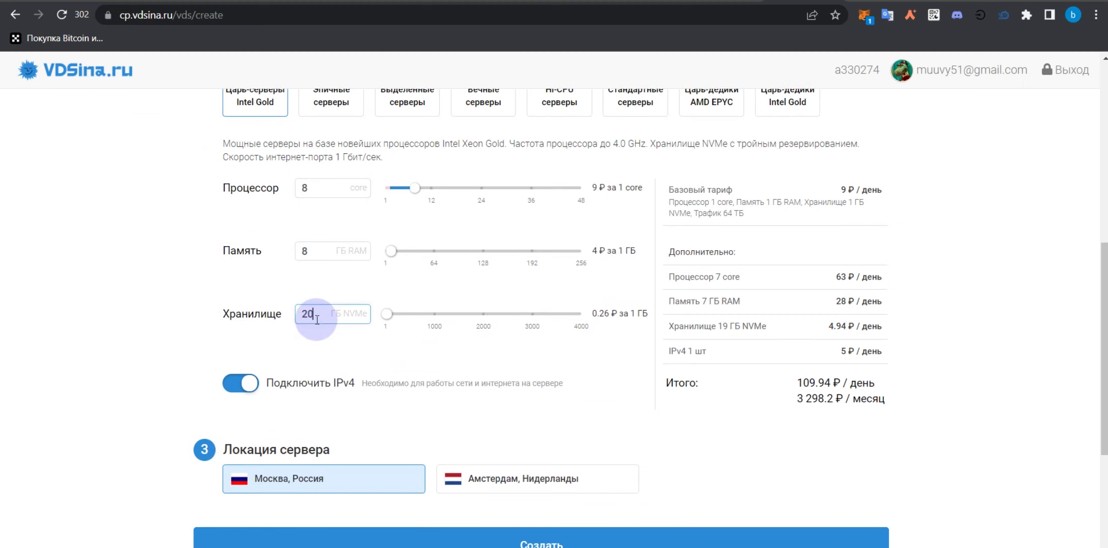
{"action": "left_click", "coordinate": [235, 318]}
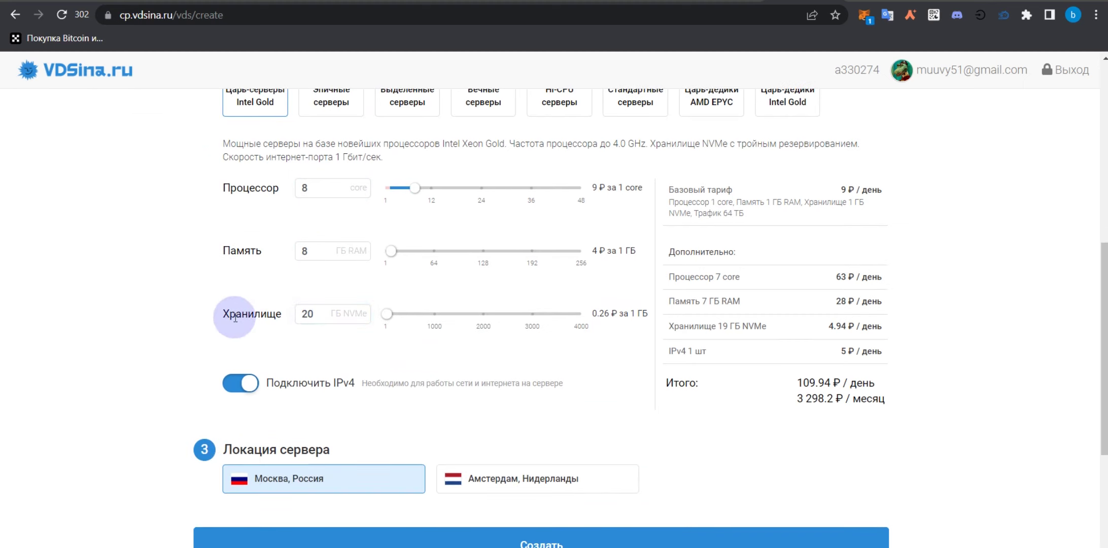
{"action": "double_click", "coordinate": [298, 313]}
{"action": "type", "text": "40"}
{"action": "scroll", "coordinate": [508, 351], "scroll_direction": "down", "scroll_amount": 2}
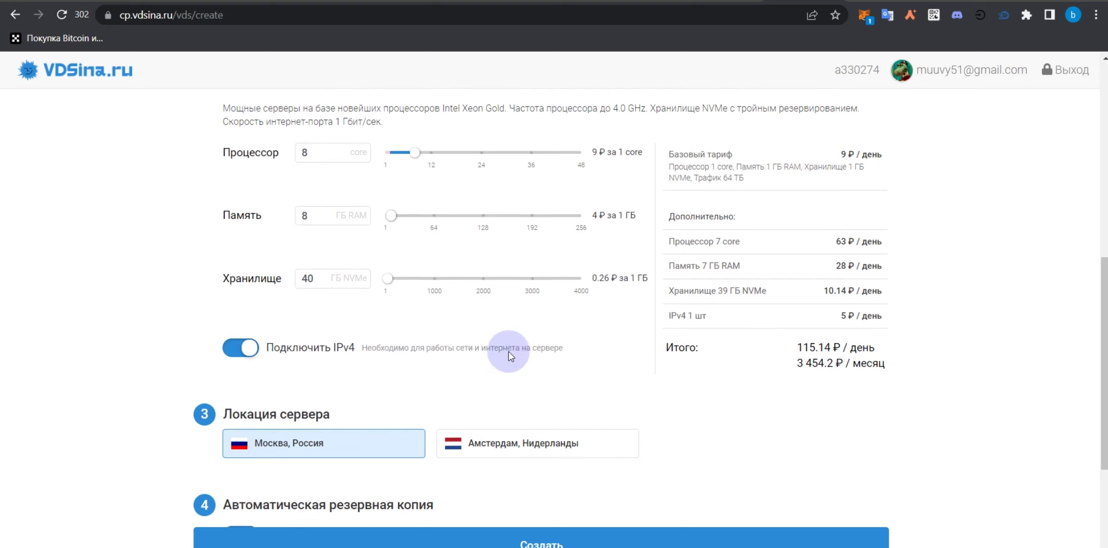
Choose Амстердам, Нидерланды as the server location and turn off the automatic backup.
{"action": "scroll", "coordinate": [508, 352], "scroll_direction": "down", "scroll_amount": 2}
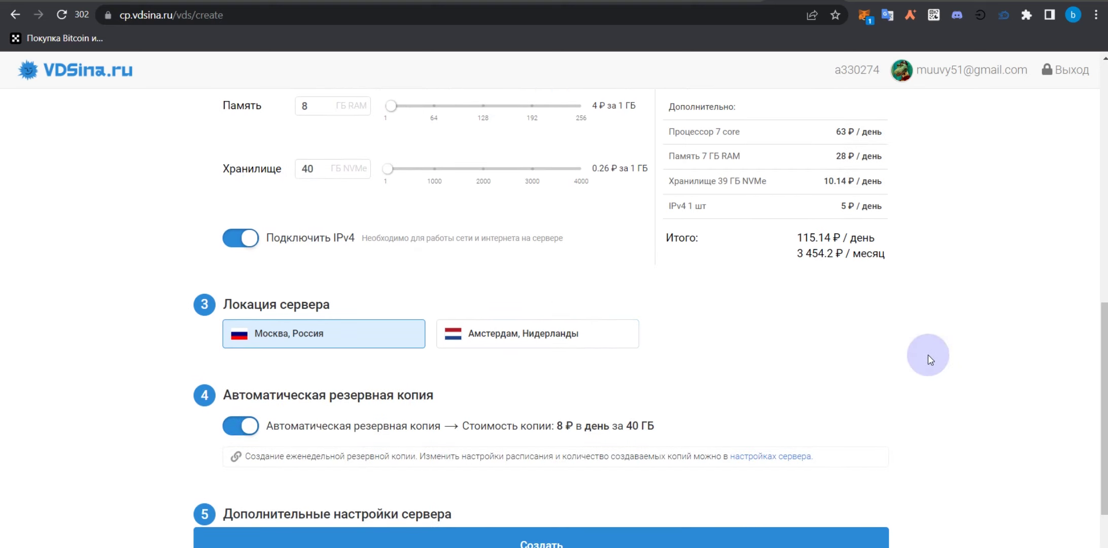
{"action": "left_click", "coordinate": [555, 339]}
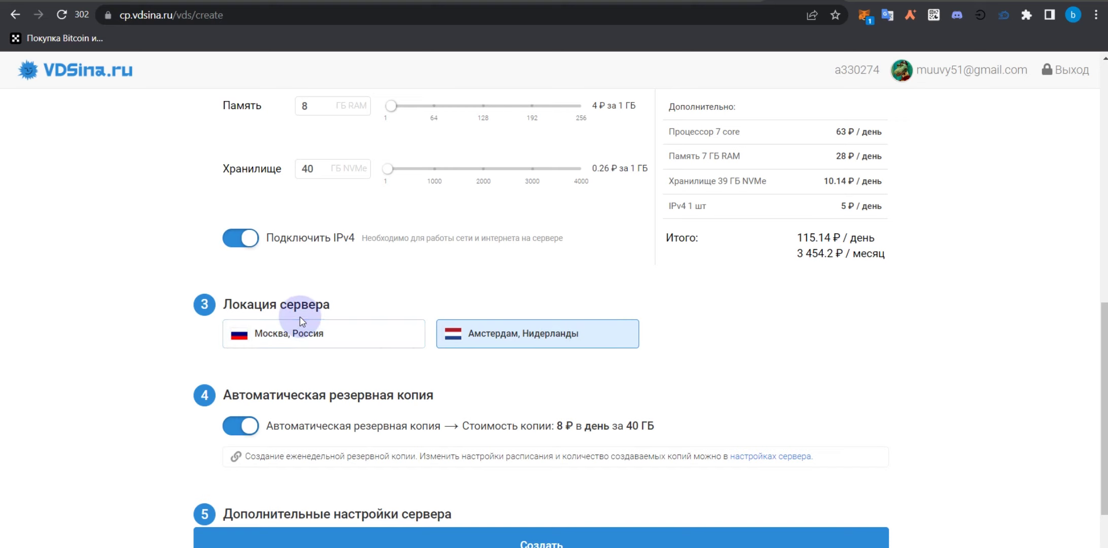
{"action": "scroll", "coordinate": [754, 334], "scroll_direction": "down", "scroll_amount": 2}
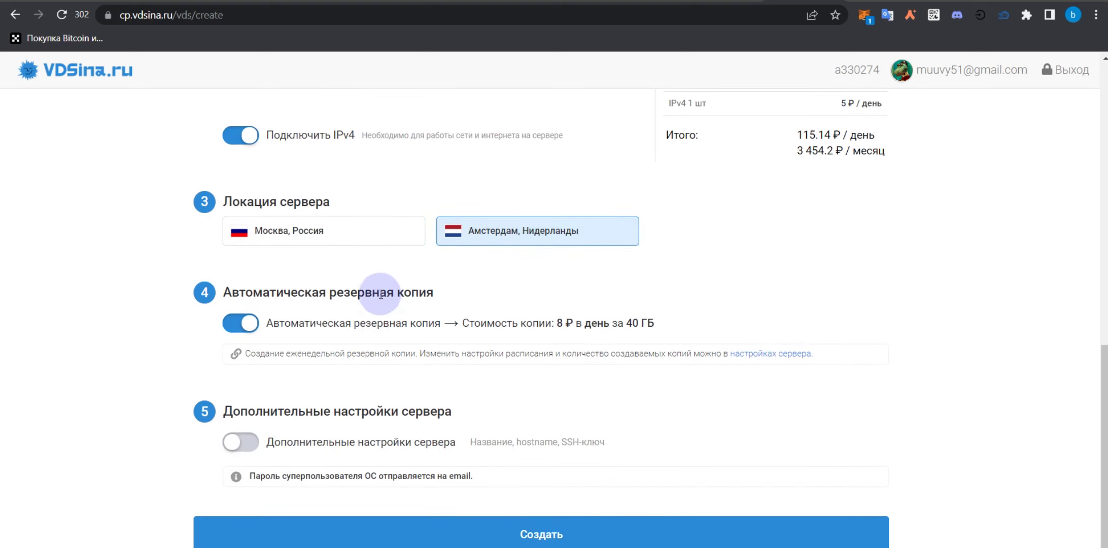
{"action": "left_click", "coordinate": [245, 327]}
Review the configured server order, including its total price, location, backup setting and operating system.
{"action": "scroll", "coordinate": [868, 340], "scroll_direction": "up", "scroll_amount": 6}
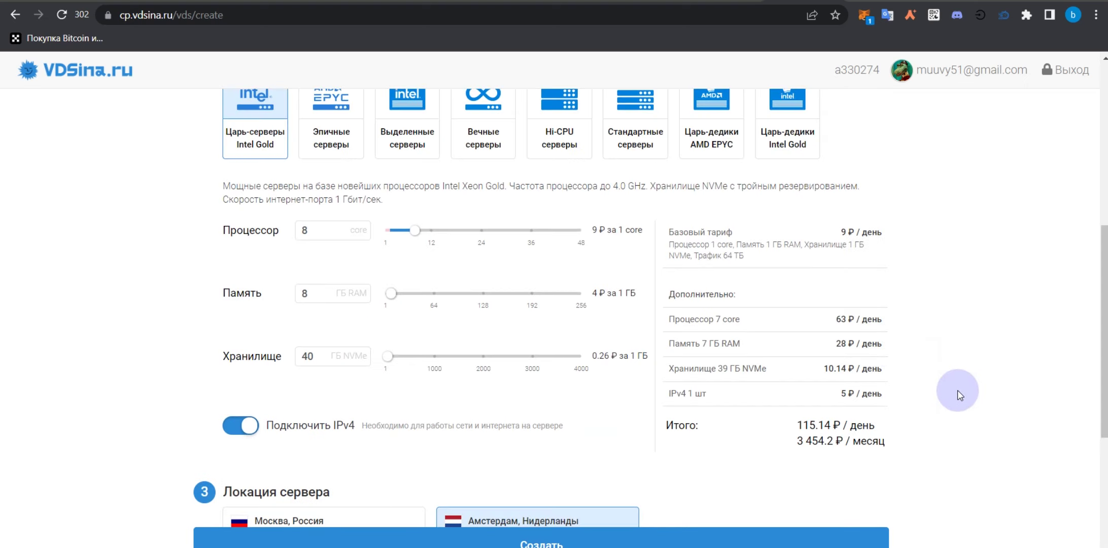
{"action": "scroll", "coordinate": [959, 395], "scroll_direction": "down", "scroll_amount": 1}
{"action": "left_click_drag", "start_coordinate": [797, 353], "coordinate": [899, 357]}
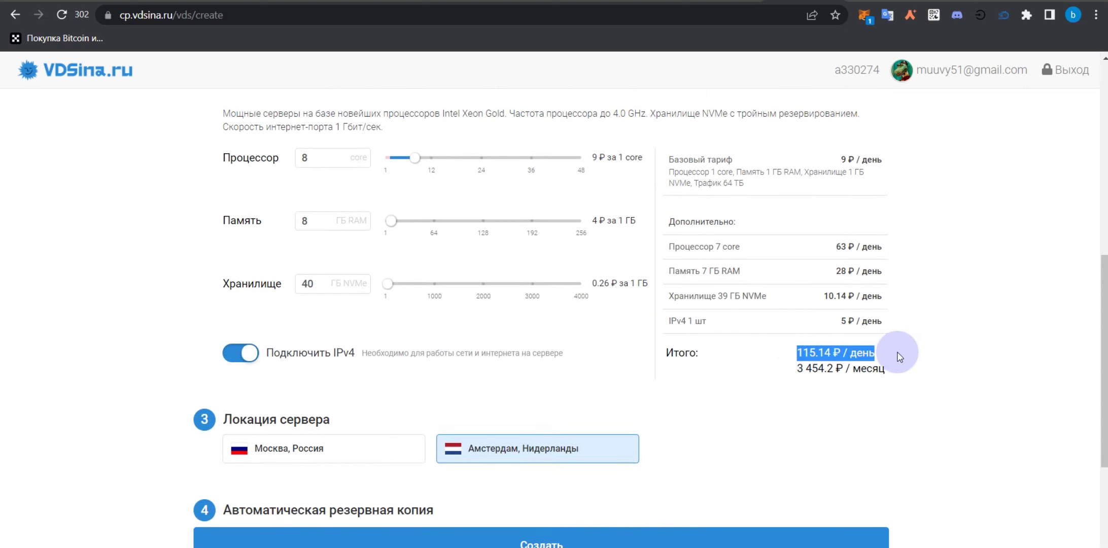
{"action": "left_click", "coordinate": [792, 391]}
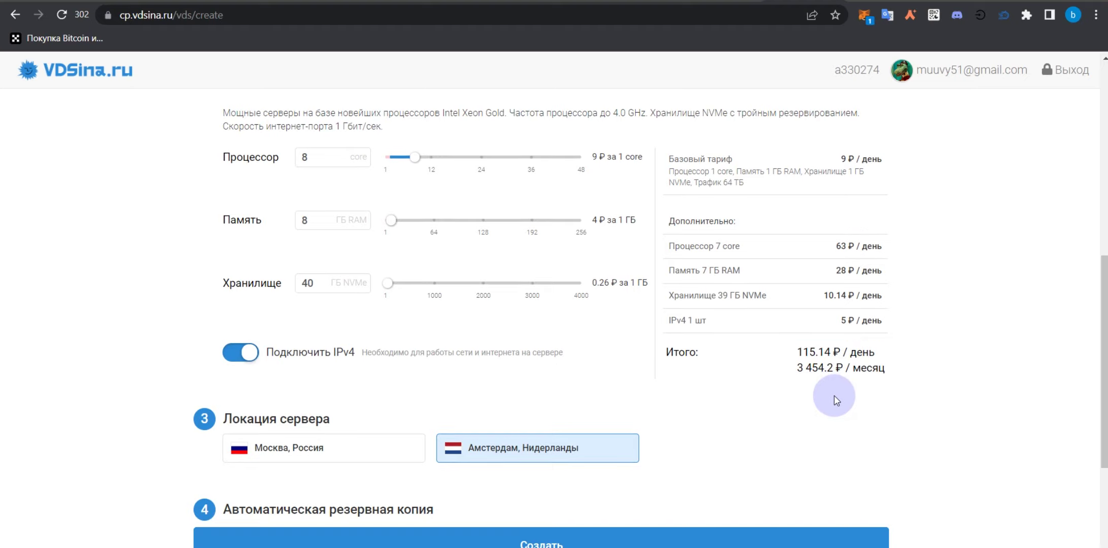
{"action": "scroll", "coordinate": [836, 399], "scroll_direction": "down", "scroll_amount": 3}
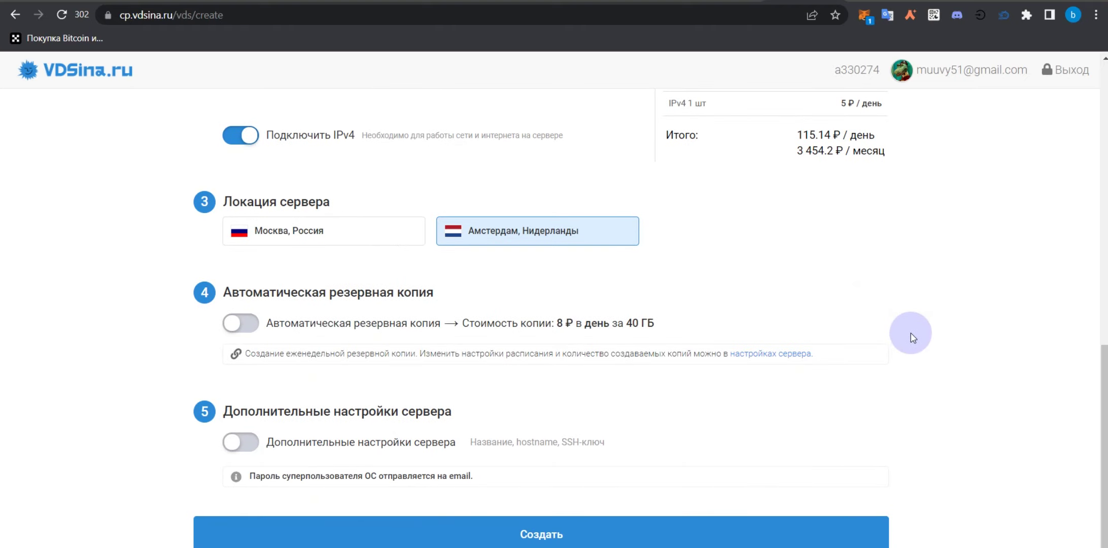
{"action": "scroll", "coordinate": [907, 336], "scroll_direction": "up", "scroll_amount": 10}
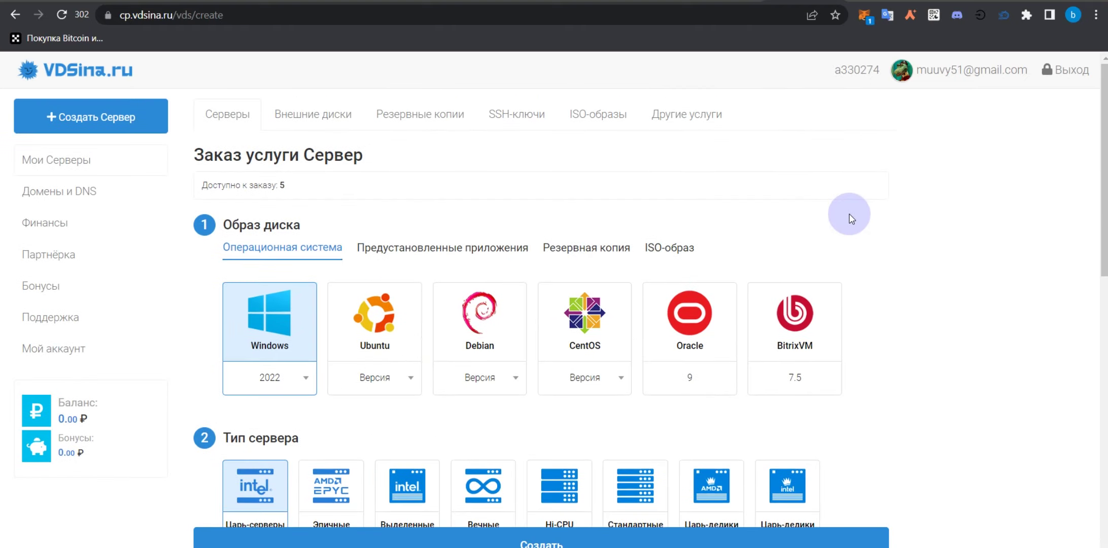
{"action": "scroll", "coordinate": [811, 268], "scroll_direction": "down", "scroll_amount": 4}
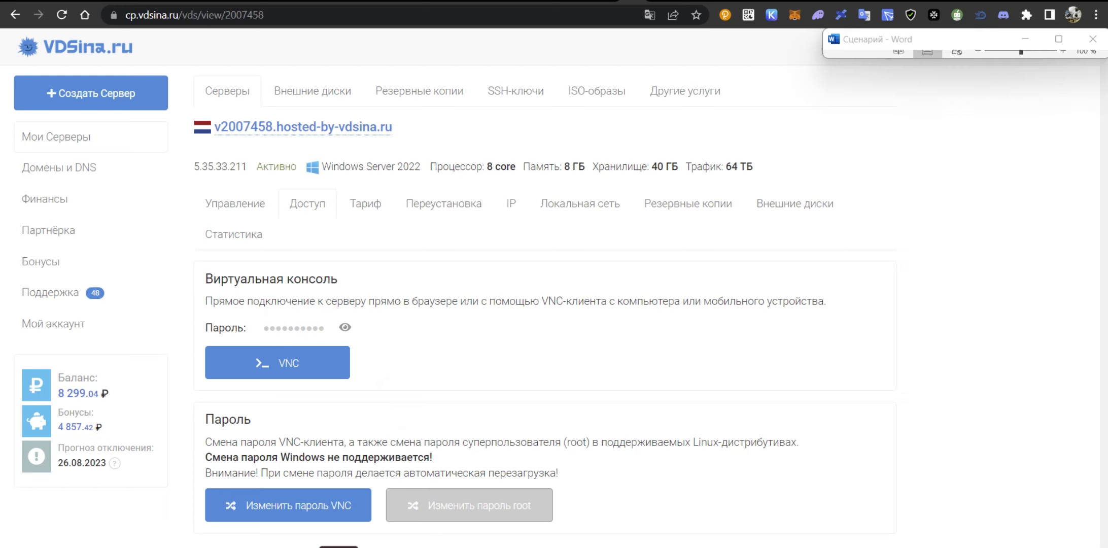
Open Remote Desktop Connection and set the target computer to 5.35.33.211.
{"action": "left_click", "coordinate": [339, 547]}
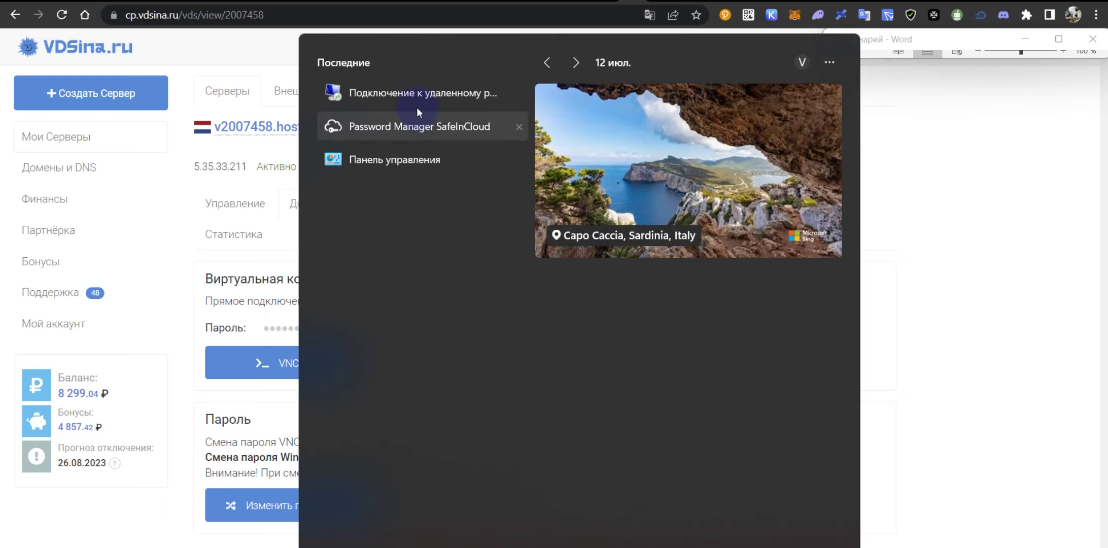
{"action": "left_click", "coordinate": [396, 95]}
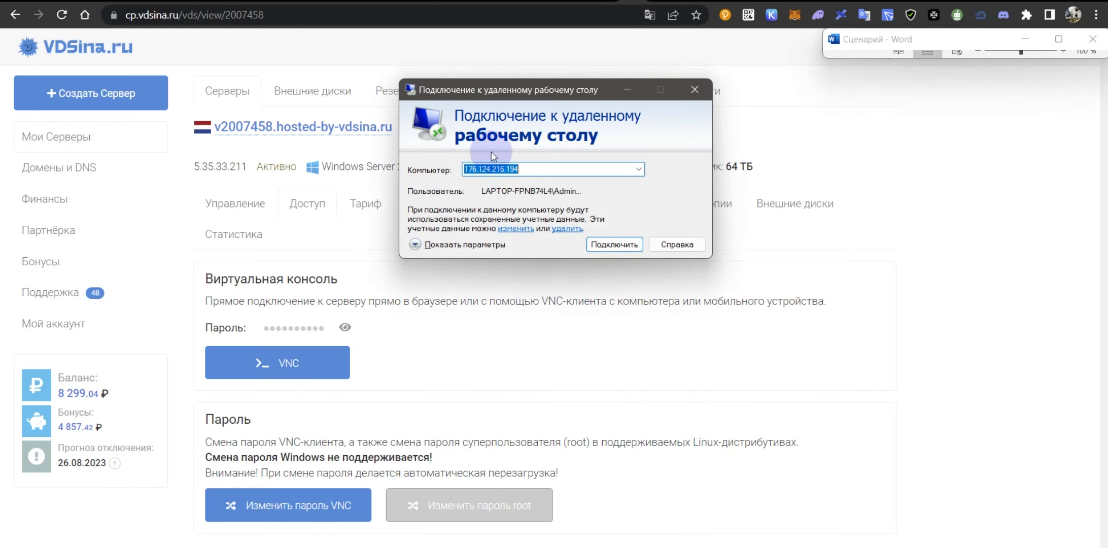
{"action": "left_click", "coordinate": [530, 169]}
{"action": "left_click_drag", "start_coordinate": [530, 169], "coordinate": [441, 169]}
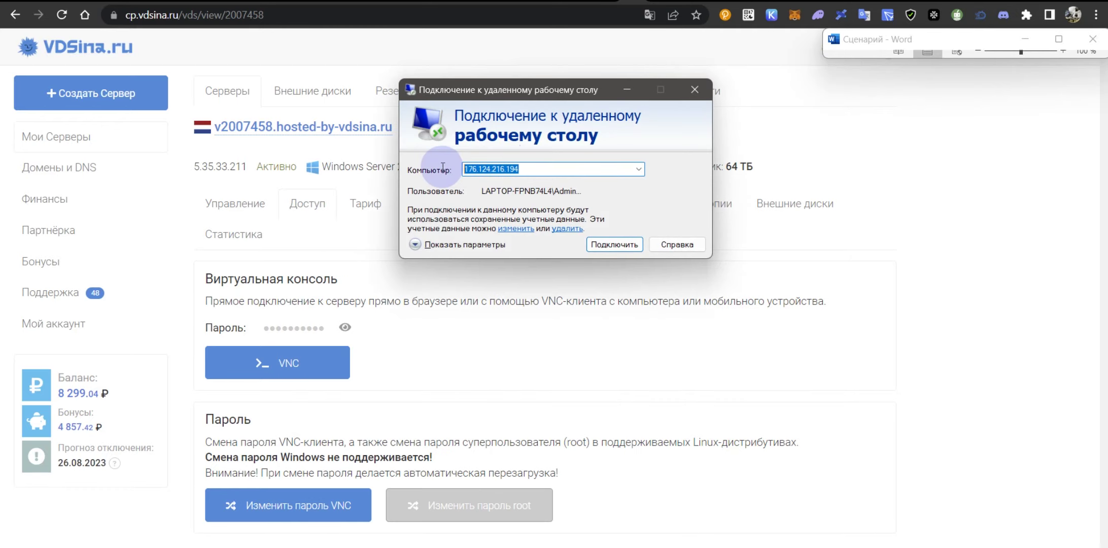
{"action": "type", "text": "5.35.33.211"}
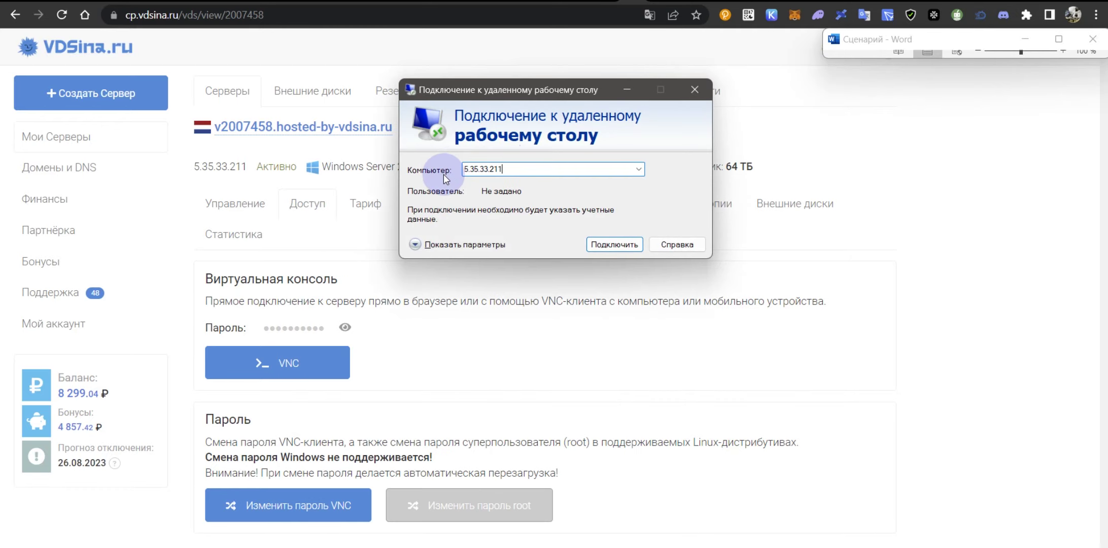
Set the remote connection's user name to Administrator and start connecting.
{"action": "left_click", "coordinate": [415, 244]}
{"action": "left_click", "coordinate": [533, 240]}
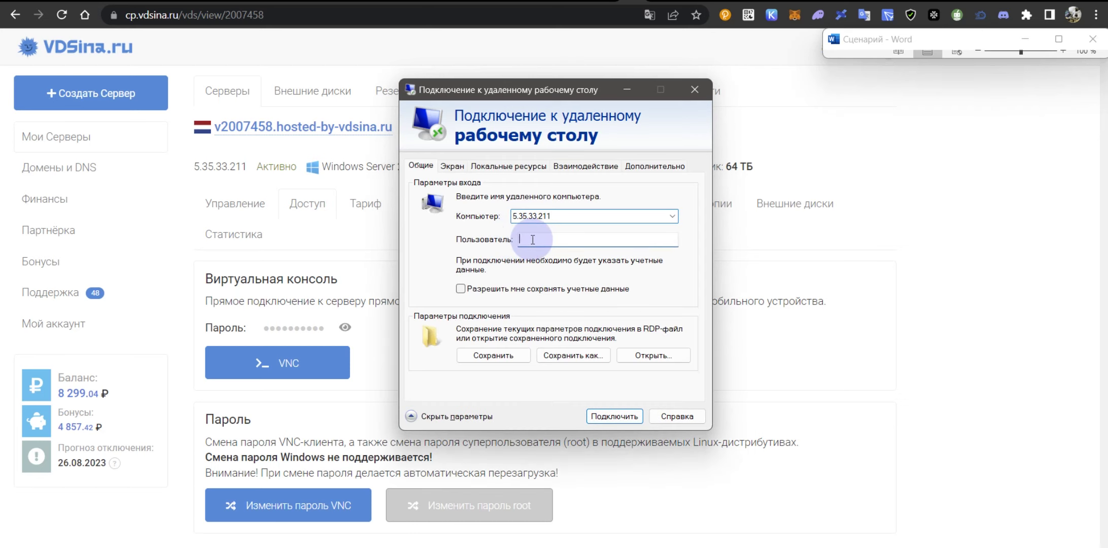
{"action": "type", "text": "A"}
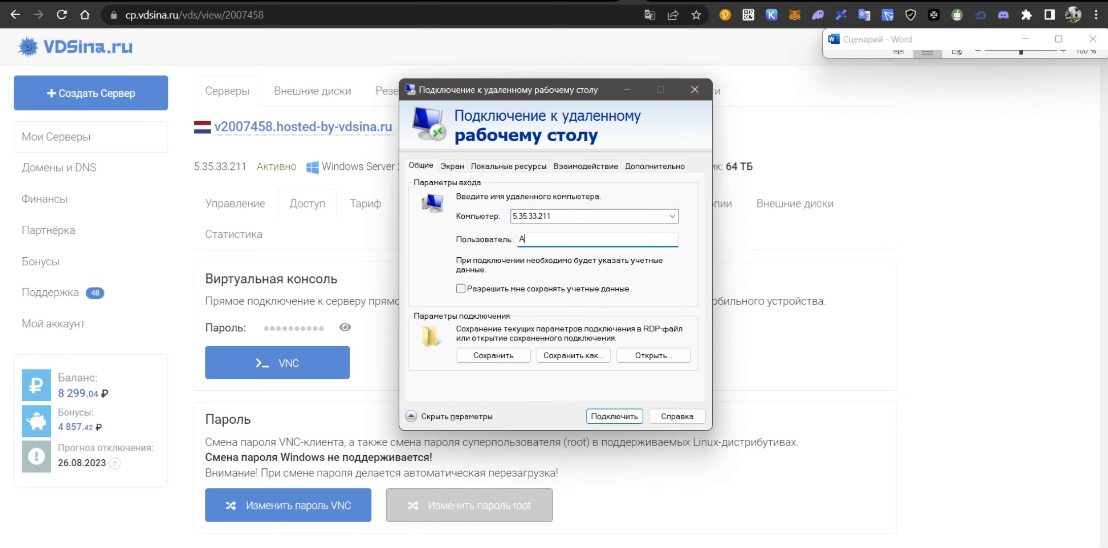
{"action": "type", "text": "dministrator"}
{"action": "left_click", "coordinate": [615, 416]}
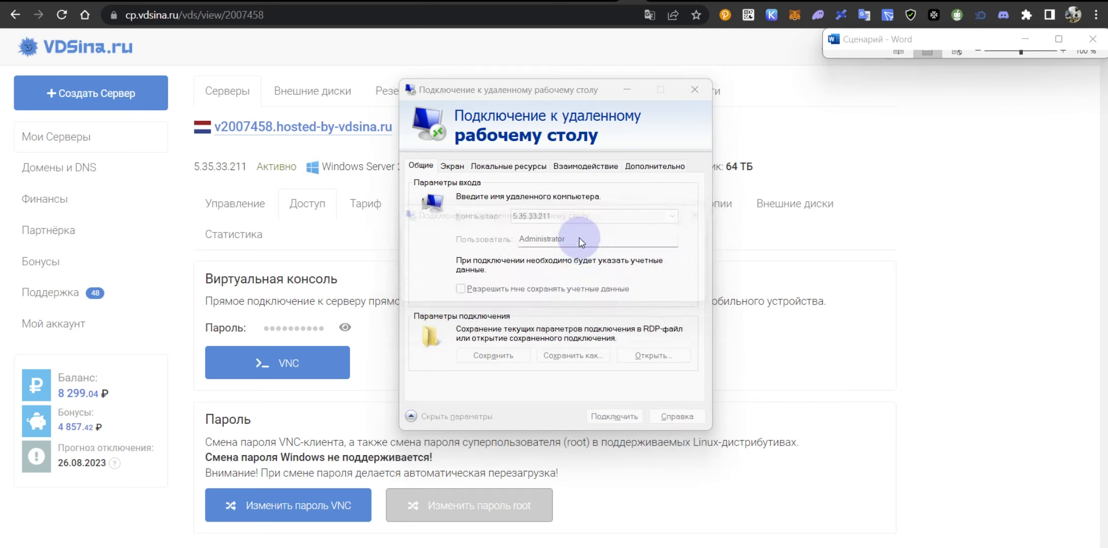
Paste the account password with the credentials remembered, and accept the untrusted certificate with further connection prompts for this computer suppressed.
{"action": "key", "text": "ctrl+v"}
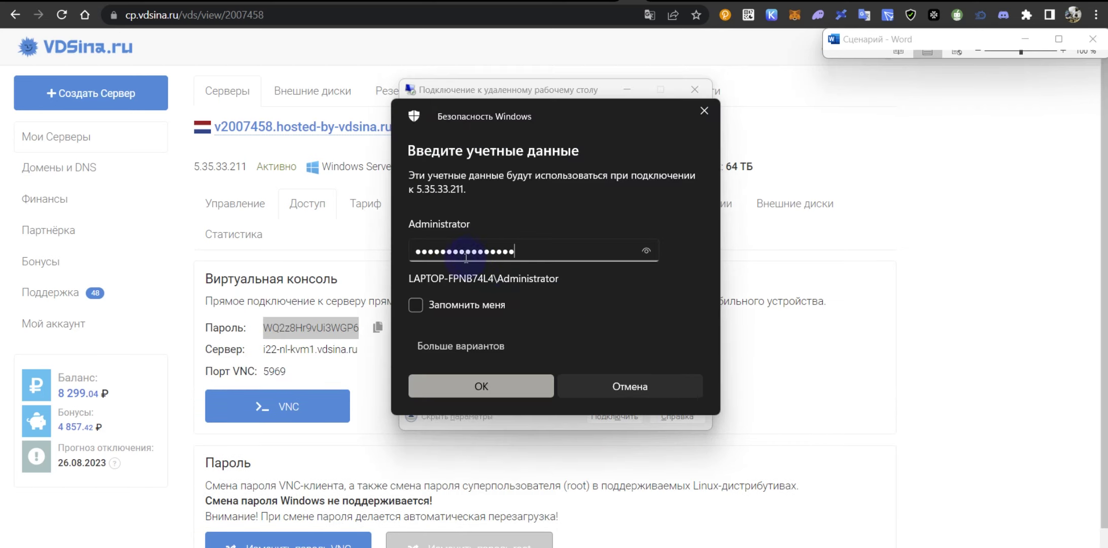
{"action": "left_click", "coordinate": [415, 305]}
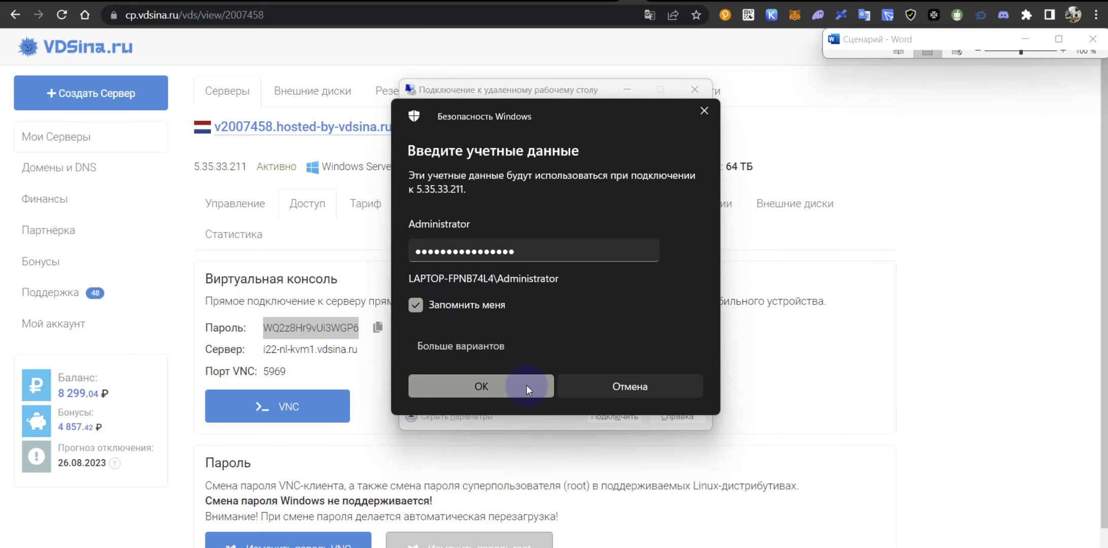
{"action": "left_click", "coordinate": [485, 384]}
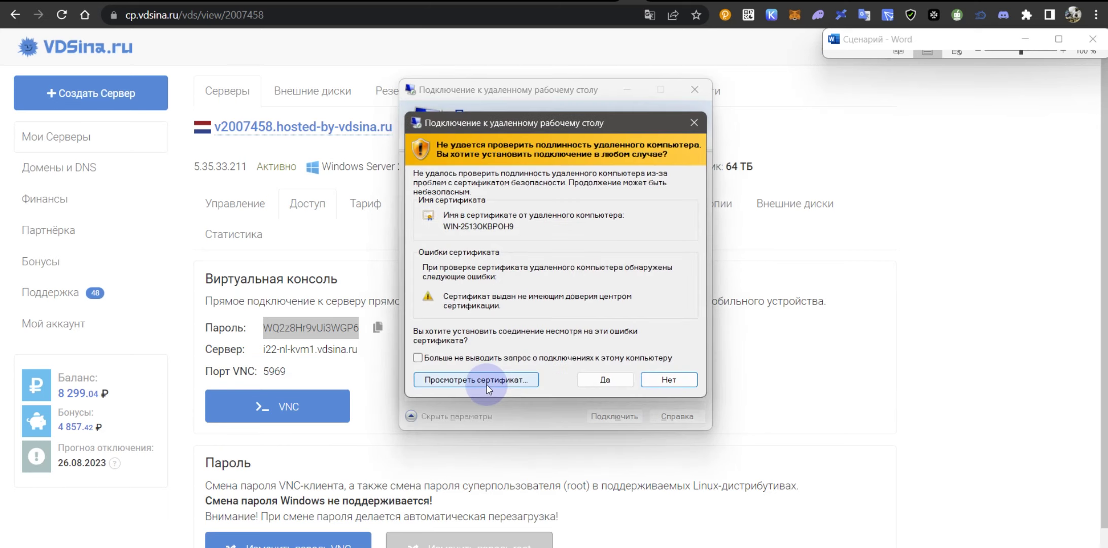
{"action": "left_click", "coordinate": [503, 358]}
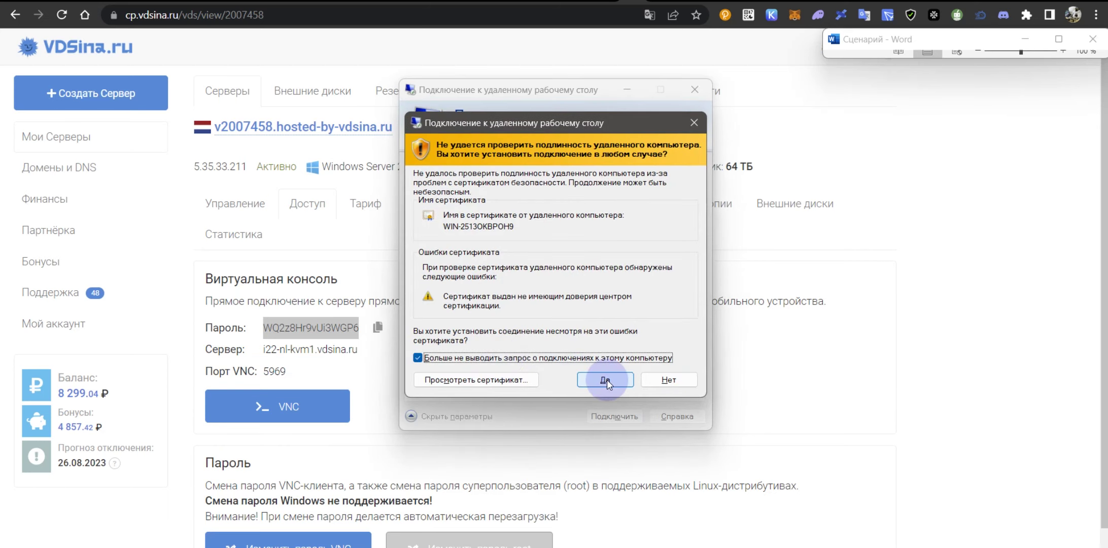
{"action": "left_click", "coordinate": [606, 379]}
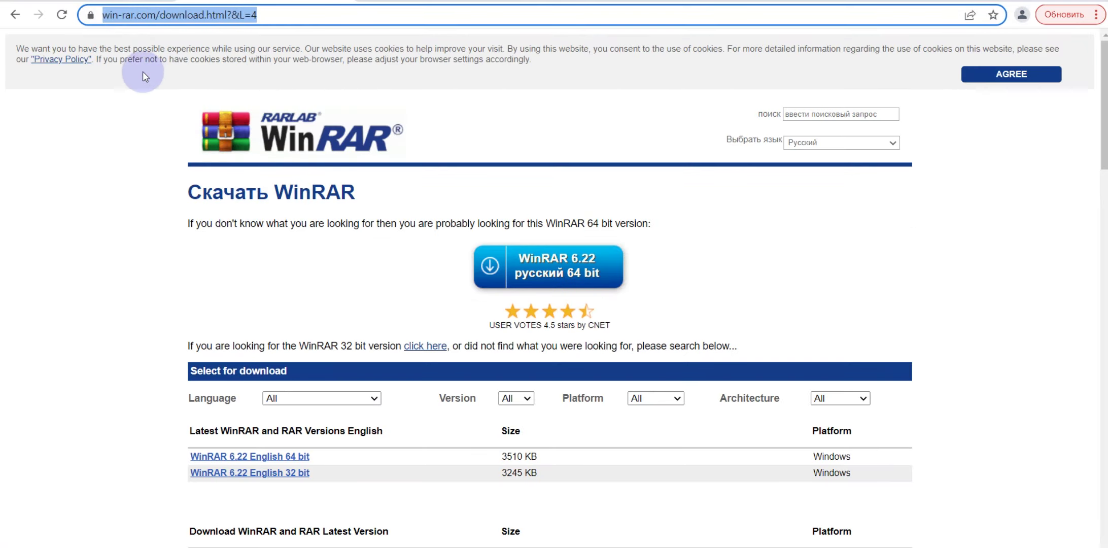
Look over the WinRAR and Notepad++ download pages on the remote server's browser.
{"action": "left_click", "coordinate": [190, 252]}
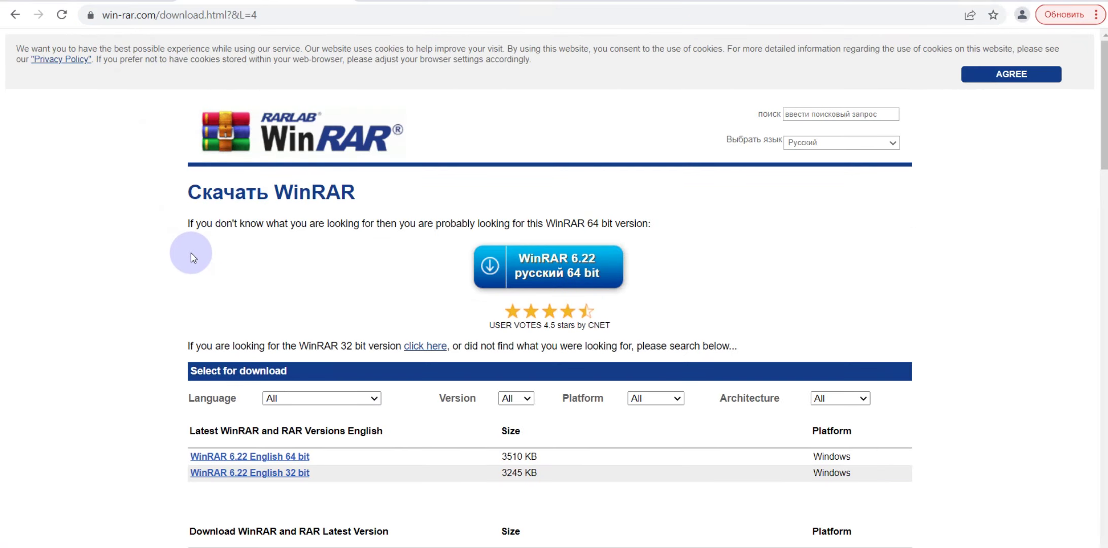
{"action": "left_click", "coordinate": [246, 301]}
{"action": "left_click", "coordinate": [218, 274]}
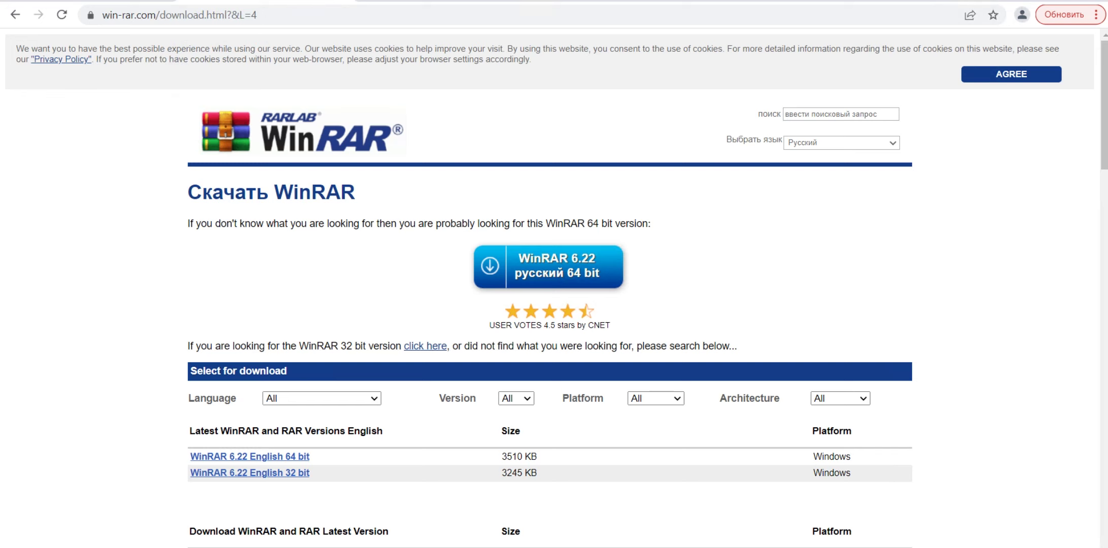
{"action": "key", "text": "ctrl+Tab"}
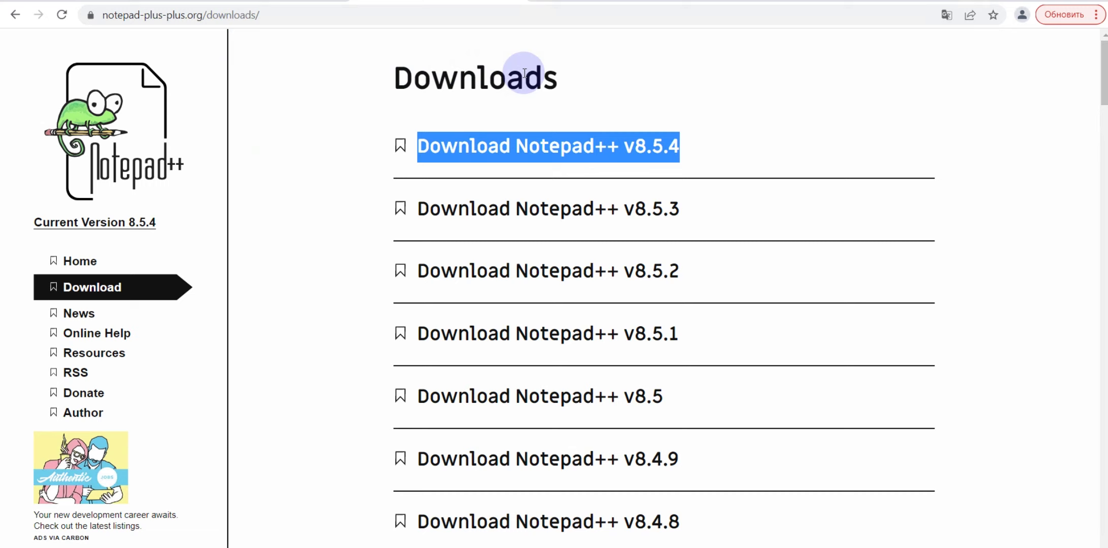
{"action": "left_click", "coordinate": [682, 150]}
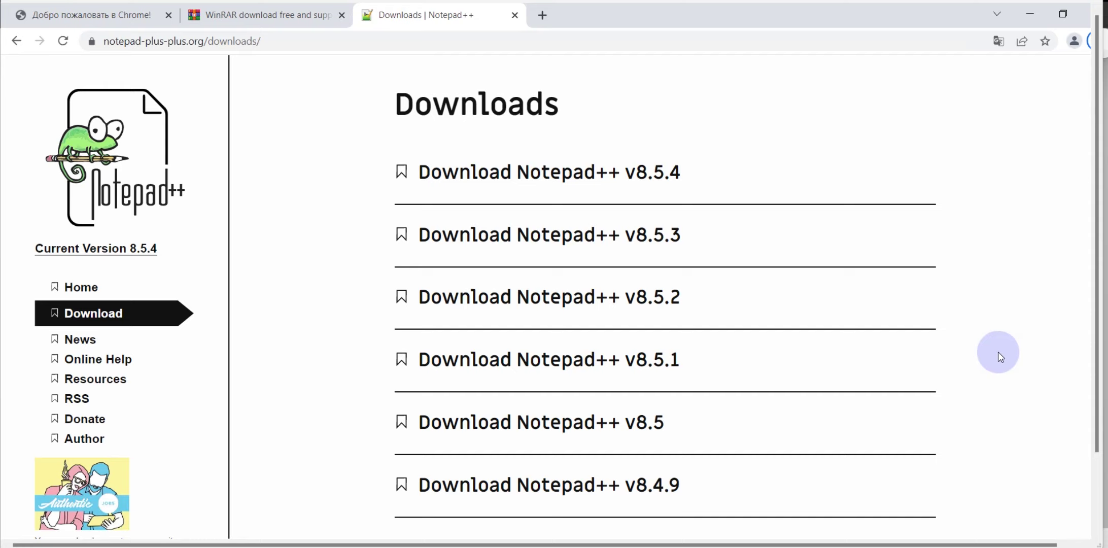
{"action": "left_click", "coordinate": [121, 16]}
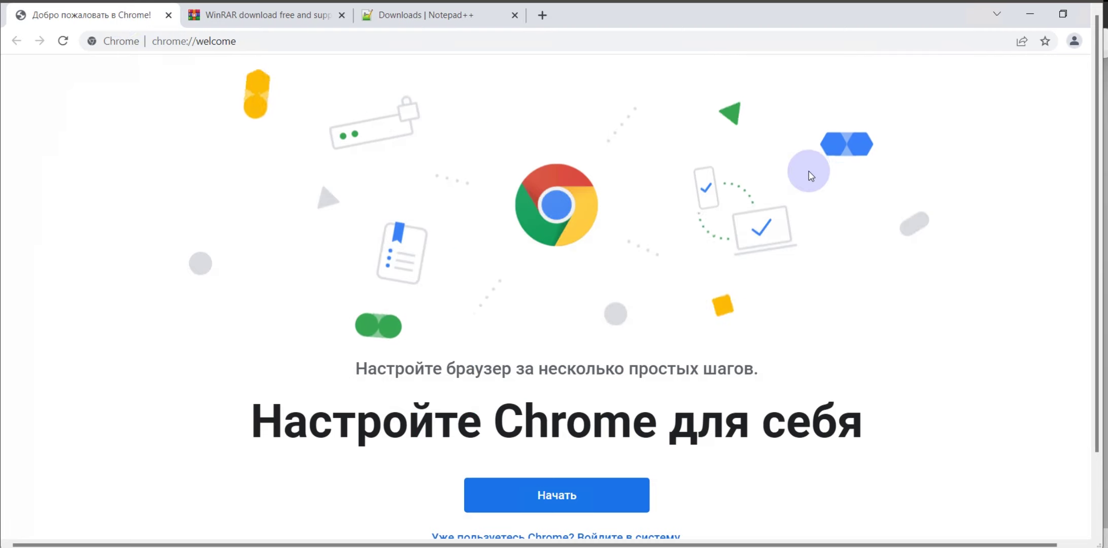
{"action": "left_click", "coordinate": [400, 16]}
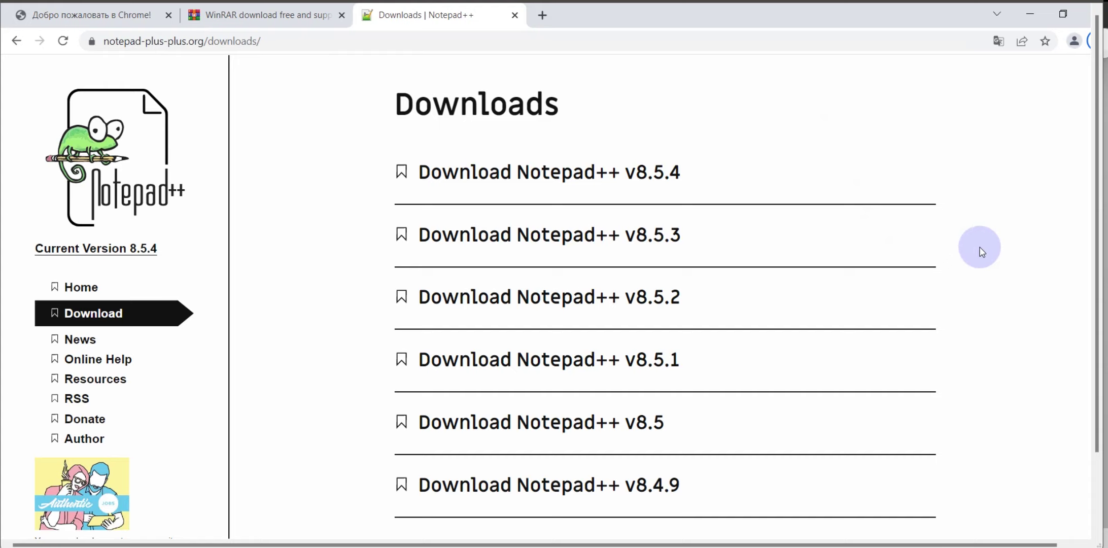
{"action": "scroll", "coordinate": [989, 234], "scroll_direction": "down", "scroll_amount": 3}
{"action": "scroll", "coordinate": [989, 233], "scroll_direction": "up", "scroll_amount": 3}
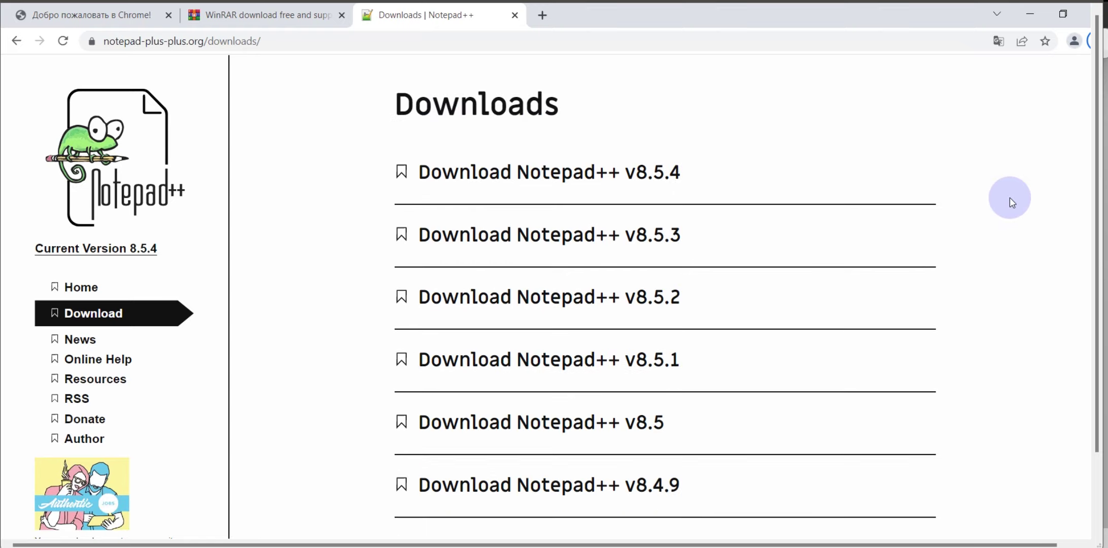
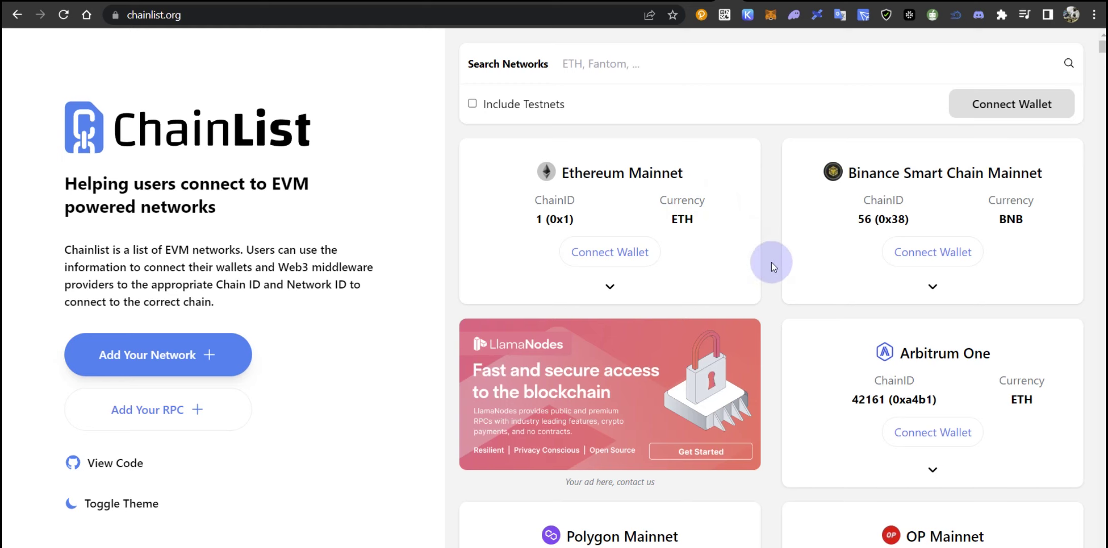
Look through the EVM network cards listed on ChainList, from Ethereum Mainnet down to Cronos and Klaytn.
{"action": "scroll", "coordinate": [772, 266], "scroll_direction": "down", "scroll_amount": 1}
{"action": "scroll", "coordinate": [772, 266], "scroll_direction": "up", "scroll_amount": 1}
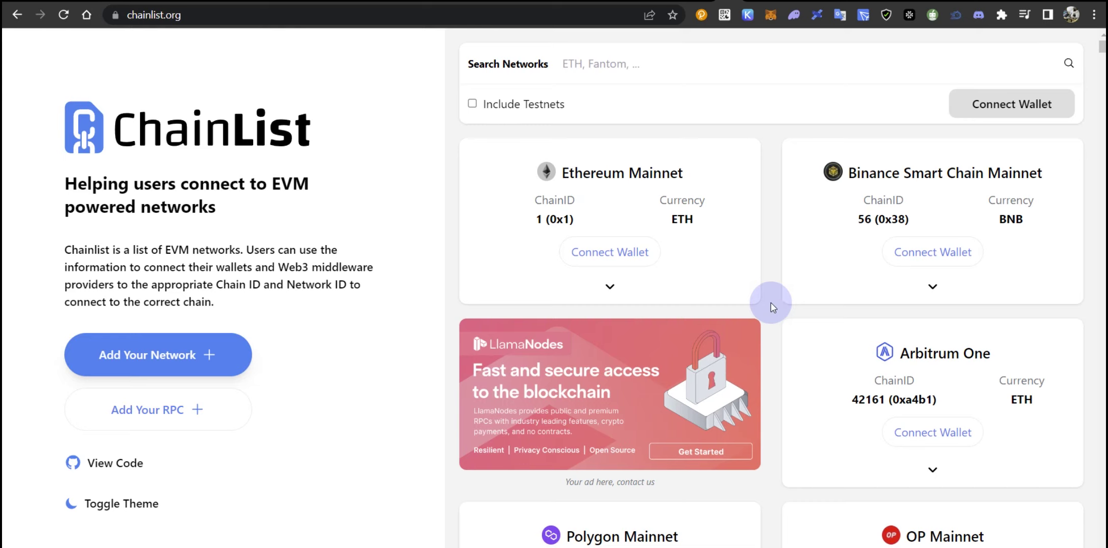
{"action": "scroll", "coordinate": [771, 309], "scroll_direction": "down", "scroll_amount": 1}
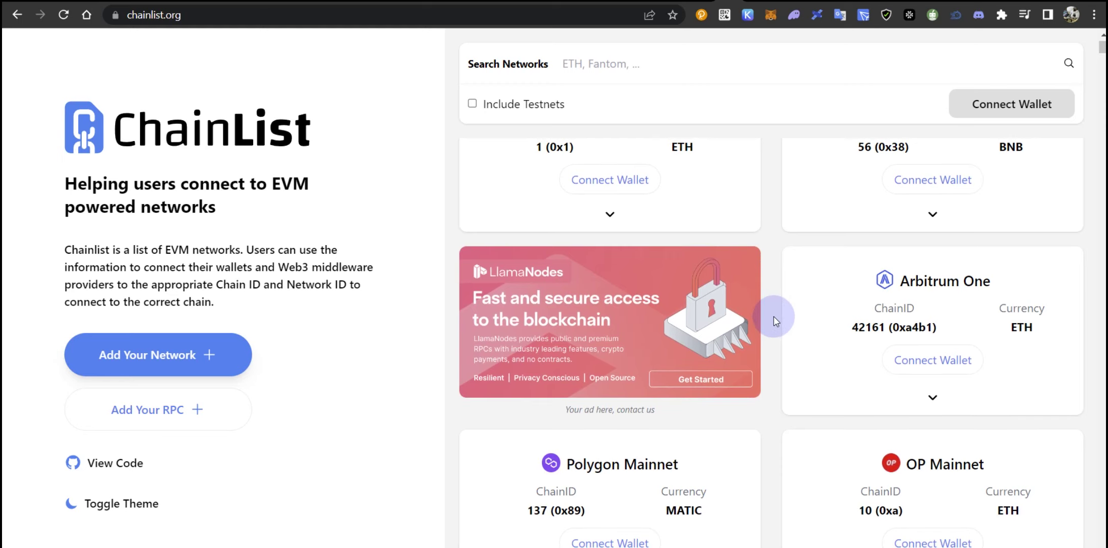
{"action": "scroll", "coordinate": [773, 320], "scroll_direction": "down", "scroll_amount": 2}
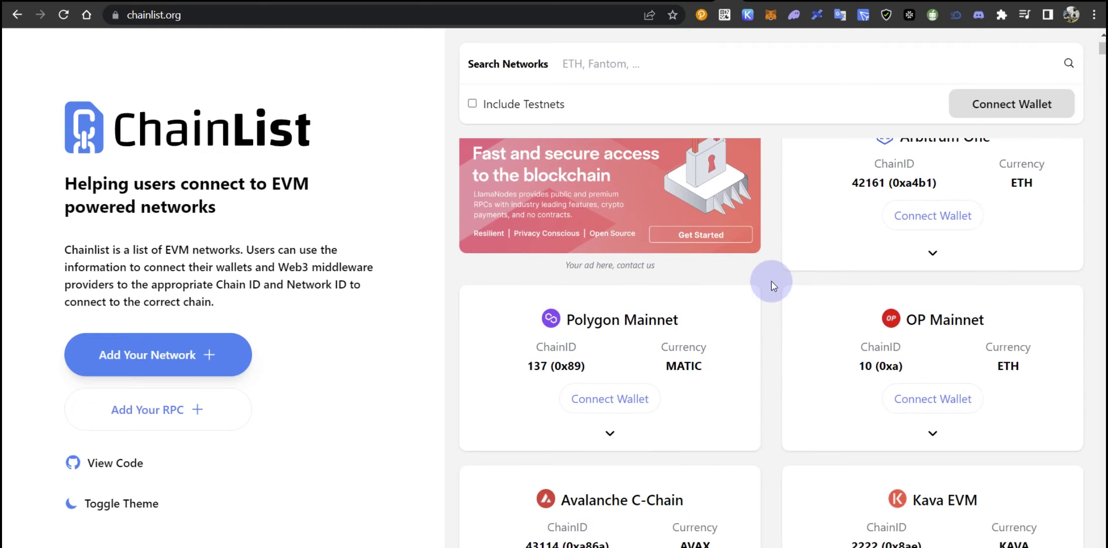
{"action": "scroll", "coordinate": [771, 280], "scroll_direction": "down", "scroll_amount": 1}
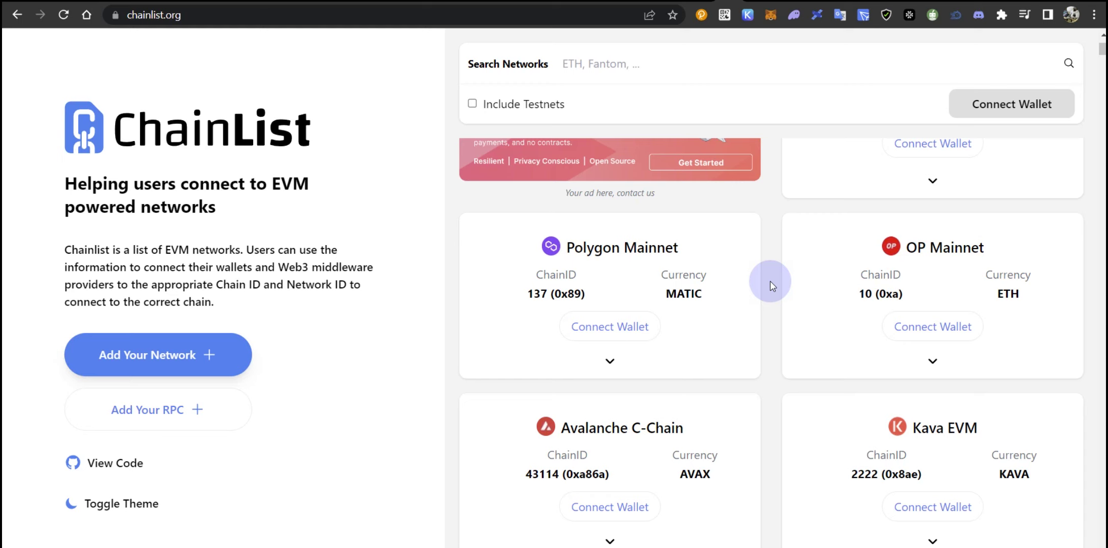
{"action": "scroll", "coordinate": [770, 285], "scroll_direction": "down", "scroll_amount": 1}
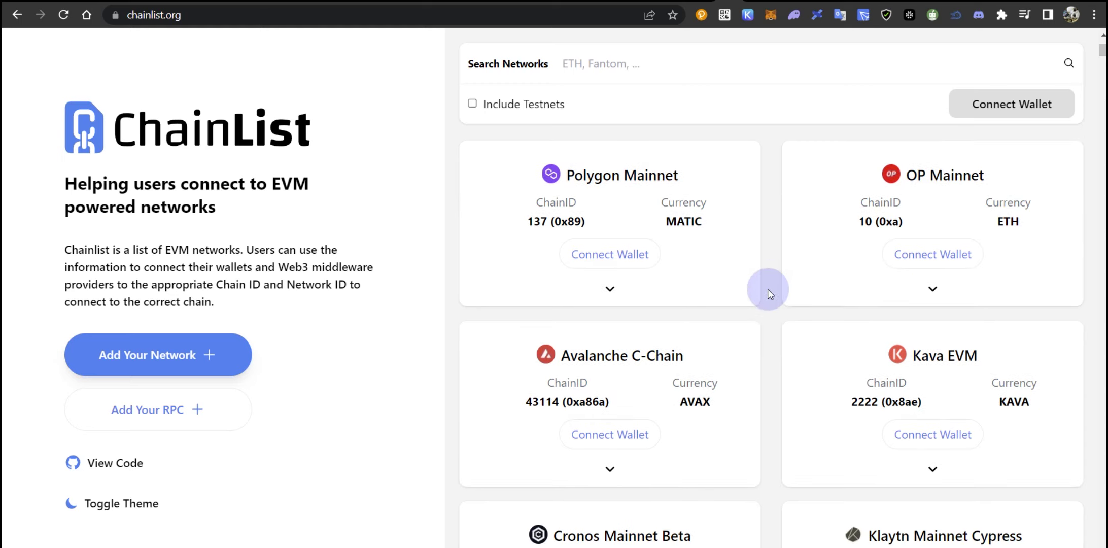
{"action": "scroll", "coordinate": [767, 288], "scroll_direction": "down", "scroll_amount": 1}
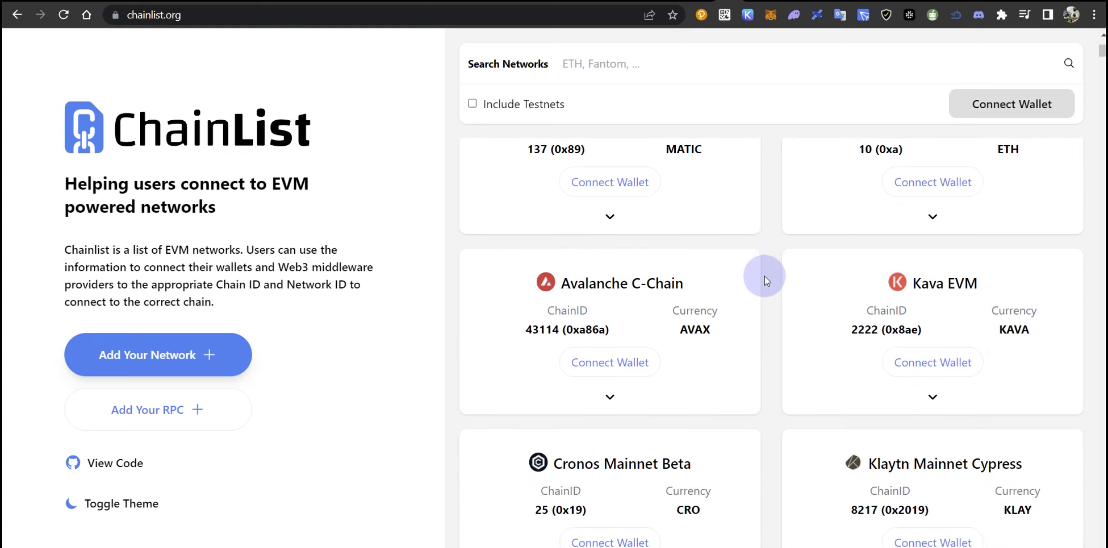
{"action": "scroll", "coordinate": [764, 275], "scroll_direction": "up", "scroll_amount": 4}
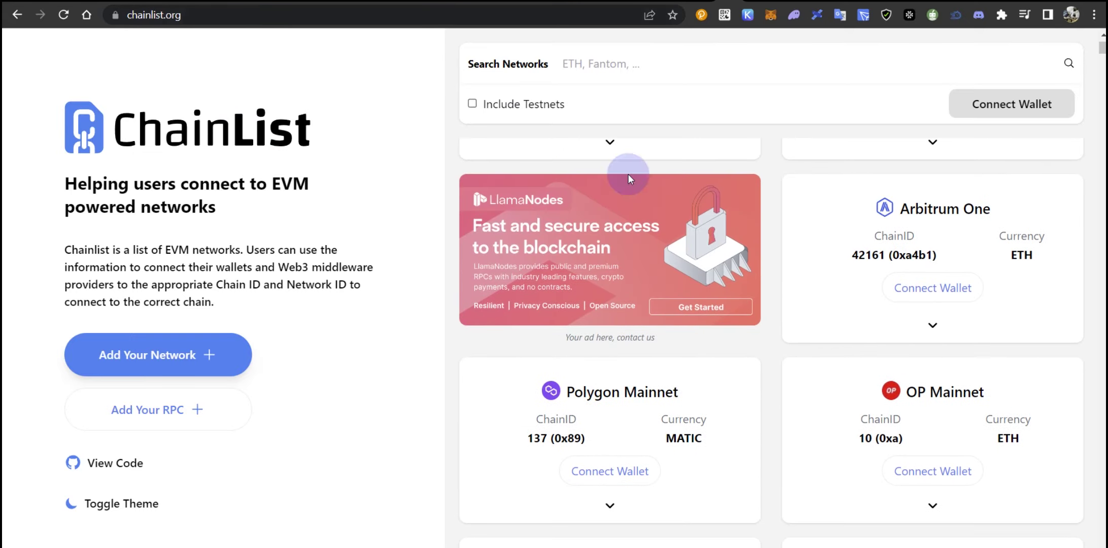
Expand the Arbitrum One RPC URL list on ChainList and examine its server addresses, latency, score and privacy, including the Ankr endpoint.
{"action": "left_click", "coordinate": [932, 327]}
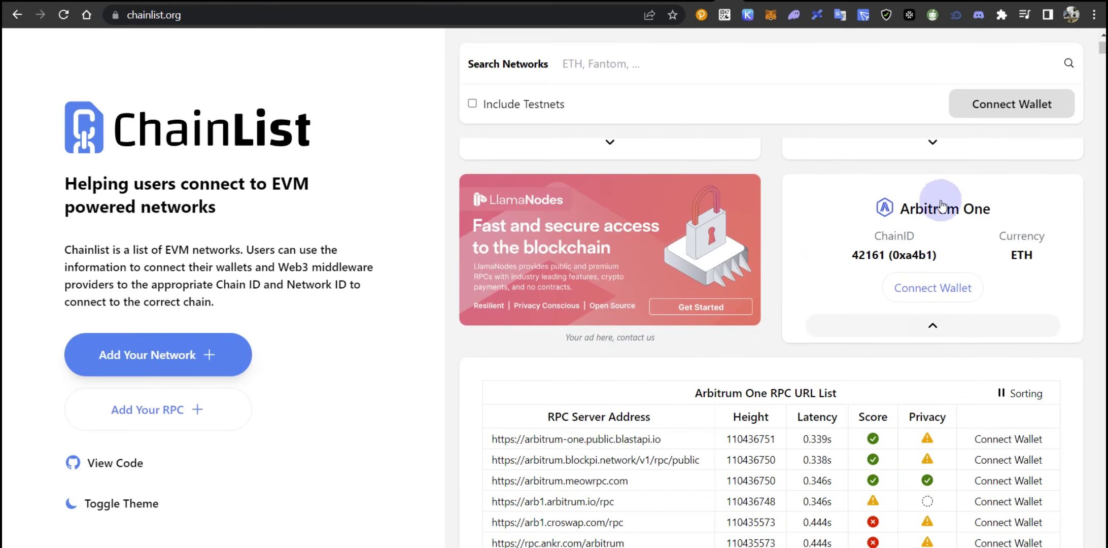
{"action": "scroll", "coordinate": [533, 305], "scroll_direction": "down", "scroll_amount": 2}
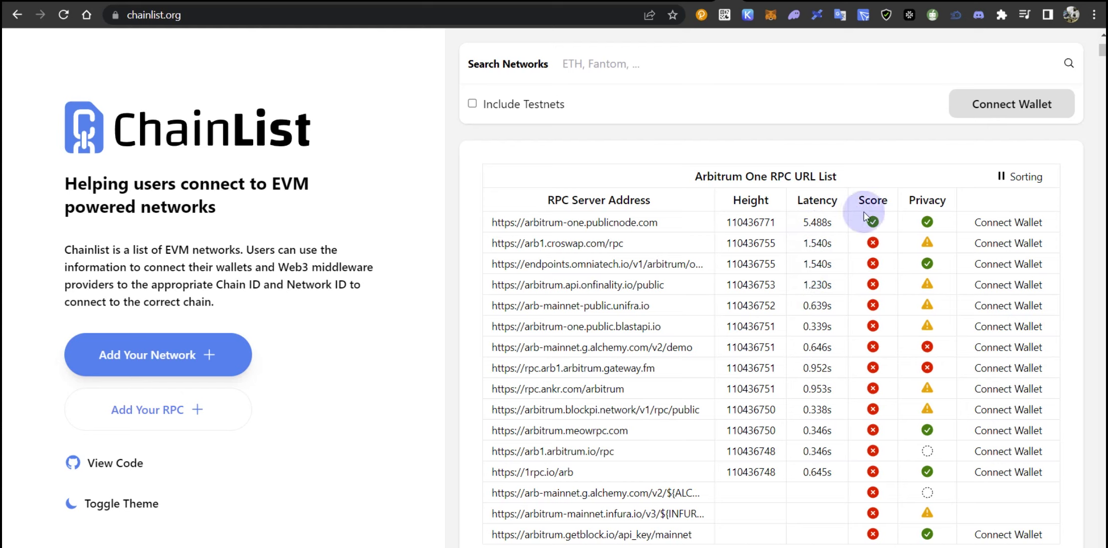
{"action": "mouse_move", "coordinate": [938, 221]}
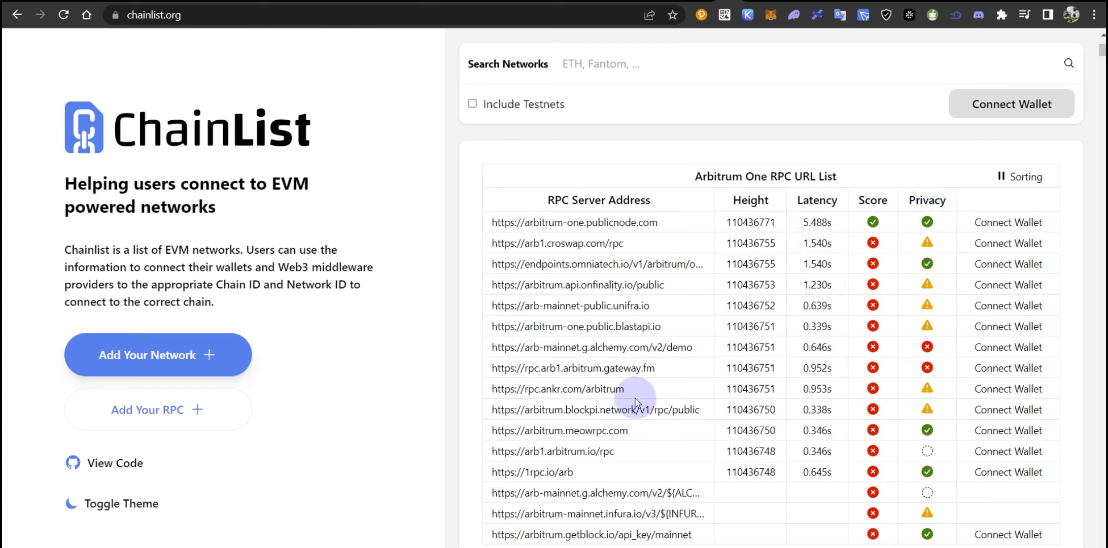
{"action": "left_click_drag", "start_coordinate": [625, 389], "coordinate": [494, 388]}
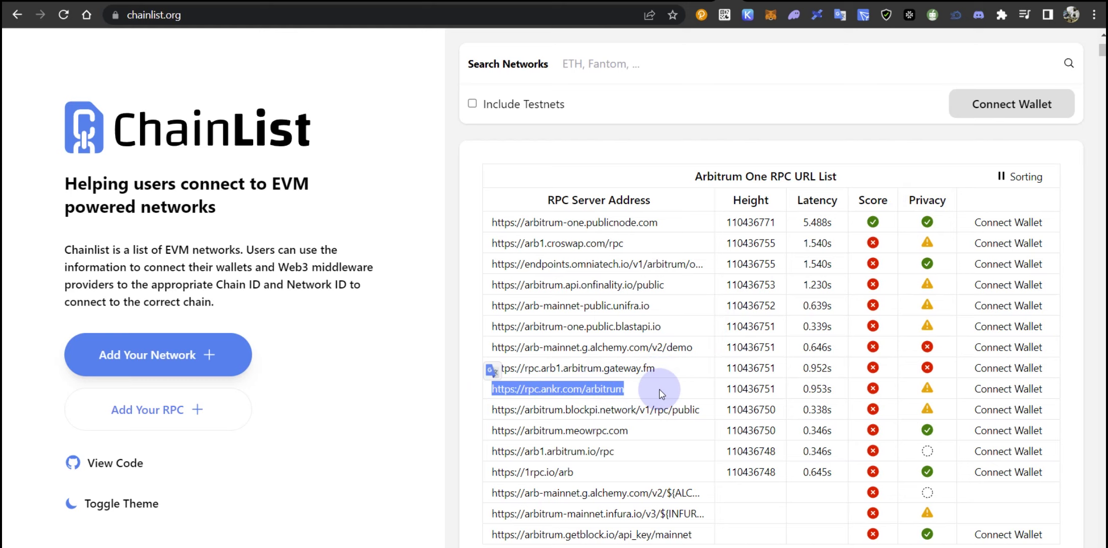
{"action": "left_click", "coordinate": [594, 389]}
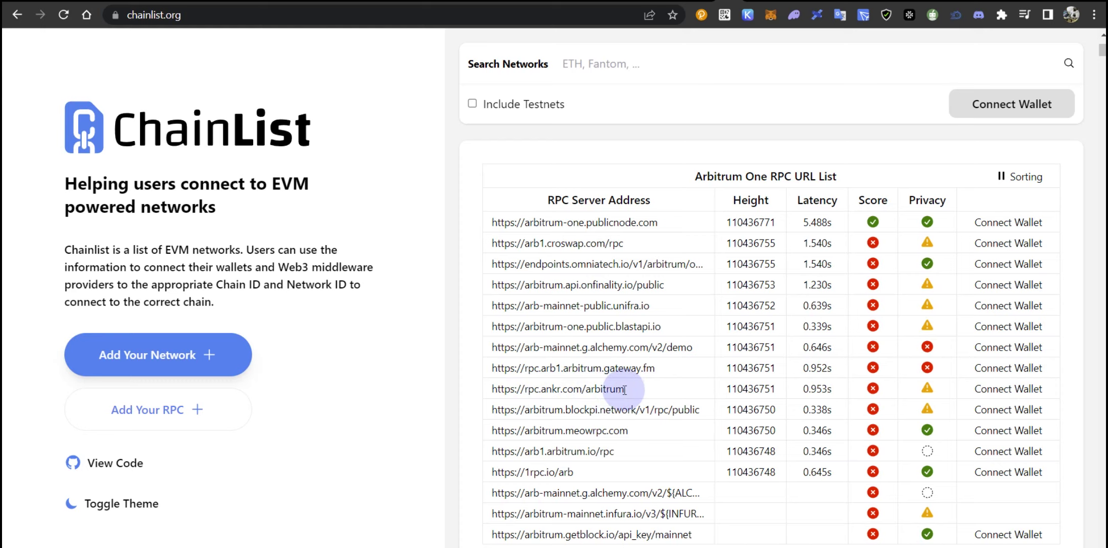
{"action": "scroll", "coordinate": [964, 162], "scroll_direction": "up", "scroll_amount": 5}
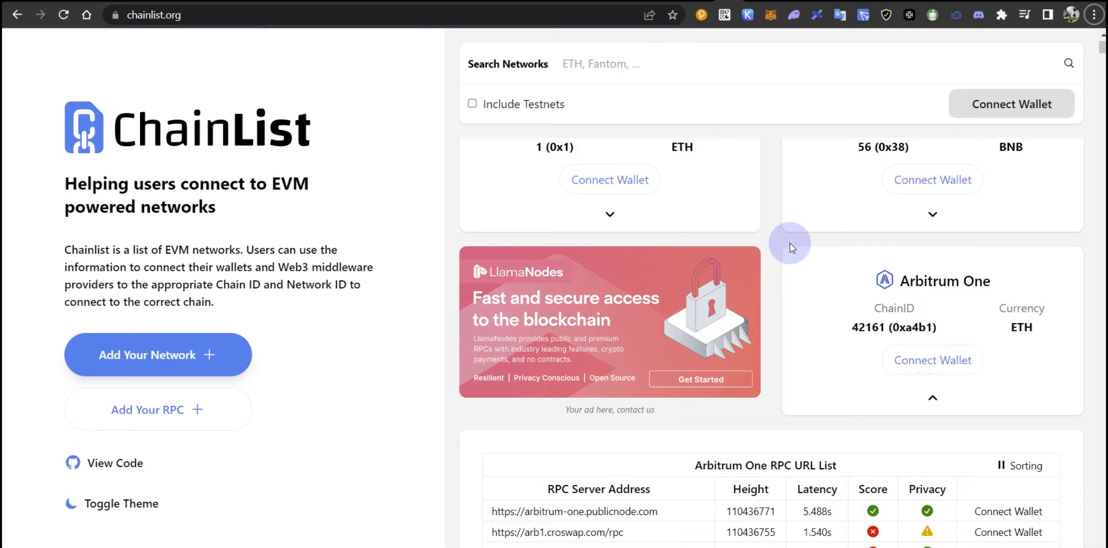
{"action": "scroll", "coordinate": [776, 253], "scroll_direction": "down", "scroll_amount": 3}
{"action": "scroll", "coordinate": [776, 280], "scroll_direction": "up", "scroll_amount": 4}
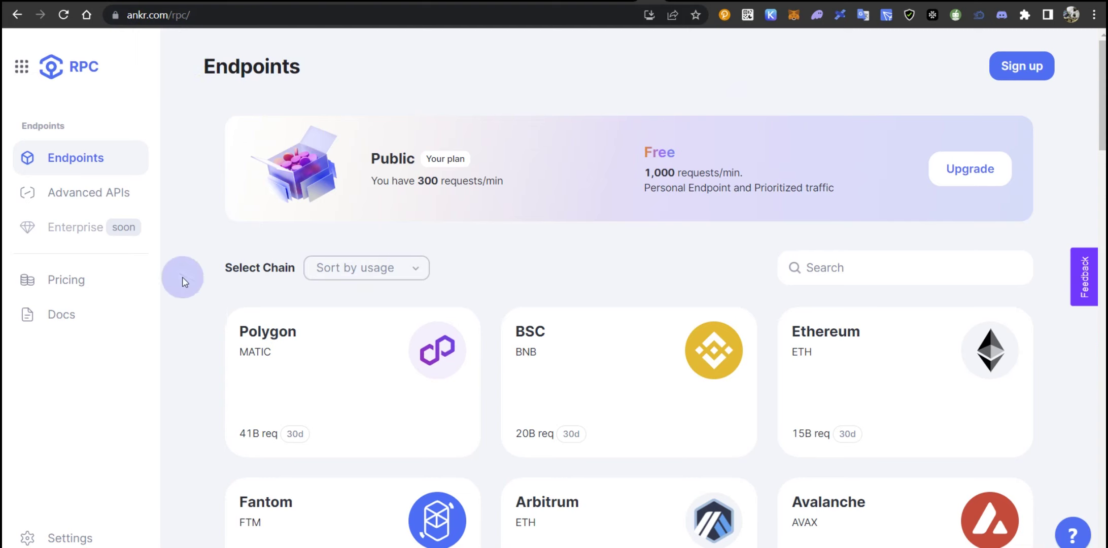
Compare the request limits of Ankr's Public and Free plans, and switch to the premium account's Endpoints page.
{"action": "double_click", "coordinate": [426, 181]}
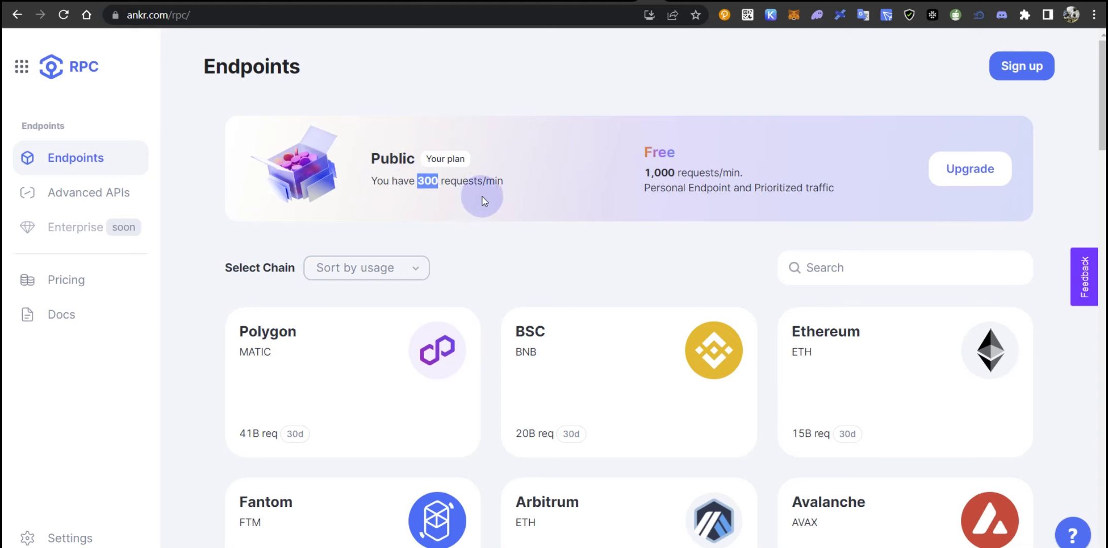
{"action": "left_click", "coordinate": [679, 104]}
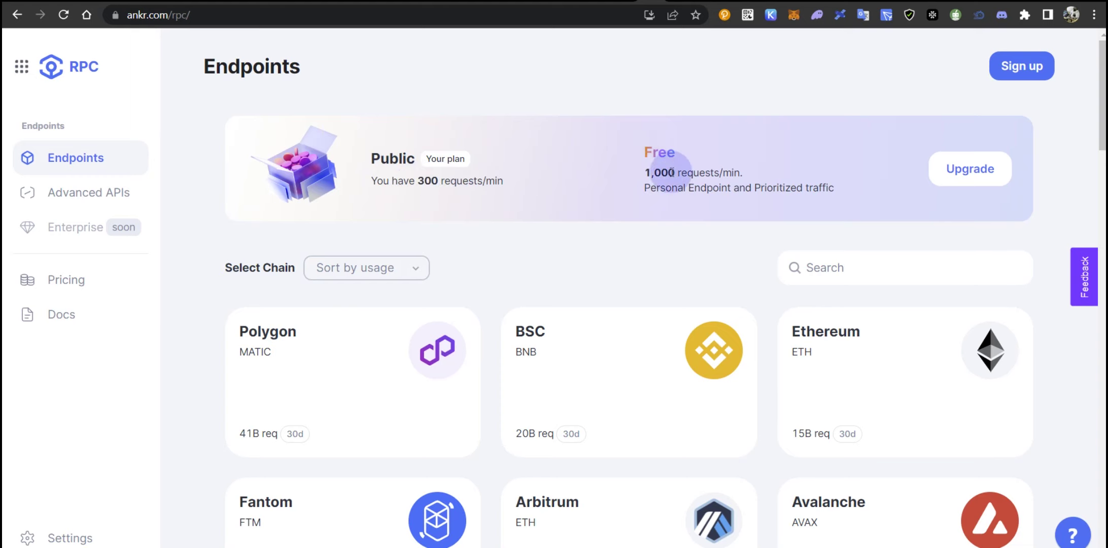
{"action": "double_click", "coordinate": [659, 172]}
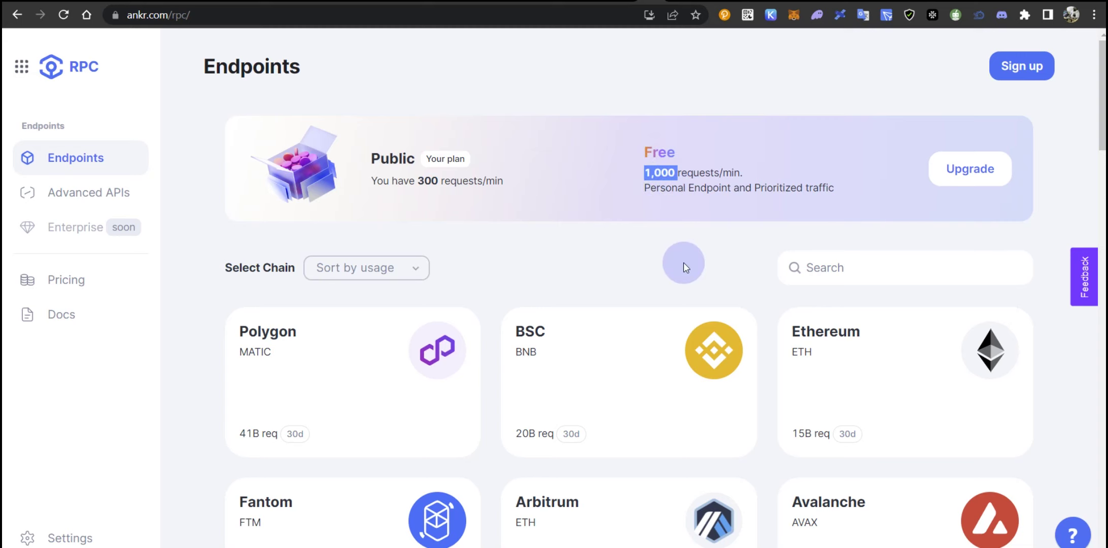
{"action": "left_click", "coordinate": [664, 2]}
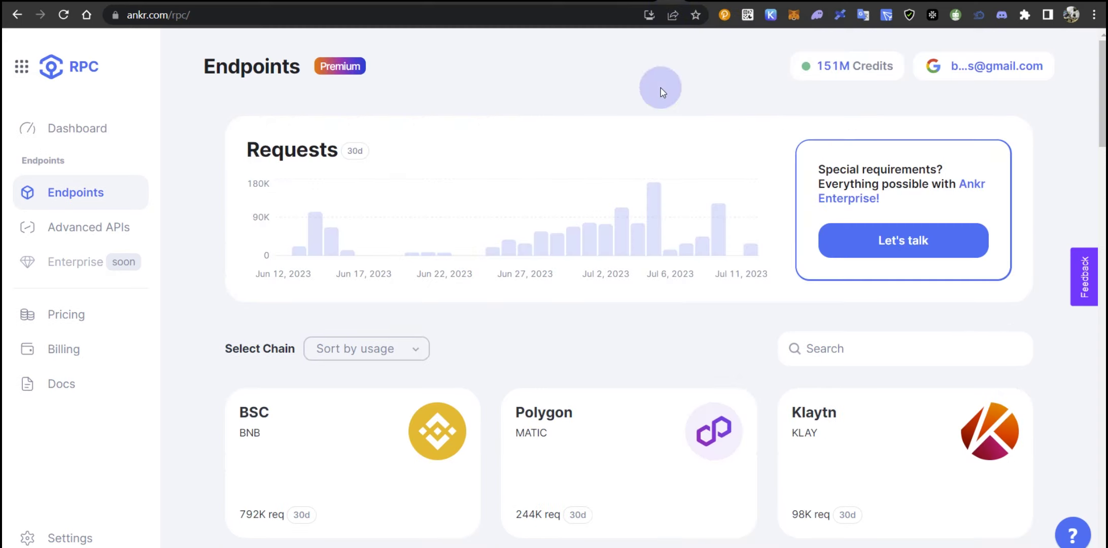
Open Ankr's pricing page and review the Free, Premium and Enterprise plans, including request priority in the plan comparison.
{"action": "left_click", "coordinate": [65, 314]}
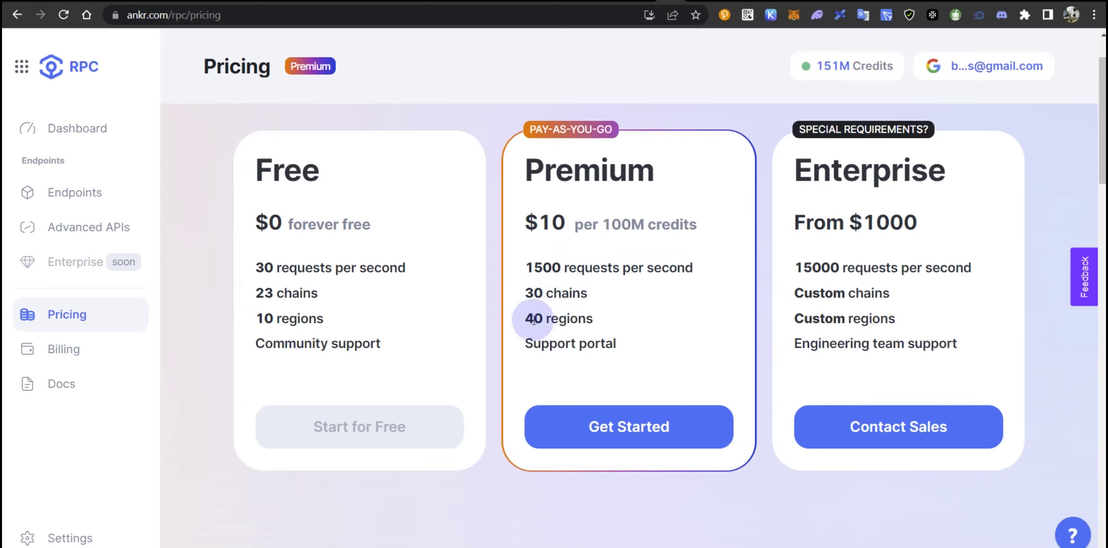
{"action": "scroll", "coordinate": [772, 337], "scroll_direction": "down", "scroll_amount": 8}
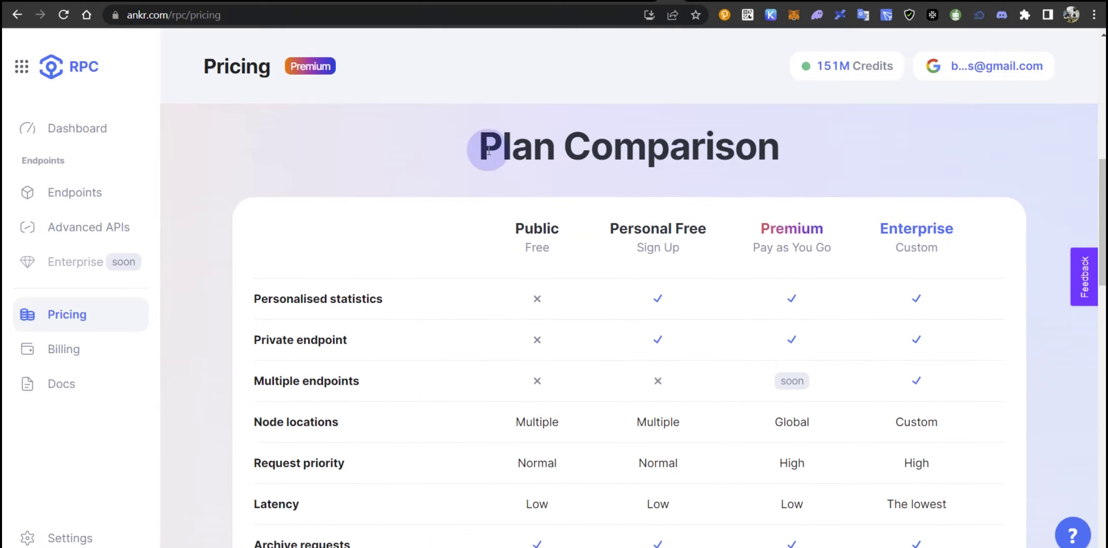
{"action": "scroll", "coordinate": [405, 380], "scroll_direction": "down", "scroll_amount": 1}
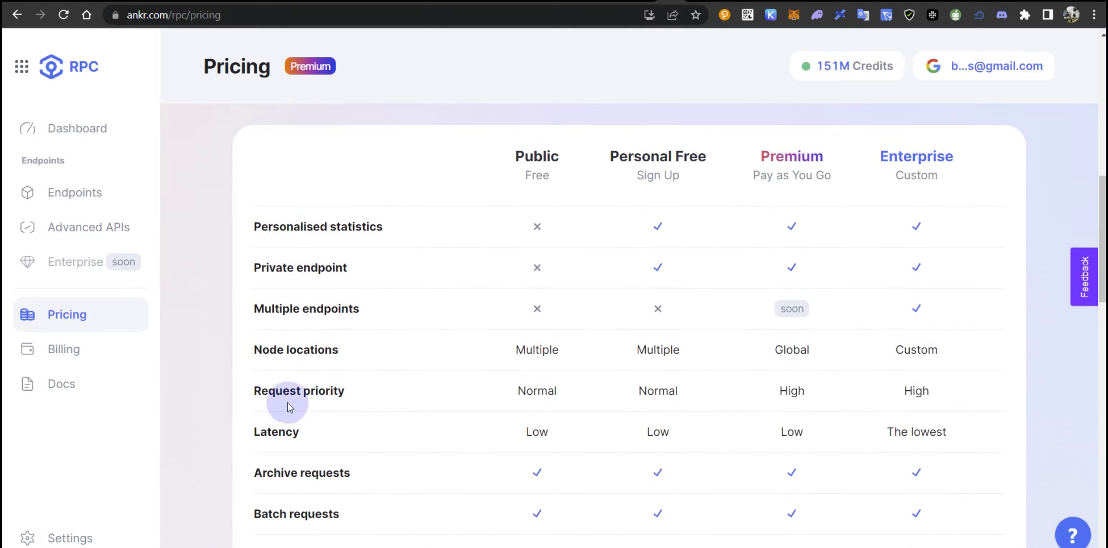
{"action": "left_click_drag", "start_coordinate": [247, 389], "coordinate": [346, 390]}
{"action": "left_click", "coordinate": [347, 391]}
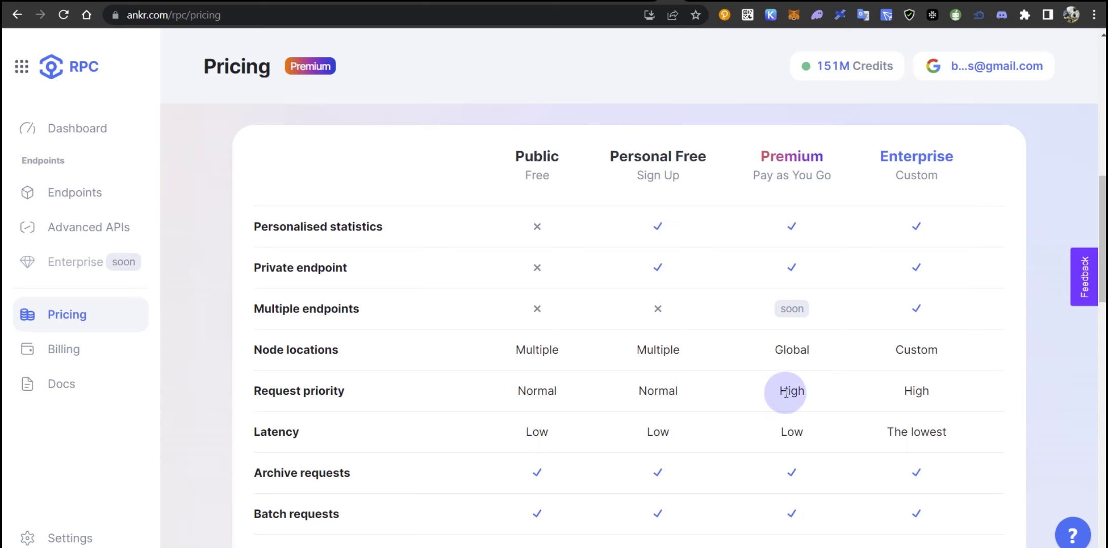
{"action": "scroll", "coordinate": [785, 392], "scroll_direction": "up", "scroll_amount": 10}
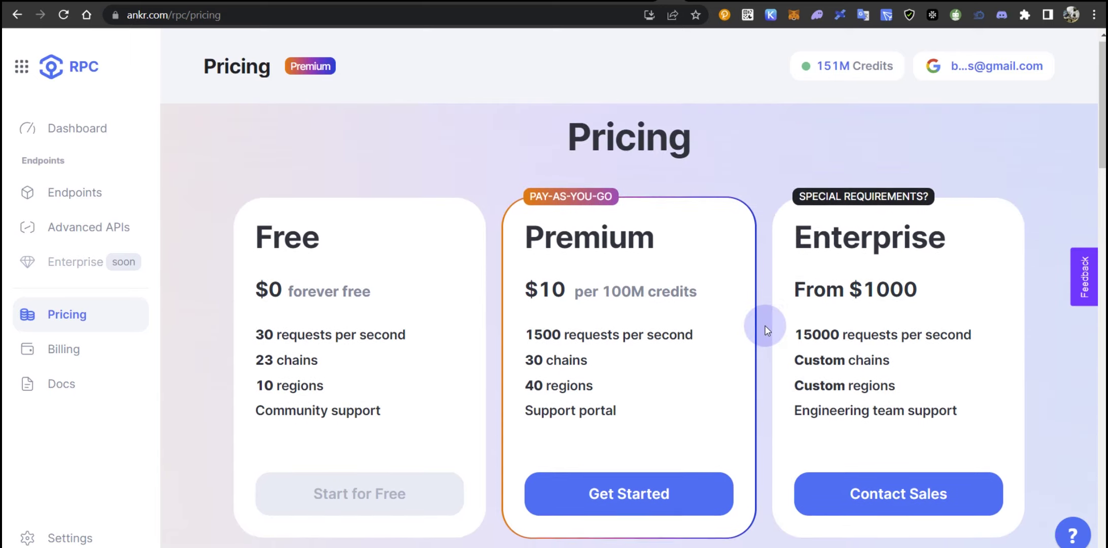
{"action": "scroll", "coordinate": [766, 332], "scroll_direction": "down", "scroll_amount": 1}
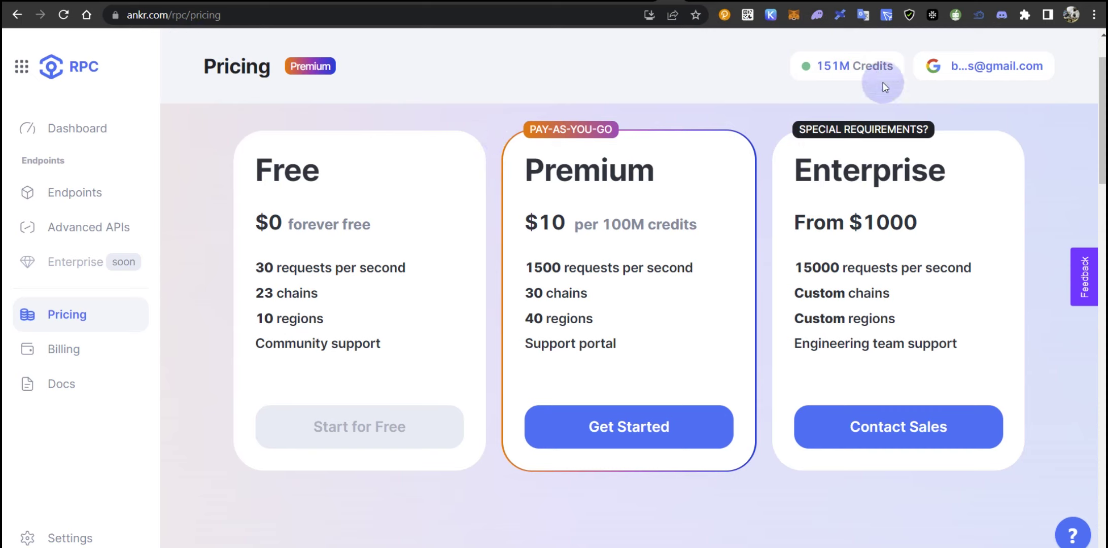
Open the Ankr dashboard and check the remaining credits and the all-time request total.
{"action": "left_click", "coordinate": [91, 128]}
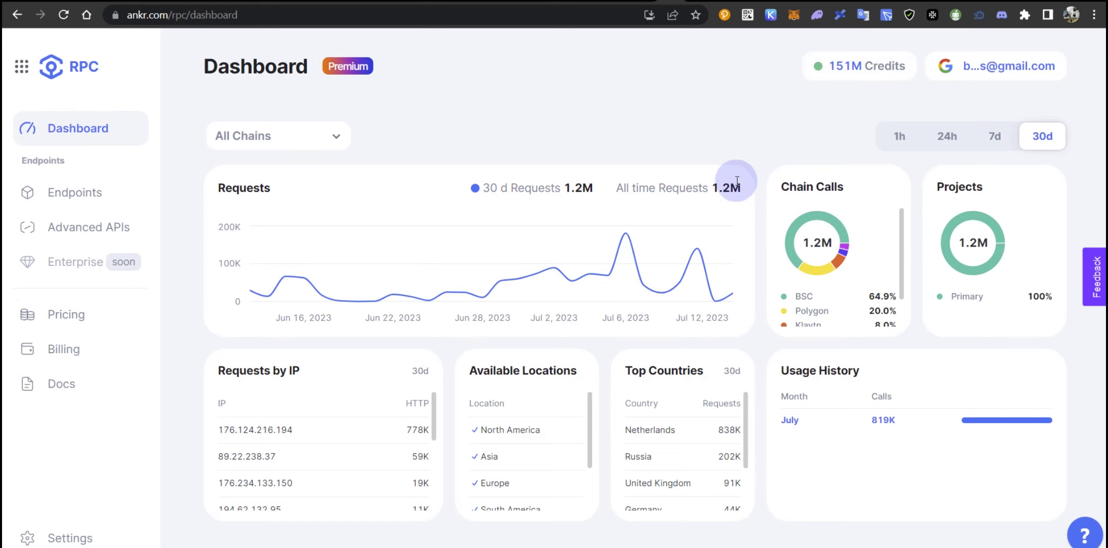
{"action": "mouse_move", "coordinate": [839, 74]}
{"action": "left_click_drag", "start_coordinate": [711, 188], "coordinate": [746, 190]}
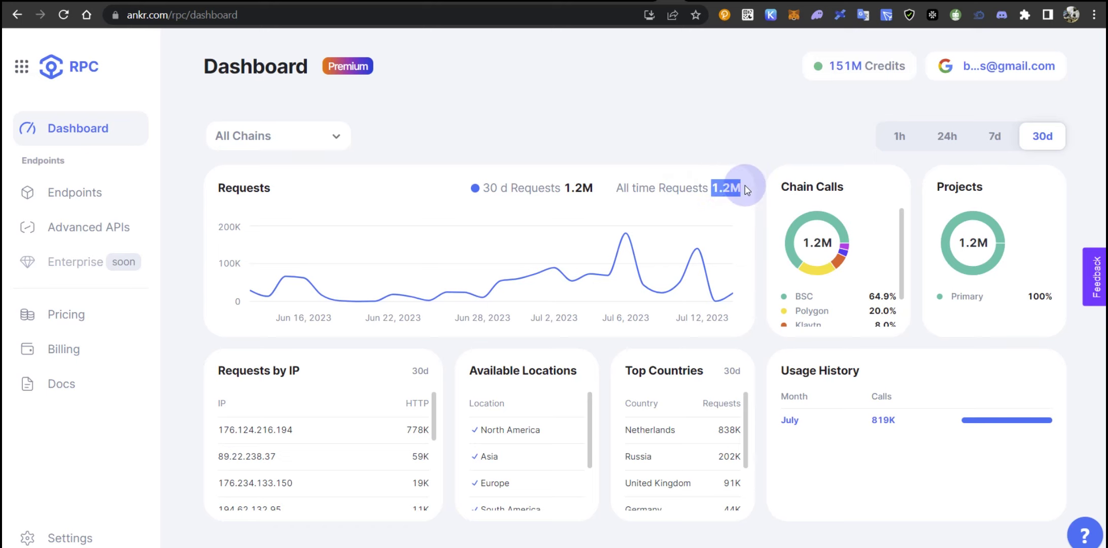
{"action": "left_click", "coordinate": [787, 129]}
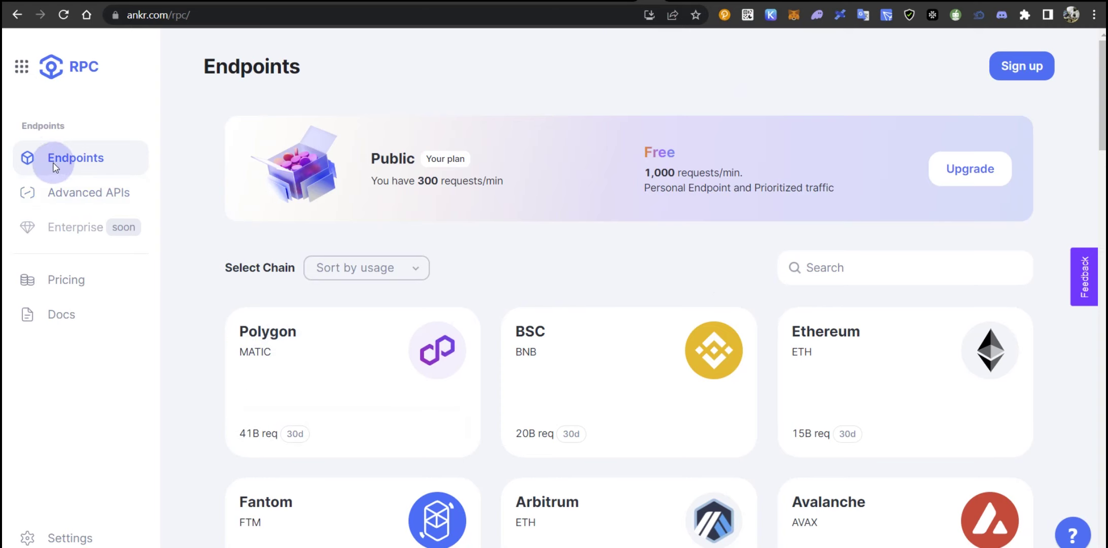
Browse the available chains on Ankr's public Endpoints page.
{"action": "scroll", "coordinate": [853, 208], "scroll_direction": "down", "scroll_amount": 3}
{"action": "left_click", "coordinate": [821, 361]}
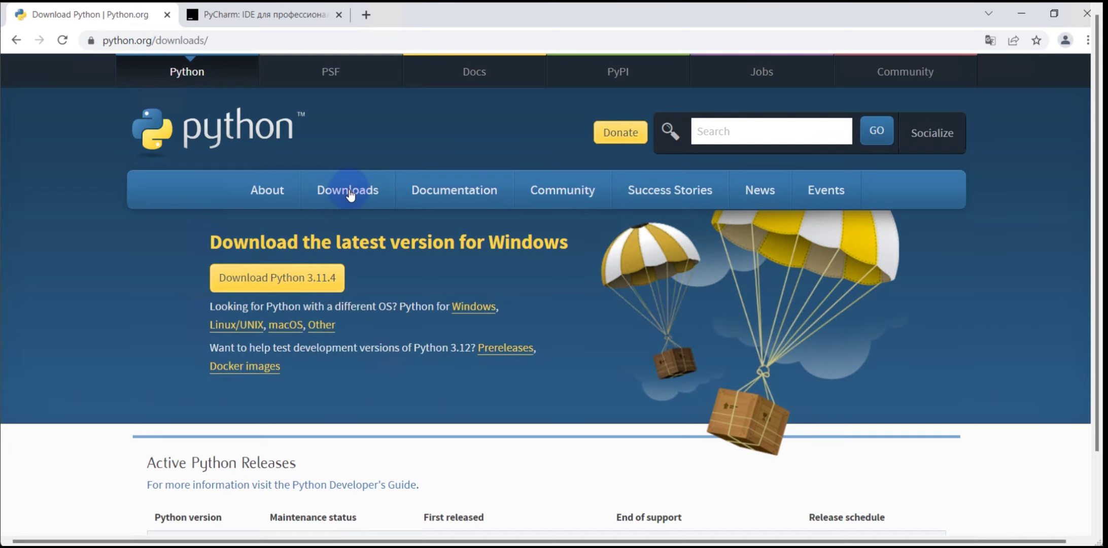
Find Python 3.10.11 in the list of specific releases on python.org and open its release page.
{"action": "scroll", "coordinate": [902, 462], "scroll_direction": "down", "scroll_amount": 3}
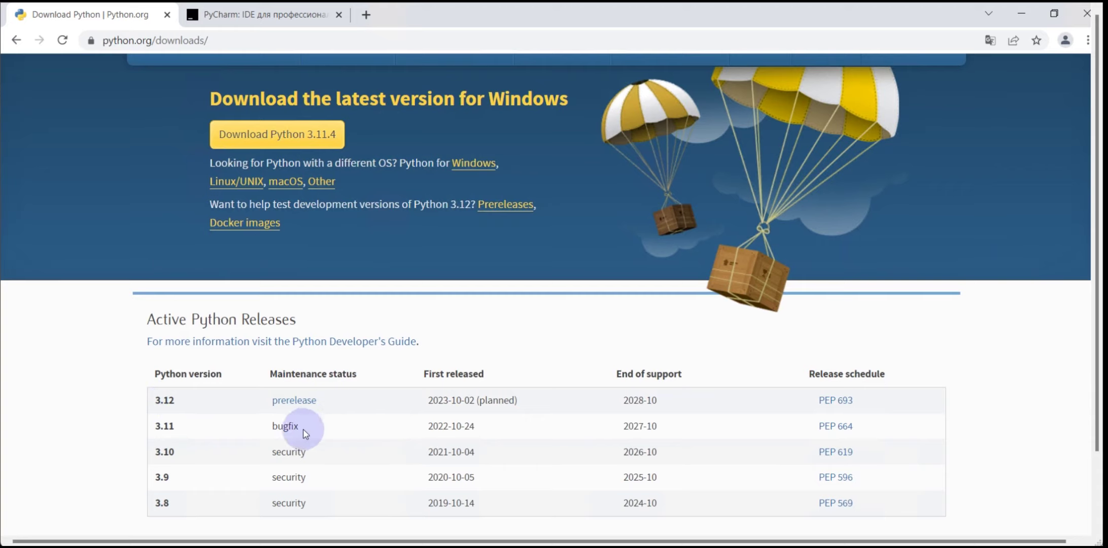
{"action": "scroll", "coordinate": [406, 411], "scroll_direction": "down", "scroll_amount": 4}
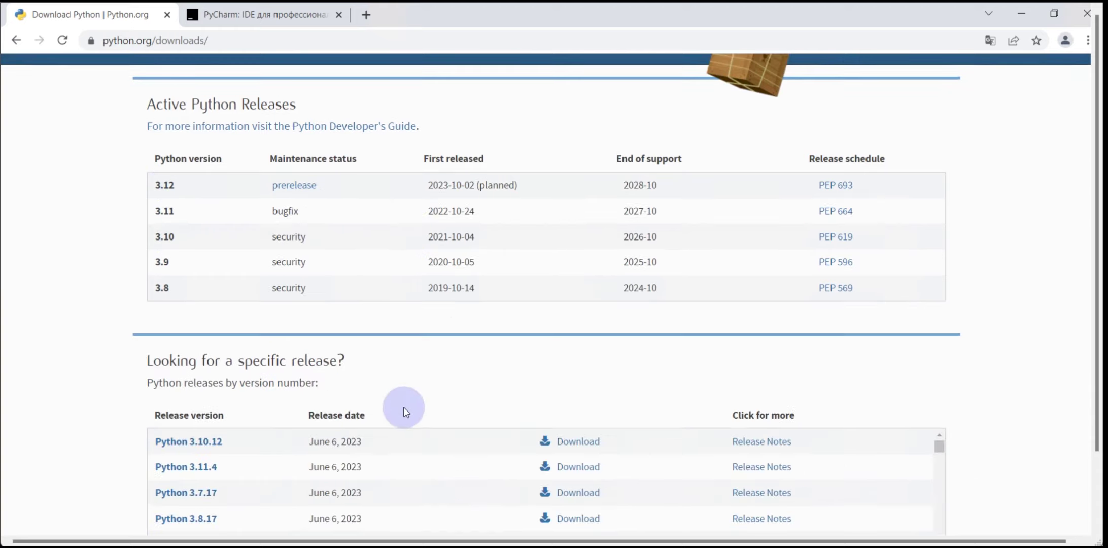
{"action": "scroll", "coordinate": [406, 410], "scroll_direction": "down", "scroll_amount": 3}
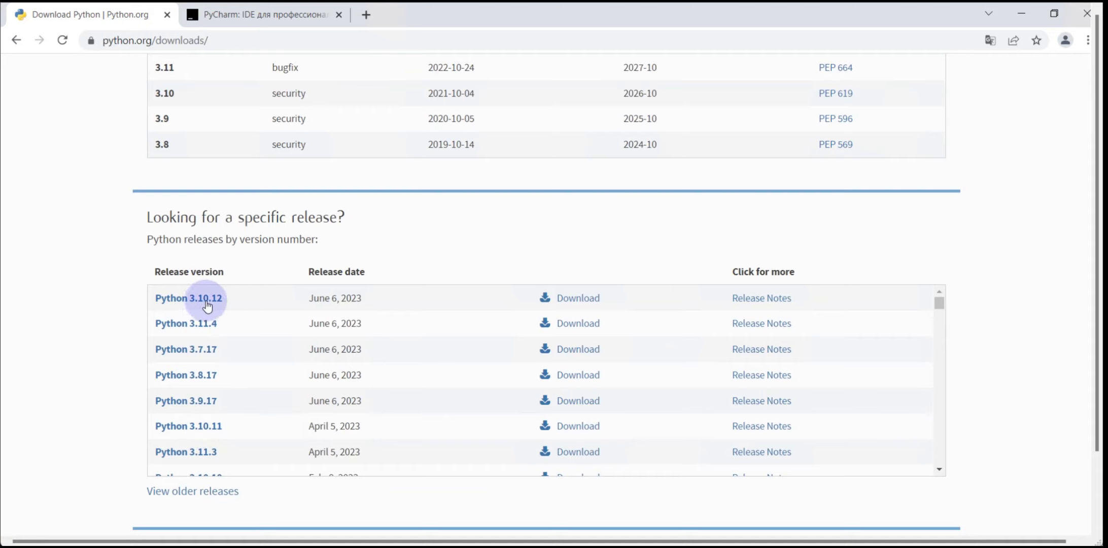
{"action": "left_click", "coordinate": [209, 427]}
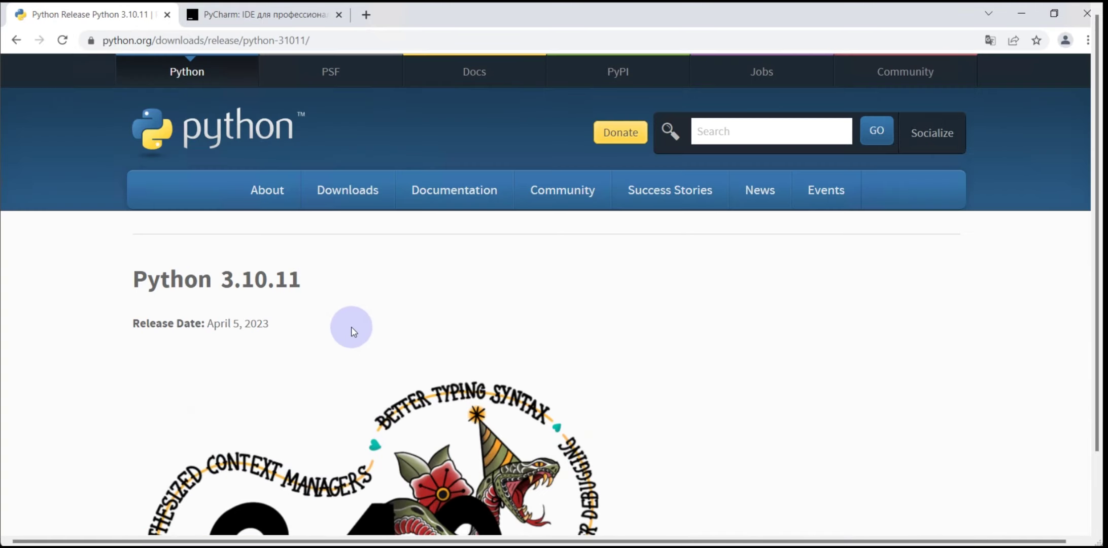
Get the Windows 64-bit installer of Python 3.10.11 and start a customized installation with python.exe added to PATH, keeping all optional features.
{"action": "scroll", "coordinate": [341, 325], "scroll_direction": "down", "scroll_amount": 15}
{"action": "scroll", "coordinate": [635, 266], "scroll_direction": "down", "scroll_amount": 7}
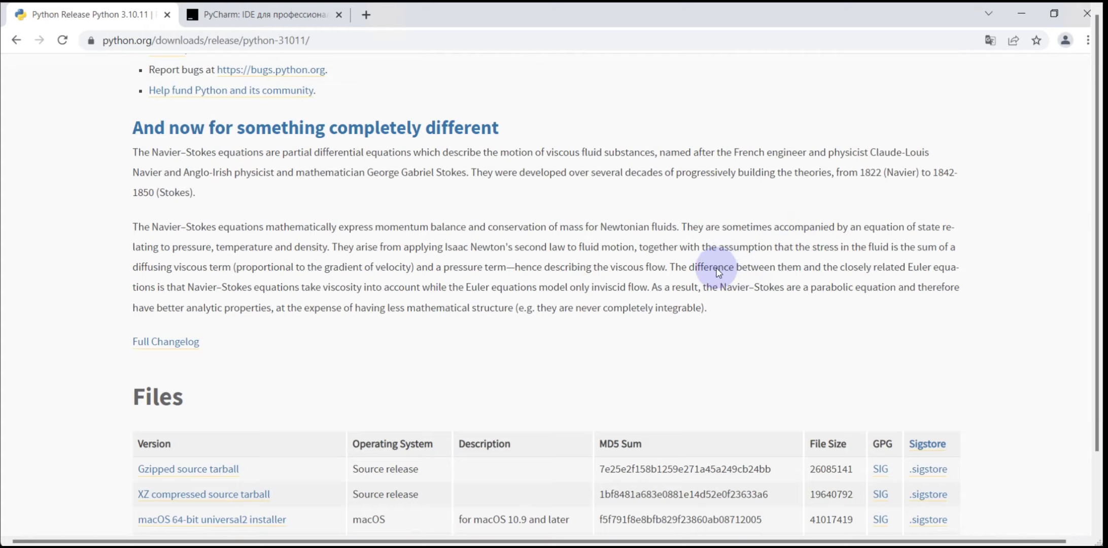
{"action": "scroll", "coordinate": [722, 261], "scroll_direction": "down", "scroll_amount": 6}
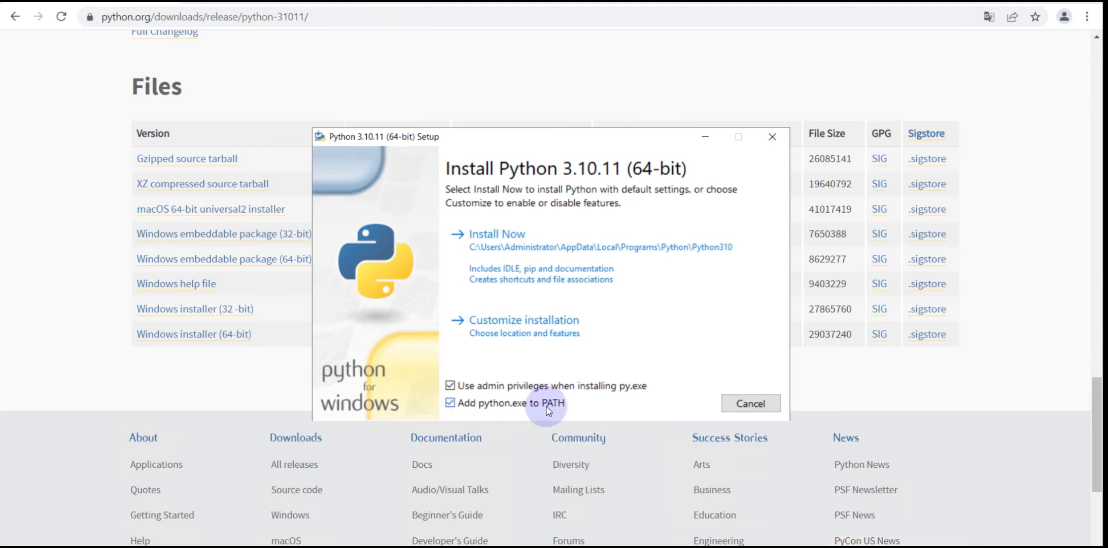
{"action": "key", "text": "alt"}
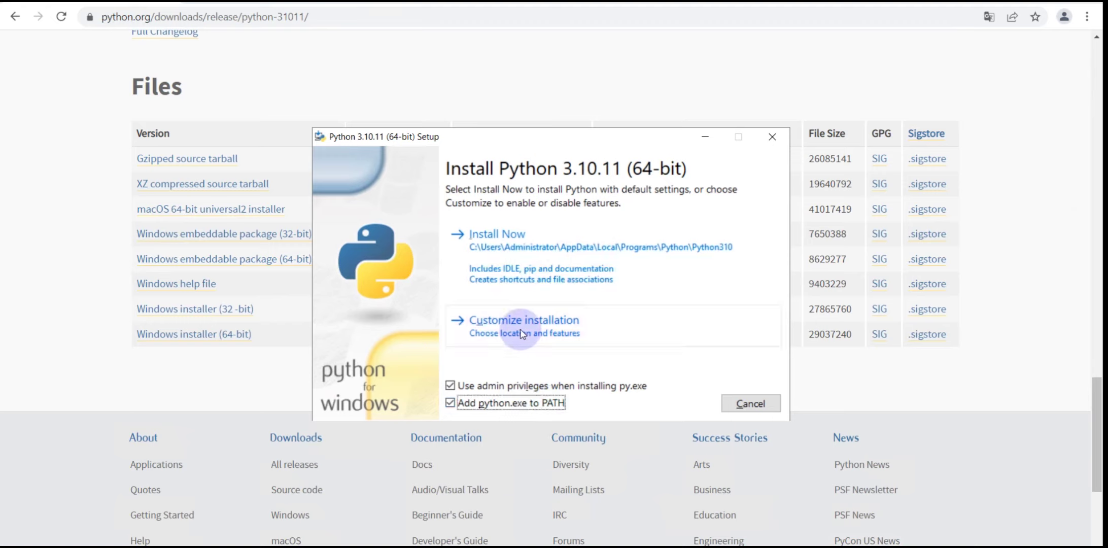
{"action": "left_click", "coordinate": [493, 330]}
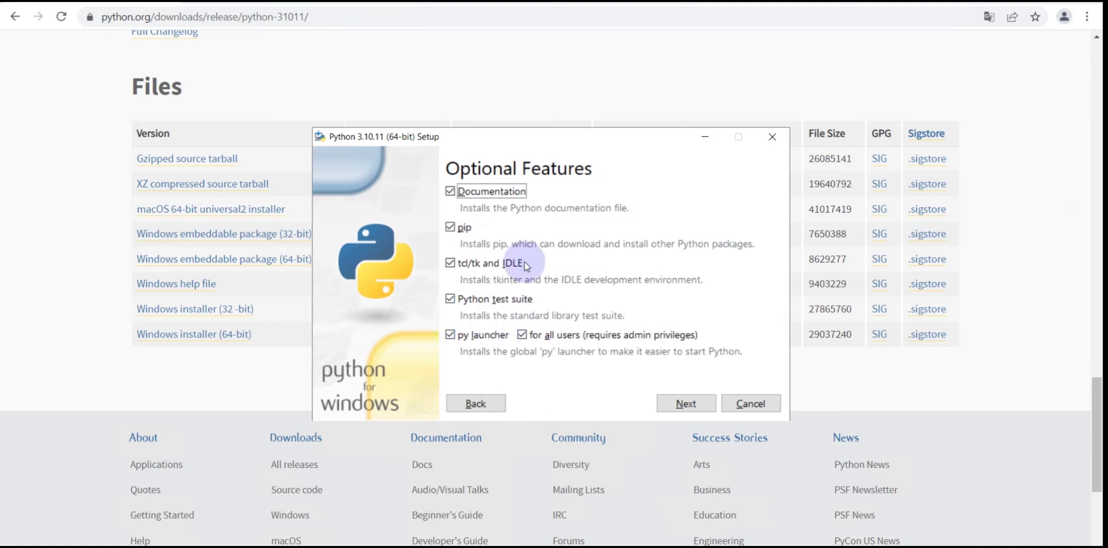
{"action": "left_click", "coordinate": [686, 406]}
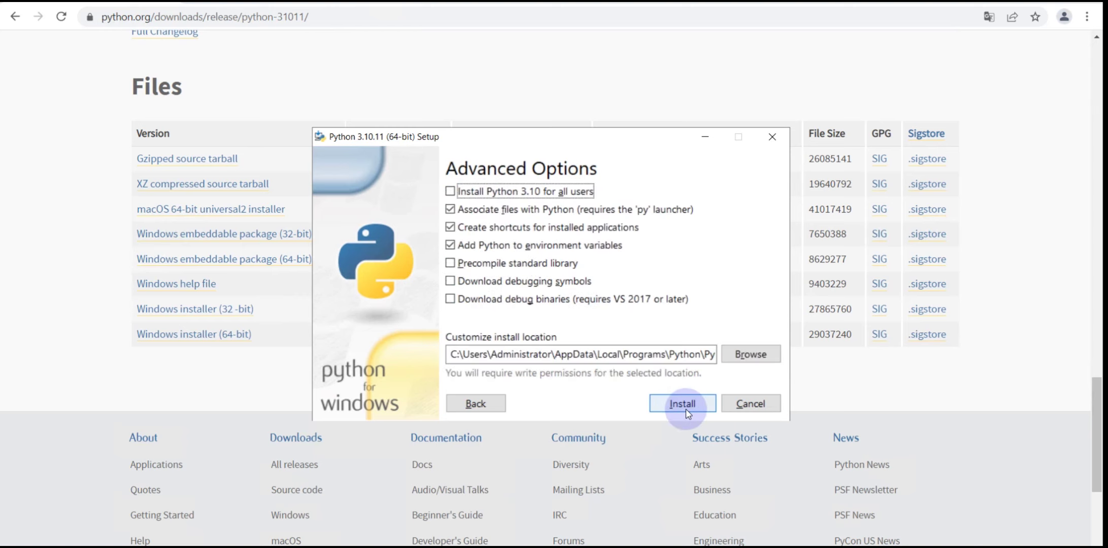
Shorten the Python install location to C:\Programs\Python\Python310.
{"action": "left_click", "coordinate": [646, 357]}
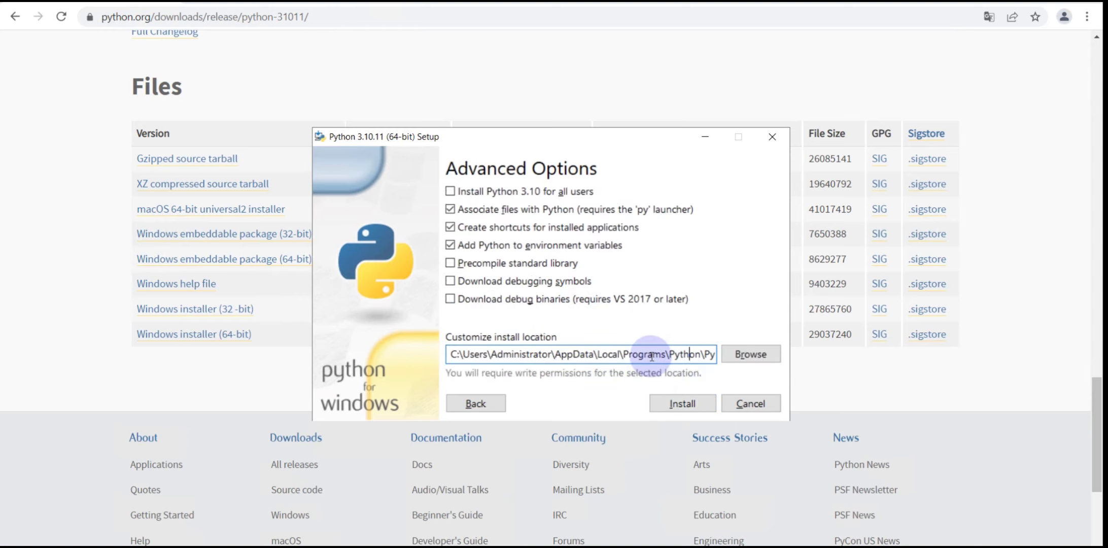
{"action": "key", "text": "End"}
{"action": "left_click", "coordinate": [573, 355]}
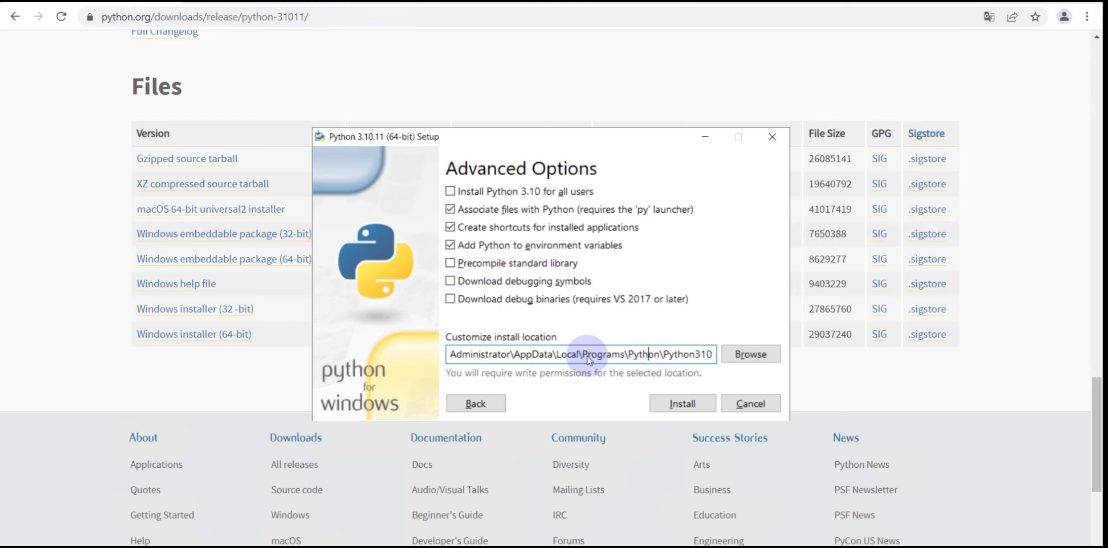
{"action": "left_click_drag", "start_coordinate": [573, 353], "coordinate": [464, 354]}
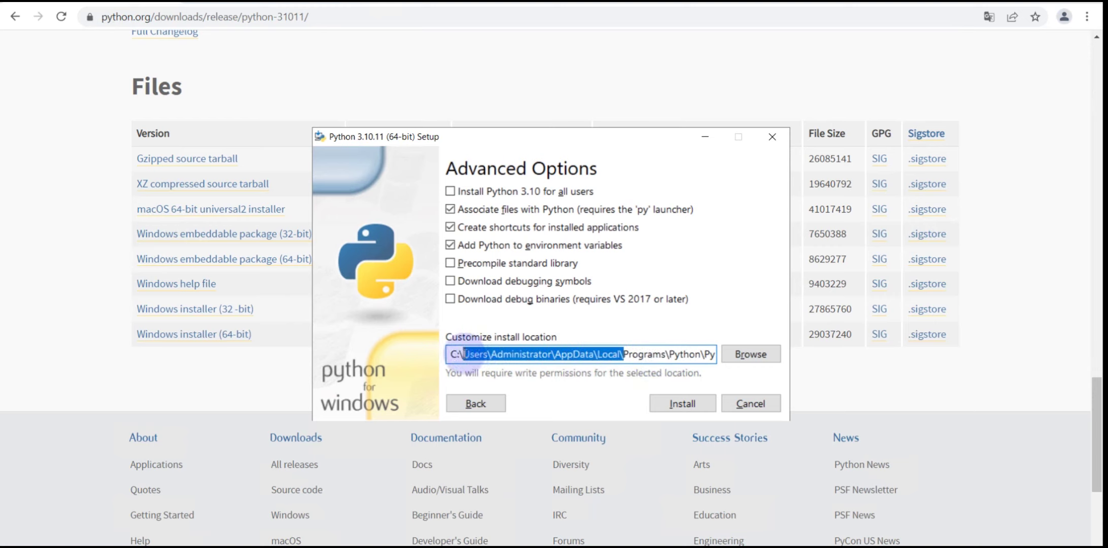
{"action": "key", "text": "BackSpace"}
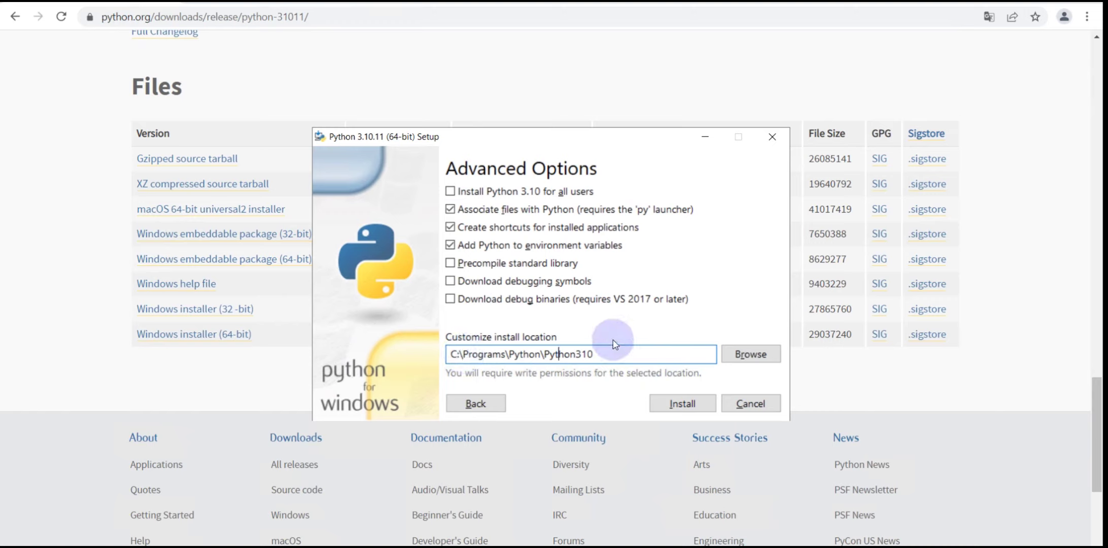
Install Python 3.10 for all users and disable the path length limit once setup finishes.
{"action": "left_click", "coordinate": [450, 193]}
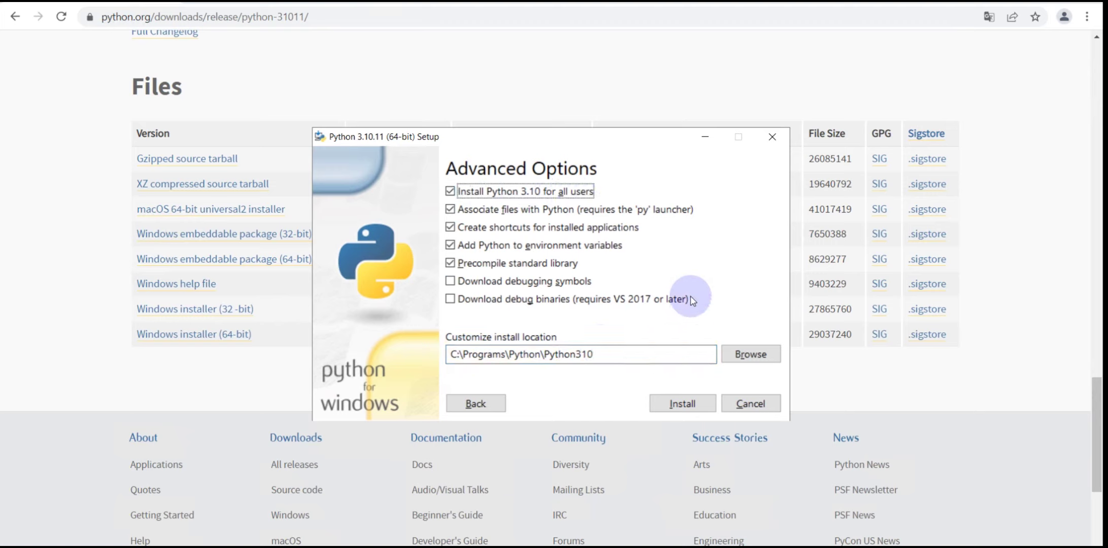
{"action": "left_click", "coordinate": [683, 405]}
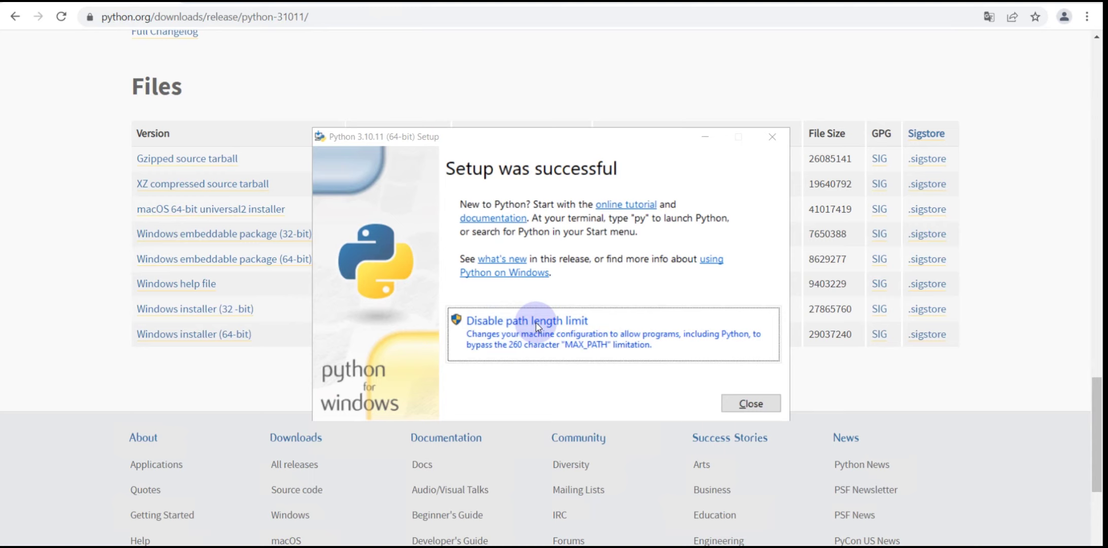
{"action": "left_click", "coordinate": [535, 322]}
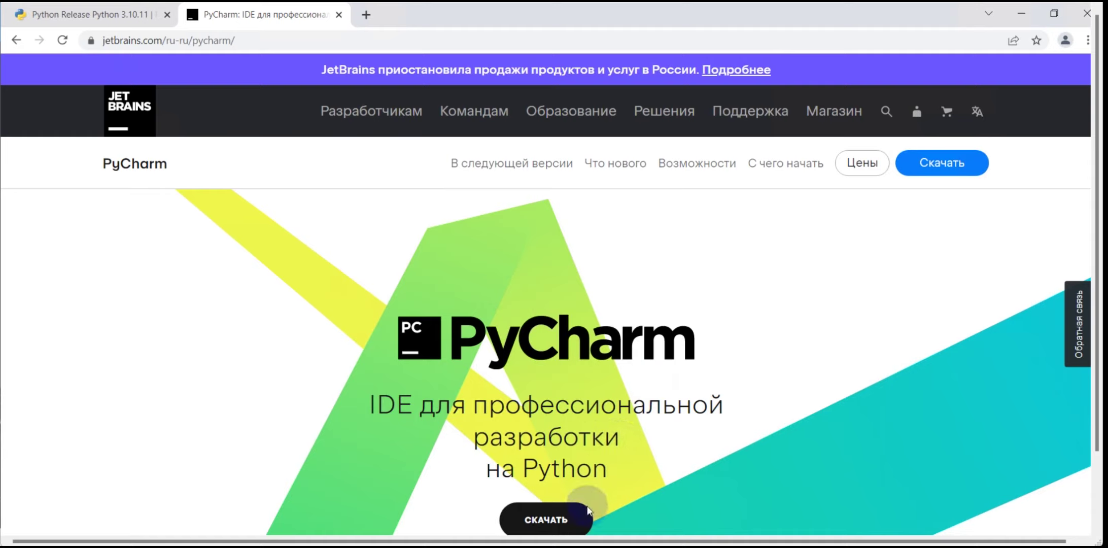
Find PyCharm Community Edition on the JetBrains download page and download its Windows .exe installer.
{"action": "left_click", "coordinate": [547, 520]}
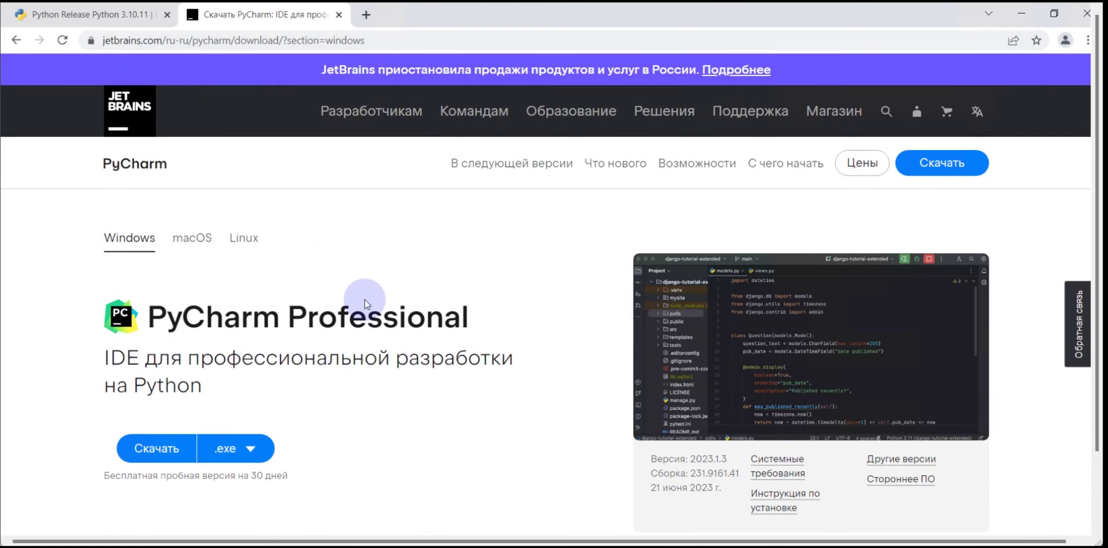
{"action": "scroll", "coordinate": [424, 338], "scroll_direction": "down", "scroll_amount": 3}
{"action": "scroll", "coordinate": [424, 336], "scroll_direction": "up", "scroll_amount": 3}
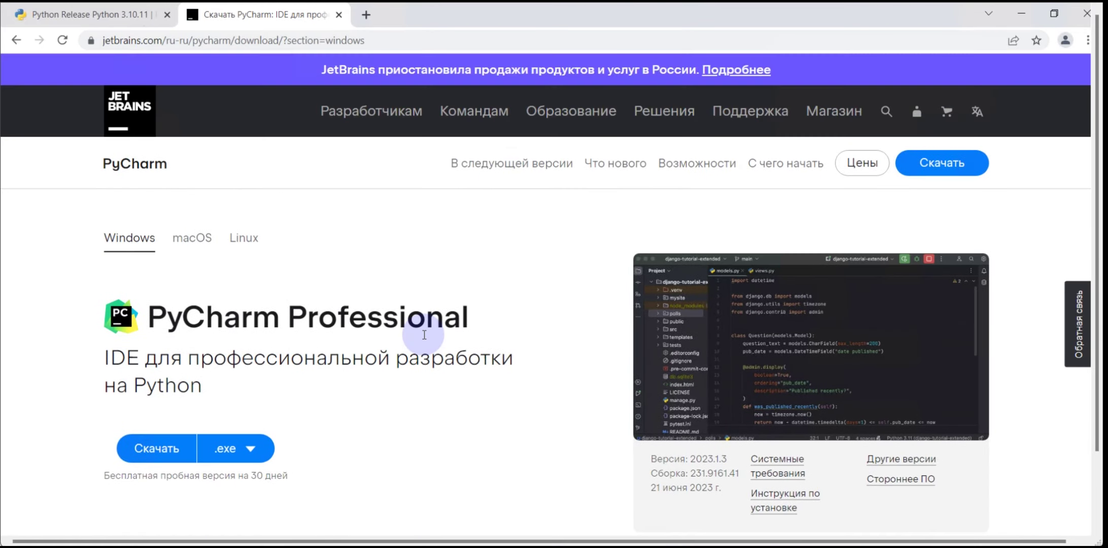
{"action": "scroll", "coordinate": [384, 378], "scroll_direction": "down", "scroll_amount": 10}
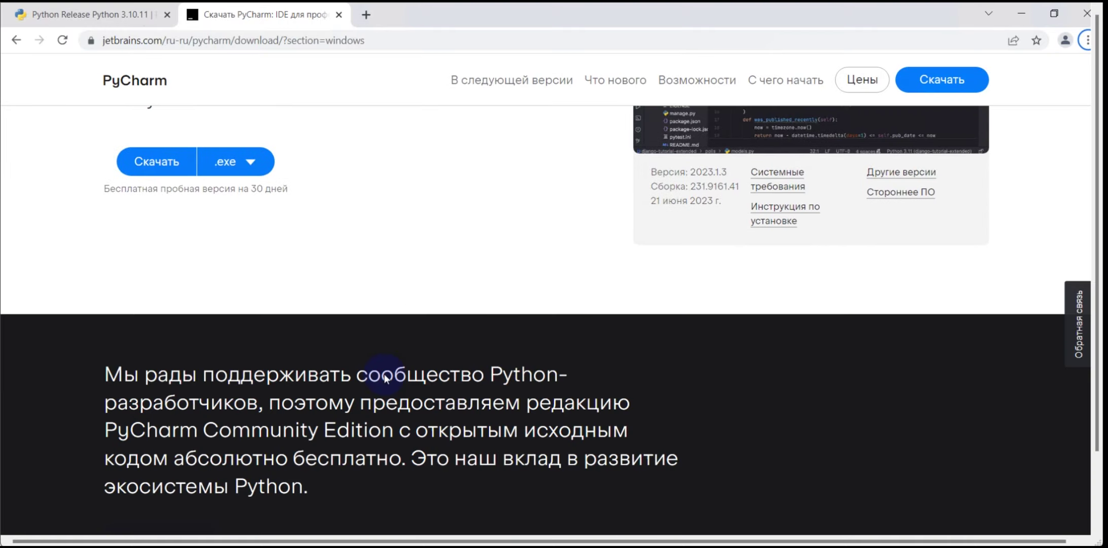
{"action": "scroll", "coordinate": [385, 380], "scroll_direction": "up", "scroll_amount": 7}
{"action": "scroll", "coordinate": [384, 383], "scroll_direction": "down", "scroll_amount": 9}
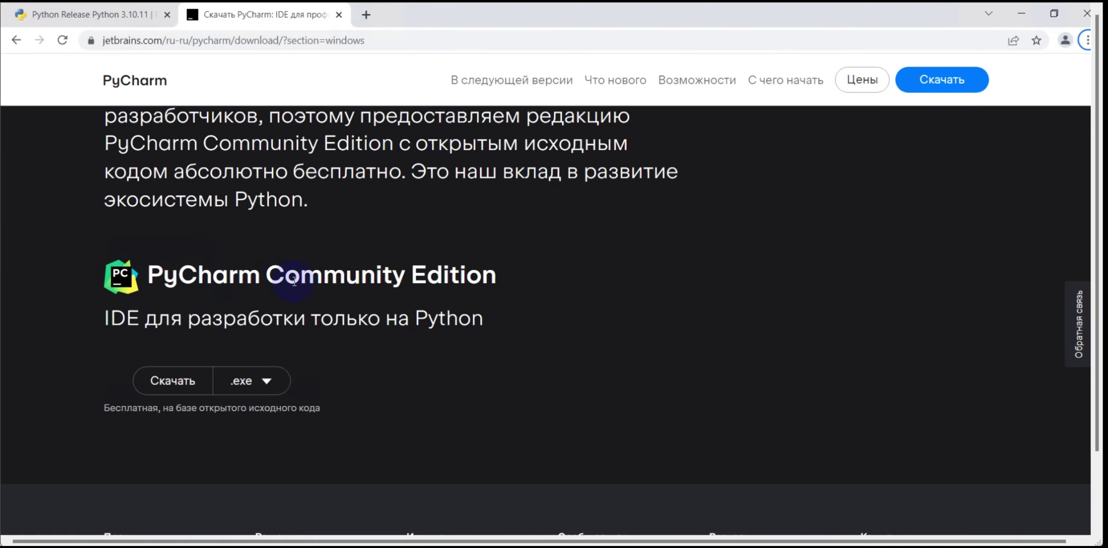
{"action": "left_click", "coordinate": [171, 382]}
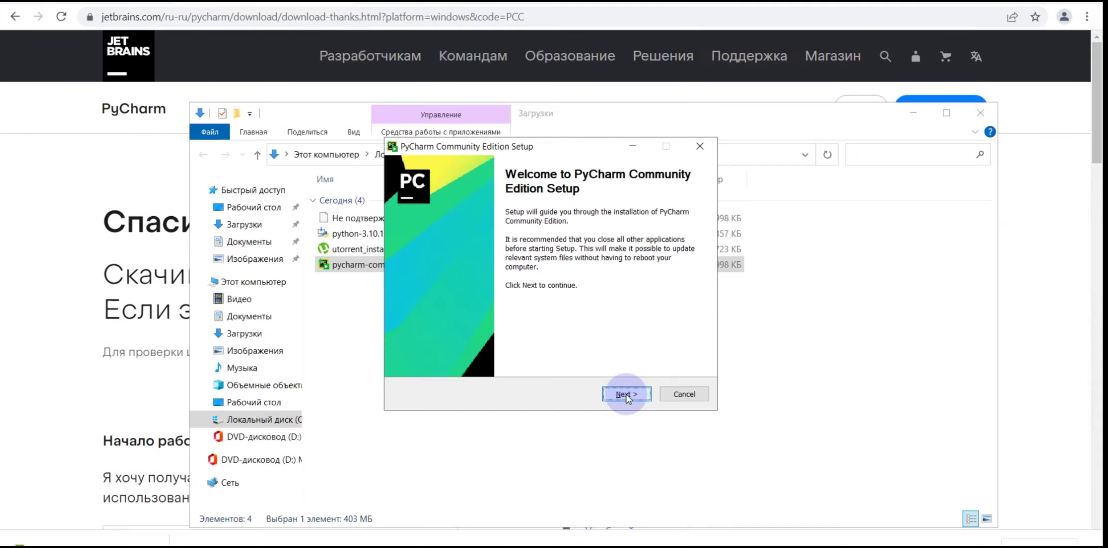
Begin the PyCharm Community Edition setup and accept the default destination folder.
{"action": "left_click", "coordinate": [625, 394]}
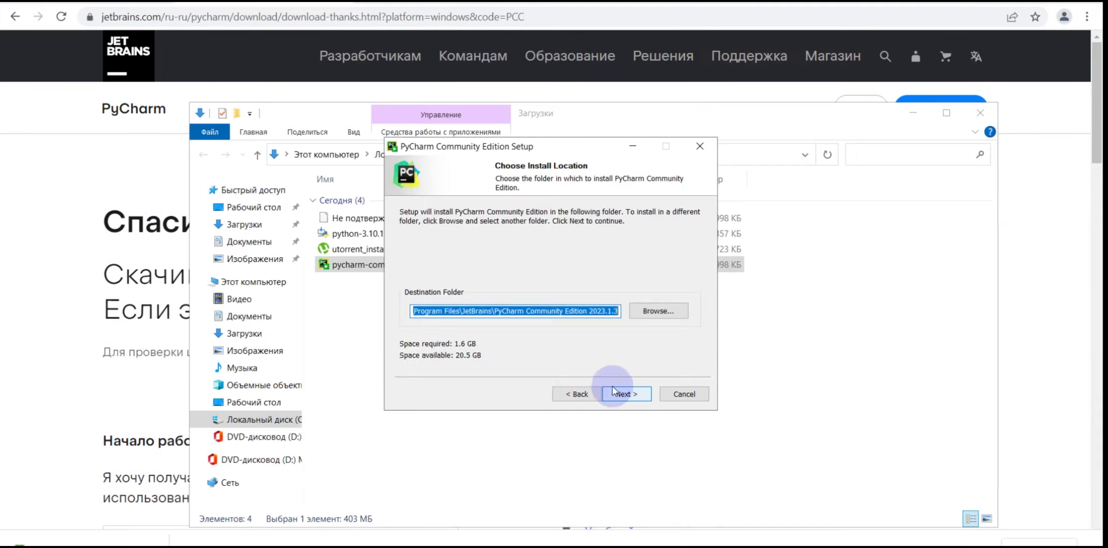
{"action": "left_click", "coordinate": [494, 311]}
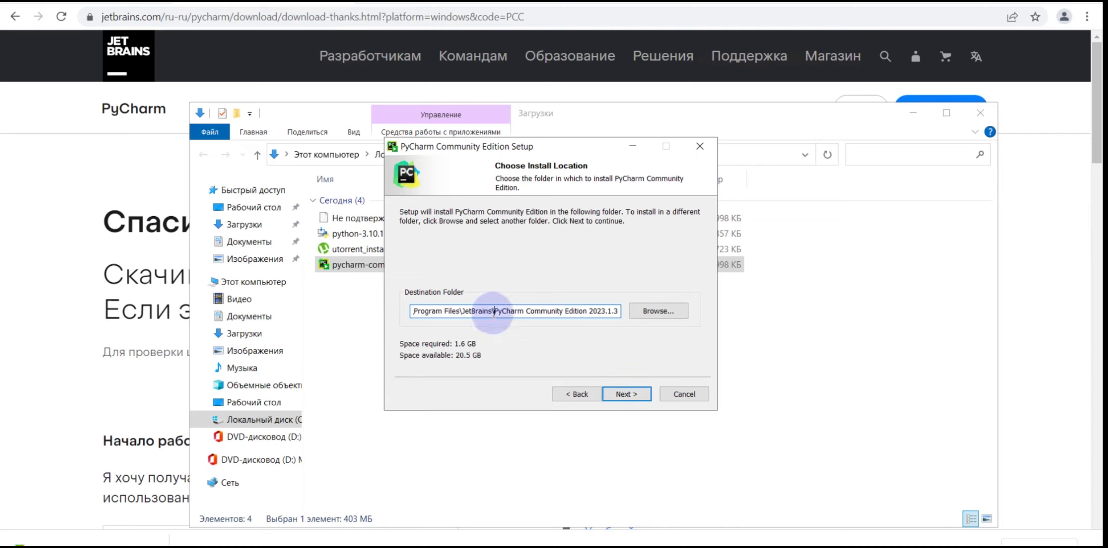
{"action": "left_click", "coordinate": [626, 394]}
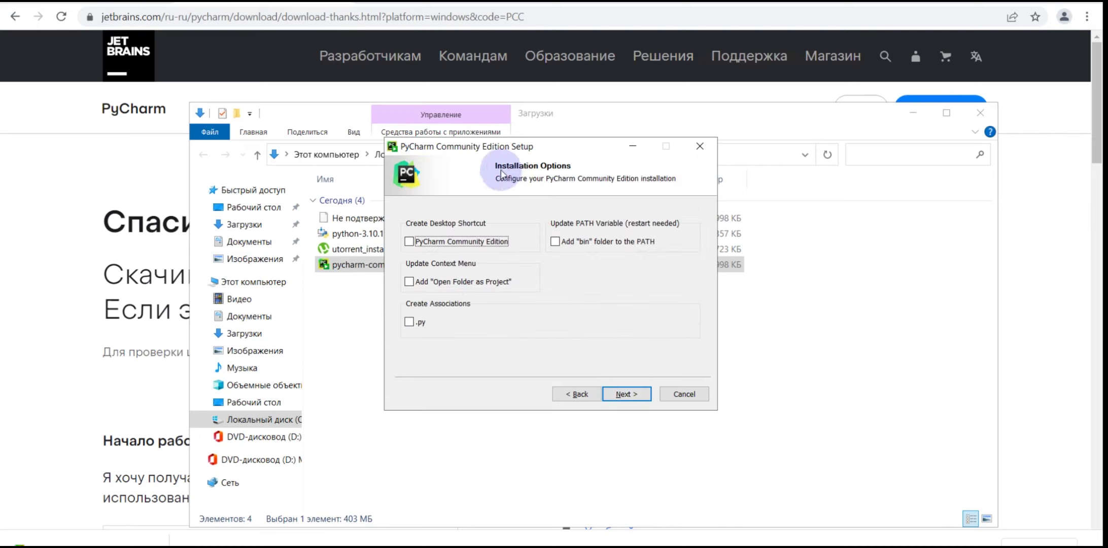
Install PyCharm with a desktop shortcut, "Open Folder as Project", .py association and "bin" in PATH, keeping the JetBrains Start Menu folder.
{"action": "left_click", "coordinate": [409, 241]}
{"action": "left_click", "coordinate": [409, 280]}
{"action": "left_click", "coordinate": [410, 323]}
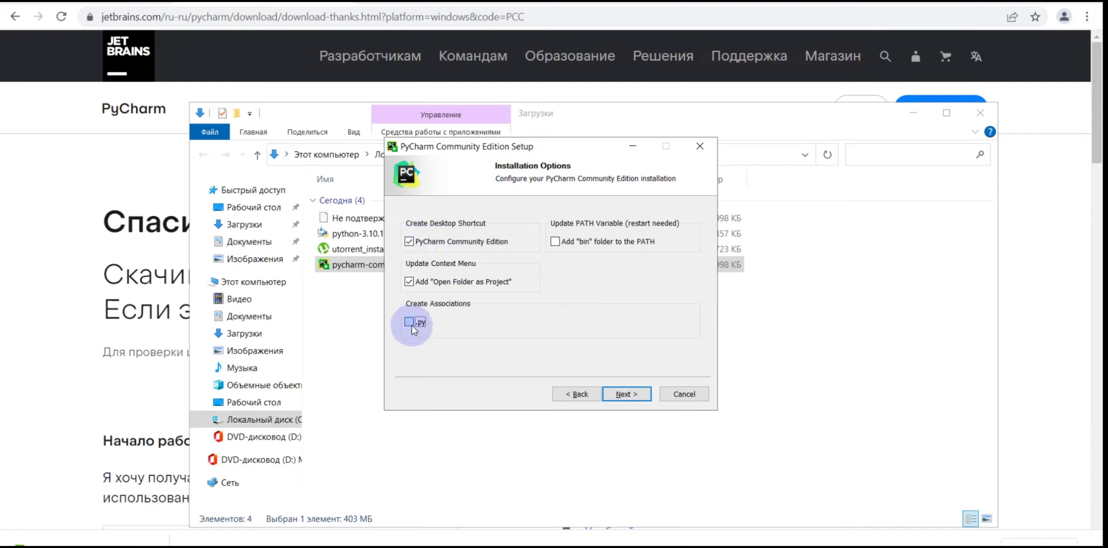
{"action": "left_click", "coordinate": [555, 242]}
{"action": "left_click", "coordinate": [636, 397]}
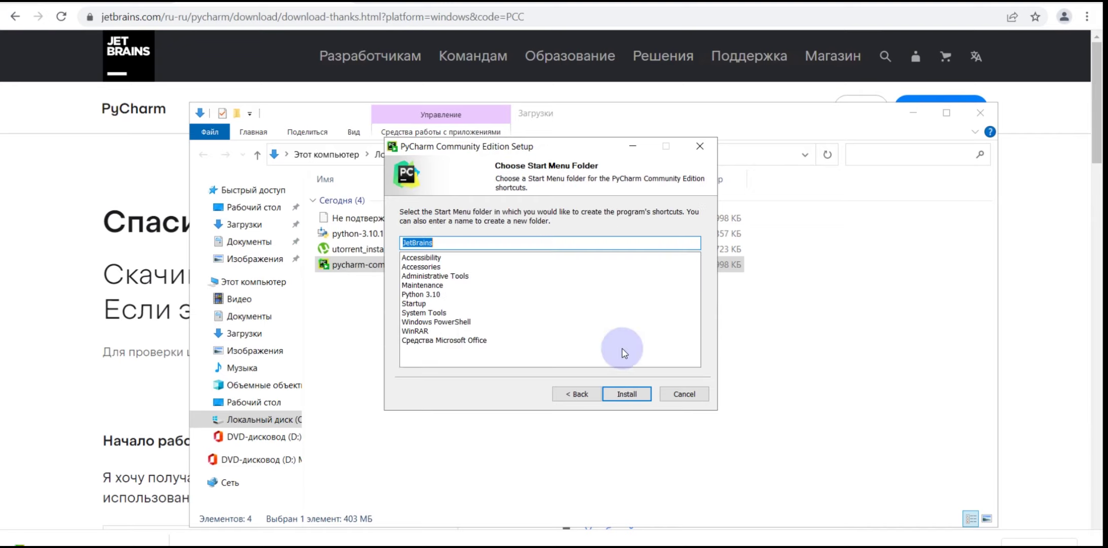
{"action": "left_click", "coordinate": [626, 388]}
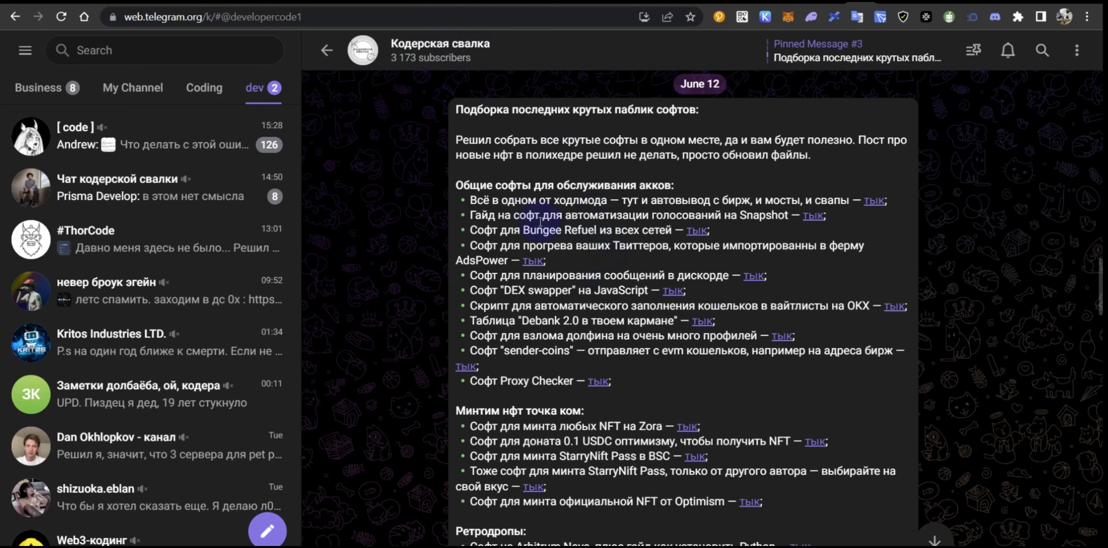
In Telegram Web, read the Кодерская свалка post's lists of account-maintenance and NFT-minting software.
{"action": "left_click_drag", "start_coordinate": [548, 200], "coordinate": [562, 200]}
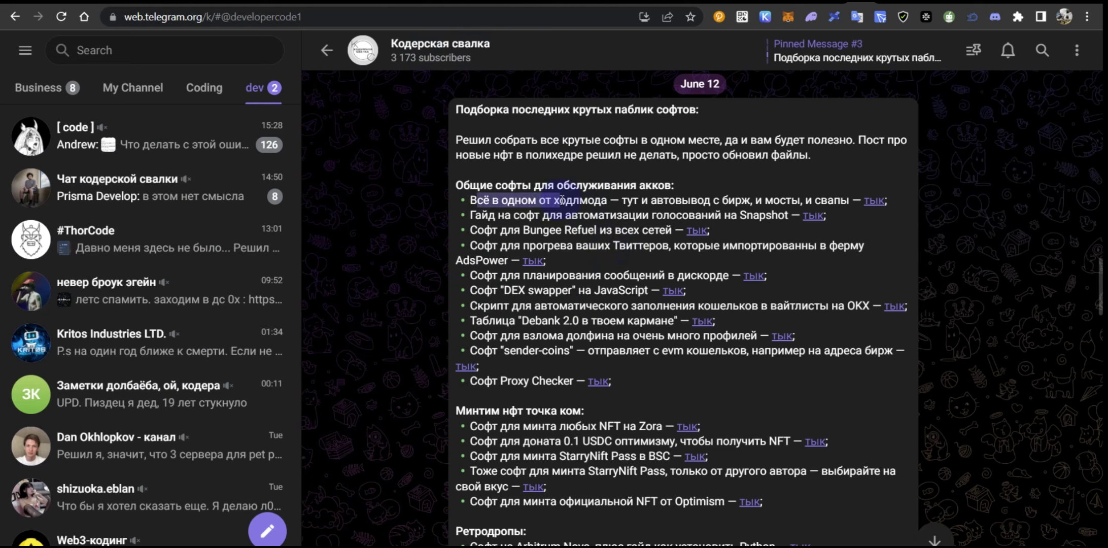
{"action": "left_click_drag", "start_coordinate": [620, 200], "coordinate": [720, 202]}
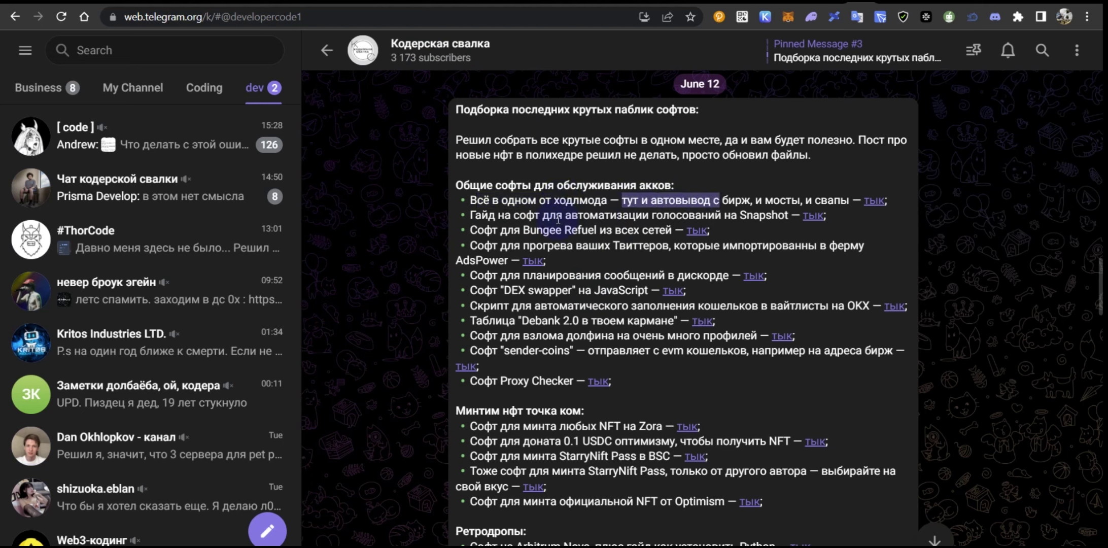
{"action": "left_click_drag", "start_coordinate": [548, 215], "coordinate": [755, 223]}
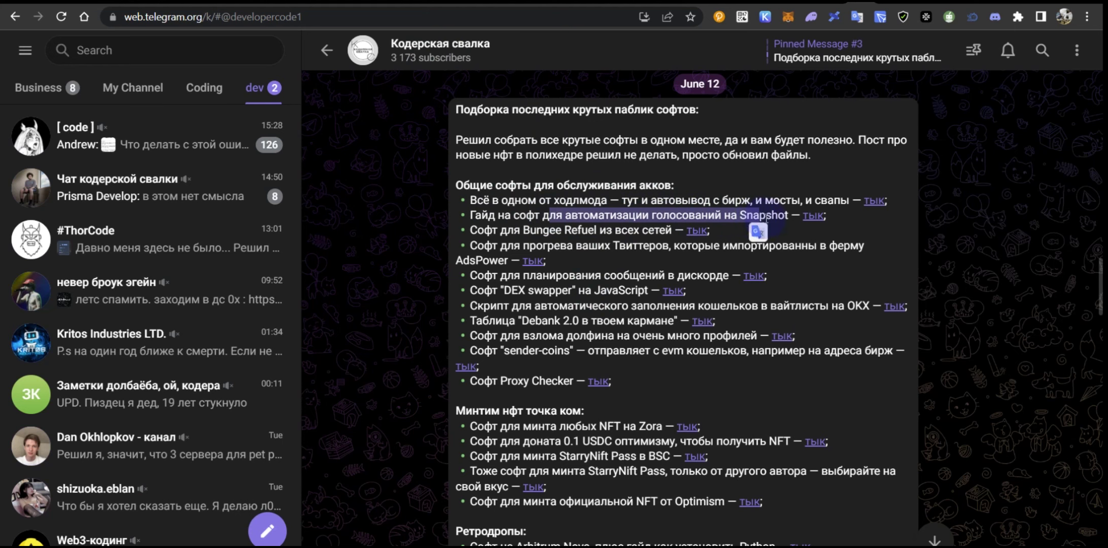
{"action": "left_click", "coordinate": [677, 254]}
{"action": "scroll", "coordinate": [555, 319], "scroll_direction": "down", "scroll_amount": 2}
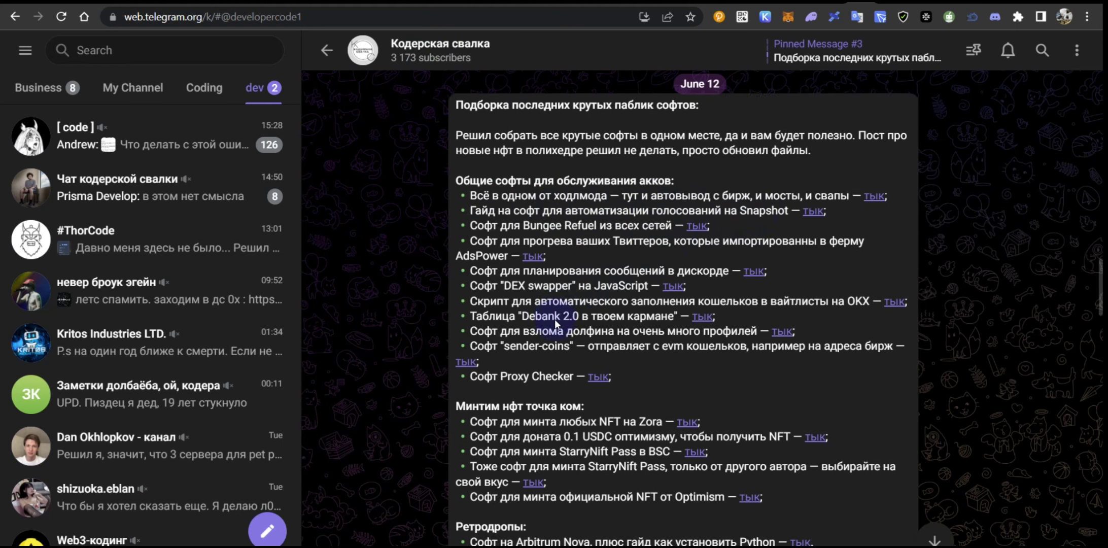
{"action": "left_click", "coordinate": [535, 355]}
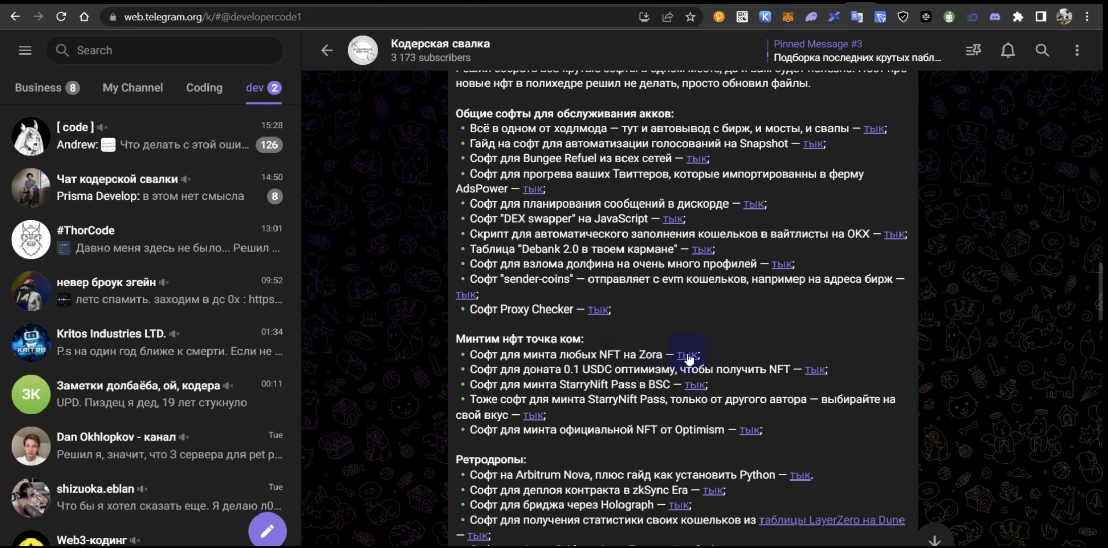
{"action": "left_click", "coordinate": [607, 381]}
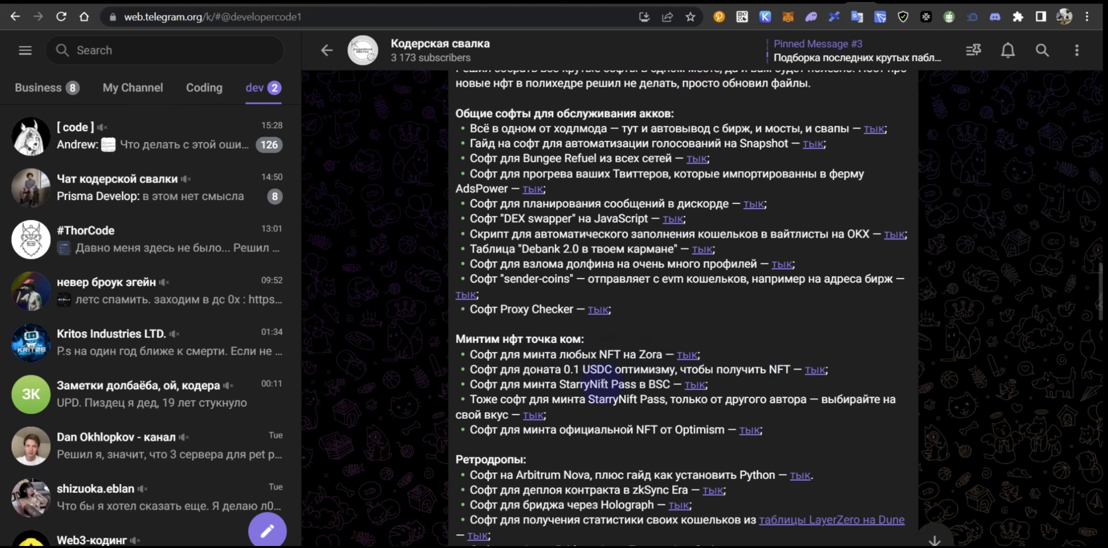
Review the retrodrop and Polyhedra software lists further down the same post.
{"action": "scroll", "coordinate": [604, 377], "scroll_direction": "down", "scroll_amount": 2}
{"action": "scroll", "coordinate": [613, 369], "scroll_direction": "down", "scroll_amount": 2}
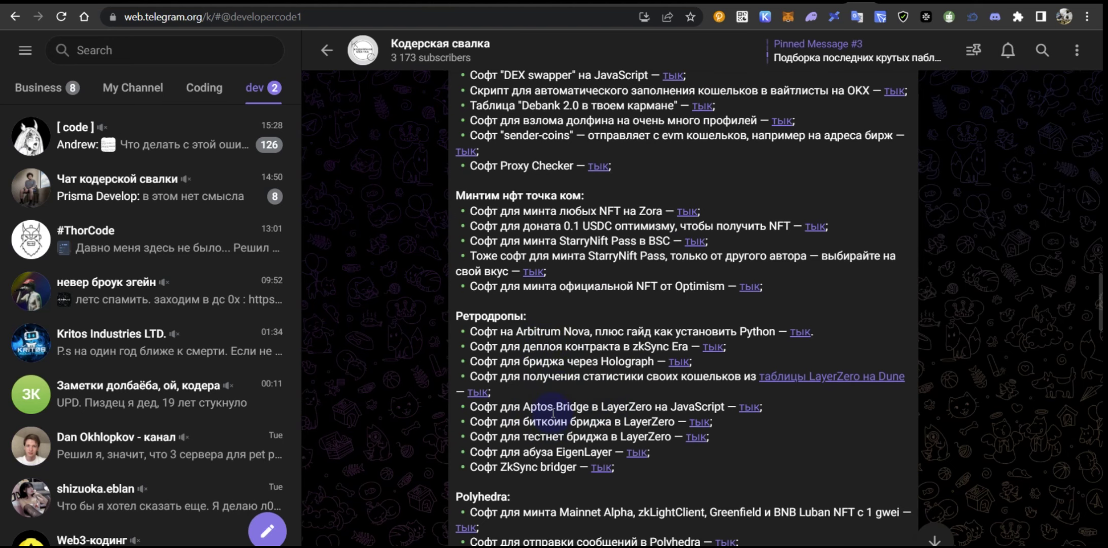
{"action": "scroll", "coordinate": [553, 412], "scroll_direction": "down", "scroll_amount": 1}
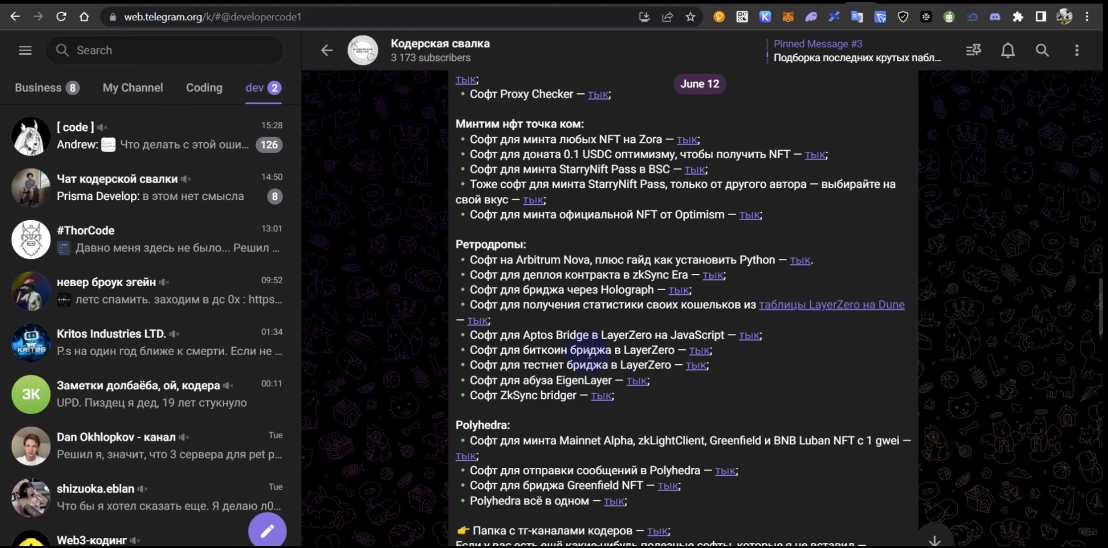
{"action": "scroll", "coordinate": [574, 343], "scroll_direction": "down", "scroll_amount": 1}
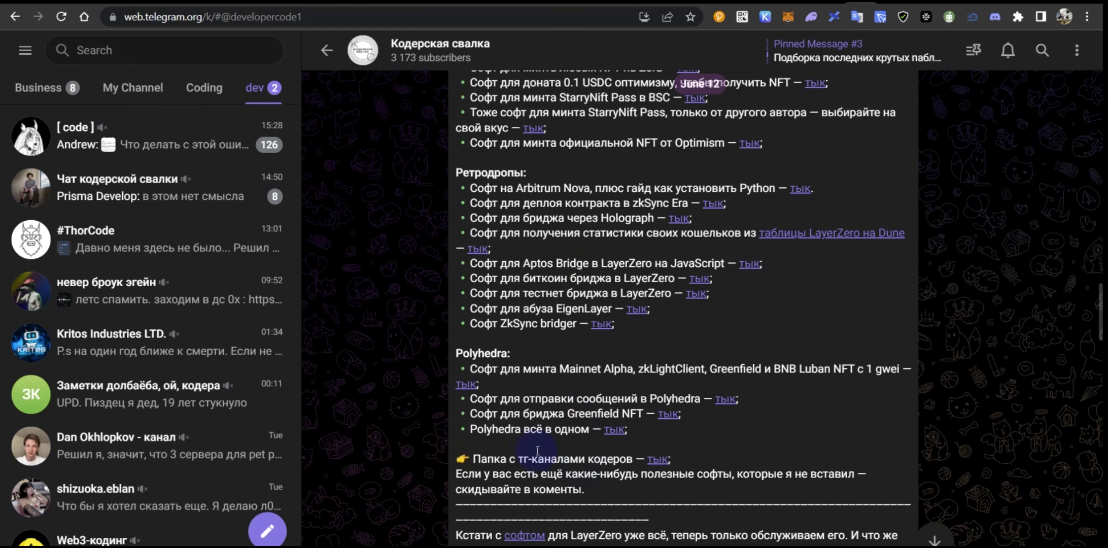
{"action": "scroll", "coordinate": [569, 350], "scroll_direction": "up", "scroll_amount": 1}
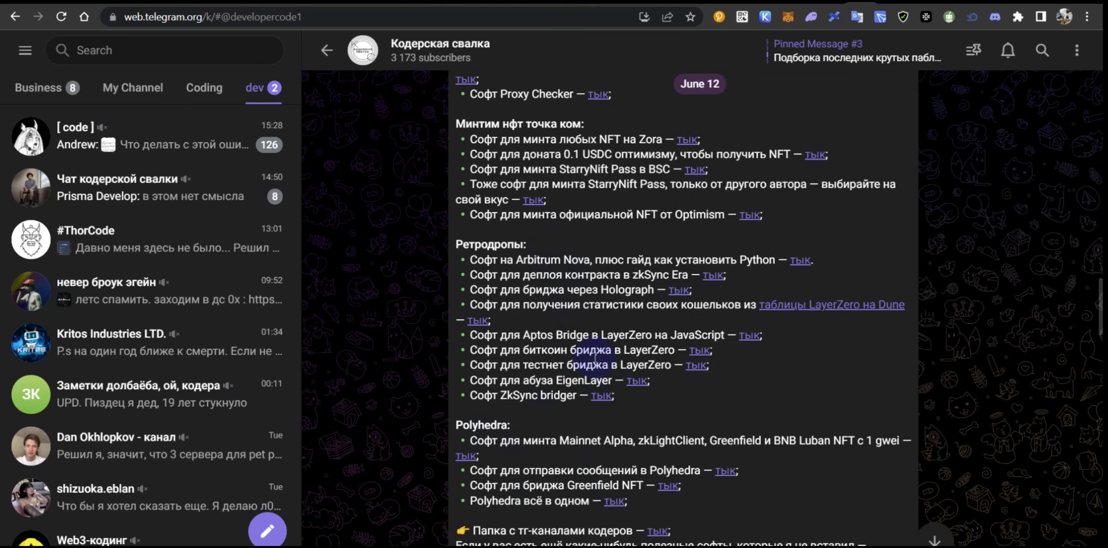
{"action": "scroll", "coordinate": [520, 411], "scroll_direction": "down", "scroll_amount": 1}
{"action": "scroll", "coordinate": [532, 380], "scroll_direction": "down", "scroll_amount": 1}
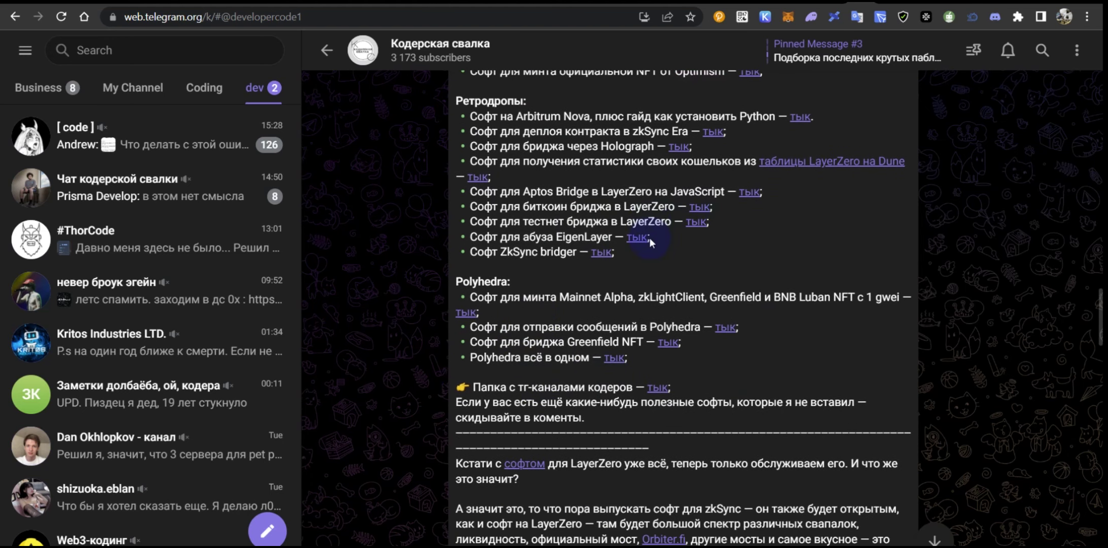
{"action": "scroll", "coordinate": [649, 238], "scroll_direction": "up", "scroll_amount": 1}
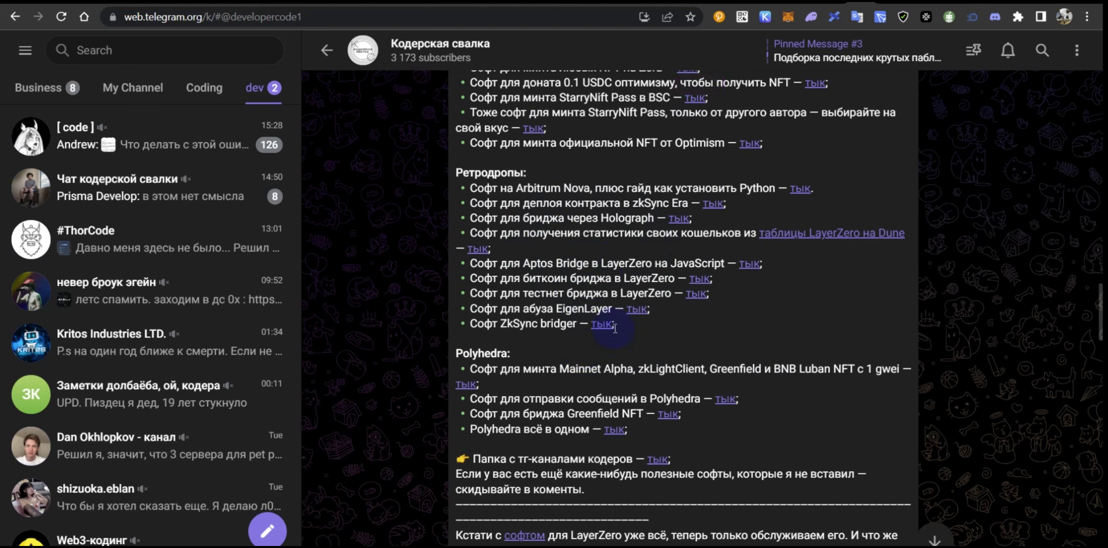
Review the end of the Кодерская свалка post and browse the coder channels in the dev chat folder.
{"action": "scroll", "coordinate": [597, 366], "scroll_direction": "down", "scroll_amount": 2}
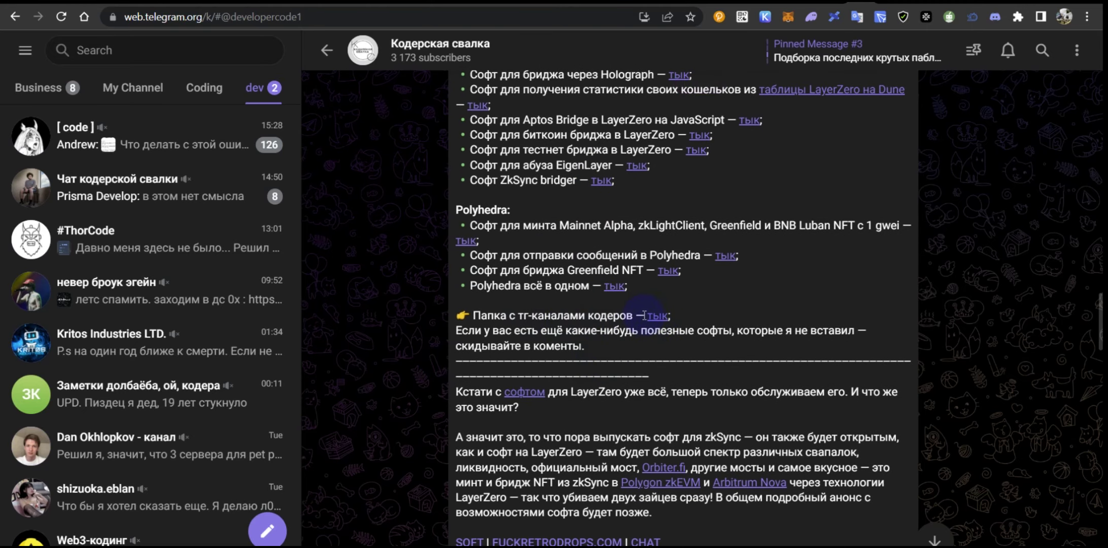
{"action": "scroll", "coordinate": [180, 172], "scroll_direction": "down", "scroll_amount": 12}
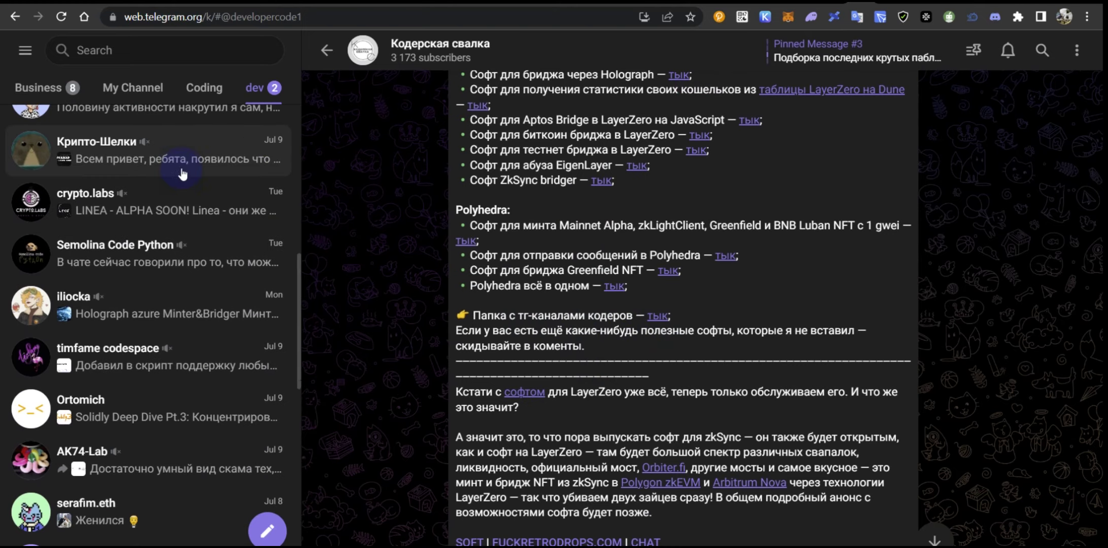
{"action": "scroll", "coordinate": [180, 183], "scroll_direction": "down", "scroll_amount": 10}
{"action": "scroll", "coordinate": [183, 190], "scroll_direction": "up", "scroll_amount": 15}
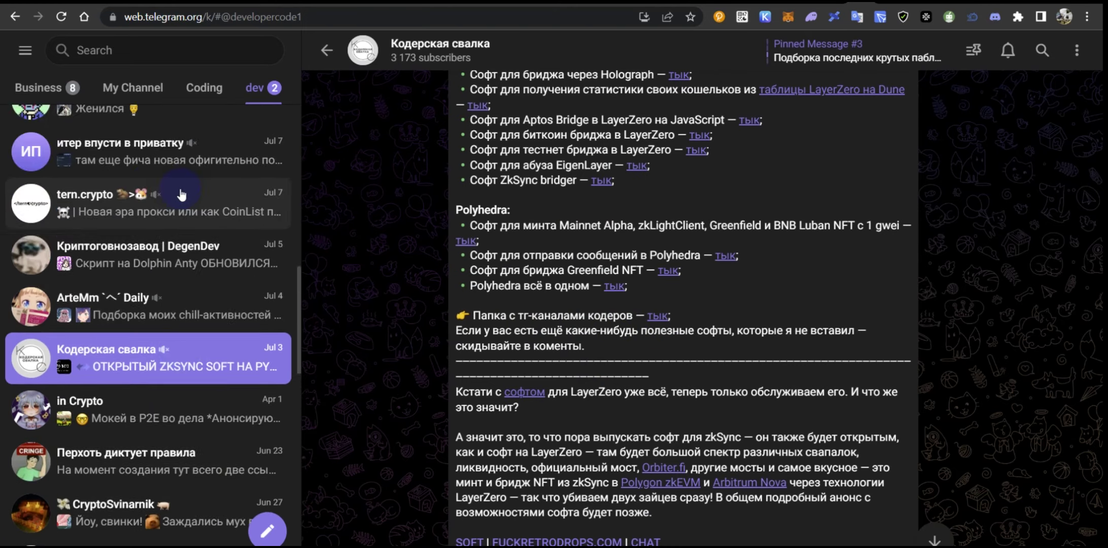
{"action": "scroll", "coordinate": [185, 196], "scroll_direction": "up", "scroll_amount": 5}
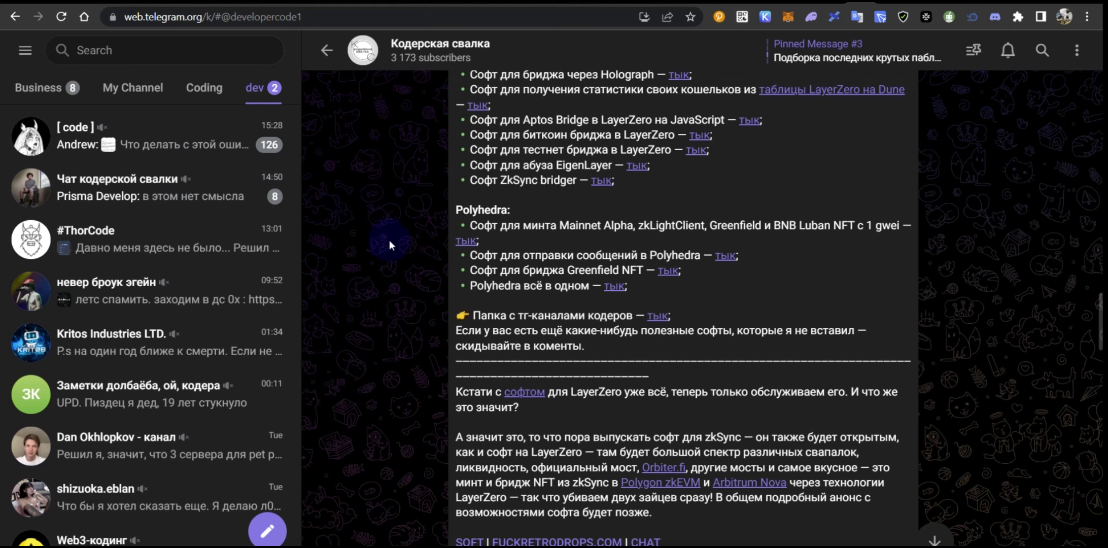
{"action": "scroll", "coordinate": [761, 403], "scroll_direction": "up", "scroll_amount": 1}
{"action": "scroll", "coordinate": [827, 405], "scroll_direction": "down", "scroll_amount": 1}
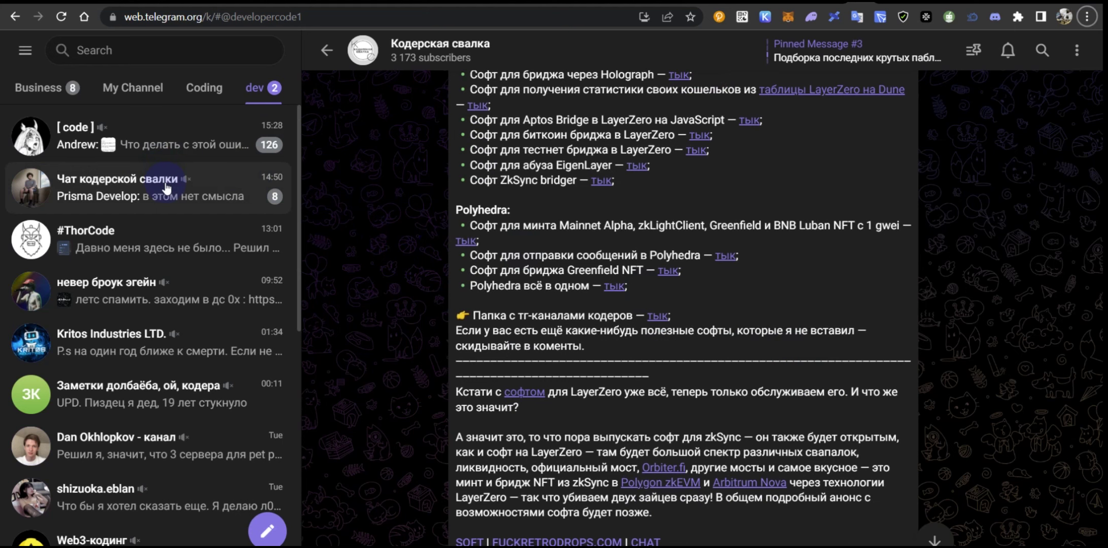
{"action": "scroll", "coordinate": [753, 306], "scroll_direction": "up", "scroll_amount": 1}
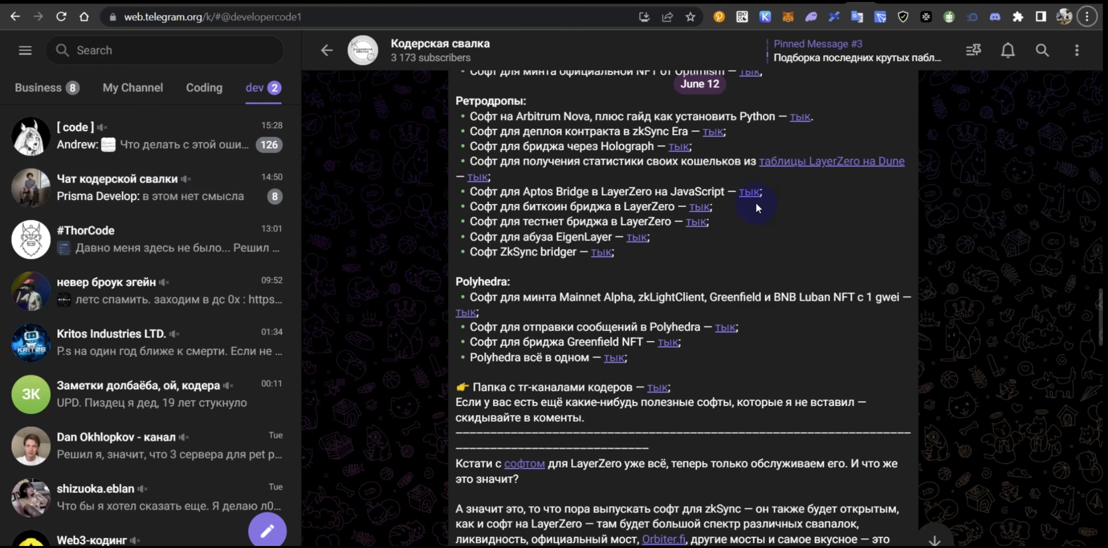
Go back over the post's account-maintenance, NFT-minting and retrodrop software lists.
{"action": "scroll", "coordinate": [749, 194], "scroll_direction": "up", "scroll_amount": 3}
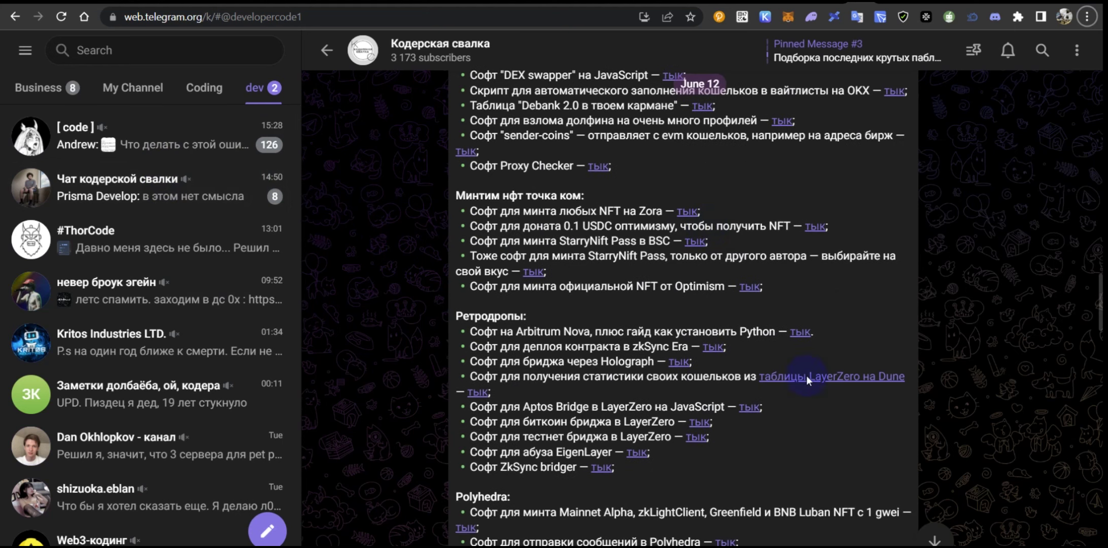
{"action": "scroll", "coordinate": [708, 249], "scroll_direction": "down", "scroll_amount": 3}
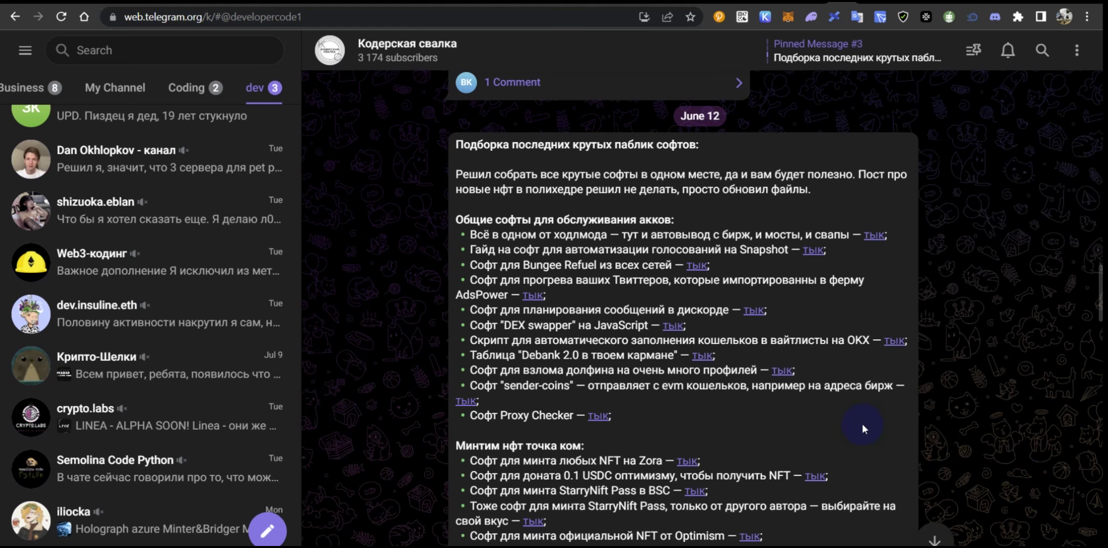
{"action": "scroll", "coordinate": [842, 397], "scroll_direction": "down", "scroll_amount": 3}
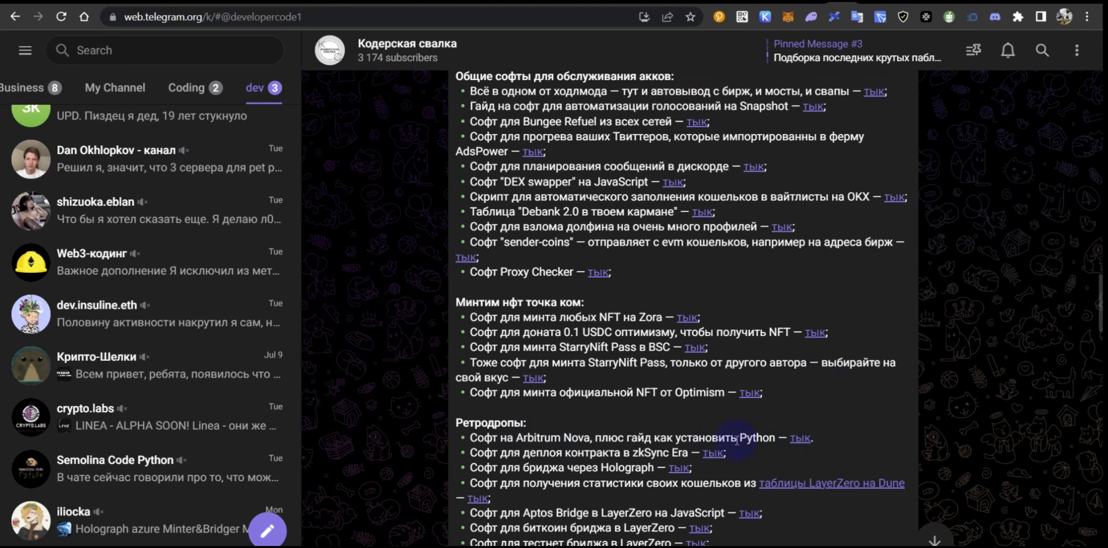
{"action": "scroll", "coordinate": [836, 438], "scroll_direction": "down", "scroll_amount": 3}
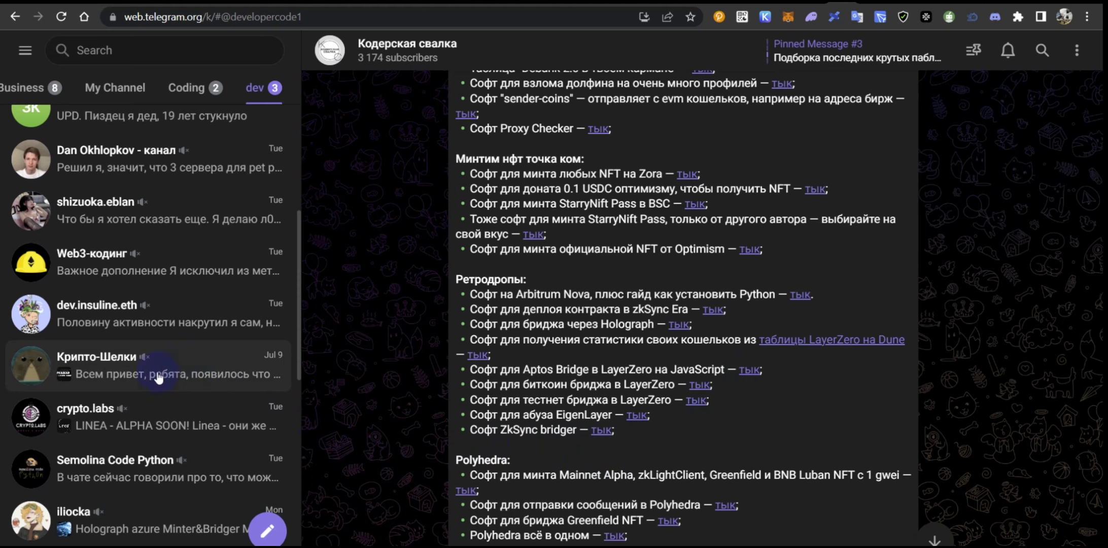
Open the layer_zero_v1.0 GitHub repository linked in the Крипто-Шелки channel and read the script's features in its README.
{"action": "left_click", "coordinate": [98, 374]}
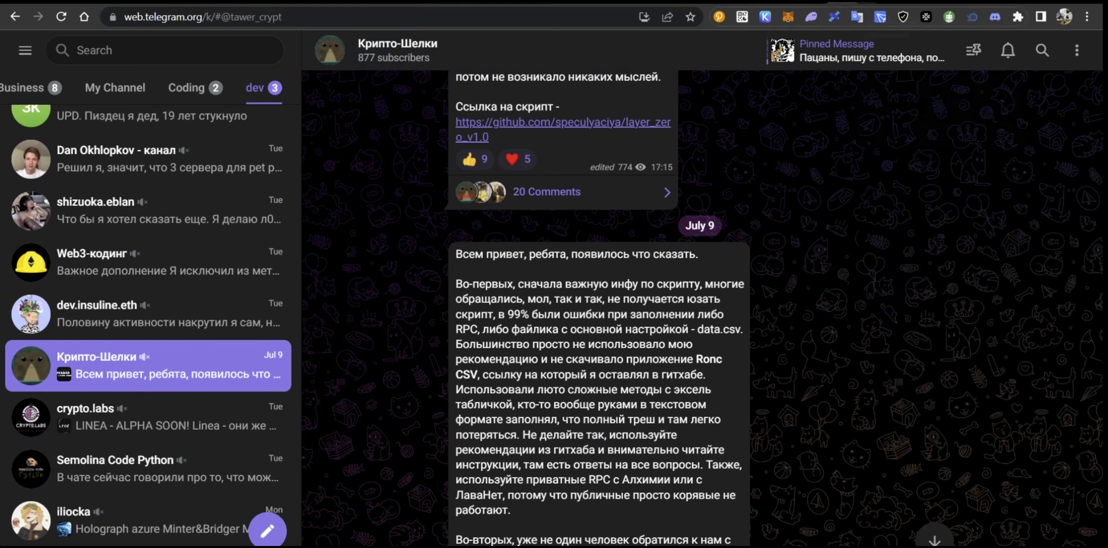
{"action": "left_click", "coordinate": [538, 122]}
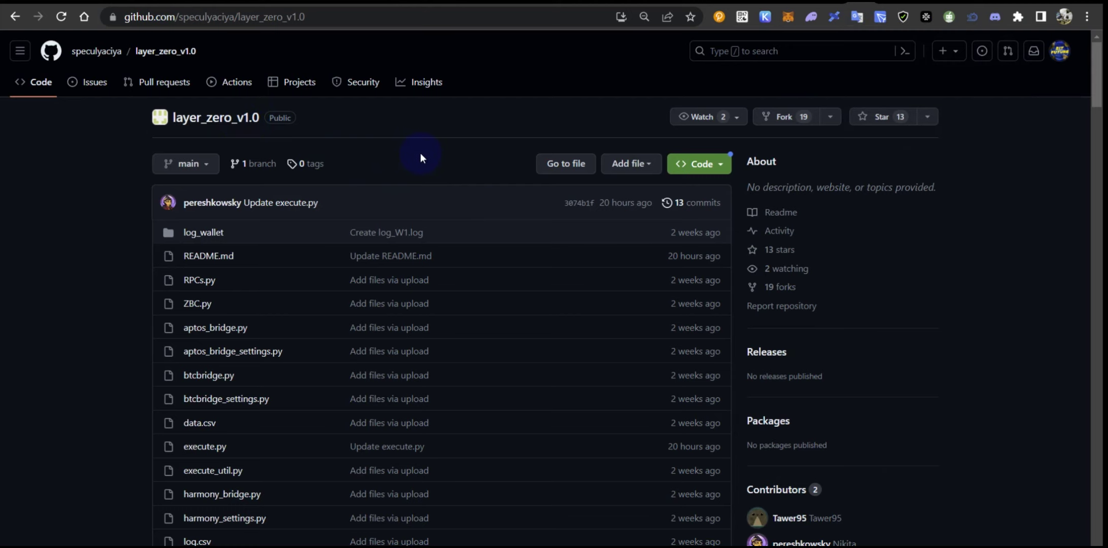
{"action": "scroll", "coordinate": [420, 158], "scroll_direction": "down", "scroll_amount": 7}
{"action": "scroll", "coordinate": [418, 188], "scroll_direction": "down", "scroll_amount": 15}
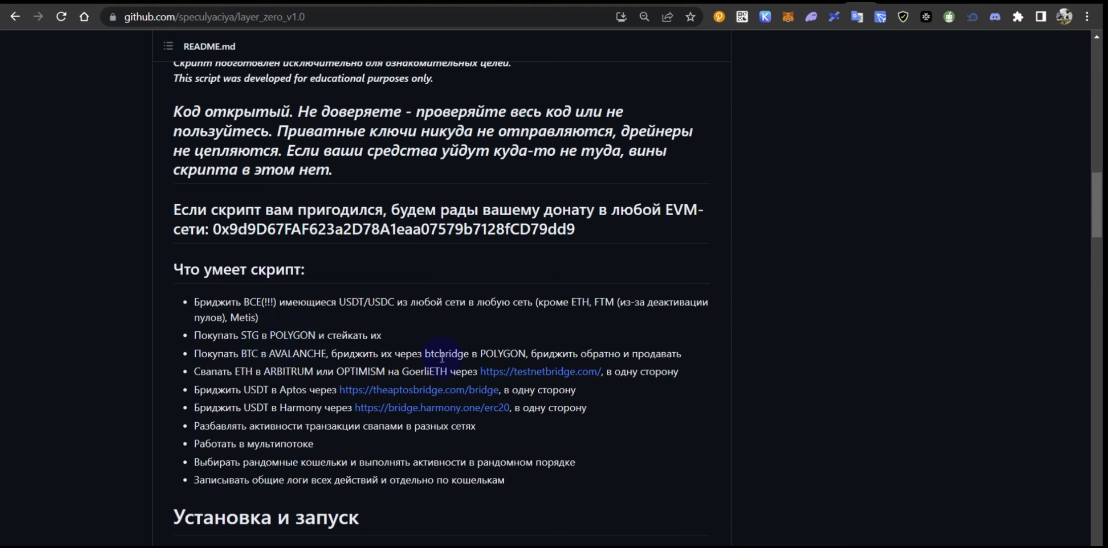
In Telegram Web, read the other channel's open-source LayerZero script post down to its Teletype instruction link.
{"action": "key", "text": "alt"}
{"action": "key", "text": "ctrl+Tab"}
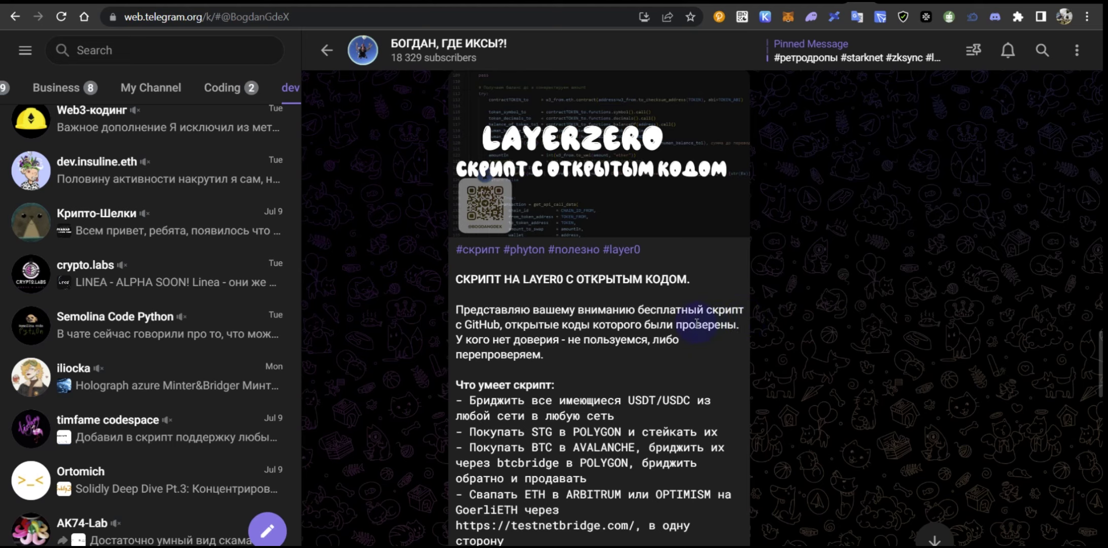
{"action": "scroll", "coordinate": [691, 331], "scroll_direction": "down", "scroll_amount": 4}
{"action": "scroll", "coordinate": [680, 327], "scroll_direction": "down", "scroll_amount": 1}
{"action": "scroll", "coordinate": [618, 292], "scroll_direction": "down", "scroll_amount": 2}
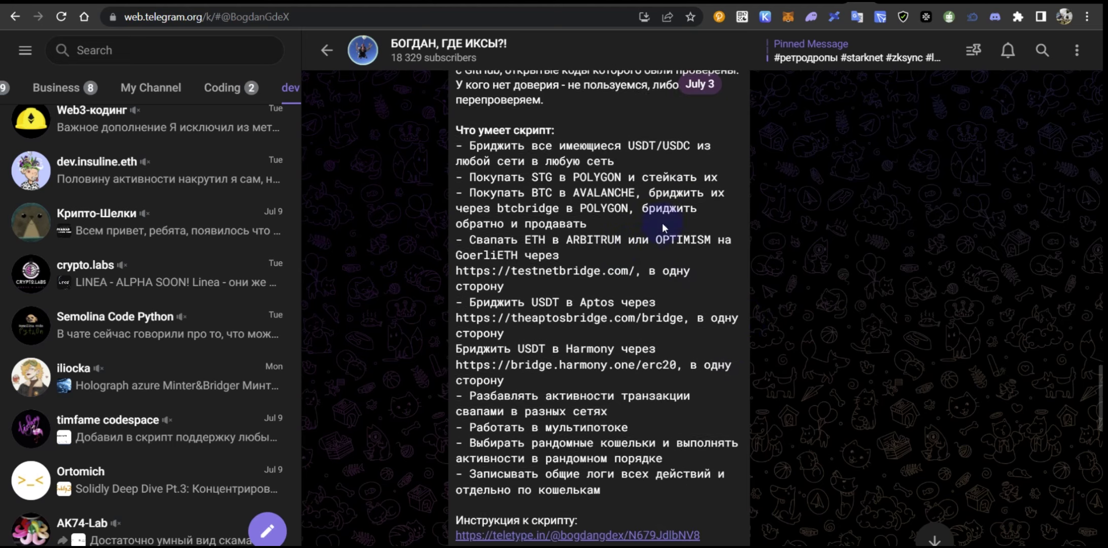
Skim the Teletype instruction's feature list, preparation section, and main_config.py and max_setting.csv settings.
{"action": "left_click", "coordinate": [913, 1]}
{"action": "scroll", "coordinate": [699, 256], "scroll_direction": "down", "scroll_amount": 15}
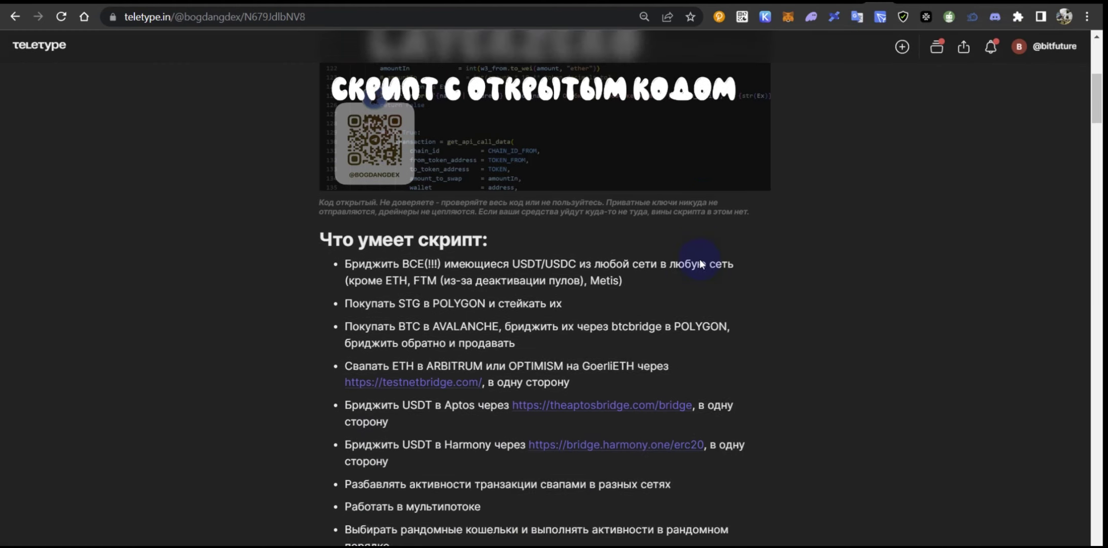
{"action": "scroll", "coordinate": [707, 262], "scroll_direction": "down", "scroll_amount": 3}
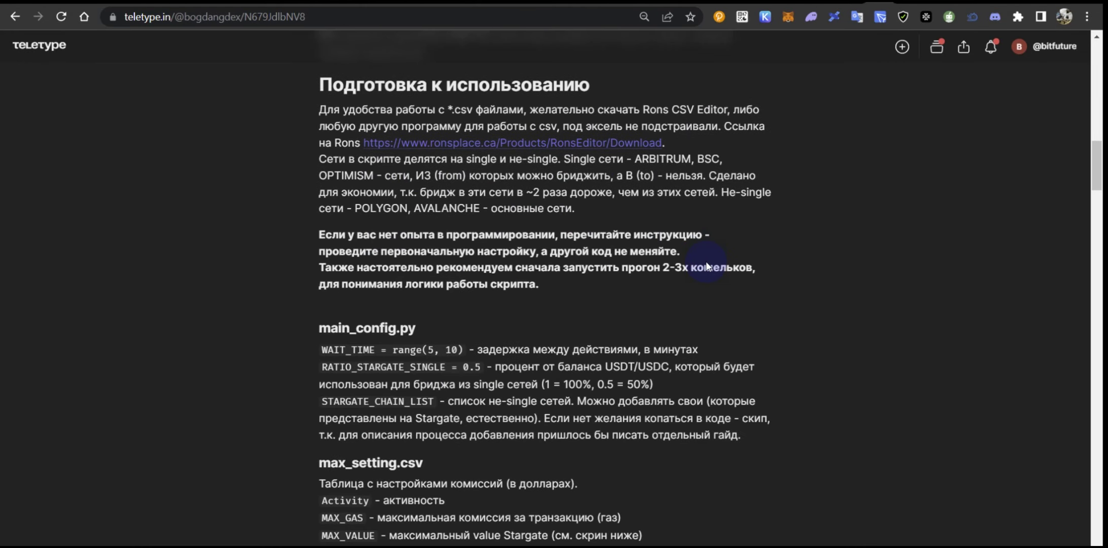
{"action": "scroll", "coordinate": [706, 262], "scroll_direction": "down", "scroll_amount": 1}
{"action": "scroll", "coordinate": [706, 262], "scroll_direction": "down", "scroll_amount": 5}
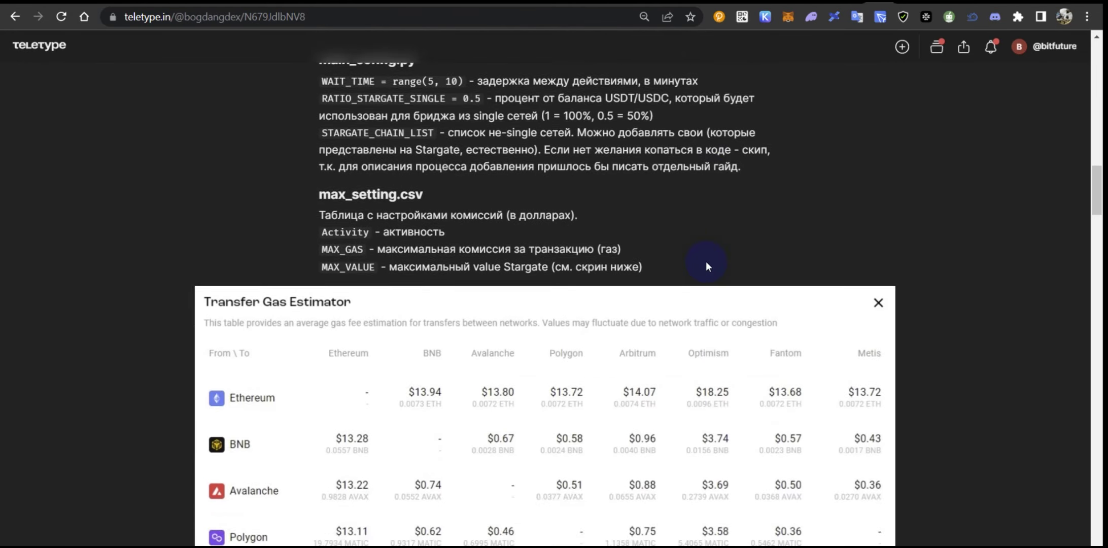
Return to the July 9 Крипто-Шелки post and read its account of the script re-uploaded by another channel.
{"action": "left_click", "coordinate": [857, 1]}
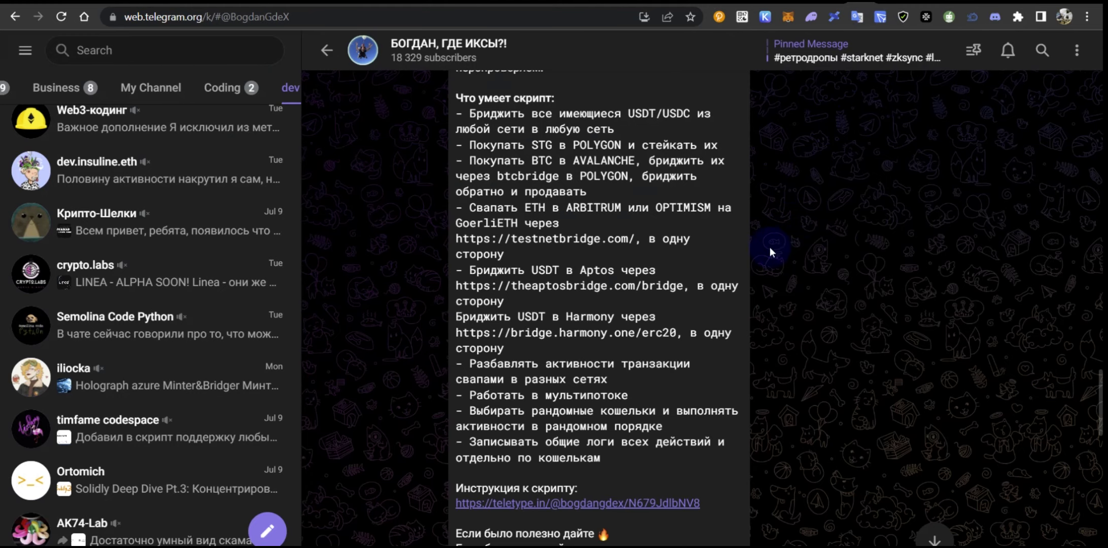
{"action": "scroll", "coordinate": [746, 243], "scroll_direction": "up", "scroll_amount": 2}
{"action": "key", "text": "alt+Left"}
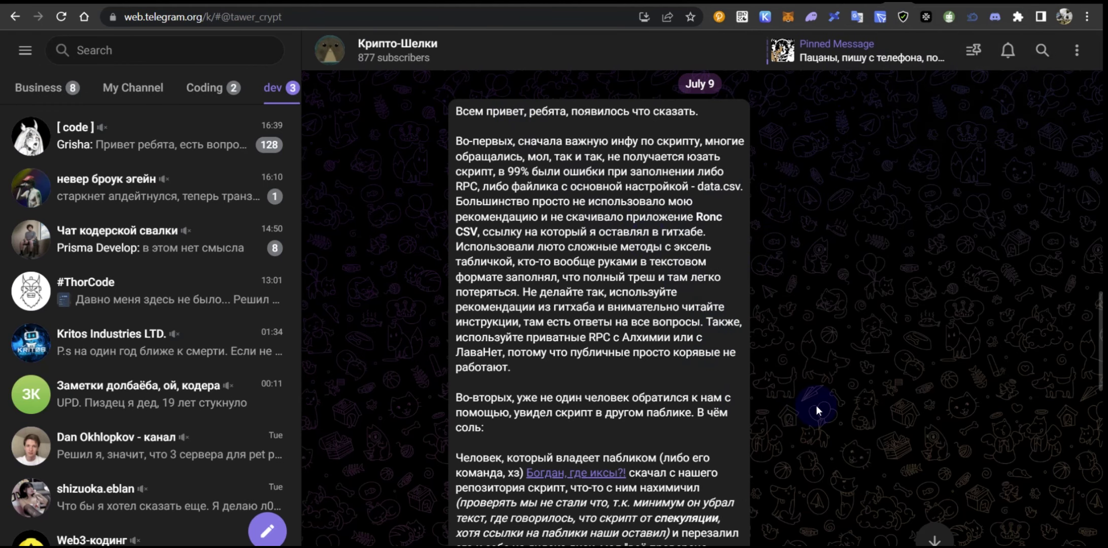
{"action": "scroll", "coordinate": [816, 410], "scroll_direction": "down", "scroll_amount": 4}
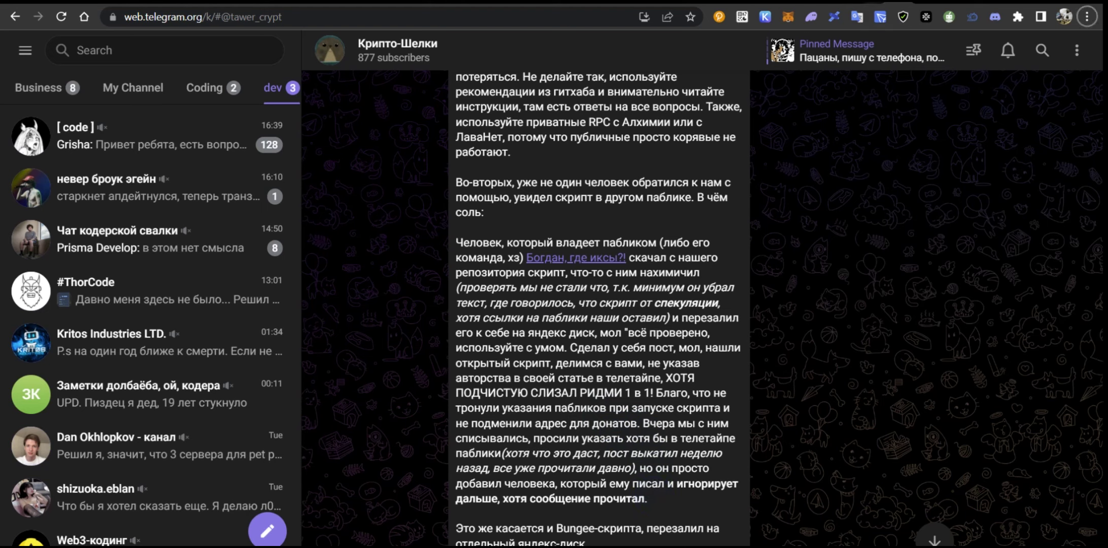
Check the author credit at the end of the Teletype article and return to the Крипто-Шелки post.
{"action": "left_click", "coordinate": [876, 2]}
{"action": "left_click_drag", "start_coordinate": [1091, 196], "coordinate": [1089, 533]}
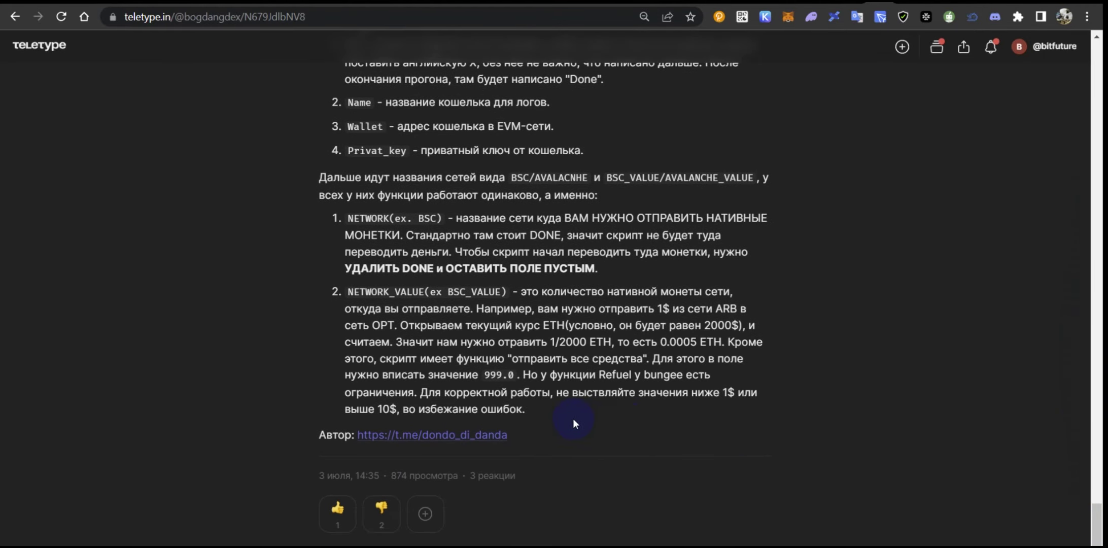
{"action": "left_click", "coordinate": [873, 2]}
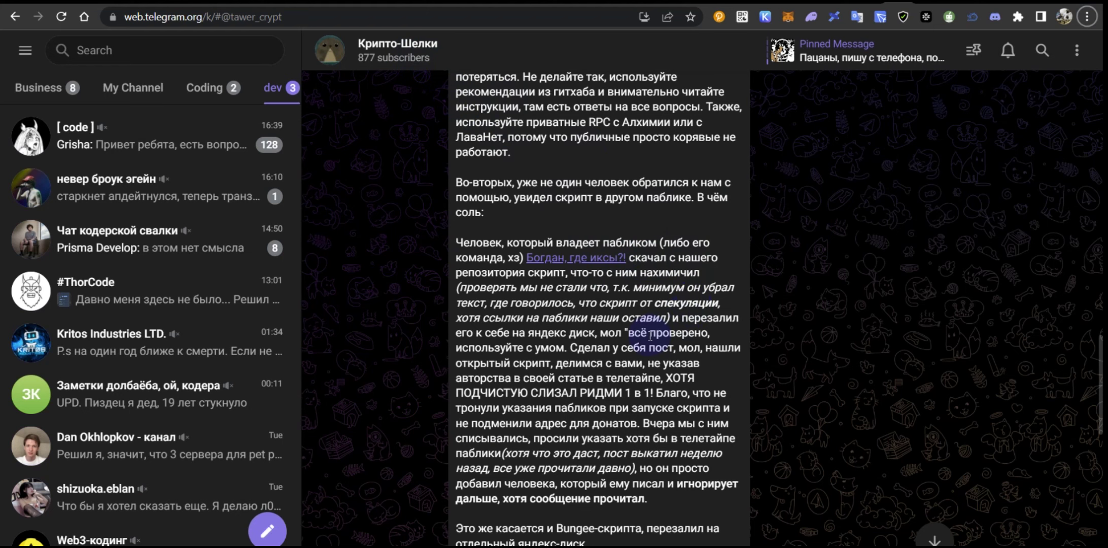
Read the post's warning about the modified script and highlight the words "Bungee-скрипта".
{"action": "scroll", "coordinate": [649, 339], "scroll_direction": "down", "scroll_amount": 5}
{"action": "scroll", "coordinate": [649, 343], "scroll_direction": "down", "scroll_amount": 1}
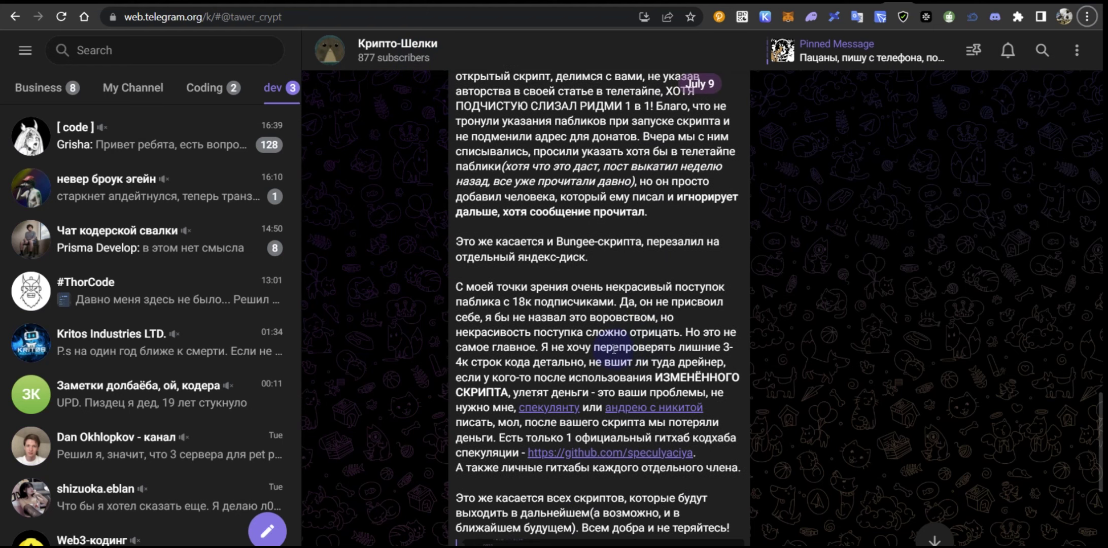
{"action": "scroll", "coordinate": [573, 325], "scroll_direction": "up", "scroll_amount": 2}
{"action": "left_click_drag", "start_coordinate": [557, 312], "coordinate": [642, 315]}
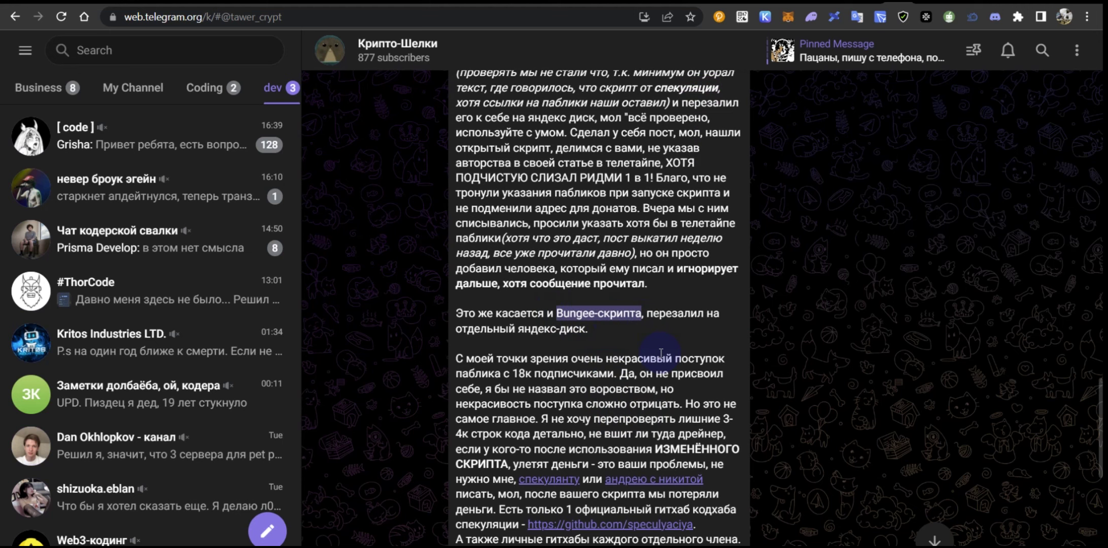
Check the author credits in the layer_zero_v1.0 README on GitHub and return to the Telegram post.
{"action": "key", "text": "alt"}
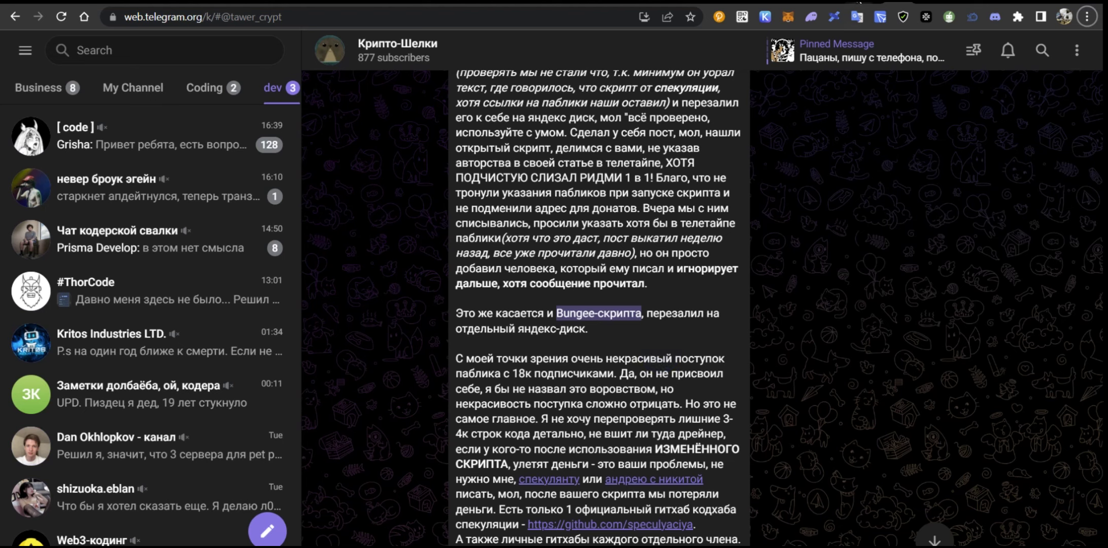
{"action": "mouse_move", "coordinate": [854, 3]}
{"action": "left_click", "coordinate": [855, 3]}
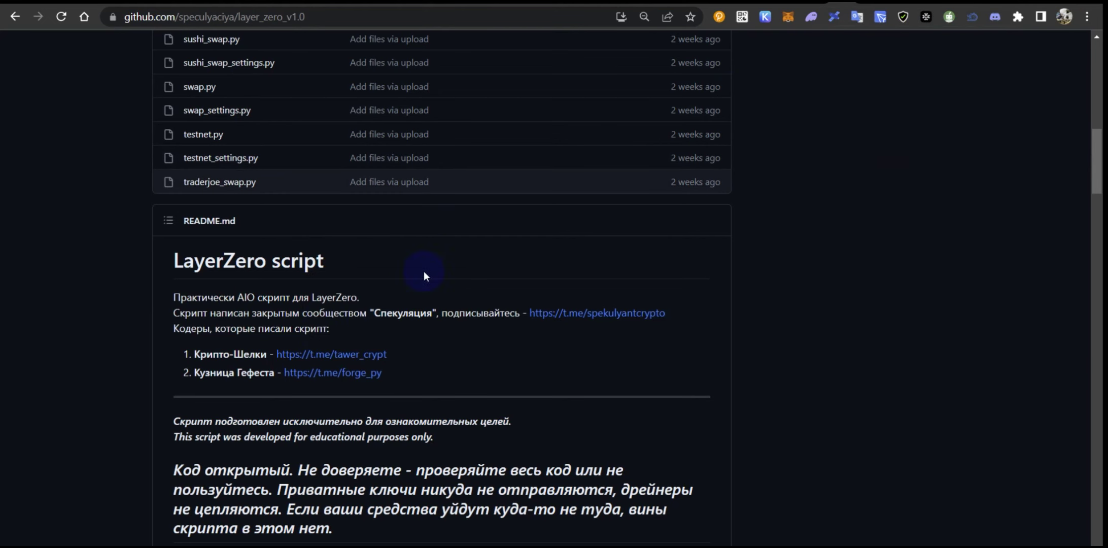
{"action": "left_click", "coordinate": [856, 4]}
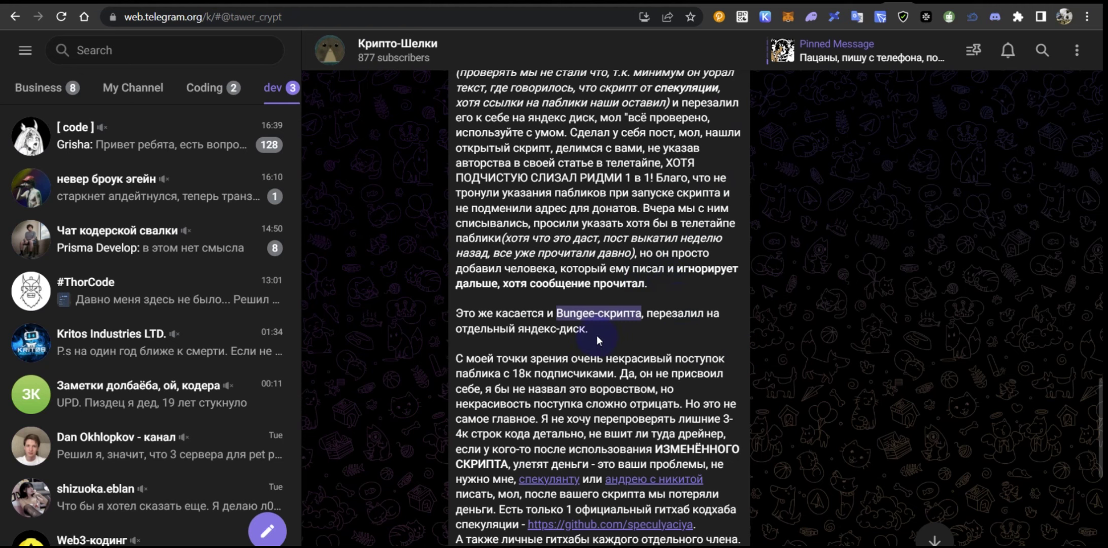
Highlight "Да, он не присвоил себе, я бы не назвал это воровством" in the post and read on.
{"action": "scroll", "coordinate": [596, 335], "scroll_direction": "down", "scroll_amount": 1}
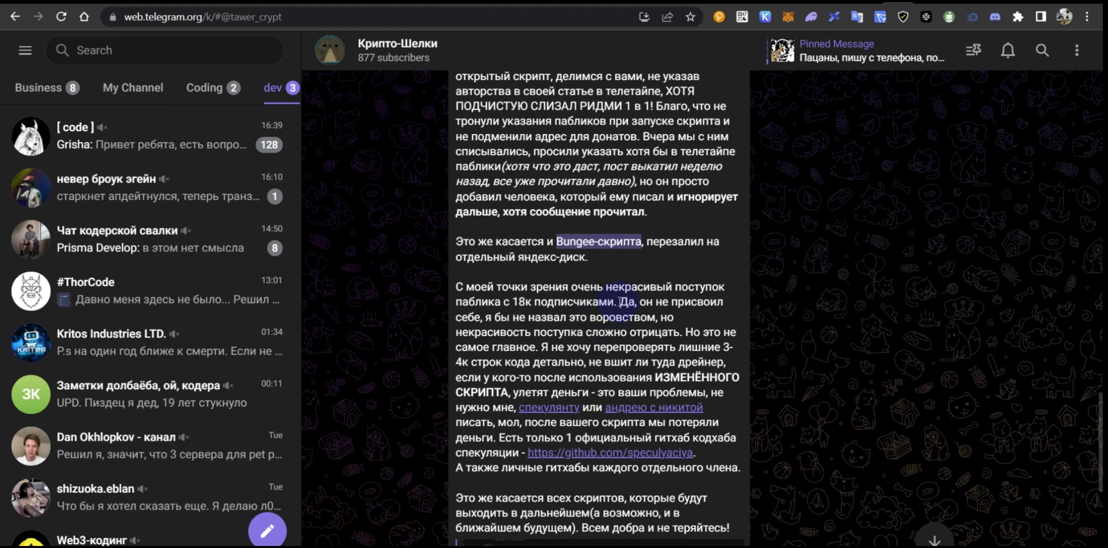
{"action": "mouse_move", "coordinate": [620, 301]}
{"action": "left_mouse_down"}
{"action": "mouse_move", "coordinate": [655, 317]}
{"action": "mouse_move", "coordinate": [621, 301]}
{"action": "left_mouse_up"}
{"action": "left_click", "coordinate": [645, 307]}
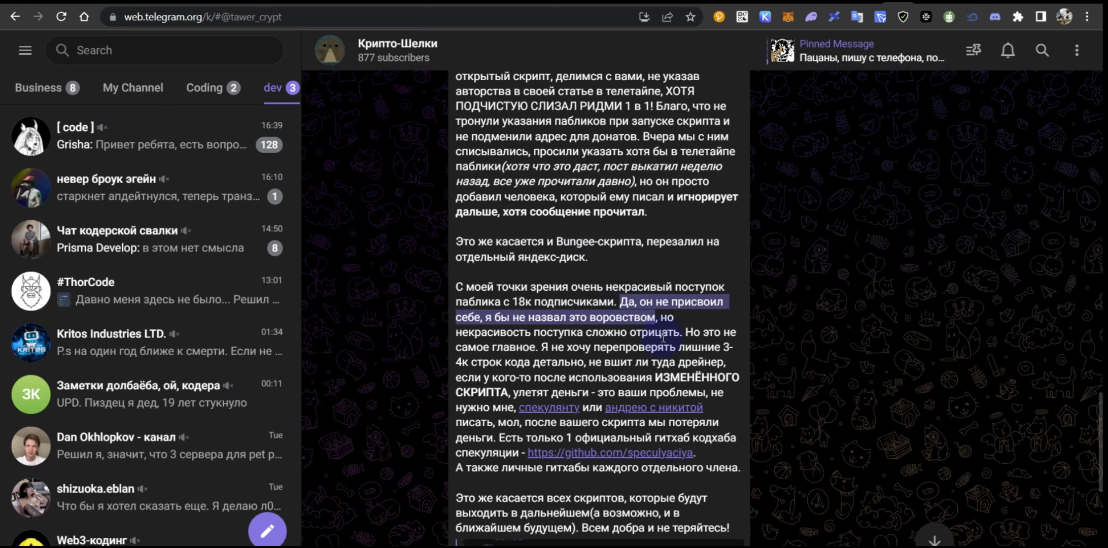
{"action": "scroll", "coordinate": [656, 332], "scroll_direction": "down", "scroll_amount": 4}
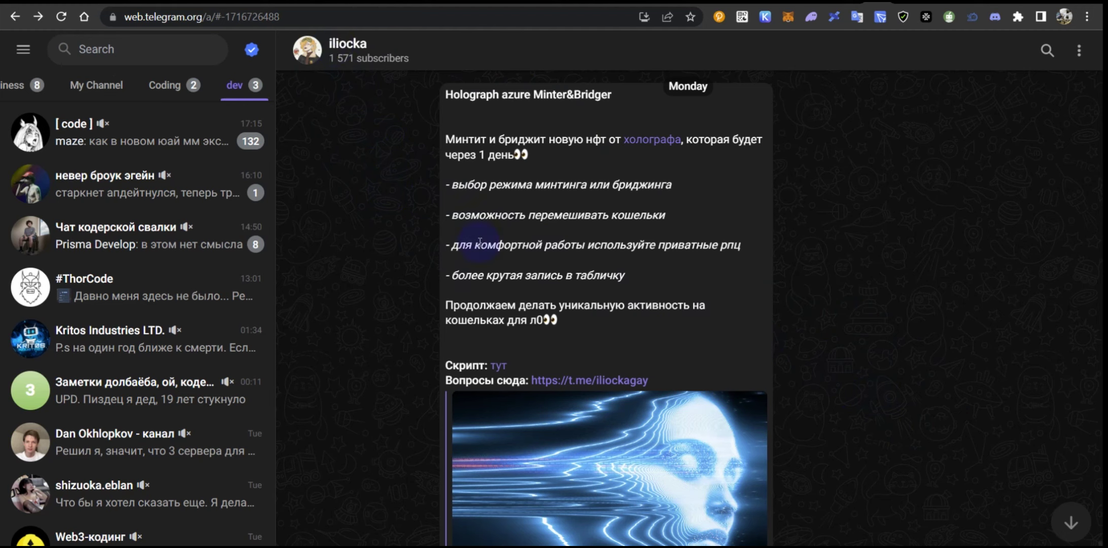
Open the azure_holo repository linked in iliocka's Holograph azure Minter&Bridger post and download it as a ZIP.
{"action": "left_click", "coordinate": [502, 369]}
{"action": "left_click", "coordinate": [635, 334]}
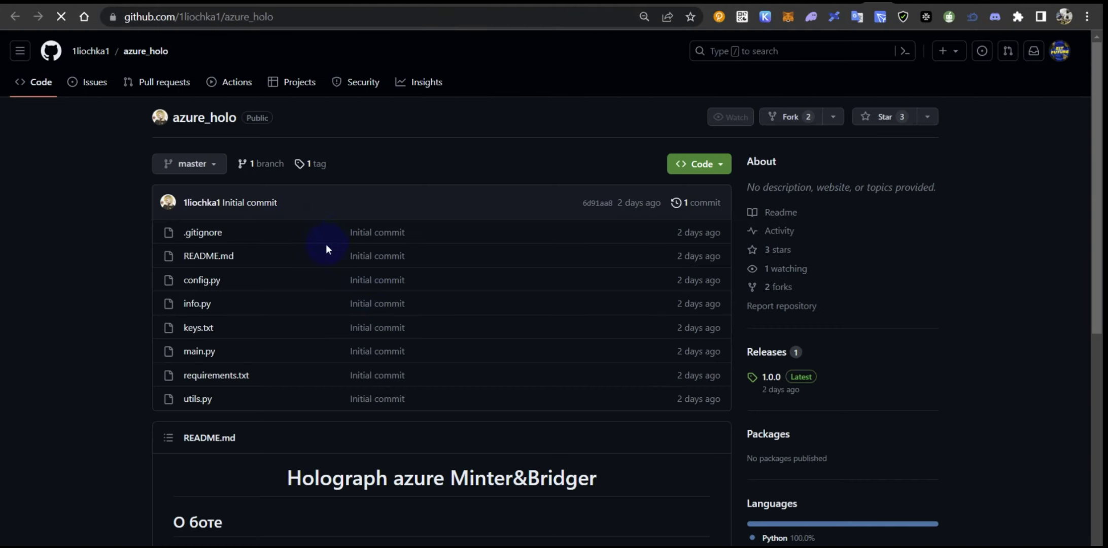
{"action": "scroll", "coordinate": [328, 242], "scroll_direction": "down", "scroll_amount": 4}
{"action": "scroll", "coordinate": [319, 282], "scroll_direction": "down", "scroll_amount": 3}
{"action": "scroll", "coordinate": [317, 279], "scroll_direction": "up", "scroll_amount": 7}
{"action": "scroll", "coordinate": [371, 279], "scroll_direction": "up", "scroll_amount": 1}
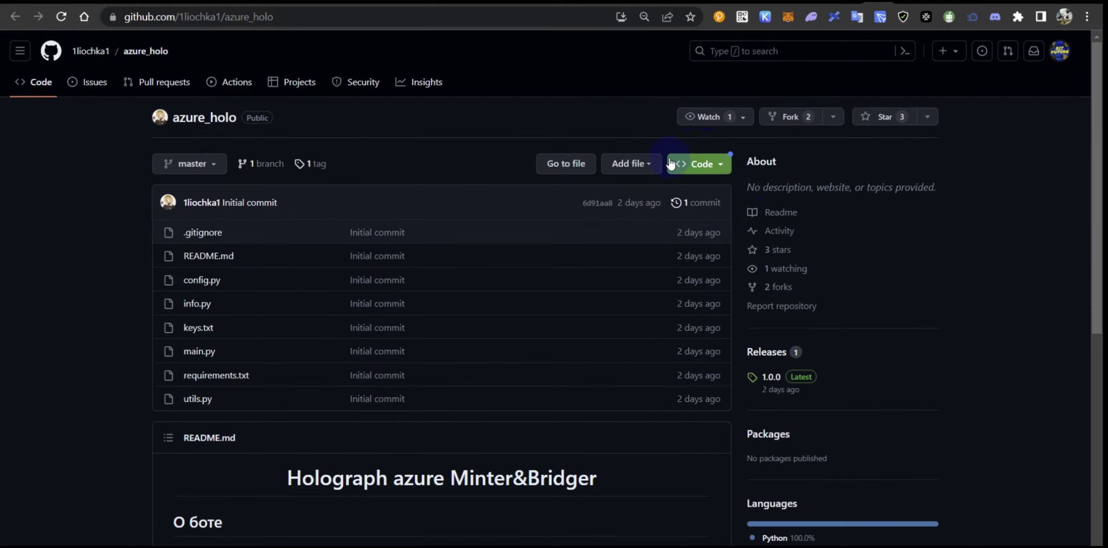
{"action": "left_click", "coordinate": [704, 163]}
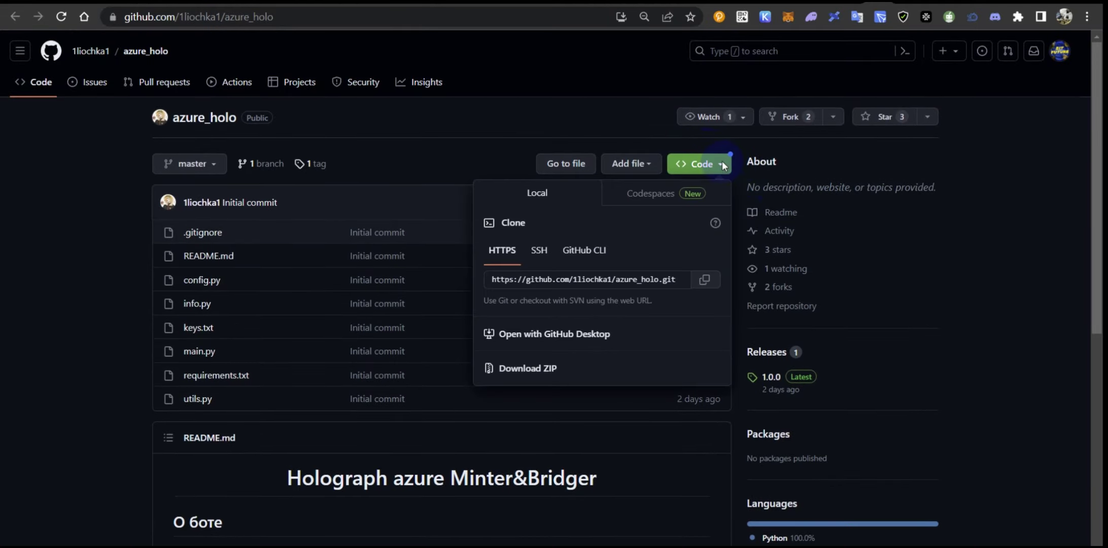
{"action": "left_click", "coordinate": [518, 373]}
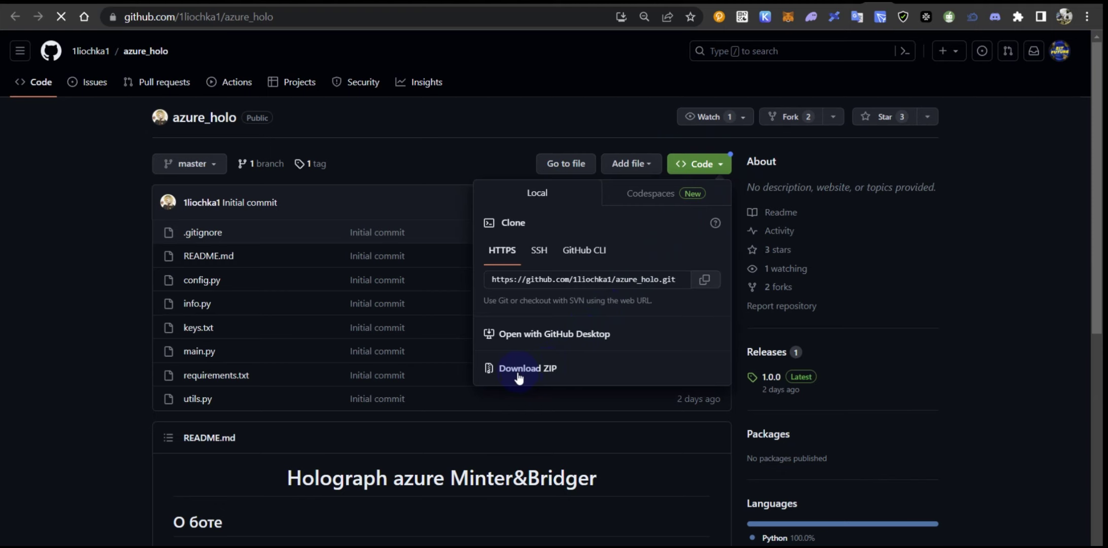
Read the azure_holo README's setup notes and look over the repository's file list.
{"action": "scroll", "coordinate": [520, 375], "scroll_direction": "down", "scroll_amount": 5}
{"action": "scroll", "coordinate": [519, 375], "scroll_direction": "down", "scroll_amount": 2}
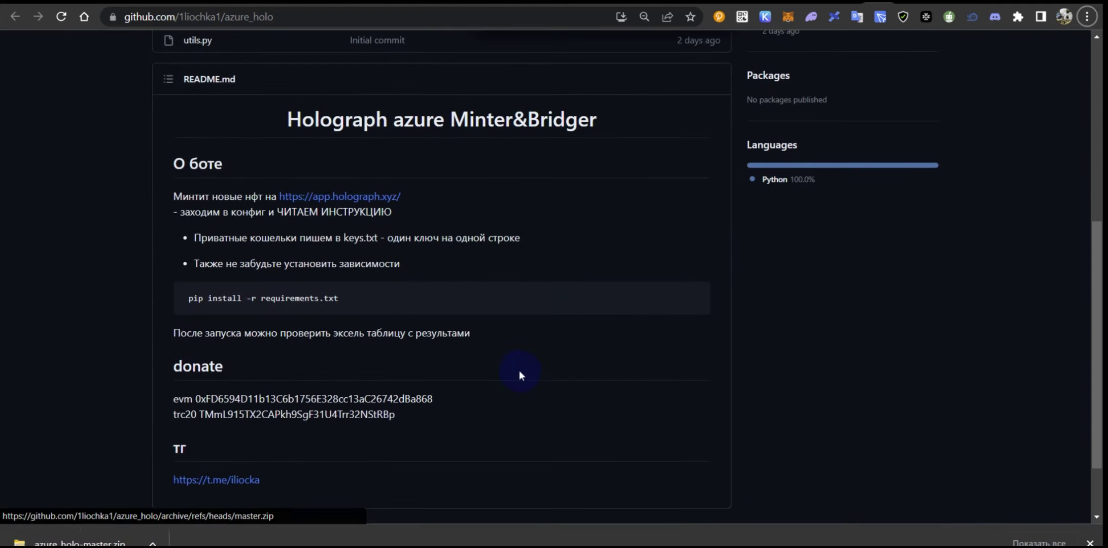
{"action": "scroll", "coordinate": [520, 375], "scroll_direction": "up", "scroll_amount": 3}
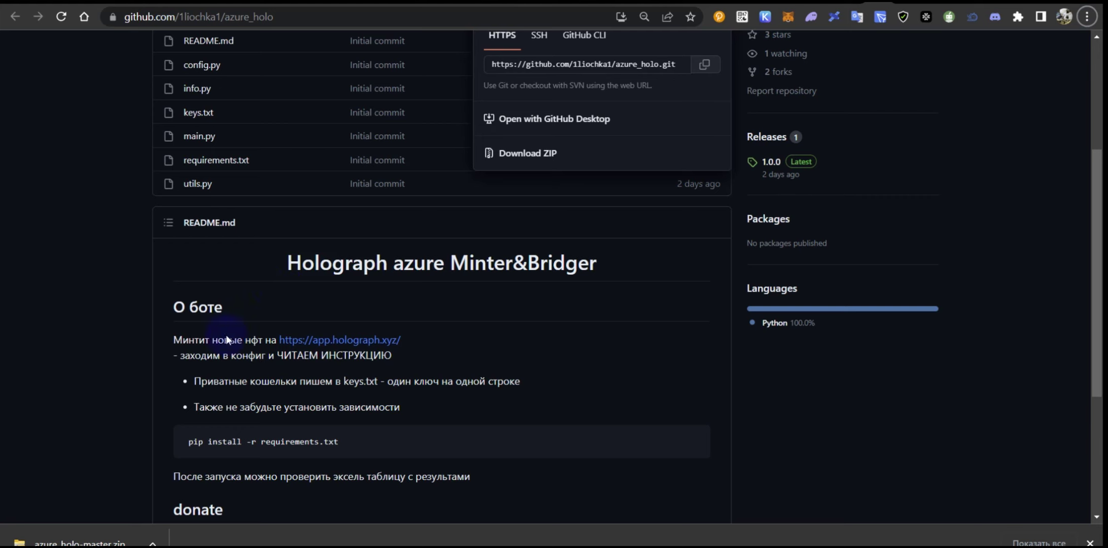
{"action": "scroll", "coordinate": [372, 325], "scroll_direction": "down", "scroll_amount": 2}
{"action": "scroll", "coordinate": [373, 328], "scroll_direction": "up", "scroll_amount": 2}
{"action": "scroll", "coordinate": [284, 195], "scroll_direction": "up", "scroll_amount": 1}
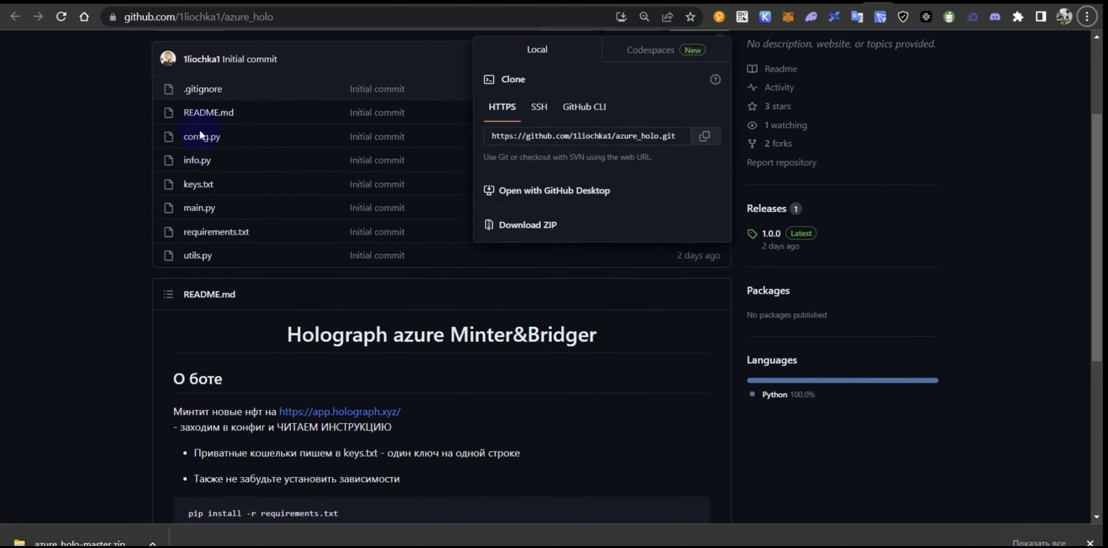
{"action": "scroll", "coordinate": [428, 371], "scroll_direction": "down", "scroll_amount": 6}
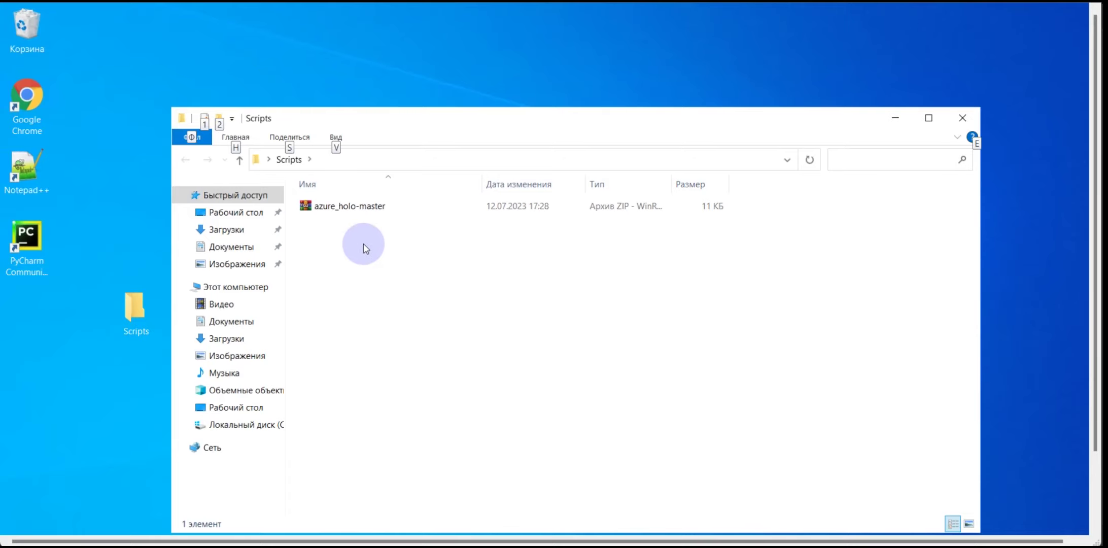
Extract the azure_holo-master archive in the Scripts folder into its own subfolder and open that subfolder.
{"action": "left_click", "coordinate": [407, 83]}
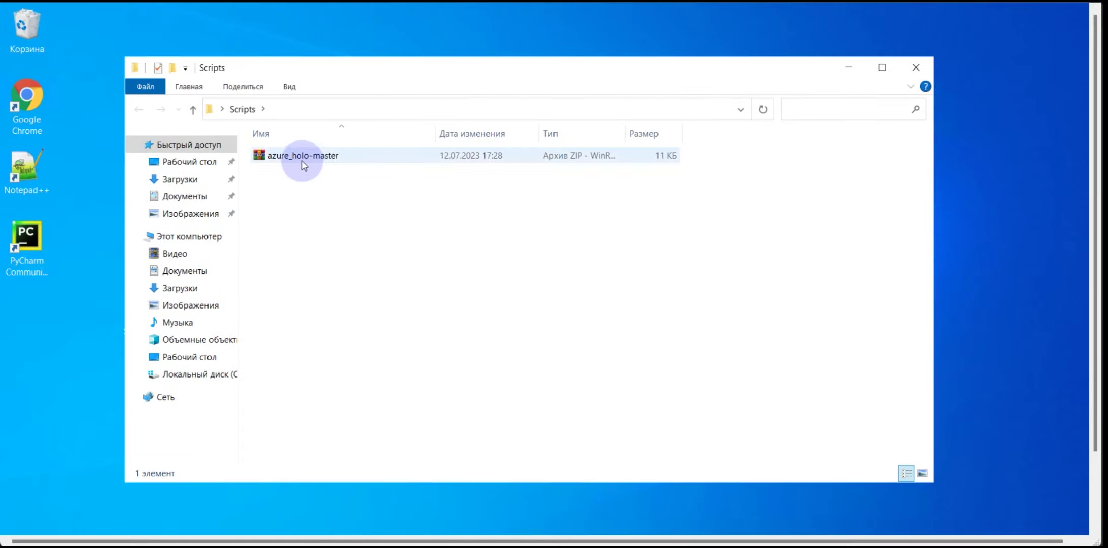
{"action": "right_click", "coordinate": [371, 149]}
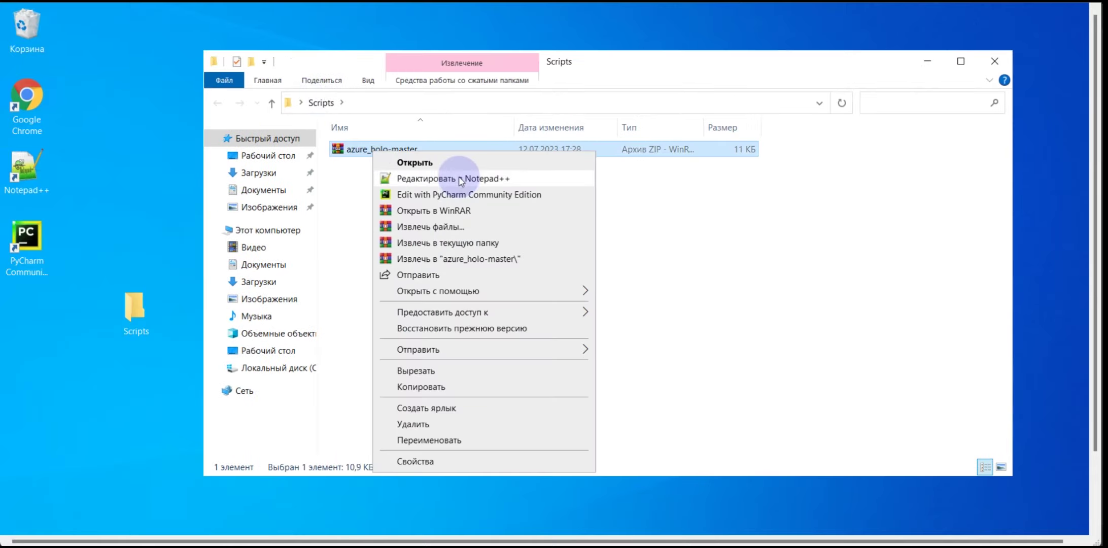
{"action": "left_click", "coordinate": [390, 152]}
{"action": "right_click", "coordinate": [389, 152]}
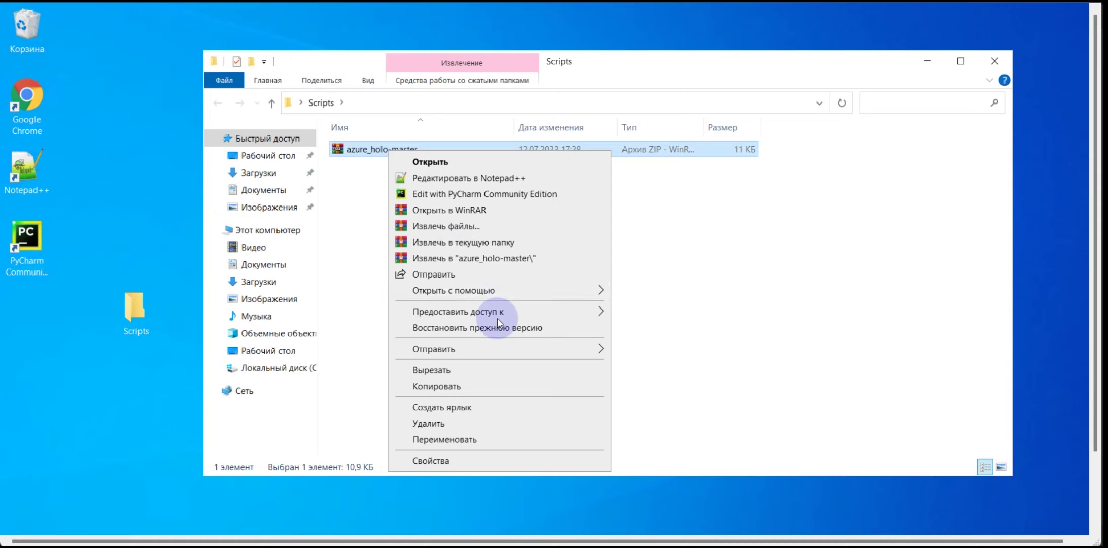
{"action": "left_click", "coordinate": [474, 258]}
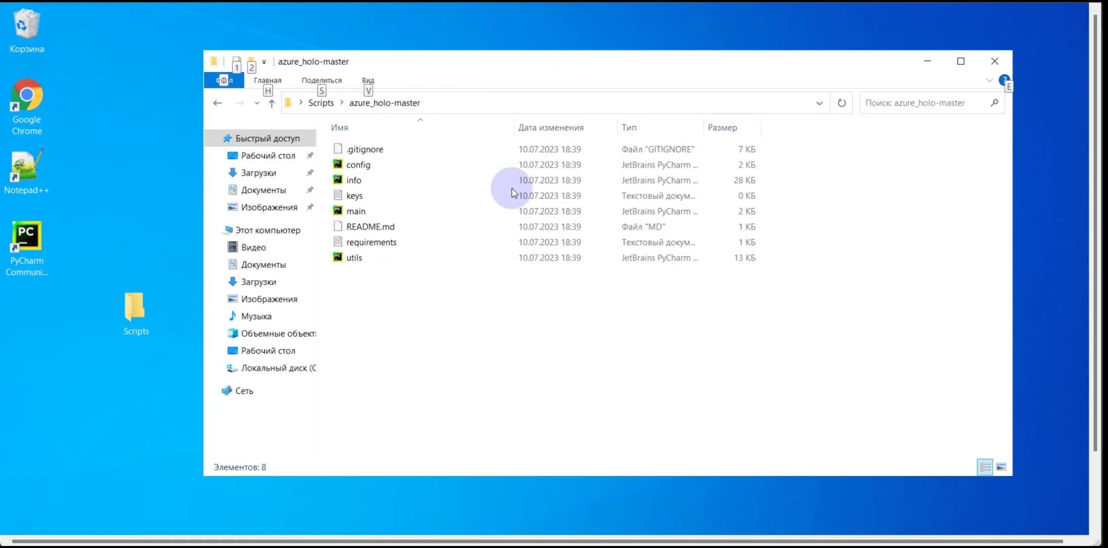
Check the full path of the extracted azure_holo-master folder.
{"action": "left_click", "coordinate": [553, 101]}
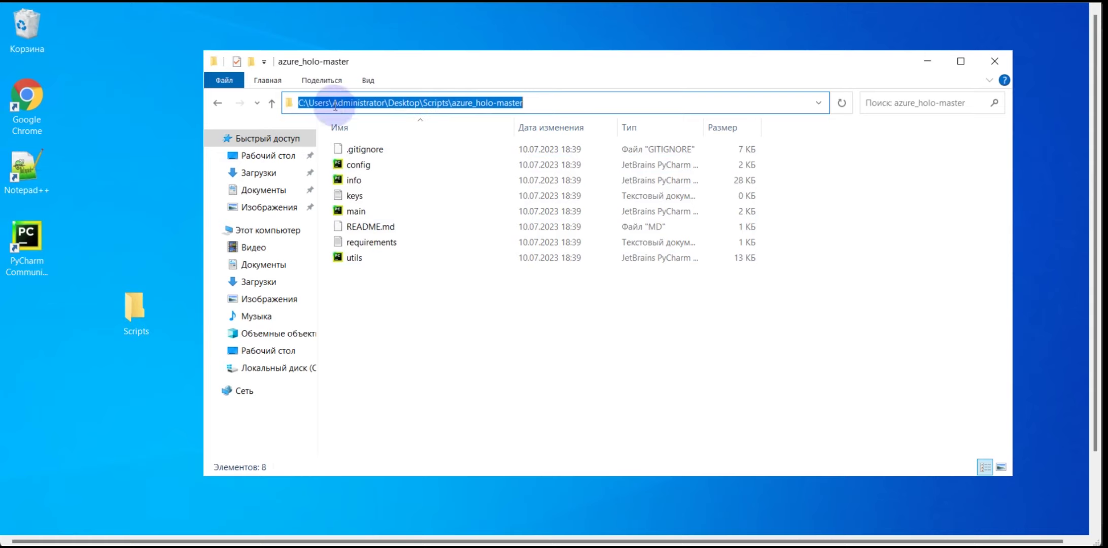
{"action": "left_click", "coordinate": [568, 104]}
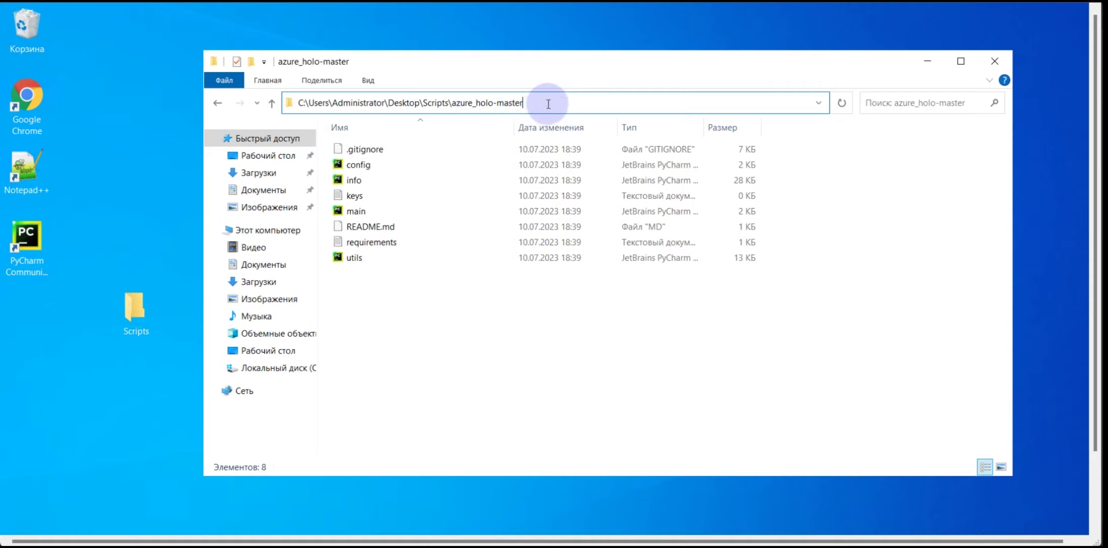
{"action": "key", "text": "Escape"}
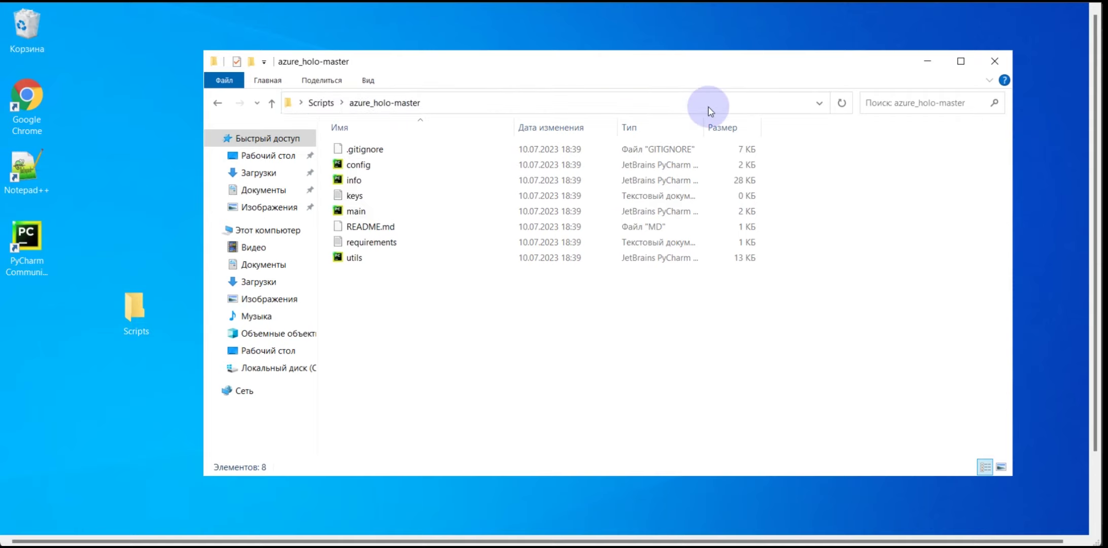
{"action": "left_click", "coordinate": [709, 108]}
{"action": "left_click", "coordinate": [549, 336]}
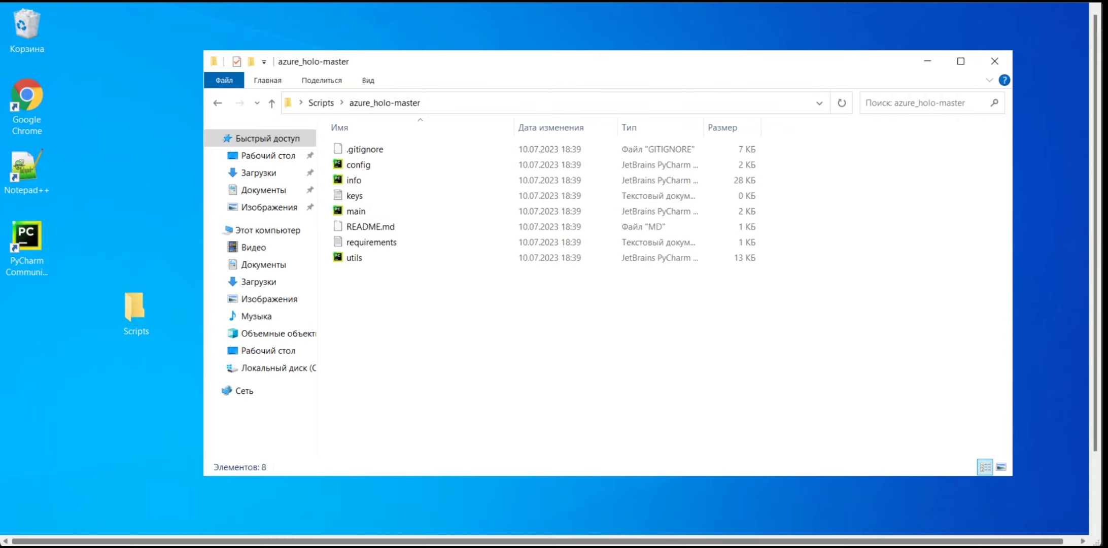
{"action": "left_click", "coordinate": [623, 457]}
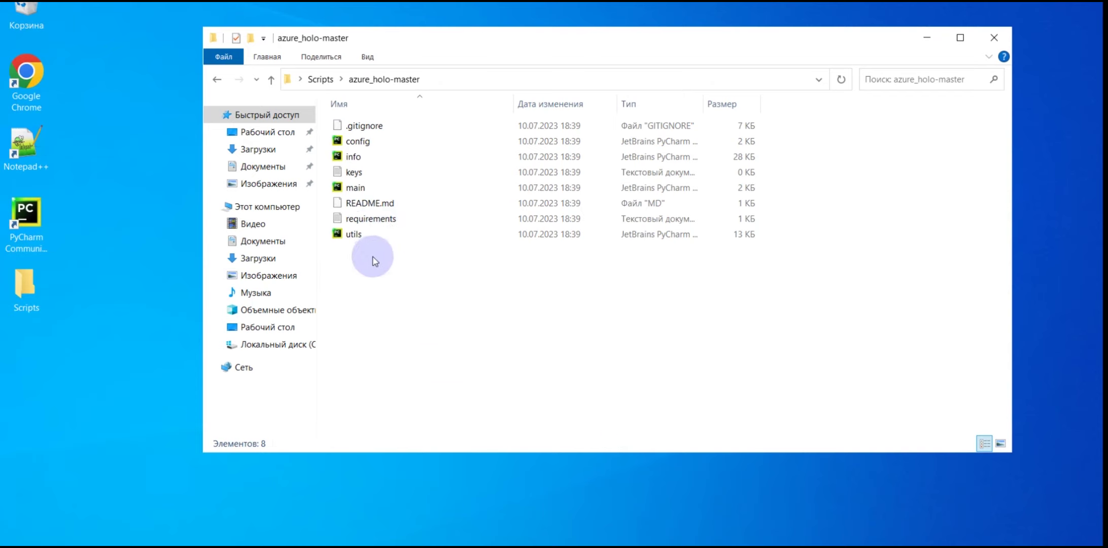
Launch PyCharm Community Edition and start a new project.
{"action": "left_click", "coordinate": [25, 214]}
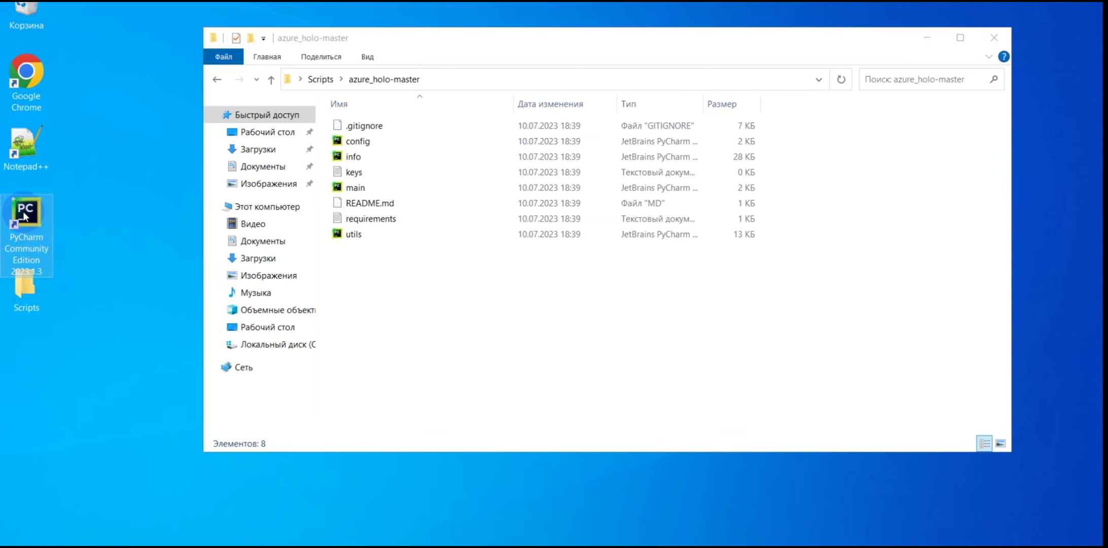
{"action": "double_click", "coordinate": [31, 223]}
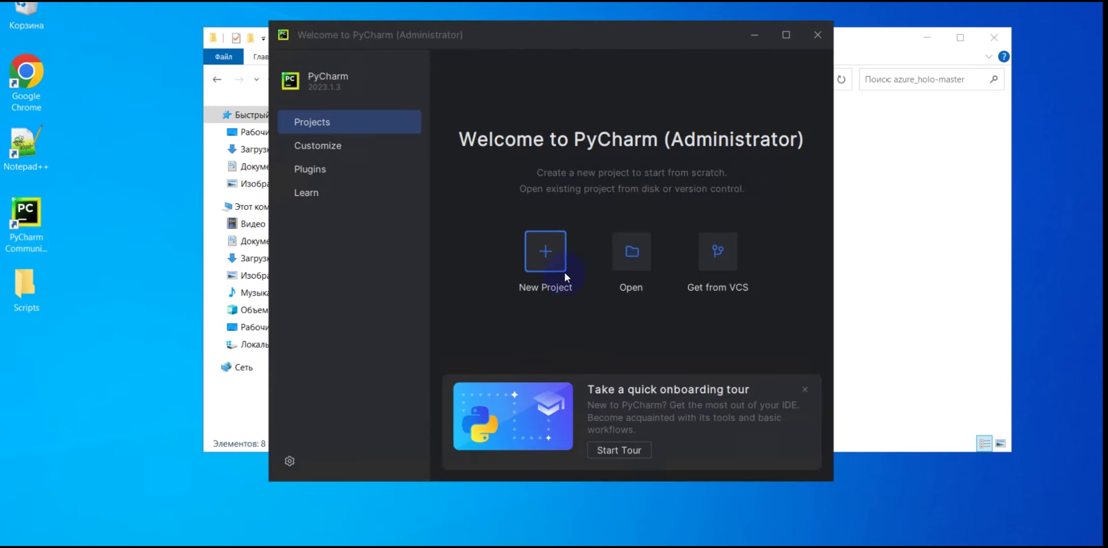
{"action": "left_click", "coordinate": [545, 254]}
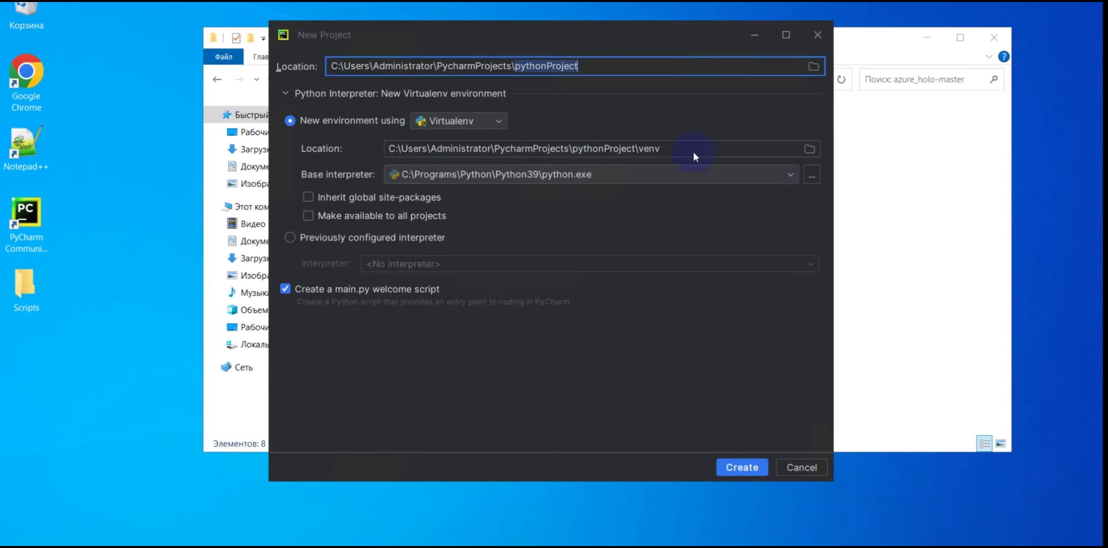
Set the project location to Desktop\Scripts\azure_holo-master and create it from existing sources with a Python 3.10 Virtualenv.
{"action": "left_click", "coordinate": [812, 66]}
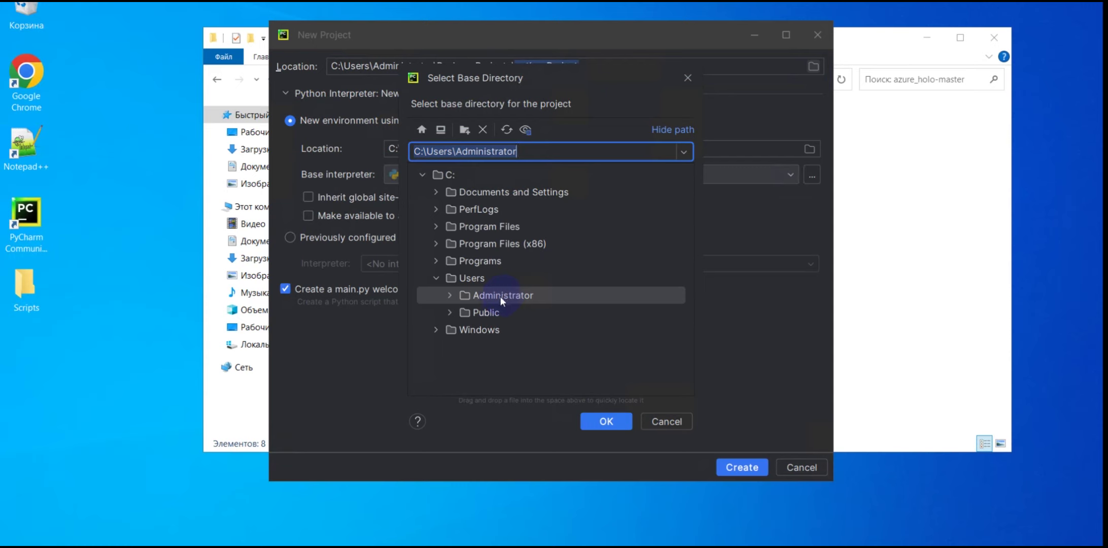
{"action": "left_click", "coordinate": [447, 296]}
{"action": "scroll", "coordinate": [512, 301], "scroll_direction": "down", "scroll_amount": 3}
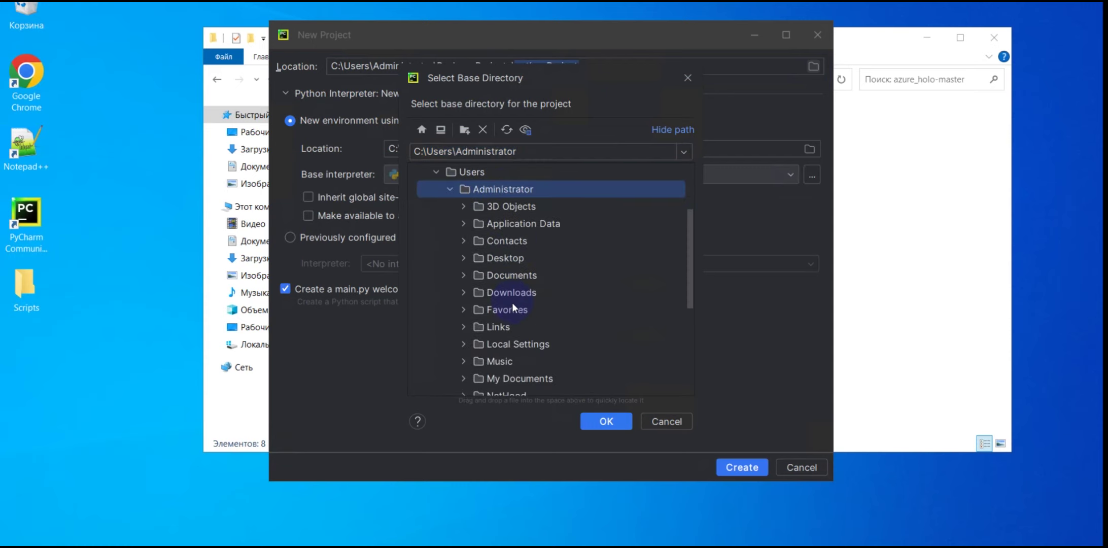
{"action": "scroll", "coordinate": [511, 300], "scroll_direction": "up", "scroll_amount": 3}
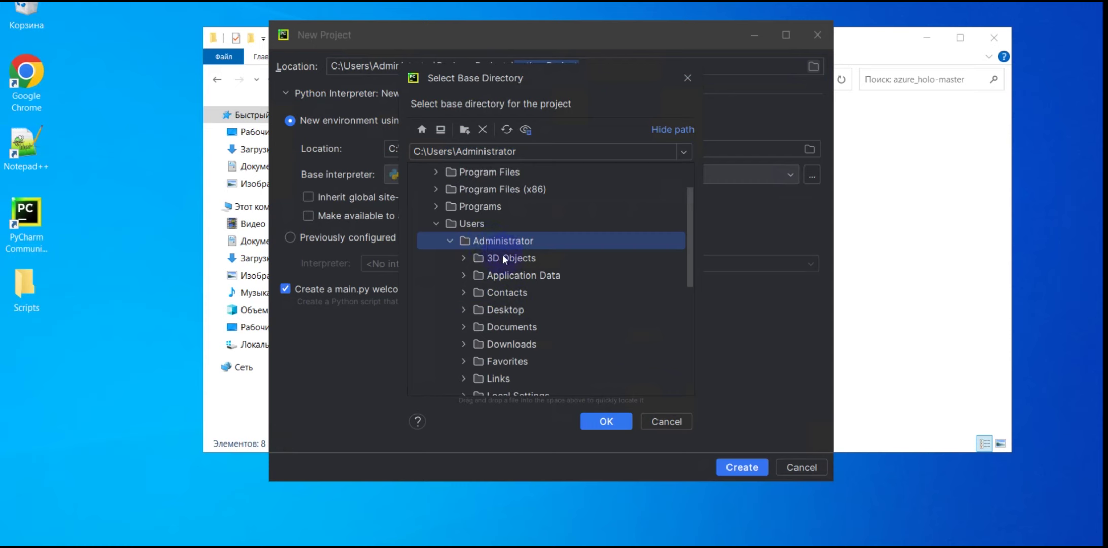
{"action": "double_click", "coordinate": [505, 309]}
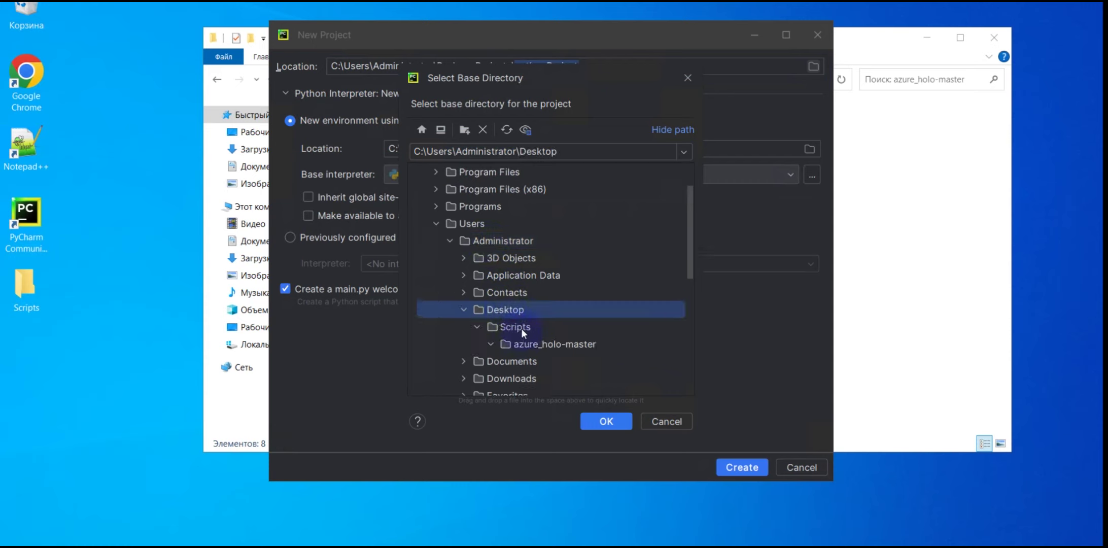
{"action": "left_click", "coordinate": [535, 347]}
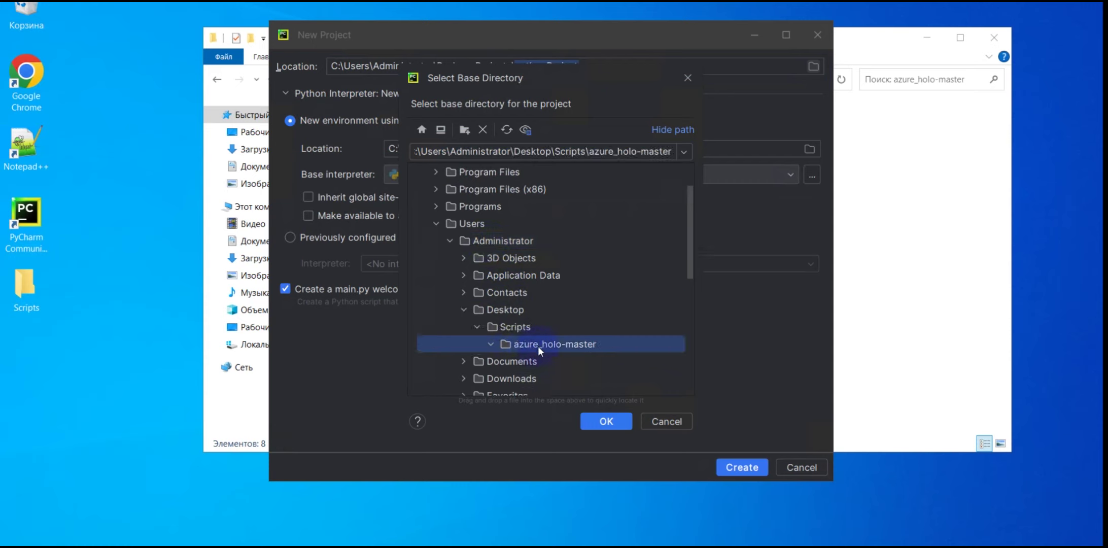
{"action": "left_click", "coordinate": [607, 421]}
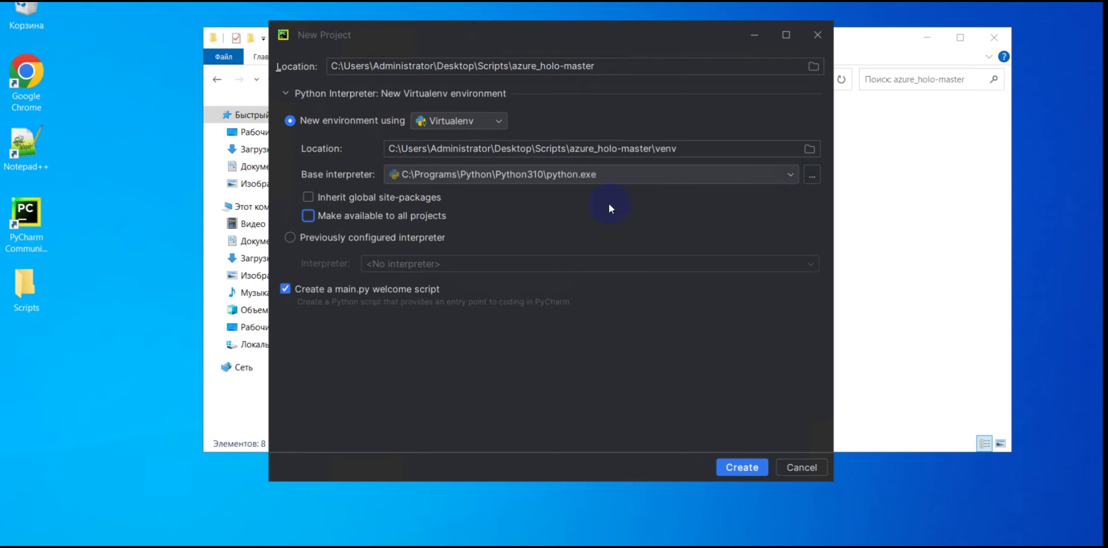
{"action": "left_click", "coordinate": [741, 467]}
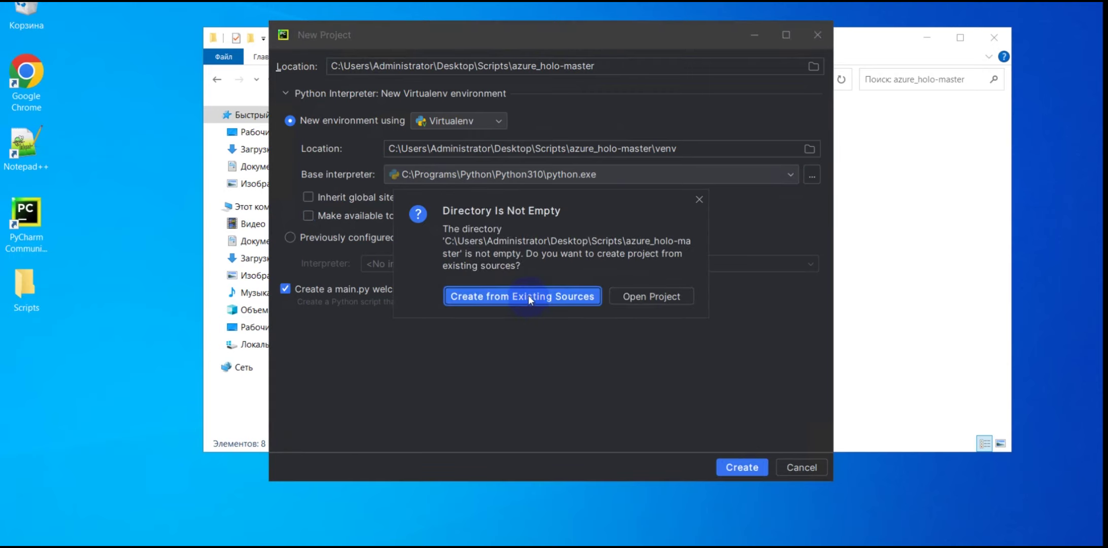
{"action": "left_click", "coordinate": [522, 296]}
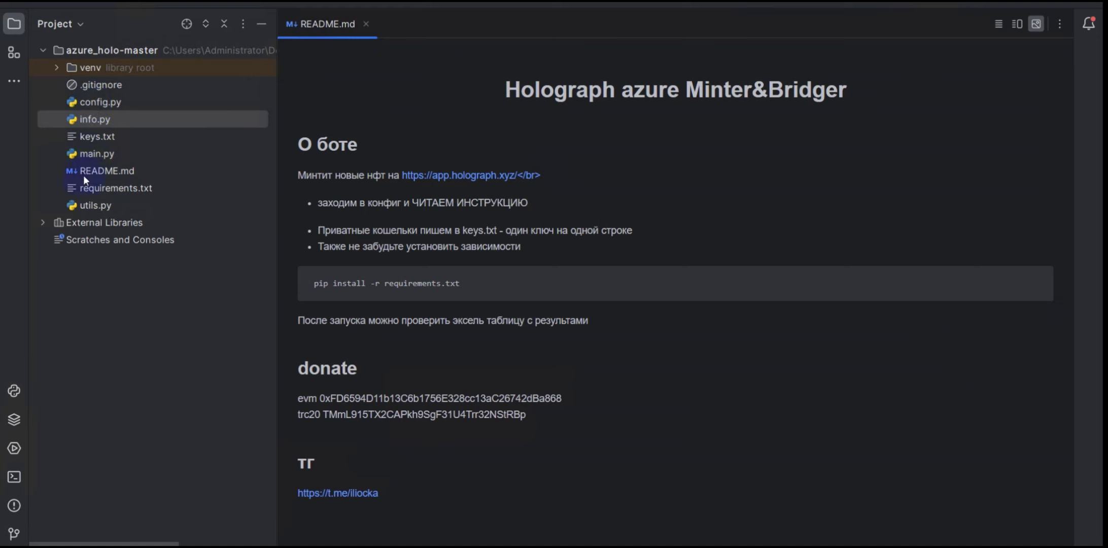
Open config.py and install the missing packages loguru==0.7.0, moralis==0.1.37, tqdm==4.65.0 and web3==6.5.0.
{"action": "double_click", "coordinate": [91, 102]}
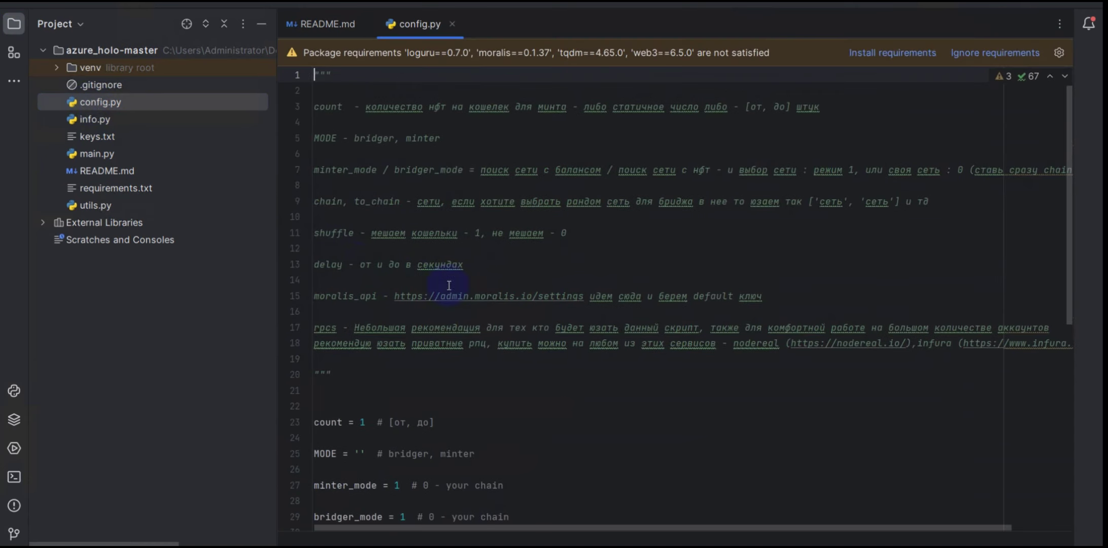
{"action": "mouse_move", "coordinate": [295, 51]}
{"action": "mouse_move", "coordinate": [408, 58]}
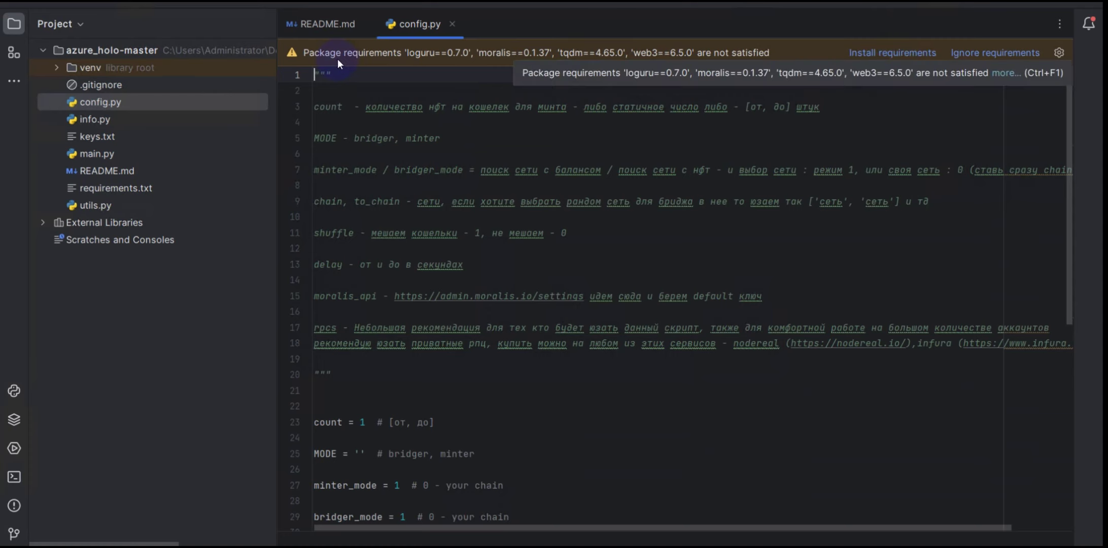
{"action": "left_click", "coordinate": [881, 59]}
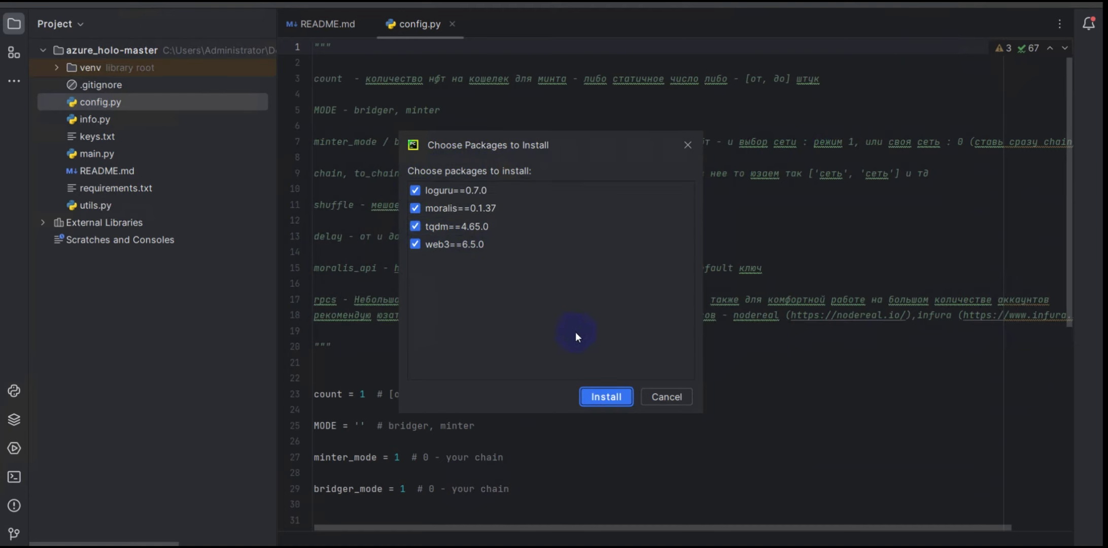
{"action": "left_click", "coordinate": [617, 399]}
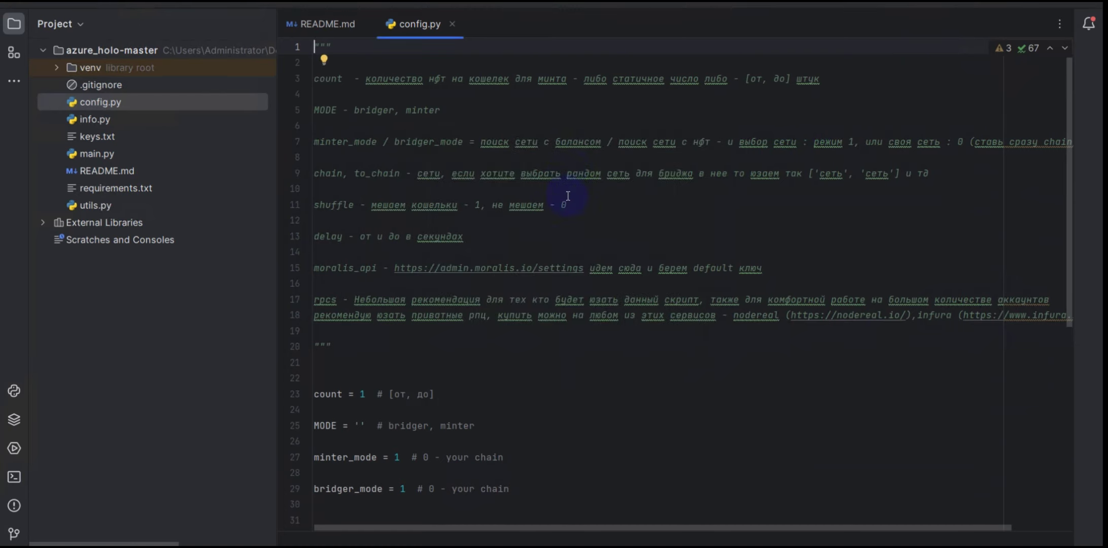
Show the terminal in the maximized project window and open requirements.txt in the editor.
{"action": "key", "text": "alt+F12"}
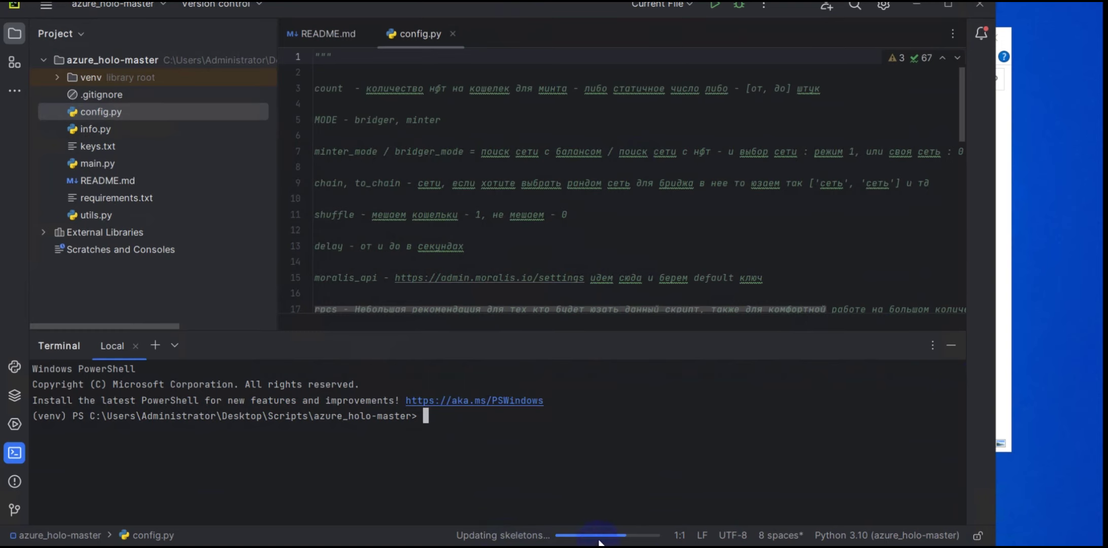
{"action": "key", "text": "super+Up"}
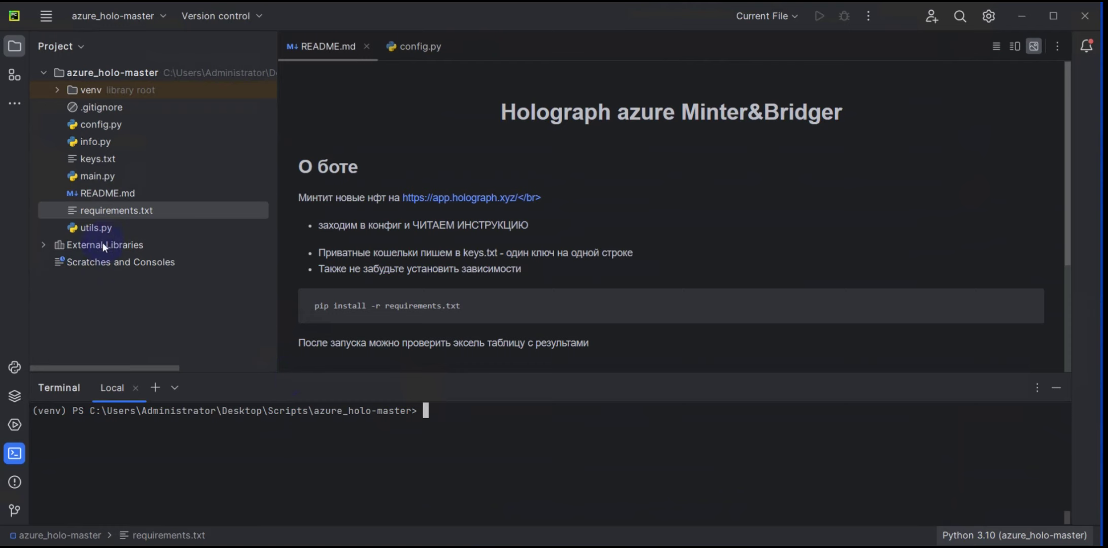
{"action": "double_click", "coordinate": [99, 211]}
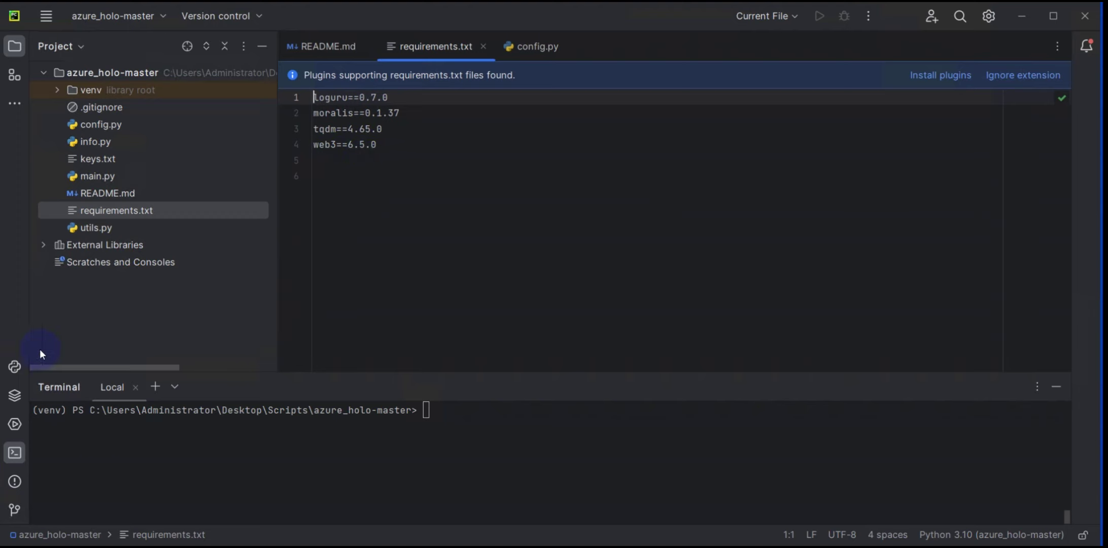
Run pip install -r requirements.txt in the project terminal to install the script's dependencies.
{"action": "left_click", "coordinate": [15, 452]}
{"action": "left_click", "coordinate": [16, 453]}
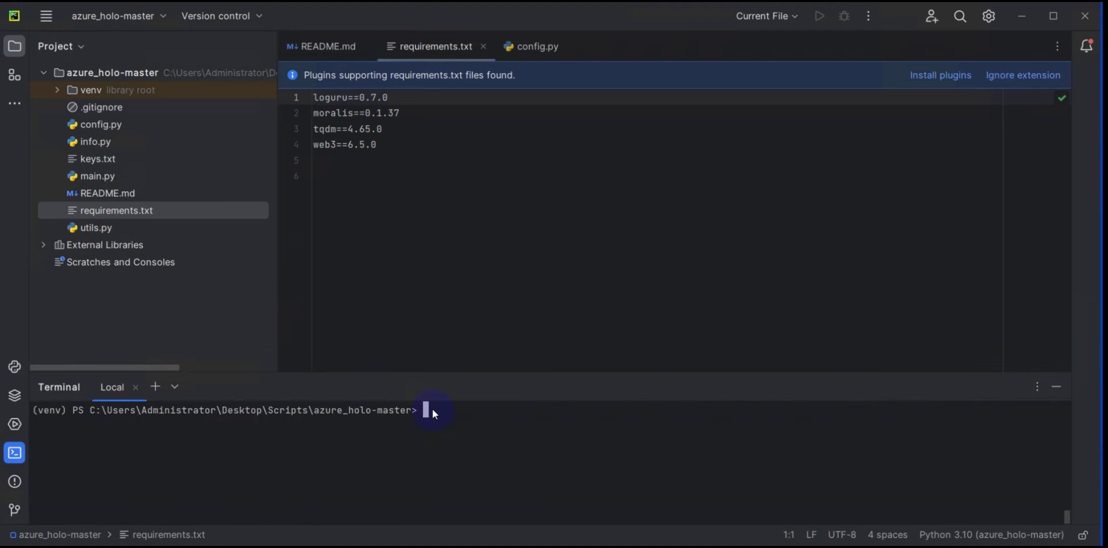
{"action": "type", "text": "pip install -r requi"}
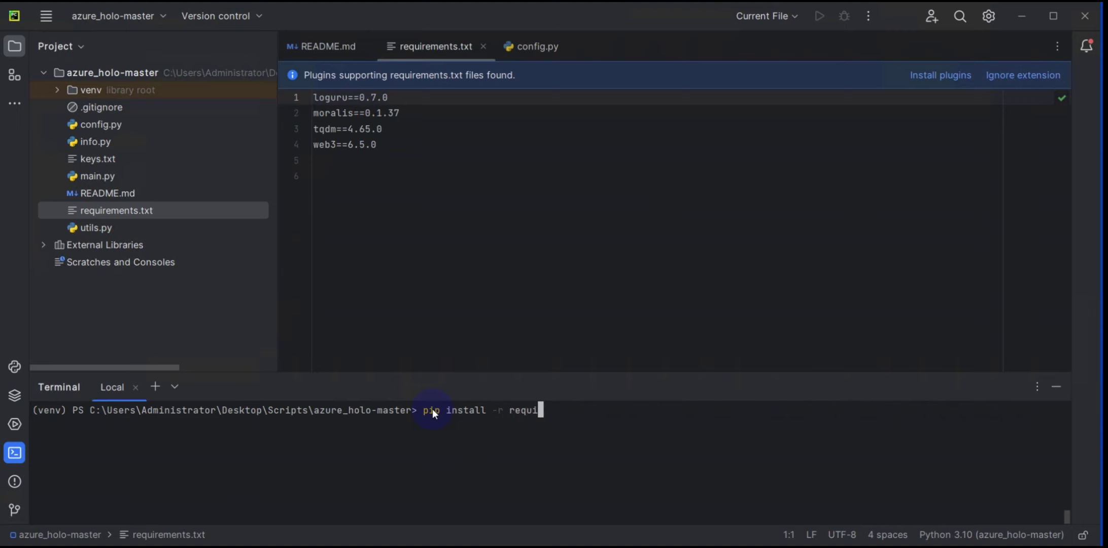
{"action": "type", "text": "rements.txt"}
{"action": "key", "text": "Return"}
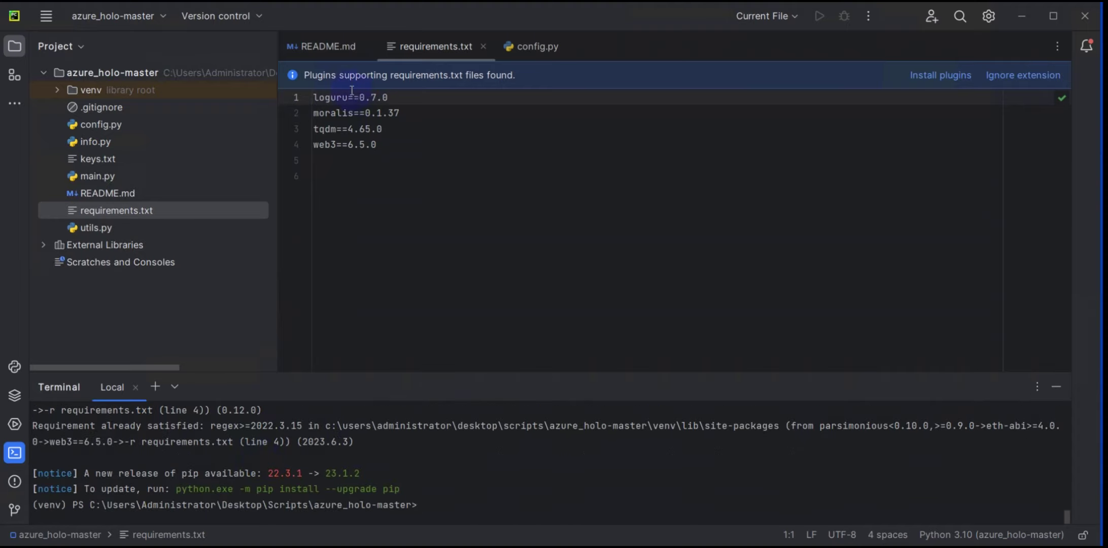
{"action": "key", "text": "Up"}
{"action": "key", "text": "Return"}
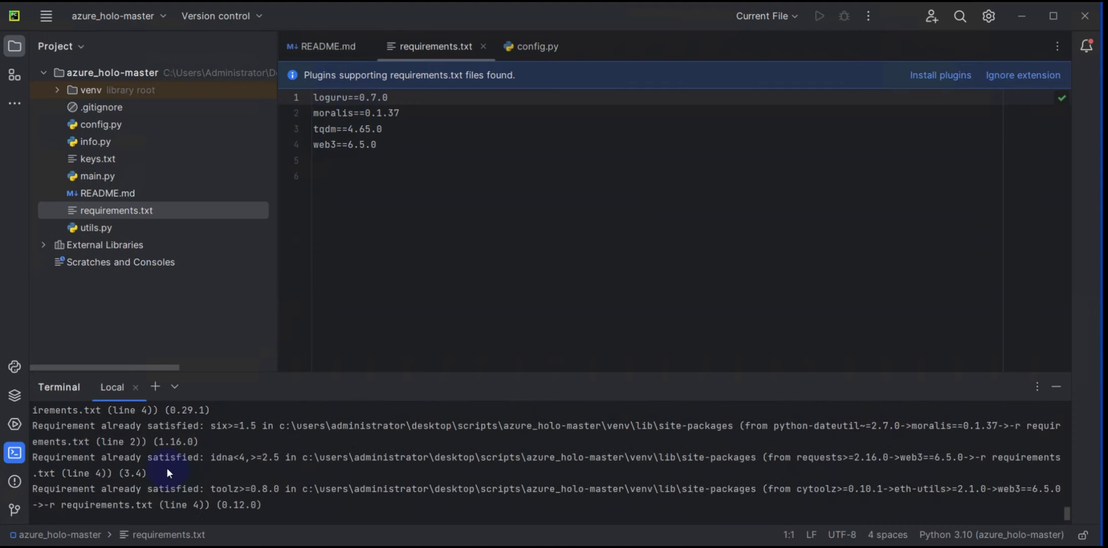
Run pip install requests in the project terminal and review its output.
{"action": "scroll", "coordinate": [163, 463], "scroll_direction": "up", "scroll_amount": 1}
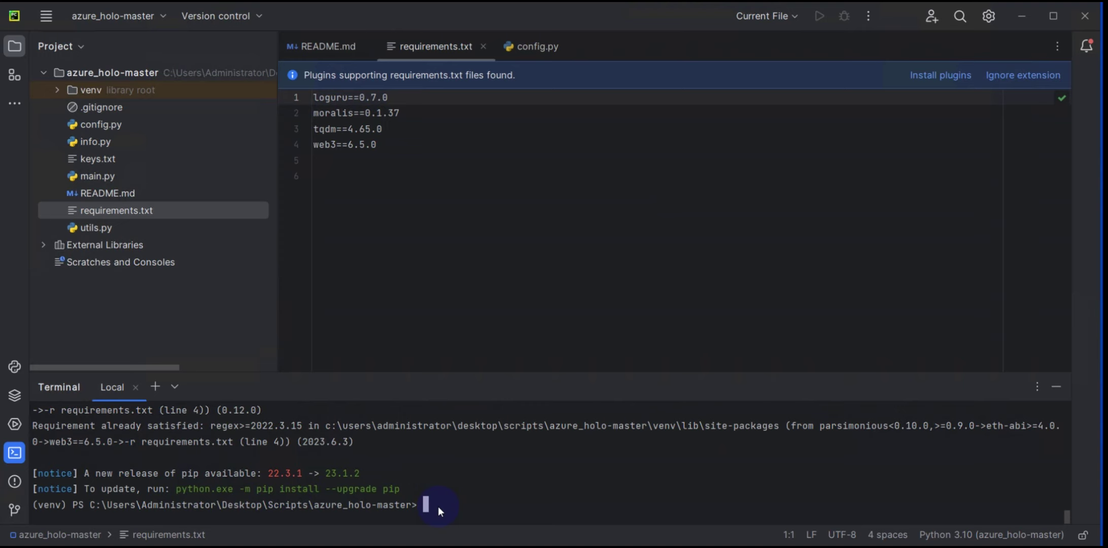
{"action": "key", "text": "Up"}
{"action": "key", "text": "BackSpace"}
{"action": "key", "text": "BackSpace"}
{"action": "key", "text": "BackSpace"}
{"action": "key", "text": "BackSpace"}
{"action": "key", "text": "BackSpace"}
{"action": "key", "text": "BackSpace"}
{"action": "key", "text": "BackSpace"}
{"action": "key", "text": "BackSpace"}
{"action": "key", "text": "BackSpace"}
{"action": "key", "text": "BackSpace"}
{"action": "key", "text": "BackSpace"}
{"action": "key", "text": "BackSpace"}
{"action": "key", "text": "BackSpace"}
{"action": "key", "text": "BackSpace"}
{"action": "key", "text": "BackSpace"}
{"action": "key", "text": "BackSpace"}
{"action": "key", "text": "BackSpace"}
{"action": "key", "text": "BackSpace"}
{"action": "key", "text": "BackSpace"}
{"action": "type", "text": "requests"}
{"action": "key", "text": "Return"}
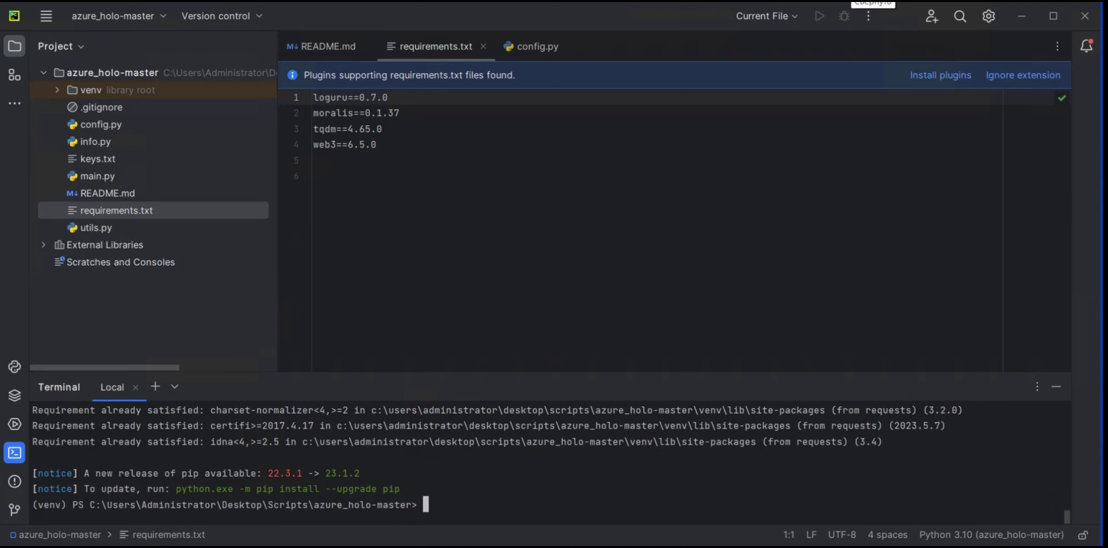
{"action": "scroll", "coordinate": [299, 446], "scroll_direction": "up", "scroll_amount": 3}
{"action": "scroll", "coordinate": [301, 455], "scroll_direction": "down", "scroll_amount": 1}
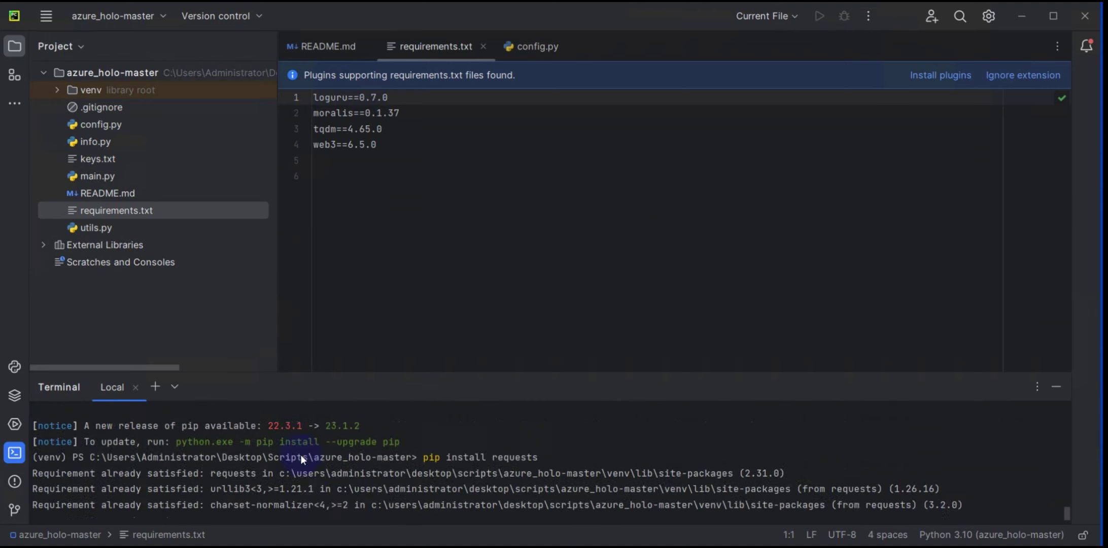
{"action": "scroll", "coordinate": [302, 454], "scroll_direction": "down", "scroll_amount": 2}
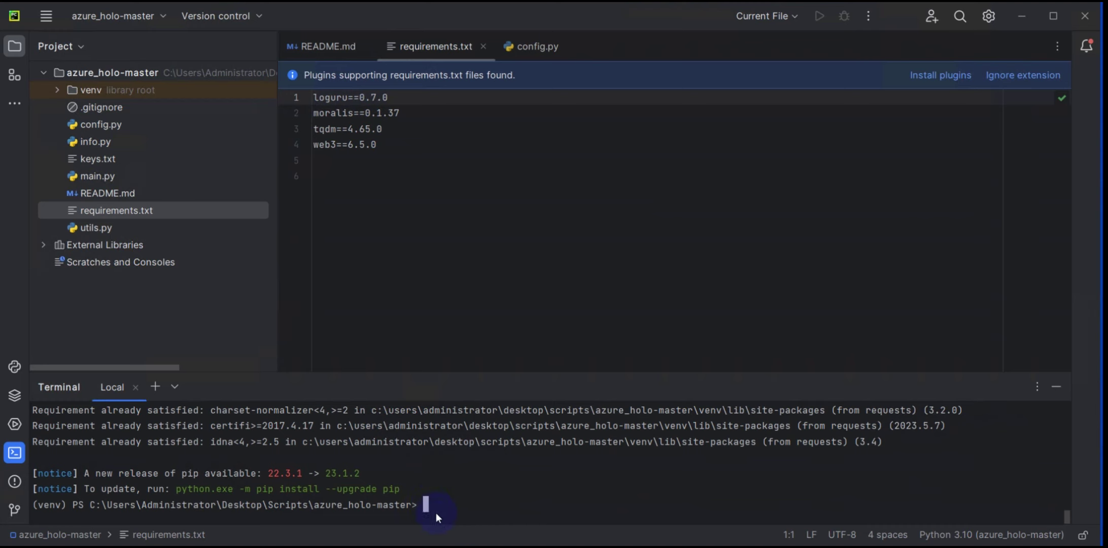
{"action": "scroll", "coordinate": [441, 504], "scroll_direction": "up", "scroll_amount": 1}
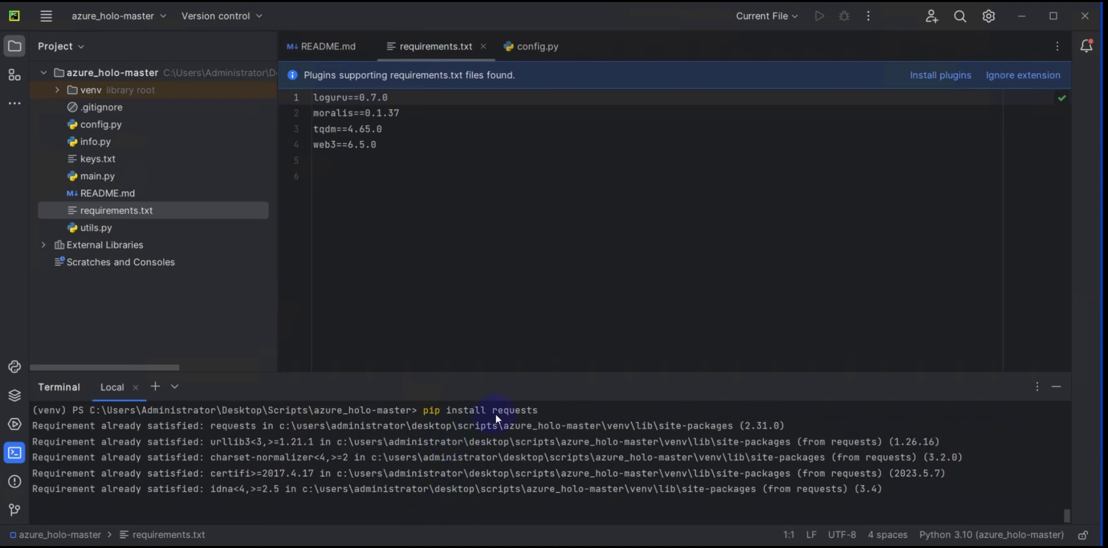
{"action": "scroll", "coordinate": [493, 418], "scroll_direction": "down", "scroll_amount": 1}
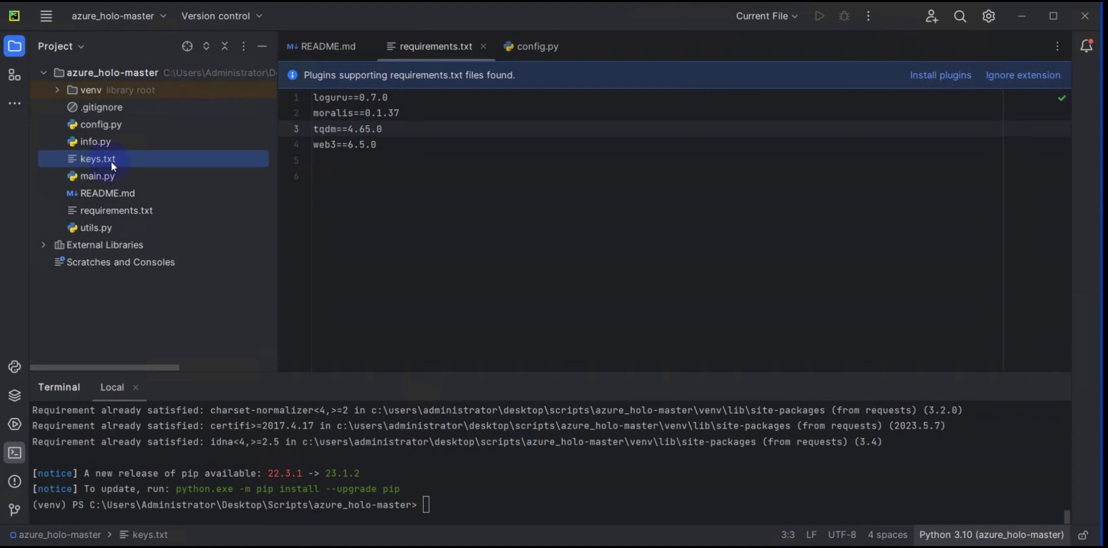
{"action": "left_click", "coordinate": [146, 212]}
{"action": "left_click", "coordinate": [47, 18]}
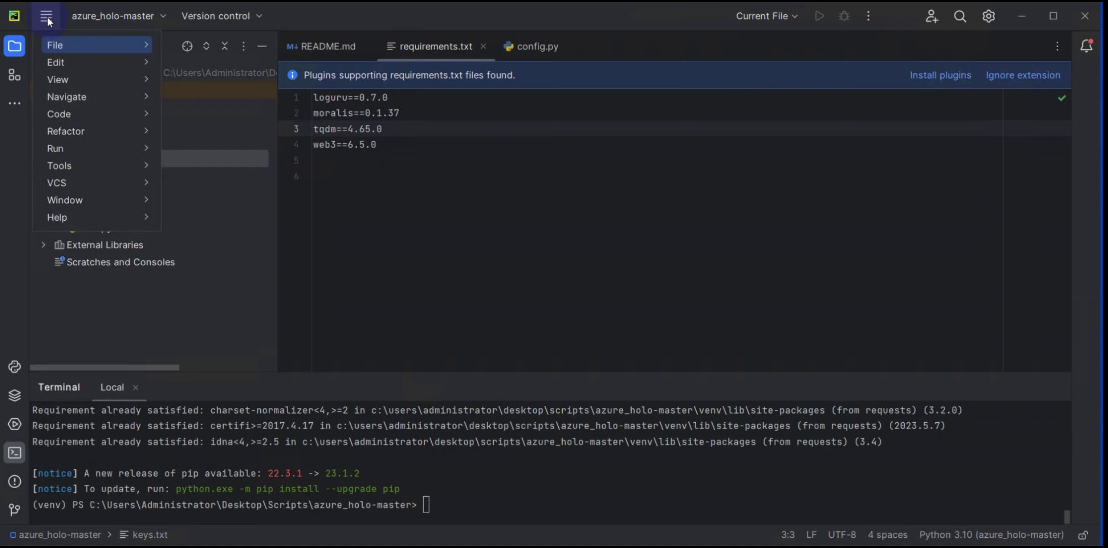
{"action": "mouse_move", "coordinate": [99, 49]}
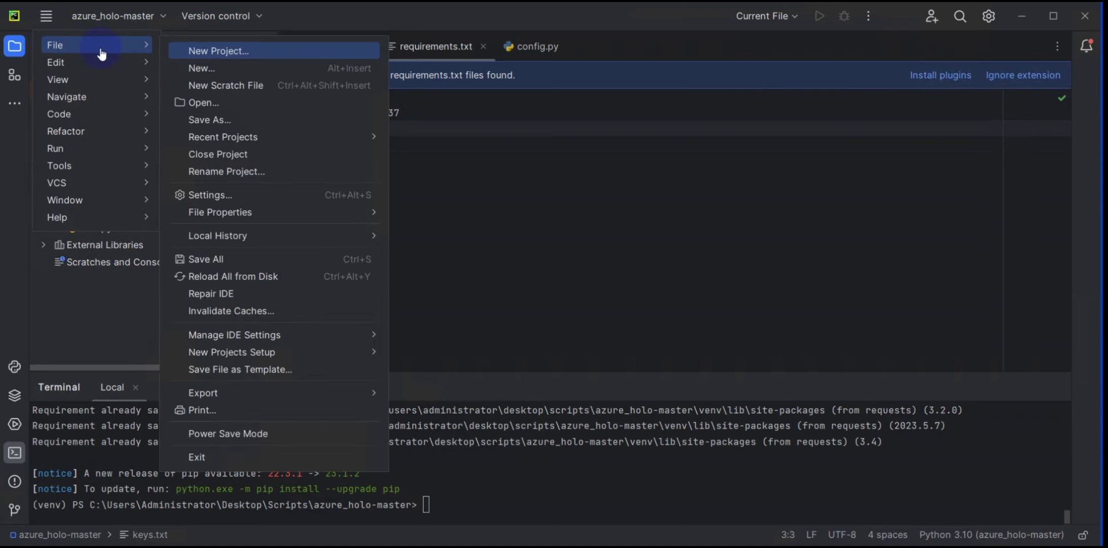
{"action": "left_click", "coordinate": [226, 56]}
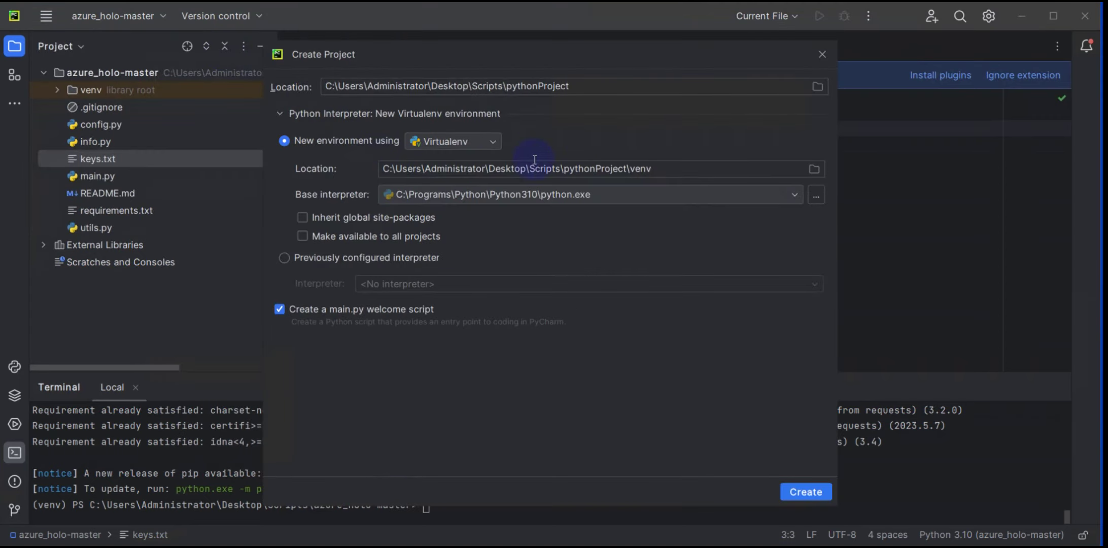
{"action": "left_click", "coordinate": [817, 86]}
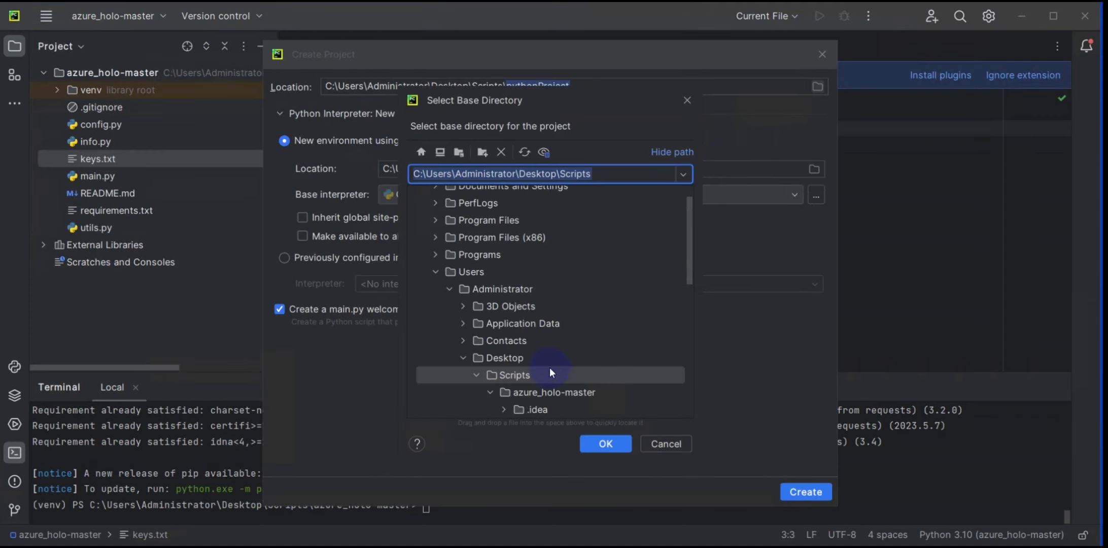
{"action": "left_click", "coordinate": [682, 442]}
{"action": "left_click", "coordinate": [821, 54]}
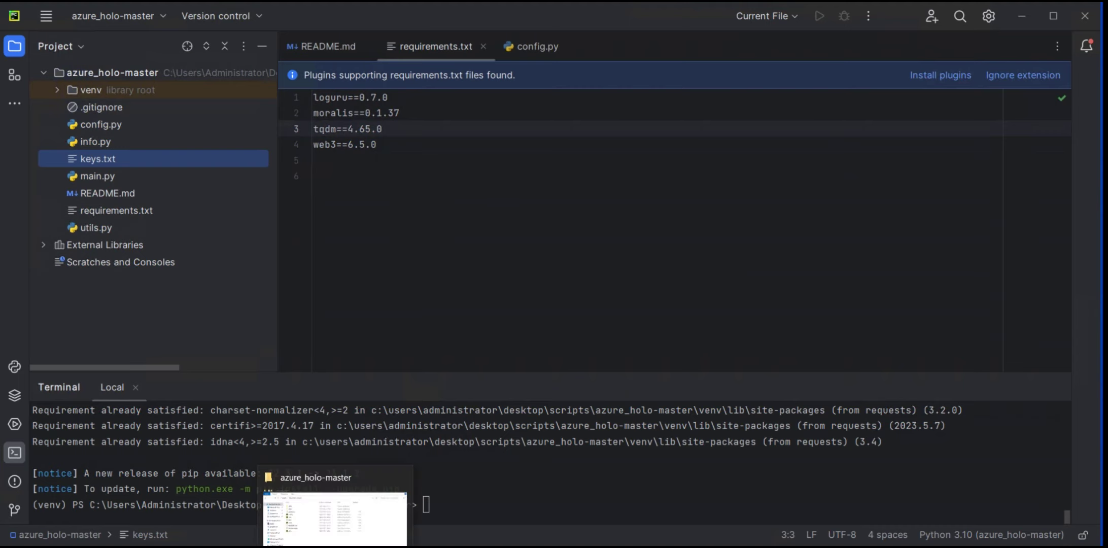
Switch to File Explorer and locate the venv folder inside the azure_holo-master script folder.
{"action": "left_click", "coordinate": [377, 518]}
{"action": "left_click_drag", "start_coordinate": [487, 36], "coordinate": [413, 38]}
{"action": "left_click", "coordinate": [280, 146]}
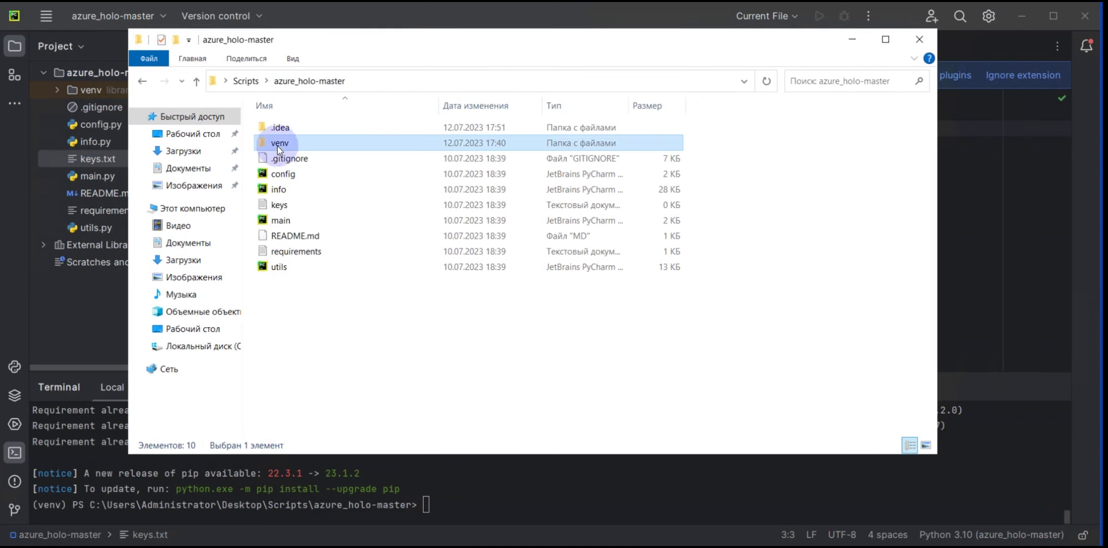
{"action": "left_click", "coordinate": [853, 40]}
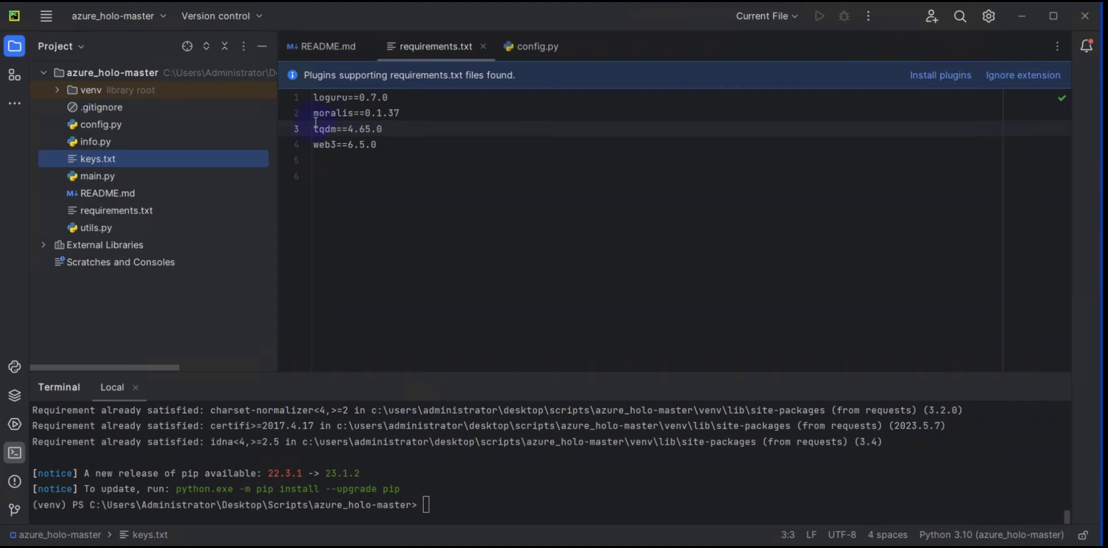
{"action": "left_click", "coordinate": [46, 17]}
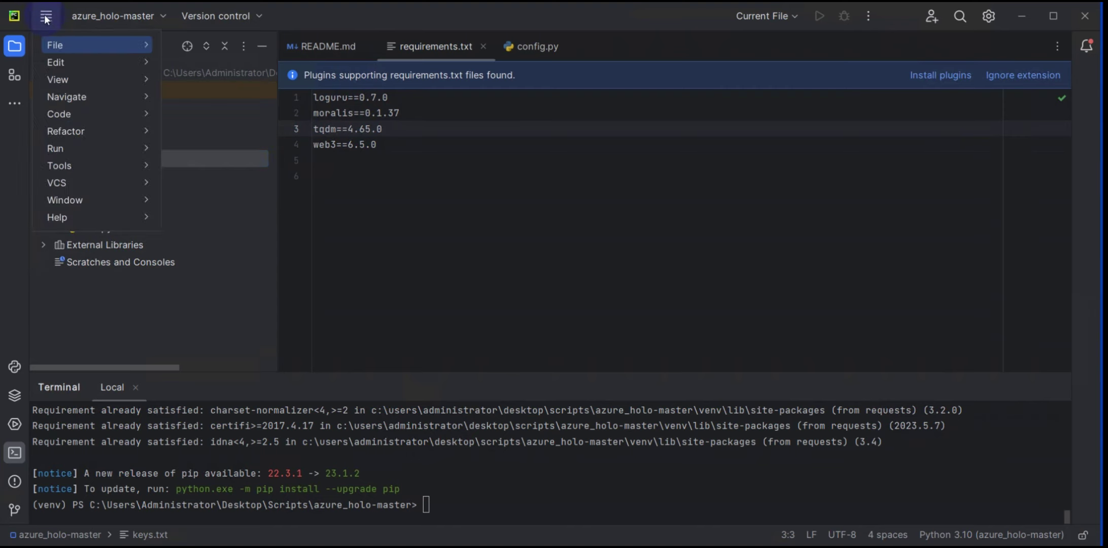
{"action": "key", "text": "alt+Tab"}
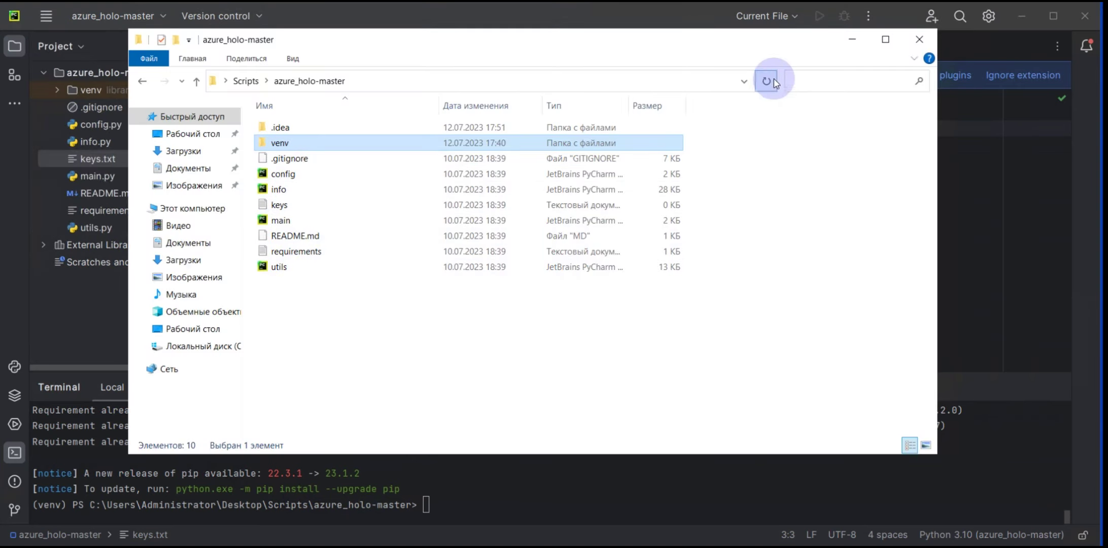
{"action": "left_click", "coordinate": [851, 45]}
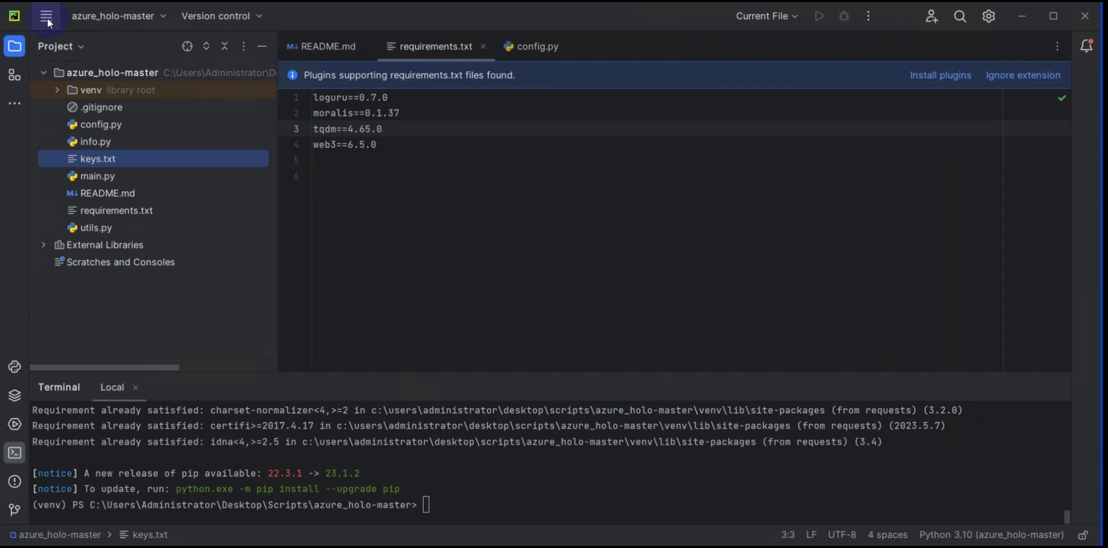
Open the existing azure_holo-master project from Desktop\Scripts, choosing to open it in a new window.
{"action": "left_click", "coordinate": [47, 16]}
{"action": "mouse_move", "coordinate": [145, 50]}
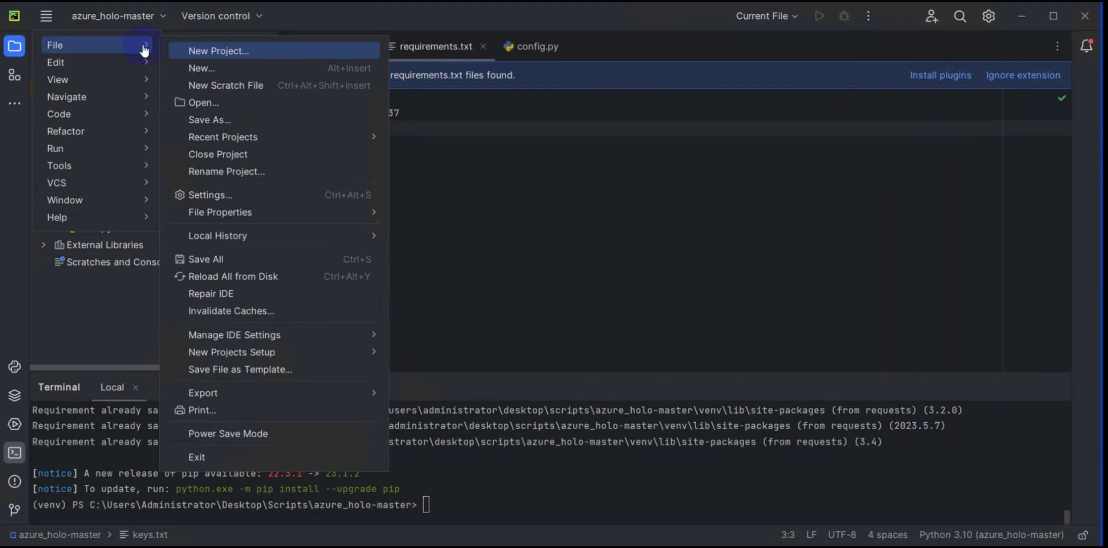
{"action": "left_click", "coordinate": [207, 102]}
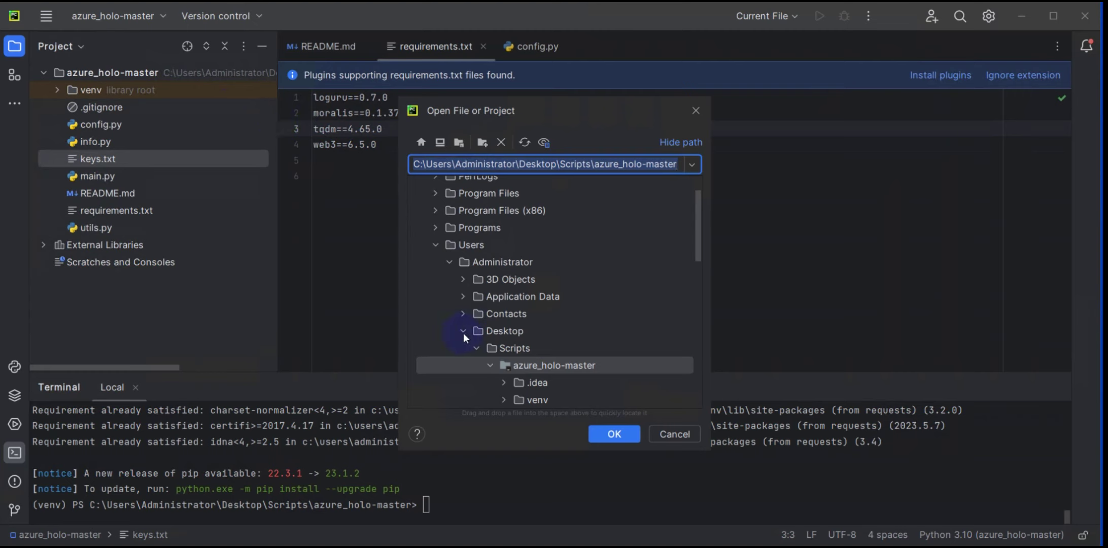
{"action": "left_click", "coordinate": [464, 331]}
{"action": "scroll", "coordinate": [482, 334], "scroll_direction": "down", "scroll_amount": 3}
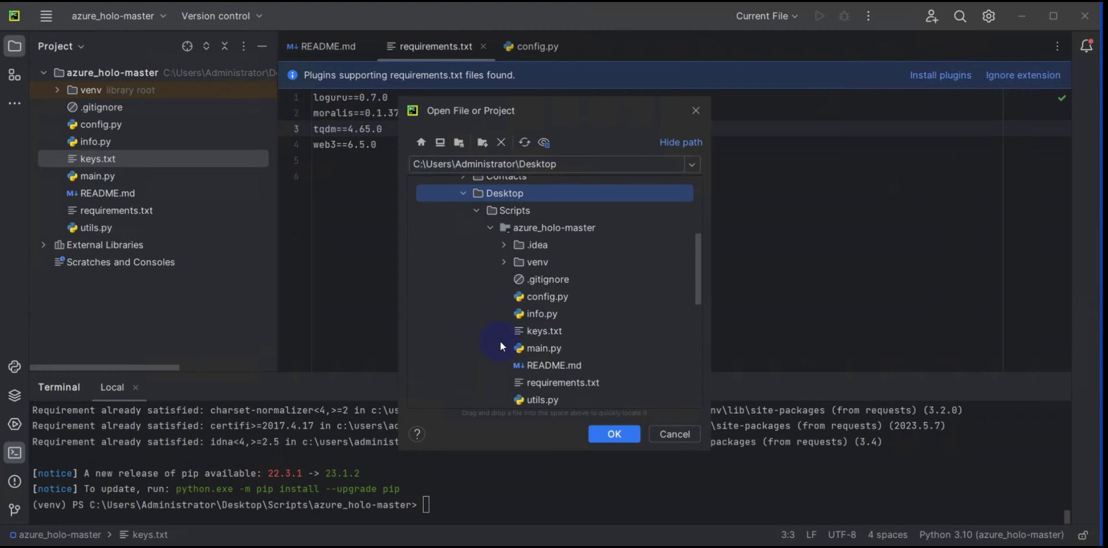
{"action": "left_click", "coordinate": [489, 228]}
{"action": "scroll", "coordinate": [517, 236], "scroll_direction": "up", "scroll_amount": 3}
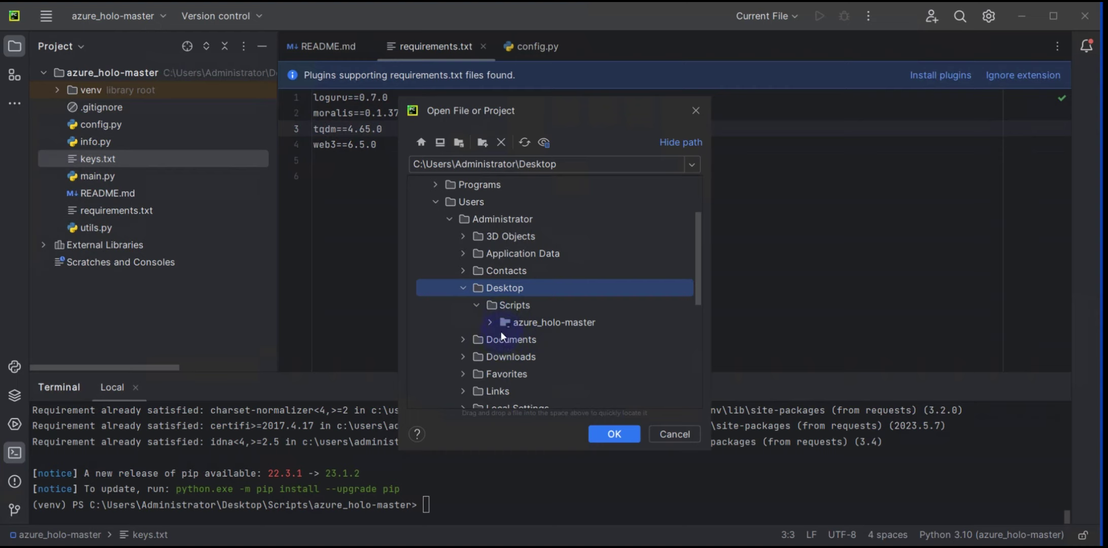
{"action": "left_click", "coordinate": [565, 324]}
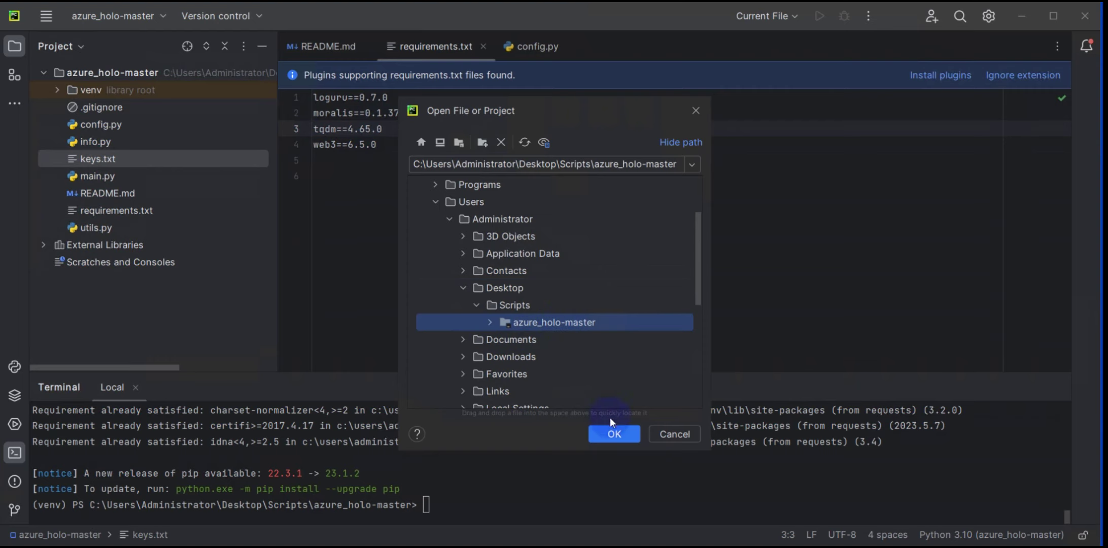
{"action": "left_click", "coordinate": [612, 434]}
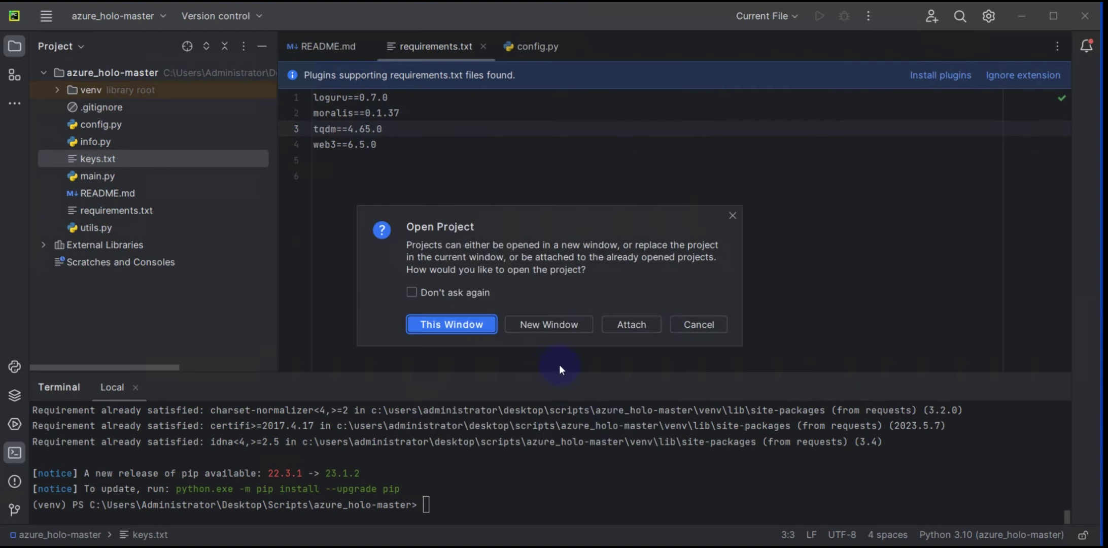
{"action": "left_click", "coordinate": [561, 324]}
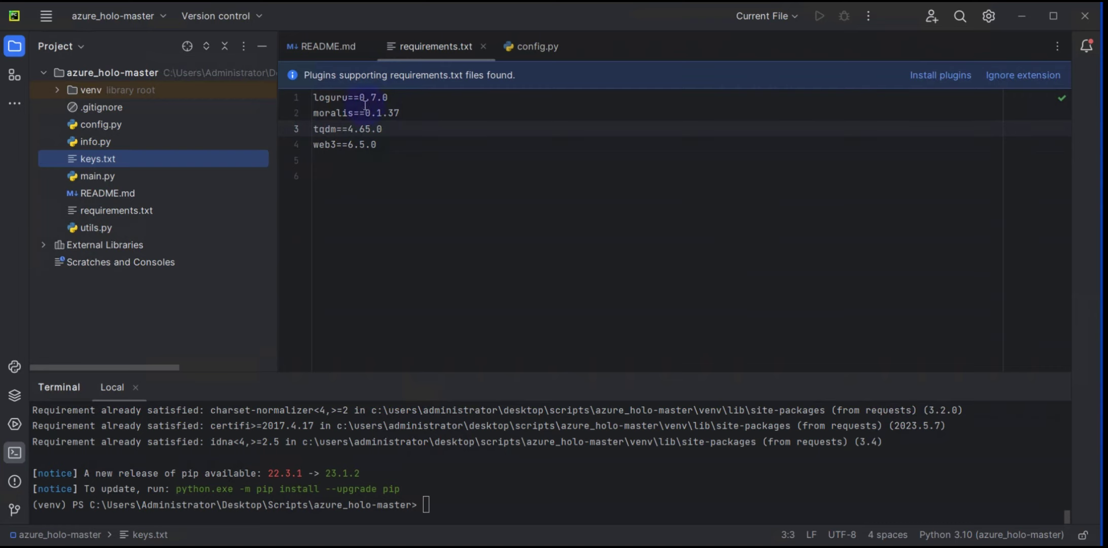
Examine the .idea and venv folders inside azure_holo-master in File Explorer.
{"action": "left_click", "coordinate": [192, 157]}
{"action": "key", "text": "alt+Tab"}
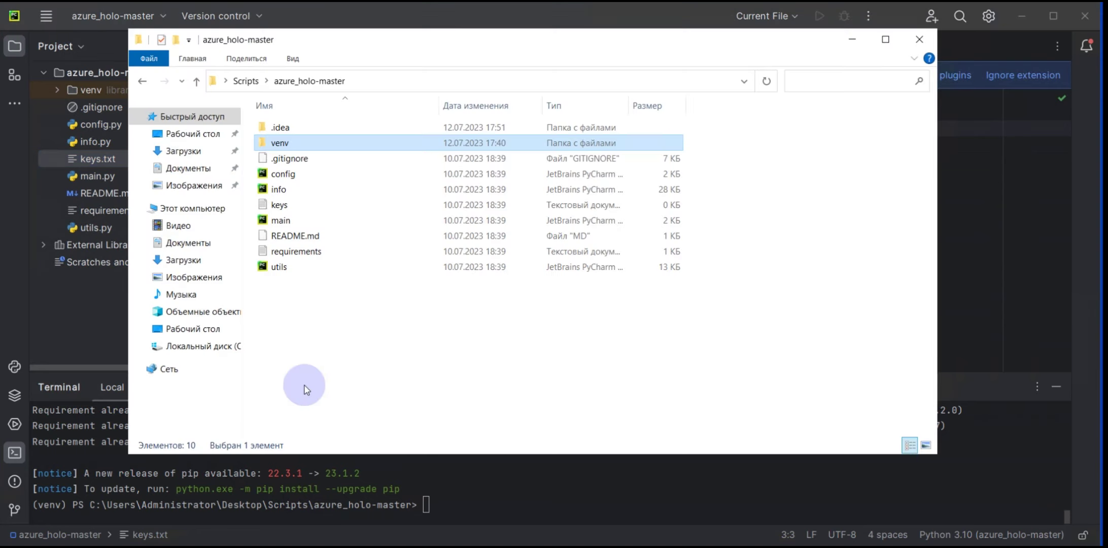
{"action": "left_click", "coordinate": [852, 39]}
{"action": "left_click", "coordinate": [336, 545]}
{"action": "left_click", "coordinate": [280, 127]}
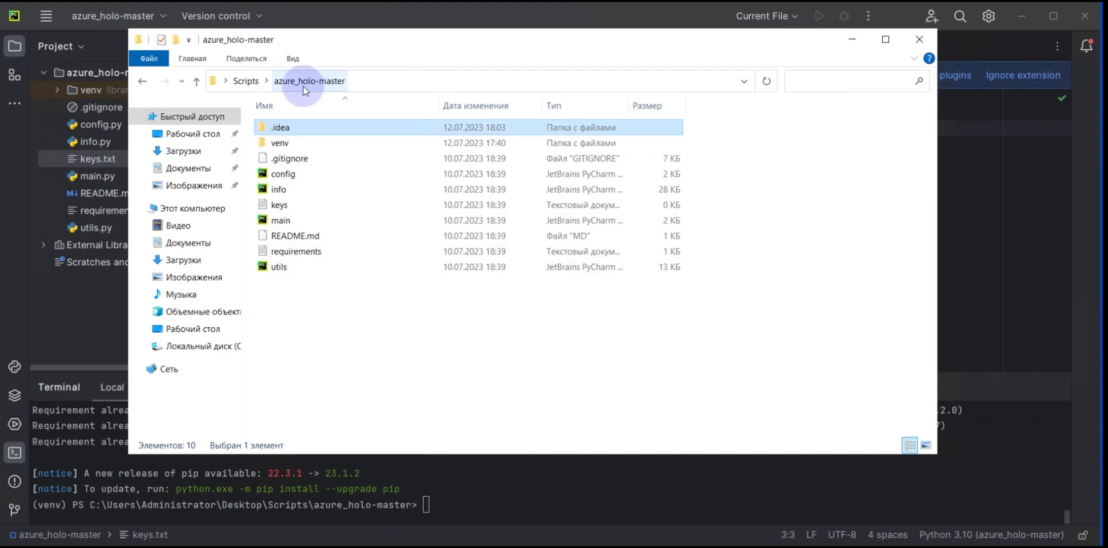
{"action": "left_click", "coordinate": [279, 143]}
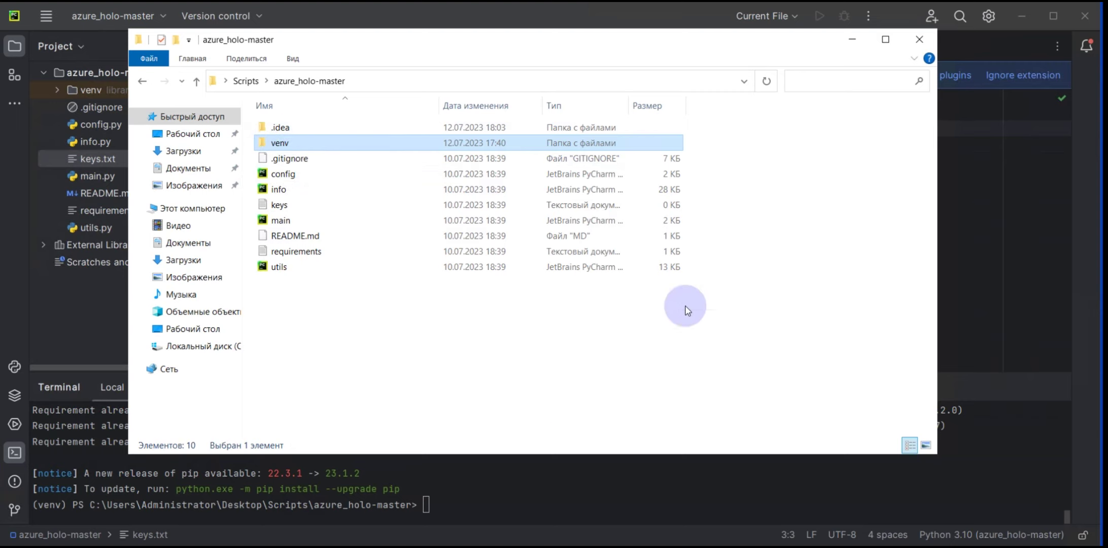
{"action": "left_click", "coordinate": [852, 39]}
{"action": "left_click", "coordinate": [46, 15]}
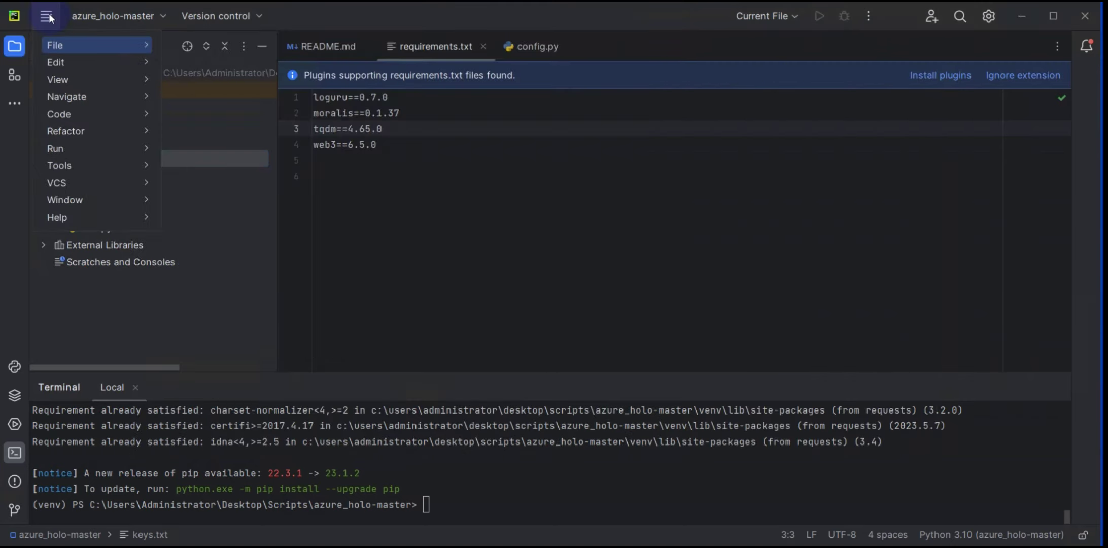
{"action": "mouse_move", "coordinate": [67, 49]}
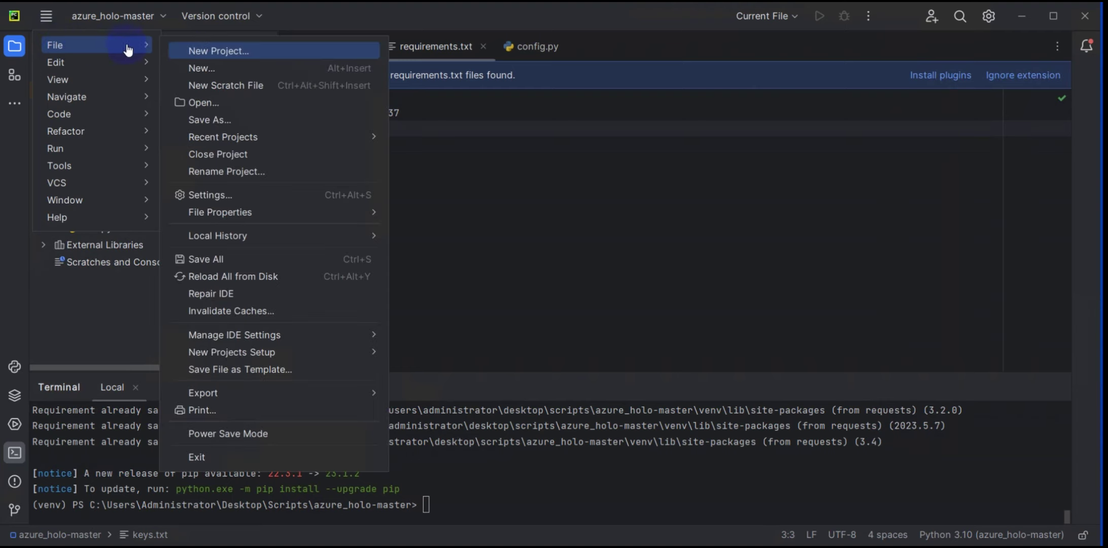
{"action": "left_click", "coordinate": [215, 56]}
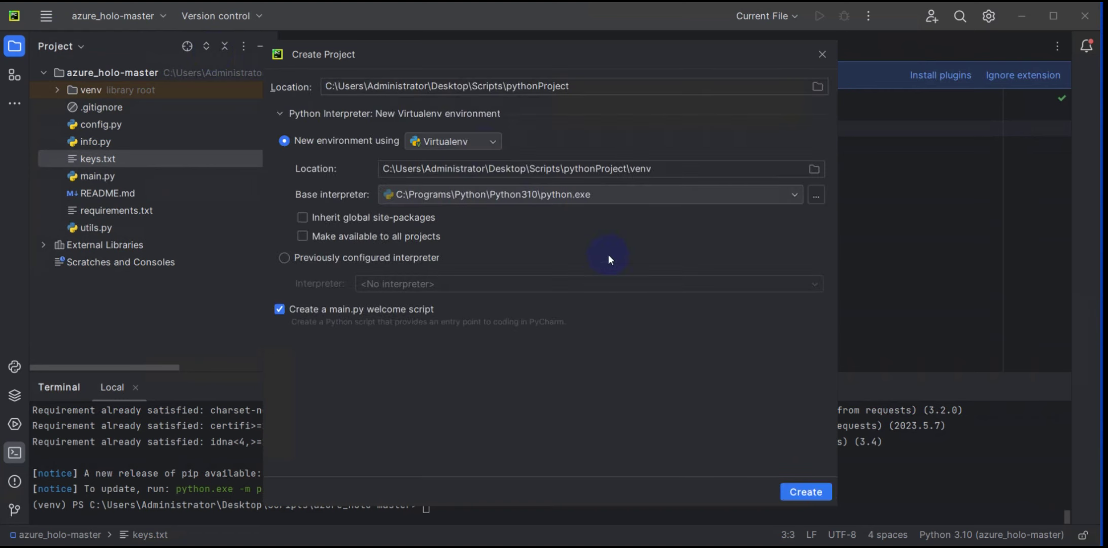
{"action": "left_click", "coordinate": [818, 88]}
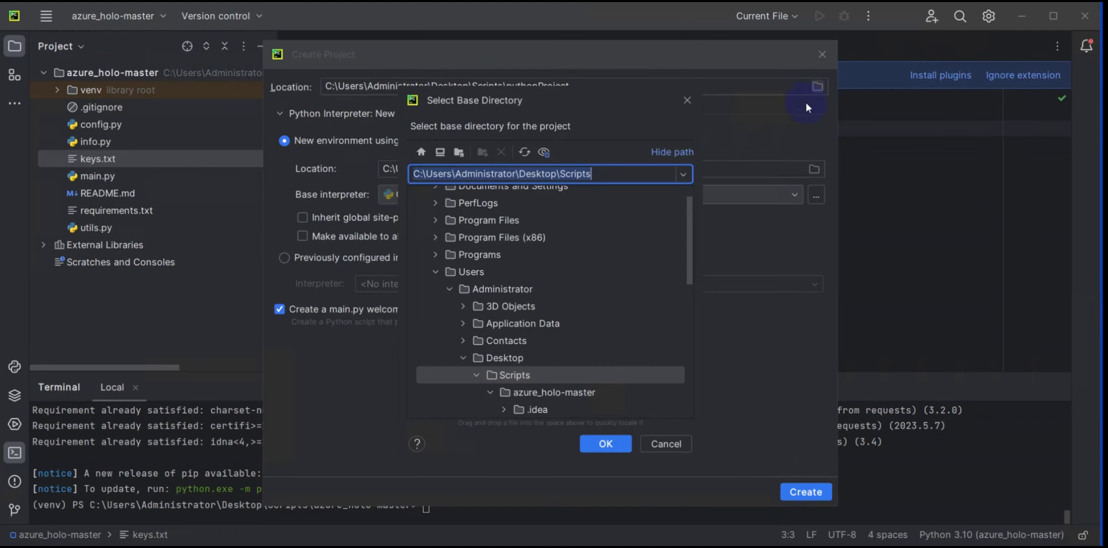
{"action": "left_click", "coordinate": [533, 396]}
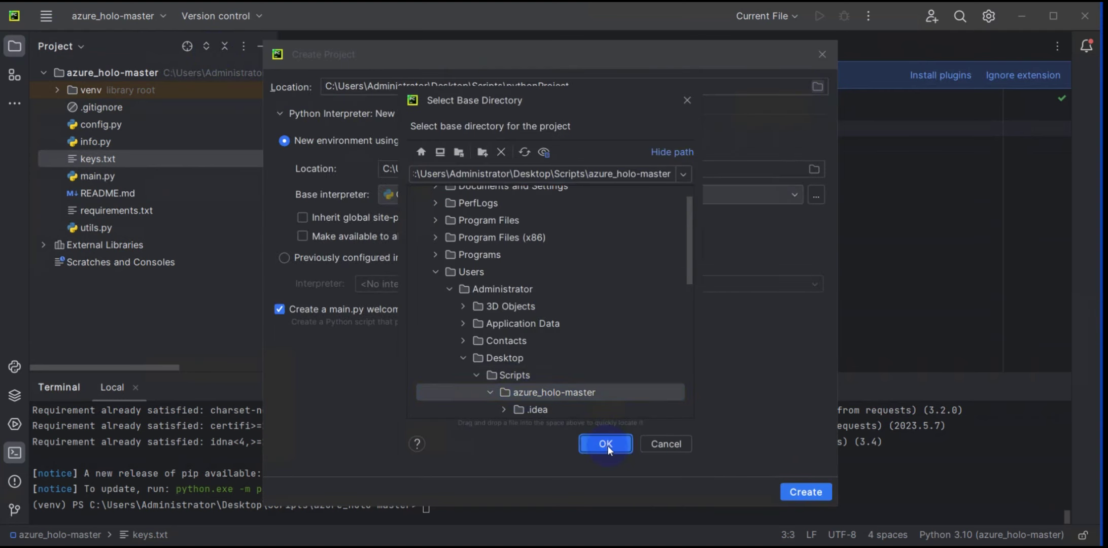
{"action": "left_click", "coordinate": [606, 445]}
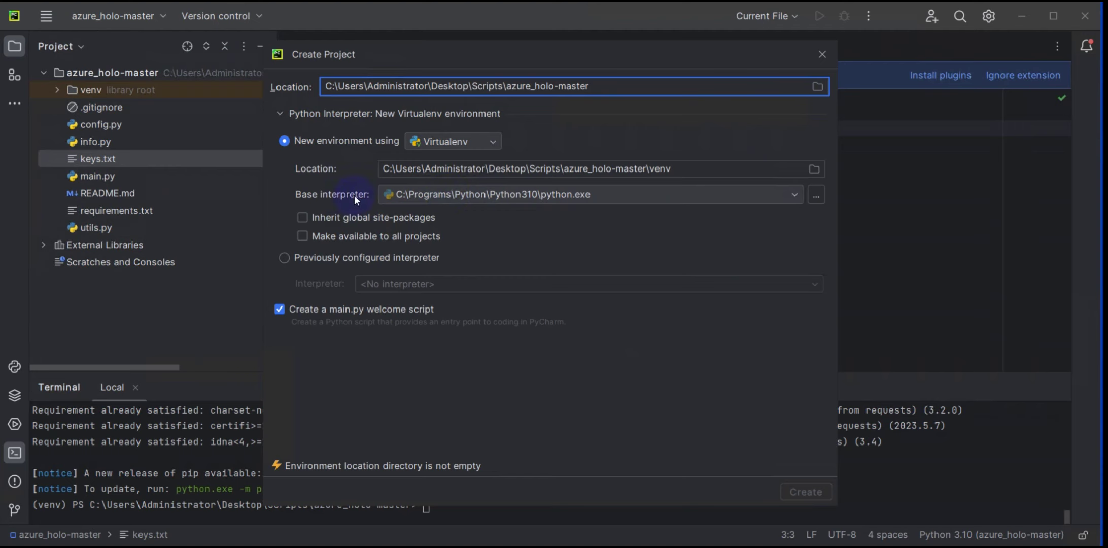
{"action": "left_click", "coordinate": [800, 198]}
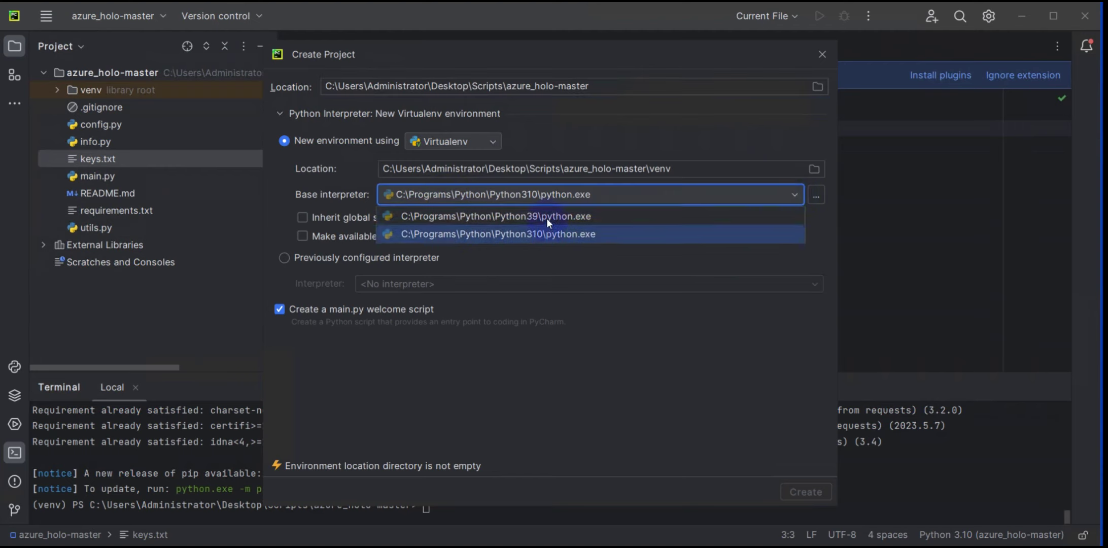
{"action": "key", "text": "Tab"}
{"action": "key", "text": "space"}
{"action": "left_click", "coordinate": [822, 55]}
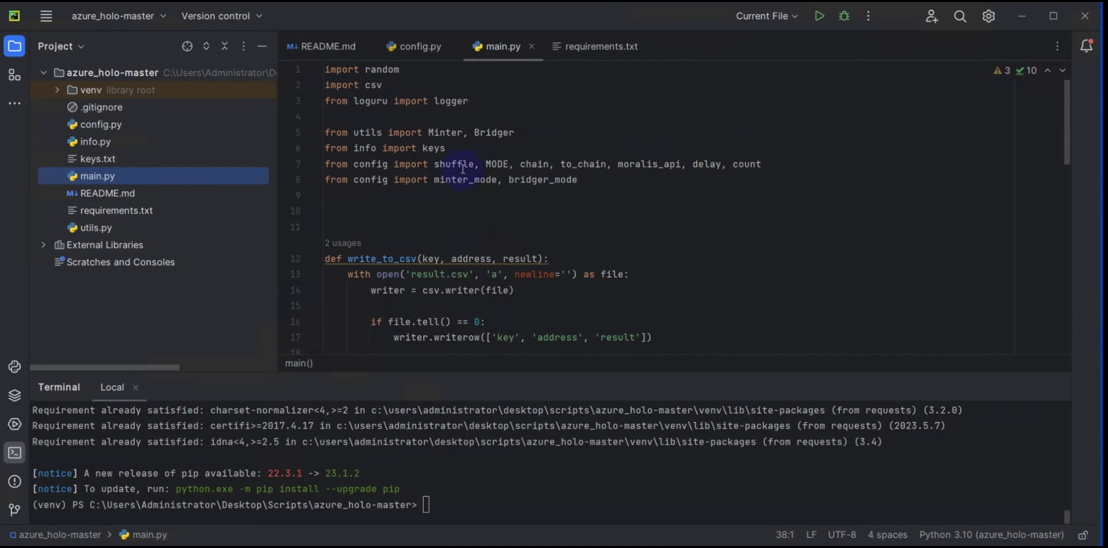
{"action": "left_click", "coordinate": [340, 210]}
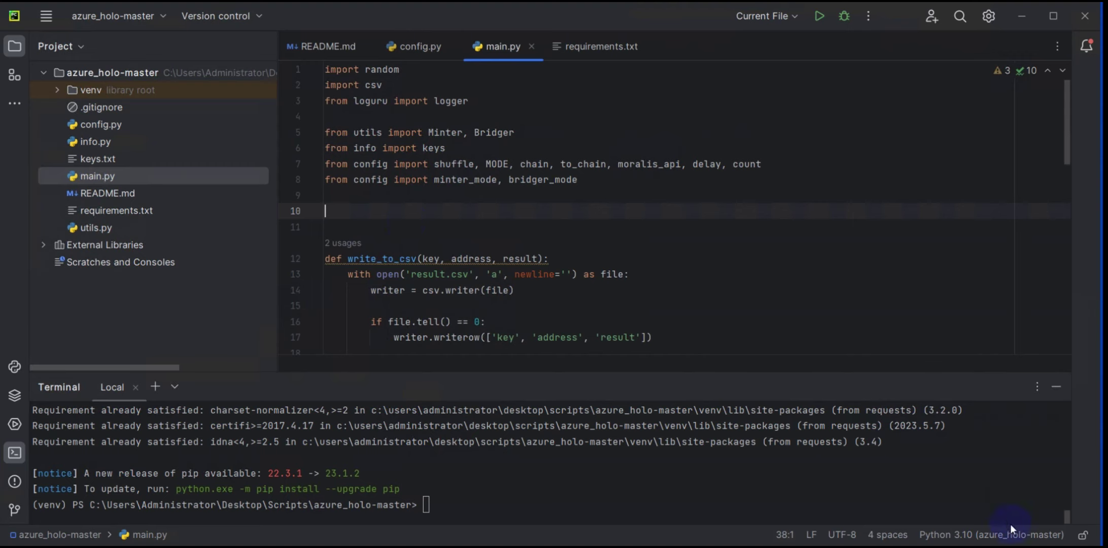
Review the code of main.py, from the imports through the minter and bridger branches to the closing print lines.
{"action": "left_click", "coordinate": [93, 175]}
{"action": "left_click_drag", "start_coordinate": [325, 75], "coordinate": [594, 314]}
{"action": "scroll", "coordinate": [594, 314], "scroll_direction": "up", "scroll_amount": 3}
{"action": "left_click", "coordinate": [570, 236]}
{"action": "scroll", "coordinate": [570, 237], "scroll_direction": "up", "scroll_amount": 2}
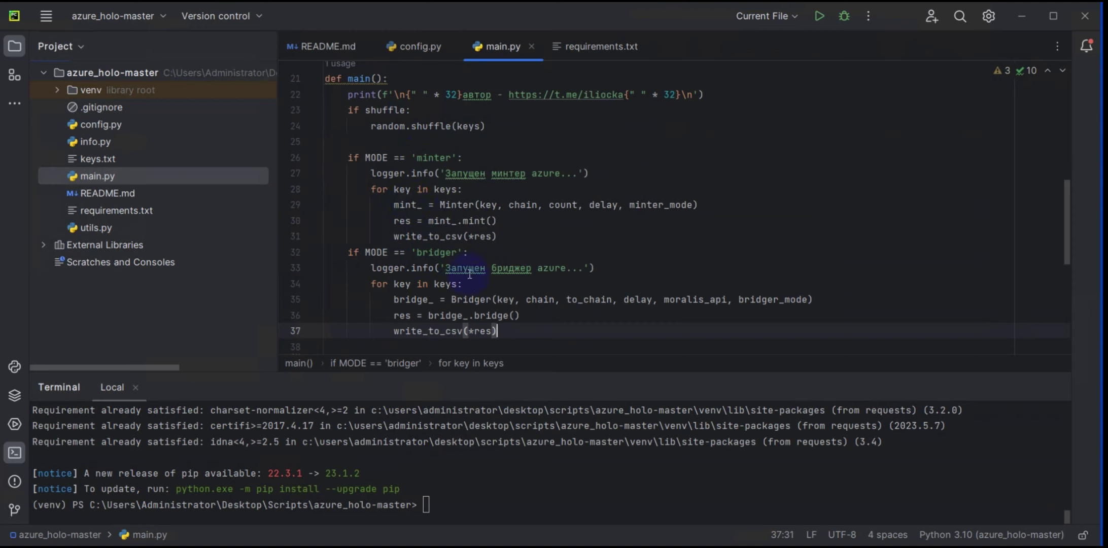
{"action": "scroll", "coordinate": [470, 273], "scroll_direction": "down", "scroll_amount": 1}
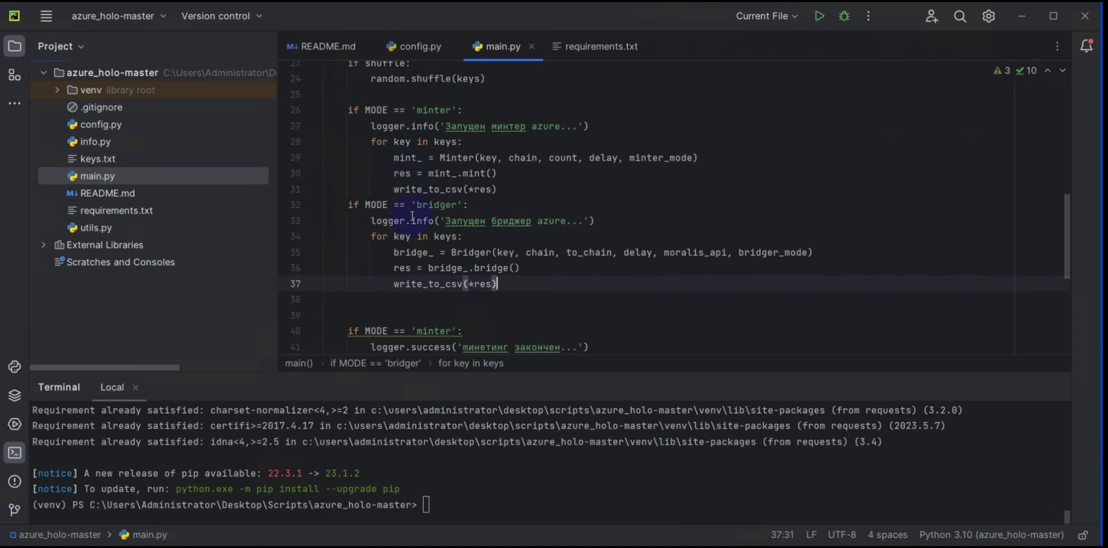
{"action": "scroll", "coordinate": [534, 293], "scroll_direction": "down", "scroll_amount": 2}
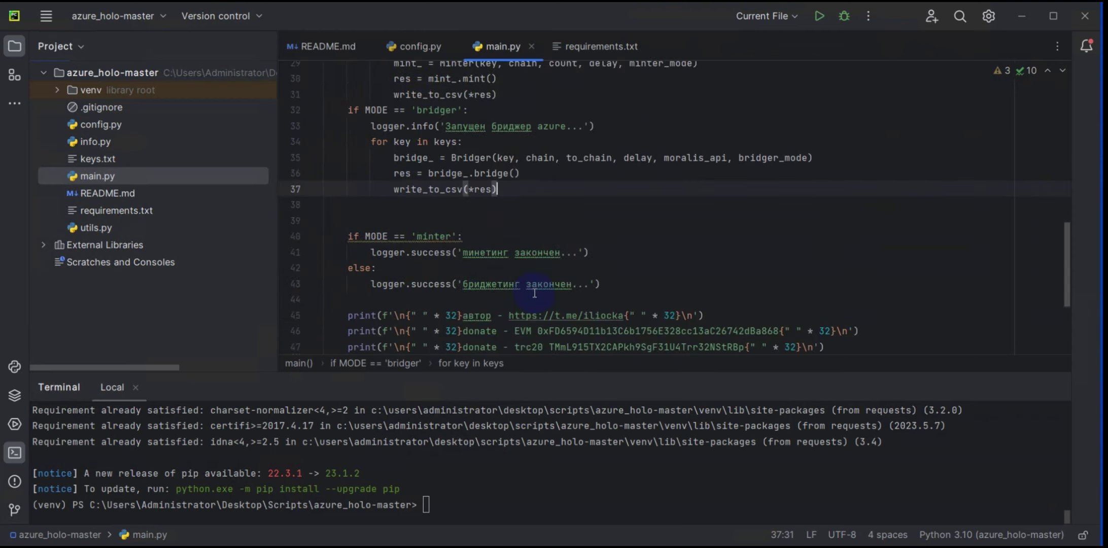
{"action": "scroll", "coordinate": [533, 279], "scroll_direction": "down", "scroll_amount": 3}
Copy the entire contents of main.py to the clipboard.
{"action": "key", "text": "ctrl+a"}
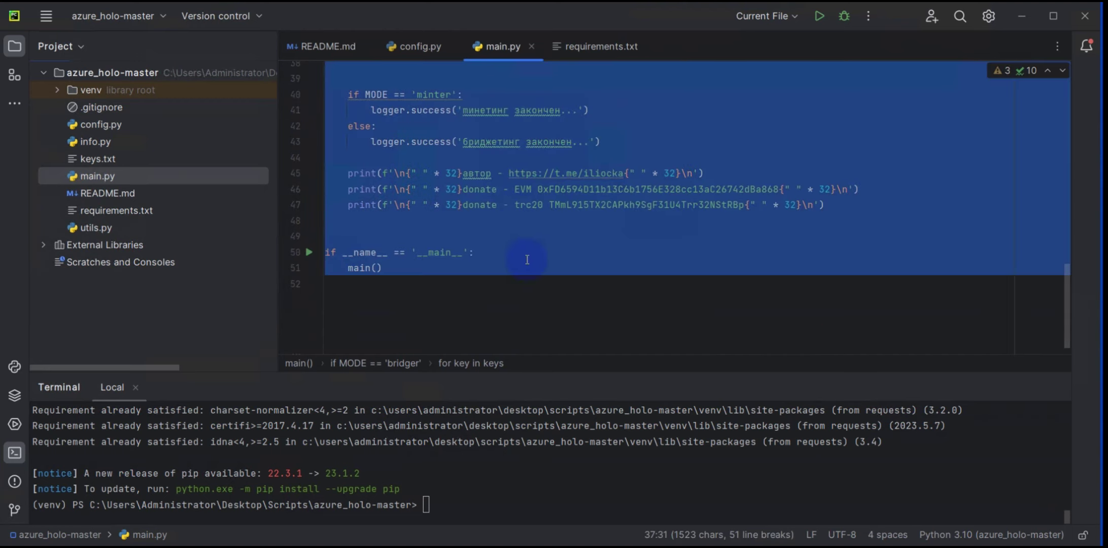
{"action": "right_click", "coordinate": [517, 164]}
{"action": "left_click", "coordinate": [558, 168]}
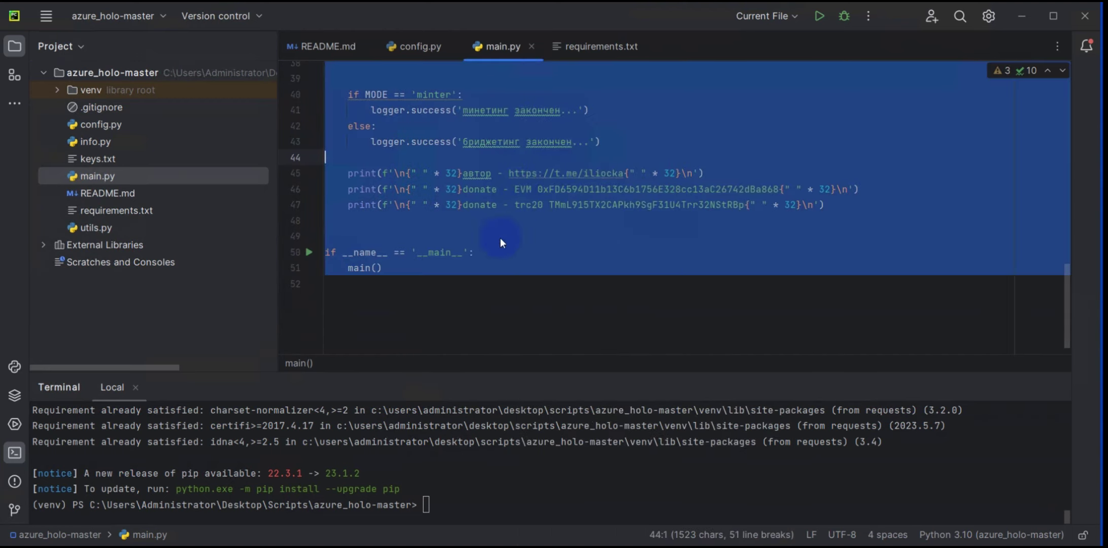
{"action": "left_click", "coordinate": [450, 293]}
Switch to ChatGPT, paste the main.py code below the question about leaking private keys or seed phrases, and submit the prompt.
{"action": "key", "text": "alt+Tab"}
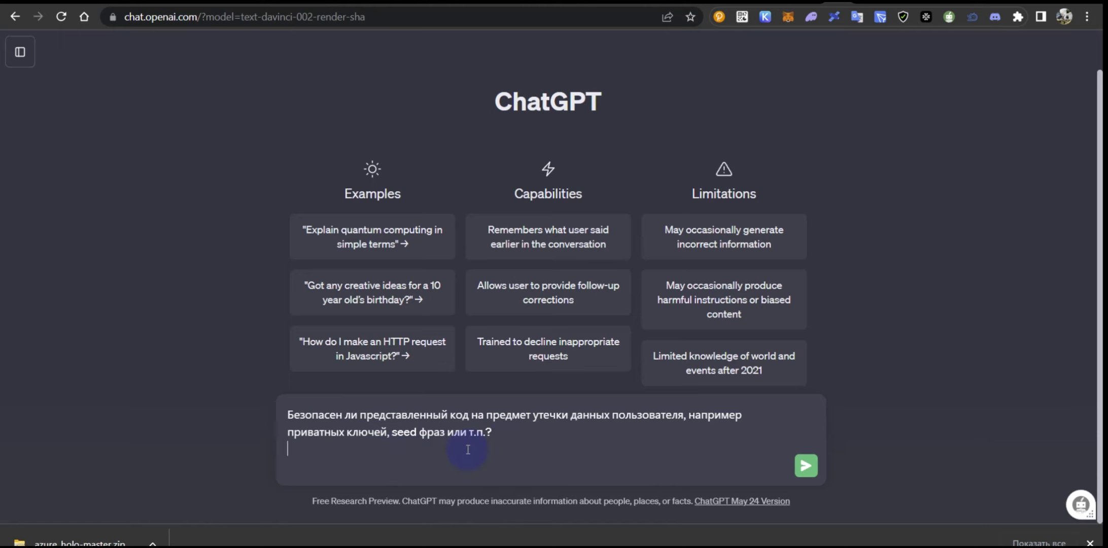
{"action": "key", "text": "shift+Return"}
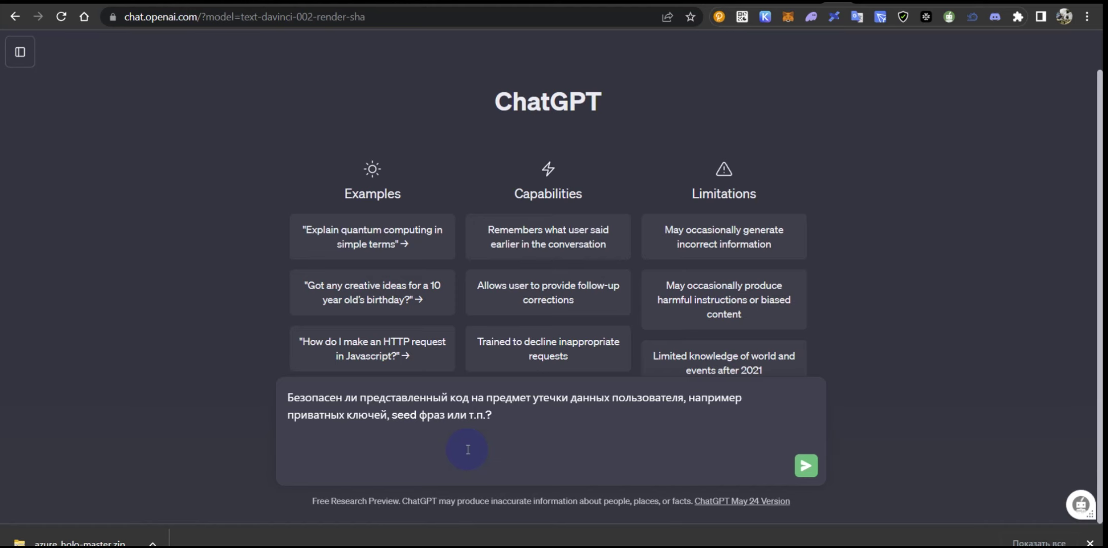
{"action": "key", "text": "ctrl+v"}
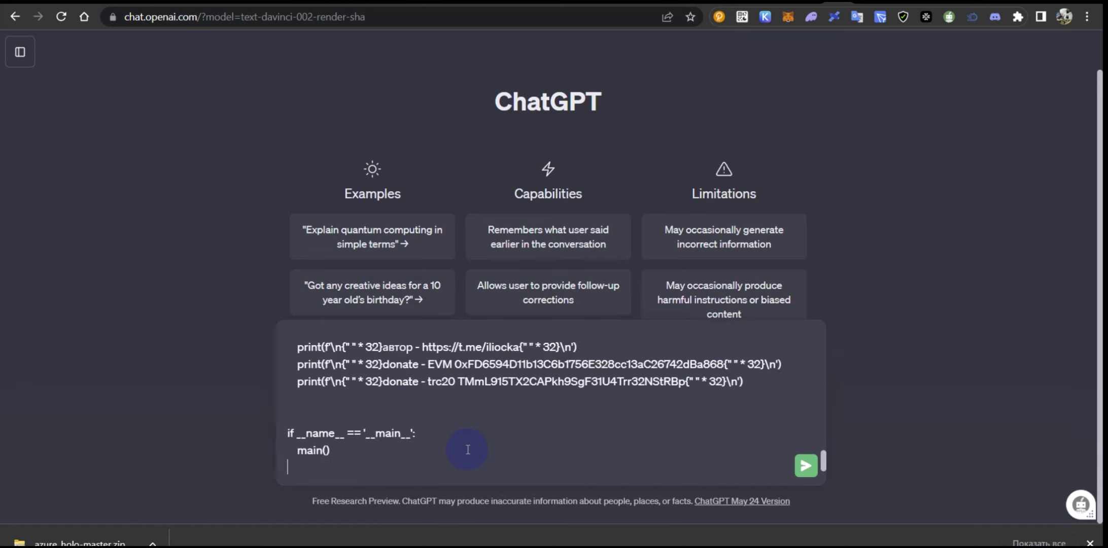
{"action": "key", "text": "Return"}
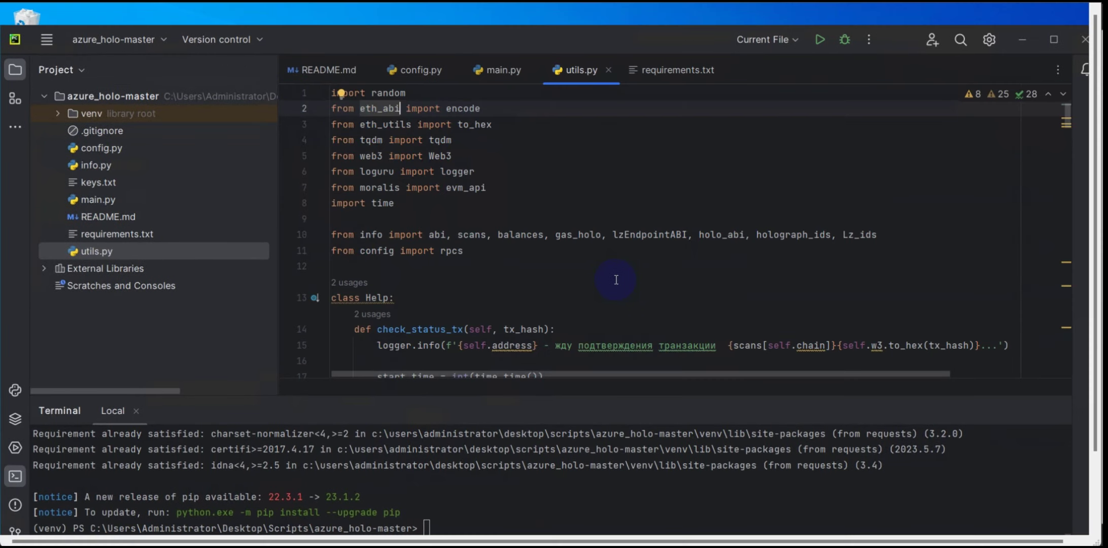
Highlight config.py, info.py and utils.py one after another in the project tree as further files to check.
{"action": "left_click", "coordinate": [91, 148]}
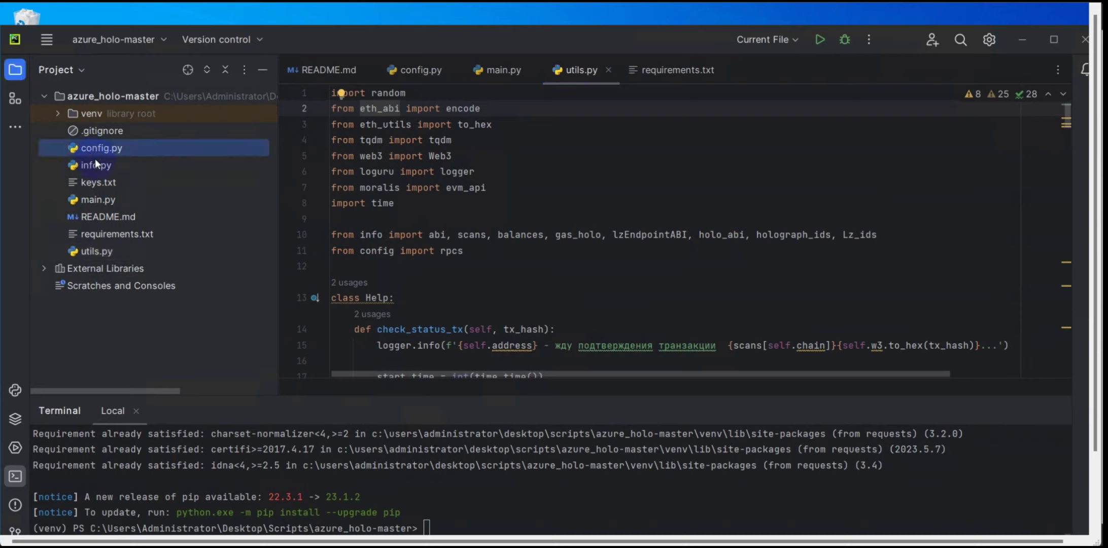
{"action": "left_click", "coordinate": [89, 163]}
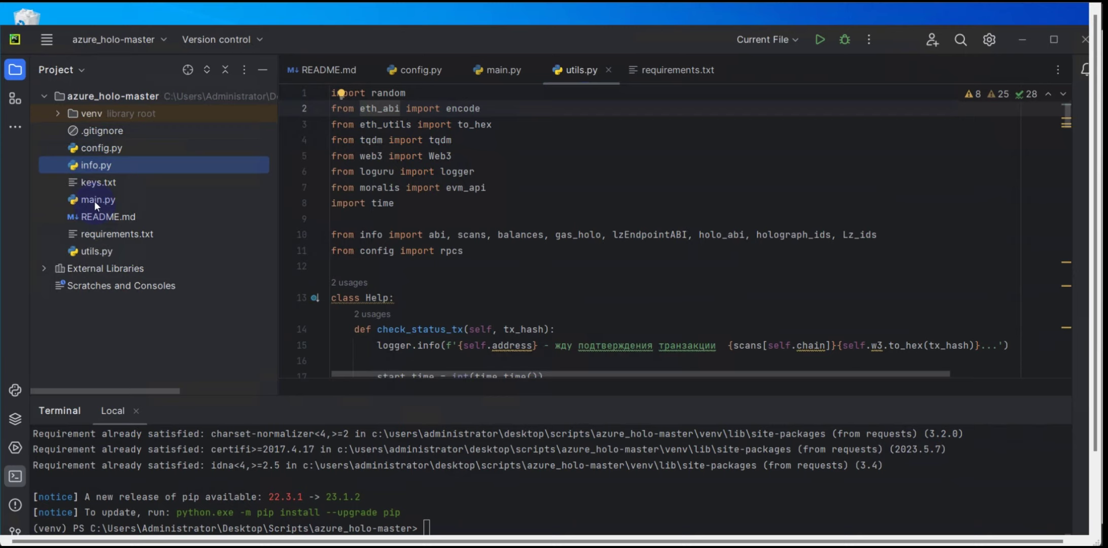
{"action": "left_click", "coordinate": [89, 252]}
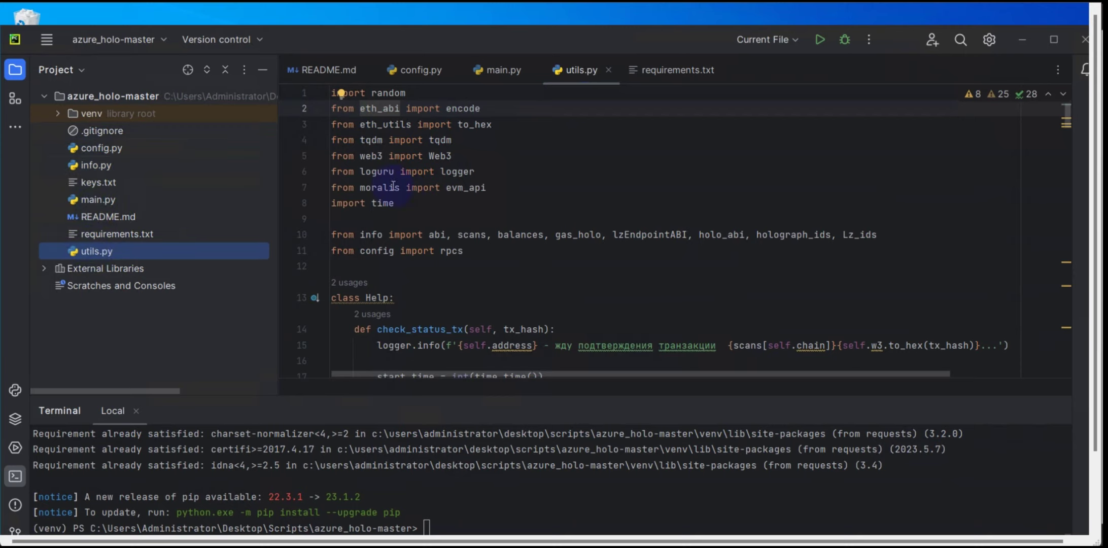
Examine the end of main.py and the library list in requirements.txt by going back and forth between the two files.
{"action": "key", "text": "alt+Right"}
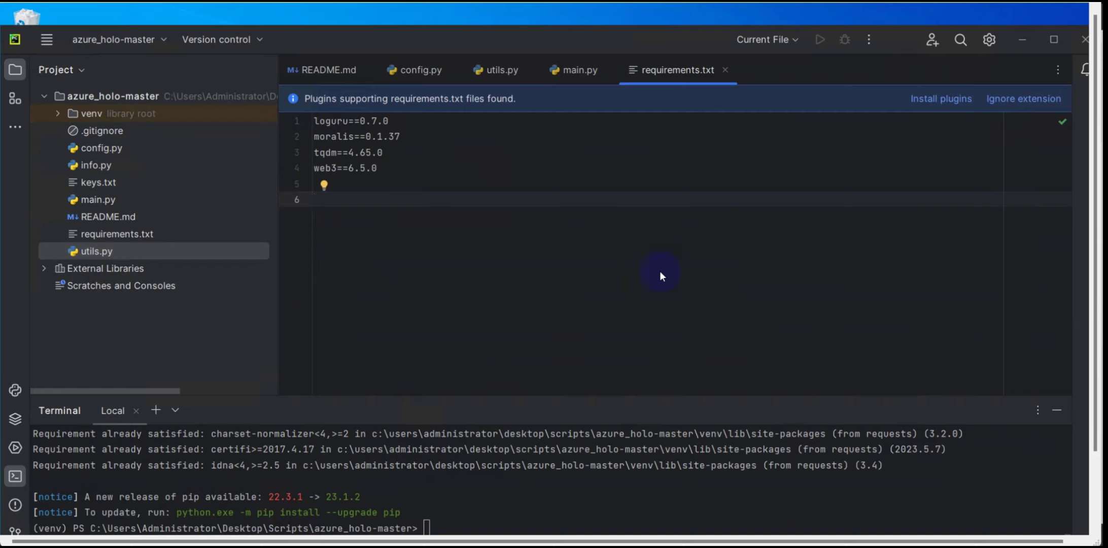
{"action": "left_click", "coordinate": [574, 71]}
{"action": "left_click", "coordinate": [667, 71]}
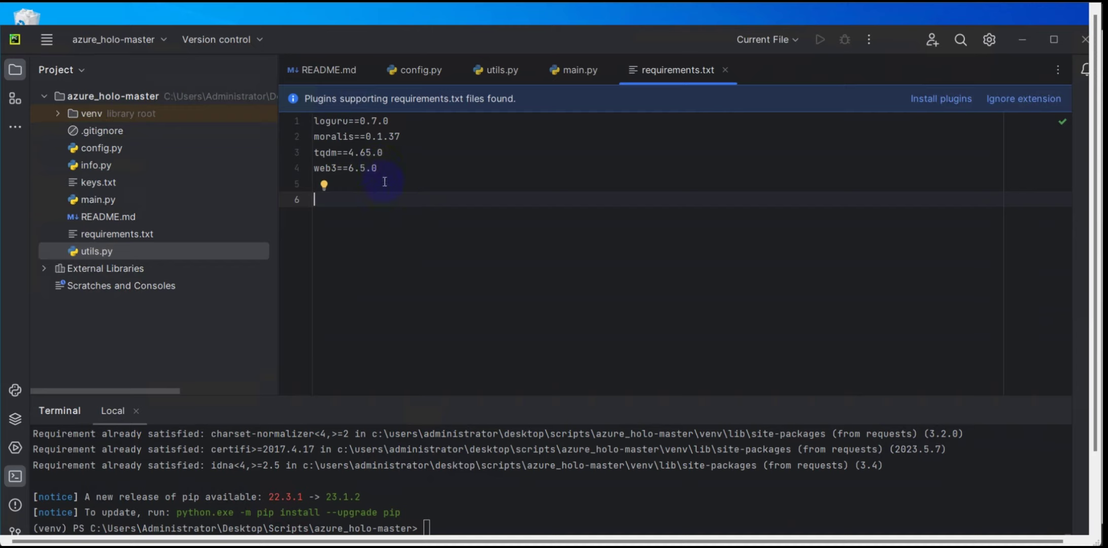
{"action": "left_click", "coordinate": [572, 71]}
{"action": "scroll", "coordinate": [454, 250], "scroll_direction": "down", "scroll_amount": 10}
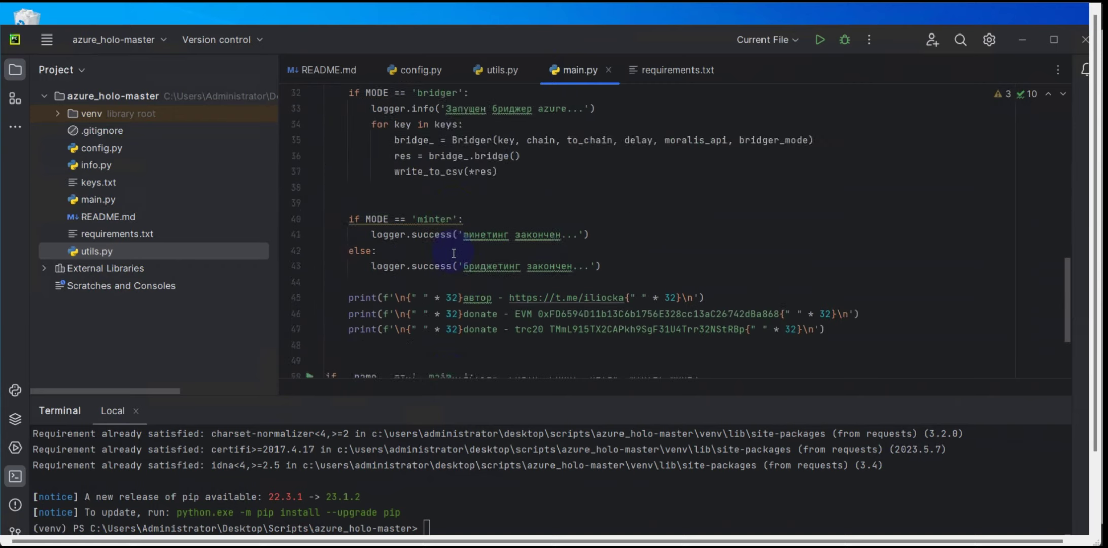
{"action": "scroll", "coordinate": [454, 250], "scroll_direction": "down", "scroll_amount": 3}
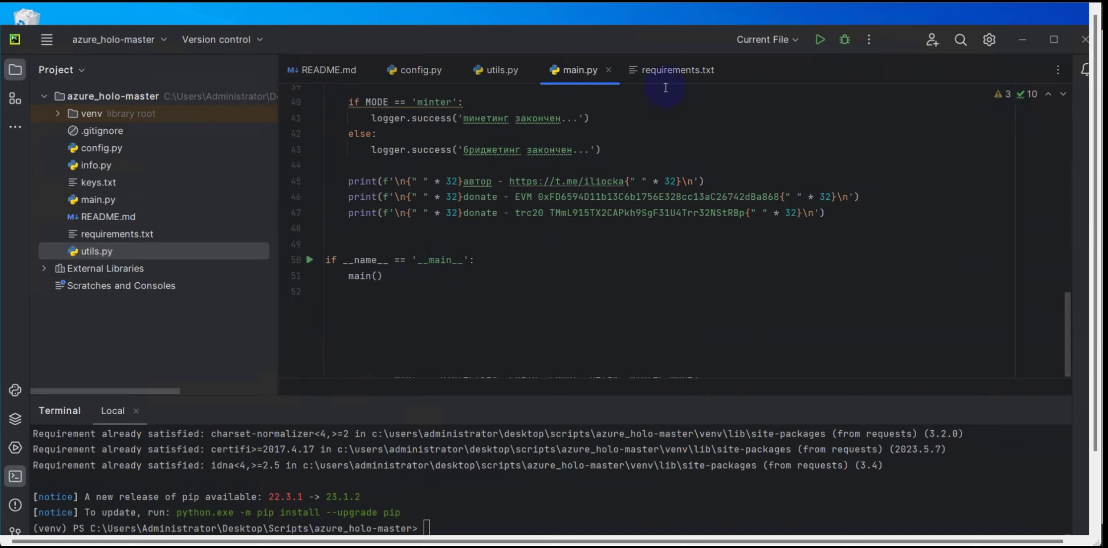
{"action": "left_click", "coordinate": [664, 71]}
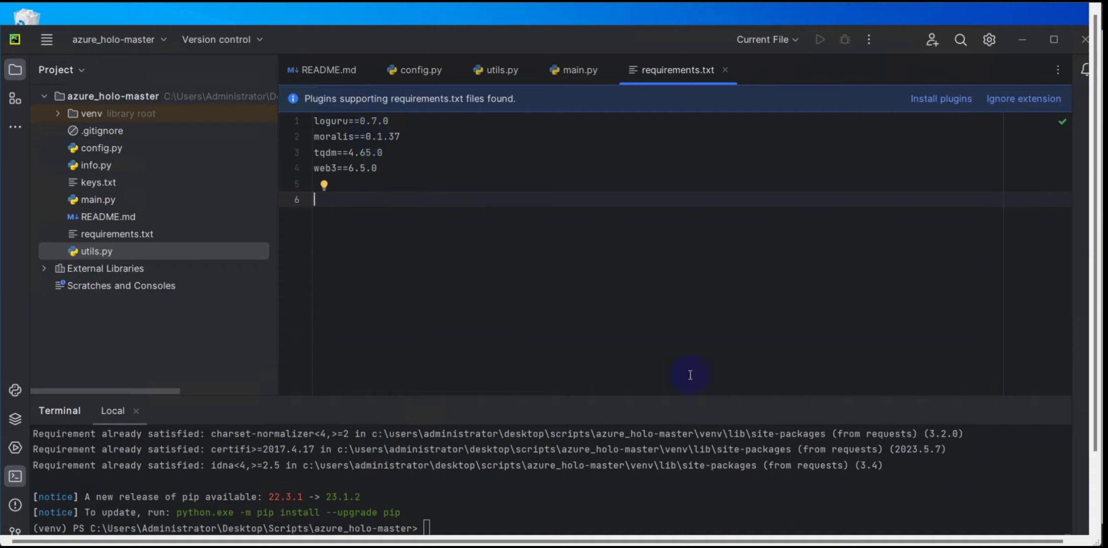
Switch to pypi.org in the browser, search for loguru==0.7.0 and open the loguru 0.7.0 project page.
{"action": "key", "text": "alt+Tab"}
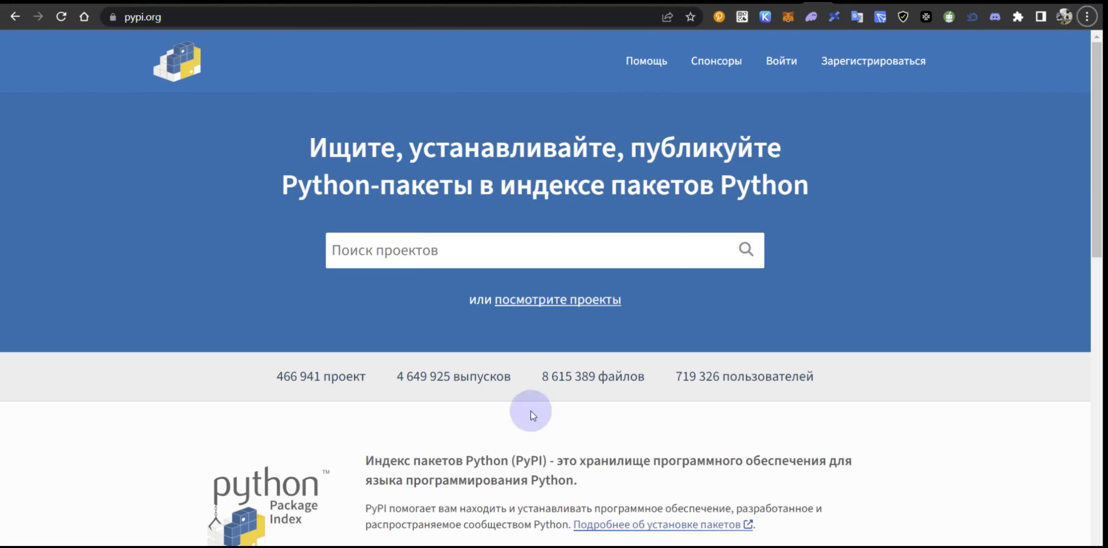
{"action": "left_click", "coordinate": [459, 251]}
{"action": "key", "text": "ctrl+v"}
{"action": "key", "text": "Return"}
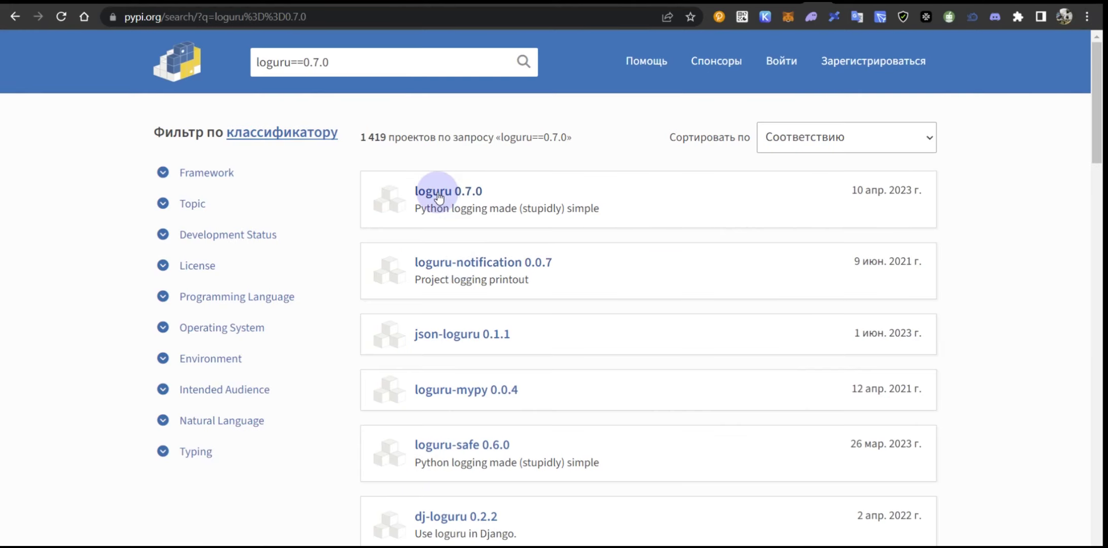
{"action": "left_click", "coordinate": [473, 197]}
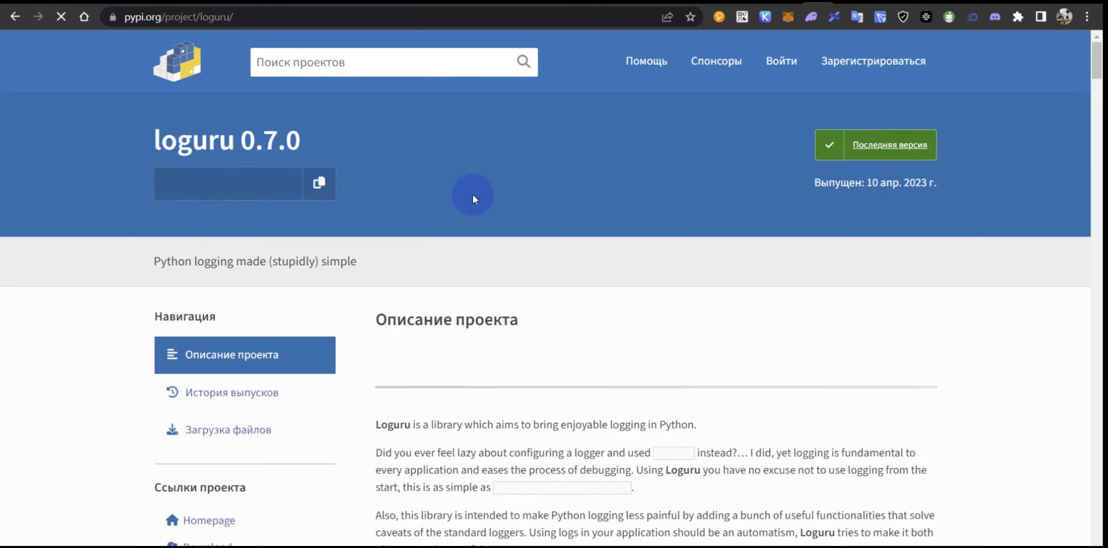
Examine the loguru project page, including its description, GitHub statistics, installation command, feature list and usage examples.
{"action": "scroll", "coordinate": [500, 355], "scroll_direction": "down", "scroll_amount": 9}
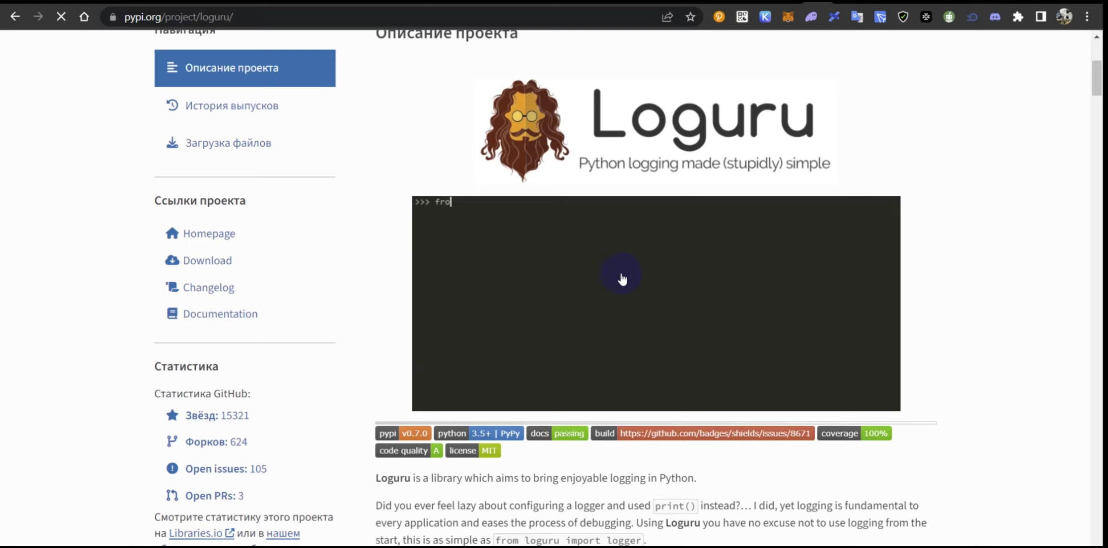
{"action": "scroll", "coordinate": [527, 291], "scroll_direction": "down", "scroll_amount": 3}
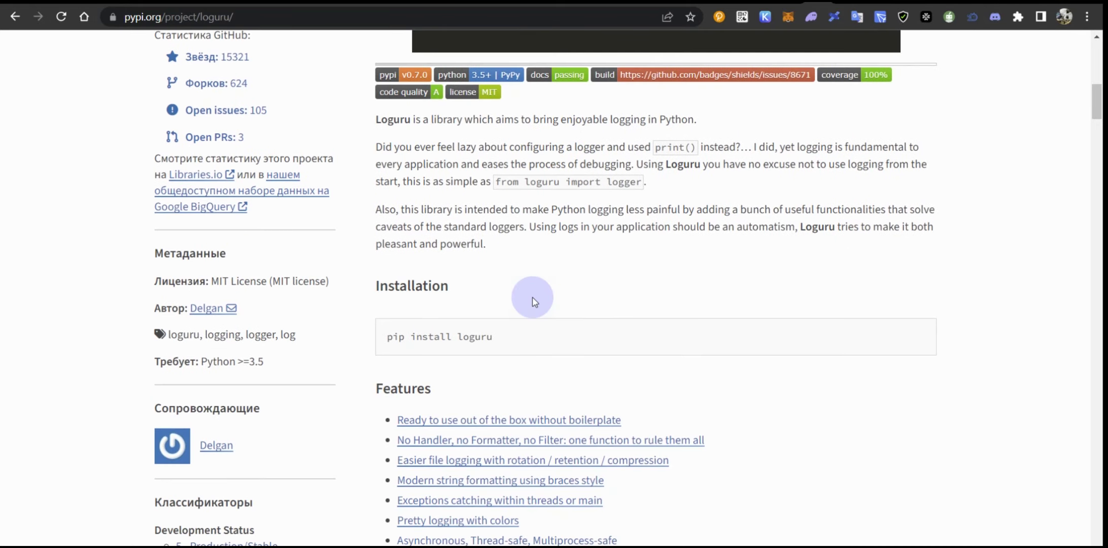
{"action": "scroll", "coordinate": [572, 178], "scroll_direction": "down", "scroll_amount": 2}
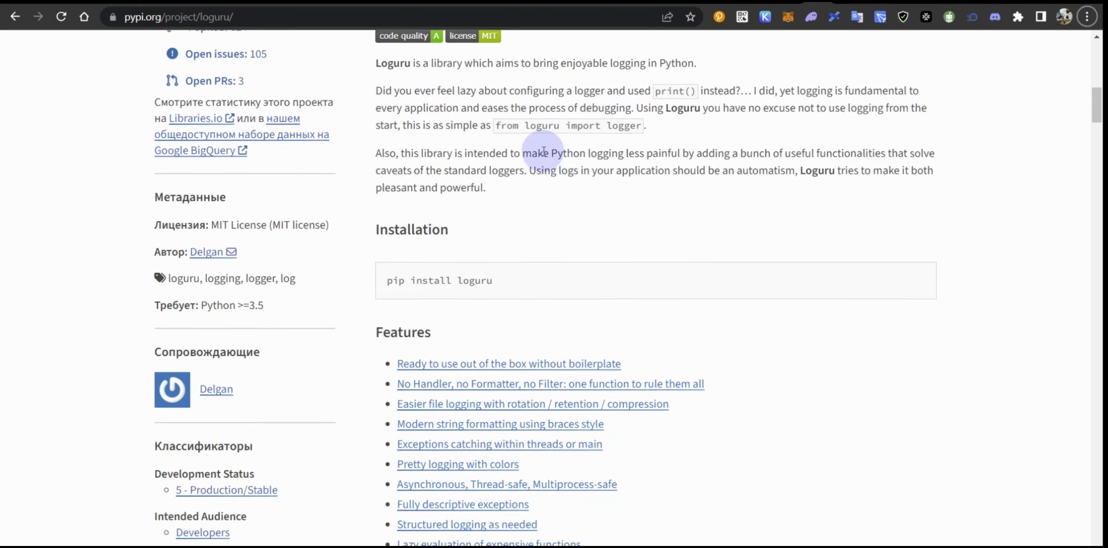
{"action": "scroll", "coordinate": [538, 147], "scroll_direction": "up", "scroll_amount": 3}
{"action": "scroll", "coordinate": [504, 212], "scroll_direction": "down", "scroll_amount": 6}
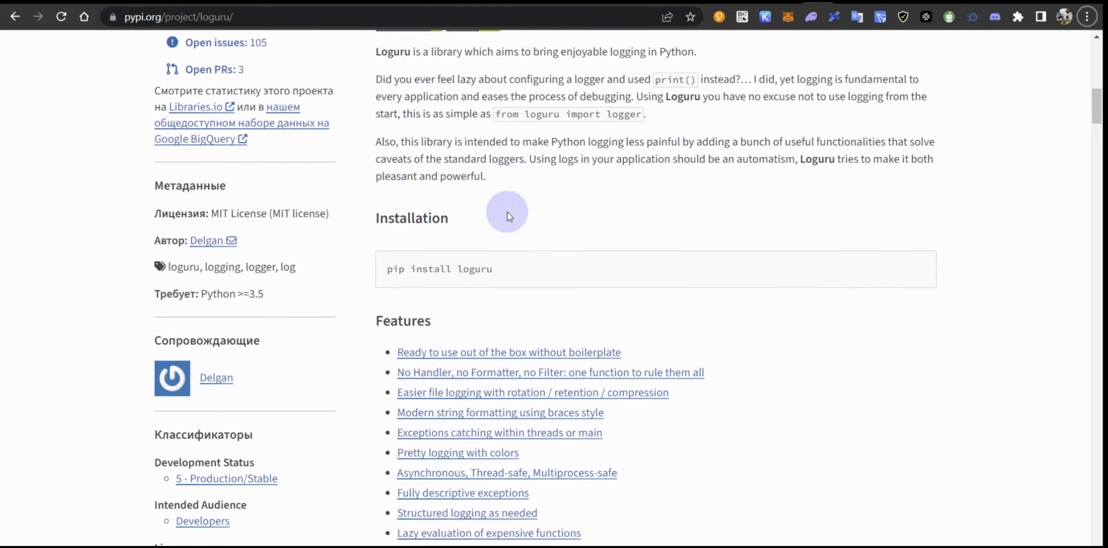
{"action": "scroll", "coordinate": [503, 209], "scroll_direction": "down", "scroll_amount": 9}
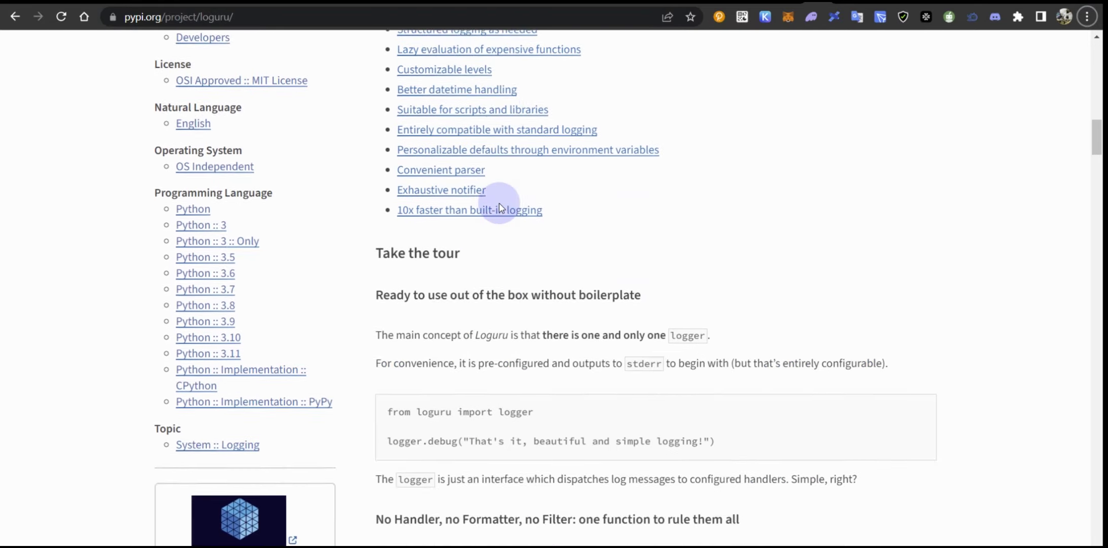
{"action": "scroll", "coordinate": [502, 208], "scroll_direction": "down", "scroll_amount": 20}
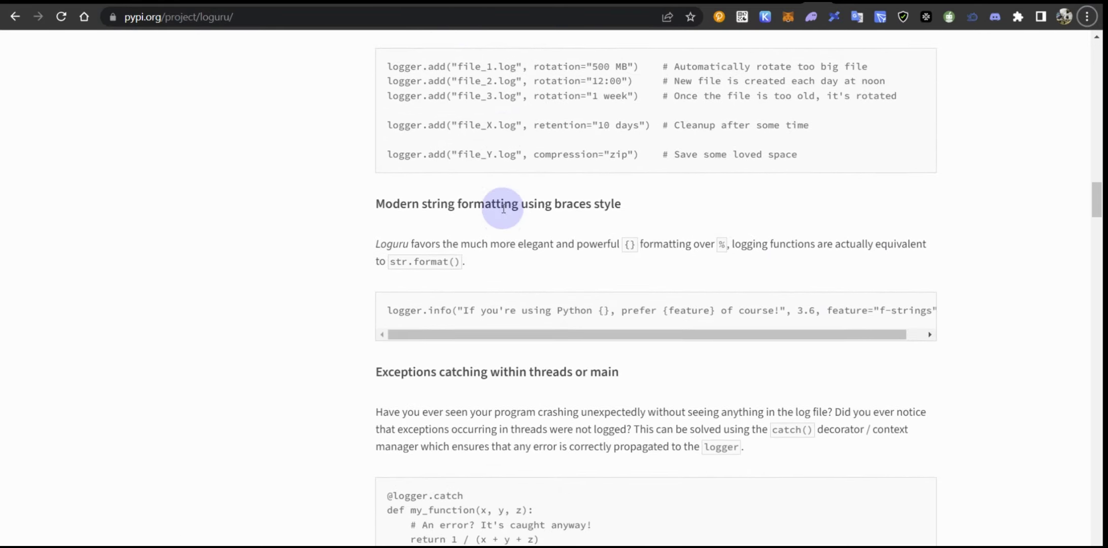
{"action": "scroll", "coordinate": [506, 210], "scroll_direction": "down", "scroll_amount": 20}
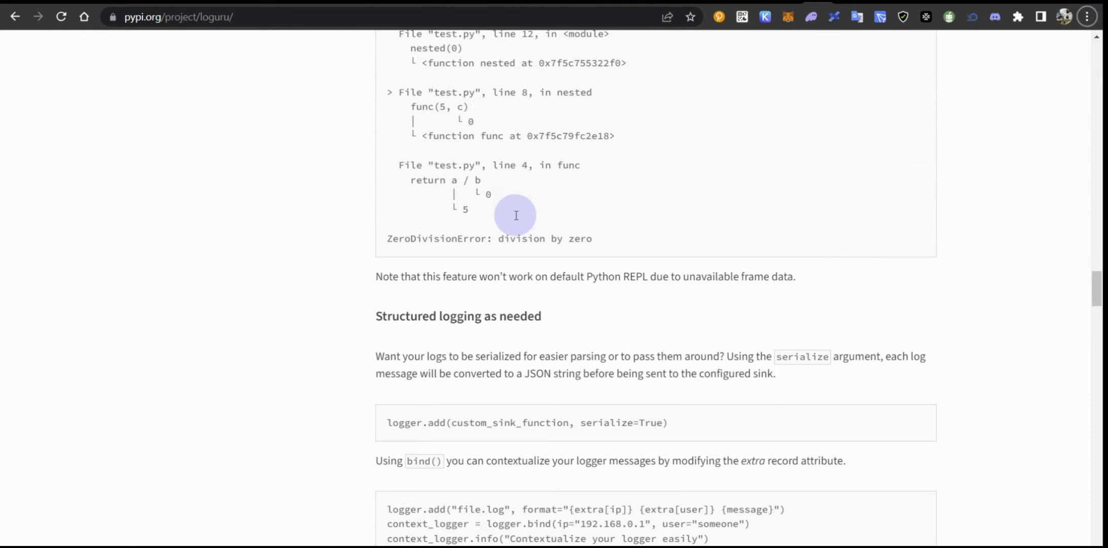
{"action": "scroll", "coordinate": [513, 219], "scroll_direction": "down", "scroll_amount": 20}
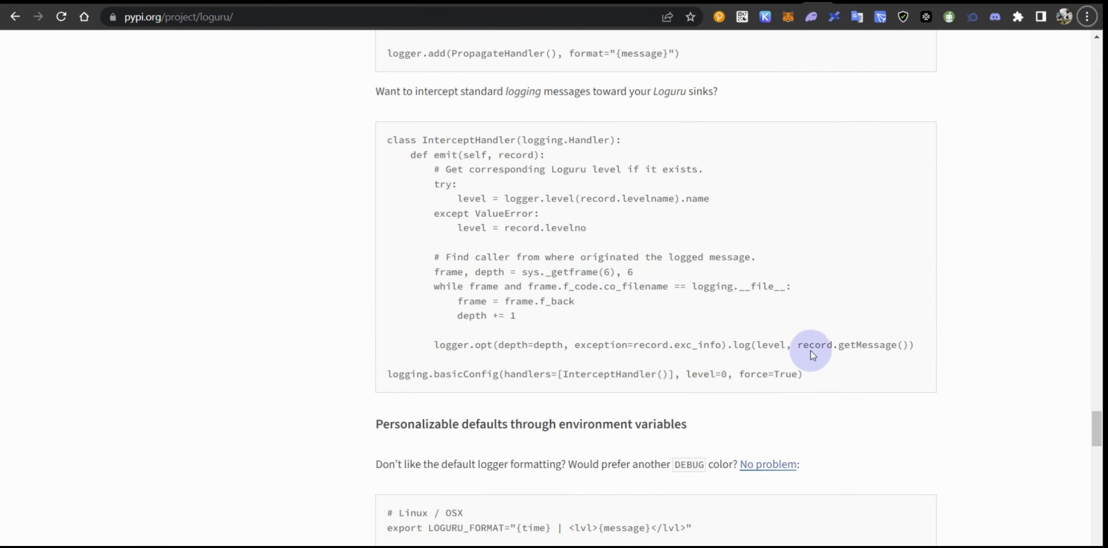
{"action": "left_click_drag", "start_coordinate": [1097, 468], "coordinate": [1097, 91]}
{"action": "scroll", "coordinate": [1097, 91], "scroll_direction": "up", "scroll_amount": 4}
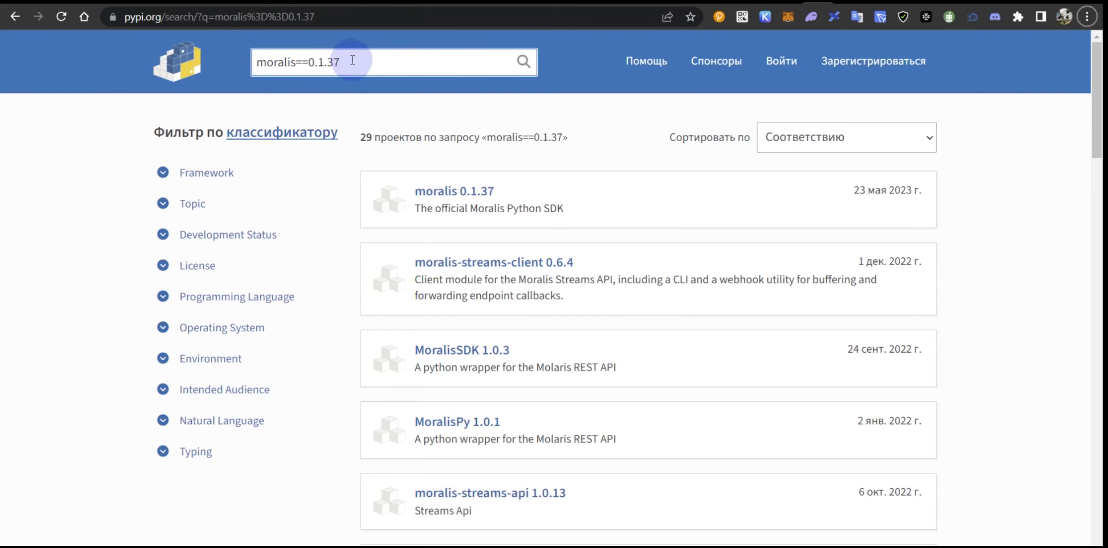
Open the moralis 0.1.37 project page from the search results and examine its description, metadata, features and quick start section.
{"action": "left_click", "coordinate": [439, 191]}
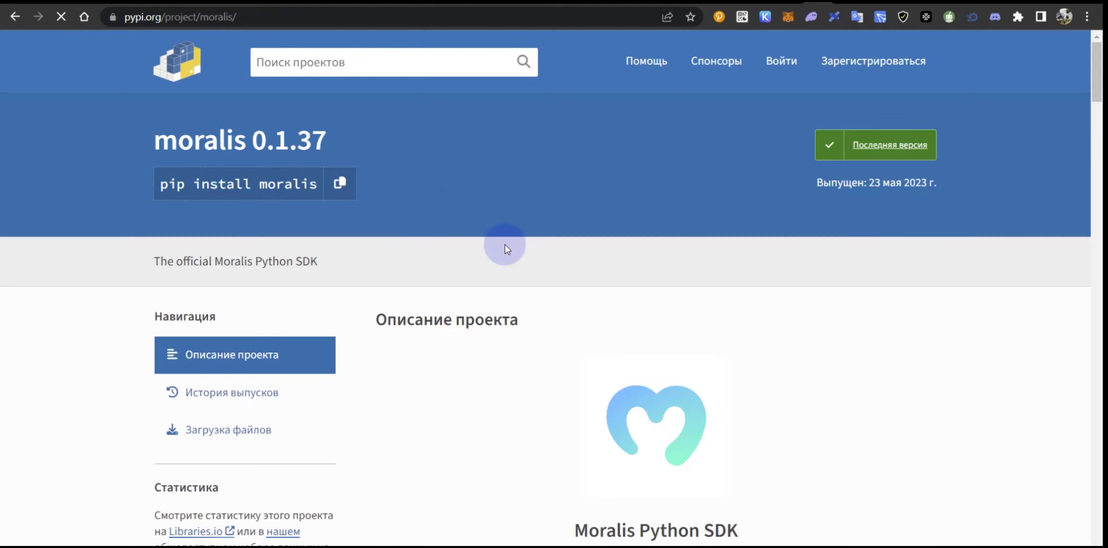
{"action": "scroll", "coordinate": [710, 320], "scroll_direction": "down", "scroll_amount": 3}
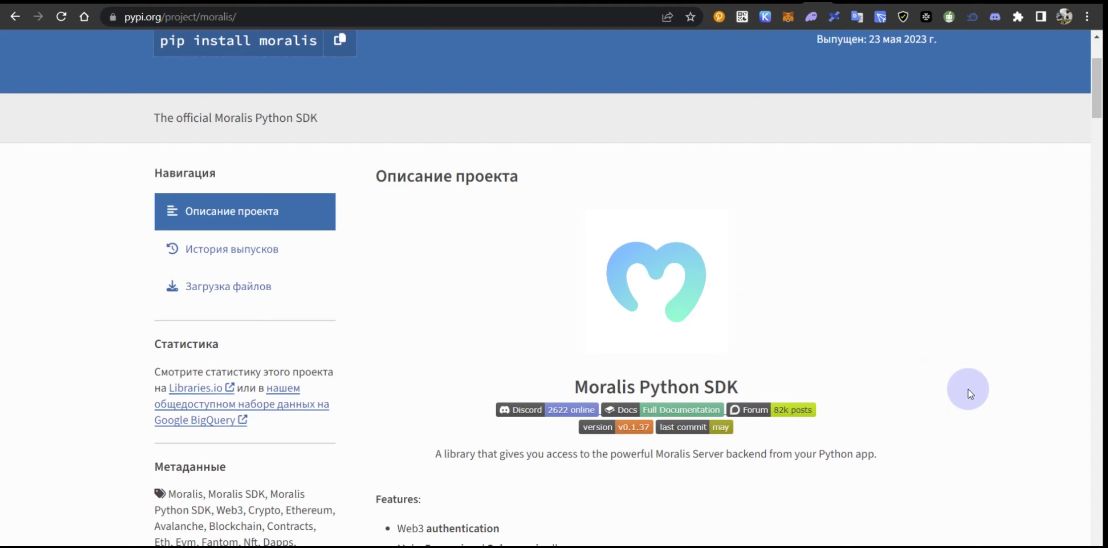
{"action": "scroll", "coordinate": [949, 391], "scroll_direction": "down", "scroll_amount": 3}
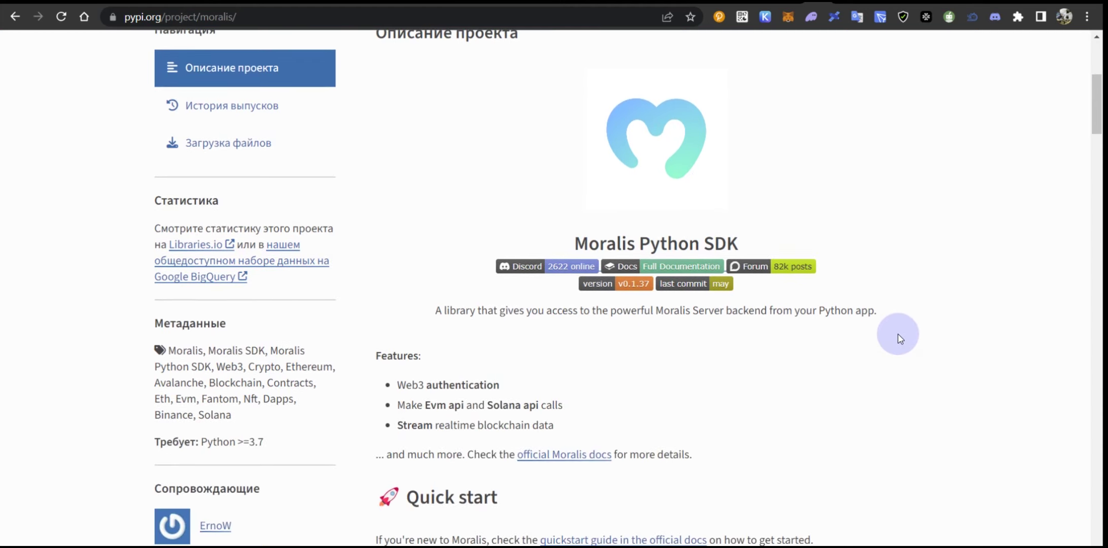
{"action": "scroll", "coordinate": [862, 325], "scroll_direction": "down", "scroll_amount": 1}
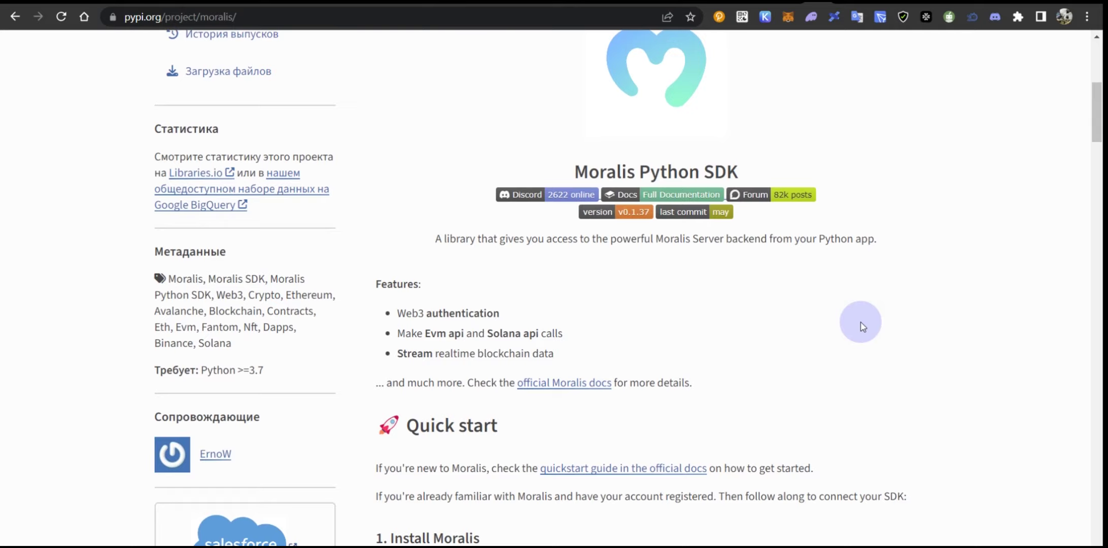
{"action": "scroll", "coordinate": [608, 213], "scroll_direction": "up", "scroll_amount": 3}
{"action": "scroll", "coordinate": [614, 274], "scroll_direction": "down", "scroll_amount": 2}
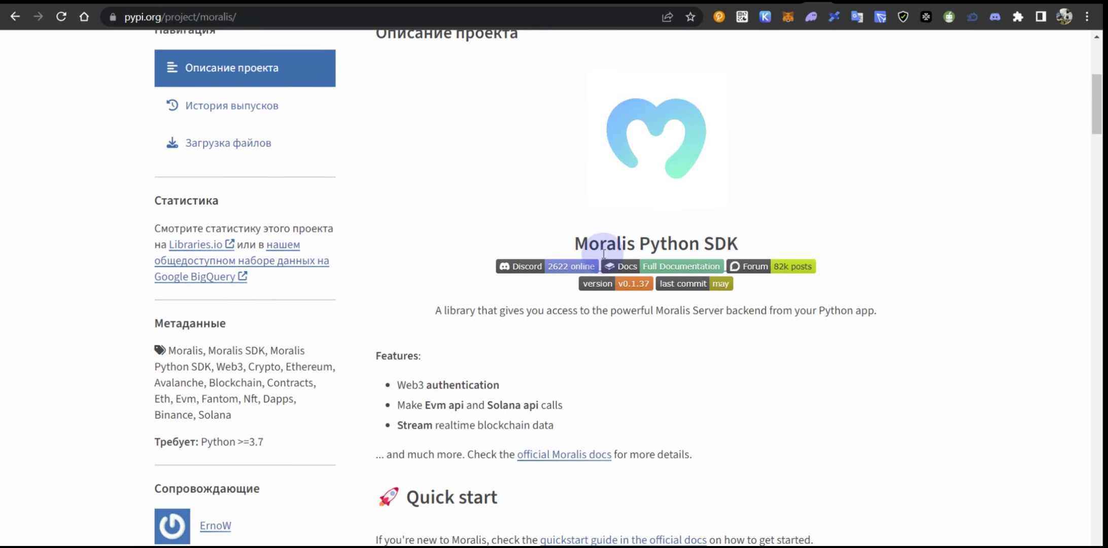
{"action": "scroll", "coordinate": [563, 299], "scroll_direction": "down", "scroll_amount": 2}
{"action": "scroll", "coordinate": [507, 216], "scroll_direction": "down", "scroll_amount": 2}
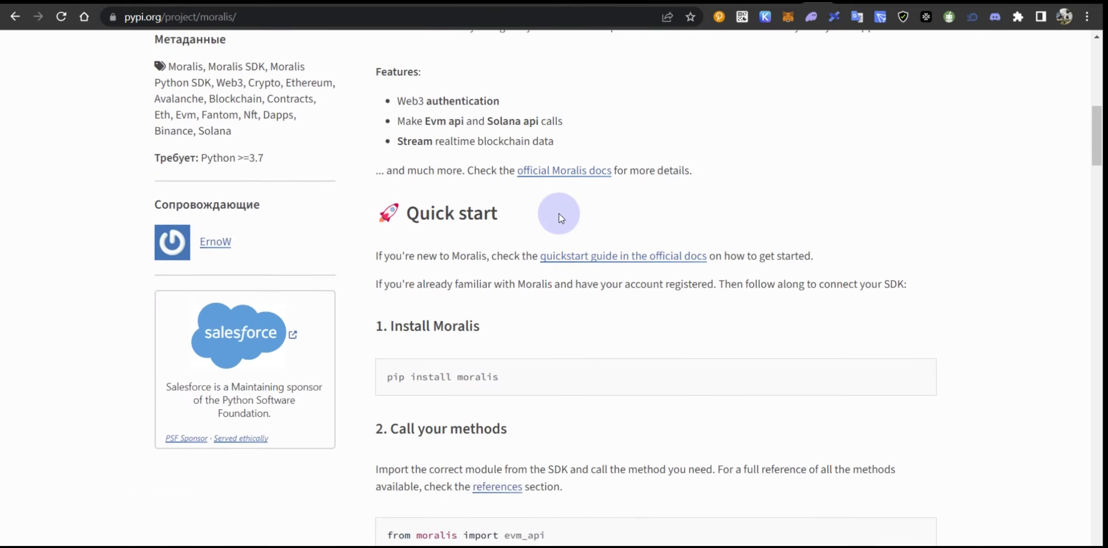
Examine the rest of the moralis project page, including its quick start code examples and API references.
{"action": "scroll", "coordinate": [622, 148], "scroll_direction": "up", "scroll_amount": 2}
{"action": "scroll", "coordinate": [666, 178], "scroll_direction": "down", "scroll_amount": 20}
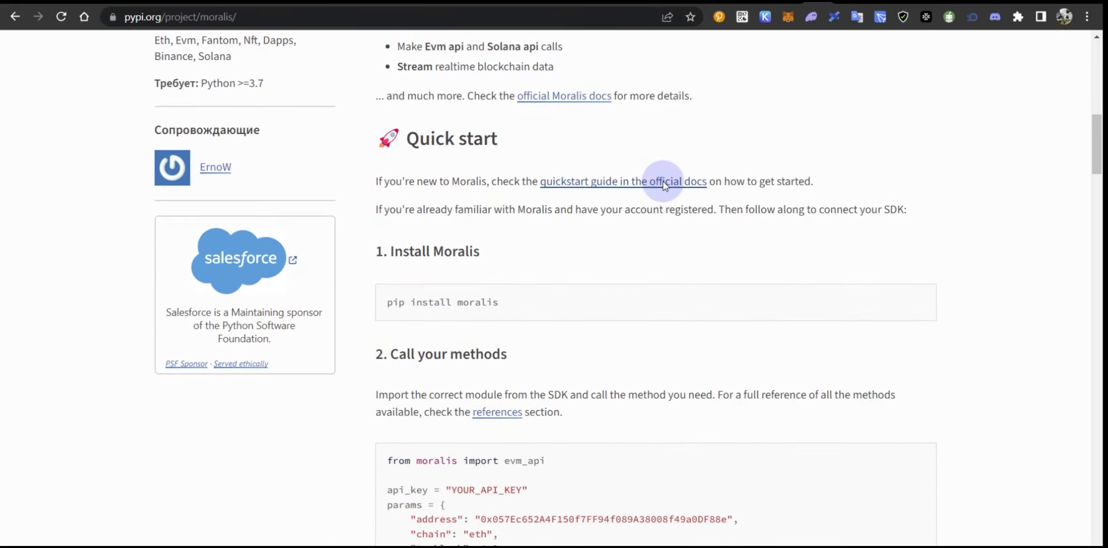
{"action": "scroll", "coordinate": [664, 213], "scroll_direction": "down", "scroll_amount": 15}
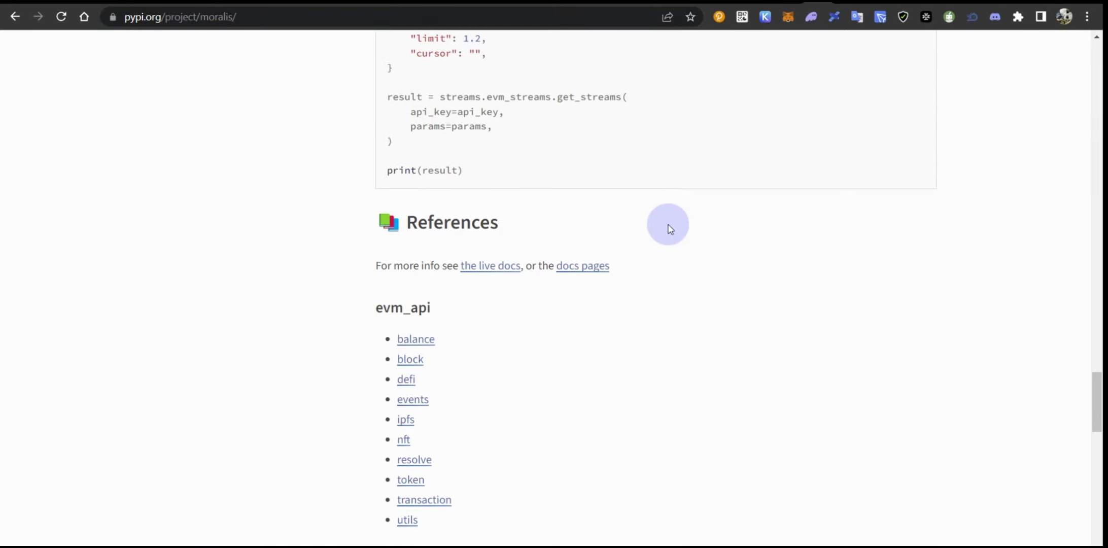
{"action": "scroll", "coordinate": [666, 226], "scroll_direction": "up", "scroll_amount": 20}
{"action": "scroll", "coordinate": [666, 226], "scroll_direction": "up", "scroll_amount": 15}
{"action": "scroll", "coordinate": [665, 234], "scroll_direction": "down", "scroll_amount": 6}
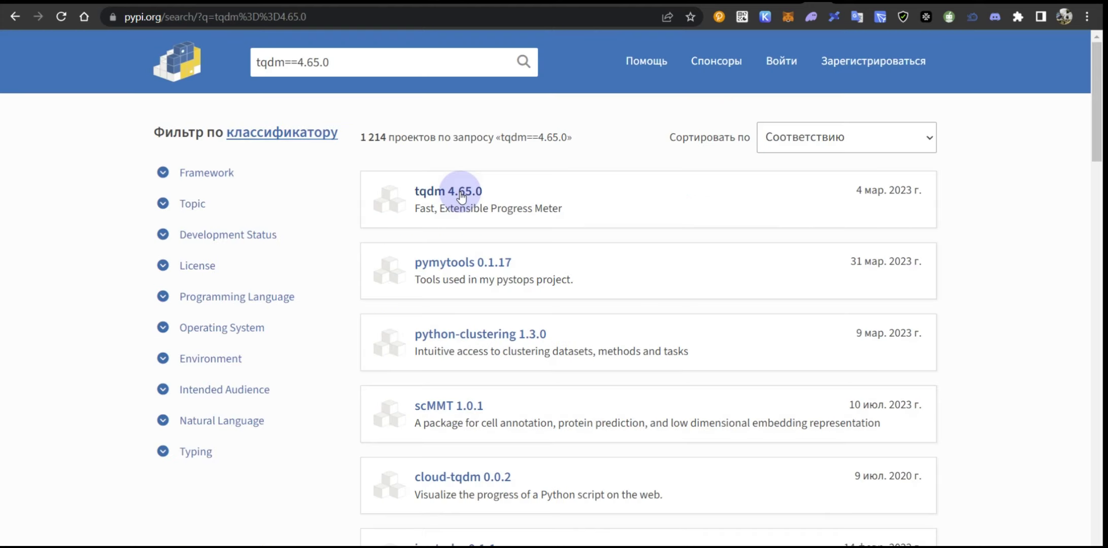
Open the tqdm 4.65.0 project page from the search results and examine its description, GitHub statistics, usage examples and classifiers.
{"action": "left_click", "coordinate": [460, 194]}
{"action": "scroll", "coordinate": [594, 299], "scroll_direction": "down", "scroll_amount": 12}
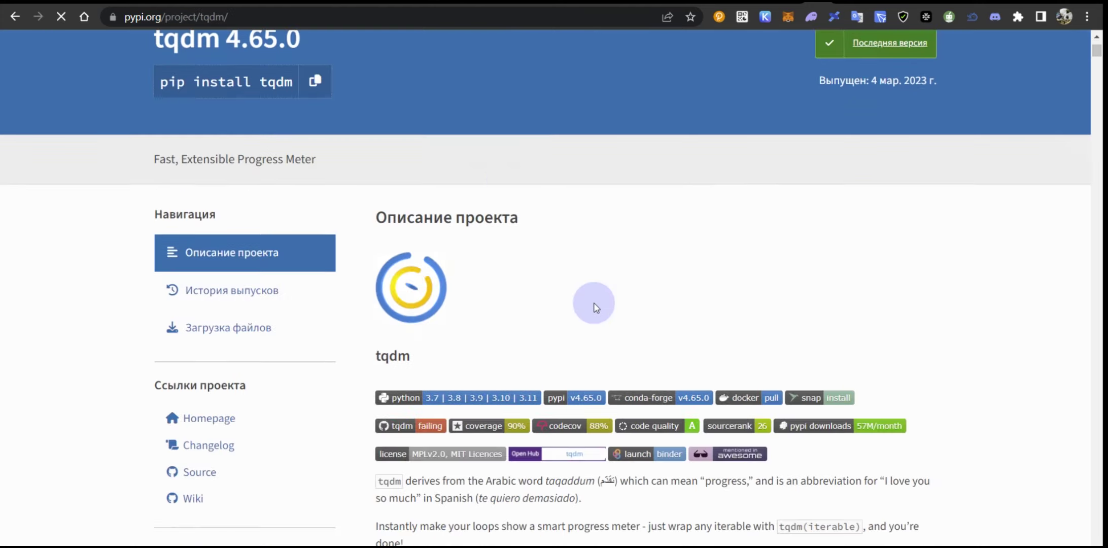
{"action": "scroll", "coordinate": [599, 276], "scroll_direction": "up", "scroll_amount": 9}
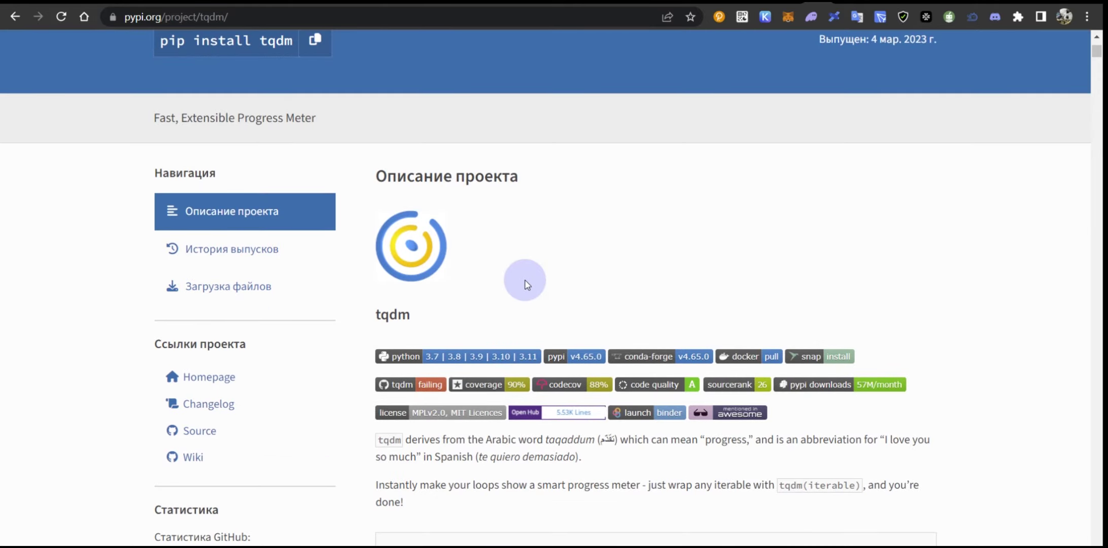
{"action": "scroll", "coordinate": [525, 284], "scroll_direction": "up", "scroll_amount": 3}
{"action": "scroll", "coordinate": [558, 304], "scroll_direction": "down", "scroll_amount": 3}
{"action": "scroll", "coordinate": [565, 306], "scroll_direction": "down", "scroll_amount": 1}
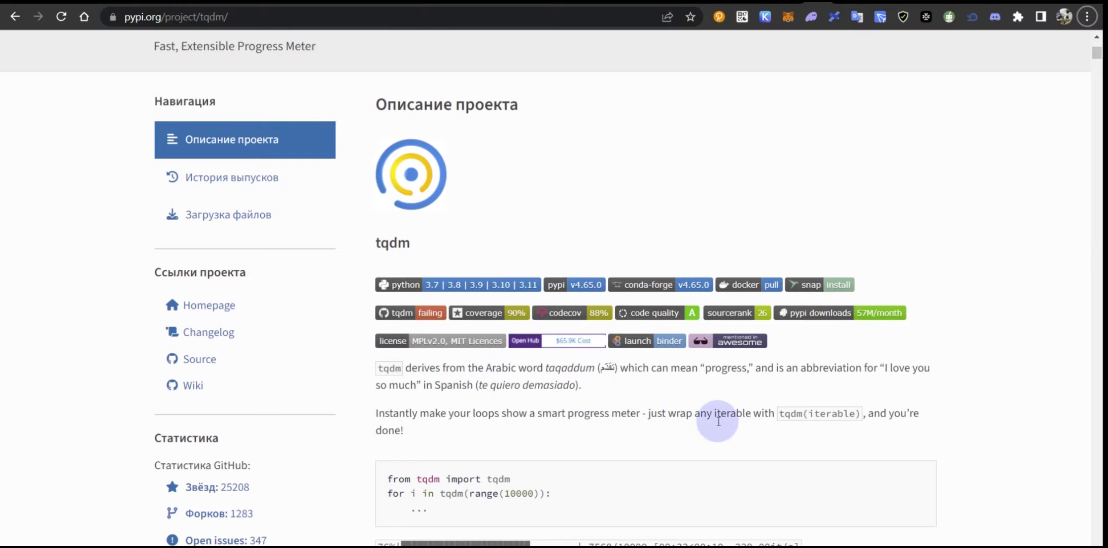
{"action": "scroll", "coordinate": [694, 415], "scroll_direction": "down", "scroll_amount": 2}
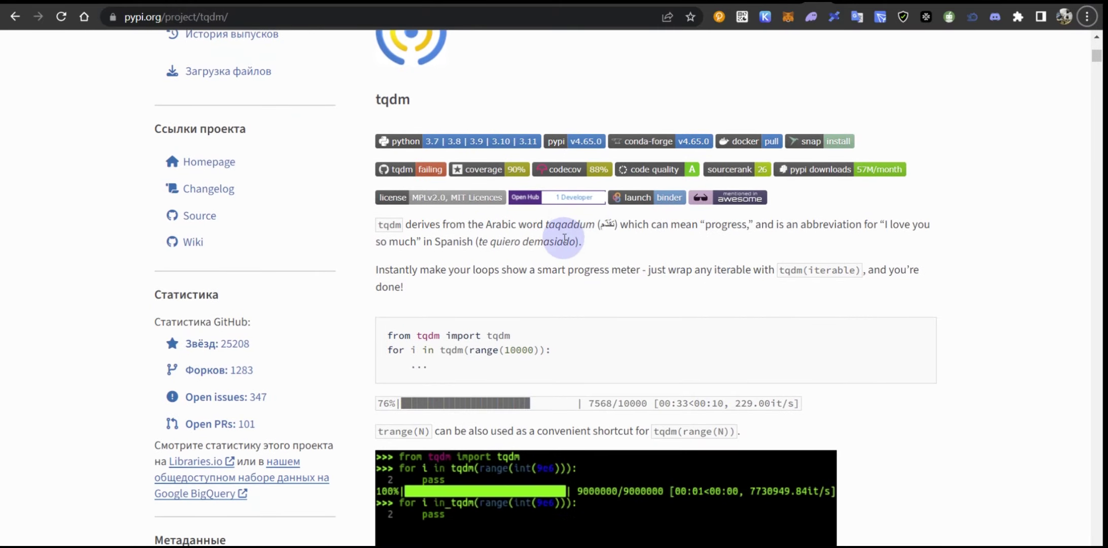
{"action": "scroll", "coordinate": [549, 253], "scroll_direction": "up", "scroll_amount": 3}
{"action": "scroll", "coordinate": [549, 257], "scroll_direction": "down", "scroll_amount": 5}
{"action": "scroll", "coordinate": [558, 261], "scroll_direction": "down", "scroll_amount": 20}
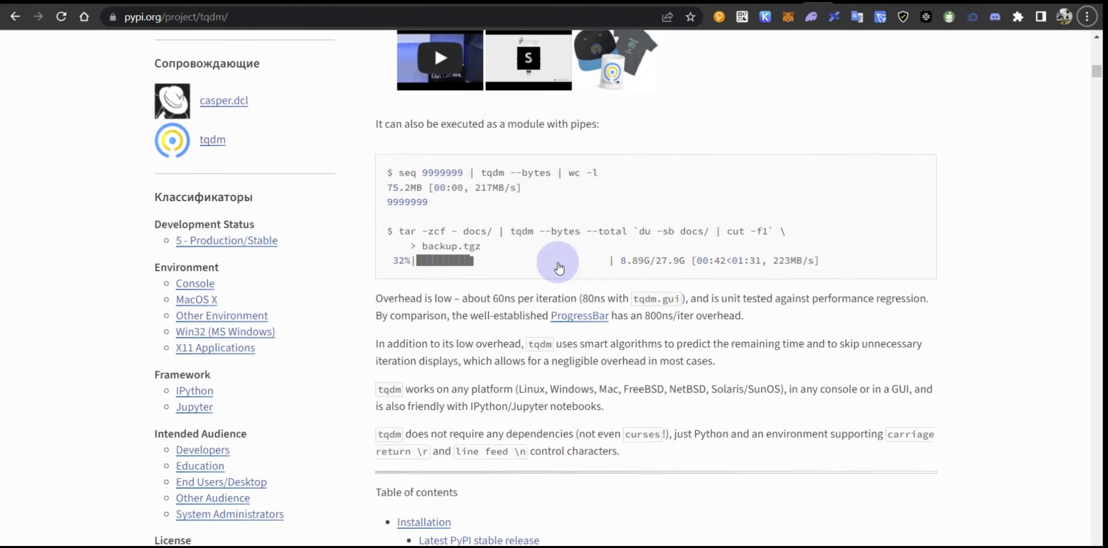
{"action": "scroll", "coordinate": [564, 275], "scroll_direction": "up", "scroll_amount": 20}
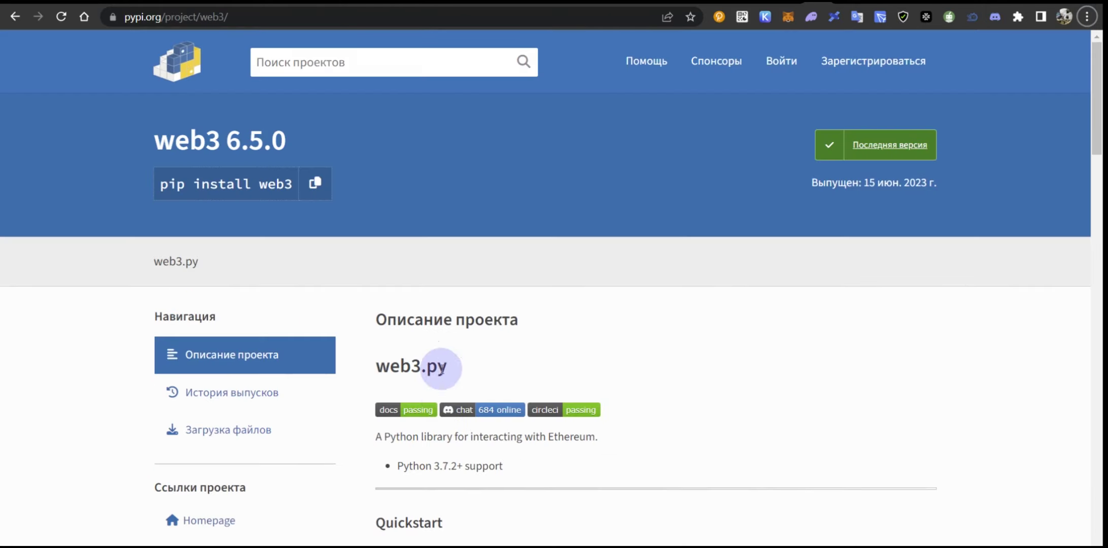
Examine the web3 6.5.0 project page, including its description, quickstart, documentation links and GitHub statistics.
{"action": "scroll", "coordinate": [431, 370], "scroll_direction": "down", "scroll_amount": 1}
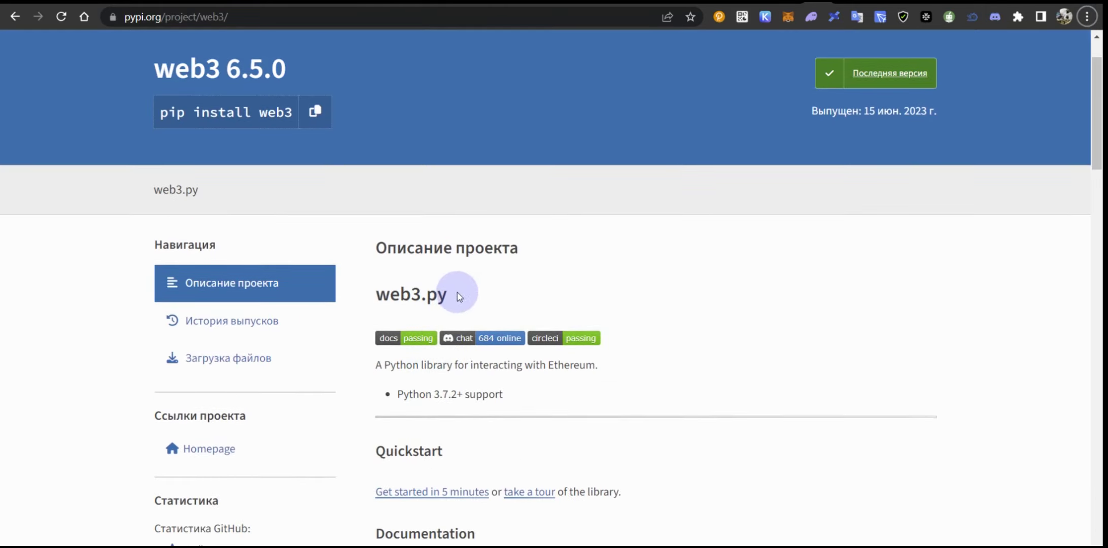
{"action": "scroll", "coordinate": [470, 289], "scroll_direction": "up", "scroll_amount": 1}
{"action": "scroll", "coordinate": [522, 286], "scroll_direction": "down", "scroll_amount": 5}
{"action": "scroll", "coordinate": [558, 281], "scroll_direction": "down", "scroll_amount": 7}
{"action": "scroll", "coordinate": [603, 279], "scroll_direction": "up", "scroll_amount": 6}
{"action": "scroll", "coordinate": [862, 295], "scroll_direction": "up", "scroll_amount": 5}
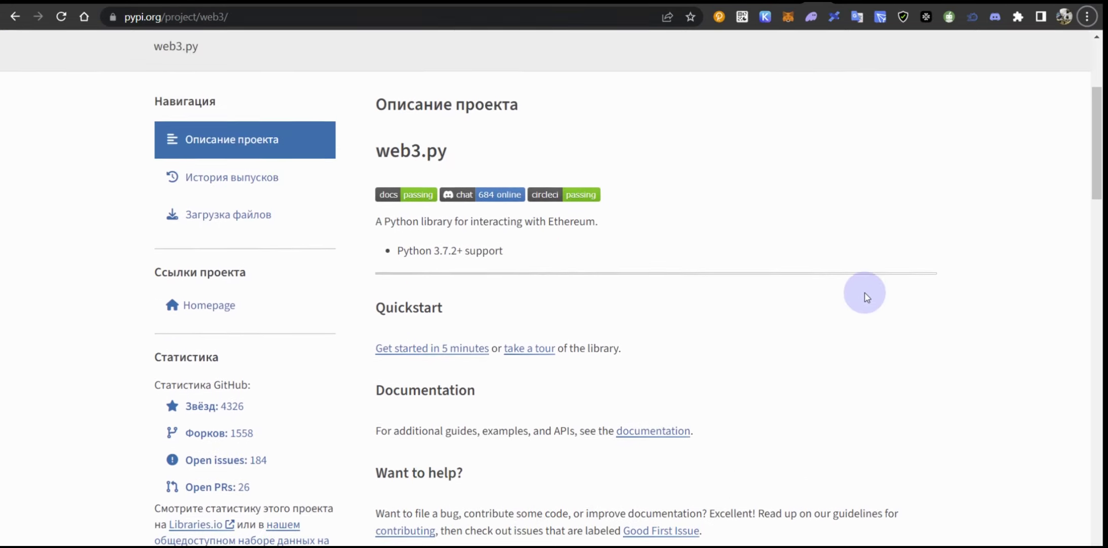
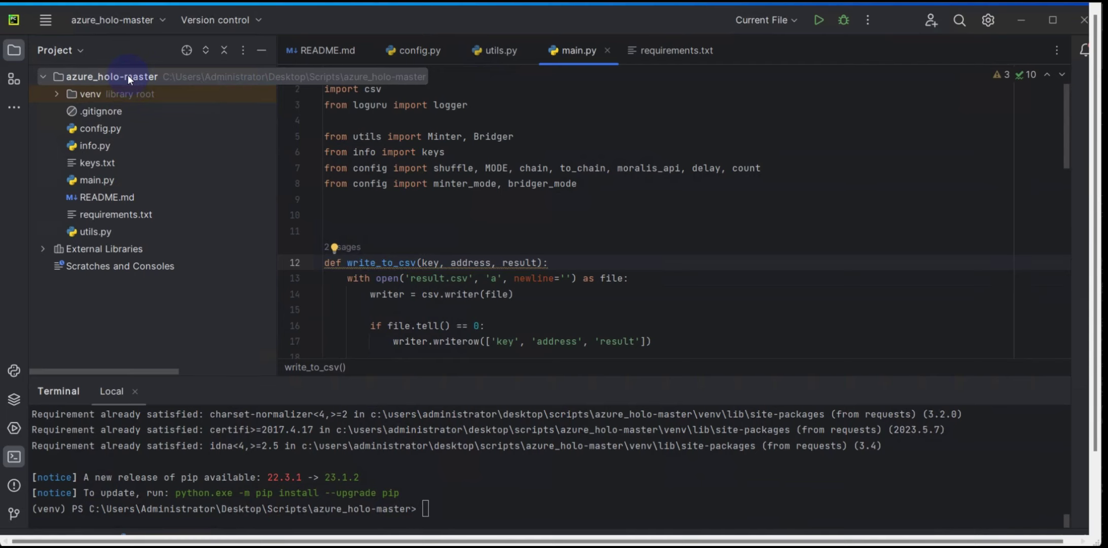
Search the files of the azure_holo-master directory for api.telegram and preview the matches in tqdm's telegram.py.
{"action": "right_click", "coordinate": [97, 77]}
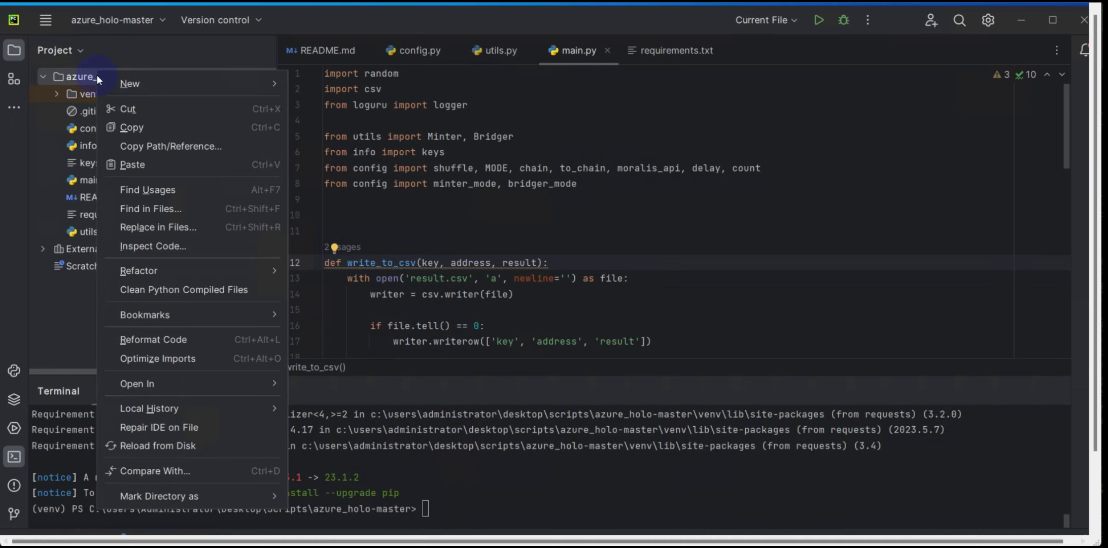
{"action": "left_click", "coordinate": [149, 209]}
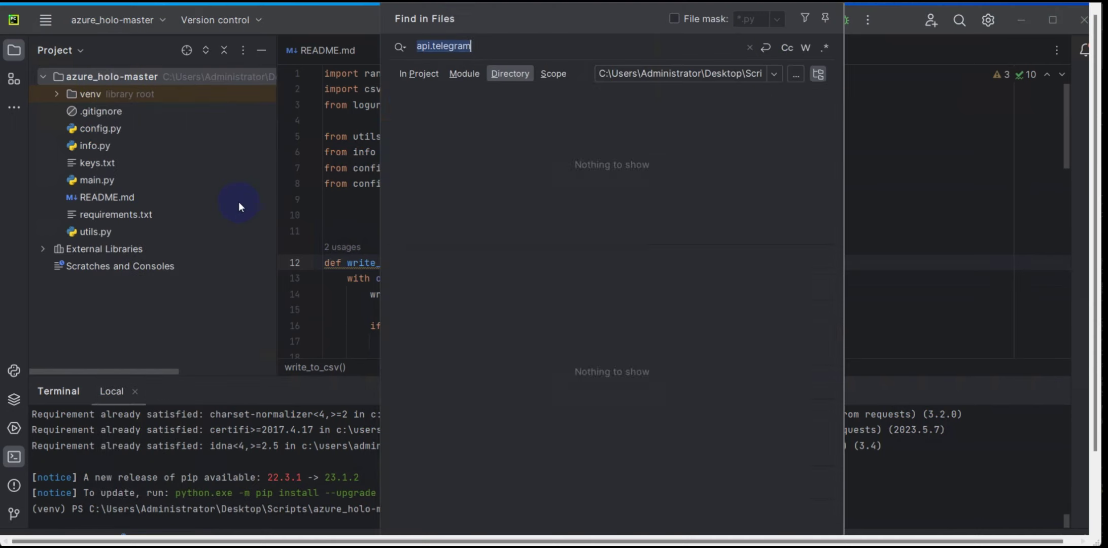
{"action": "left_click", "coordinate": [427, 45]}
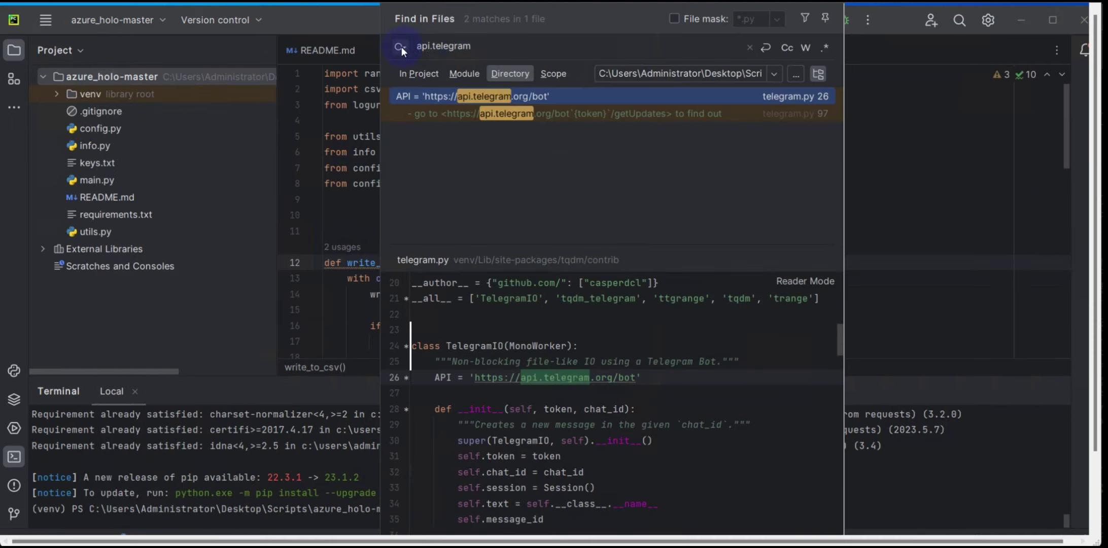
{"action": "left_click", "coordinate": [490, 47]}
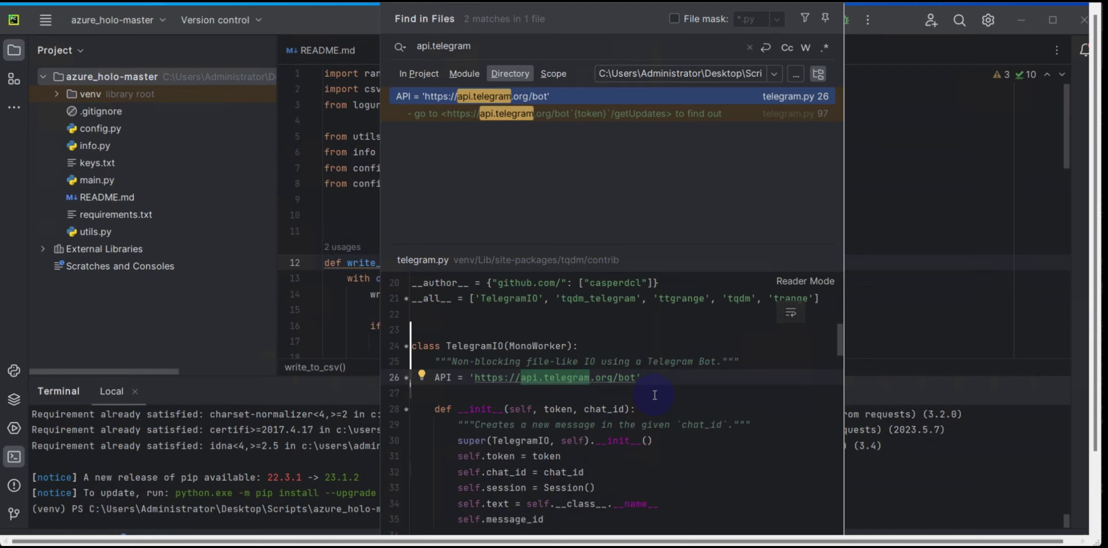
{"action": "left_click", "coordinate": [549, 113]}
{"action": "left_click", "coordinate": [536, 94]}
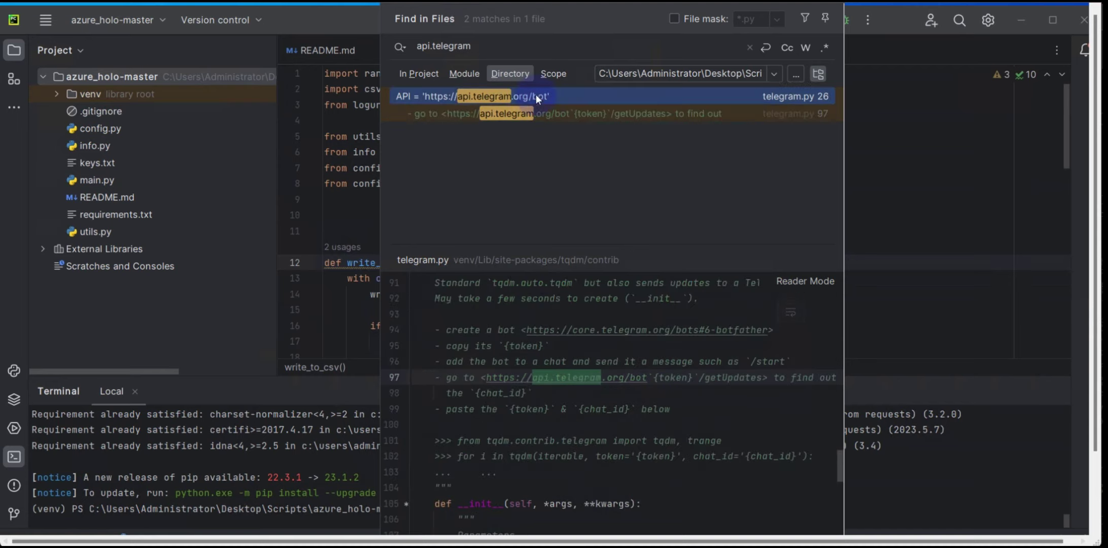
Examine the telegram.py code in the search preview, covering the TelegramIO class and the tqdm_telegram methods that use the bot token and chat ID.
{"action": "left_click", "coordinate": [636, 378]}
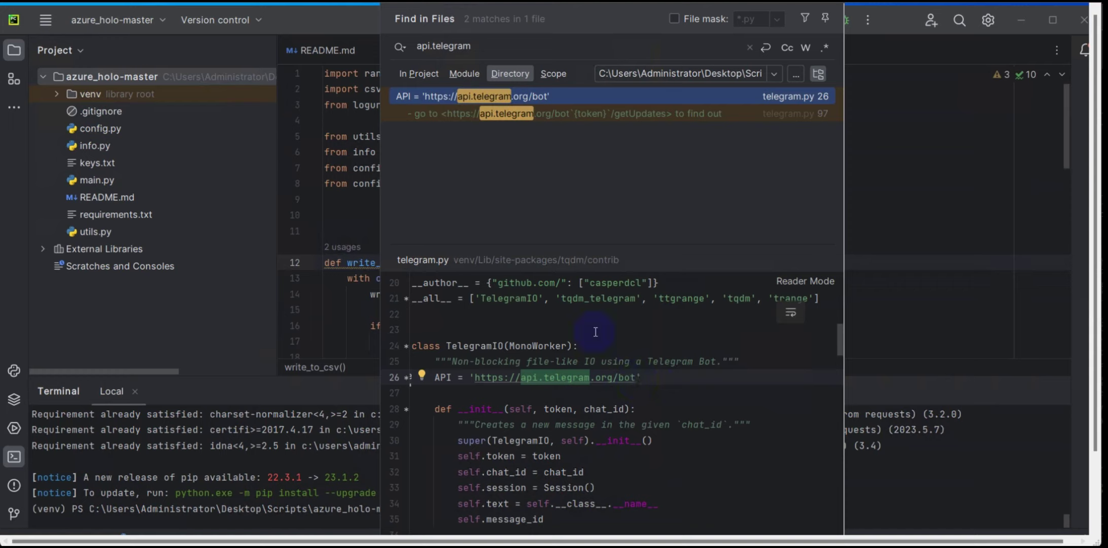
{"action": "scroll", "coordinate": [605, 385], "scroll_direction": "down", "scroll_amount": 3}
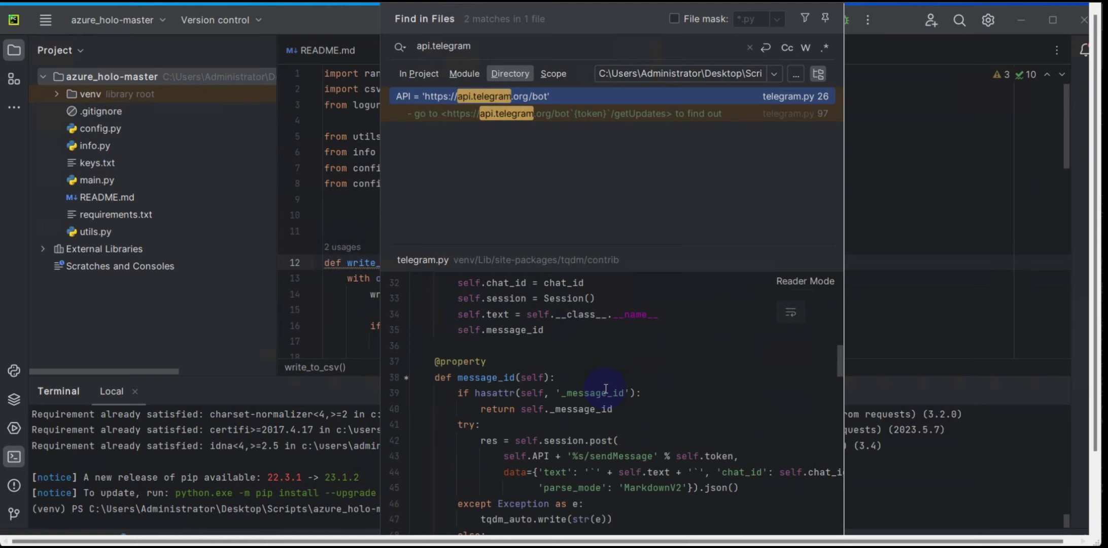
{"action": "scroll", "coordinate": [519, 352], "scroll_direction": "down", "scroll_amount": 15}
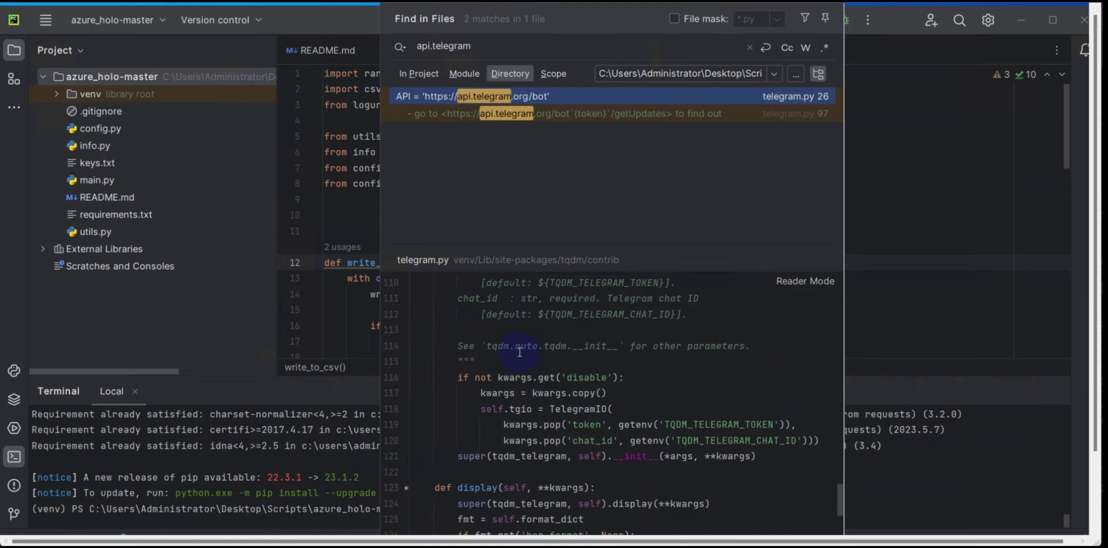
{"action": "scroll", "coordinate": [522, 356], "scroll_direction": "down", "scroll_amount": 4}
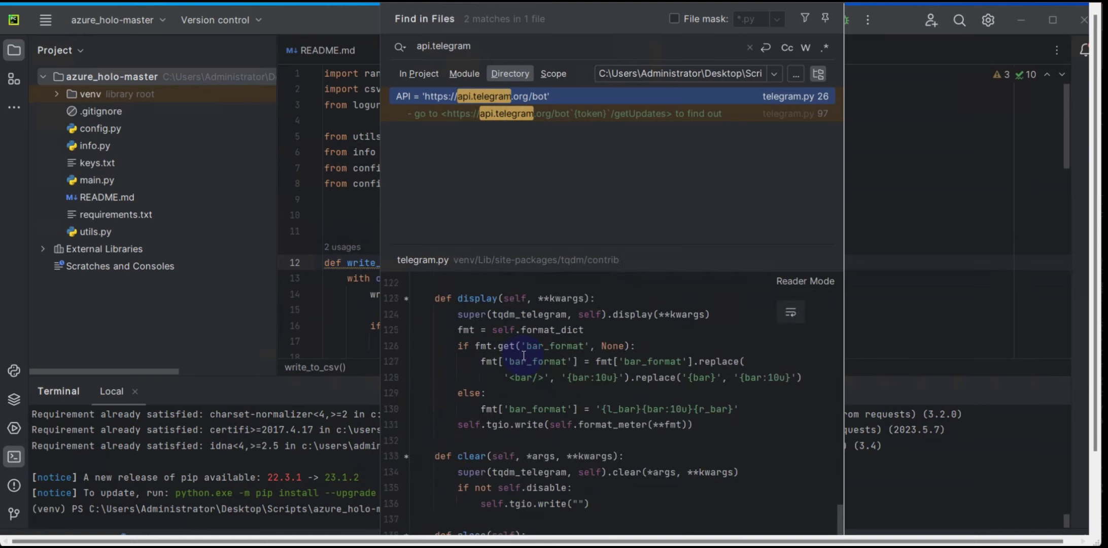
{"action": "mouse_move", "coordinate": [527, 365]}
{"action": "scroll", "coordinate": [670, 472], "scroll_direction": "down", "scroll_amount": 3}
{"action": "scroll", "coordinate": [670, 473], "scroll_direction": "down", "scroll_amount": 3}
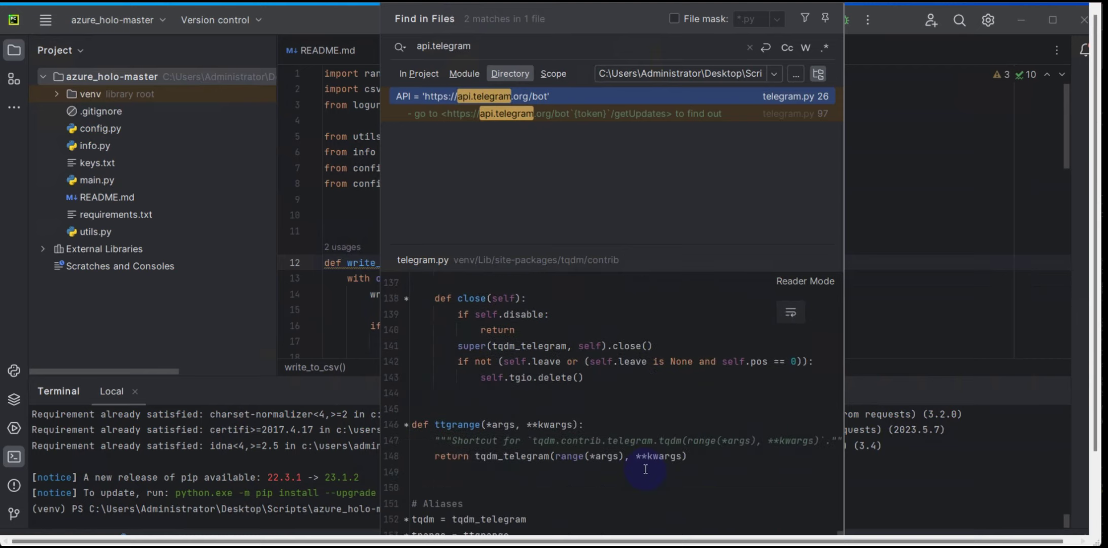
{"action": "scroll", "coordinate": [511, 350], "scroll_direction": "down", "scroll_amount": 1}
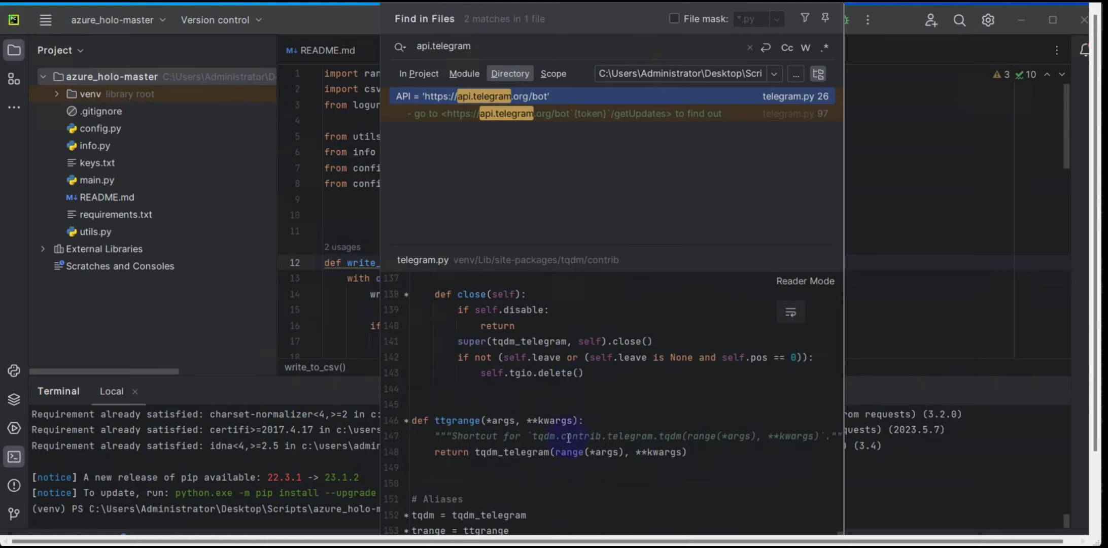
{"action": "scroll", "coordinate": [561, 482], "scroll_direction": "up", "scroll_amount": 5}
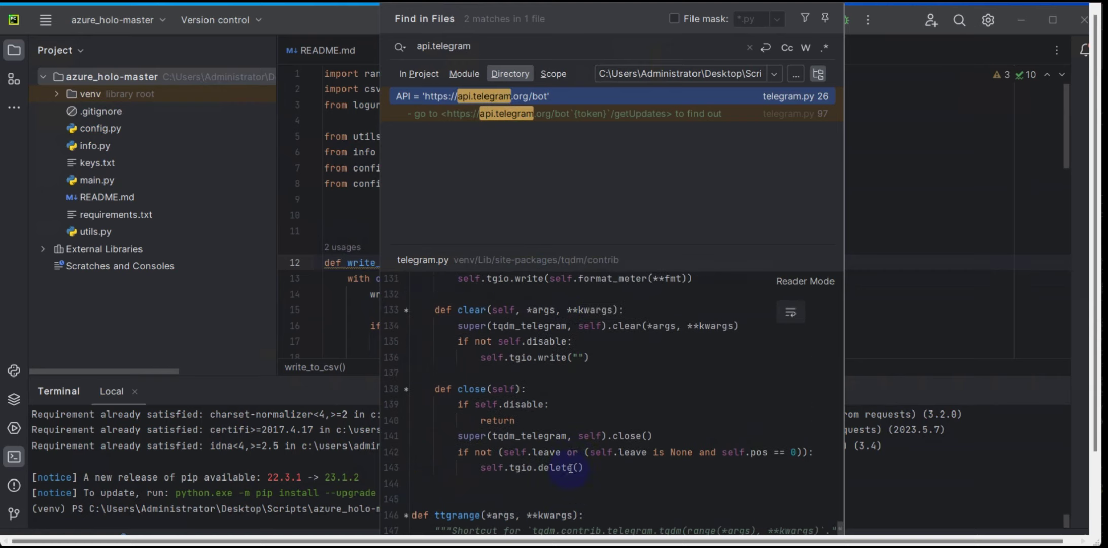
{"action": "mouse_move", "coordinate": [576, 446]}
{"action": "scroll", "coordinate": [502, 360], "scroll_direction": "up", "scroll_amount": 3}
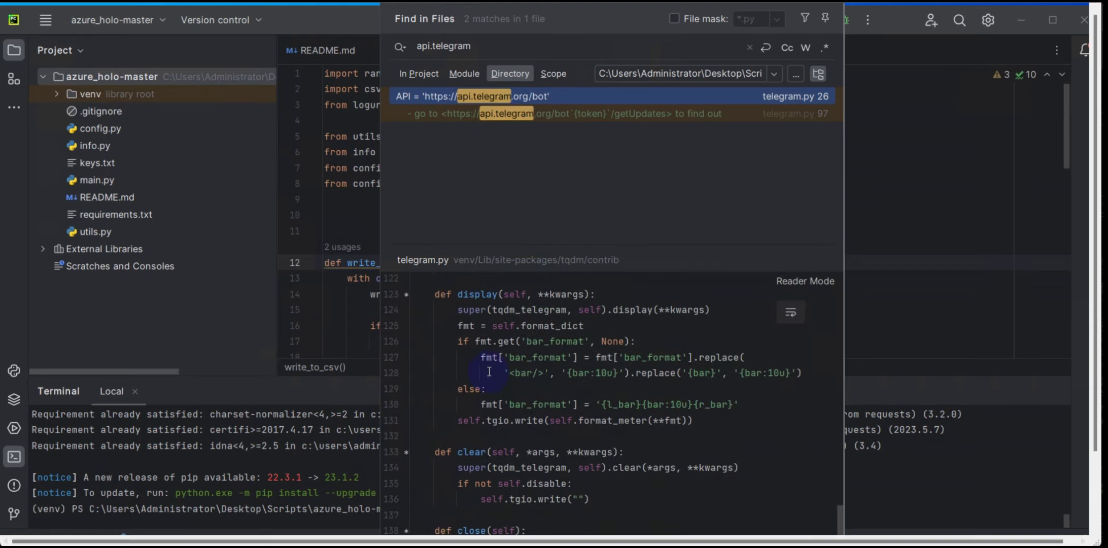
{"action": "scroll", "coordinate": [501, 360], "scroll_direction": "up", "scroll_amount": 9}
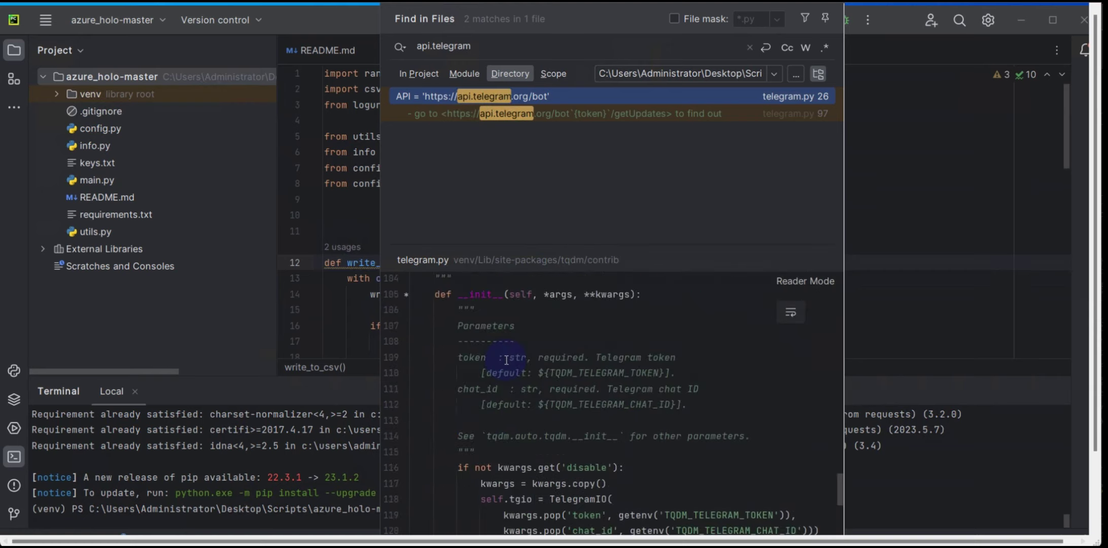
{"action": "scroll", "coordinate": [507, 358], "scroll_direction": "up", "scroll_amount": 20}
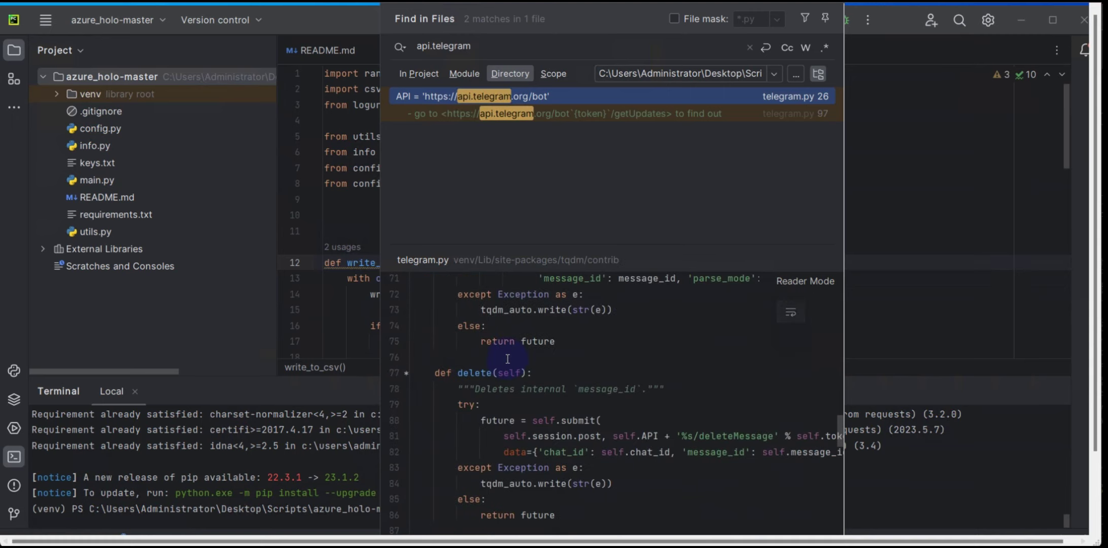
Switch to Telegram Web in the browser and look through the channel list in the dev folder.
{"action": "key", "text": "alt+Tab"}
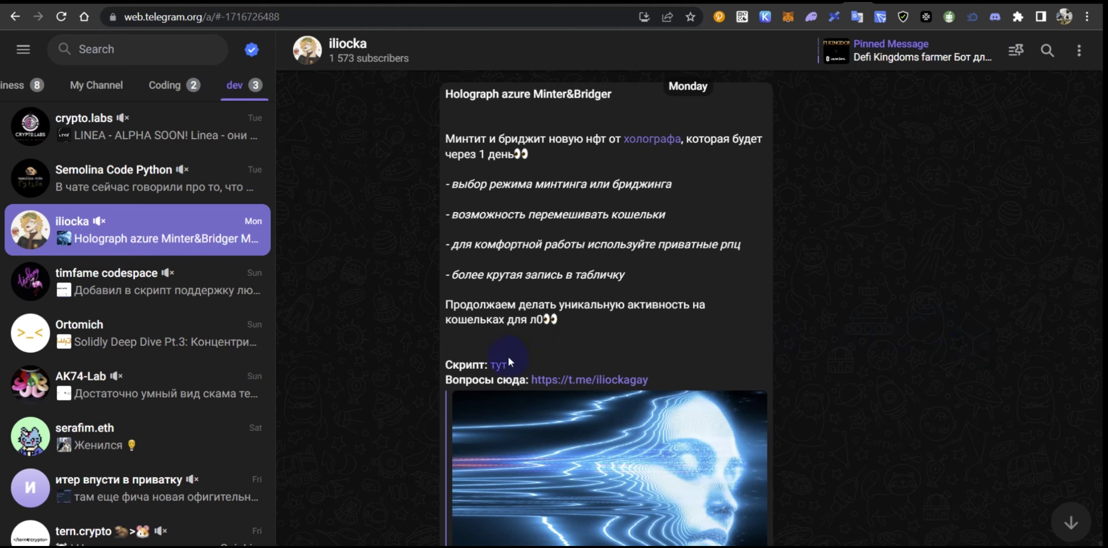
{"action": "scroll", "coordinate": [149, 153], "scroll_direction": "up", "scroll_amount": 4}
{"action": "left_click", "coordinate": [138, 178]}
{"action": "scroll", "coordinate": [132, 172], "scroll_direction": "up", "scroll_amount": 7}
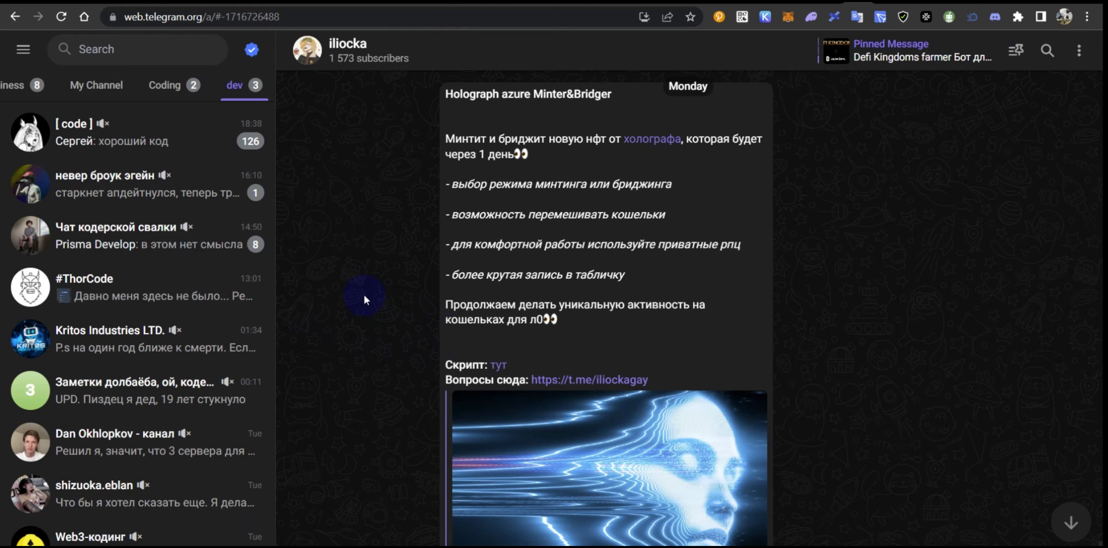
{"action": "scroll", "coordinate": [480, 255], "scroll_direction": "down", "scroll_amount": 3}
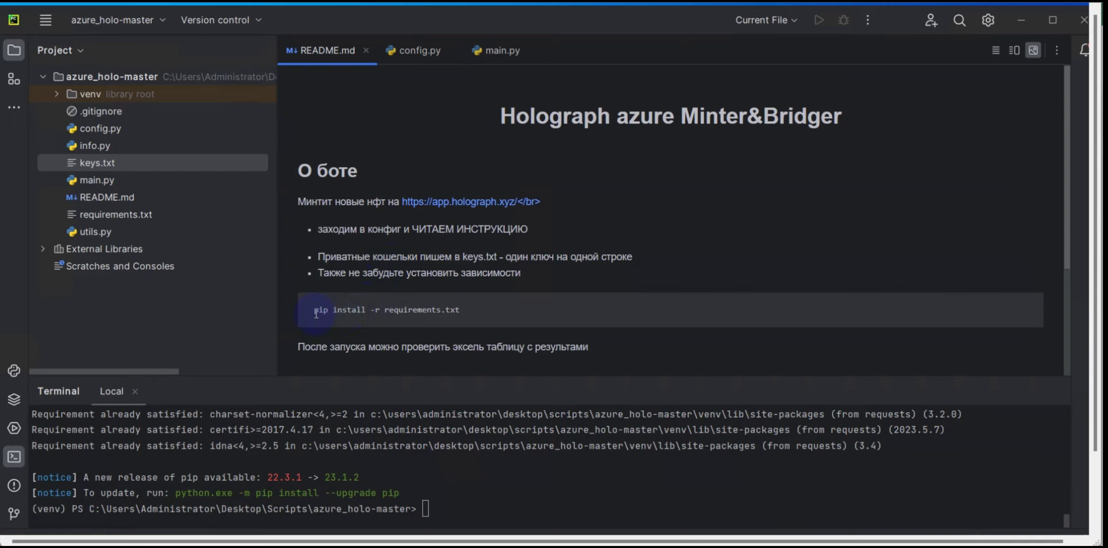
Examine the README.md instructions in PyCharm on the config, keys.txt and the dependency install command, glancing at config.py in between.
{"action": "left_click_drag", "start_coordinate": [460, 311], "coordinate": [368, 316]}
{"action": "scroll", "coordinate": [368, 316], "scroll_direction": "down", "scroll_amount": 1}
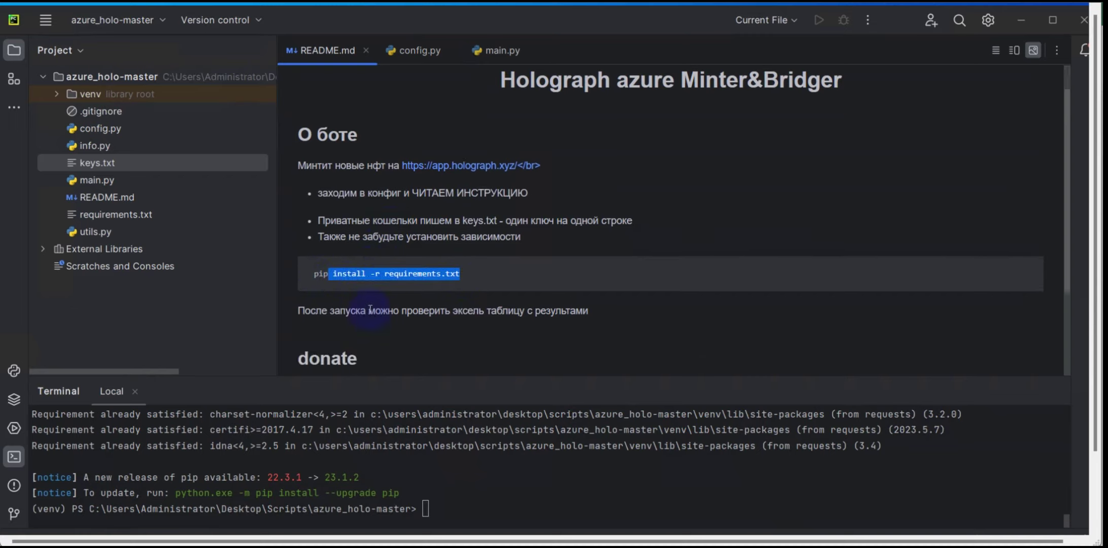
{"action": "left_click", "coordinate": [408, 52]}
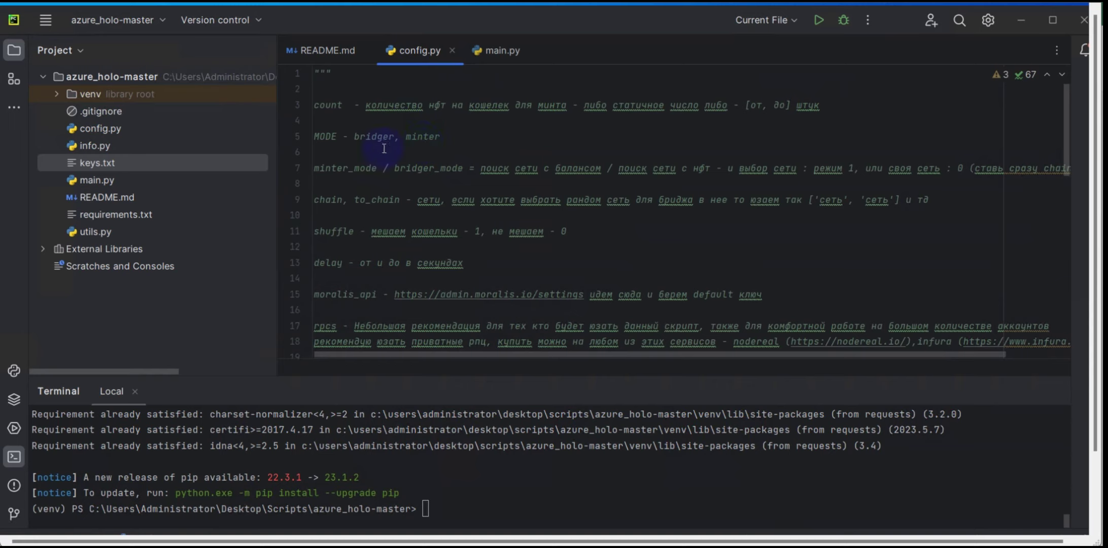
{"action": "left_click", "coordinate": [324, 53]}
{"action": "scroll", "coordinate": [406, 202], "scroll_direction": "down", "scroll_amount": 1}
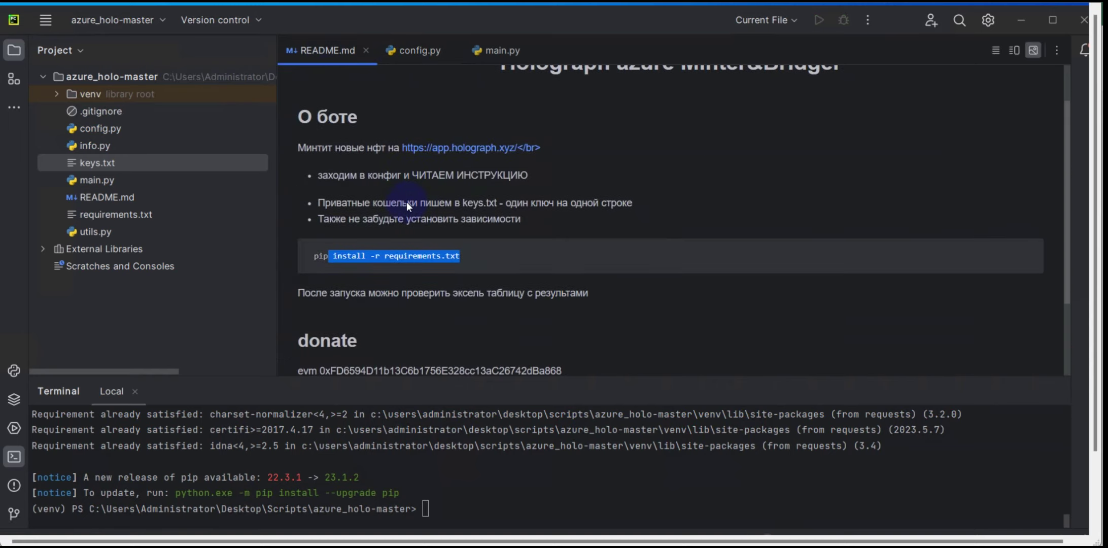
{"action": "scroll", "coordinate": [413, 146], "scroll_direction": "up", "scroll_amount": 1}
Examine the parameter instructions in config.py together with the count value and its range comment.
{"action": "left_click", "coordinate": [408, 50]}
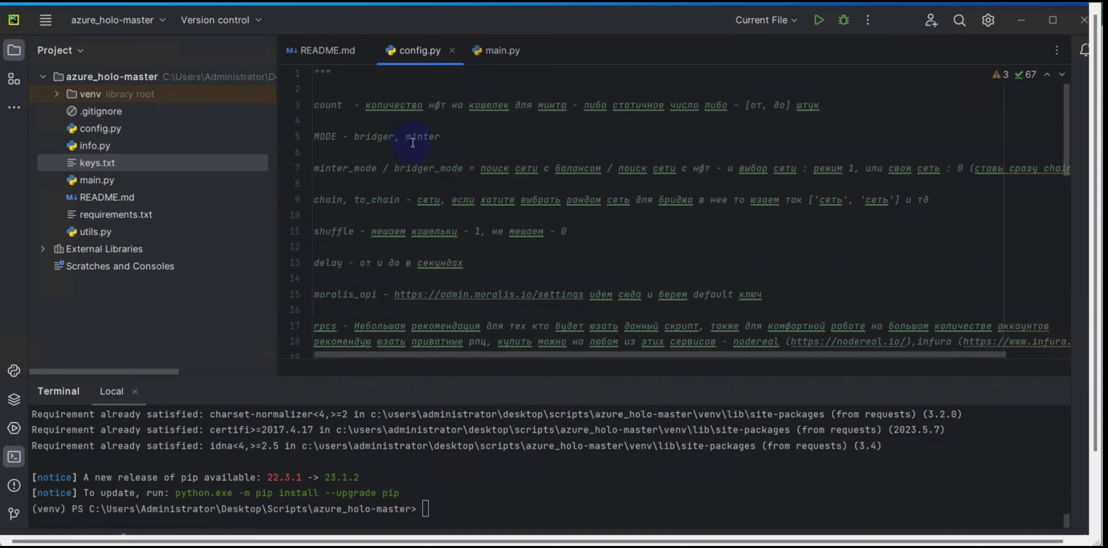
{"action": "scroll", "coordinate": [405, 148], "scroll_direction": "down", "scroll_amount": 2}
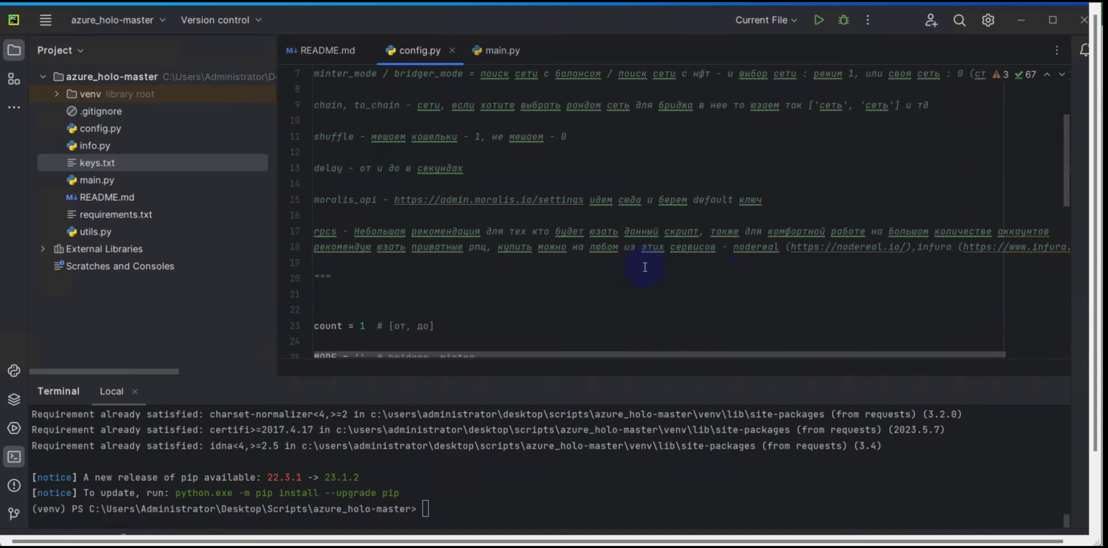
{"action": "scroll", "coordinate": [644, 267], "scroll_direction": "up", "scroll_amount": 2}
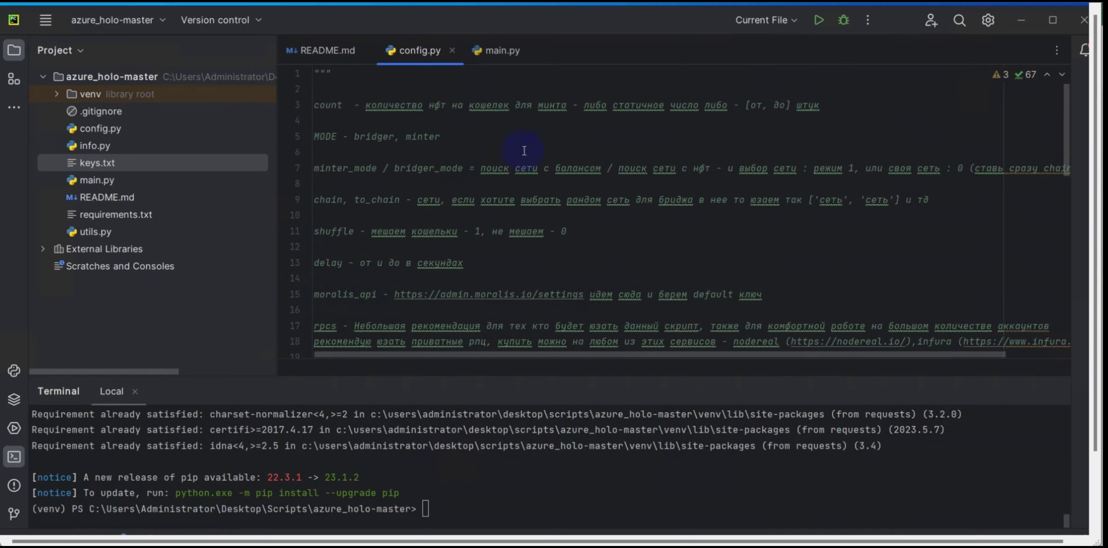
{"action": "scroll", "coordinate": [379, 140], "scroll_direction": "down", "scroll_amount": 5}
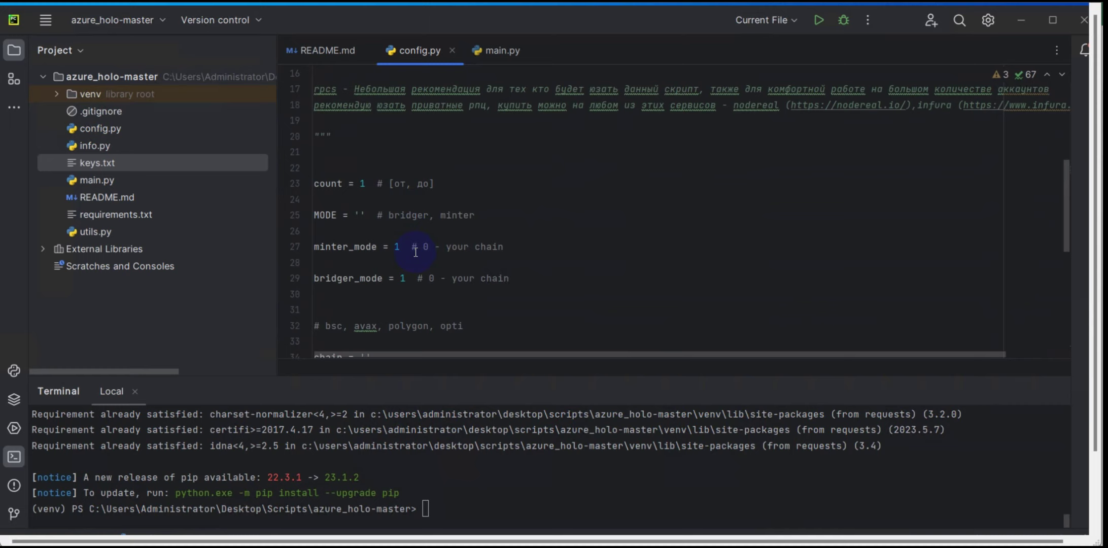
{"action": "left_click", "coordinate": [413, 246]}
{"action": "scroll", "coordinate": [464, 202], "scroll_direction": "up", "scroll_amount": 5}
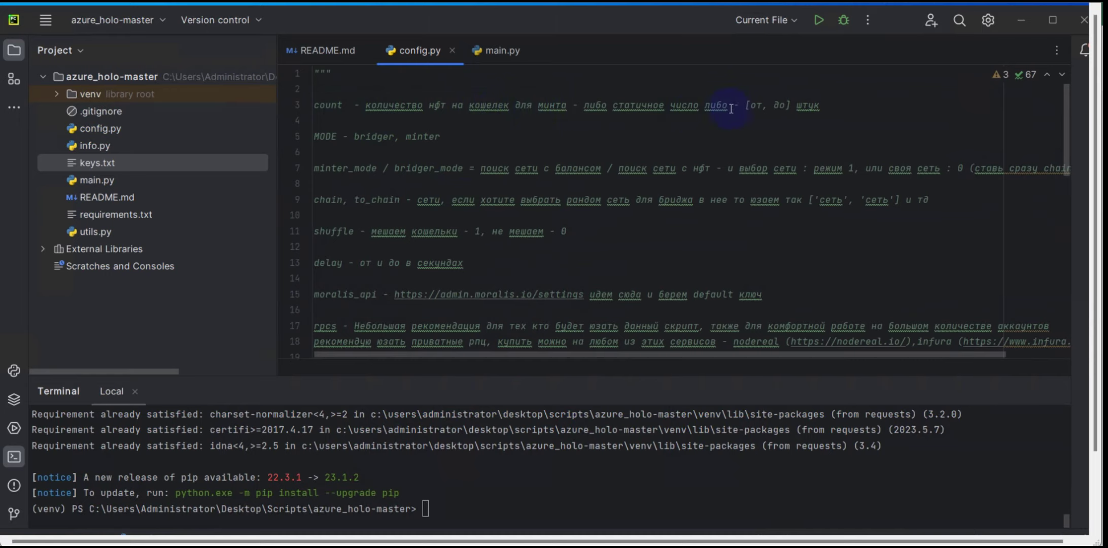
{"action": "scroll", "coordinate": [546, 258], "scroll_direction": "down", "scroll_amount": 5}
{"action": "scroll", "coordinate": [487, 260], "scroll_direction": "up", "scroll_amount": 2}
{"action": "left_click", "coordinate": [361, 278]}
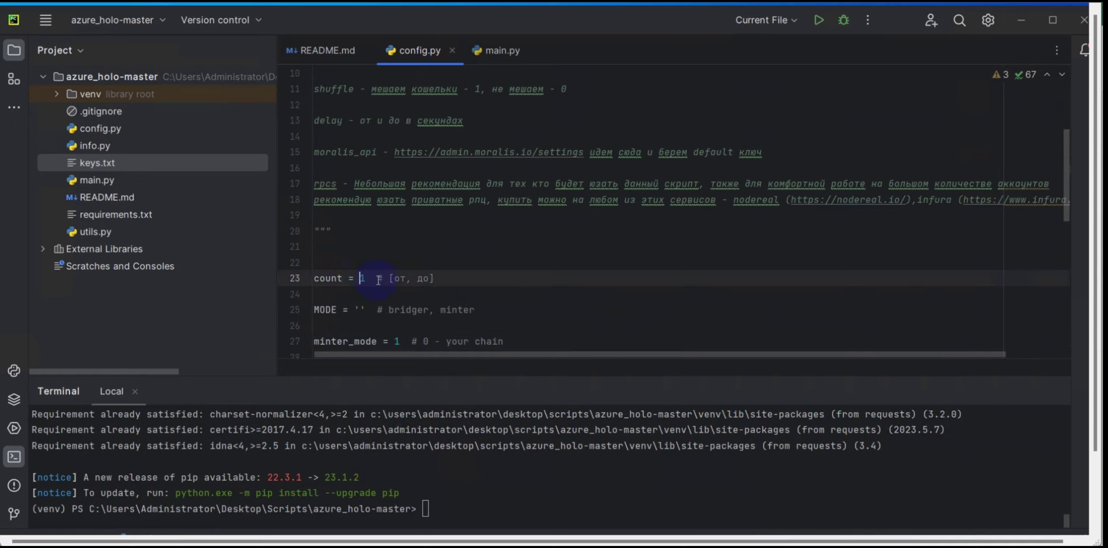
{"action": "key", "text": "shift+Right"}
{"action": "left_click_drag", "start_coordinate": [379, 280], "coordinate": [457, 282]}
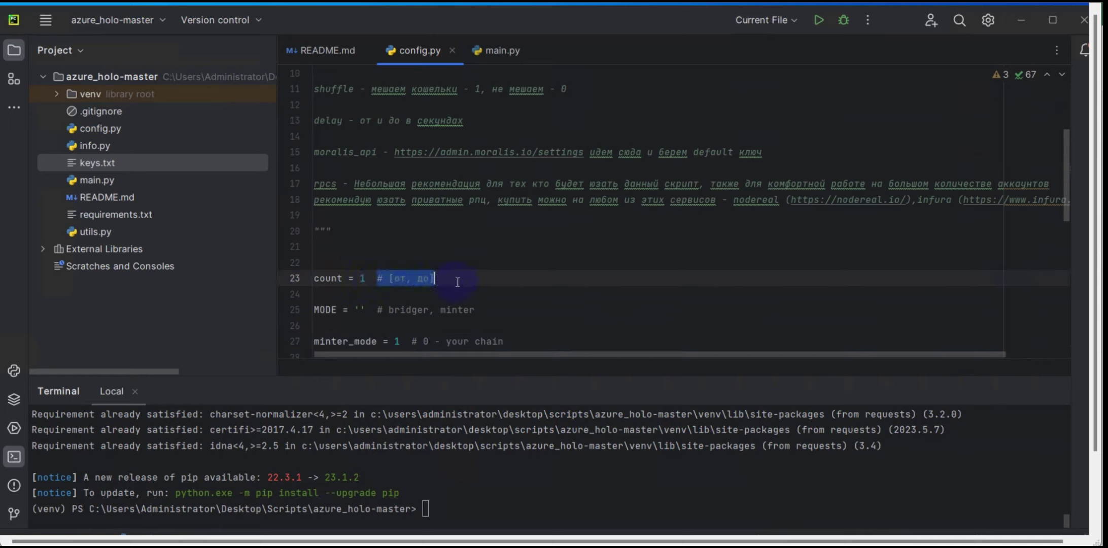
{"action": "left_click", "coordinate": [457, 282]}
{"action": "left_click", "coordinate": [367, 280]}
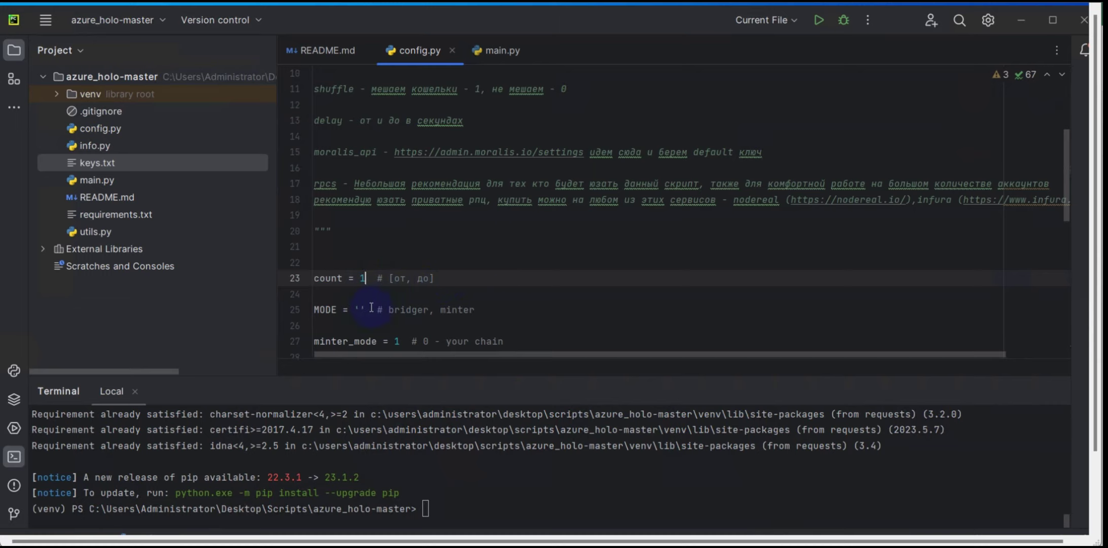
Check the MODE description in config.py and set MODE to 'minter'.
{"action": "scroll", "coordinate": [375, 284], "scroll_direction": "up", "scroll_amount": 3}
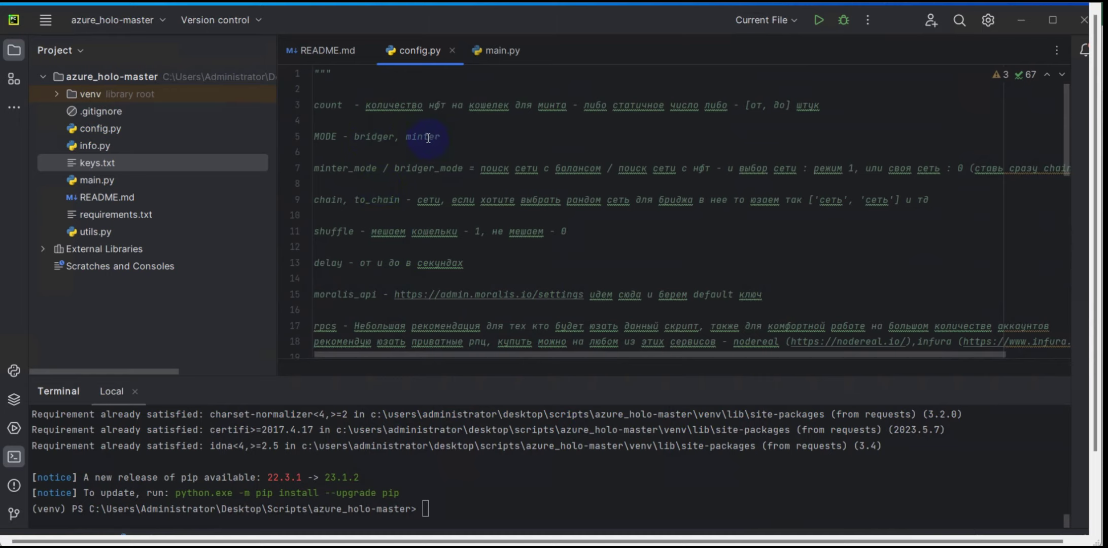
{"action": "scroll", "coordinate": [435, 174], "scroll_direction": "down", "scroll_amount": 4}
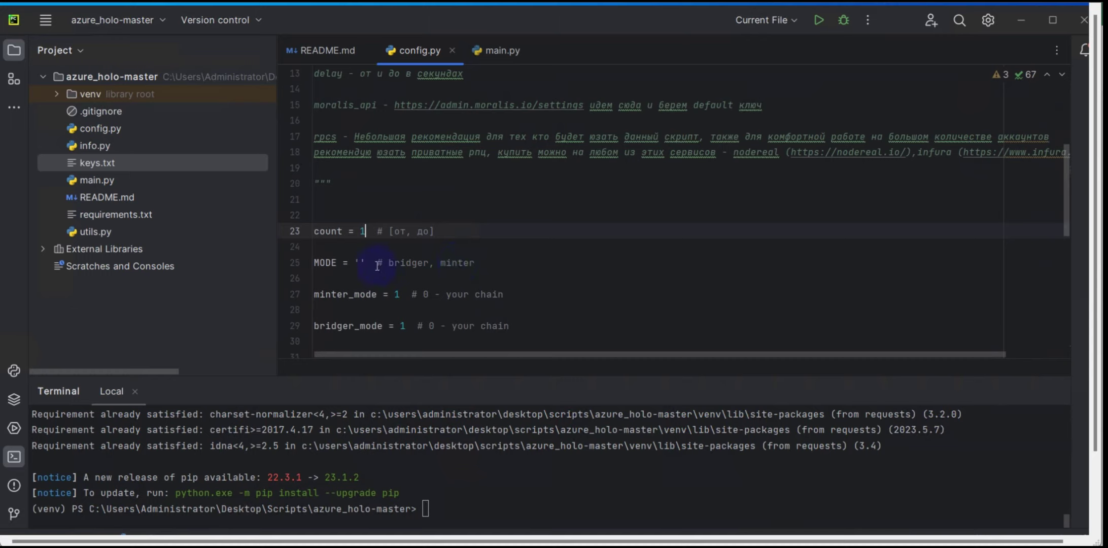
{"action": "double_click", "coordinate": [457, 263]}
{"action": "key", "text": "ctrl+c"}
{"action": "left_click", "coordinate": [360, 264]}
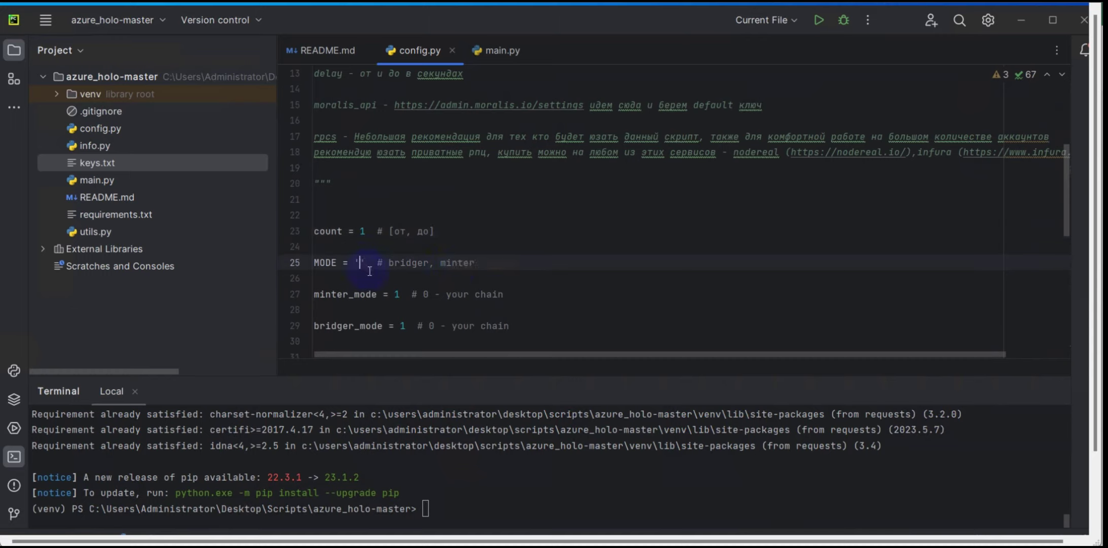
{"action": "key", "text": "ctrl+v"}
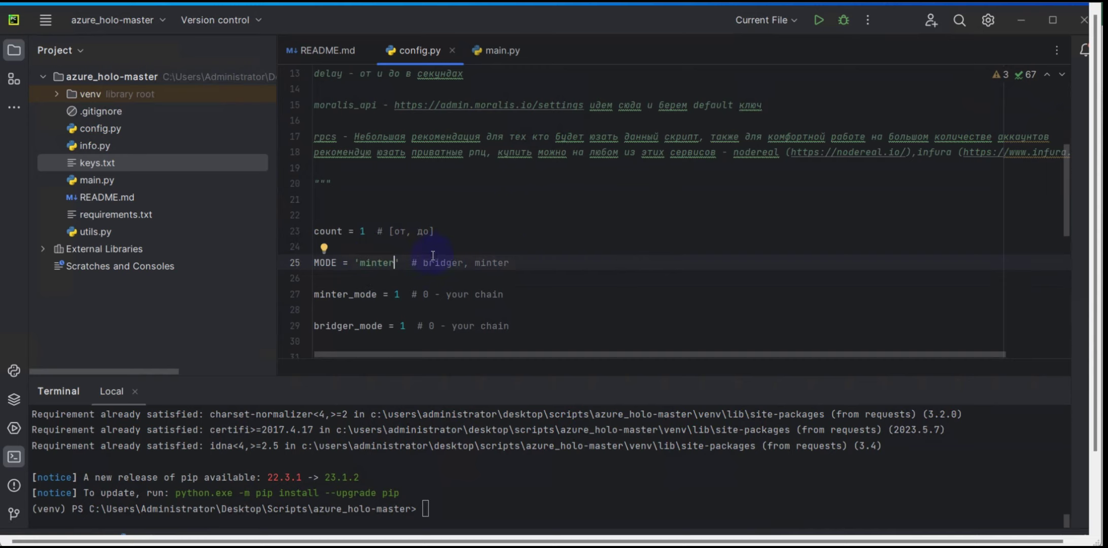
Read the full minter_mode / bridger_mode description in config.py and set minter_mode to 0.
{"action": "scroll", "coordinate": [553, 227], "scroll_direction": "up", "scroll_amount": 3}
{"action": "scroll", "coordinate": [550, 223], "scroll_direction": "up", "scroll_amount": 1}
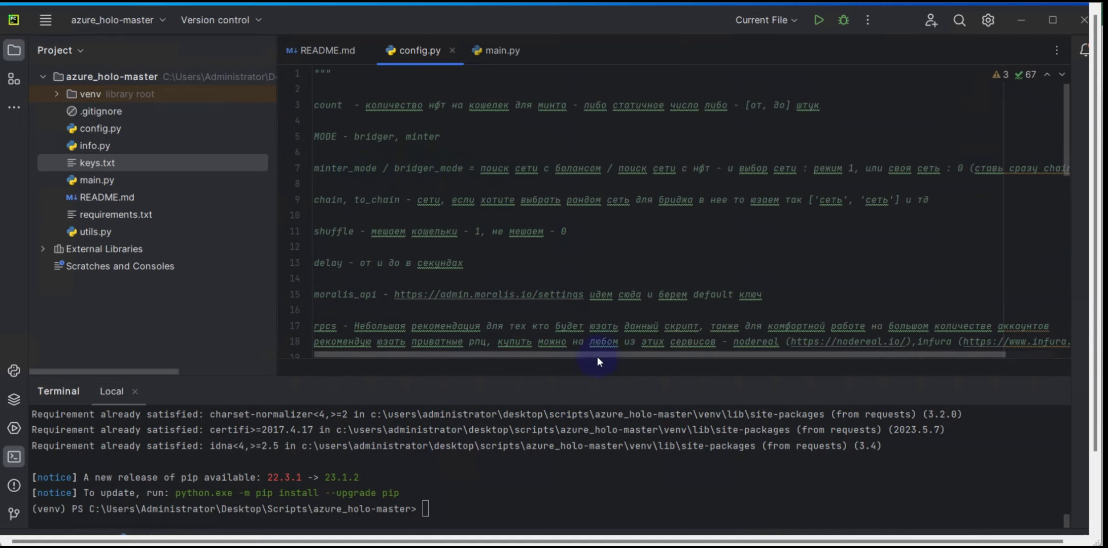
{"action": "left_click_drag", "start_coordinate": [596, 354], "coordinate": [559, 118]}
{"action": "scroll", "coordinate": [559, 117], "scroll_direction": "down", "scroll_amount": 1}
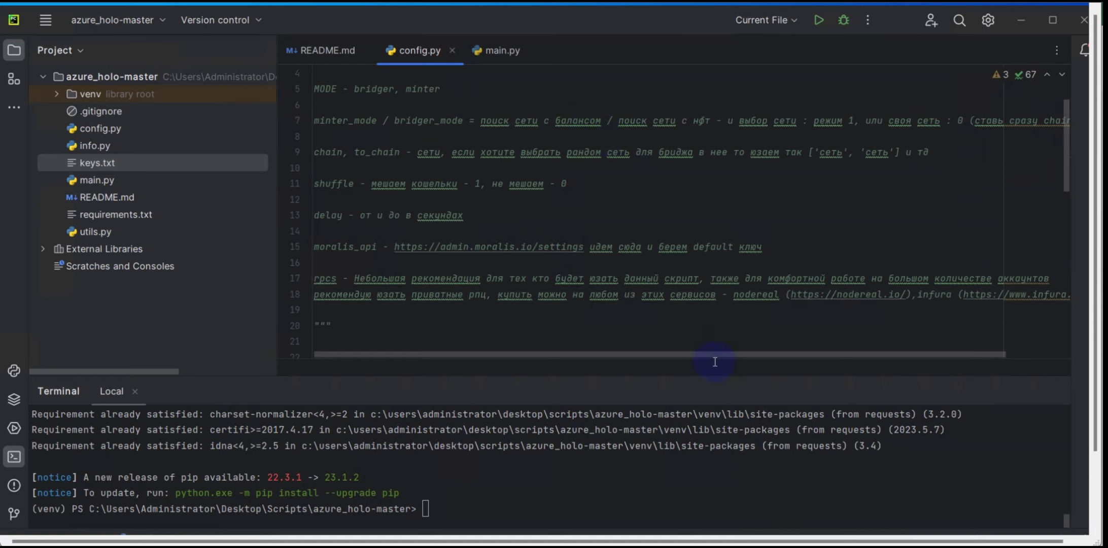
{"action": "left_click_drag", "start_coordinate": [705, 353], "coordinate": [751, 354]}
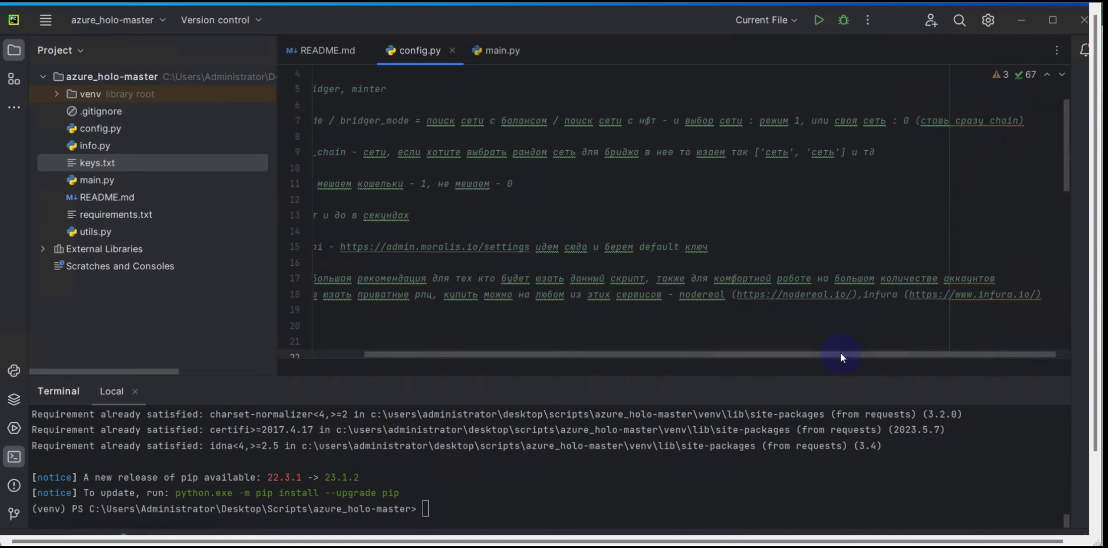
{"action": "left_click_drag", "start_coordinate": [841, 352], "coordinate": [655, 359]}
{"action": "scroll", "coordinate": [397, 278], "scroll_direction": "down", "scroll_amount": 1}
{"action": "scroll", "coordinate": [397, 278], "scroll_direction": "down", "scroll_amount": 2}
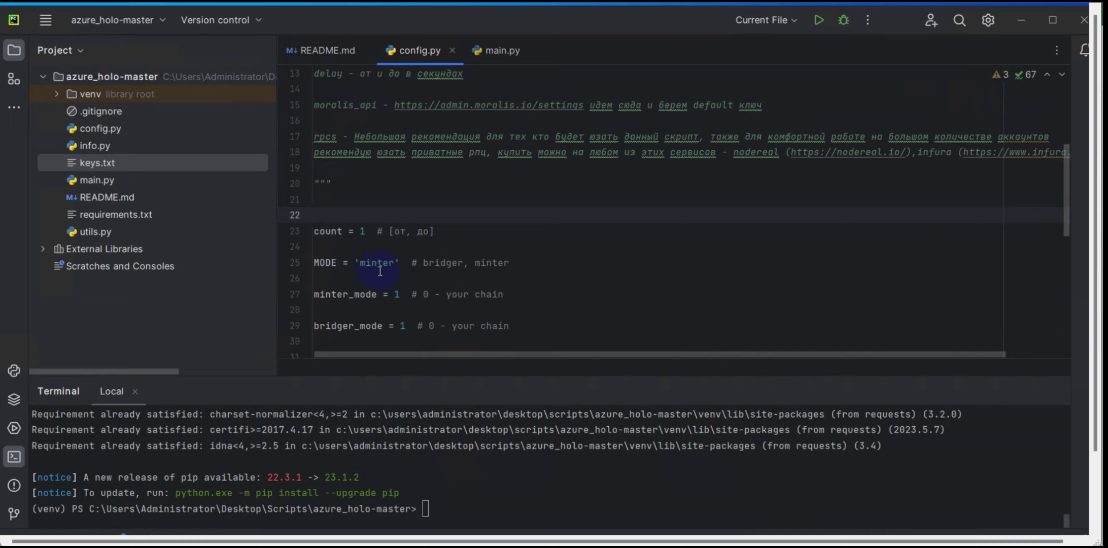
{"action": "scroll", "coordinate": [401, 277], "scroll_direction": "down", "scroll_amount": 1}
{"action": "double_click", "coordinate": [396, 247]}
{"action": "type", "text": "0"}
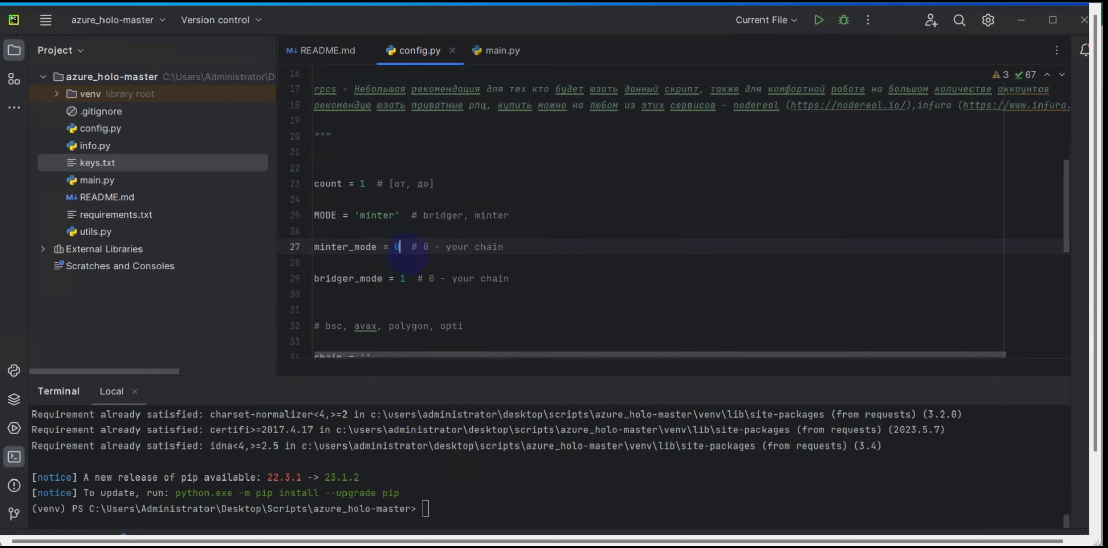
Set chain to 'avax' in config.py, copying the name from the comment listing the available networks.
{"action": "scroll", "coordinate": [367, 188], "scroll_direction": "down", "scroll_amount": 2}
{"action": "double_click", "coordinate": [402, 183]}
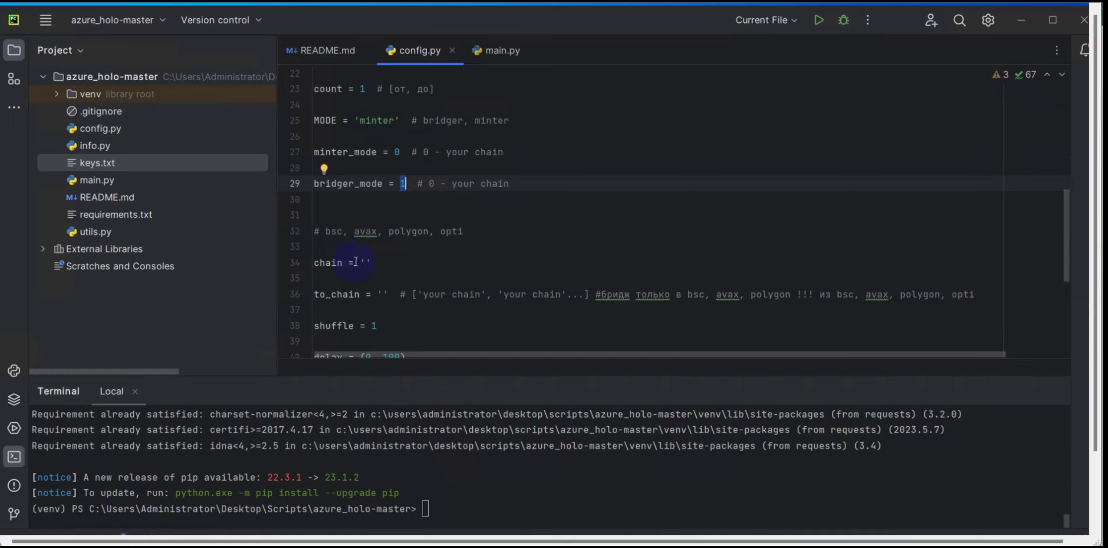
{"action": "double_click", "coordinate": [361, 233]}
{"action": "key", "text": "ctrl+c"}
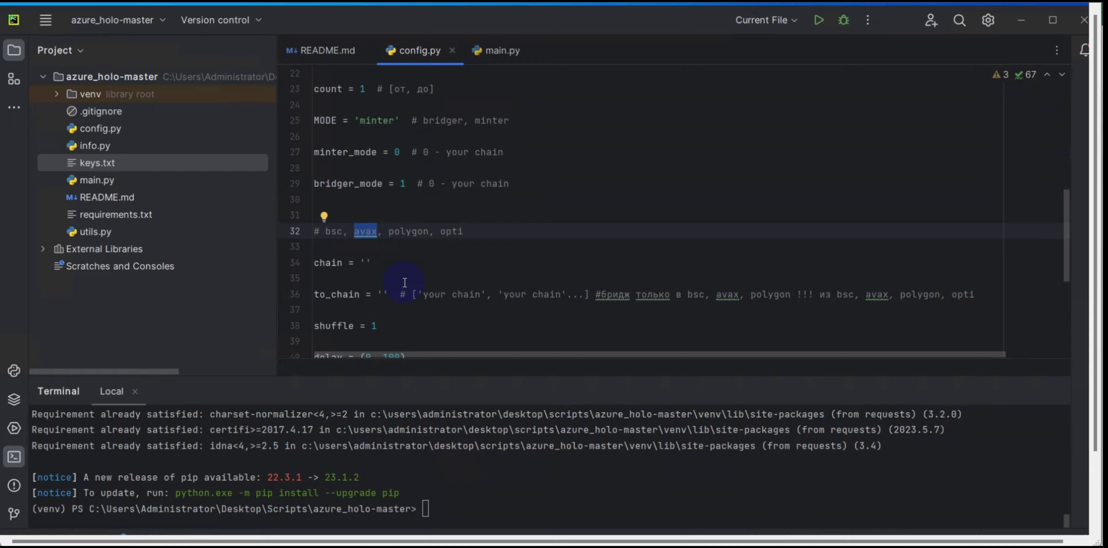
{"action": "left_click", "coordinate": [365, 261]}
{"action": "key", "text": "ctrl+v"}
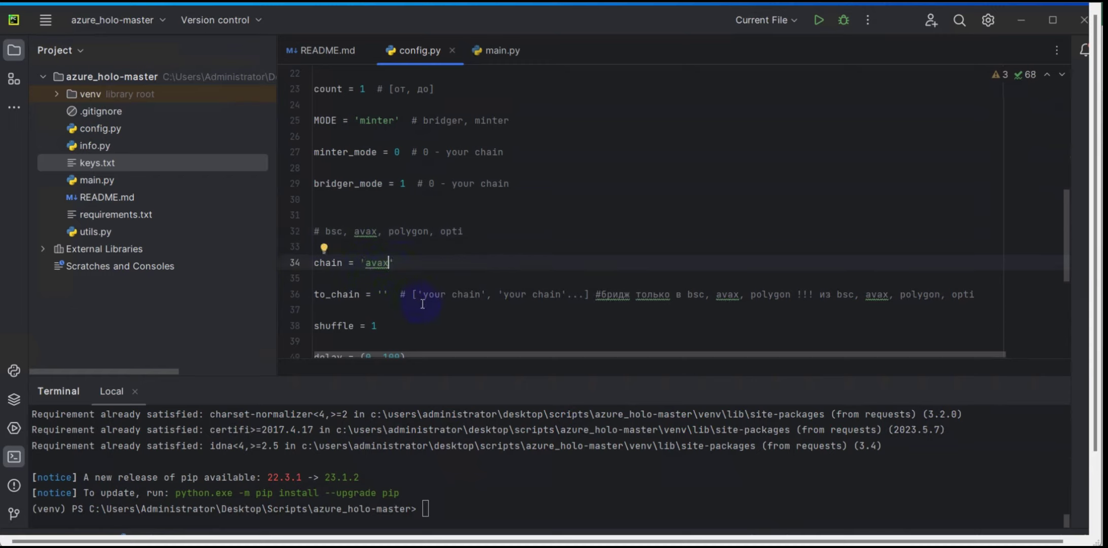
Check the to_chain and shuffle settings in config.py against their descriptions in the instruction block.
{"action": "scroll", "coordinate": [703, 256], "scroll_direction": "down", "scroll_amount": 2}
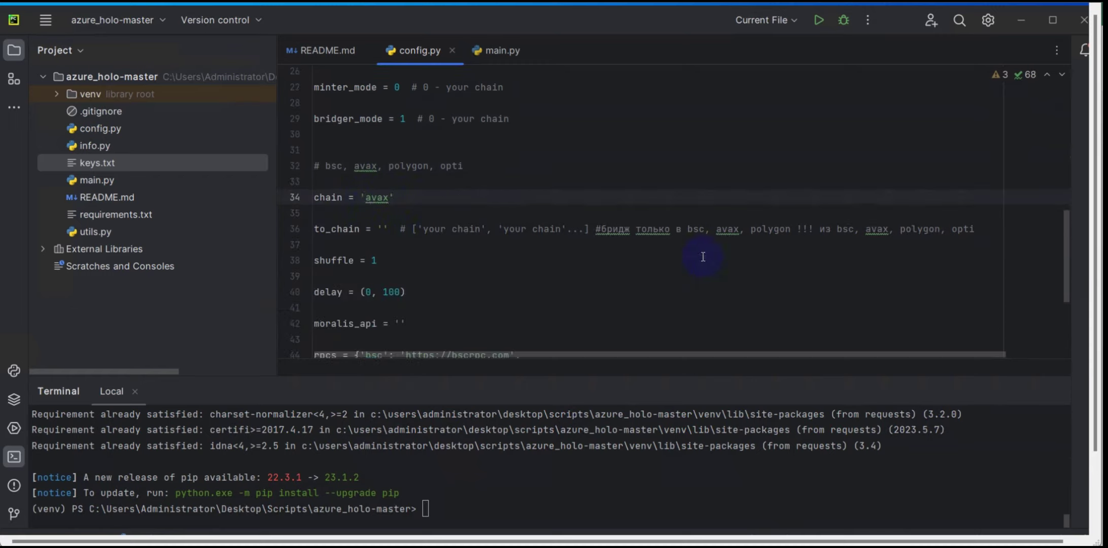
{"action": "left_click", "coordinate": [384, 230]}
{"action": "scroll", "coordinate": [428, 203], "scroll_direction": "up", "scroll_amount": 3}
{"action": "scroll", "coordinate": [426, 195], "scroll_direction": "down", "scroll_amount": 3}
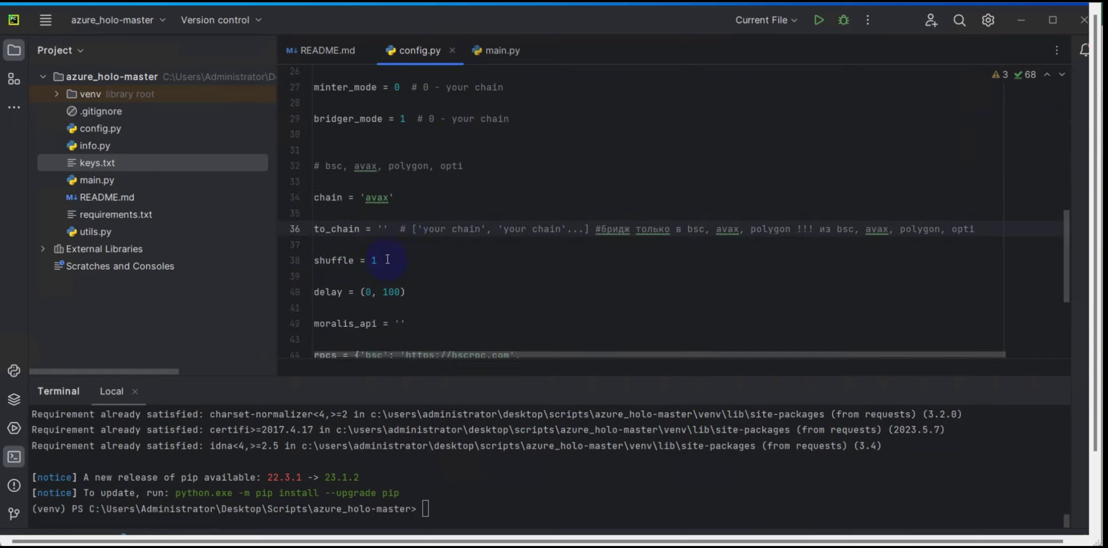
{"action": "scroll", "coordinate": [441, 222], "scroll_direction": "up", "scroll_amount": 3}
{"action": "scroll", "coordinate": [437, 223], "scroll_direction": "up", "scroll_amount": 4}
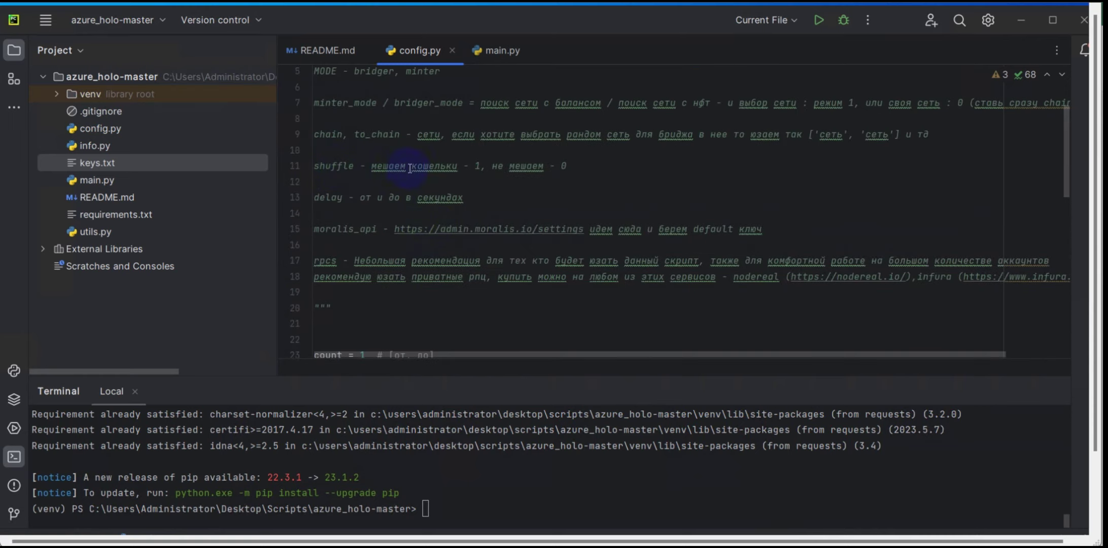
{"action": "scroll", "coordinate": [482, 167], "scroll_direction": "down", "scroll_amount": 7}
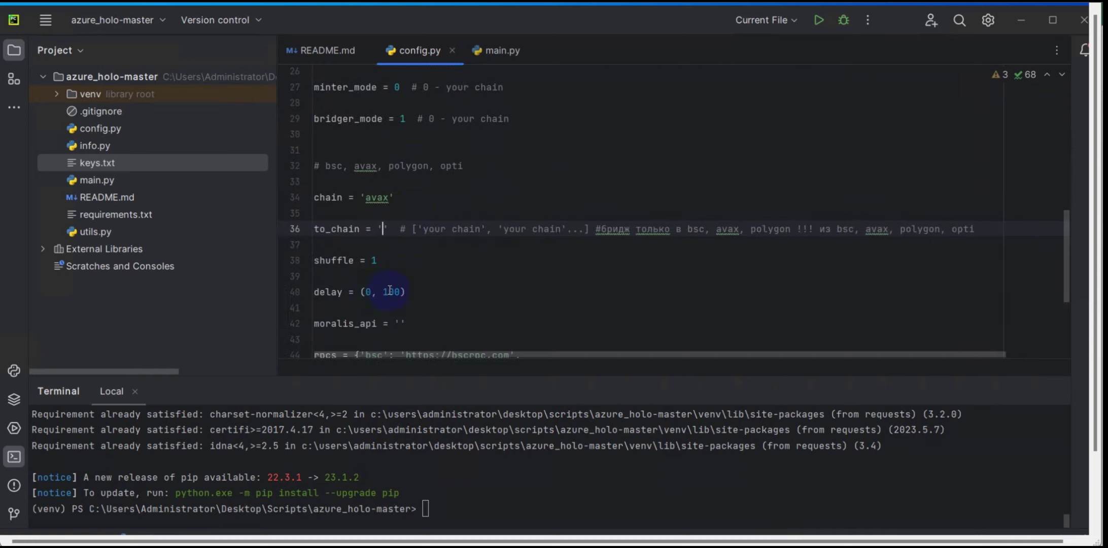
Set the delay range in config.py to (2, 7).
{"action": "double_click", "coordinate": [367, 291]}
{"action": "type", "text": "2"}
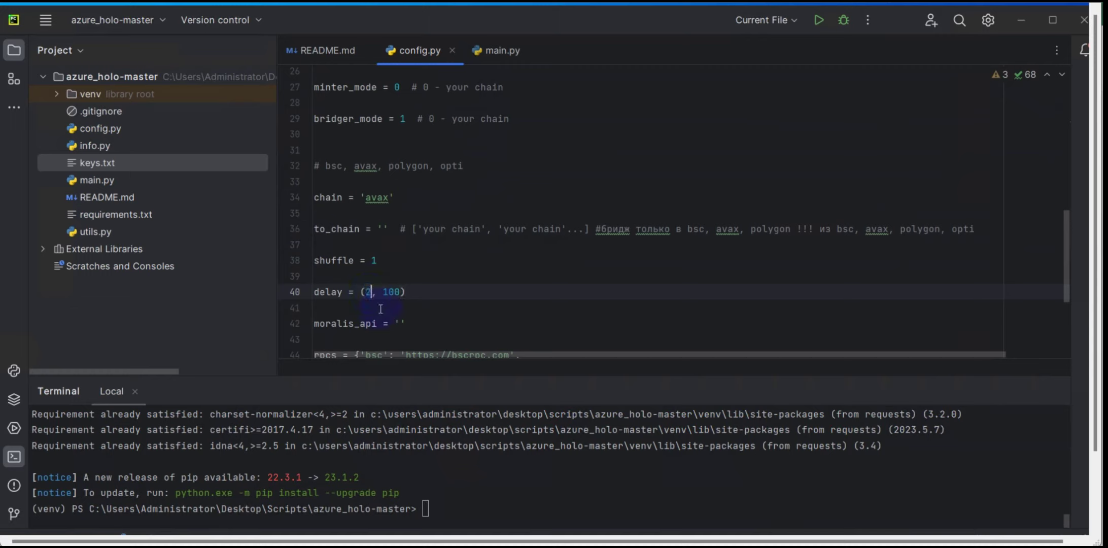
{"action": "left_click_drag", "start_coordinate": [382, 291], "coordinate": [404, 292]}
{"action": "key", "text": "BackSpace"}
{"action": "type", "text": "7"}
Fill the moralis_api value in config.py with the Moralis API key.
{"action": "scroll", "coordinate": [439, 229], "scroll_direction": "down", "scroll_amount": 2}
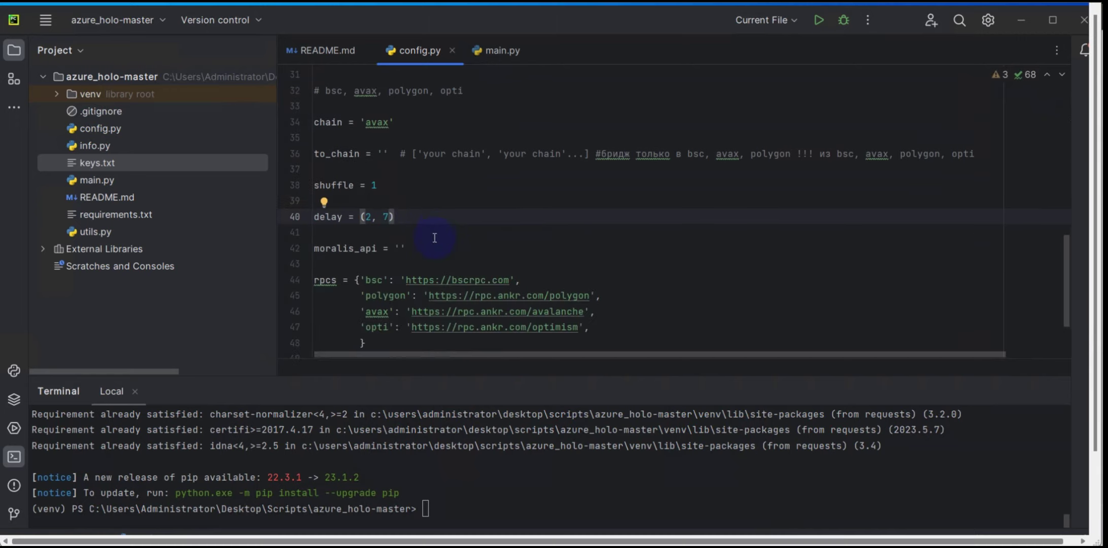
{"action": "left_click", "coordinate": [386, 248]}
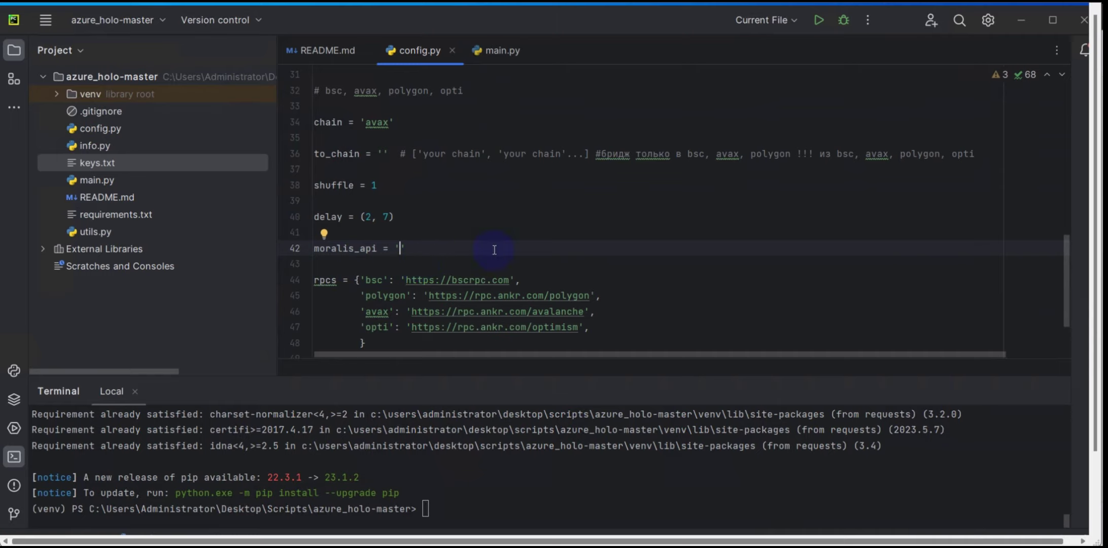
{"action": "left_click", "coordinate": [428, 249]}
{"action": "key", "text": "alt+Tab"}
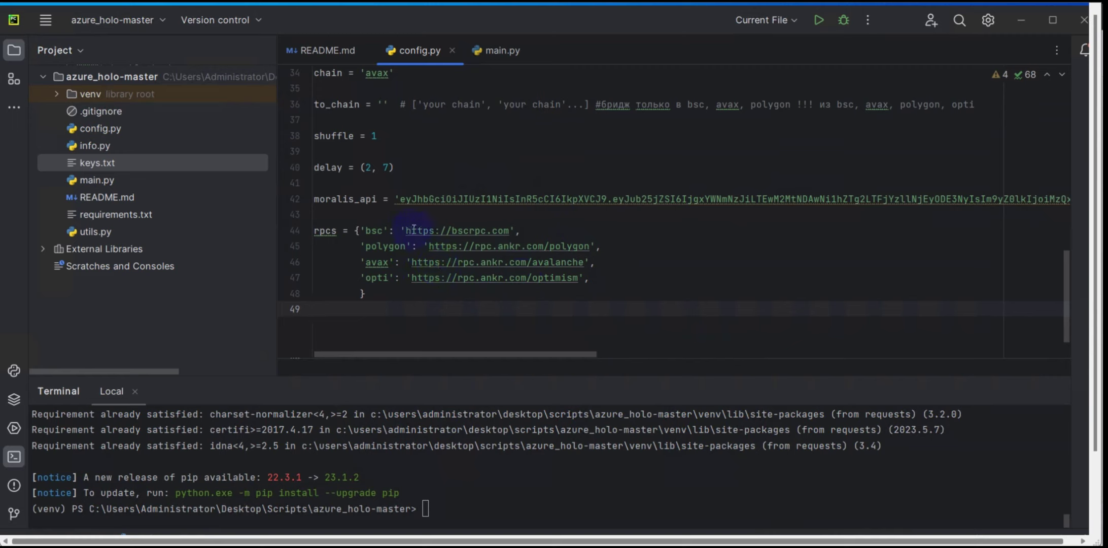
Review the instruction block and the edited settings in config.py, from the rpcs recommendations to the chain value.
{"action": "scroll", "coordinate": [629, 242], "scroll_direction": "up", "scroll_amount": 7}
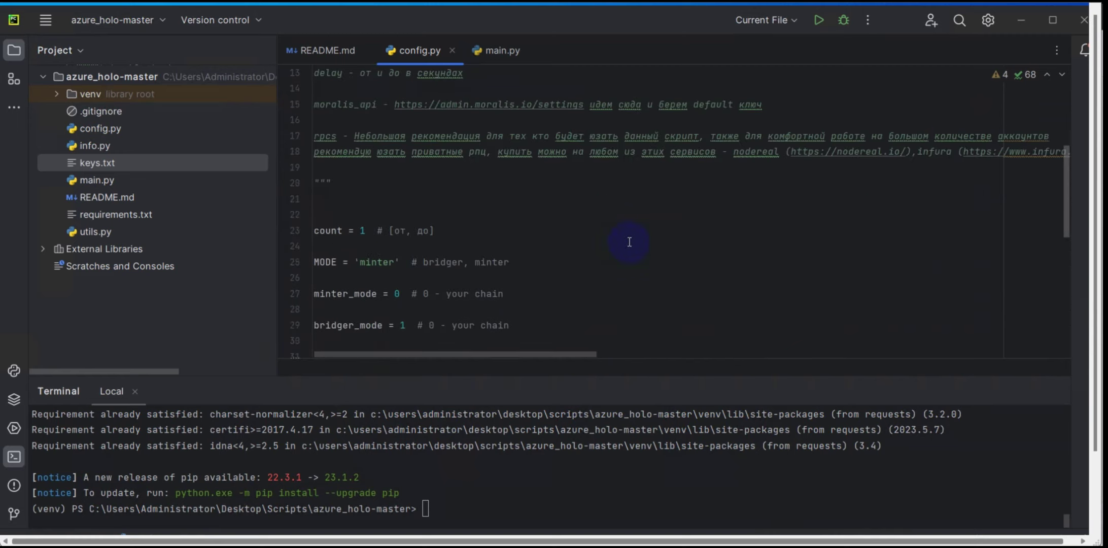
{"action": "scroll", "coordinate": [629, 242], "scroll_direction": "up", "scroll_amount": 1}
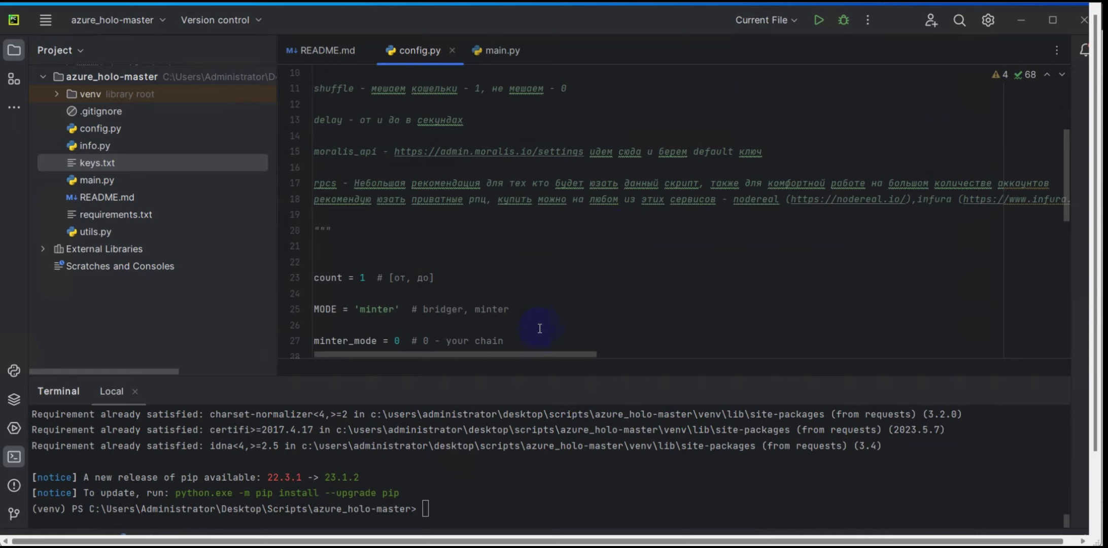
{"action": "mouse_move", "coordinate": [511, 355]}
{"action": "left_mouse_down"}
{"action": "mouse_move", "coordinate": [574, 356]}
{"action": "mouse_move", "coordinate": [520, 352]}
{"action": "left_mouse_up"}
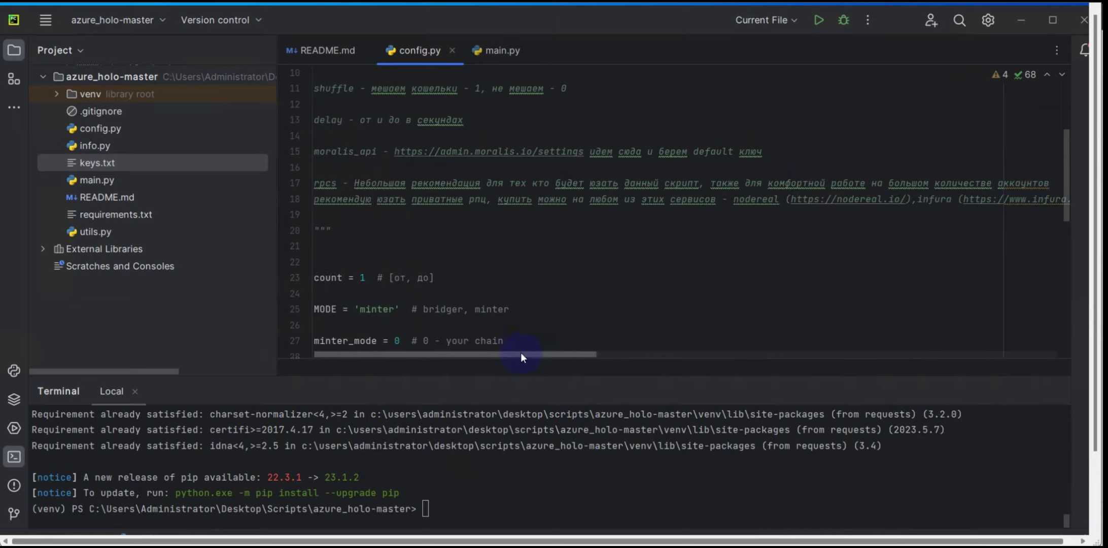
{"action": "scroll", "coordinate": [537, 213], "scroll_direction": "down", "scroll_amount": 4}
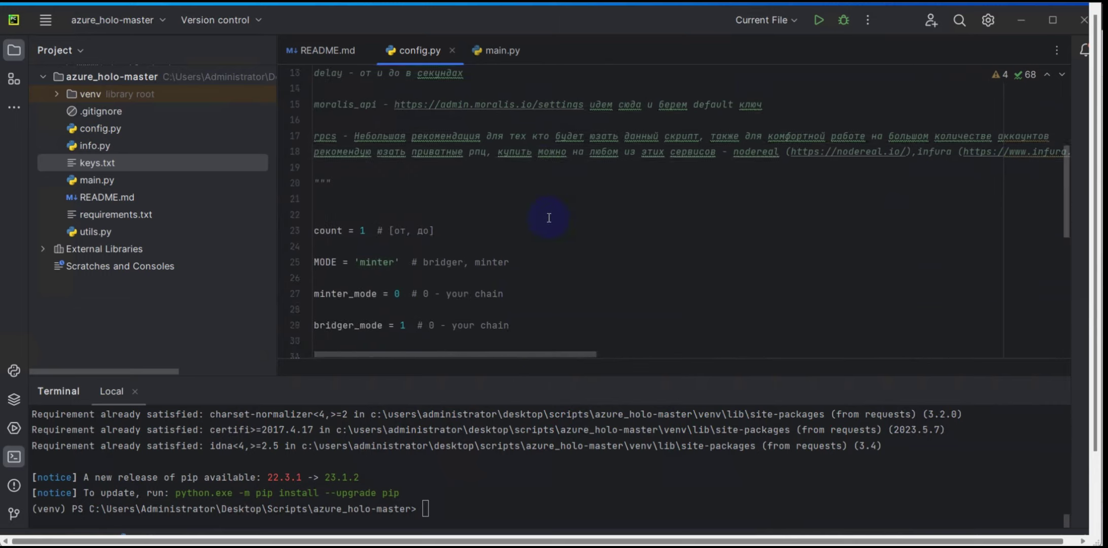
{"action": "scroll", "coordinate": [527, 216], "scroll_direction": "up", "scroll_amount": 3}
{"action": "scroll", "coordinate": [467, 182], "scroll_direction": "down", "scroll_amount": 5}
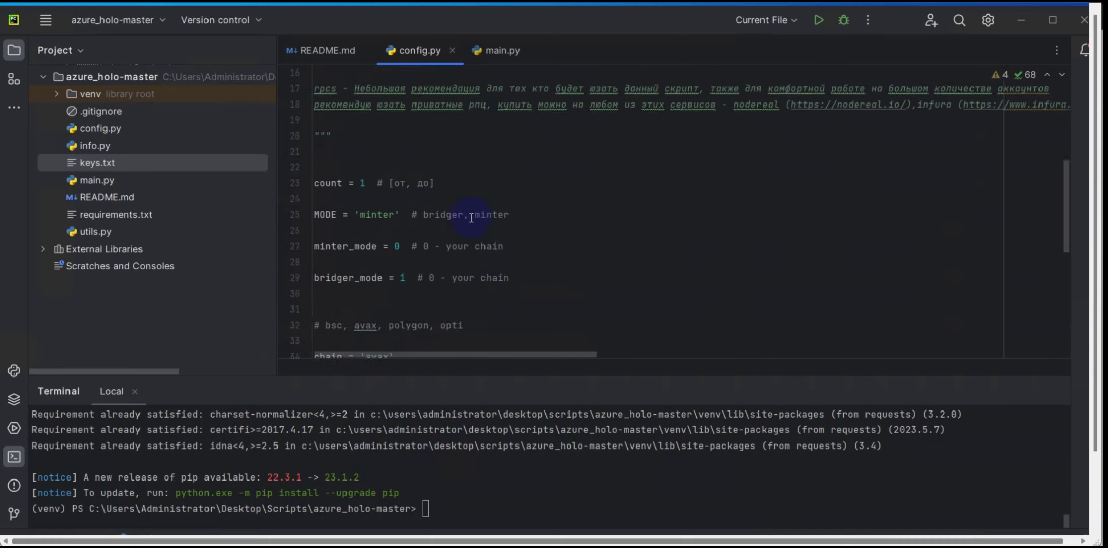
{"action": "scroll", "coordinate": [470, 224], "scroll_direction": "down", "scroll_amount": 3}
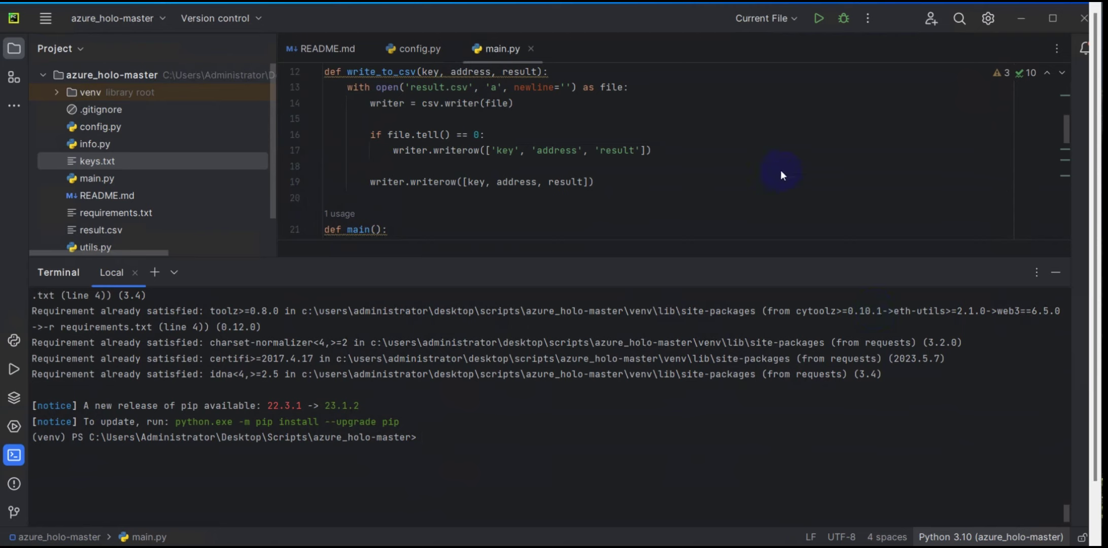
Open main.py from the azure_holo-master project and run it.
{"action": "left_click", "coordinate": [93, 179]}
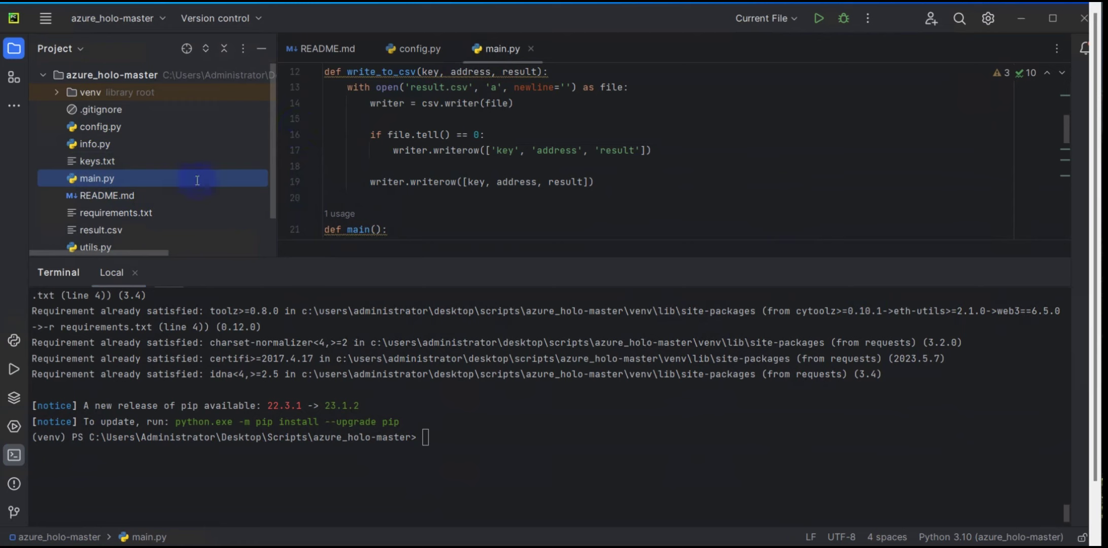
{"action": "double_click", "coordinate": [91, 178]}
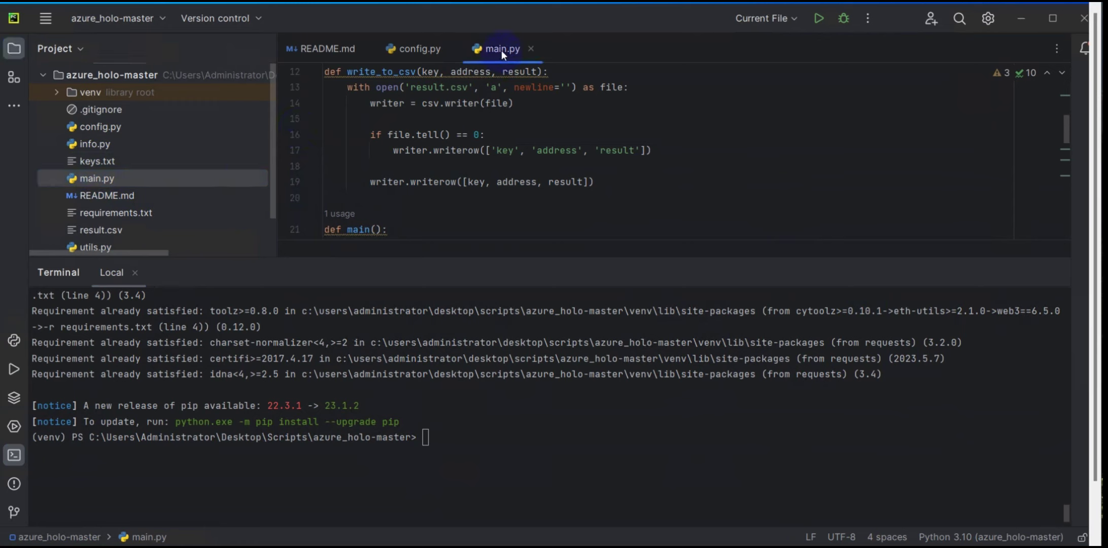
{"action": "left_click", "coordinate": [818, 20]}
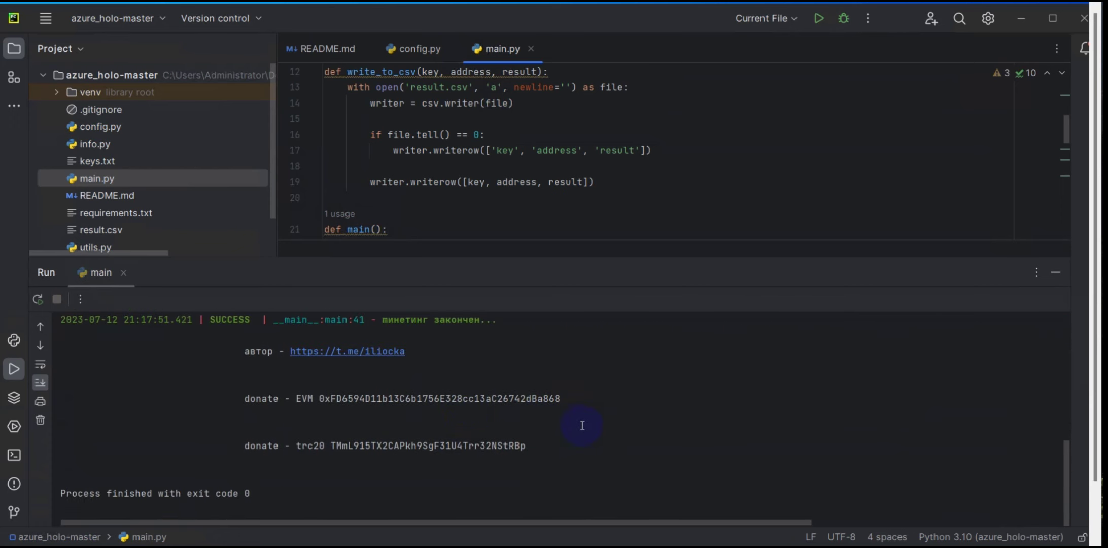
Examine the main.py run output, from the avax minting log lines to the final success line and process exit code.
{"action": "scroll", "coordinate": [576, 424], "scroll_direction": "up", "scroll_amount": 2}
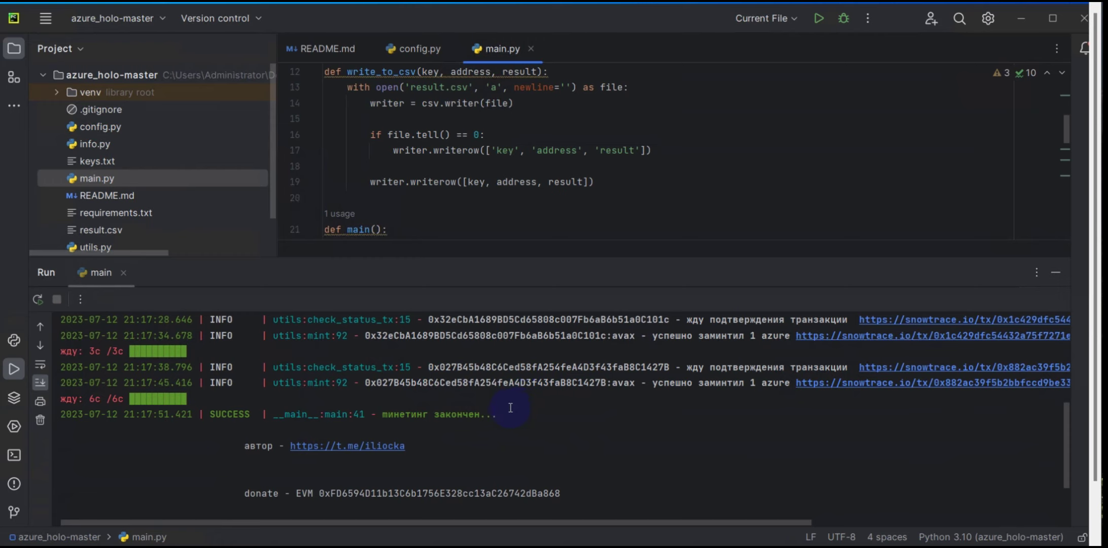
{"action": "left_click_drag", "start_coordinate": [534, 413], "coordinate": [410, 398]}
{"action": "left_click", "coordinate": [557, 423]}
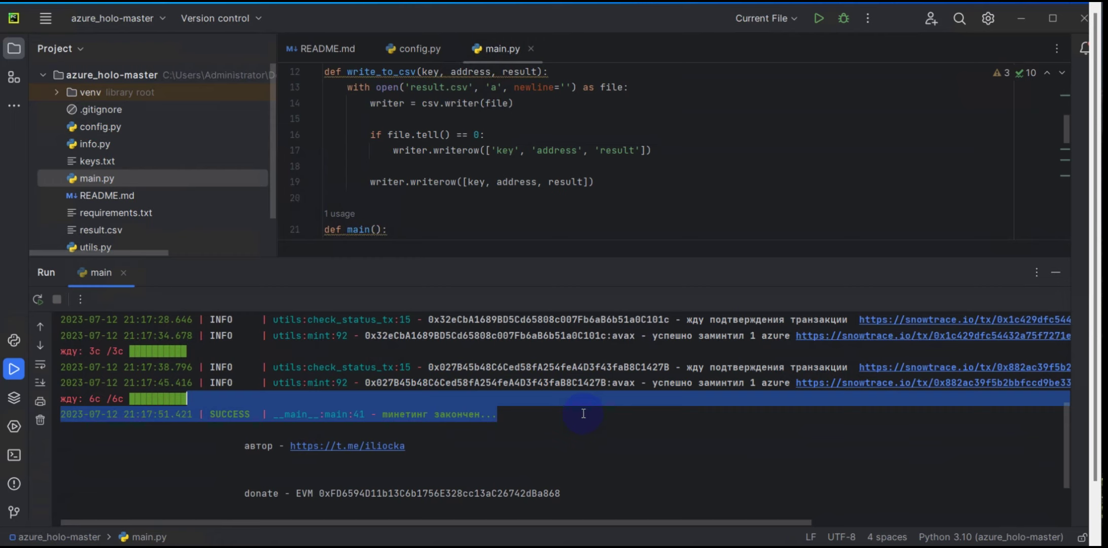
{"action": "left_click", "coordinate": [511, 416]}
{"action": "scroll", "coordinate": [517, 415], "scroll_direction": "down", "scroll_amount": 2}
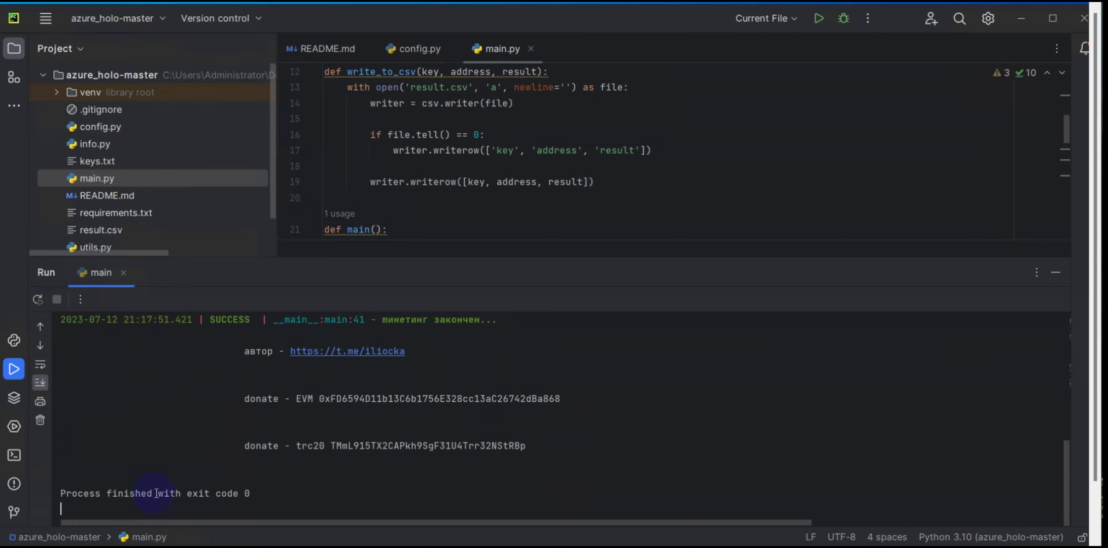
{"action": "double_click", "coordinate": [247, 493]}
{"action": "left_click", "coordinate": [258, 491]}
{"action": "double_click", "coordinate": [248, 492]}
{"action": "left_click", "coordinate": [247, 493]}
{"action": "double_click", "coordinate": [247, 493]}
{"action": "scroll", "coordinate": [571, 449], "scroll_direction": "up", "scroll_amount": 2}
Switch to the browser, view the Bit.Future Telegram post on Snapshot votes, and bring up the Voting_snapshot GitHub repository with its code download options.
{"action": "key", "text": "alt+Tab"}
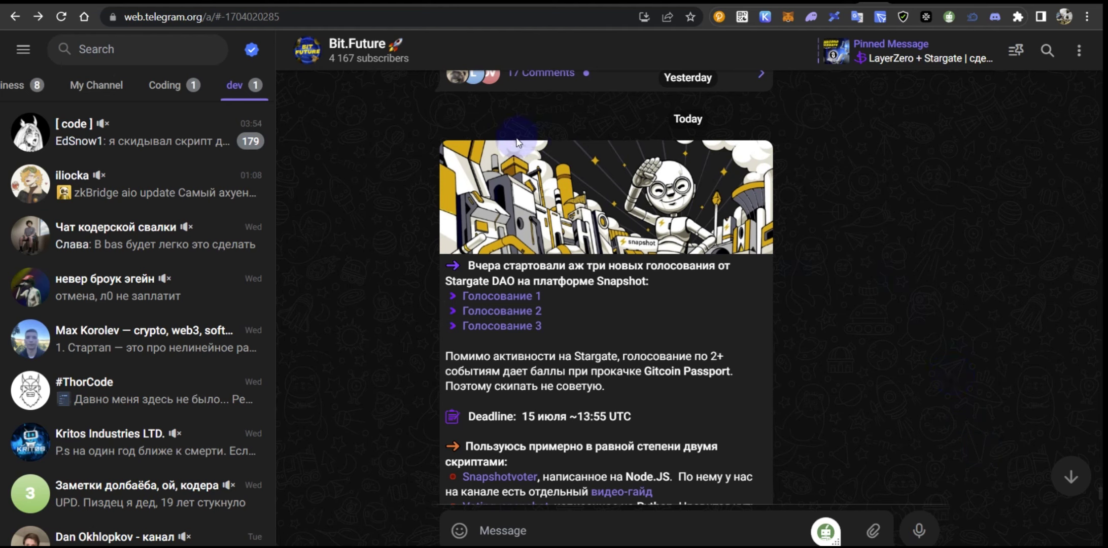
{"action": "scroll", "coordinate": [407, 257], "scroll_direction": "down", "scroll_amount": 2}
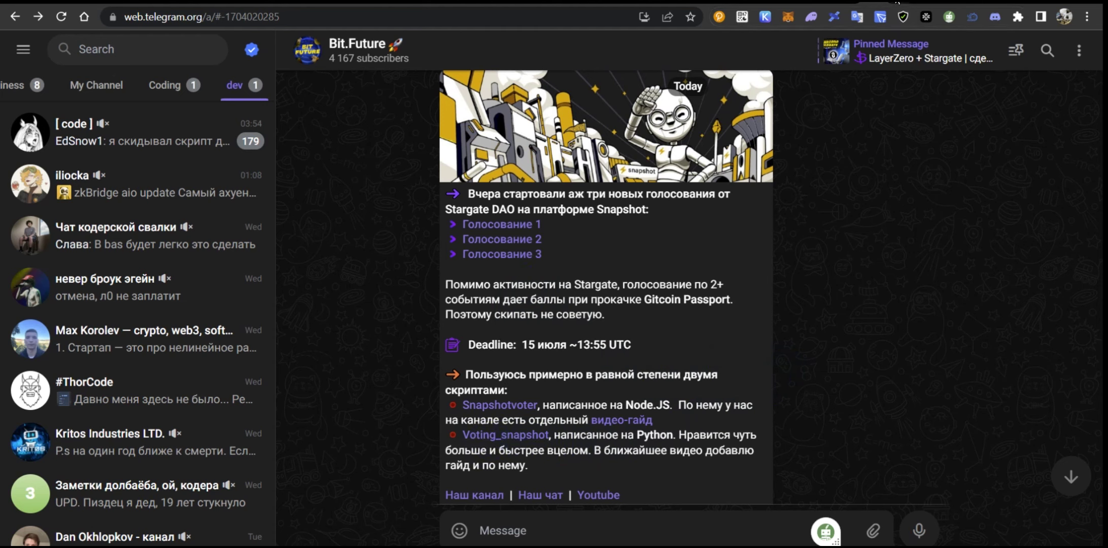
{"action": "left_click", "coordinate": [897, 2]}
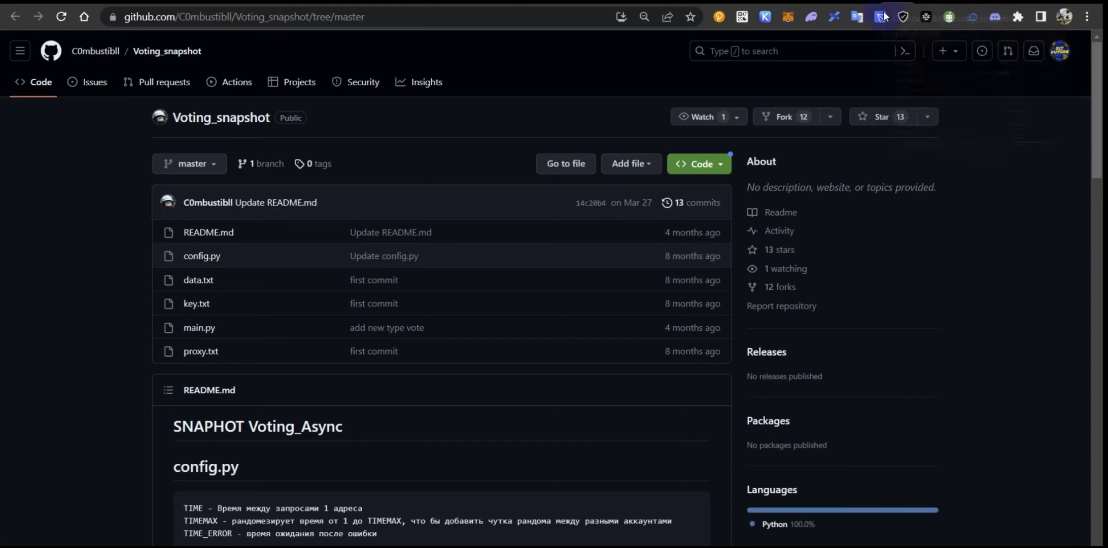
{"action": "left_click", "coordinate": [720, 168]}
{"action": "left_click", "coordinate": [530, 371]}
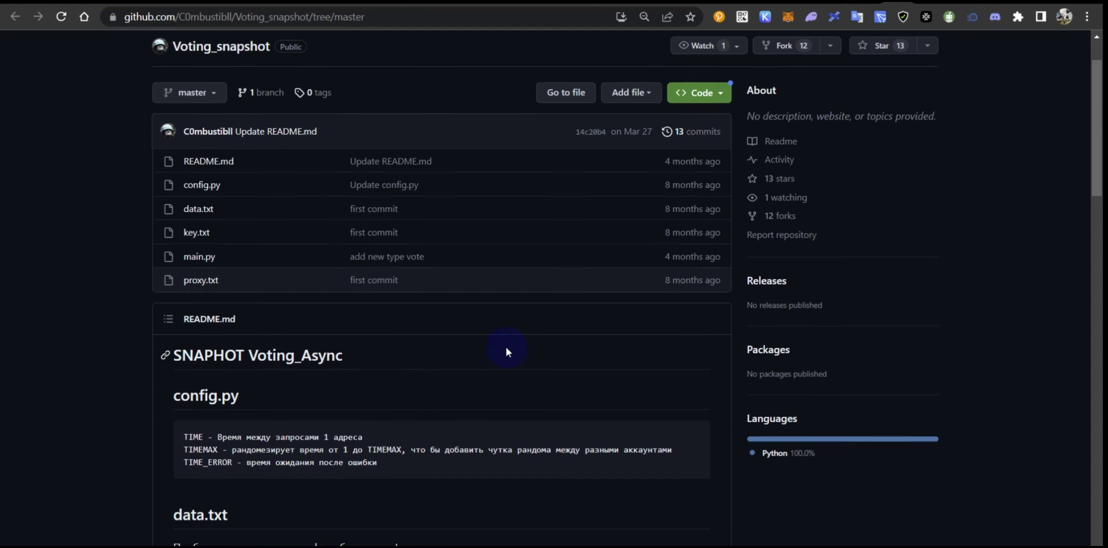
Read the config.py and data.txt sections of the Voting_snapshot README.
{"action": "scroll", "coordinate": [505, 346], "scroll_direction": "up", "scroll_amount": 2}
{"action": "scroll", "coordinate": [320, 382], "scroll_direction": "down", "scroll_amount": 2}
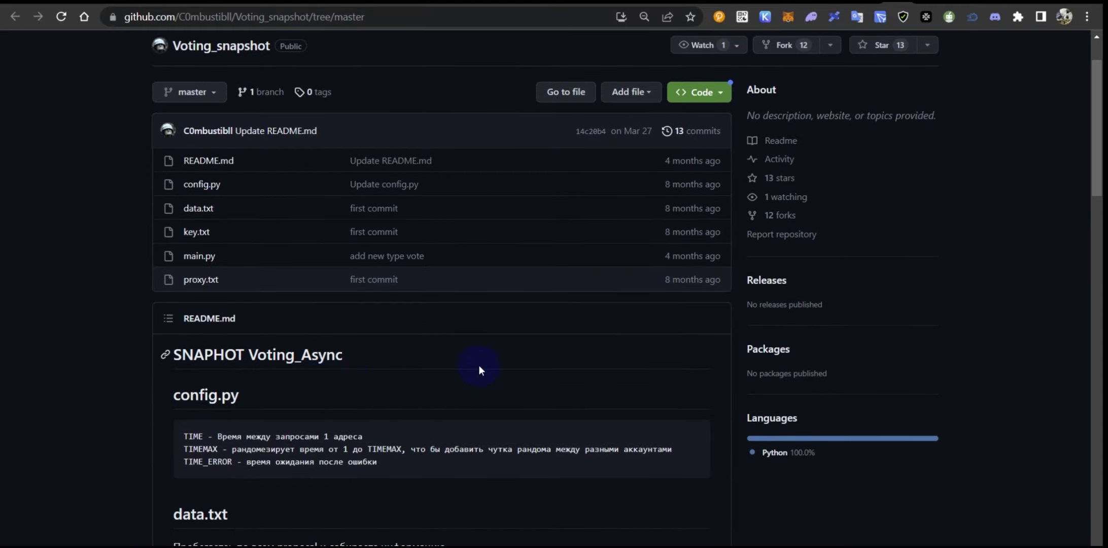
{"action": "scroll", "coordinate": [448, 370], "scroll_direction": "down", "scroll_amount": 3}
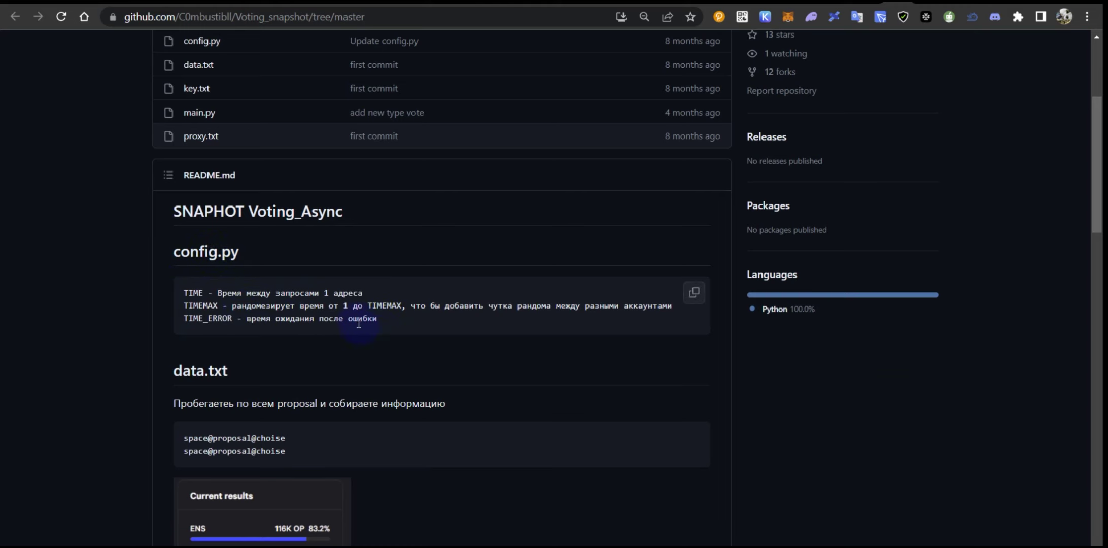
{"action": "scroll", "coordinate": [376, 325], "scroll_direction": "down", "scroll_amount": 3}
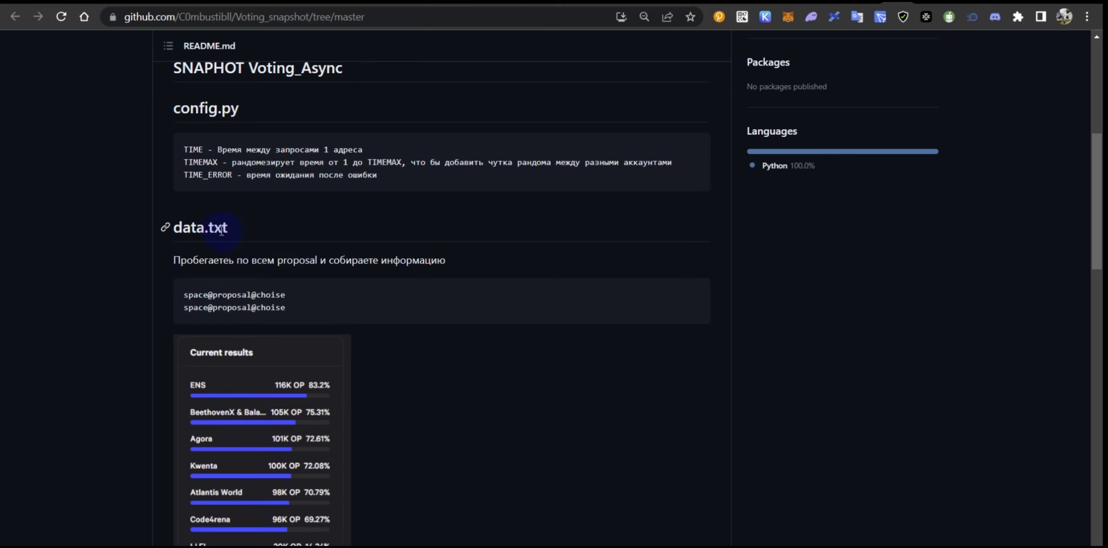
{"action": "scroll", "coordinate": [253, 231], "scroll_direction": "down", "scroll_amount": 2}
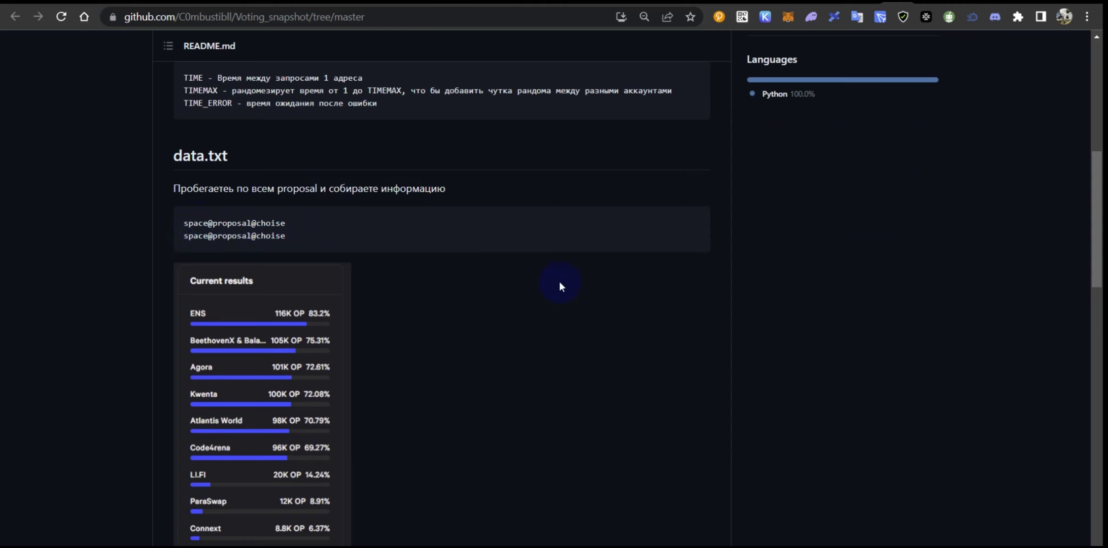
On the Stargate DAO Metis Chain proposal page, highlight the space name stgdao.eth and the proposal ID in the web address.
{"action": "left_click", "coordinate": [846, 4]}
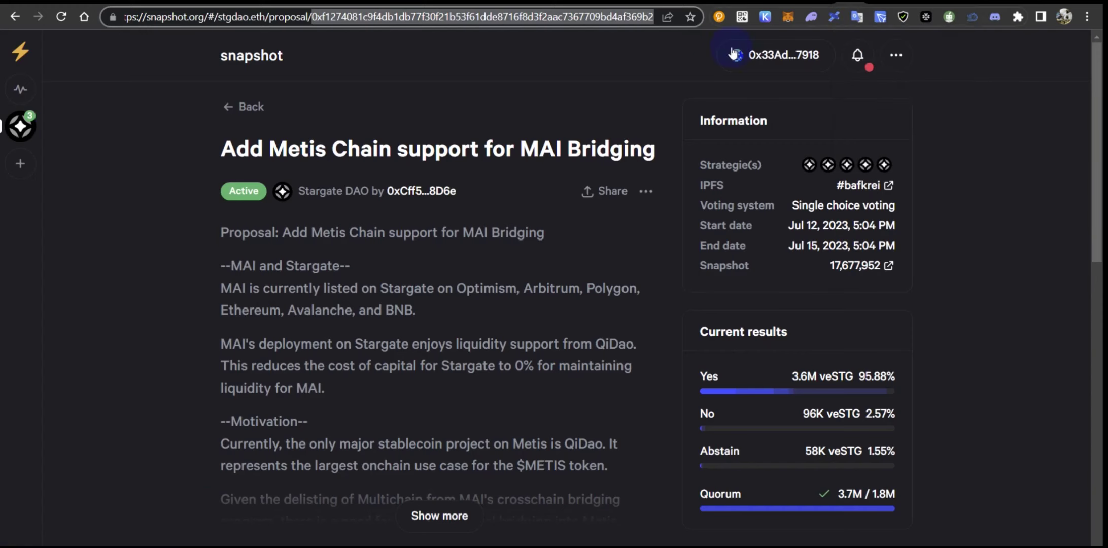
{"action": "left_click", "coordinate": [276, 33]}
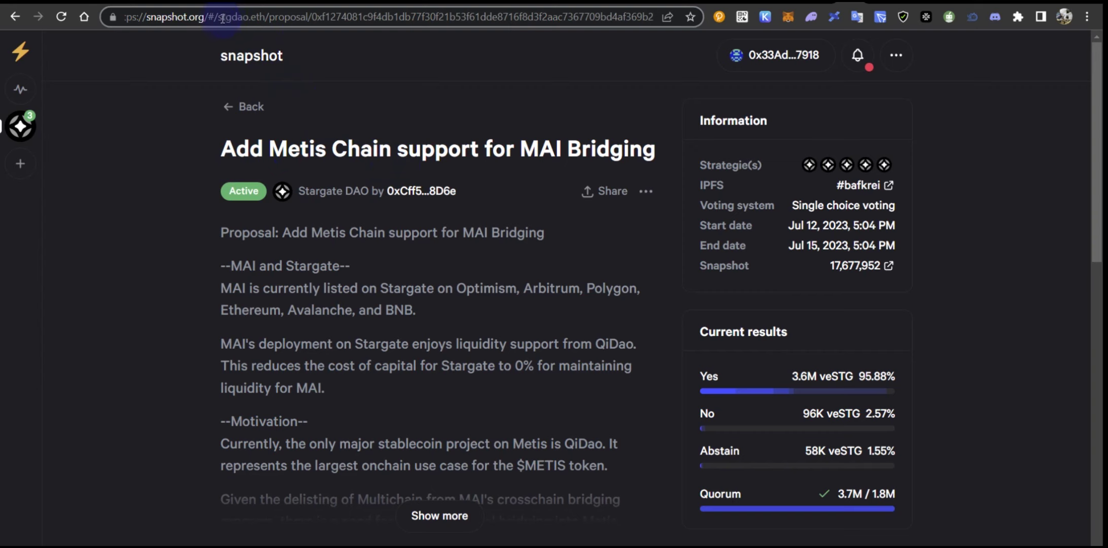
{"action": "left_click_drag", "start_coordinate": [218, 17], "coordinate": [264, 17]}
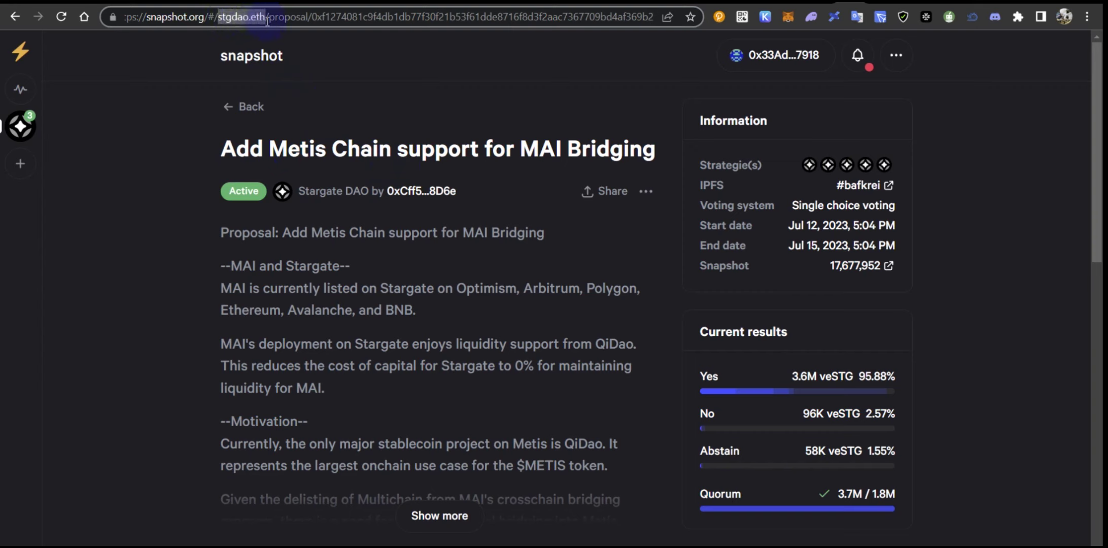
{"action": "left_click", "coordinate": [313, 17]}
{"action": "left_click_drag", "start_coordinate": [312, 17], "coordinate": [657, 16]}
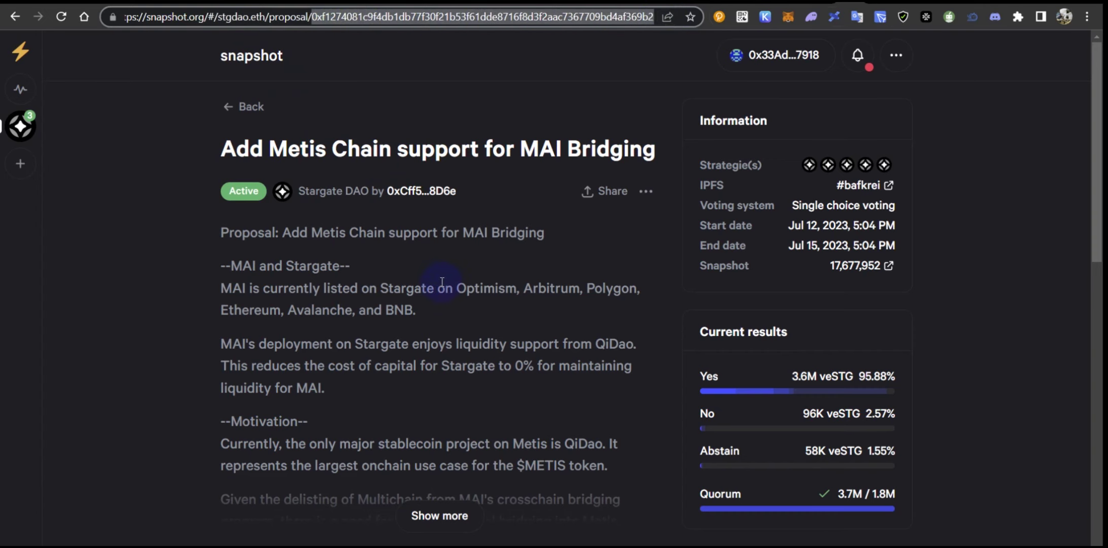
Check the proposal's voting choices on Snapshot against the space@proposal@choise format in the README's data.txt section.
{"action": "scroll", "coordinate": [441, 282], "scroll_direction": "down", "scroll_amount": 4}
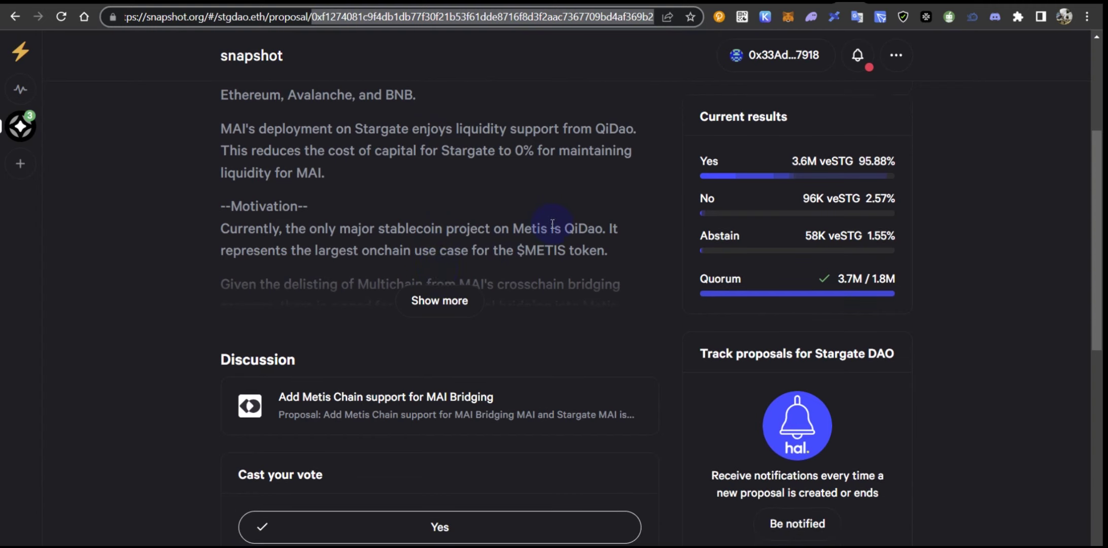
{"action": "scroll", "coordinate": [552, 223], "scroll_direction": "down", "scroll_amount": 3}
{"action": "scroll", "coordinate": [569, 247], "scroll_direction": "down", "scroll_amount": 1}
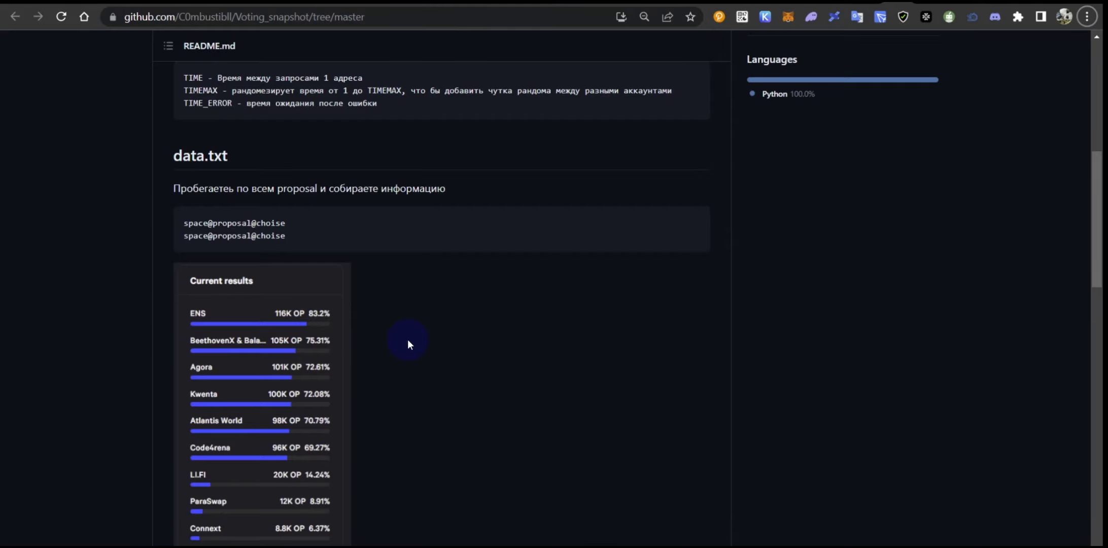
{"action": "scroll", "coordinate": [397, 329], "scroll_direction": "down", "scroll_amount": 2}
{"action": "scroll", "coordinate": [397, 328], "scroll_direction": "up", "scroll_amount": 1}
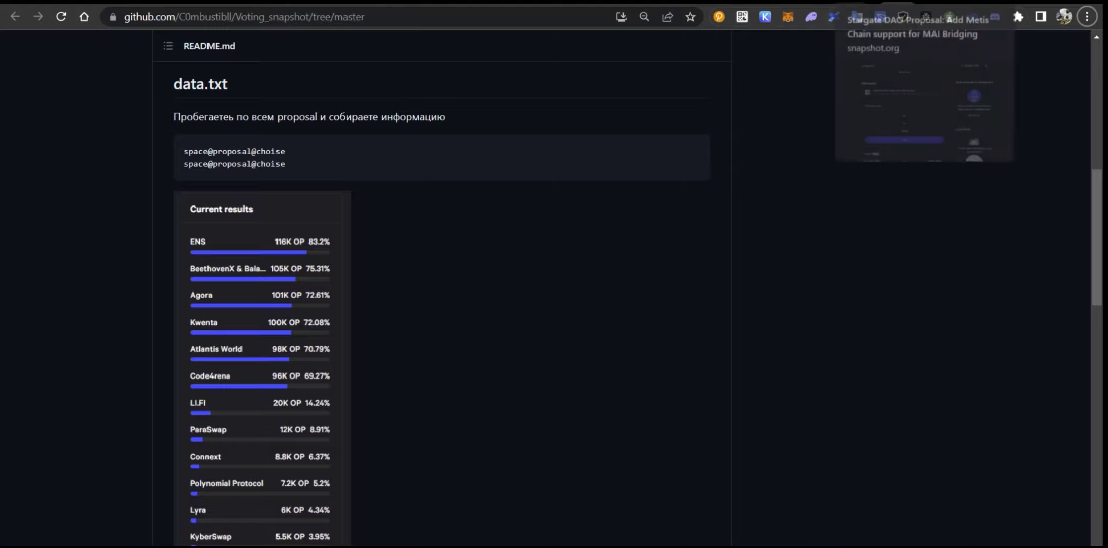
Switch to the Stargate DAO proposal on Snapshot and go through the No, Abstain and Yes vote options.
{"action": "left_click", "coordinate": [836, 6]}
{"action": "left_click", "coordinate": [440, 350]}
{"action": "left_click", "coordinate": [436, 396]}
{"action": "left_click", "coordinate": [440, 319]}
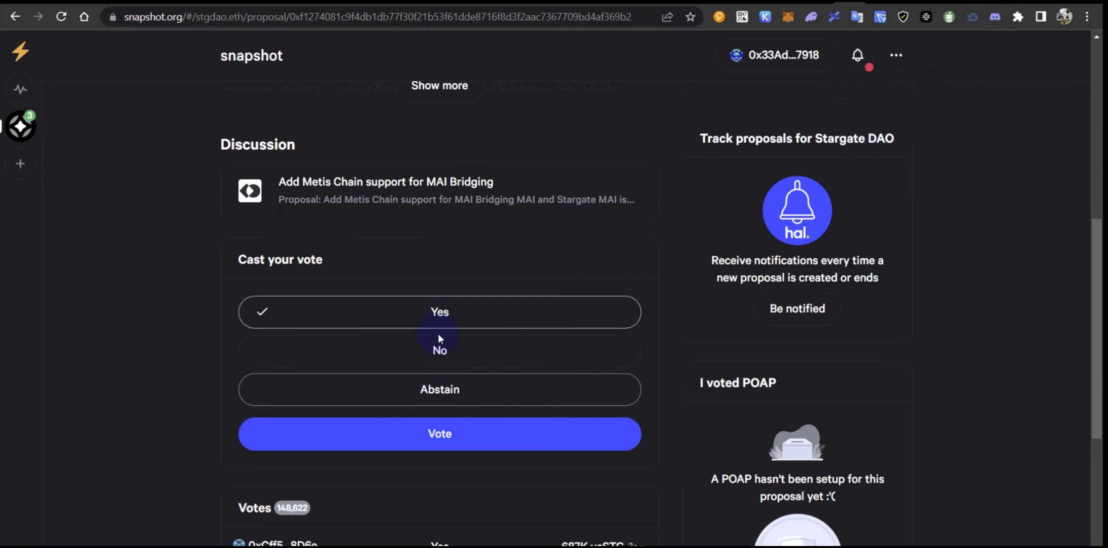
Return to the Voting_snapshot README on GitHub and examine the data.txt formats for single, multiple and weighted choices.
{"action": "left_click", "coordinate": [865, 6]}
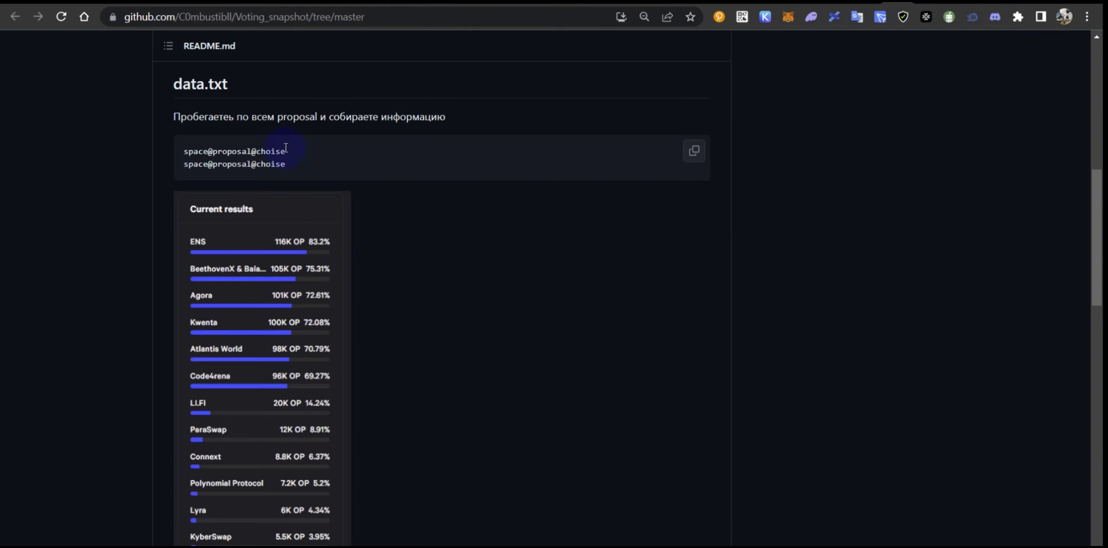
{"action": "scroll", "coordinate": [451, 252], "scroll_direction": "down", "scroll_amount": 10}
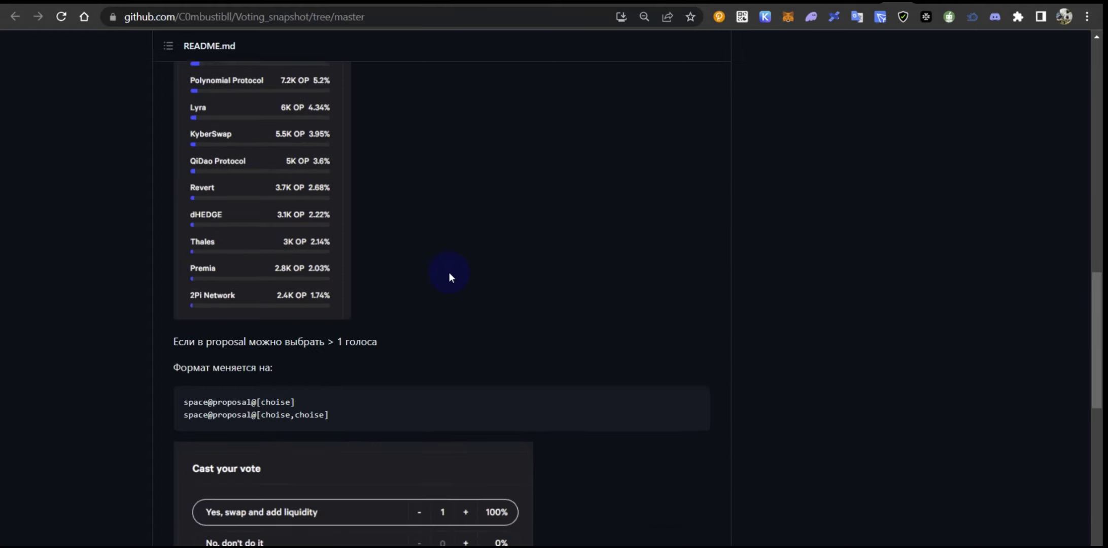
{"action": "scroll", "coordinate": [450, 273], "scroll_direction": "down", "scroll_amount": 2}
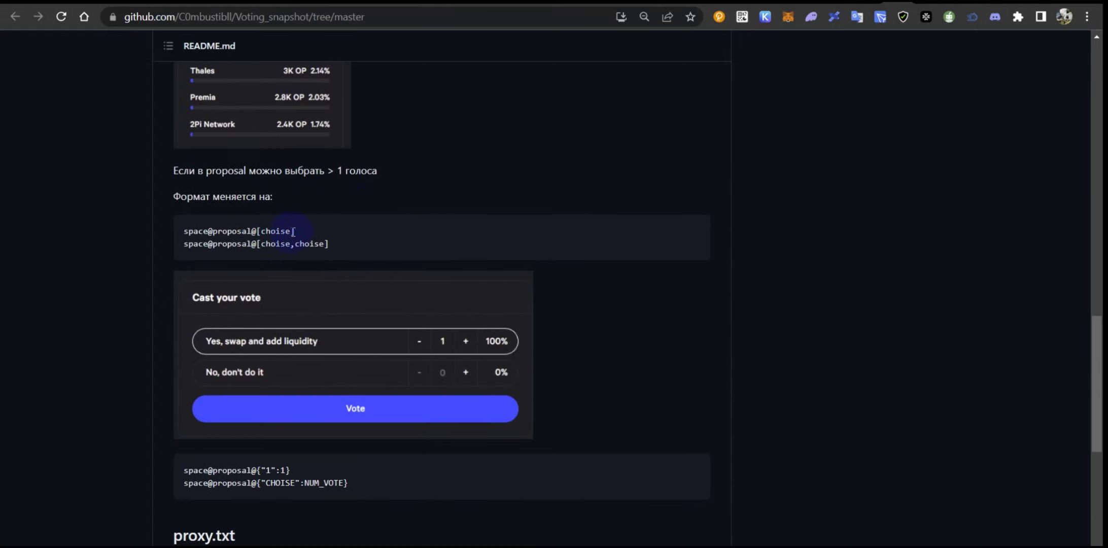
{"action": "scroll", "coordinate": [428, 243], "scroll_direction": "down", "scroll_amount": 1}
{"action": "scroll", "coordinate": [429, 243], "scroll_direction": "down", "scroll_amount": 1}
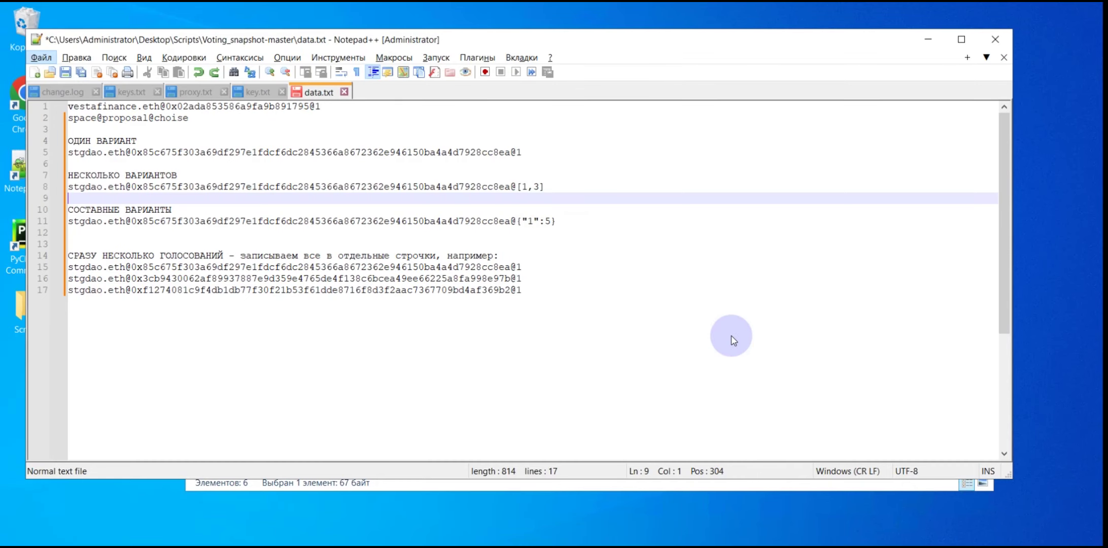
Examine the sample vote lines in data.txt in Notepad++, comparing the single-choice entry with the multiple-choice entry [1,3].
{"action": "left_click", "coordinate": [696, 296]}
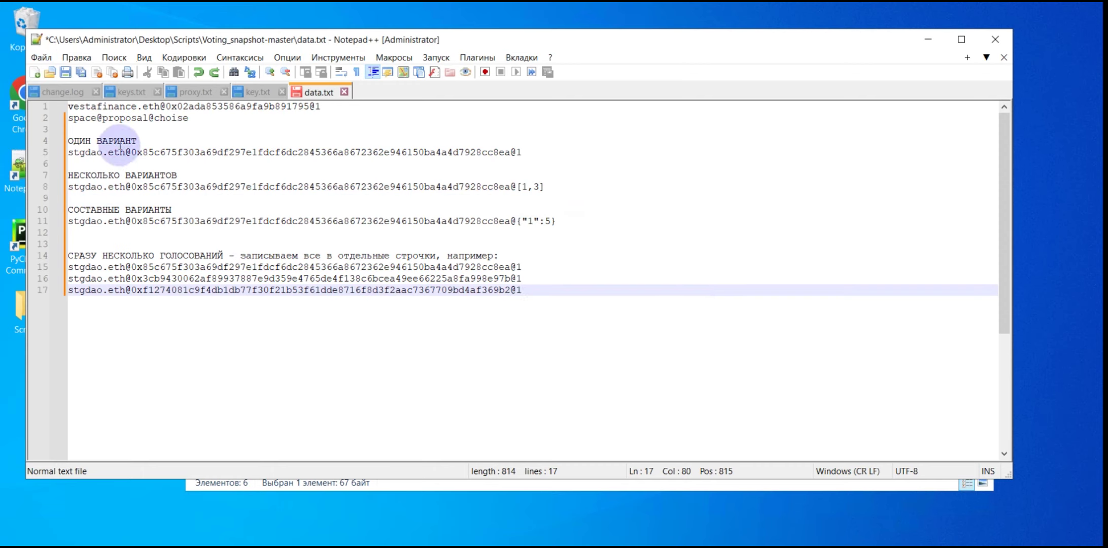
{"action": "left_click", "coordinate": [91, 144]}
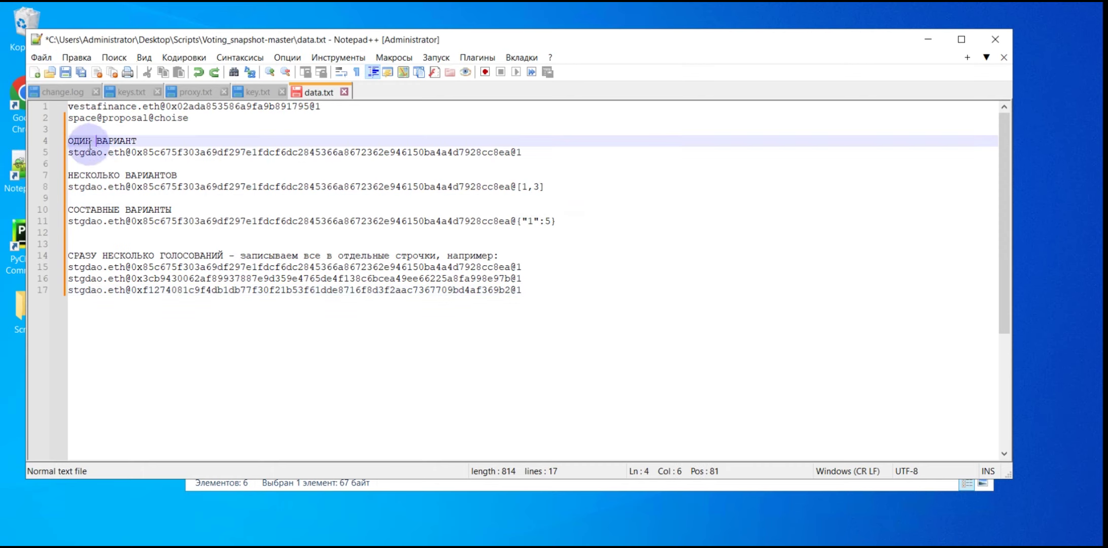
{"action": "left_click", "coordinate": [74, 152]}
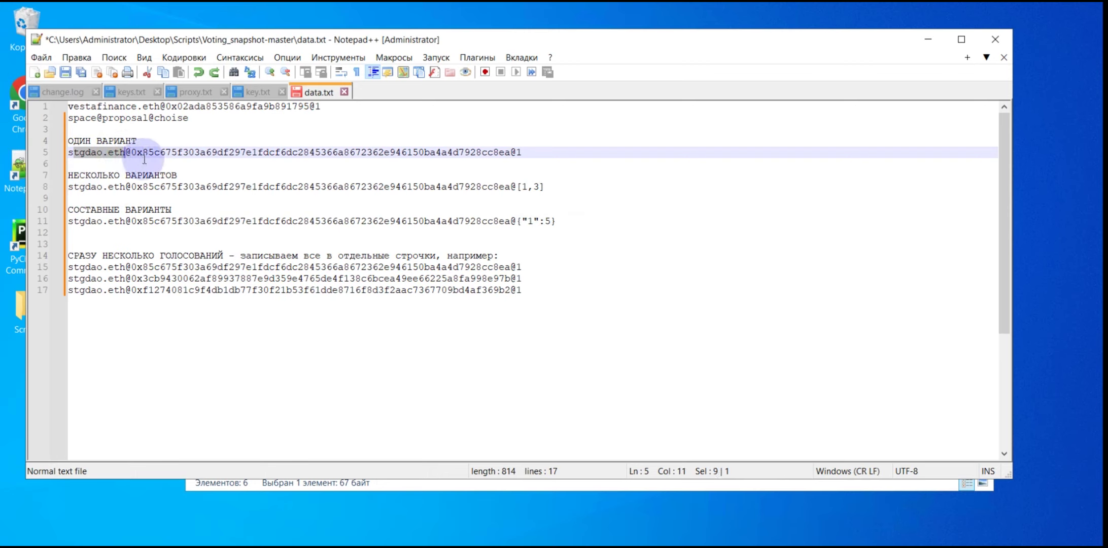
{"action": "left_click", "coordinate": [155, 153]}
{"action": "double_click", "coordinate": [513, 153]}
{"action": "left_click", "coordinate": [523, 152]}
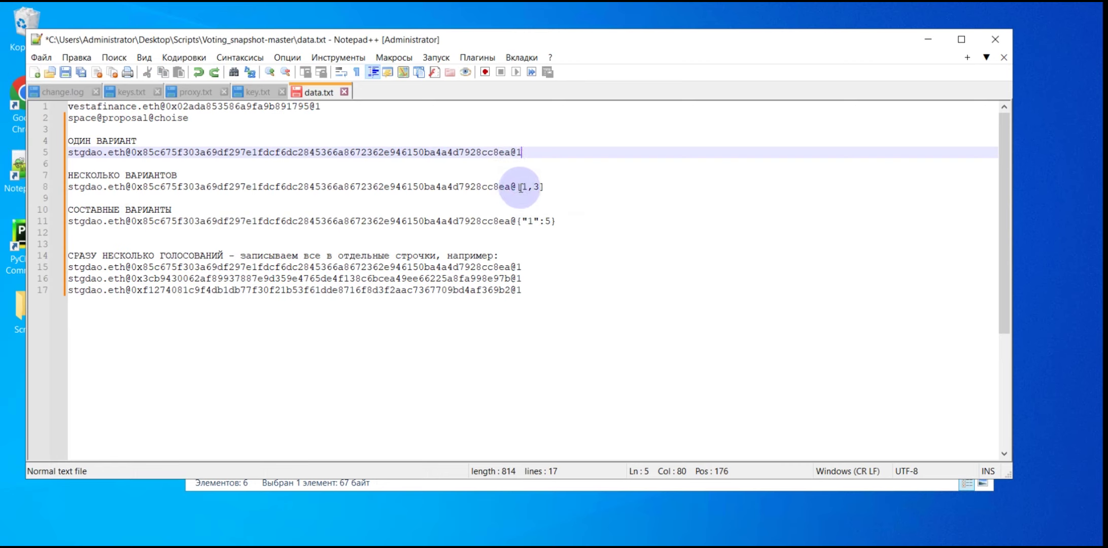
{"action": "left_click_drag", "start_coordinate": [522, 187], "coordinate": [550, 188]}
{"action": "left_click", "coordinate": [546, 187]}
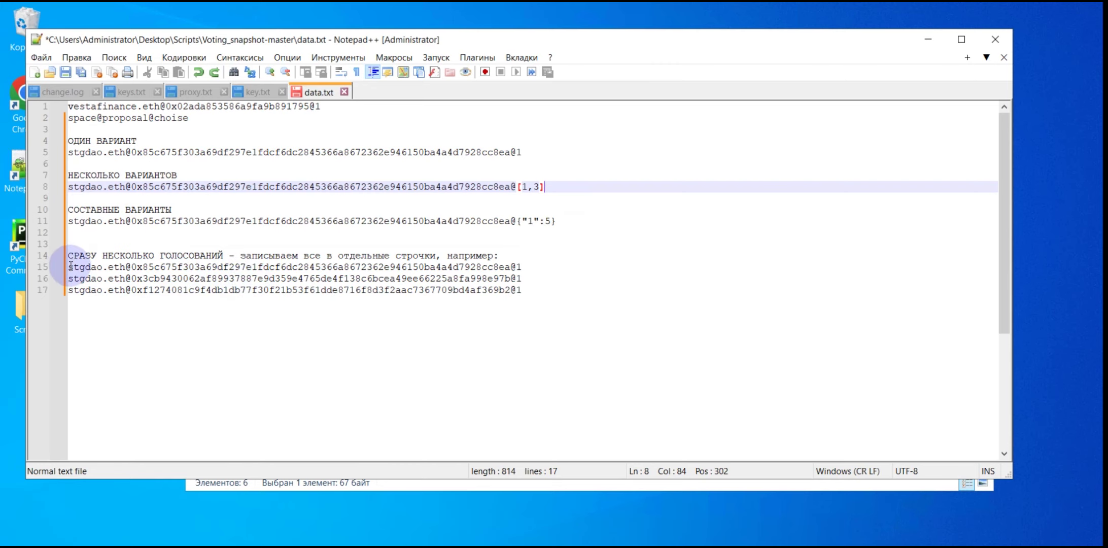
Delete everything in data.txt above the last three stgdao.eth vote lines, including the sample entries and headings.
{"action": "left_click_drag", "start_coordinate": [71, 266], "coordinate": [64, 101]}
{"action": "key", "text": "Delete"}
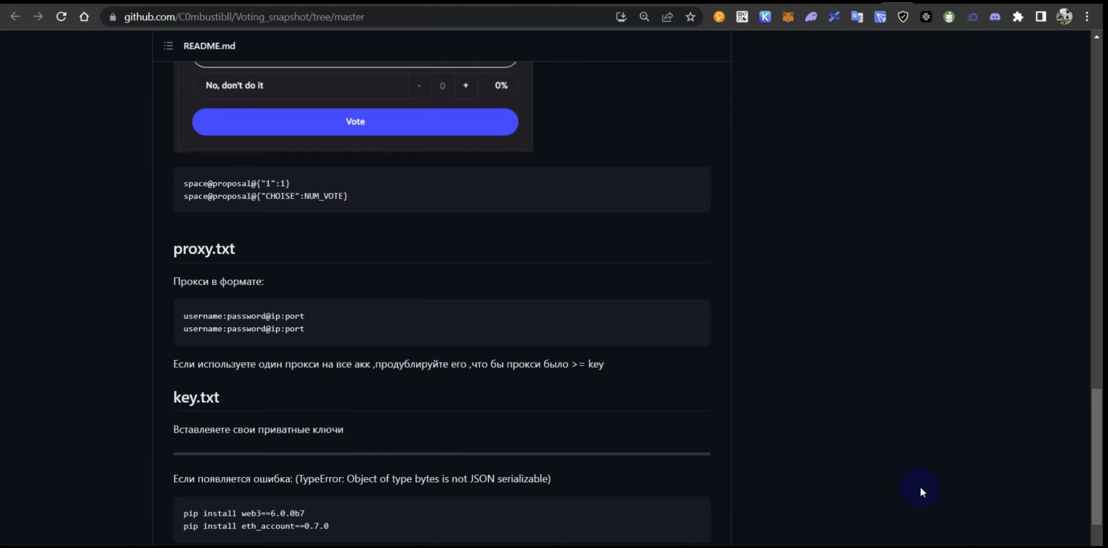
Review the pip install commands given for the TypeError at the end of the GitHub README.
{"action": "scroll", "coordinate": [723, 404], "scroll_direction": "down", "scroll_amount": 2}
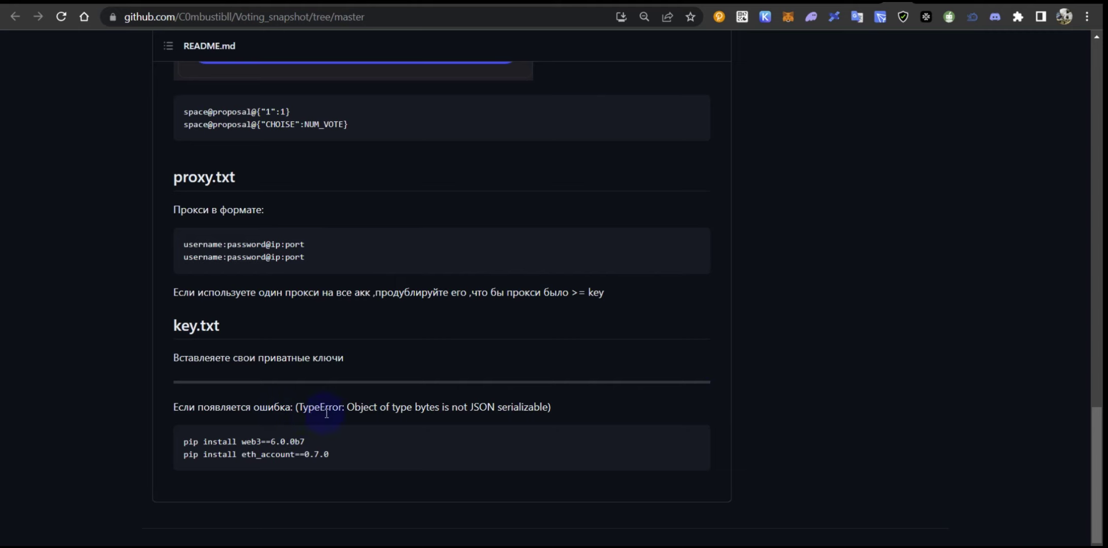
{"action": "left_click_drag", "start_coordinate": [332, 455], "coordinate": [189, 446]}
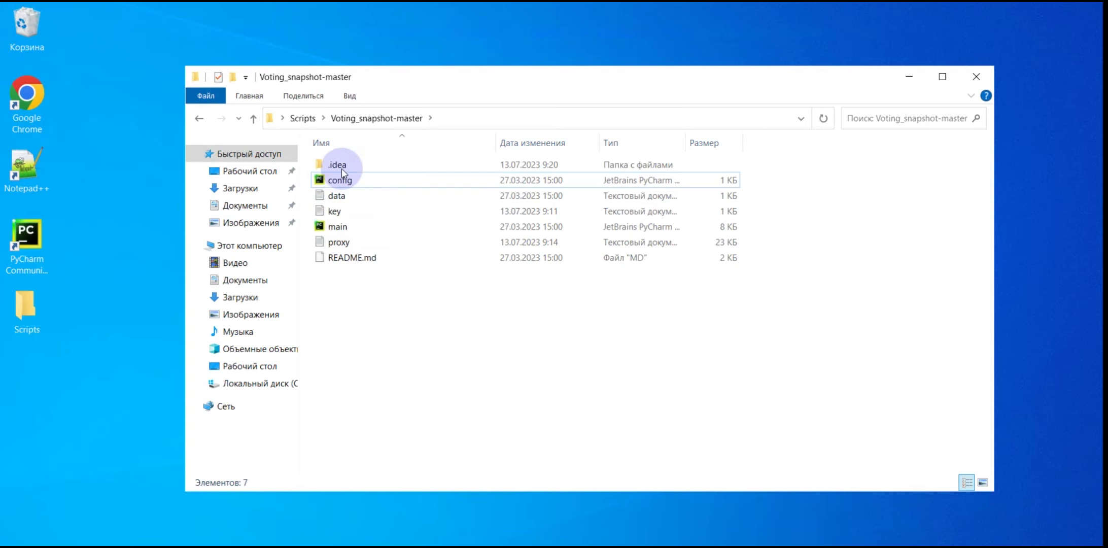
Open PyCharm and start a new project with Desktop\Scripts\Voting_snapshot-master as its location.
{"action": "double_click", "coordinate": [30, 234]}
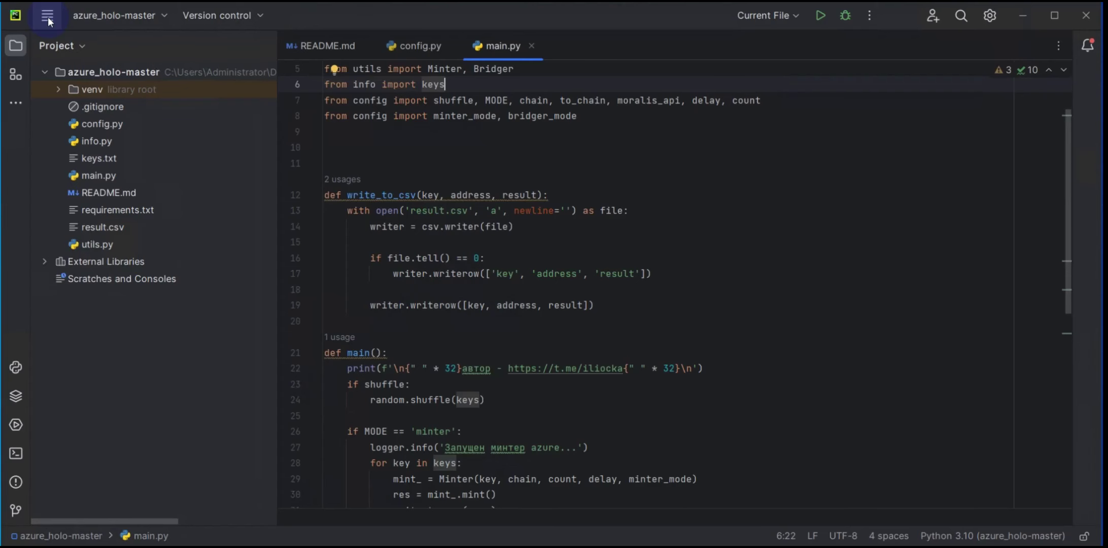
{"action": "left_click", "coordinate": [48, 16]}
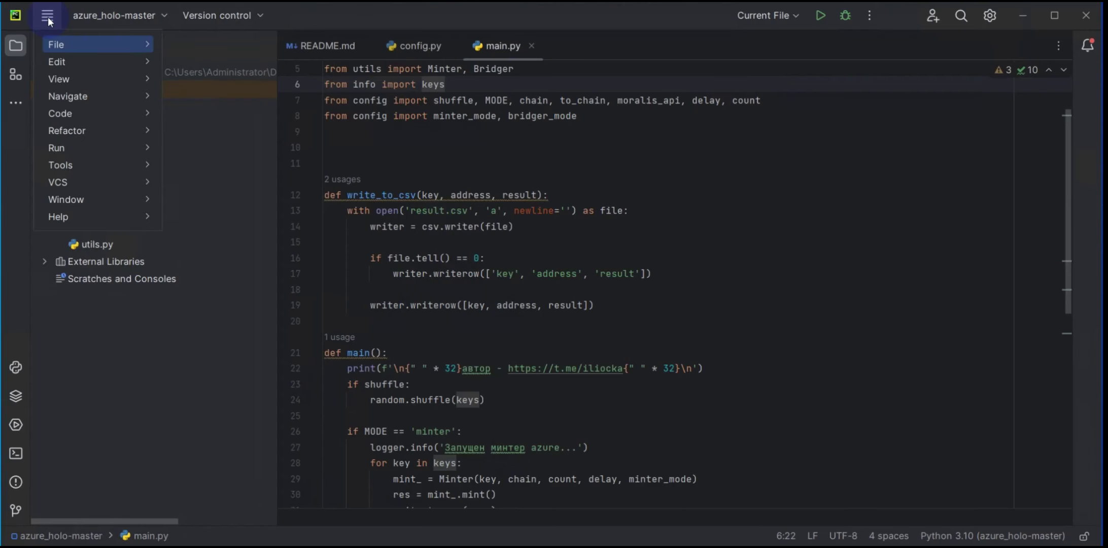
{"action": "left_click", "coordinate": [56, 44]}
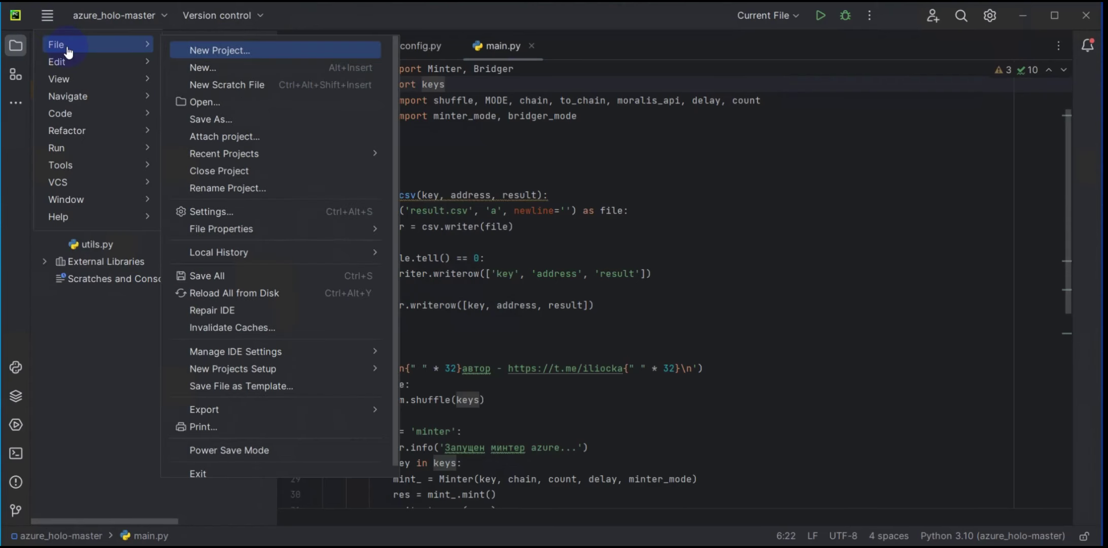
{"action": "left_click", "coordinate": [230, 57]}
{"action": "left_click", "coordinate": [818, 87]}
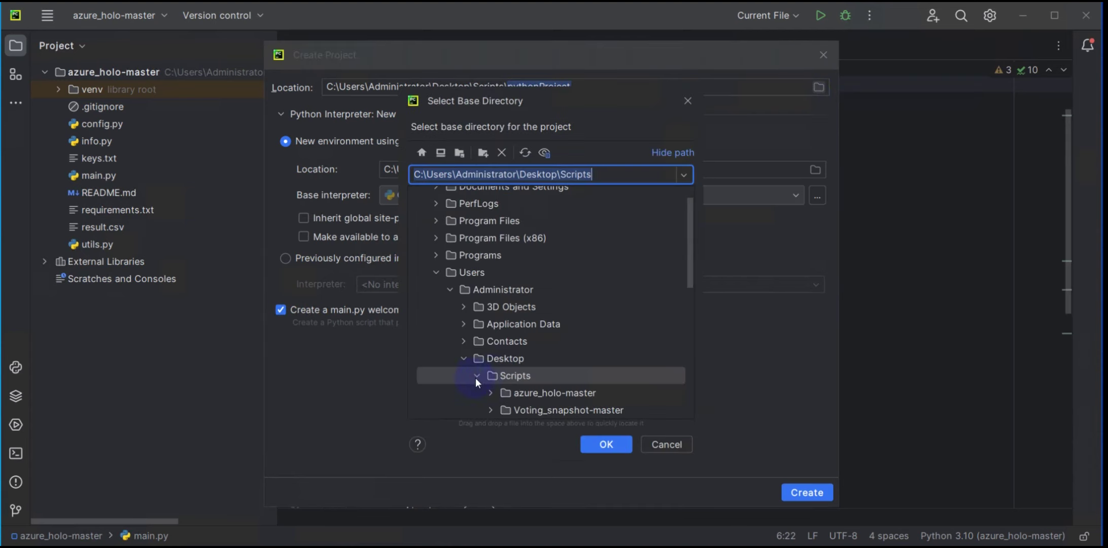
{"action": "scroll", "coordinate": [530, 355], "scroll_direction": "down", "scroll_amount": 2}
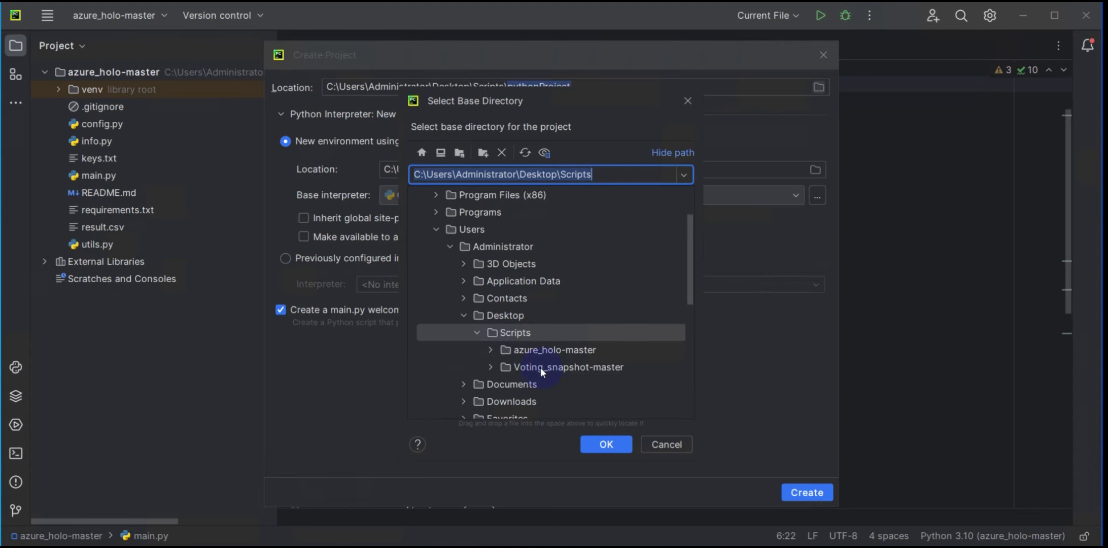
{"action": "left_click", "coordinate": [541, 366]}
{"action": "left_click", "coordinate": [609, 445]}
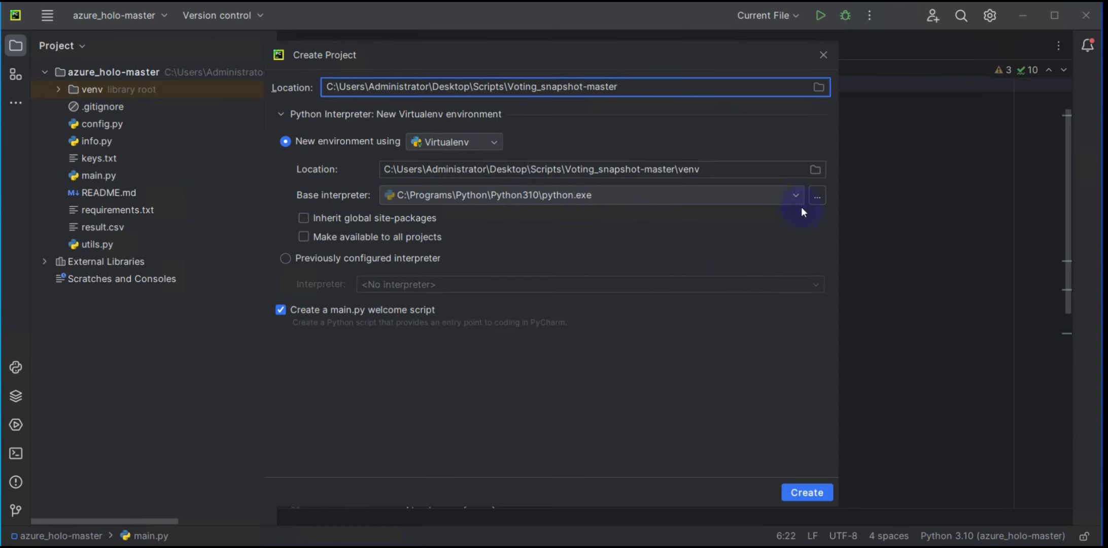
Create the project from the existing sources and choose to always download the pre-built shared indexes.
{"action": "key", "text": "alt+i"}
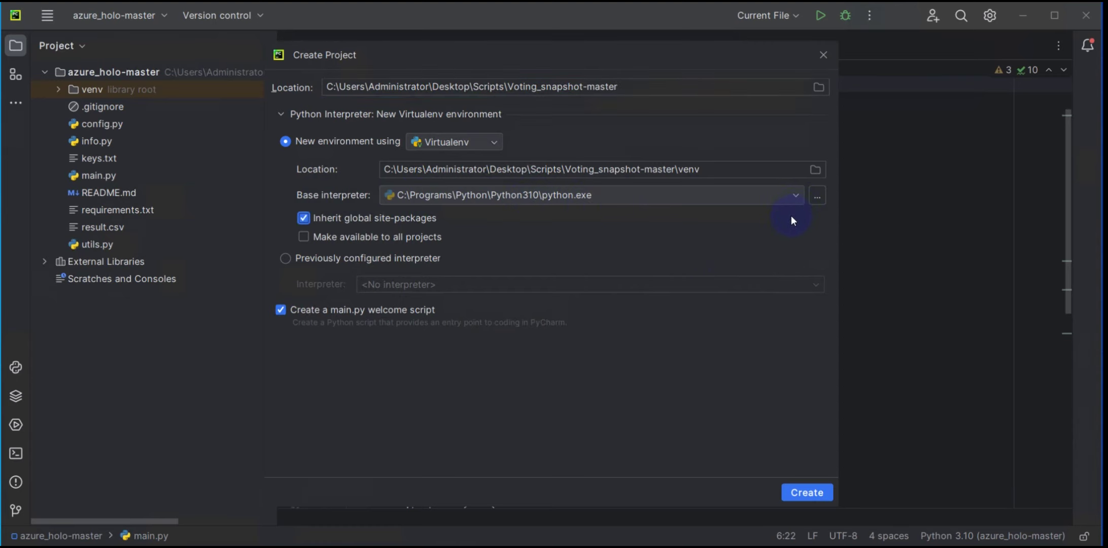
{"action": "left_click", "coordinate": [351, 218]}
{"action": "left_click", "coordinate": [794, 492]}
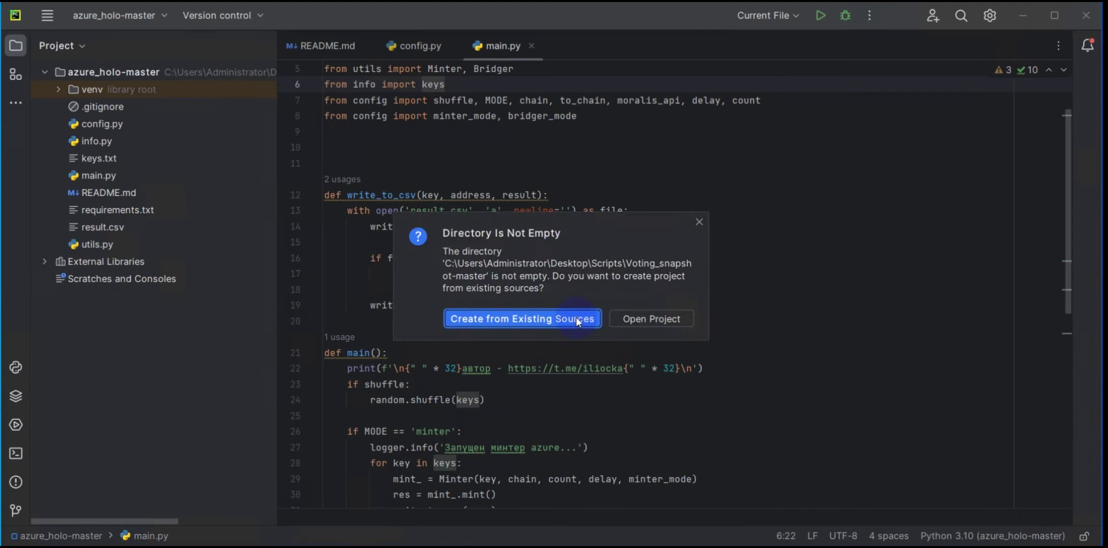
{"action": "left_click", "coordinate": [577, 322]}
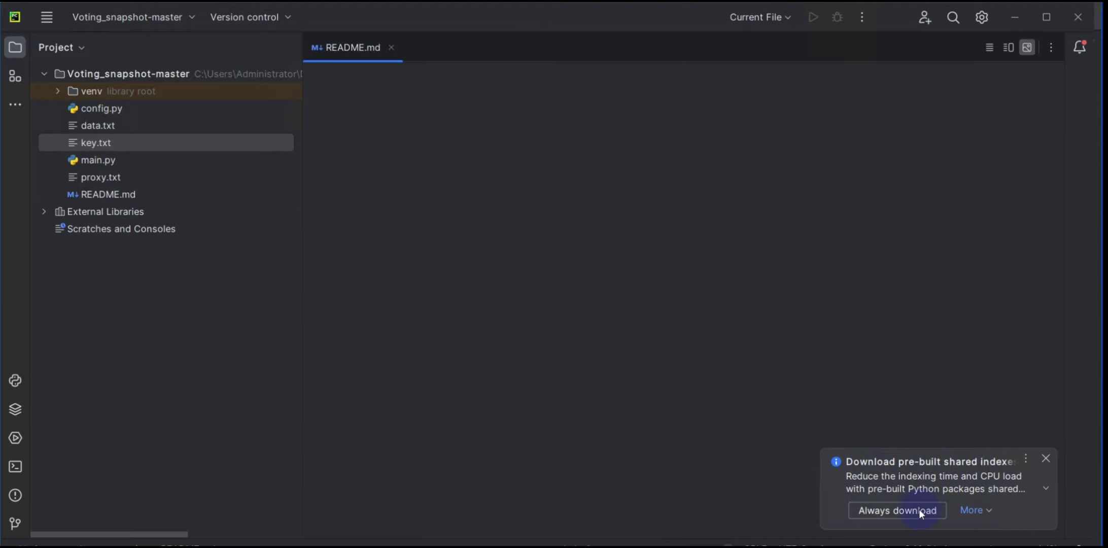
{"action": "left_click", "coordinate": [882, 511]}
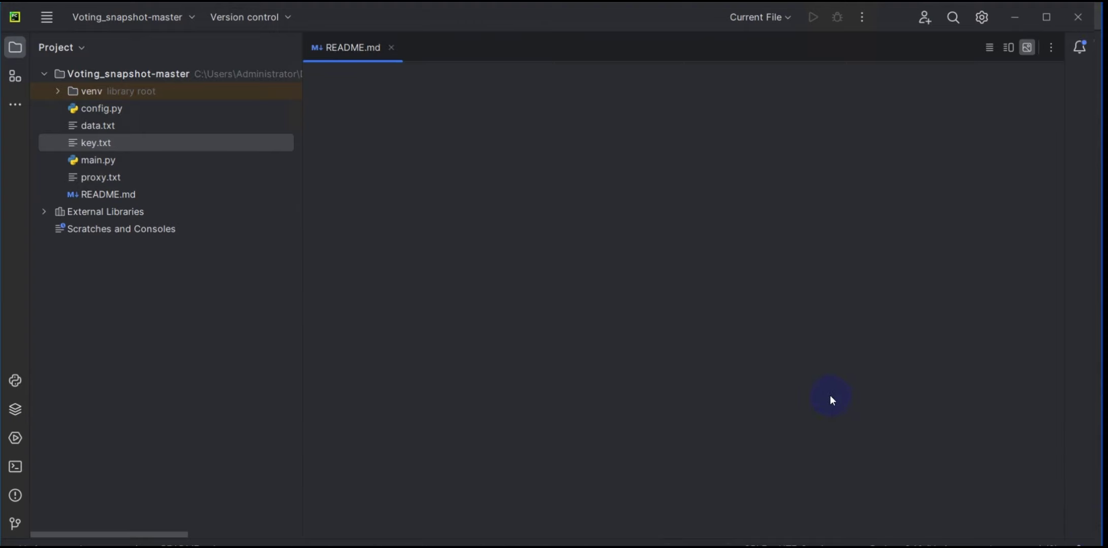
{"action": "left_click", "coordinate": [572, 280]}
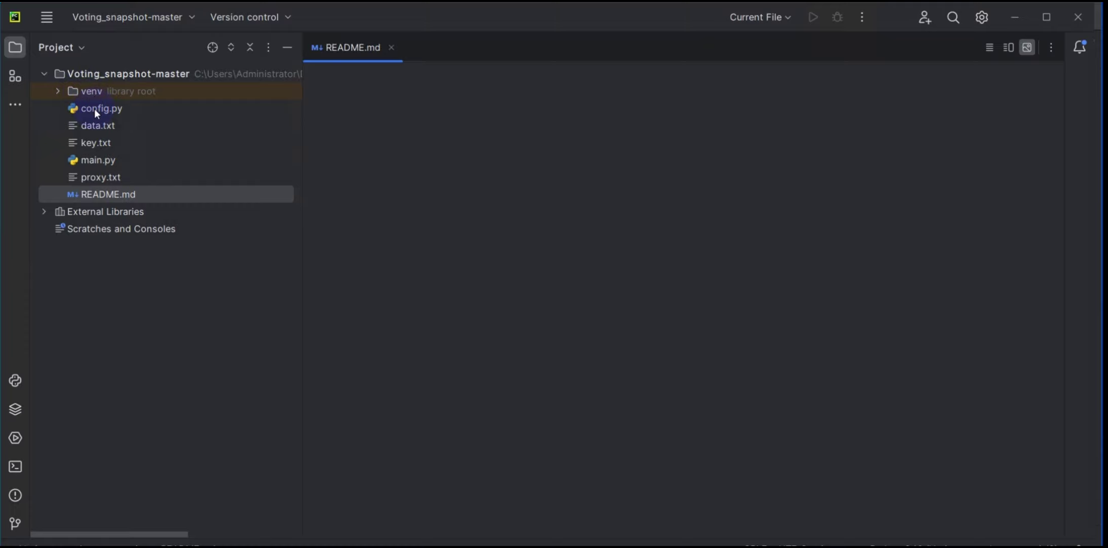
Open data.txt and config.py from the project, and set TIME to 5 in config.py.
{"action": "double_click", "coordinate": [92, 126]}
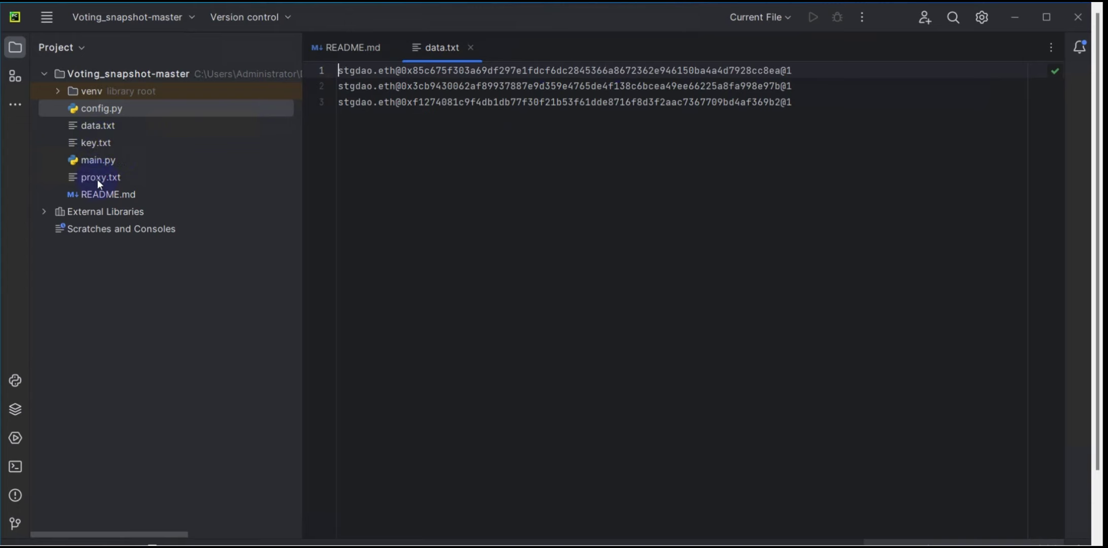
{"action": "double_click", "coordinate": [93, 110]}
{"action": "left_click", "coordinate": [396, 70]}
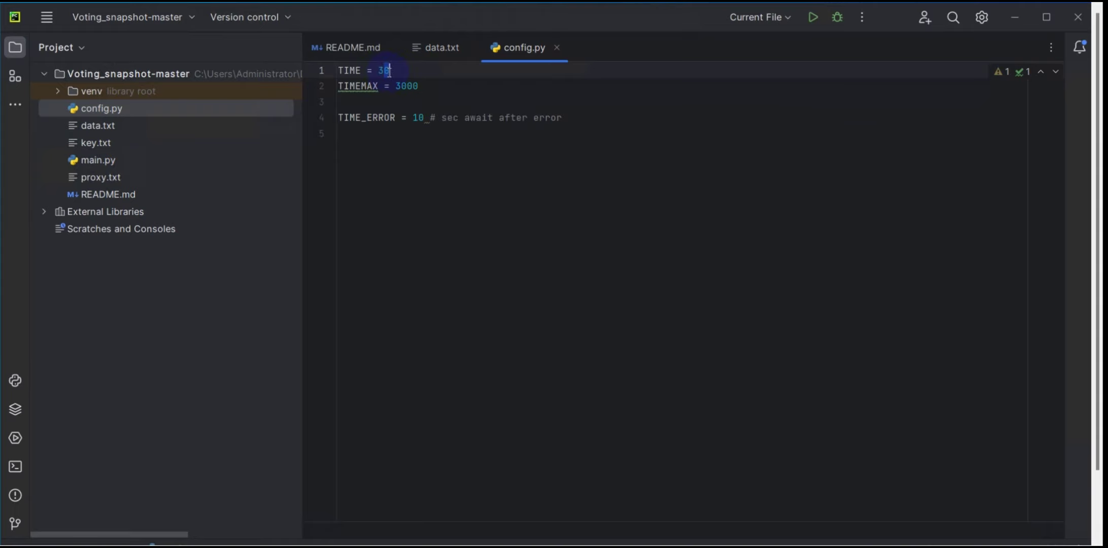
{"action": "double_click", "coordinate": [389, 71]}
{"action": "type", "text": "5"}
Open main.py, show the terminal, run the script and inspect the missing module named in its output.
{"action": "left_click", "coordinate": [93, 162]}
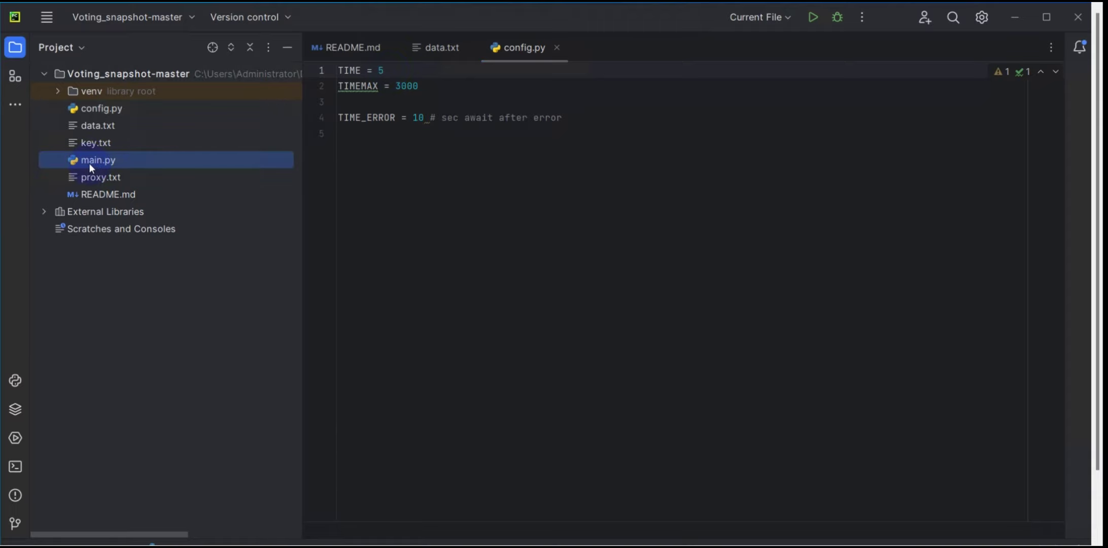
{"action": "double_click", "coordinate": [89, 163]}
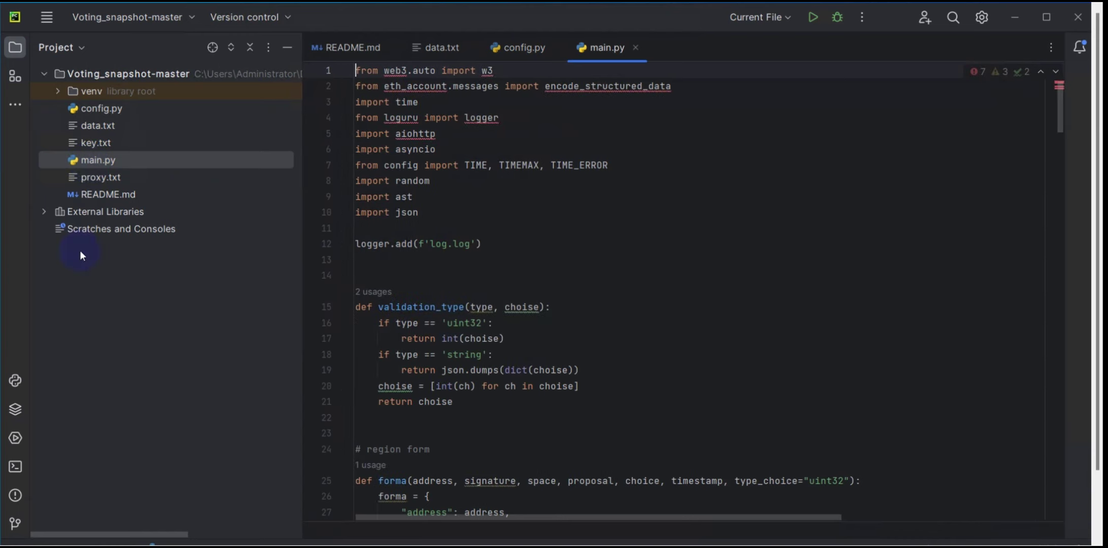
{"action": "left_click", "coordinate": [15, 467]}
{"action": "left_click_drag", "start_coordinate": [618, 354], "coordinate": [622, 368]}
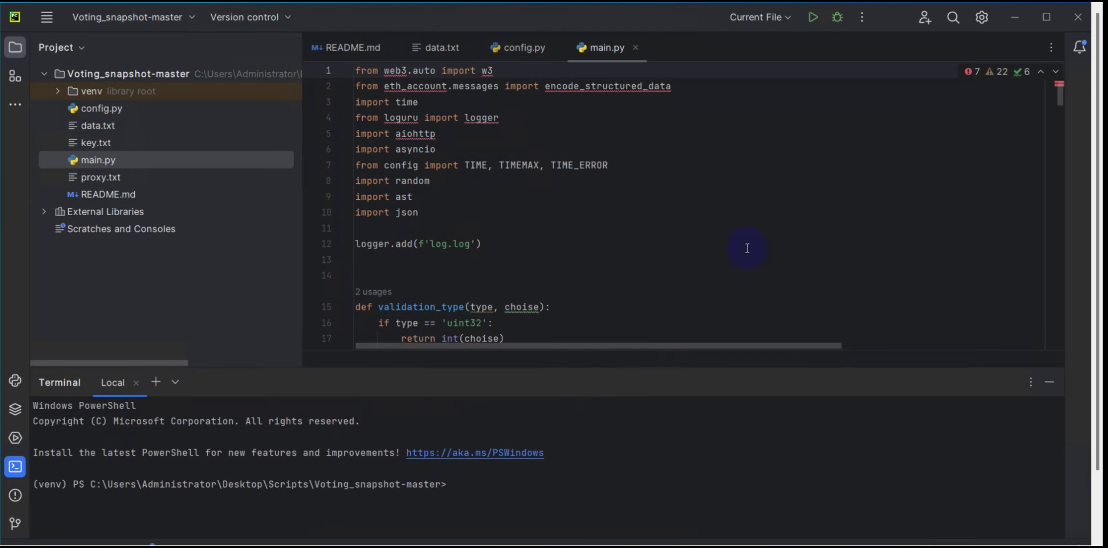
{"action": "left_click", "coordinate": [813, 18]}
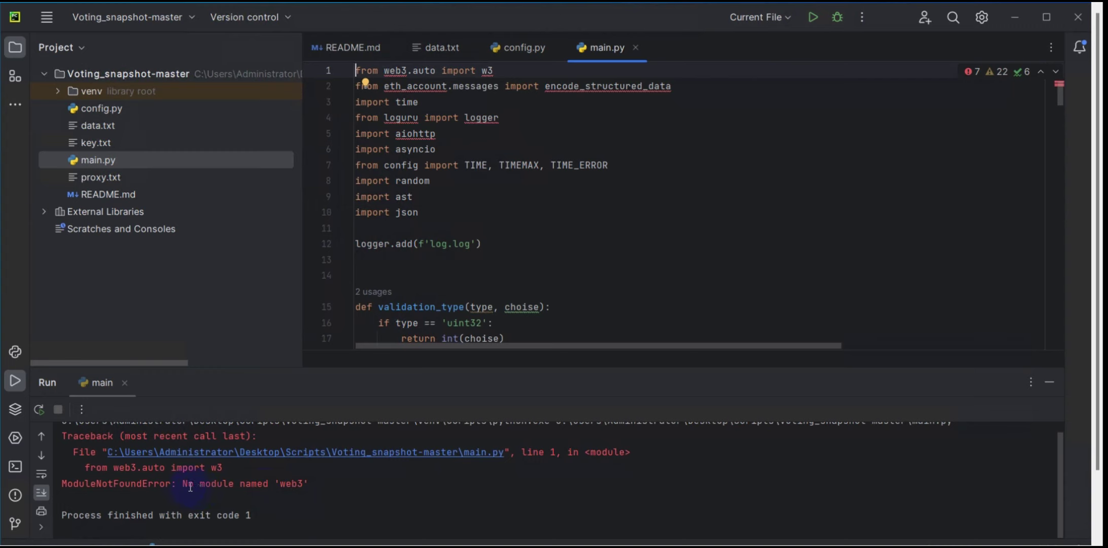
{"action": "left_click_drag", "start_coordinate": [304, 483], "coordinate": [280, 483]}
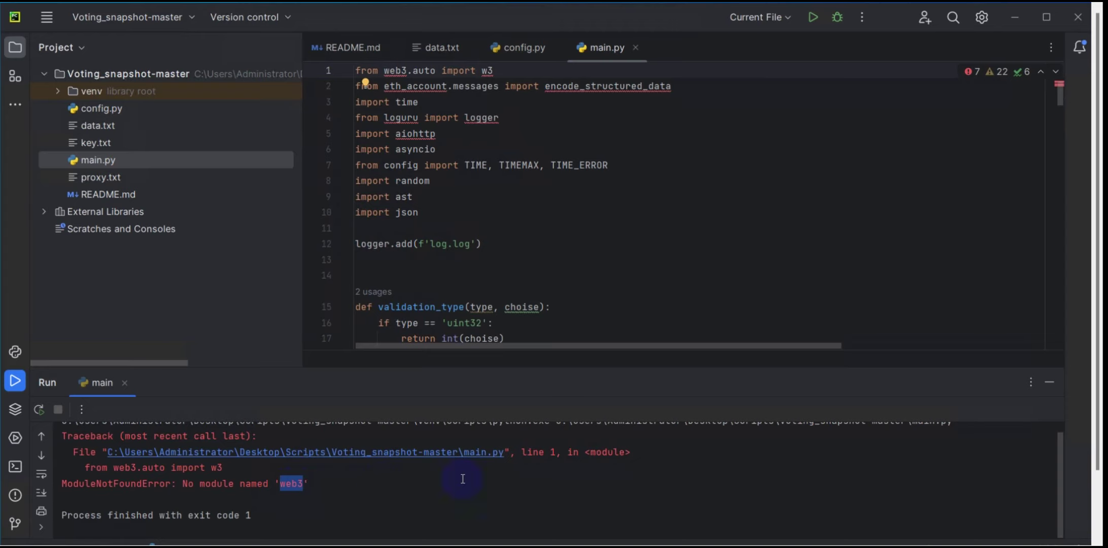
Copy the install commands from the README in the browser and install web3==6.0.0b7 and eth_account==0.7.0 with pip in PyCharm's terminal.
{"action": "key", "text": "alt+Tab"}
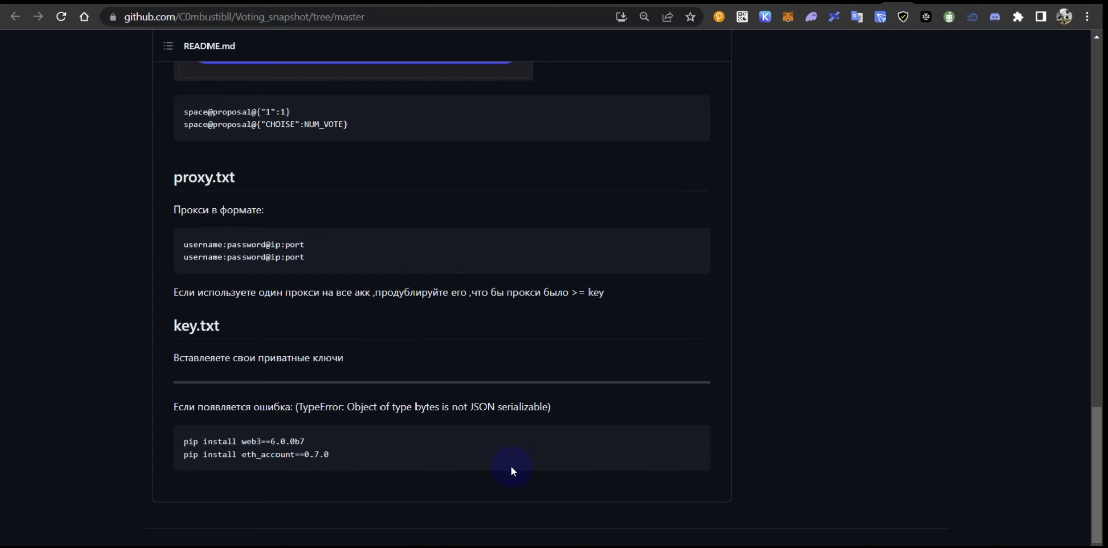
{"action": "left_click_drag", "start_coordinate": [335, 457], "coordinate": [190, 444]}
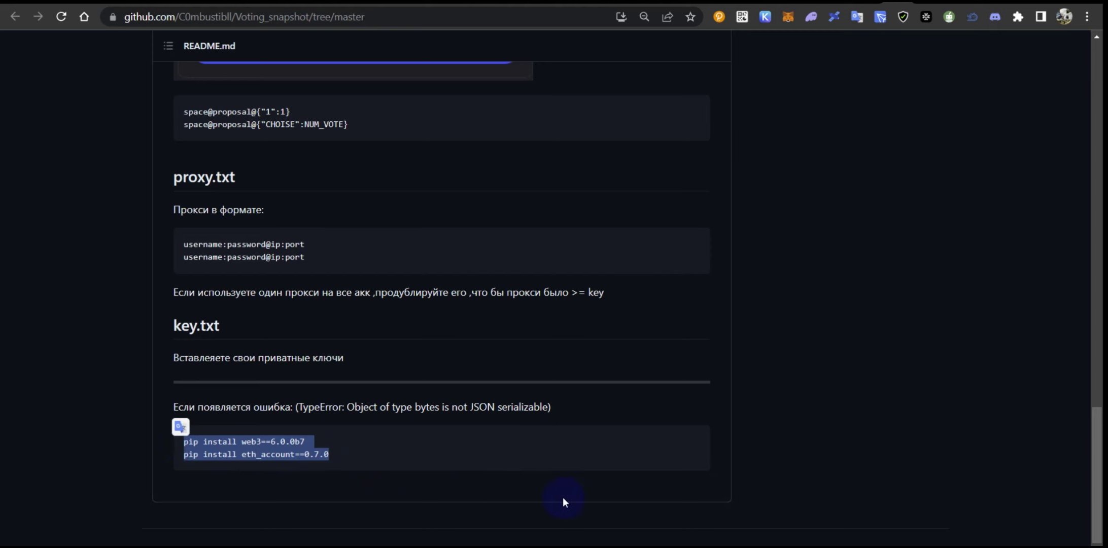
{"action": "key", "text": "alt+Tab"}
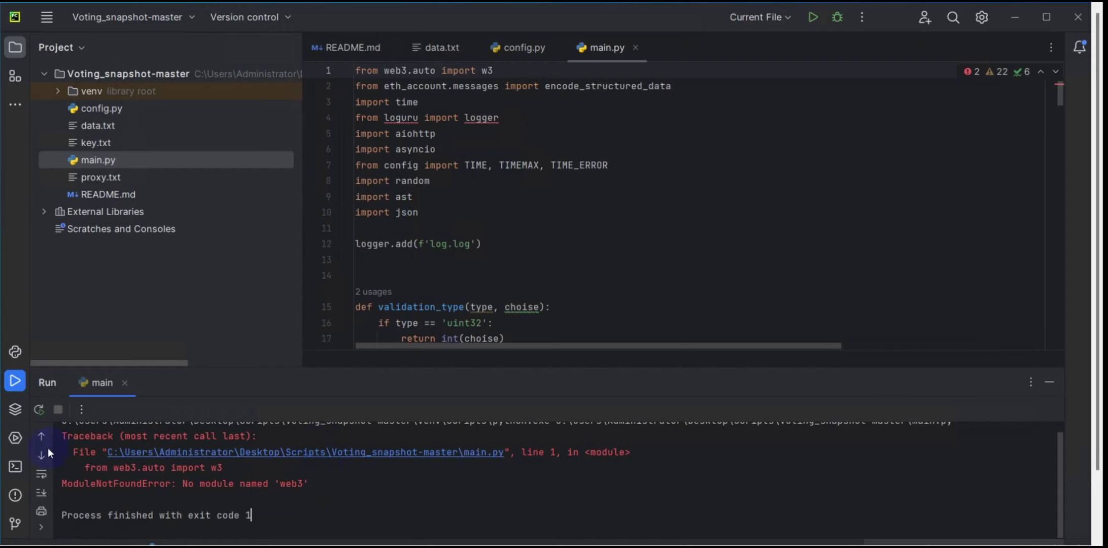
{"action": "left_click", "coordinate": [16, 466]}
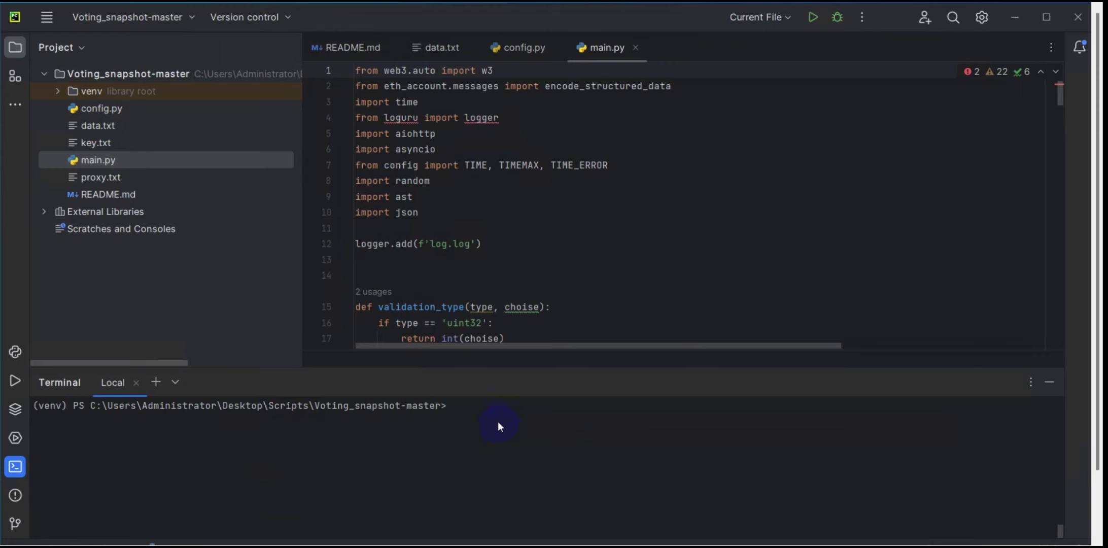
{"action": "type", "text": "pip install web3==6.0.0b7 pip install eth_account==0.7.0"}
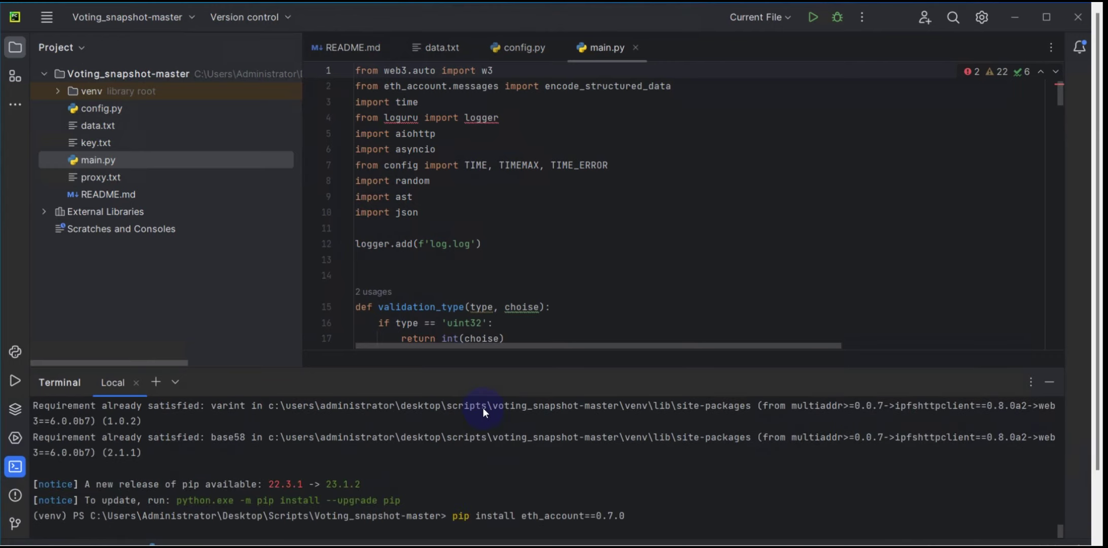
{"action": "key", "text": "Return"}
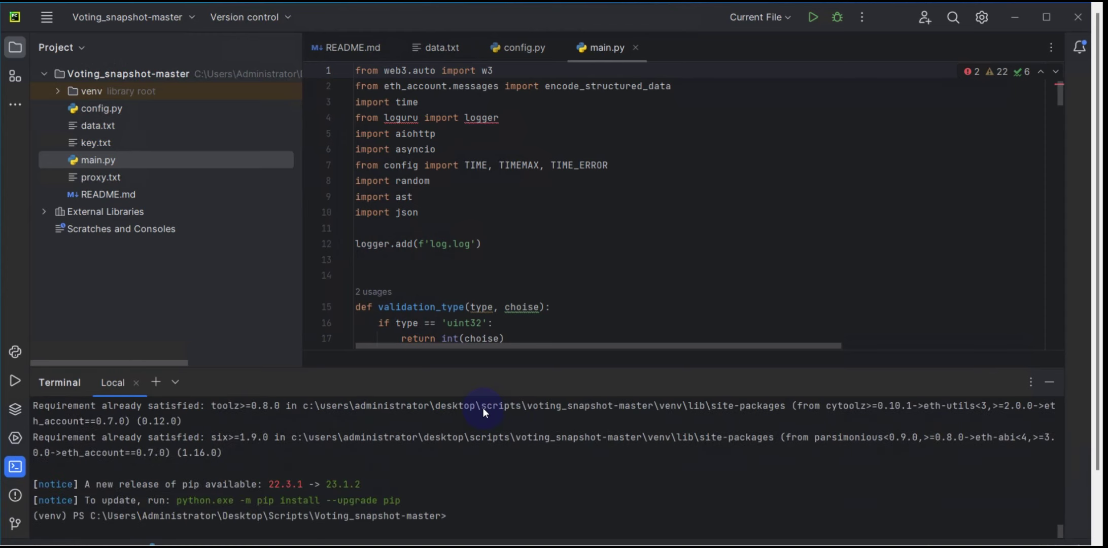
Run main.py again, enlarge the output area slightly and inspect the missing module reported by the import error.
{"action": "left_click", "coordinate": [812, 18]}
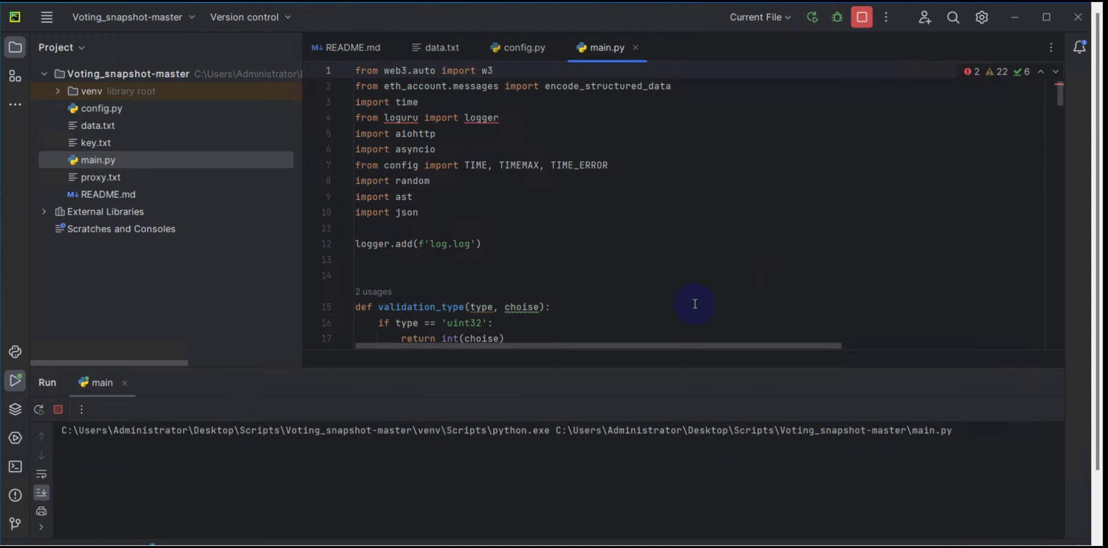
{"action": "left_click_drag", "start_coordinate": [625, 369], "coordinate": [623, 346]}
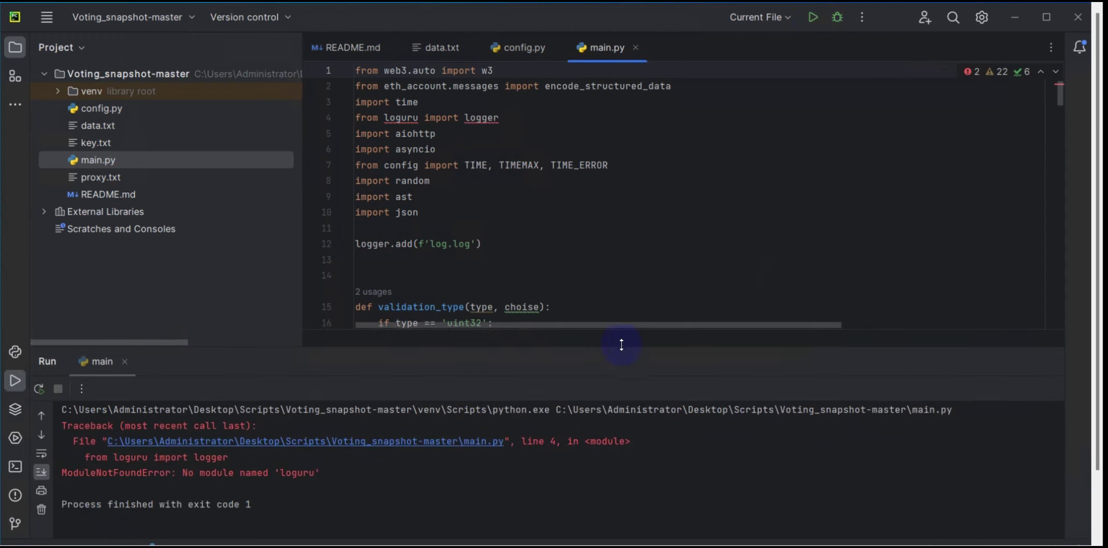
{"action": "left_click", "coordinate": [309, 472]}
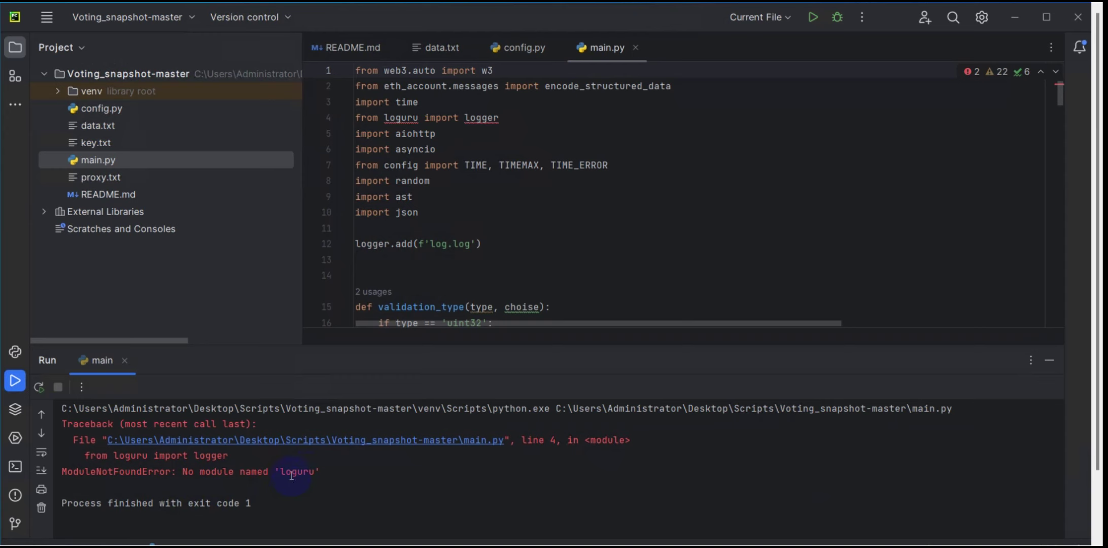
Install the loguru package with pip in the project's terminal.
{"action": "left_click", "coordinate": [15, 466]}
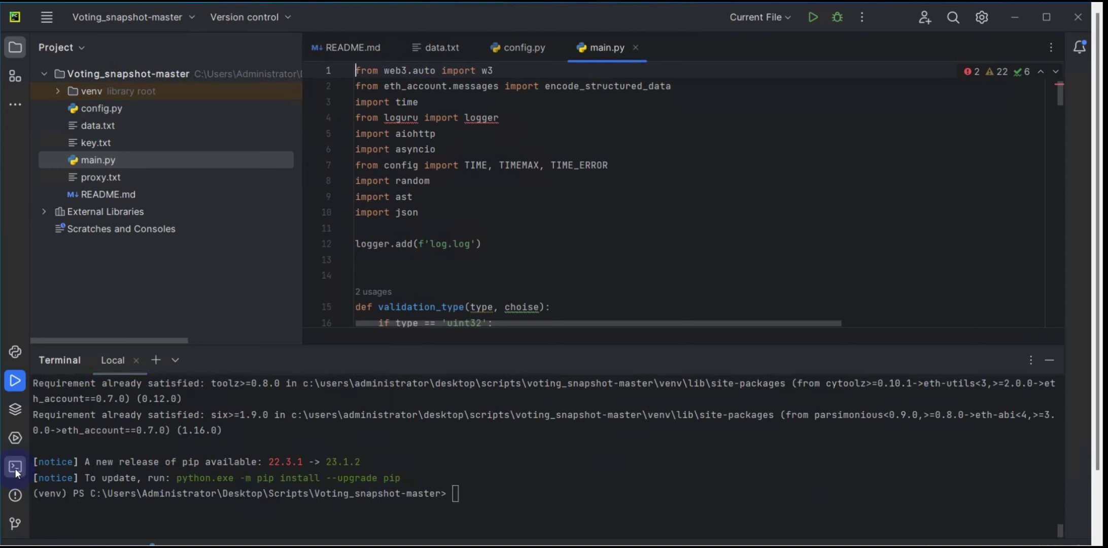
{"action": "type", "text": "pip install "}
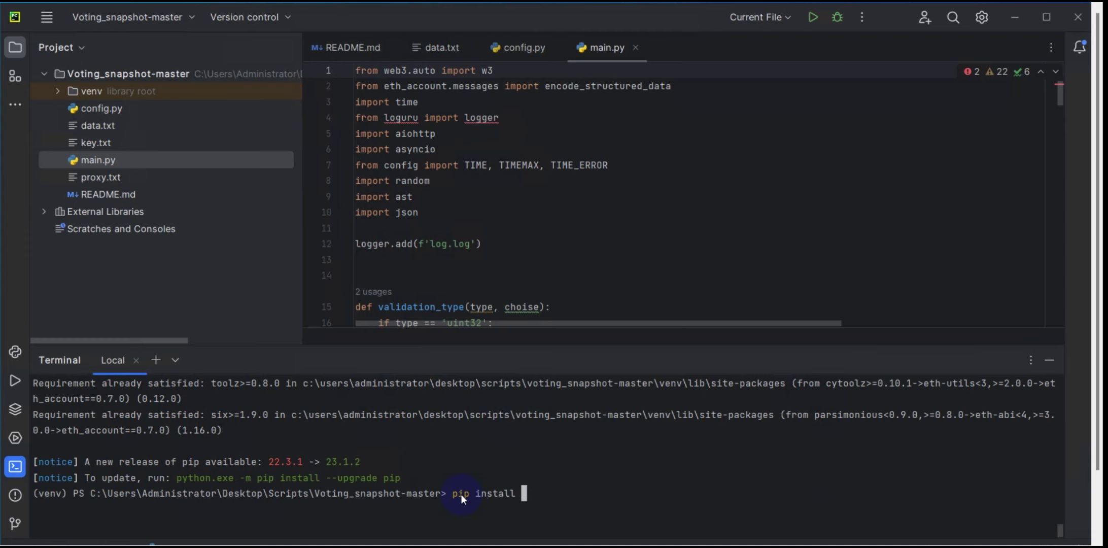
{"action": "type", "text": "loguru"}
{"action": "key", "text": "Return"}
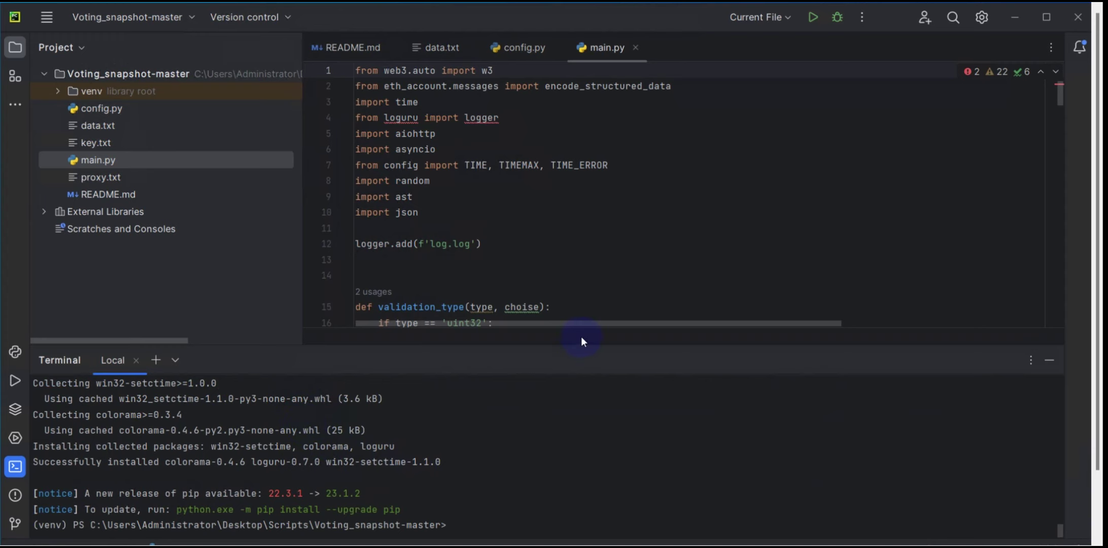
Run main.py with the installed dependencies and enlarge the output area to follow the voting log.
{"action": "left_click_drag", "start_coordinate": [580, 349], "coordinate": [579, 336]}
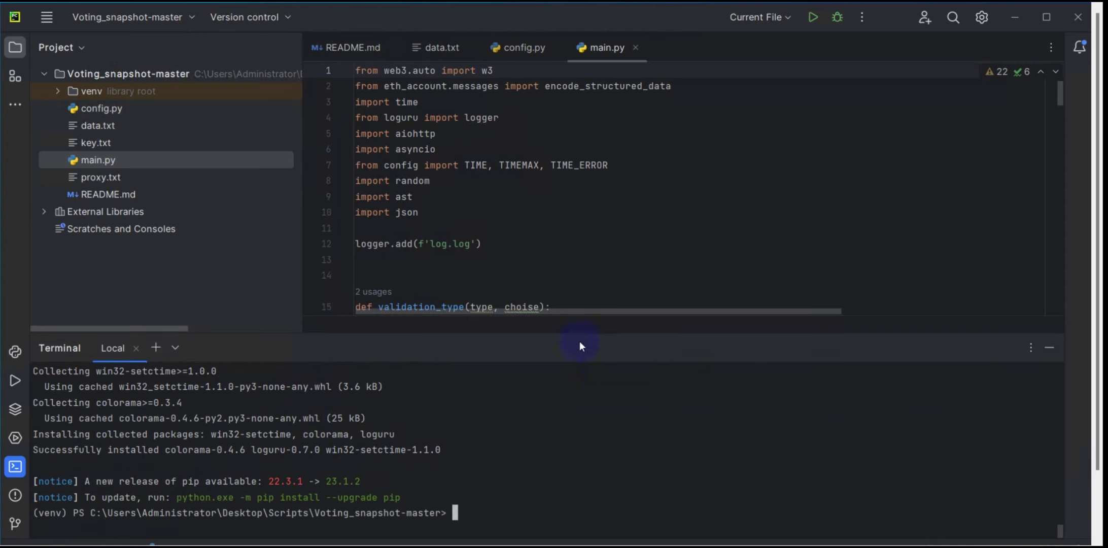
{"action": "left_click", "coordinate": [811, 19]}
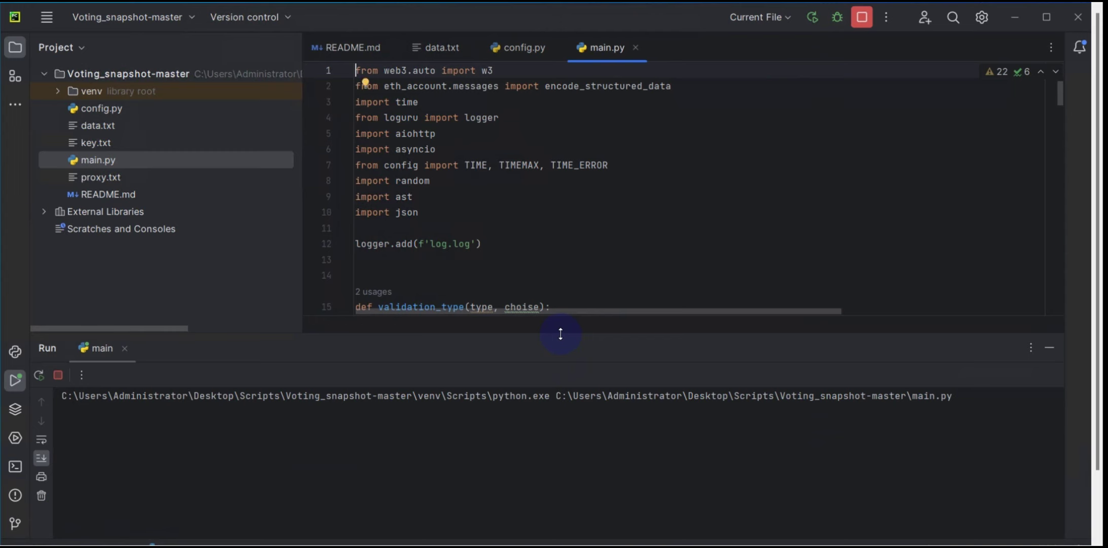
{"action": "left_click_drag", "start_coordinate": [559, 334], "coordinate": [556, 306]}
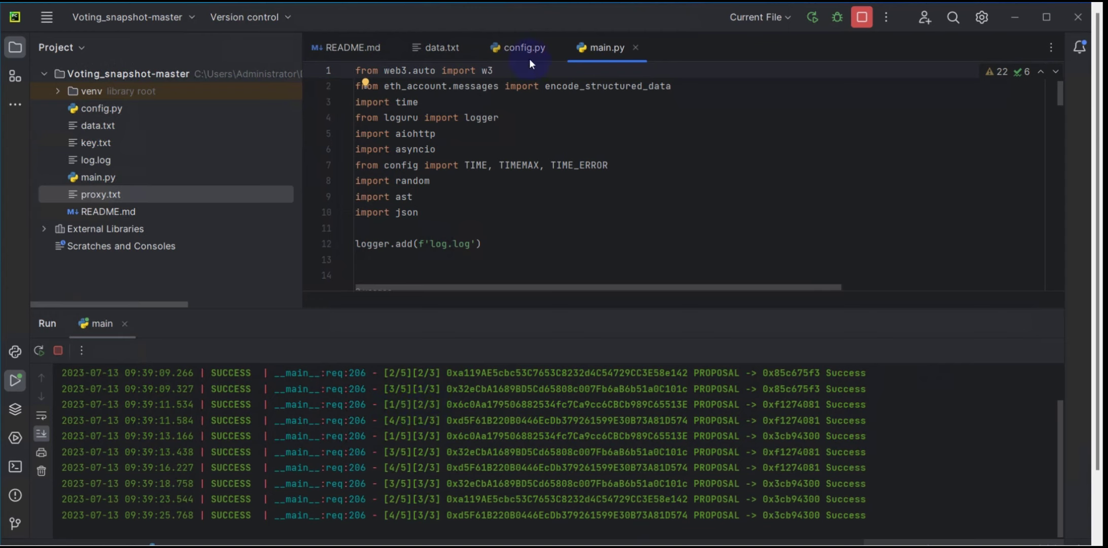
Check the TIMEMAX setting in config.py, then return to main.py and review the end of its run output.
{"action": "left_click", "coordinate": [515, 47]}
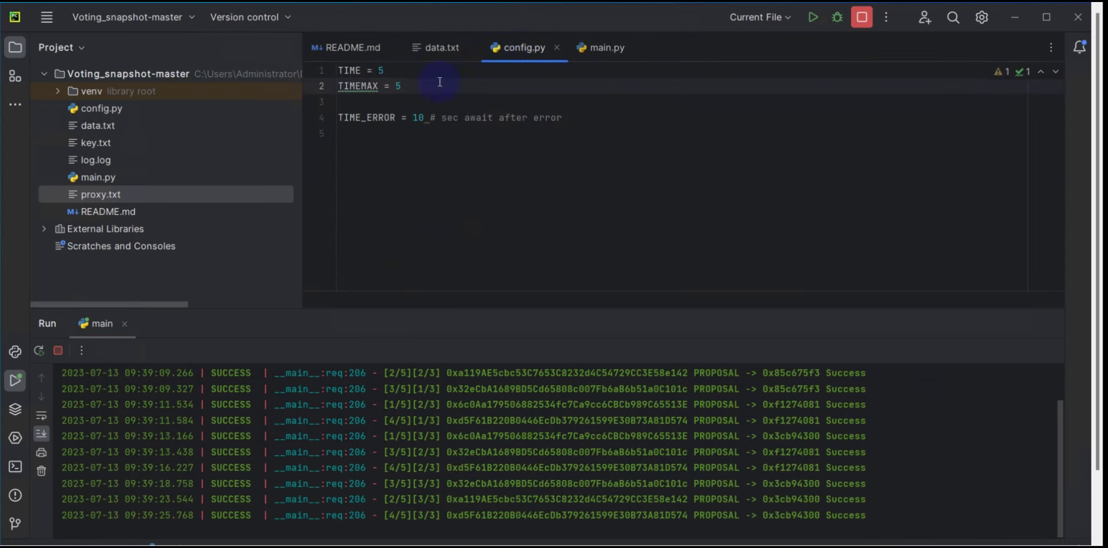
{"action": "left_click", "coordinate": [345, 85]}
{"action": "left_click", "coordinate": [411, 87]}
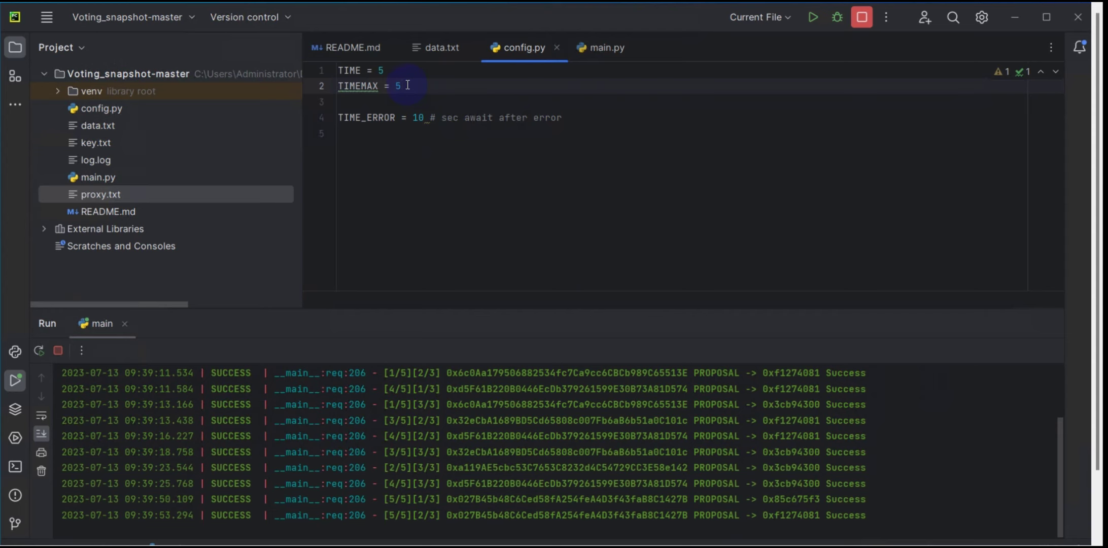
{"action": "left_click", "coordinate": [614, 48]}
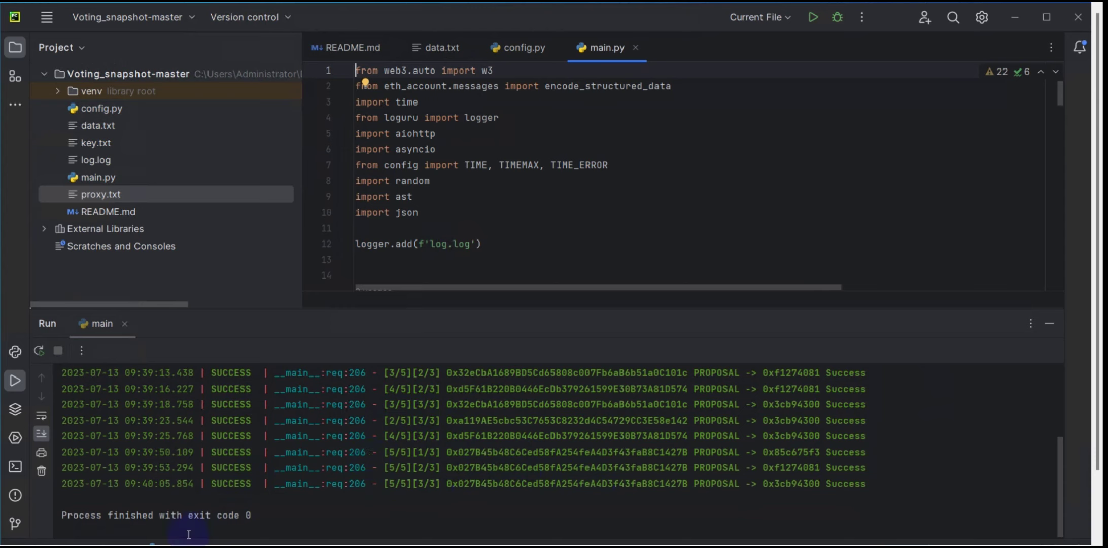
{"action": "left_click", "coordinate": [263, 523]}
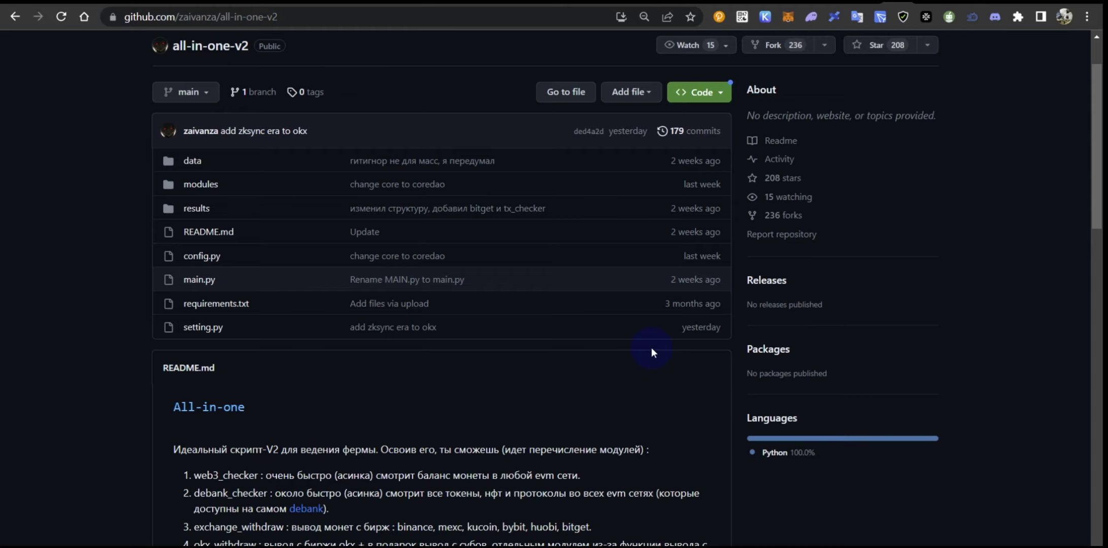
Examine the module list in the all-in-one-v2 repository's README on GitHub, including the debank_checker entry.
{"action": "scroll", "coordinate": [545, 364], "scroll_direction": "up", "scroll_amount": 2}
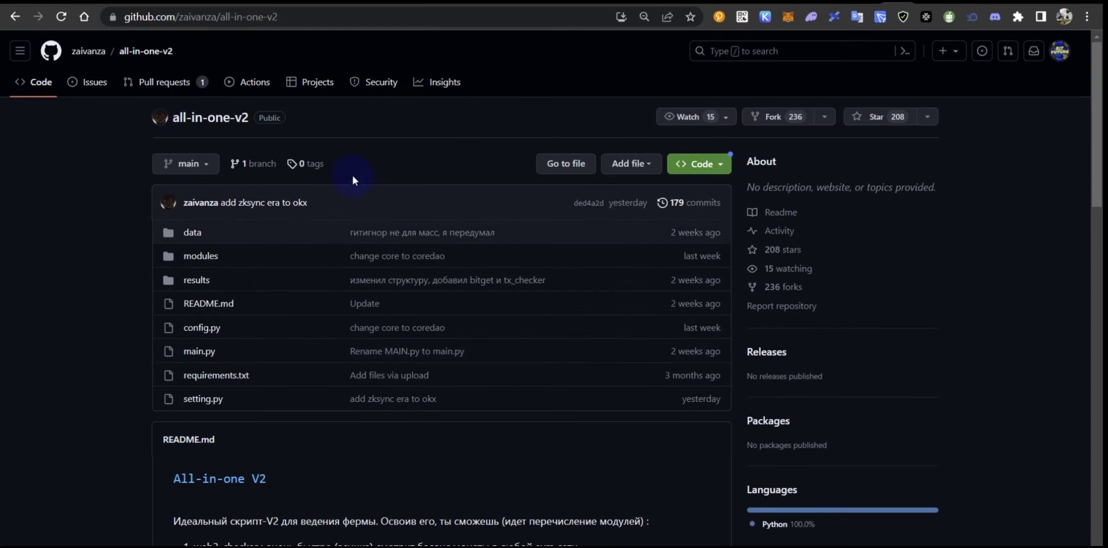
{"action": "scroll", "coordinate": [225, 234], "scroll_direction": "down", "scroll_amount": 20}
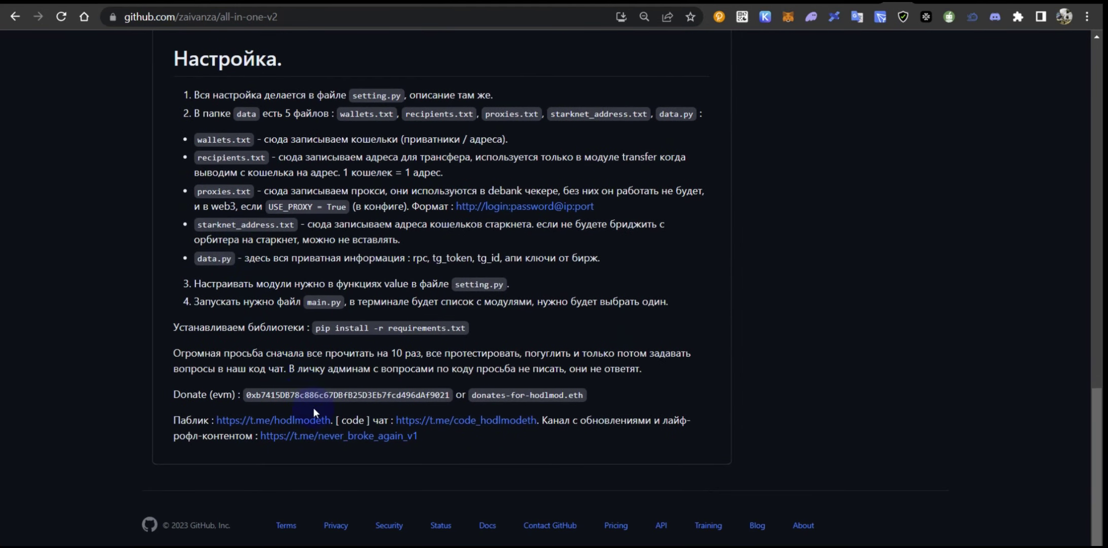
{"action": "scroll", "coordinate": [596, 320], "scroll_direction": "up", "scroll_amount": 8}
{"action": "scroll", "coordinate": [597, 318], "scroll_direction": "up", "scroll_amount": 9}
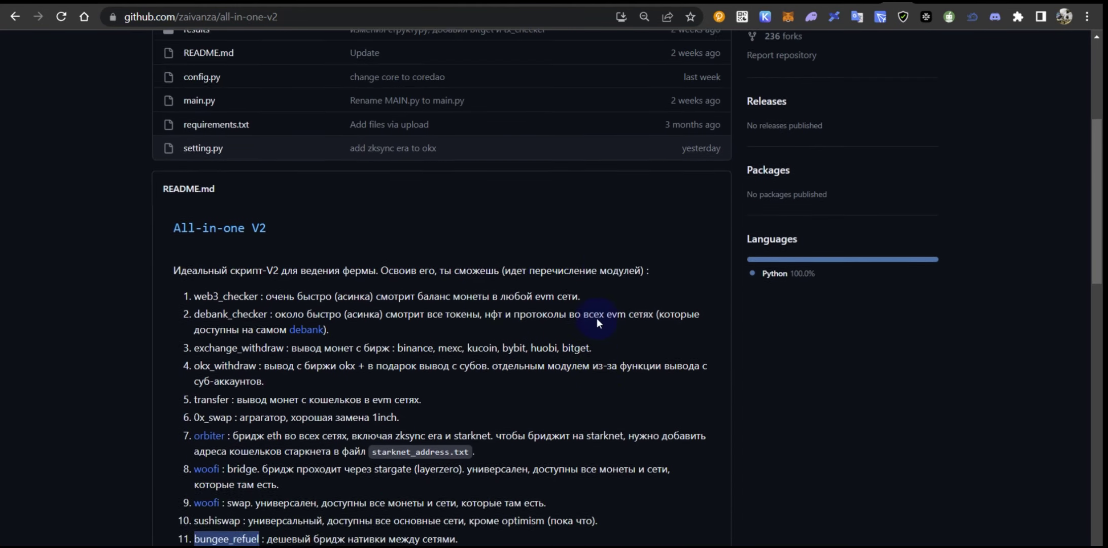
{"action": "scroll", "coordinate": [540, 329], "scroll_direction": "down", "scroll_amount": 2}
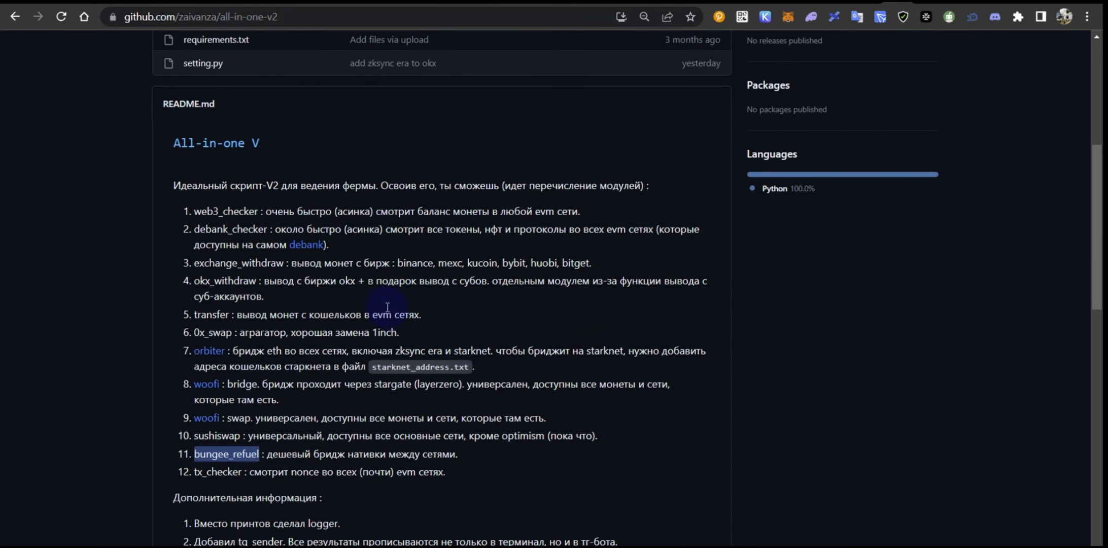
{"action": "scroll", "coordinate": [355, 284], "scroll_direction": "down", "scroll_amount": 2}
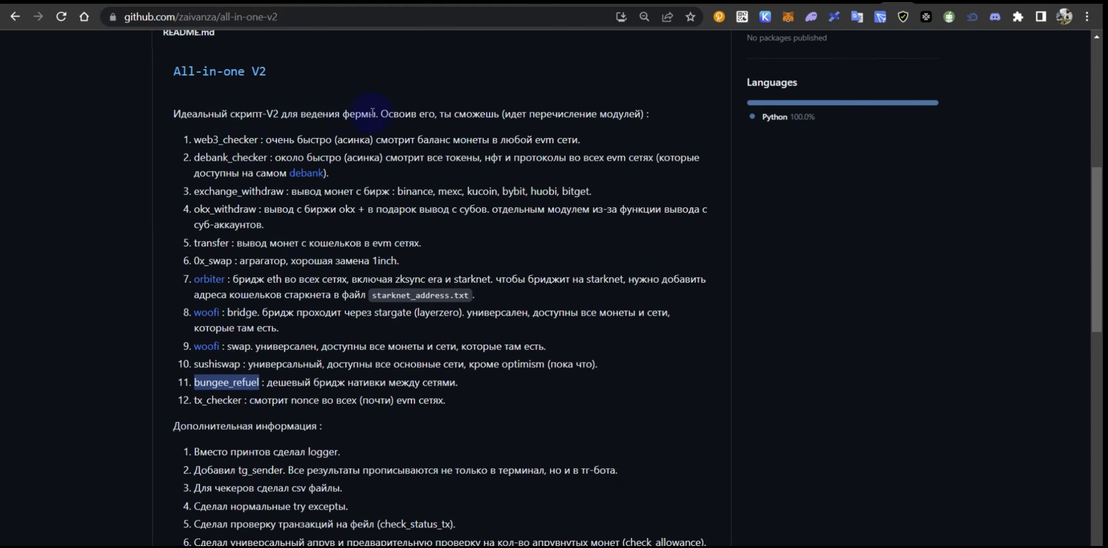
{"action": "left_click_drag", "start_coordinate": [374, 114], "coordinate": [361, 113]}
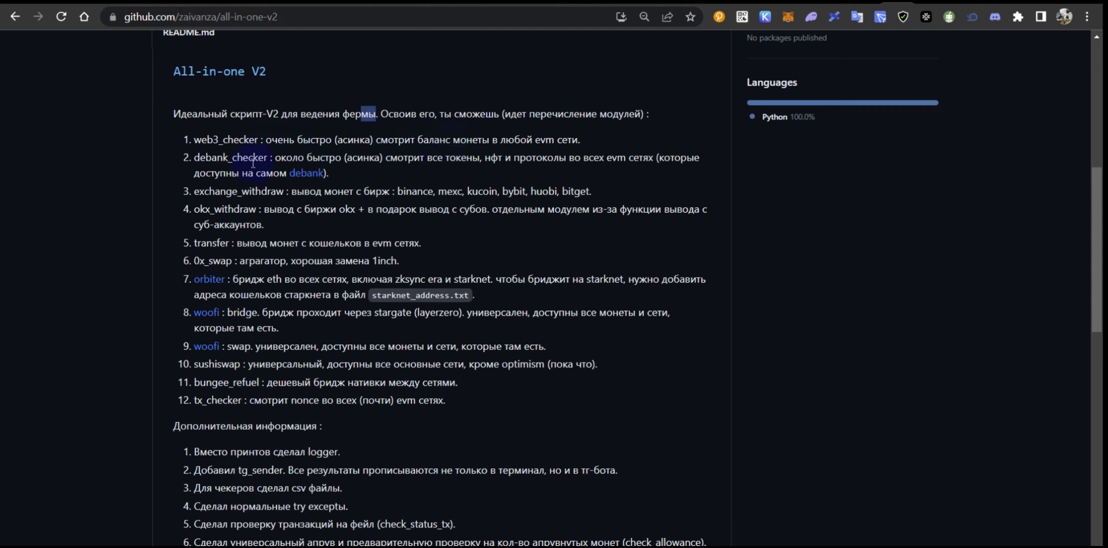
{"action": "left_click_drag", "start_coordinate": [267, 158], "coordinate": [194, 156]}
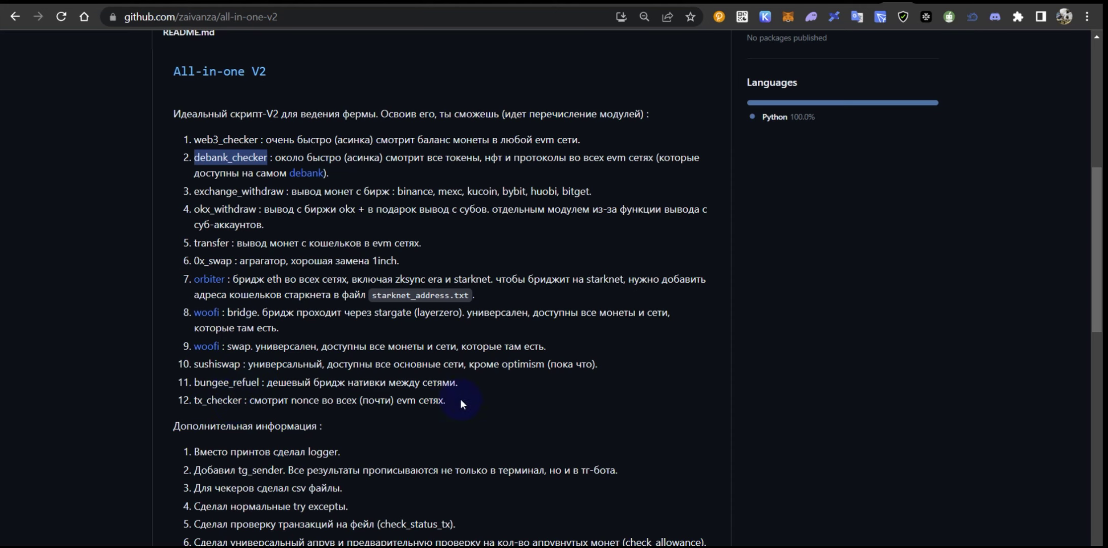
Read the additional information and setup instructions in the all-in-one-v2 README, then return to the repository's file list.
{"action": "key", "text": "alt"}
{"action": "scroll", "coordinate": [366, 301], "scroll_direction": "down", "scroll_amount": 3}
{"action": "scroll", "coordinate": [428, 311], "scroll_direction": "down", "scroll_amount": 6}
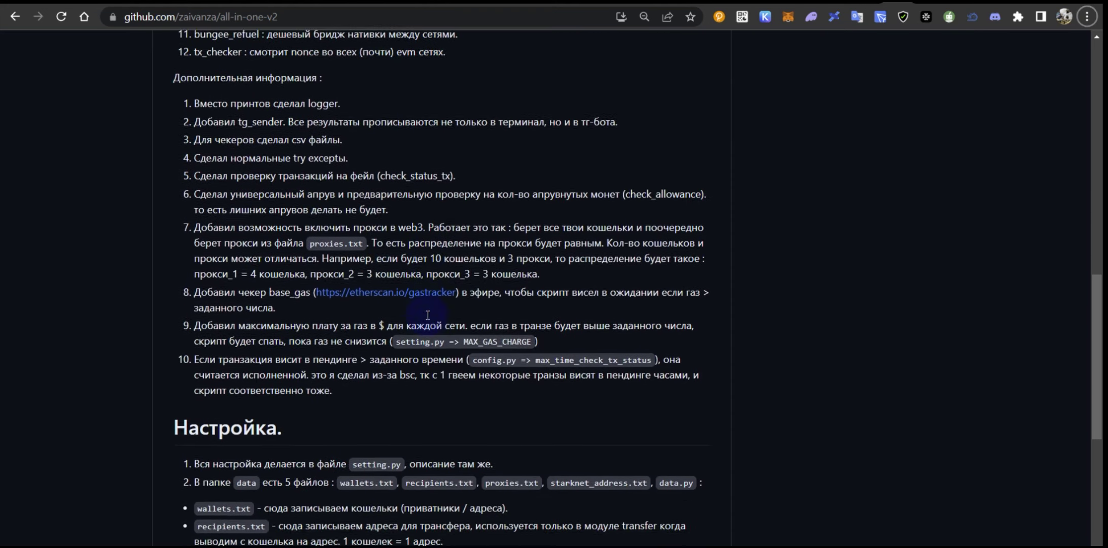
{"action": "scroll", "coordinate": [633, 330], "scroll_direction": "down", "scroll_amount": 3}
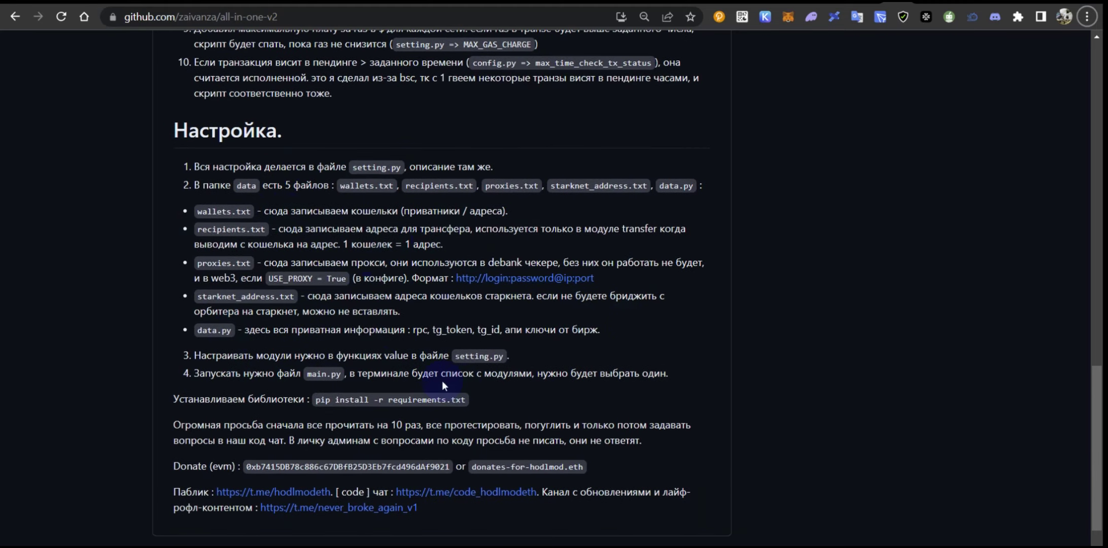
{"action": "scroll", "coordinate": [527, 340], "scroll_direction": "up", "scroll_amount": 11}
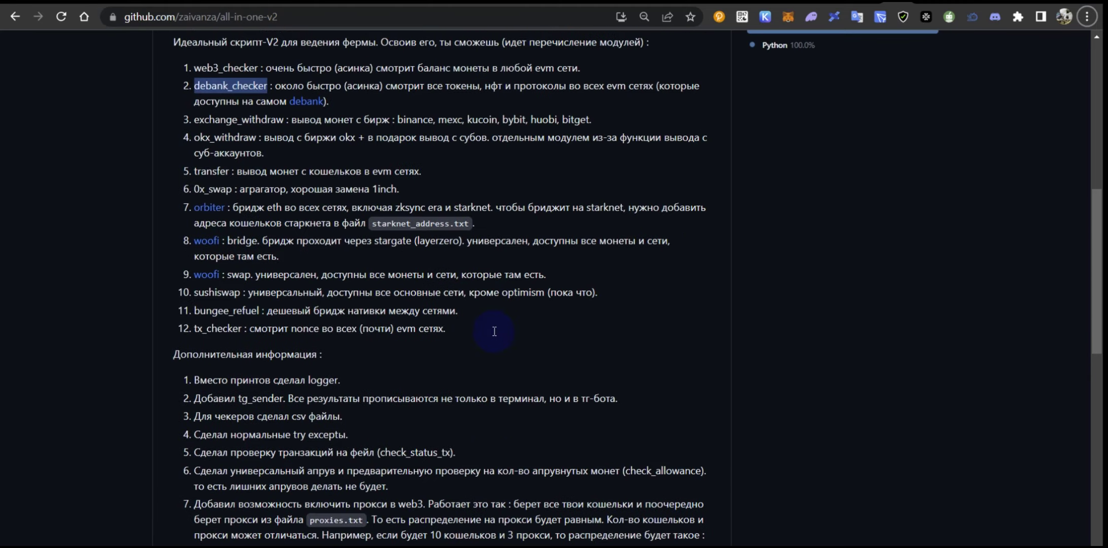
{"action": "scroll", "coordinate": [496, 345], "scroll_direction": "up", "scroll_amount": 3}
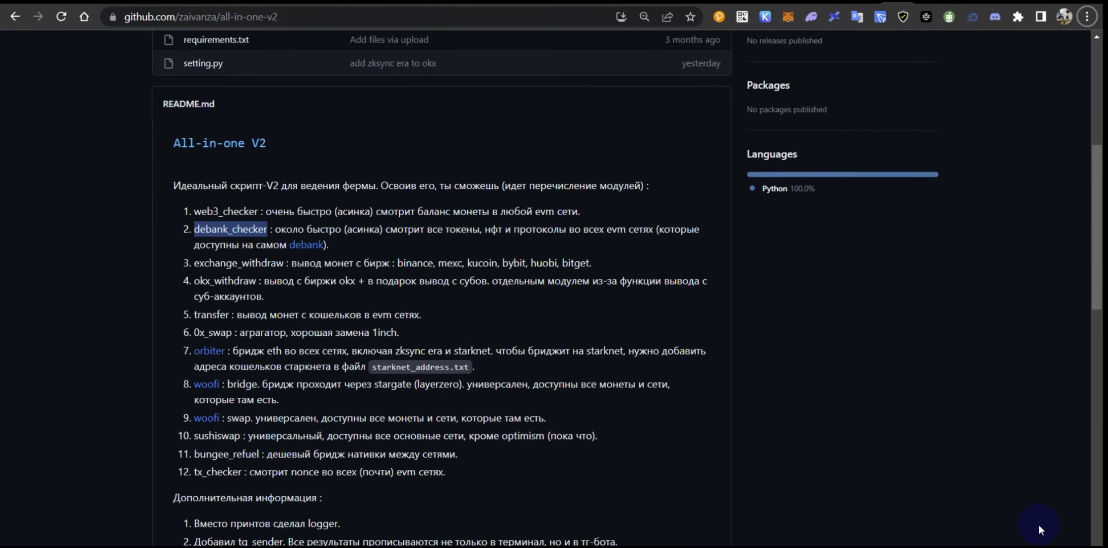
{"action": "scroll", "coordinate": [765, 253], "scroll_direction": "up", "scroll_amount": 6}
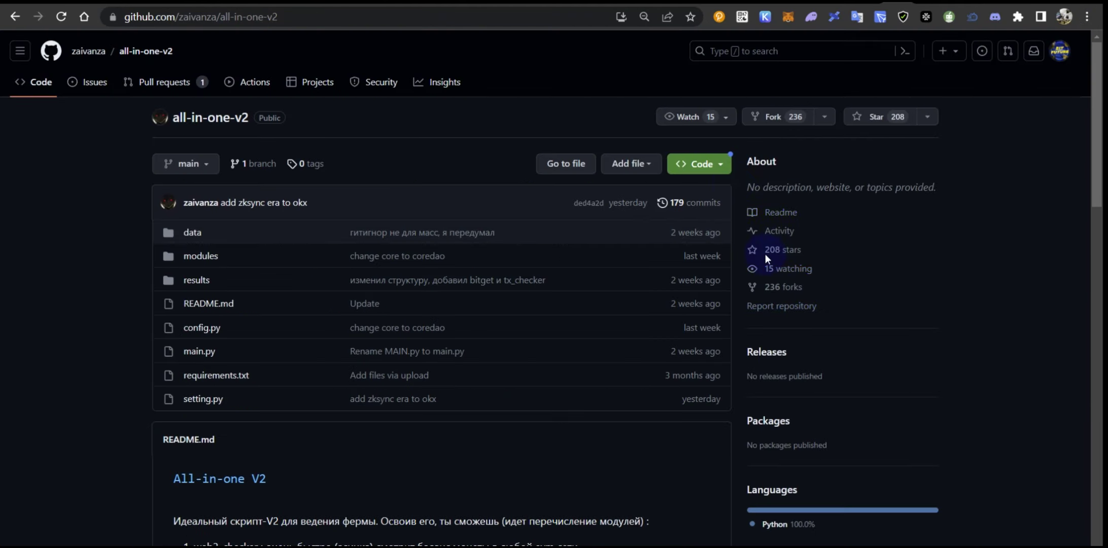
Open the all-in-one-v2-main folder inside Scripts in File Explorer and select its results subfolder.
{"action": "left_click", "coordinate": [710, 166]}
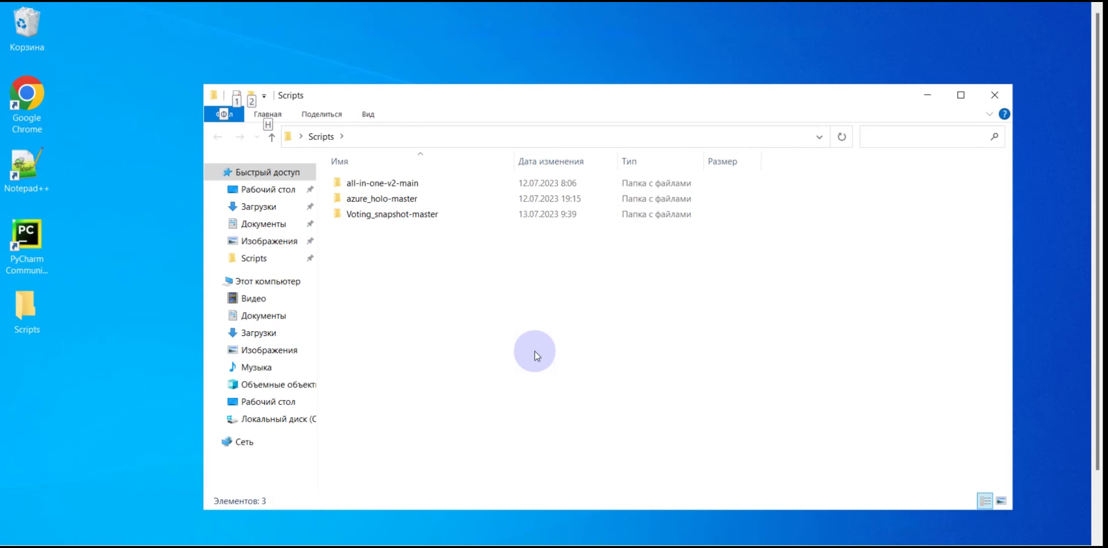
{"action": "left_click_drag", "start_coordinate": [342, 95], "coordinate": [299, 72]}
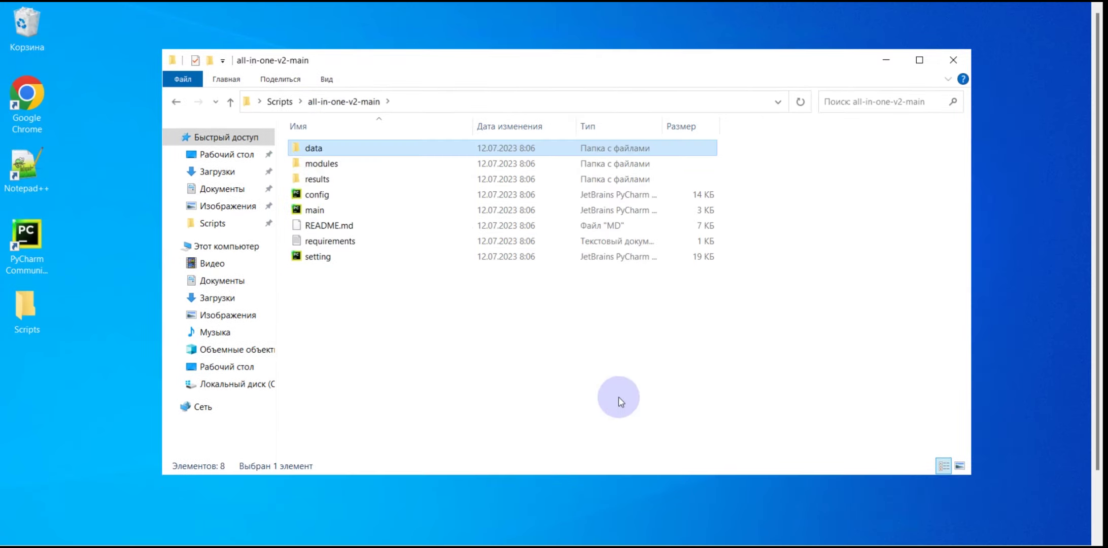
{"action": "left_click", "coordinate": [524, 382]}
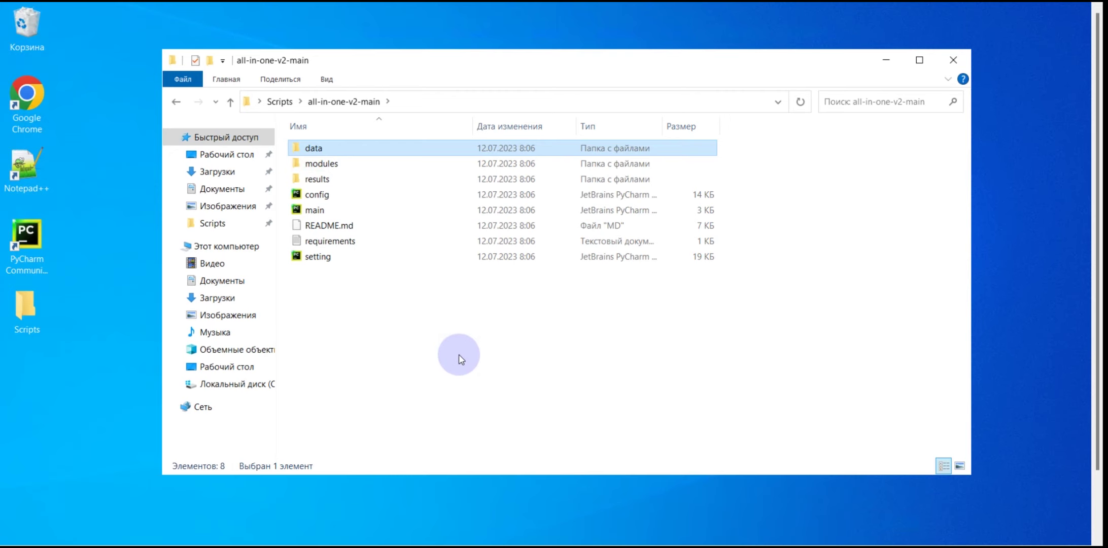
{"action": "left_click", "coordinate": [315, 180]}
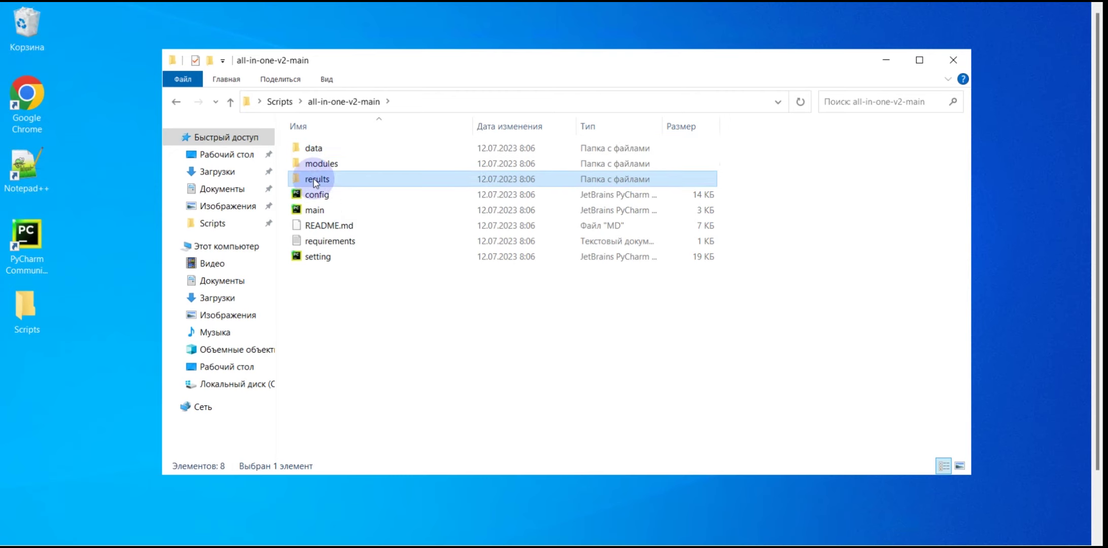
Look inside the results folder of all-in-one-v2-main, then return and open its data folder.
{"action": "double_click", "coordinate": [315, 180]}
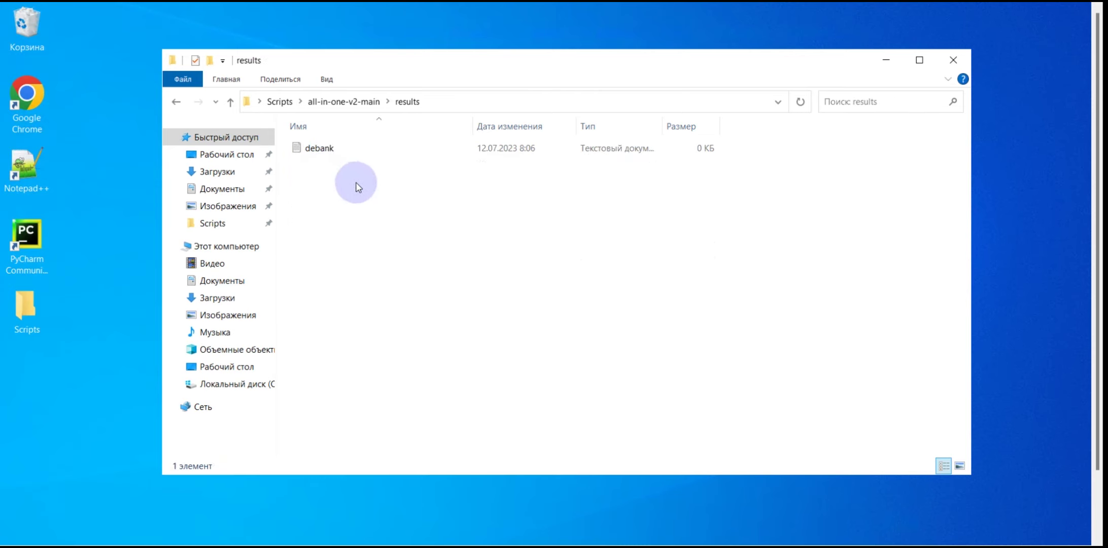
{"action": "left_click", "coordinate": [231, 102]}
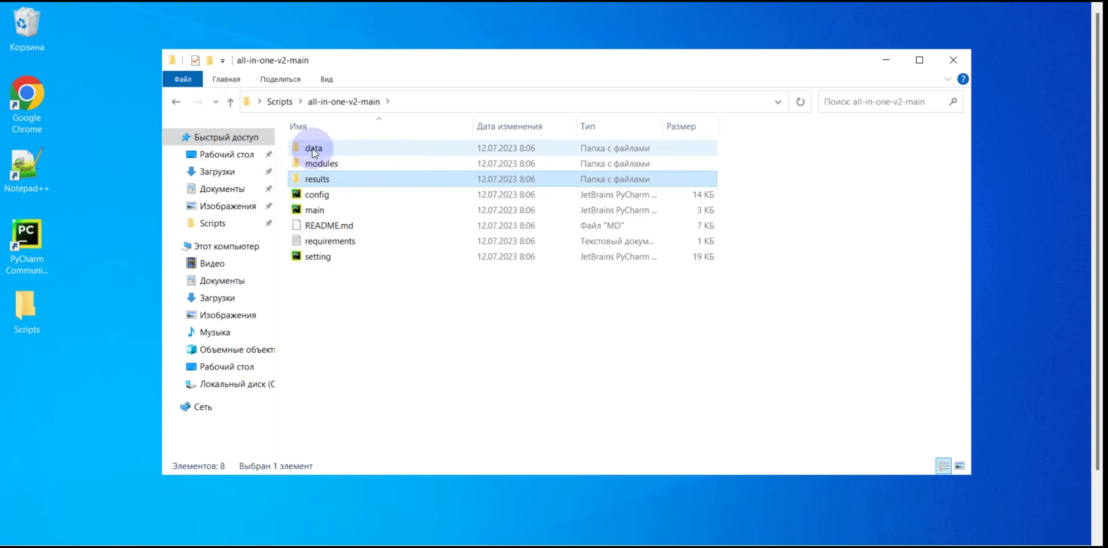
{"action": "mouse_move", "coordinate": [315, 152]}
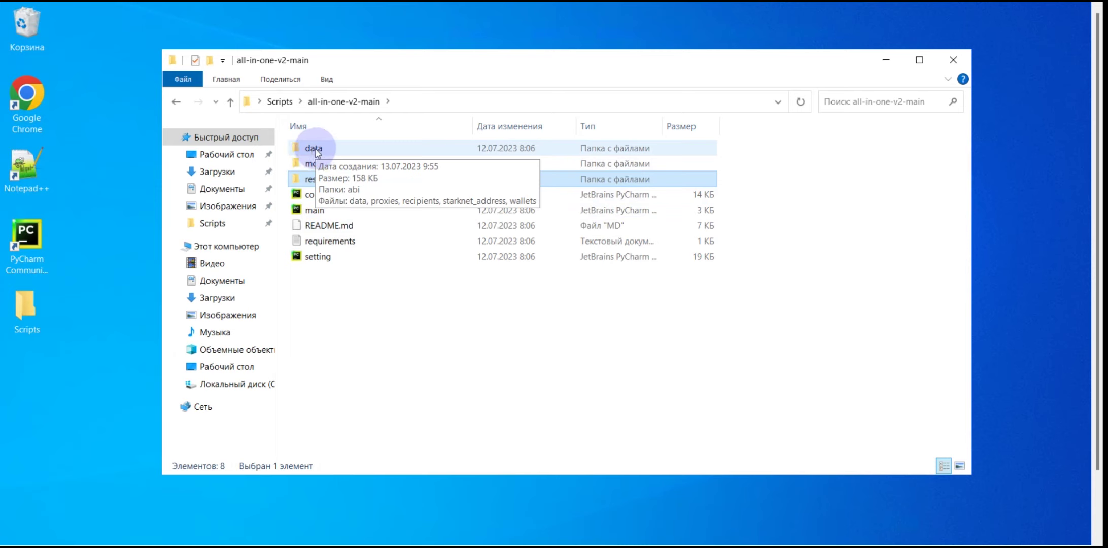
{"action": "double_click", "coordinate": [314, 150]}
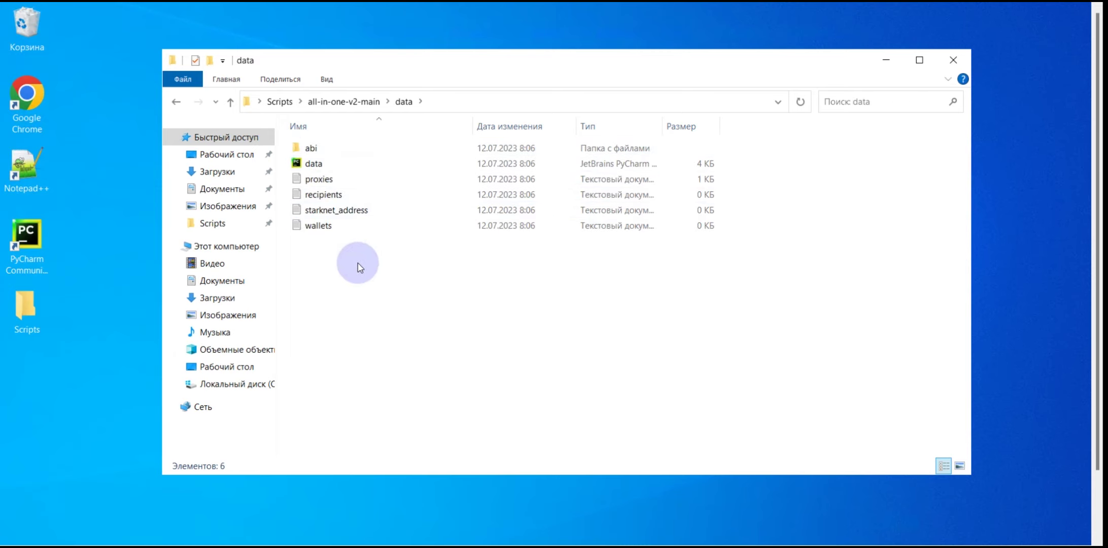
View the proxy format line of proxies.txt in Notepad++, then close the editor.
{"action": "right_click", "coordinate": [314, 178]}
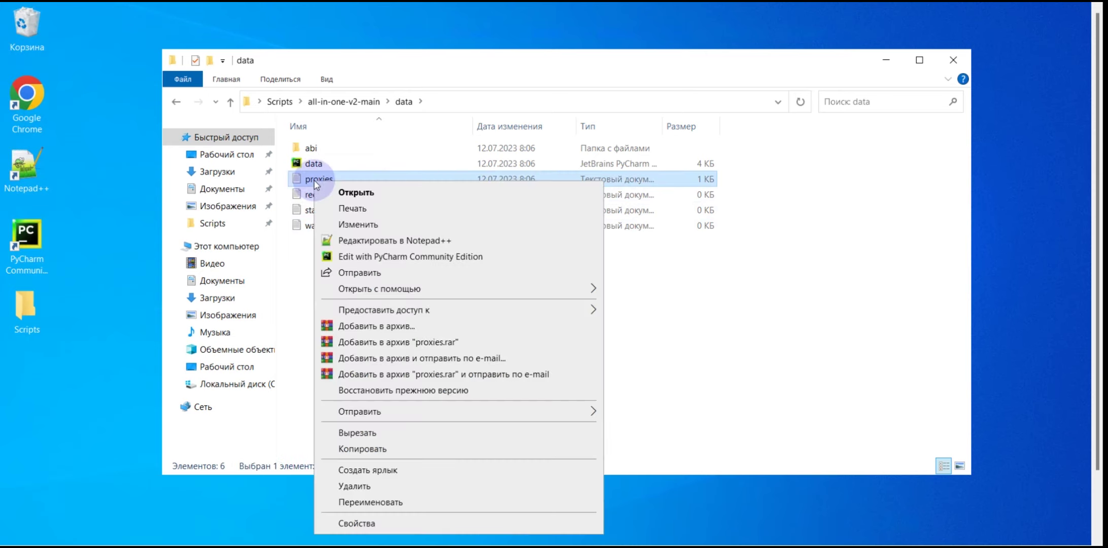
{"action": "left_click", "coordinate": [381, 240]}
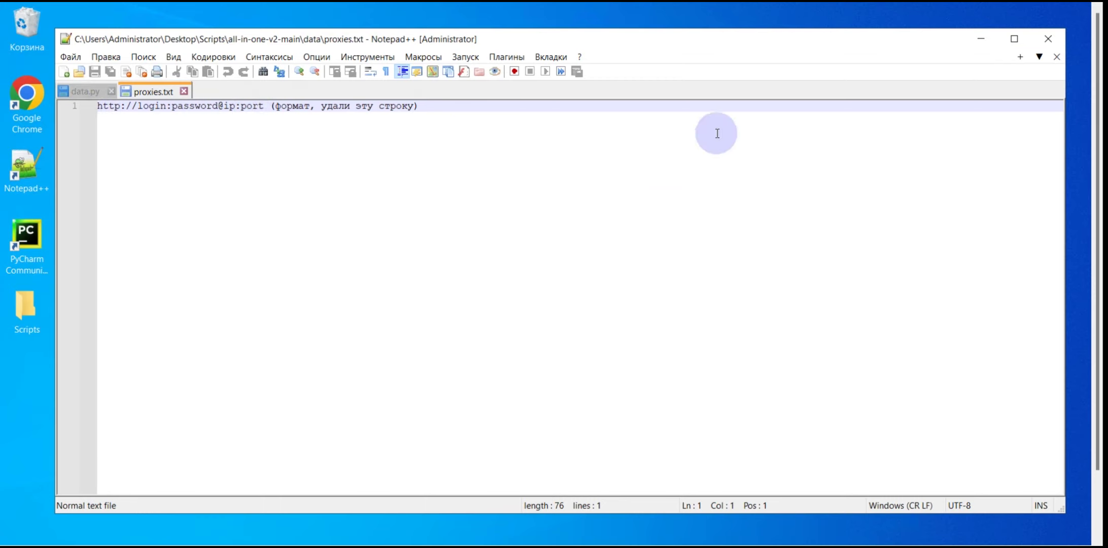
{"action": "left_click", "coordinate": [1049, 43]}
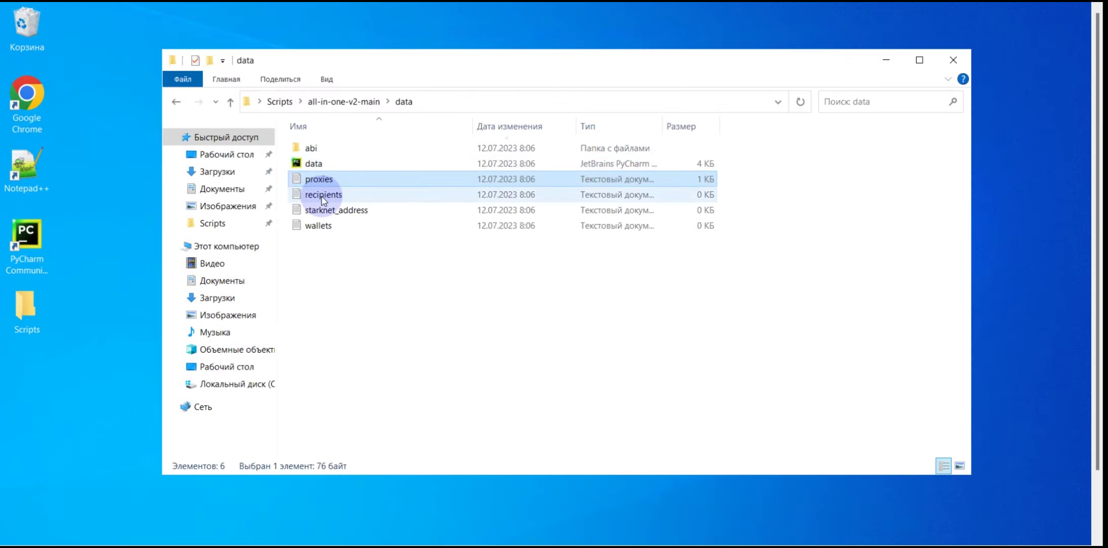
{"action": "left_click", "coordinate": [381, 301]}
{"action": "left_click", "coordinate": [319, 227]}
{"action": "key", "text": "alt"}
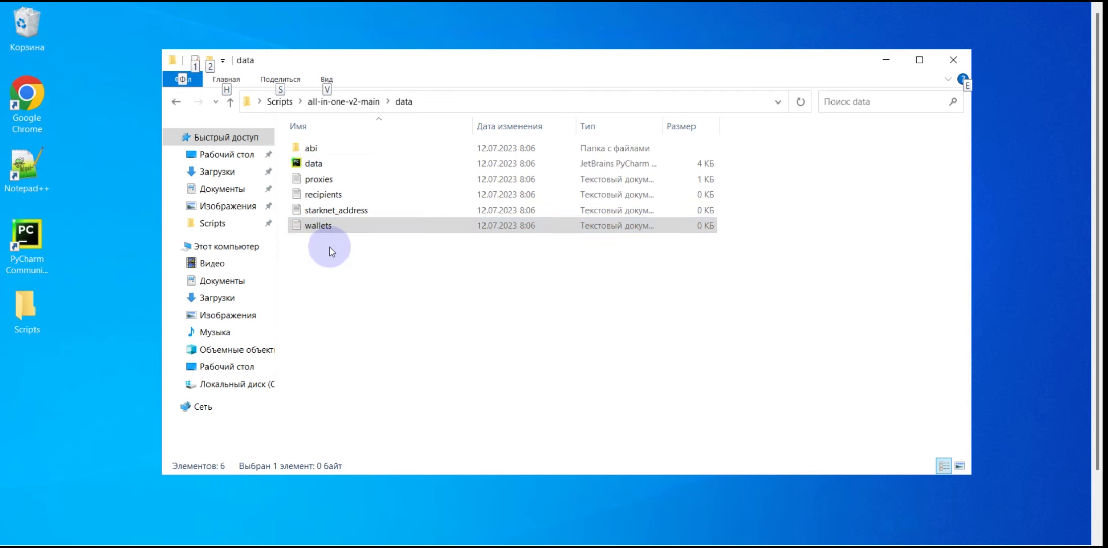
{"action": "left_click", "coordinate": [331, 248]}
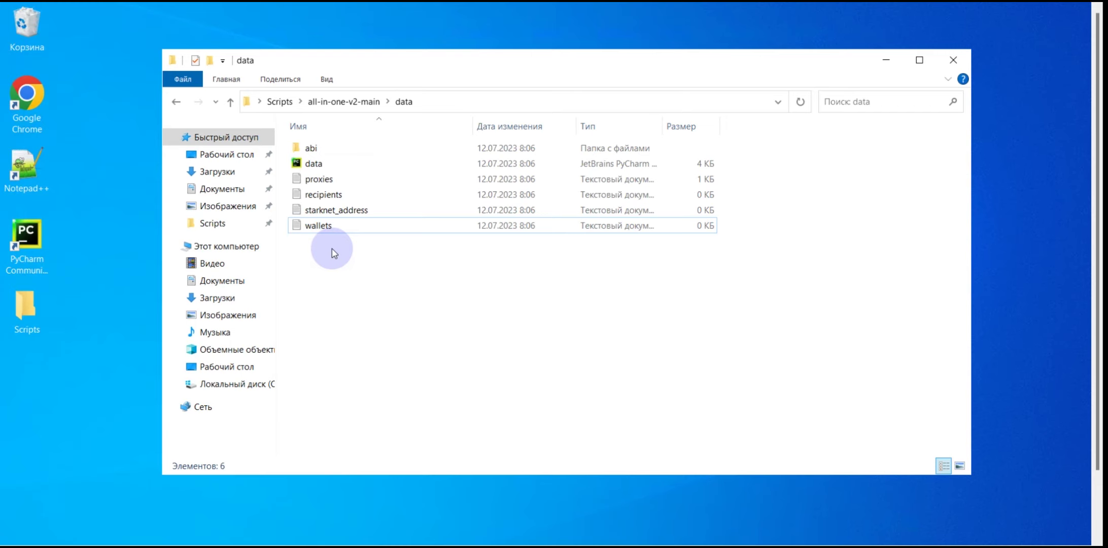
{"action": "left_click", "coordinate": [317, 227]}
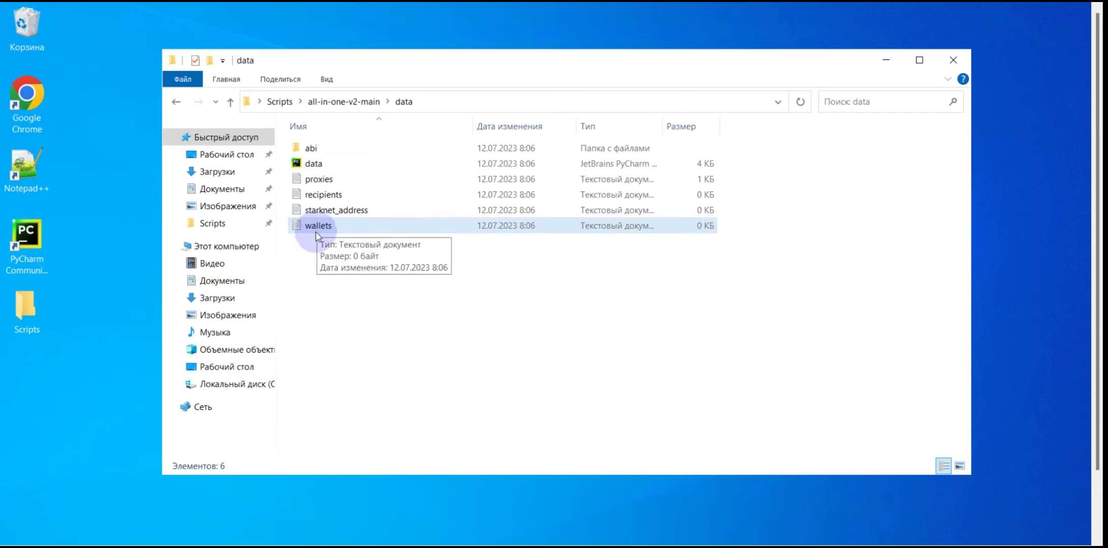
{"action": "left_click", "coordinate": [318, 246]}
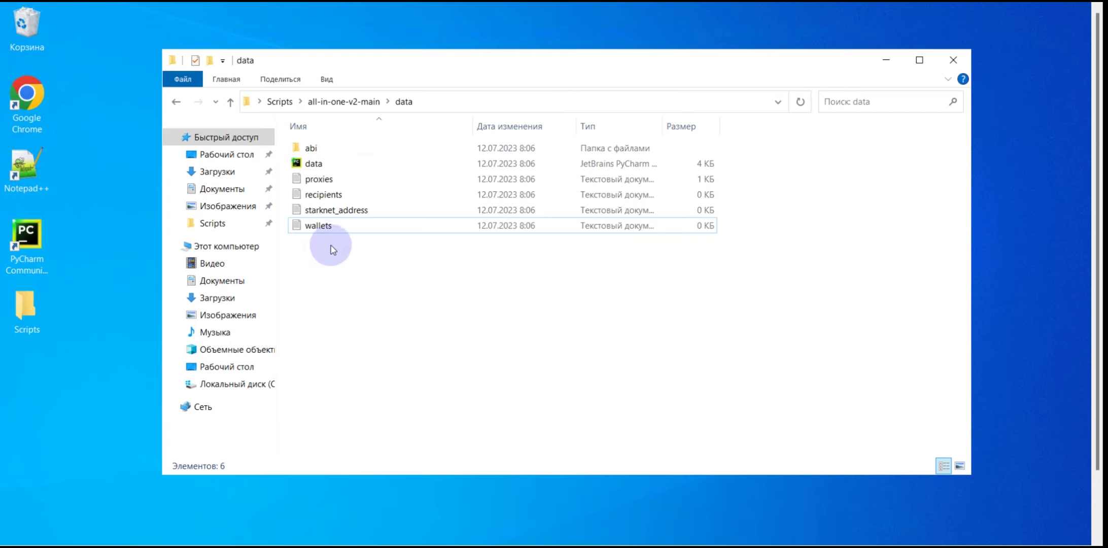
{"action": "left_click", "coordinate": [318, 232]}
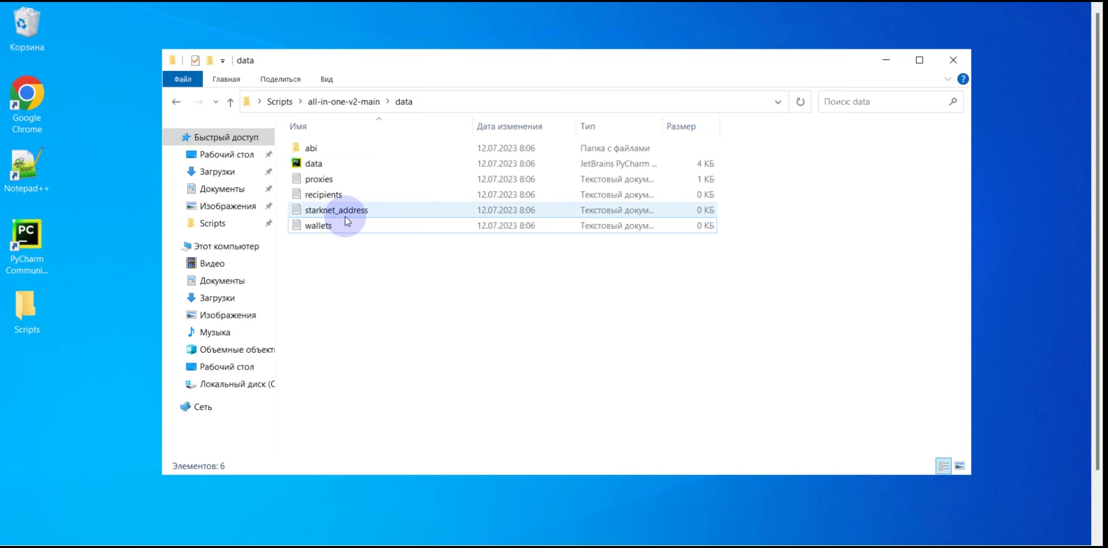
Open data.py from the data folder in Notepad++ and review its Telegram, RPC, CEX_KEYS and OKX_KEYS settings.
{"action": "key", "text": "Up"}
{"action": "key", "text": "Up"}
{"action": "key", "text": "Up"}
{"action": "key", "text": "Up"}
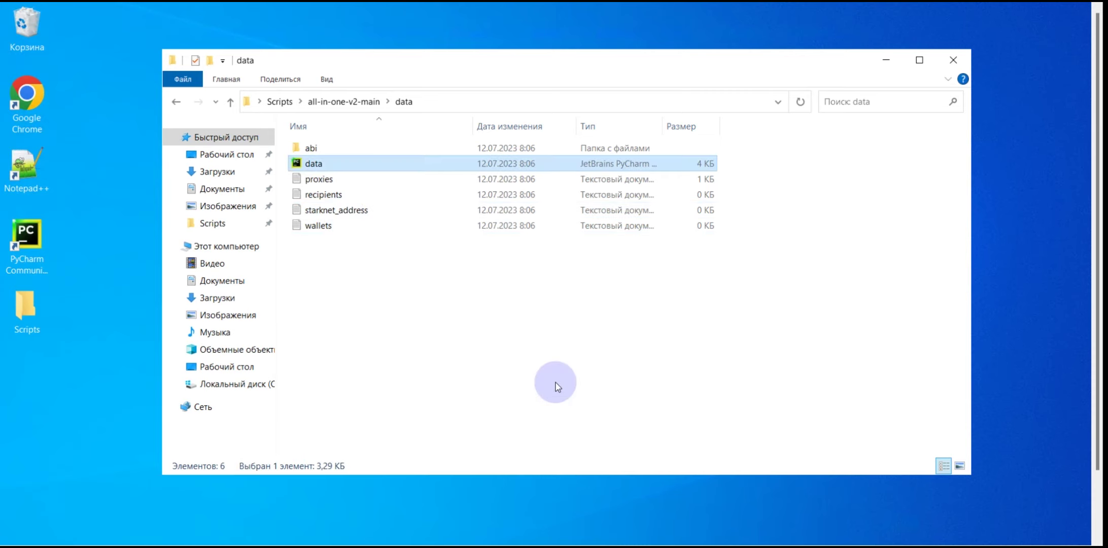
{"action": "right_click", "coordinate": [318, 169]}
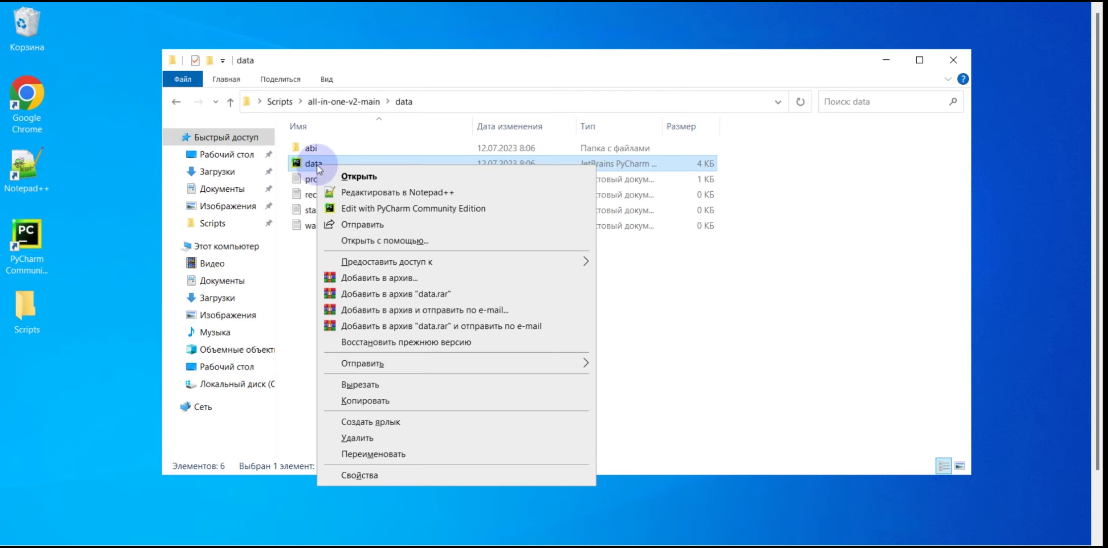
{"action": "left_click", "coordinate": [394, 194]}
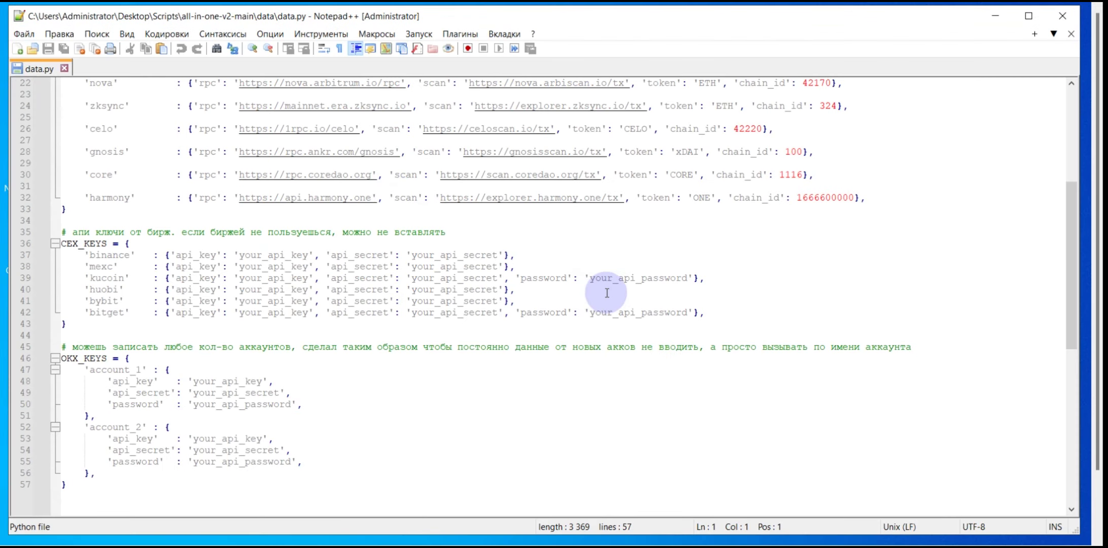
{"action": "scroll", "coordinate": [606, 284], "scroll_direction": "up", "scroll_amount": 7}
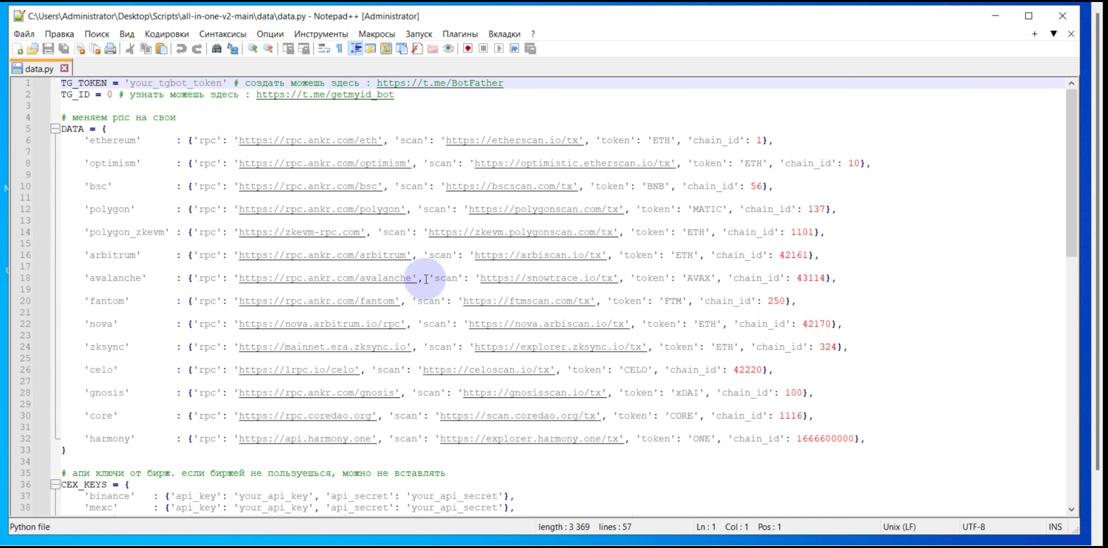
{"action": "scroll", "coordinate": [433, 278], "scroll_direction": "down", "scroll_amount": 1}
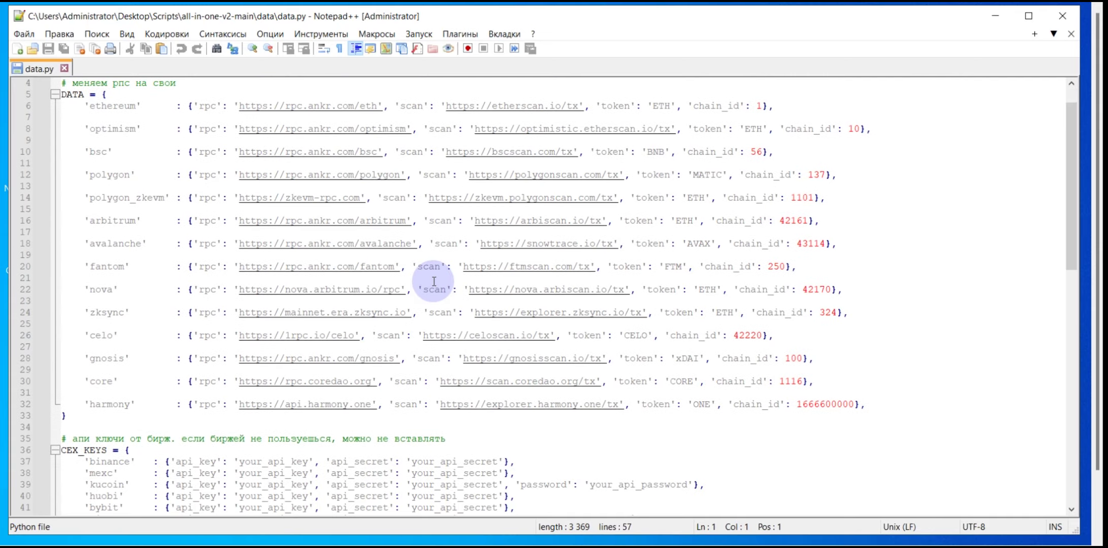
{"action": "scroll", "coordinate": [433, 280], "scroll_direction": "down", "scroll_amount": 4}
{"action": "scroll", "coordinate": [459, 289], "scroll_direction": "down", "scroll_amount": 1}
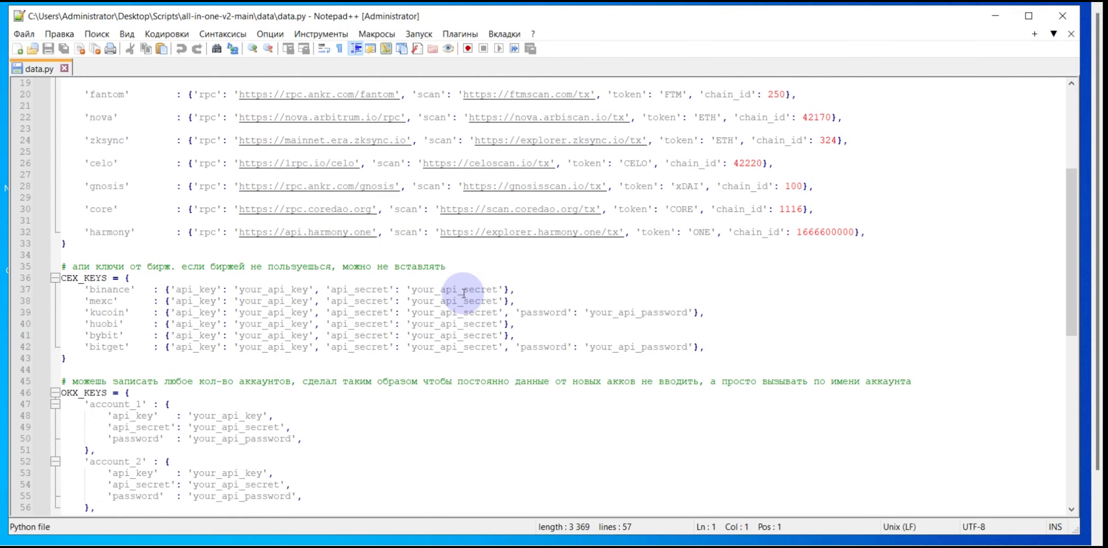
{"action": "scroll", "coordinate": [452, 309], "scroll_direction": "down", "scroll_amount": 2}
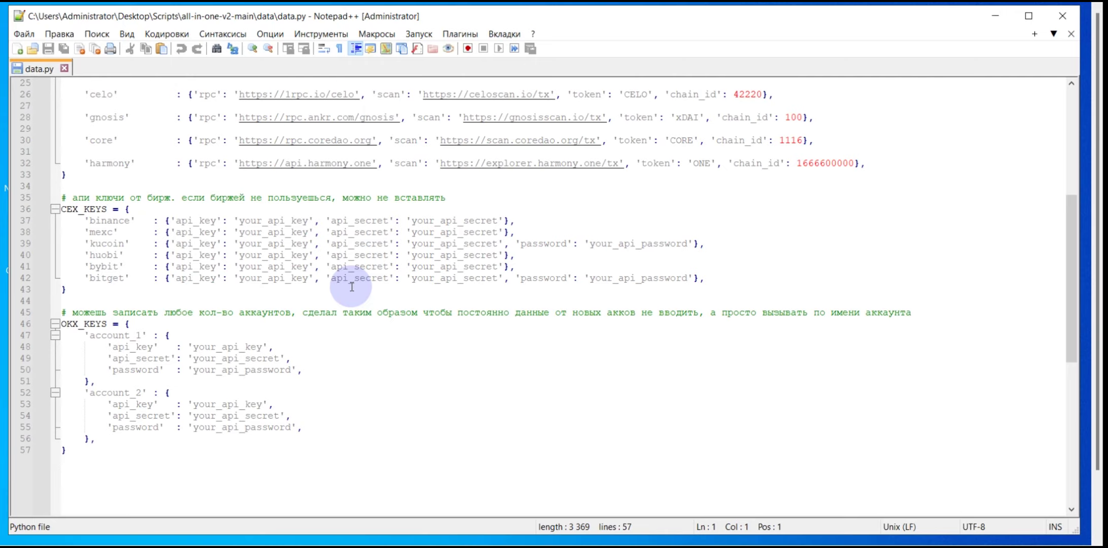
Switch to the whoer.net page in Chrome and highlight the machine's IP address.
{"action": "key", "text": "alt"}
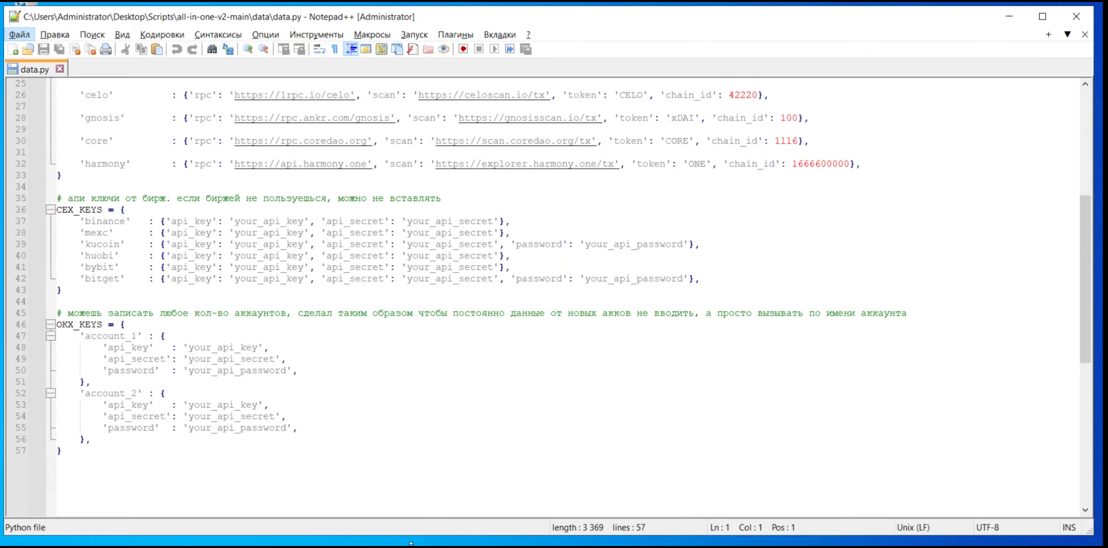
{"action": "mouse_move", "coordinate": [411, 543]}
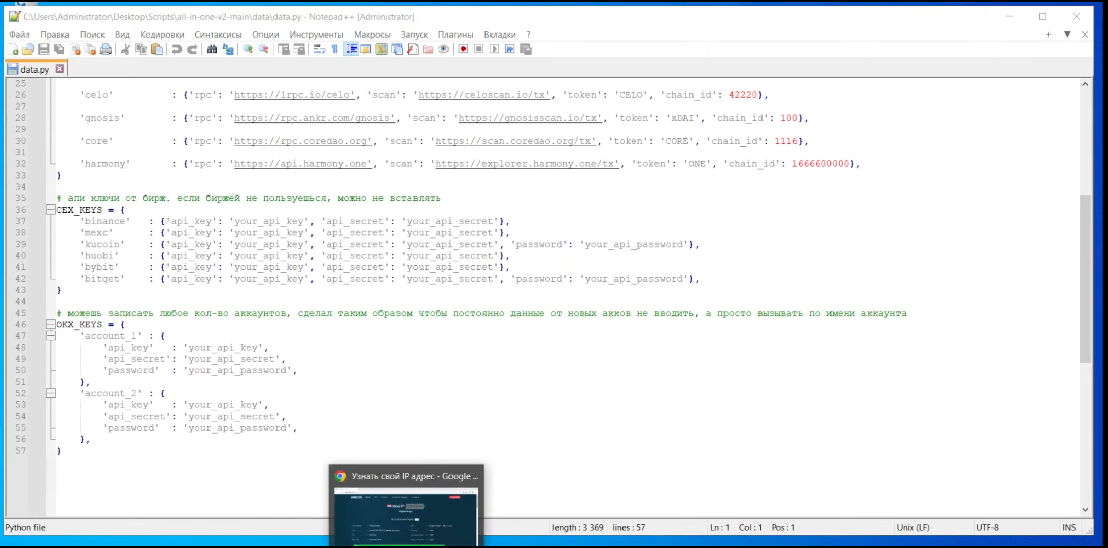
{"action": "left_click", "coordinate": [411, 489]}
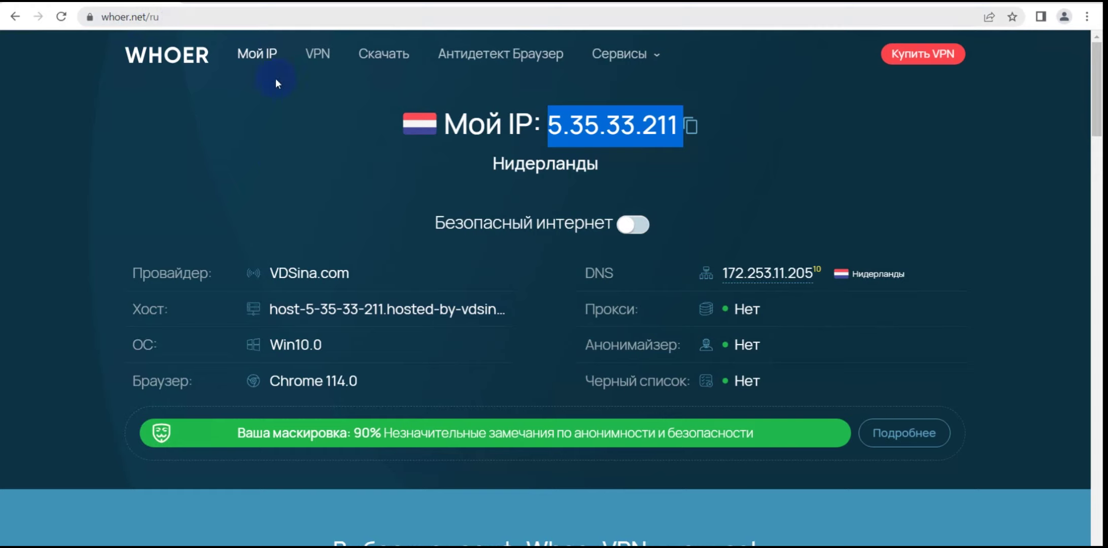
{"action": "left_click", "coordinate": [544, 138]}
{"action": "left_click_drag", "start_coordinate": [549, 127], "coordinate": [692, 131]}
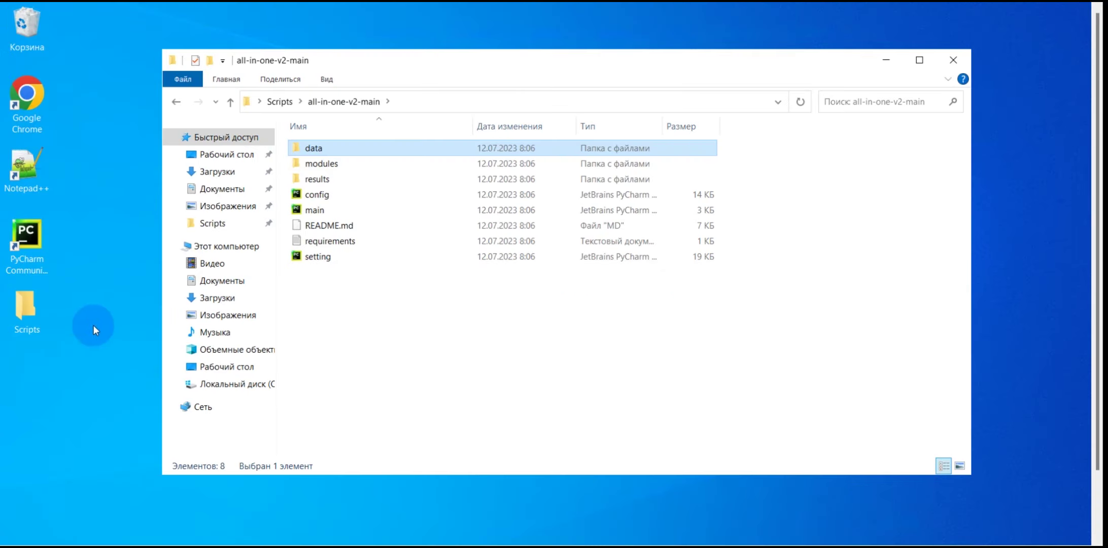
Switch to PyCharm and create a project from the existing sources in Scripts\all-in-one-v2-main, using a new Virtualenv environment with Python310.
{"action": "double_click", "coordinate": [28, 235]}
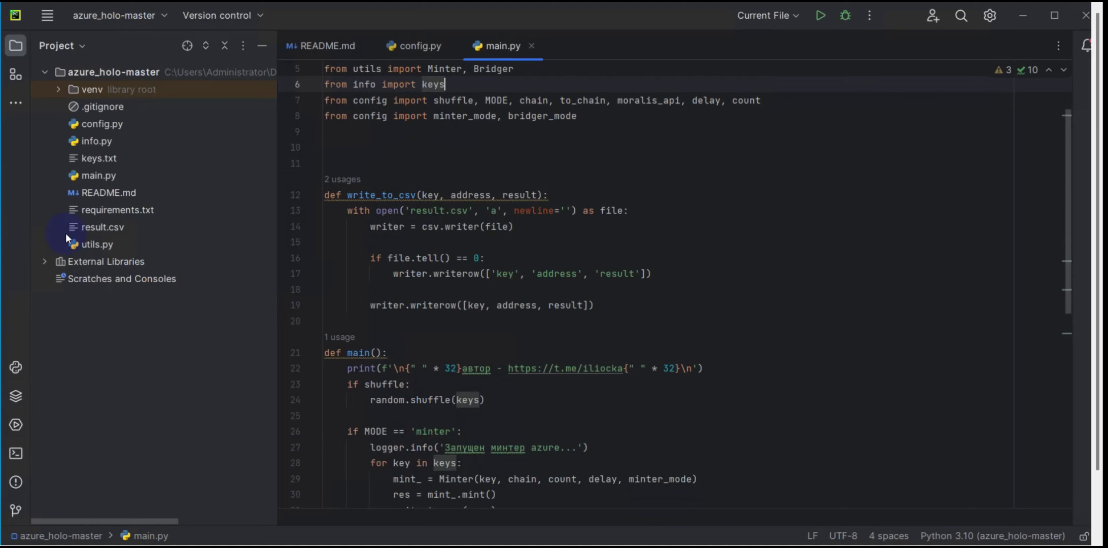
{"action": "left_click", "coordinate": [48, 16]}
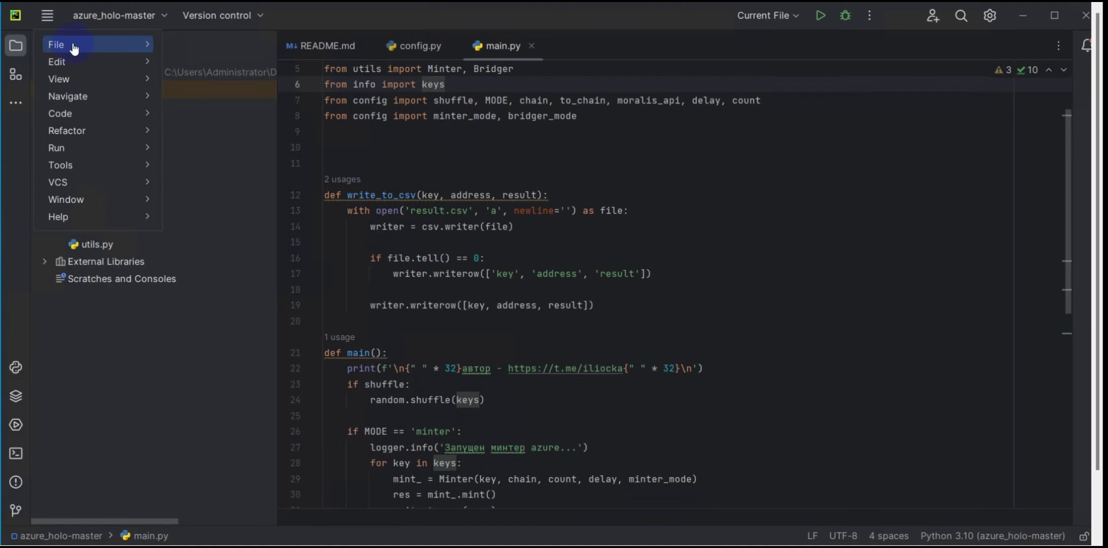
{"action": "mouse_move", "coordinate": [73, 48]}
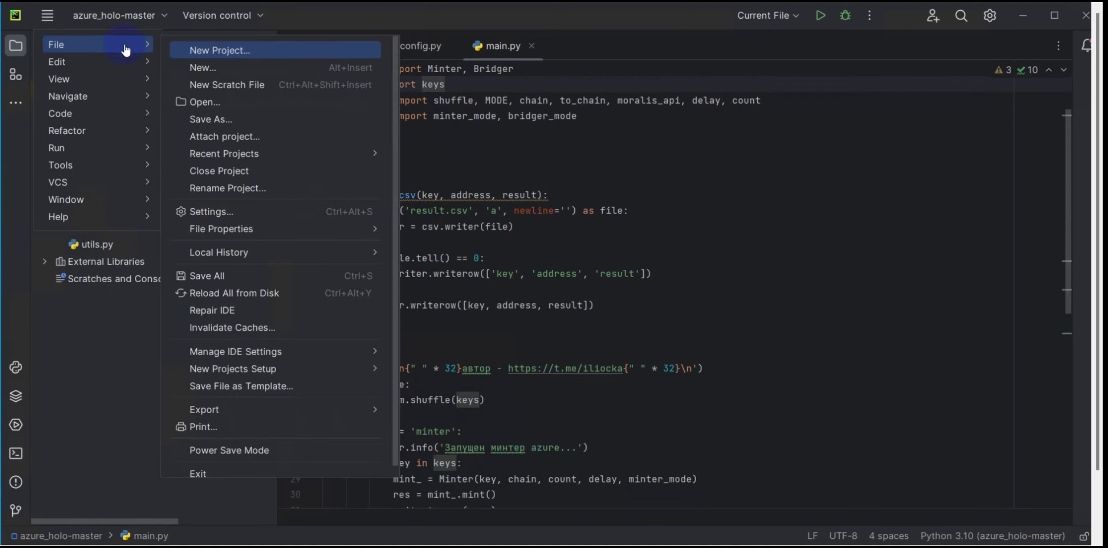
{"action": "left_click", "coordinate": [211, 51]}
{"action": "left_click", "coordinate": [817, 88]}
{"action": "scroll", "coordinate": [542, 345], "scroll_direction": "down", "scroll_amount": 2}
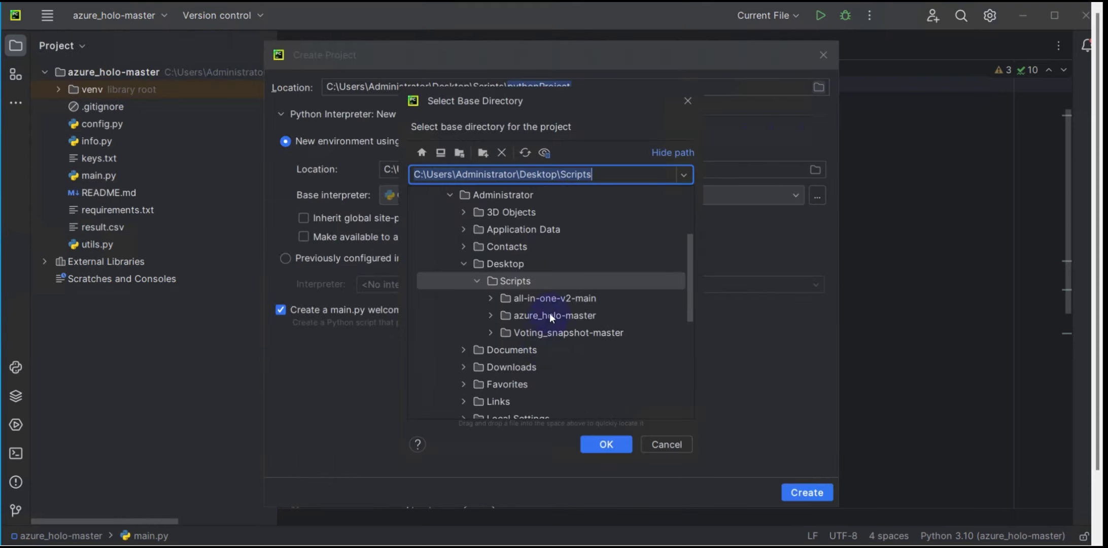
{"action": "left_click", "coordinate": [553, 297]}
{"action": "left_click", "coordinate": [618, 443]}
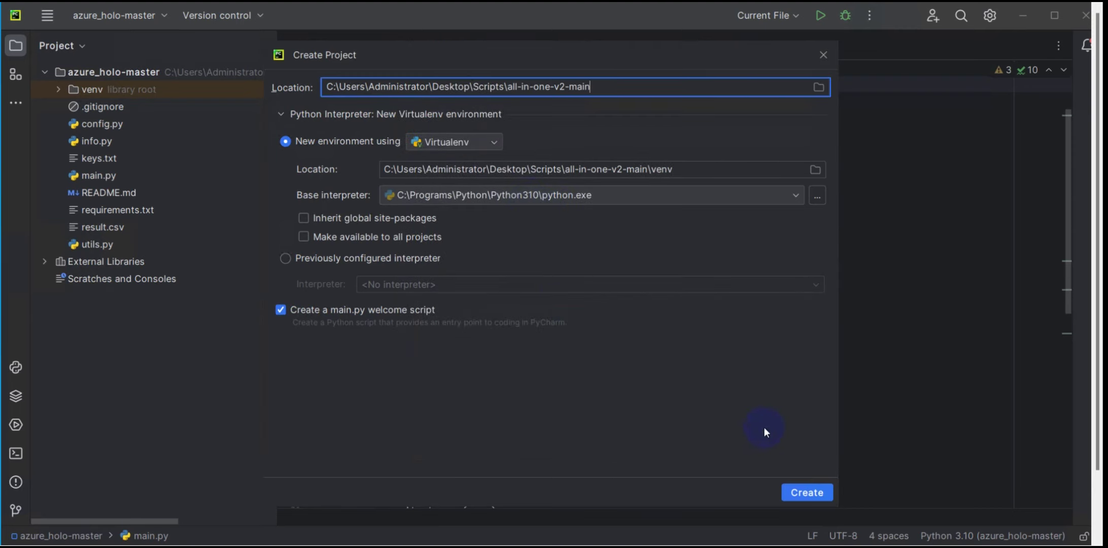
{"action": "left_click", "coordinate": [805, 493]}
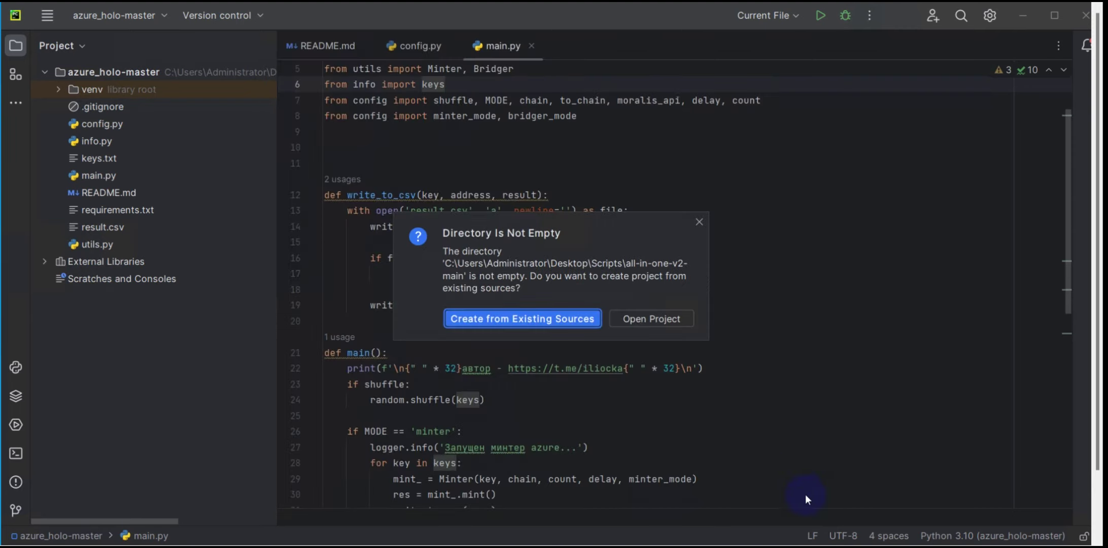
{"action": "left_click", "coordinate": [521, 320]}
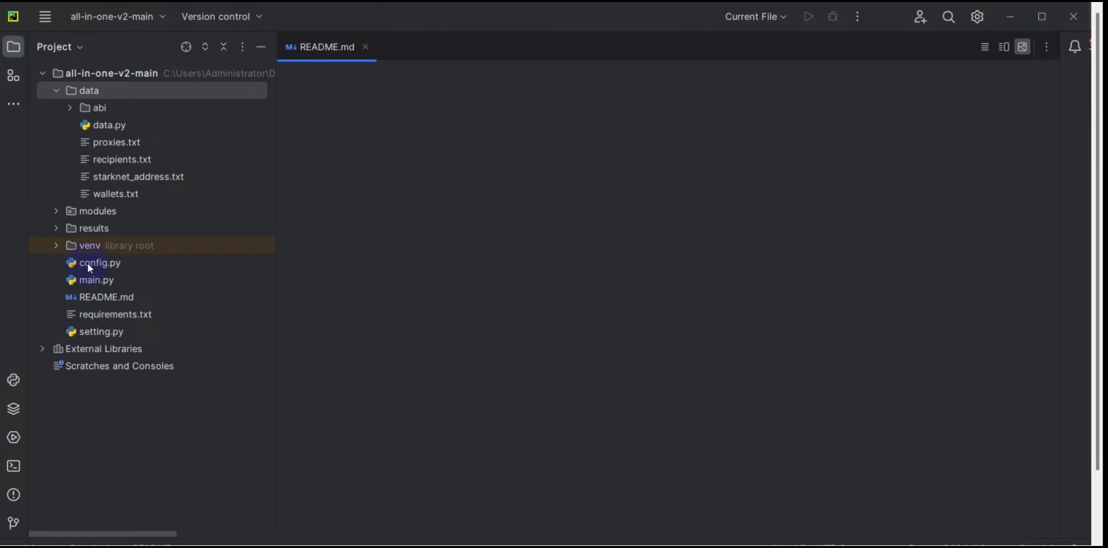
Open config.py, check the list of required packages, and install all of them.
{"action": "double_click", "coordinate": [88, 263]}
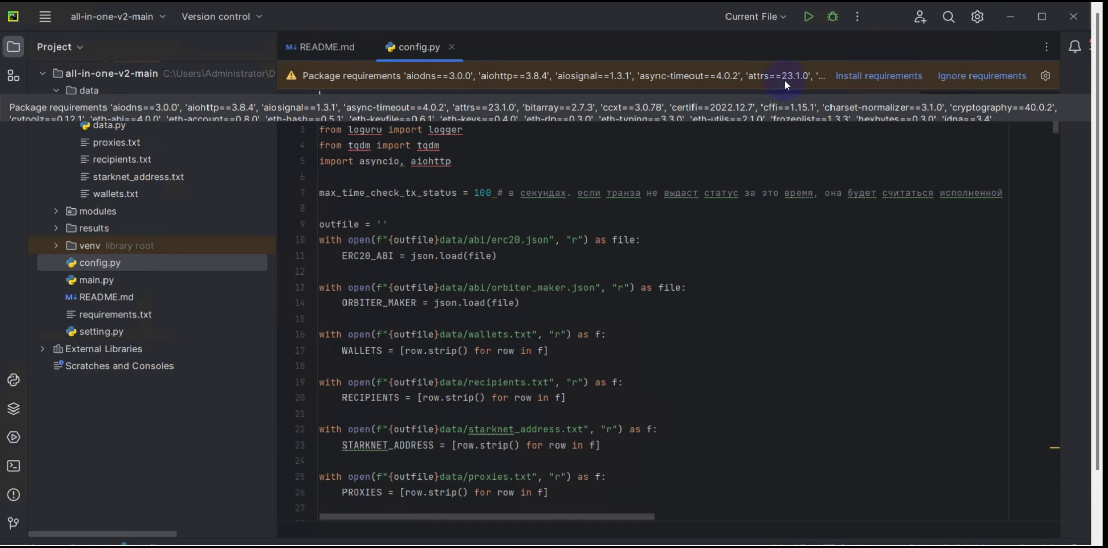
{"action": "left_click", "coordinate": [882, 76]}
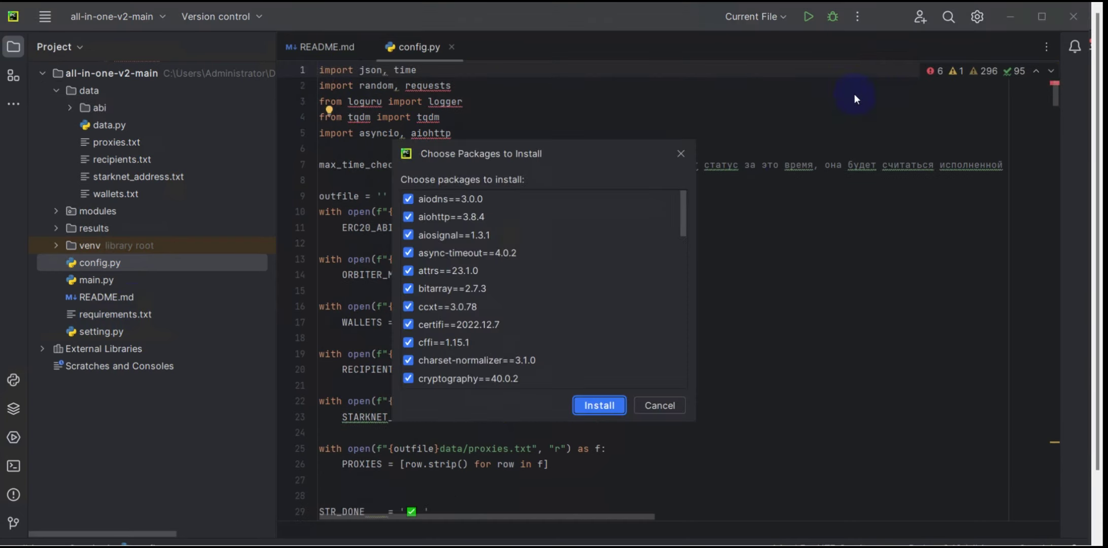
{"action": "scroll", "coordinate": [601, 268], "scroll_direction": "down", "scroll_amount": 4}
{"action": "scroll", "coordinate": [602, 269], "scroll_direction": "down", "scroll_amount": 5}
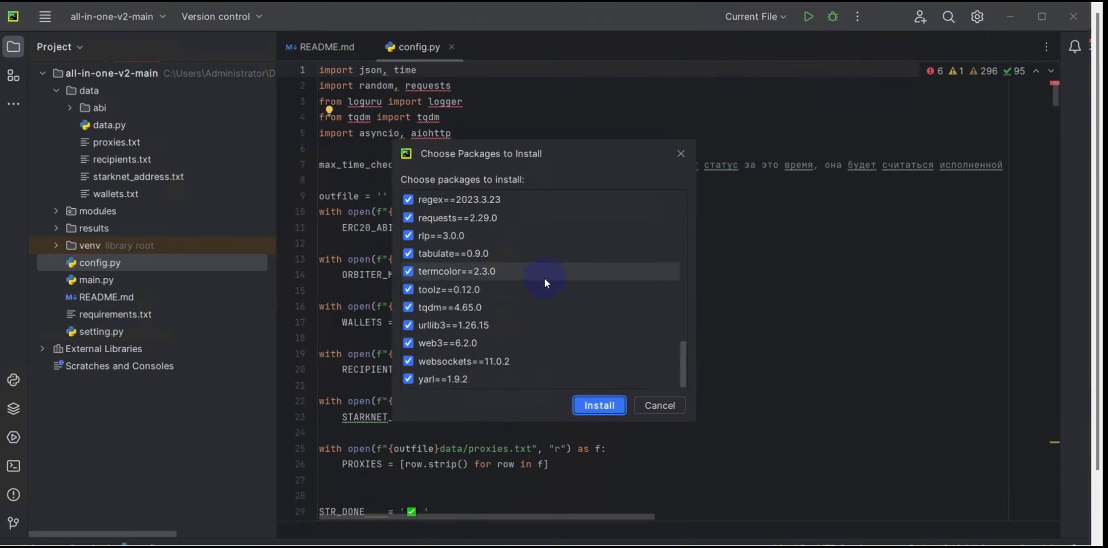
{"action": "scroll", "coordinate": [527, 293], "scroll_direction": "up", "scroll_amount": 6}
{"action": "scroll", "coordinate": [528, 292], "scroll_direction": "up", "scroll_amount": 5}
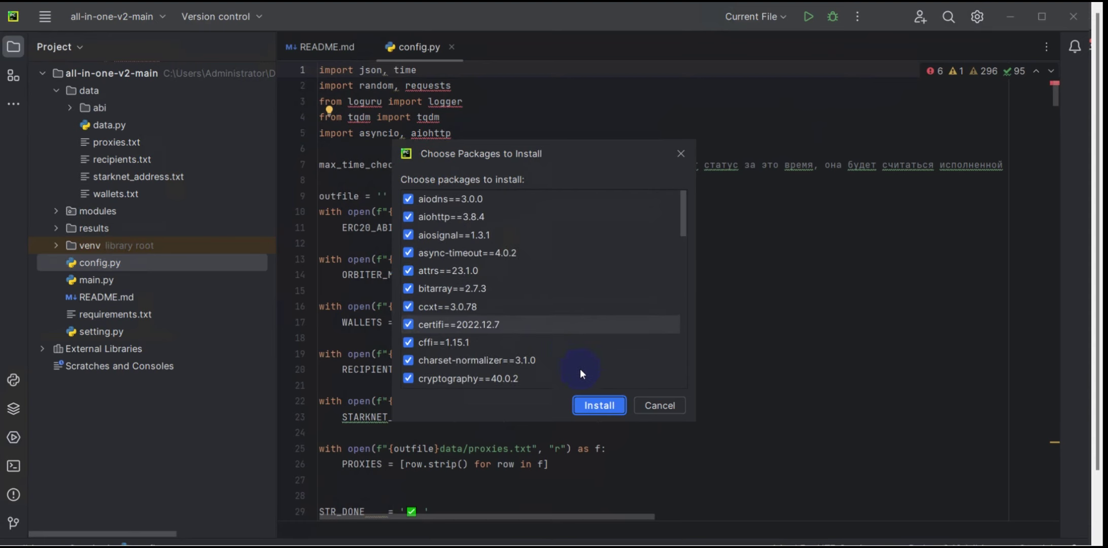
{"action": "left_click", "coordinate": [598, 405]}
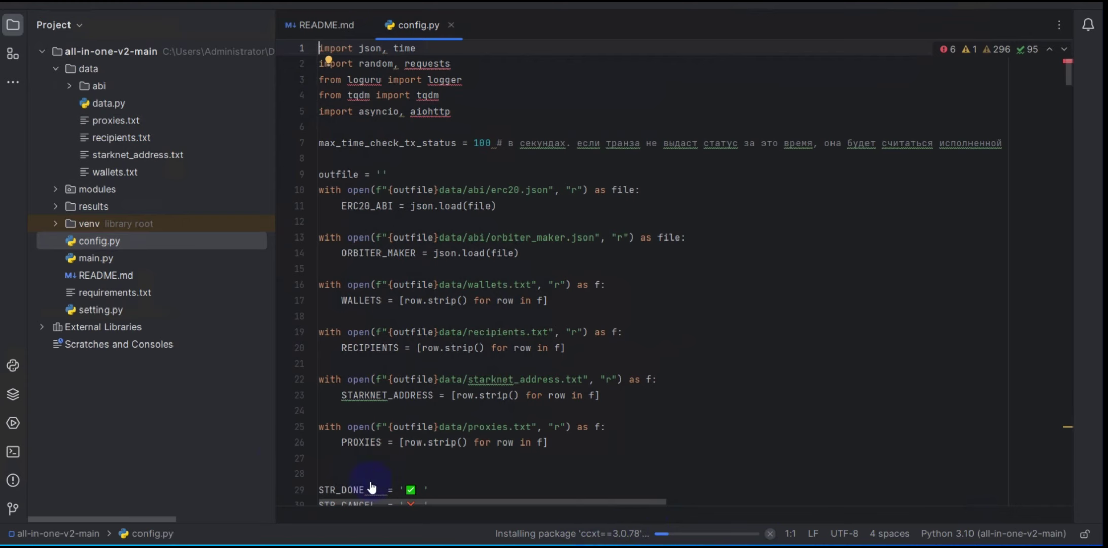
Open setting.py from the project tree and review its RANDOM_WALLETS setting.
{"action": "left_click", "coordinate": [327, 25]}
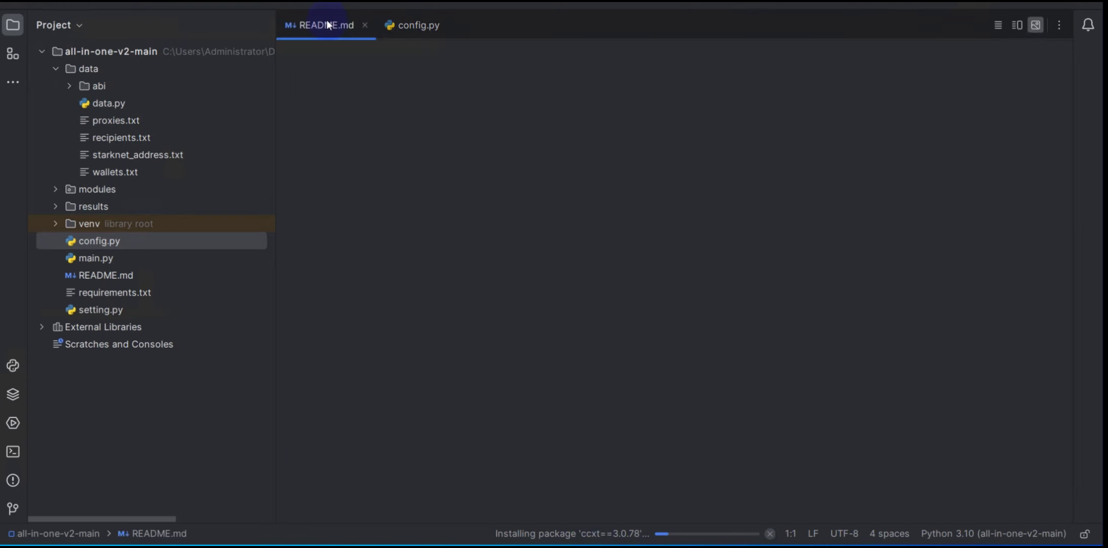
{"action": "left_click", "coordinate": [388, 24]}
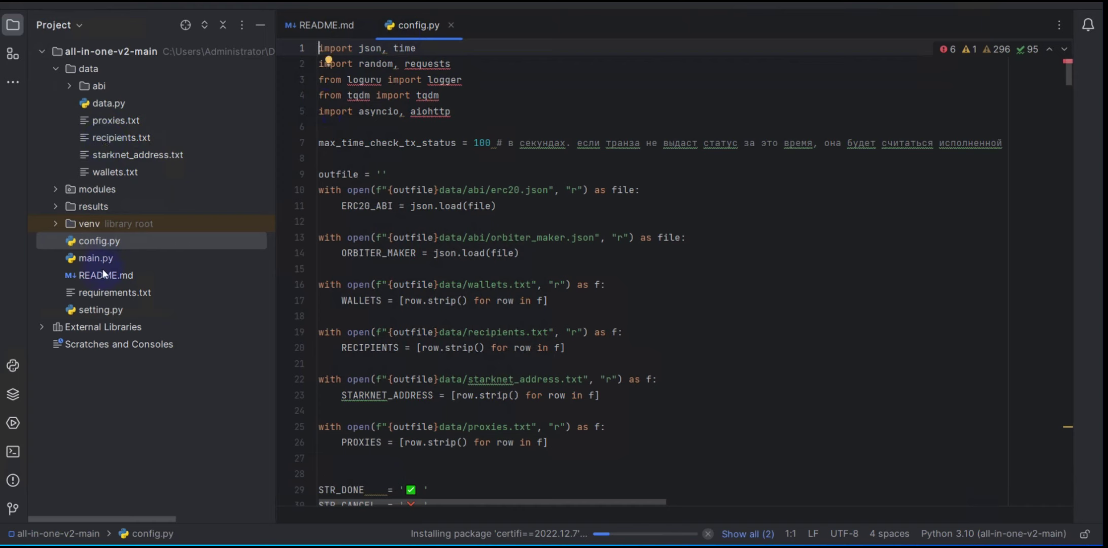
{"action": "double_click", "coordinate": [93, 311]}
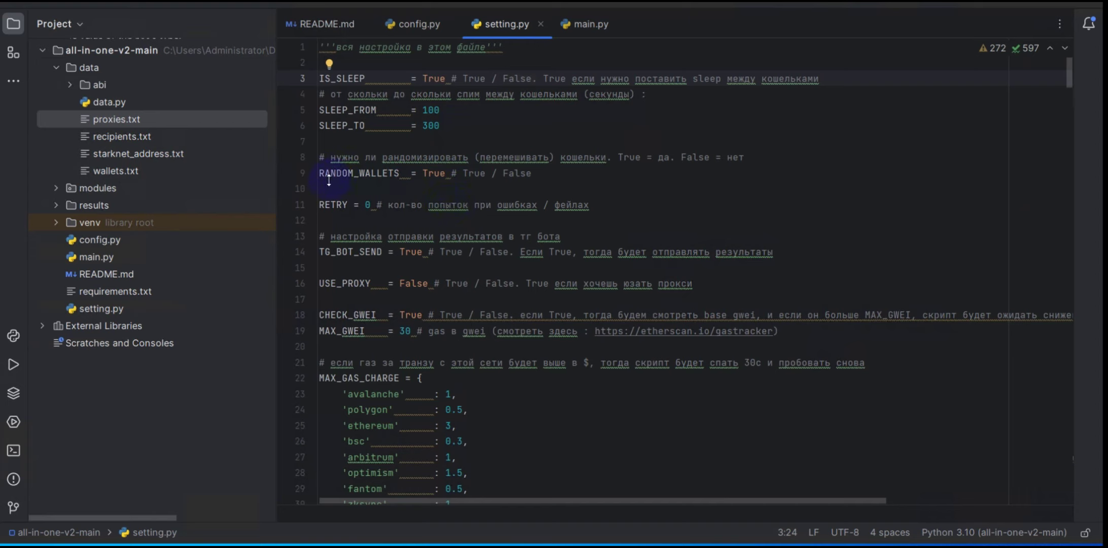
{"action": "left_click", "coordinate": [434, 172]}
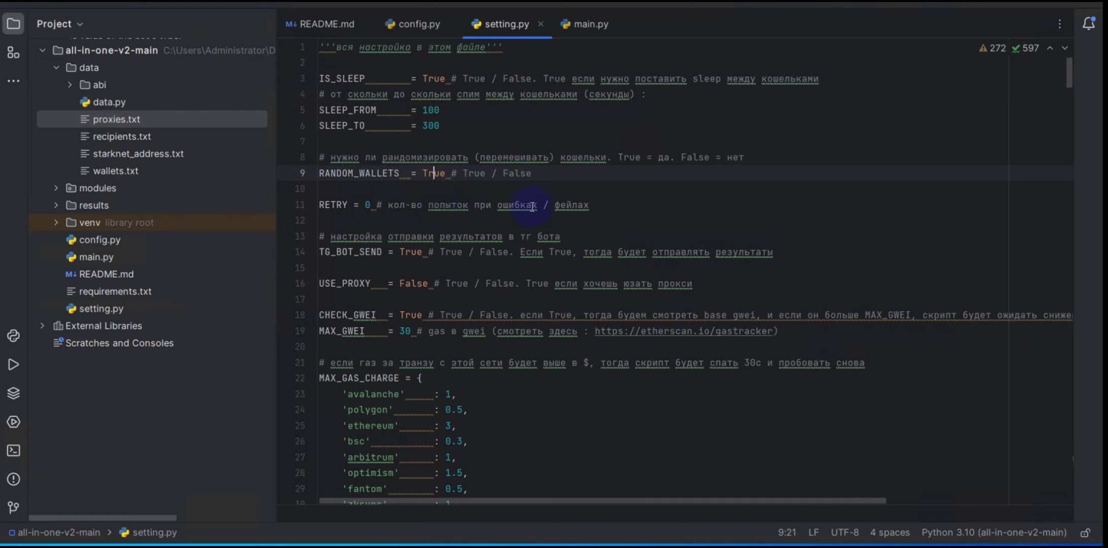
{"action": "scroll", "coordinate": [380, 205], "scroll_direction": "down", "scroll_amount": 1}
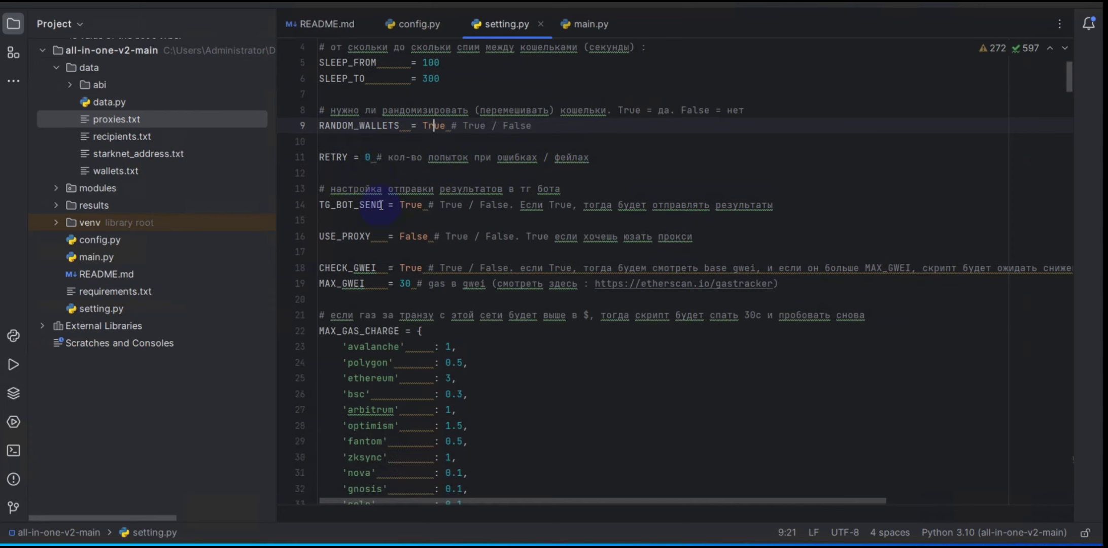
Set TG_BOT_SEND to False in setting.py.
{"action": "left_click", "coordinate": [410, 205]}
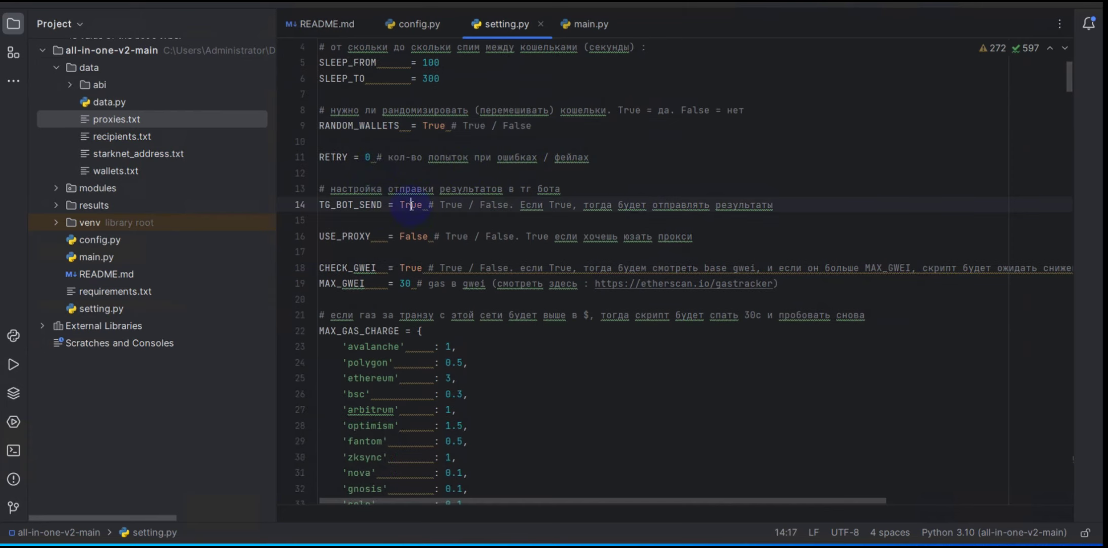
{"action": "double_click", "coordinate": [409, 207]}
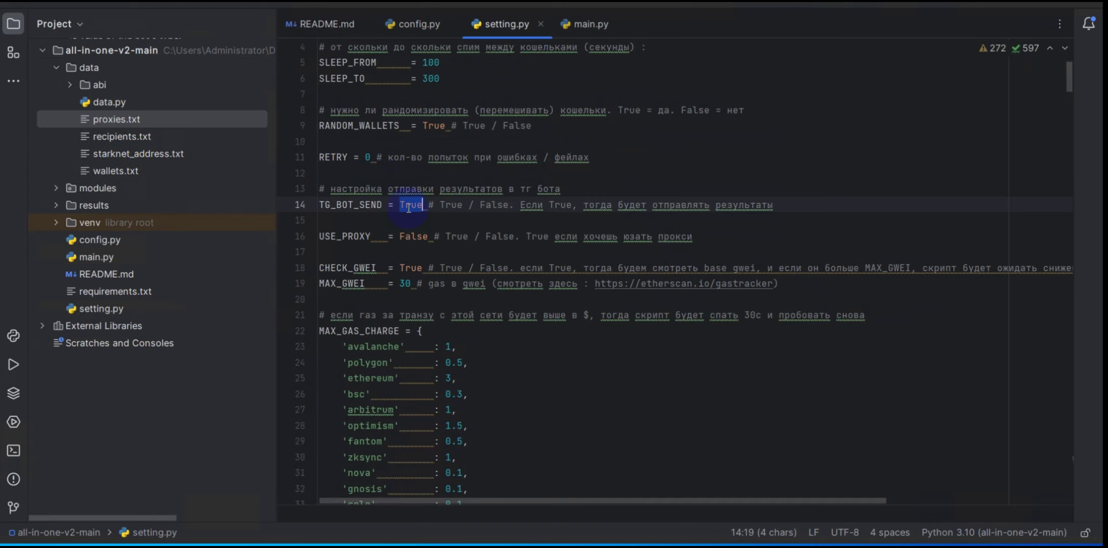
{"action": "type", "text": "Fals"}
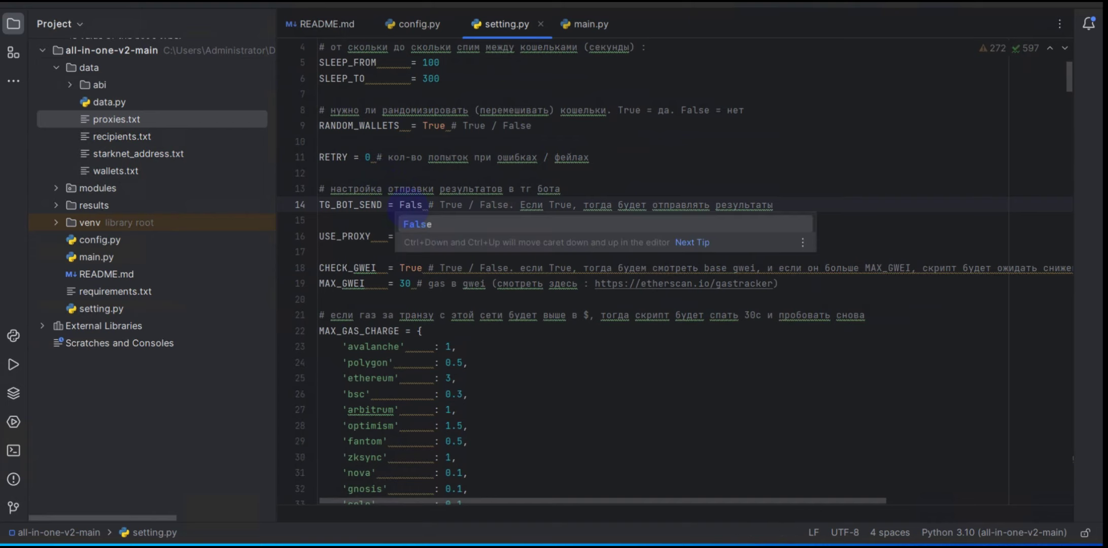
{"action": "key", "text": "Return"}
{"action": "left_click", "coordinate": [439, 224]}
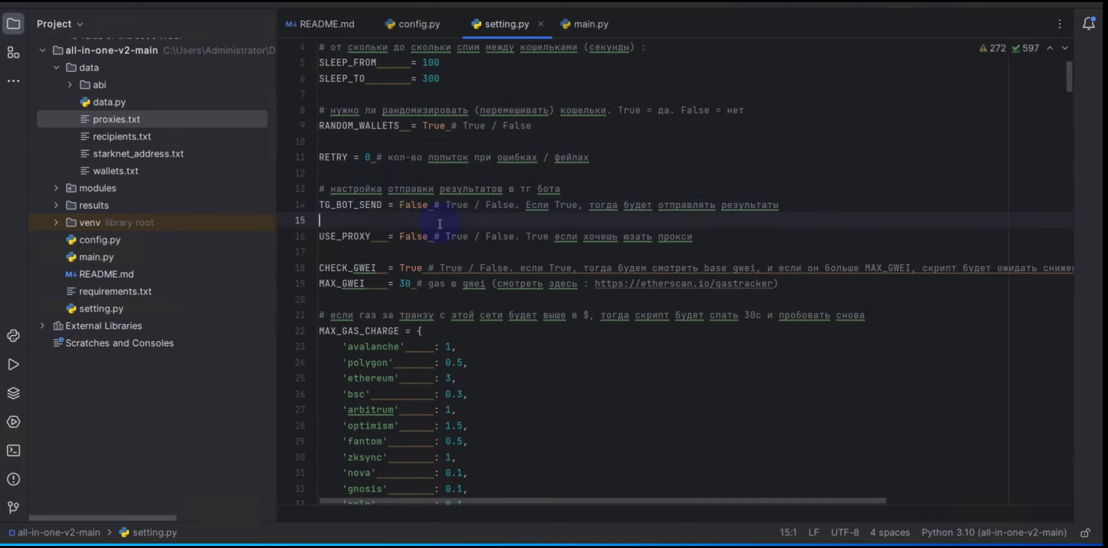
Examine the USE_PROXY options in setting.py and check the contents of proxies.txt in the data folder.
{"action": "left_click", "coordinate": [411, 236]}
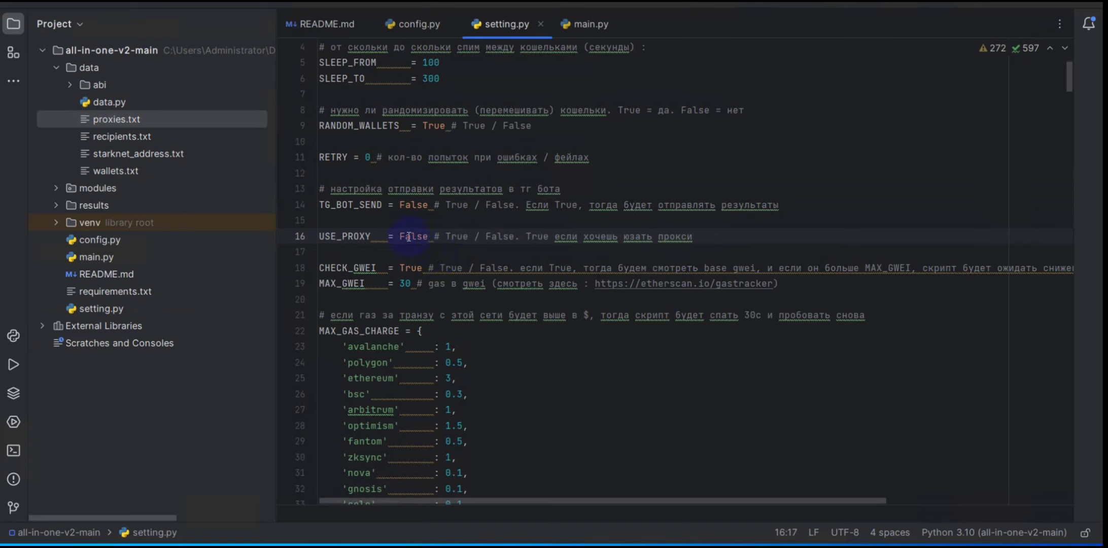
{"action": "left_click_drag", "start_coordinate": [400, 235], "coordinate": [430, 233]}
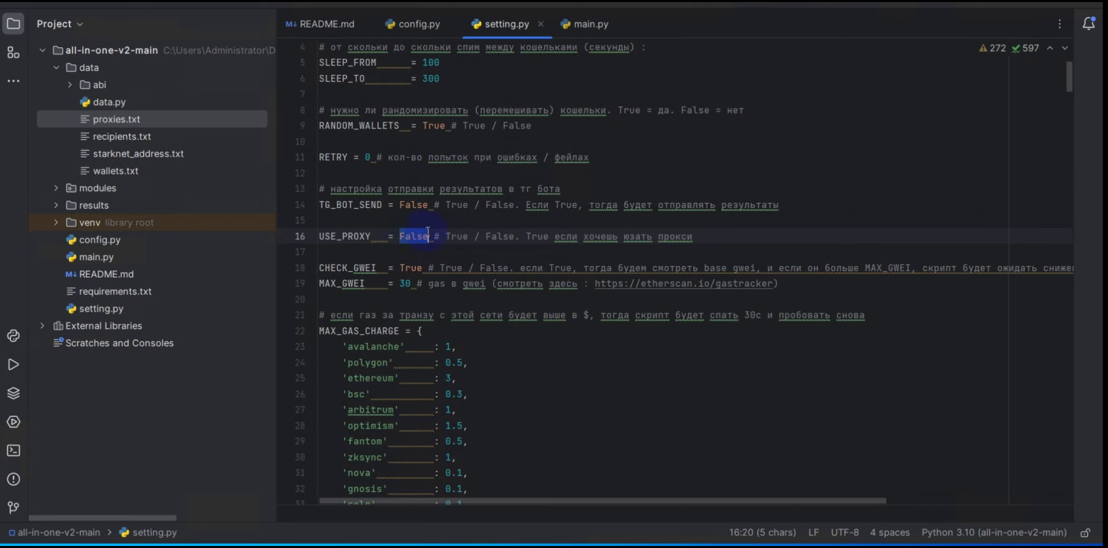
{"action": "mouse_move", "coordinate": [414, 242]}
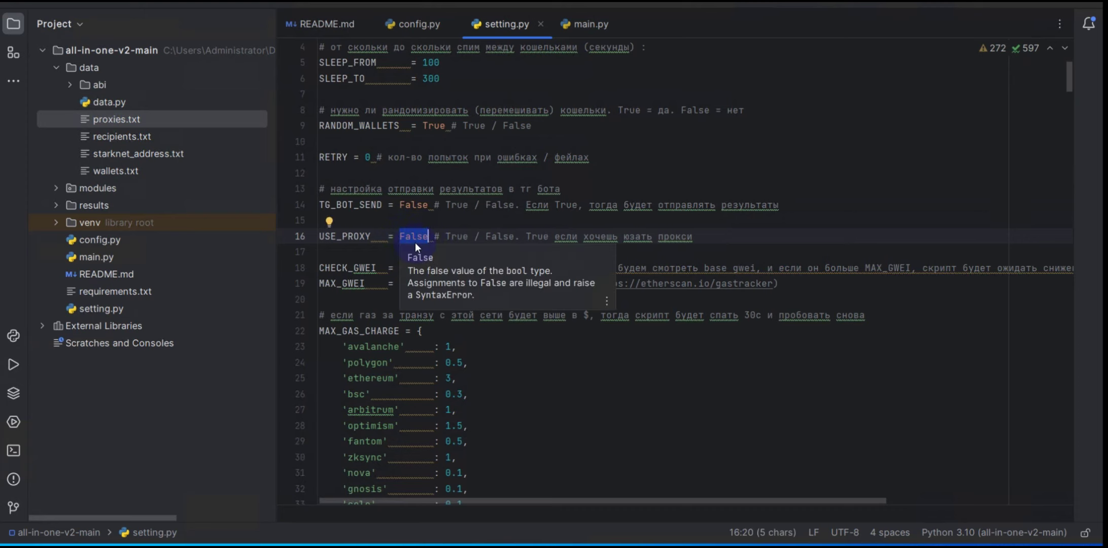
{"action": "double_click", "coordinate": [453, 236]}
{"action": "left_click", "coordinate": [112, 121]}
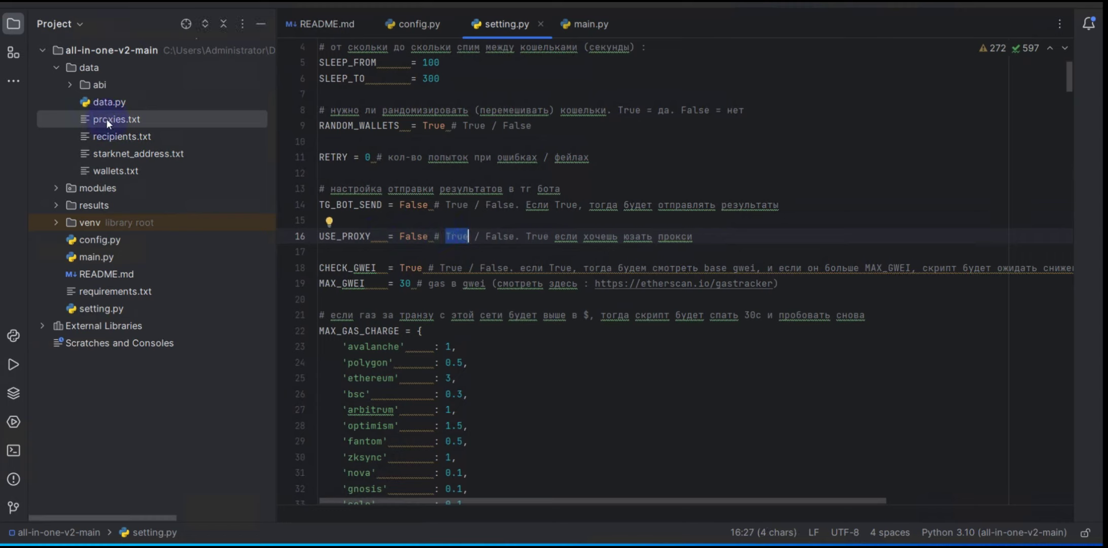
{"action": "double_click", "coordinate": [104, 119]}
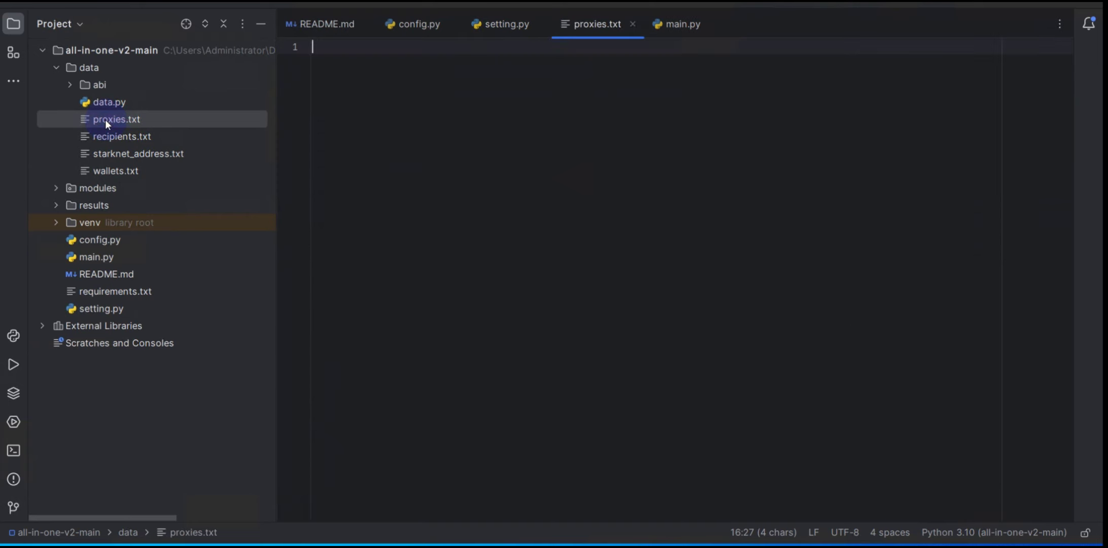
{"action": "left_click", "coordinate": [633, 24]}
{"action": "double_click", "coordinate": [457, 237]}
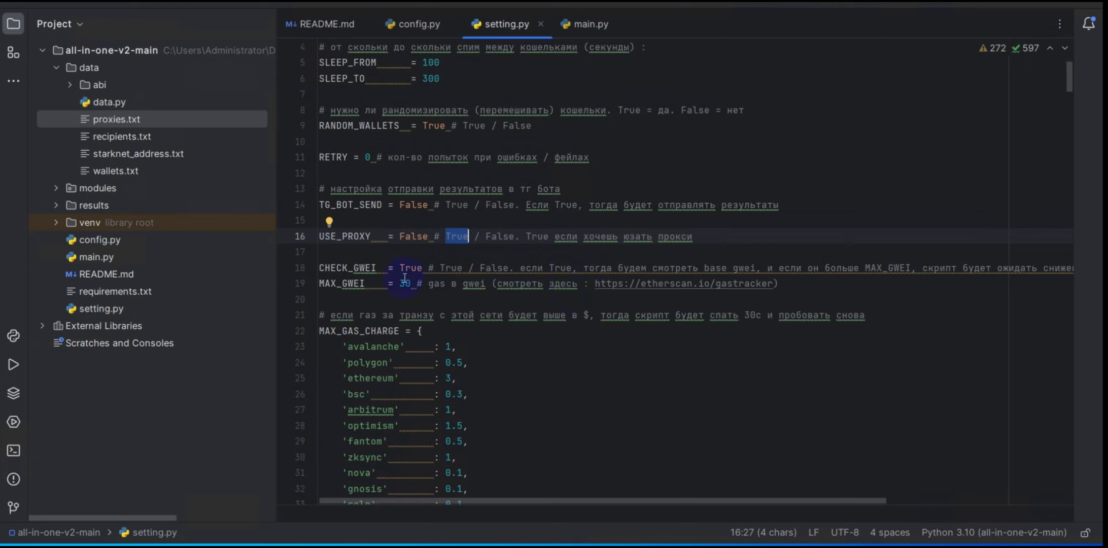
Set MAX_GWEI to 40 and review the per-network limits in MAX_GAS_CHARGE.
{"action": "left_click_drag", "start_coordinate": [405, 284], "coordinate": [401, 284]}
{"action": "type", "text": "4"}
{"action": "scroll", "coordinate": [527, 284], "scroll_direction": "down", "scroll_amount": 2}
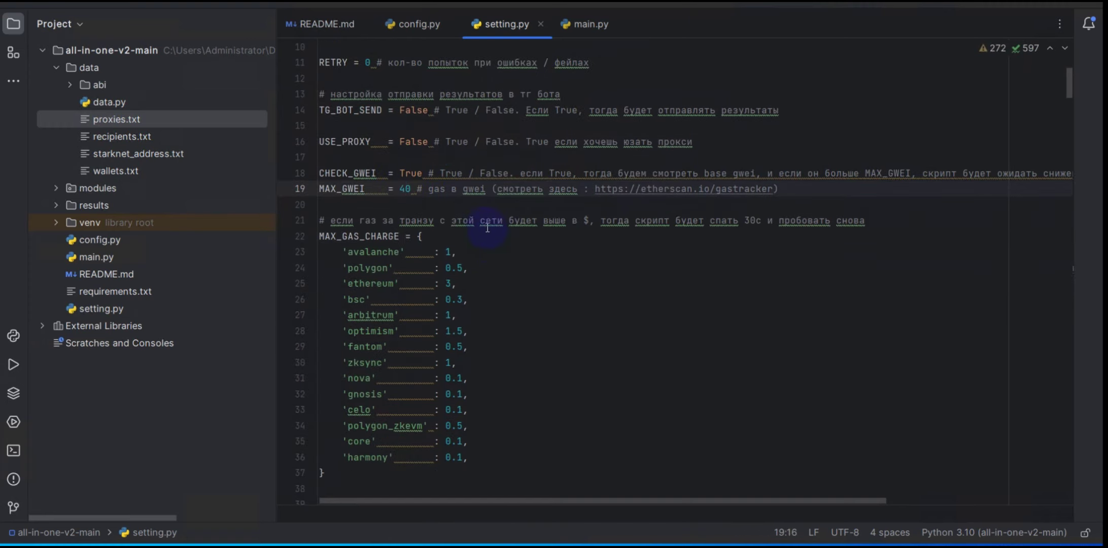
{"action": "scroll", "coordinate": [499, 309], "scroll_direction": "down", "scroll_amount": 1}
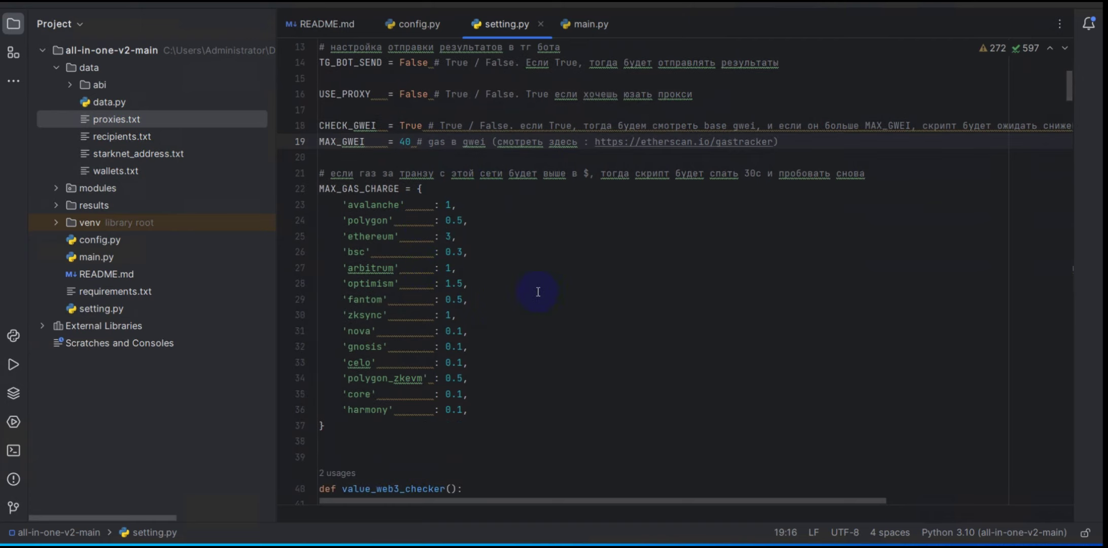
{"action": "scroll", "coordinate": [559, 319], "scroll_direction": "down", "scroll_amount": 2}
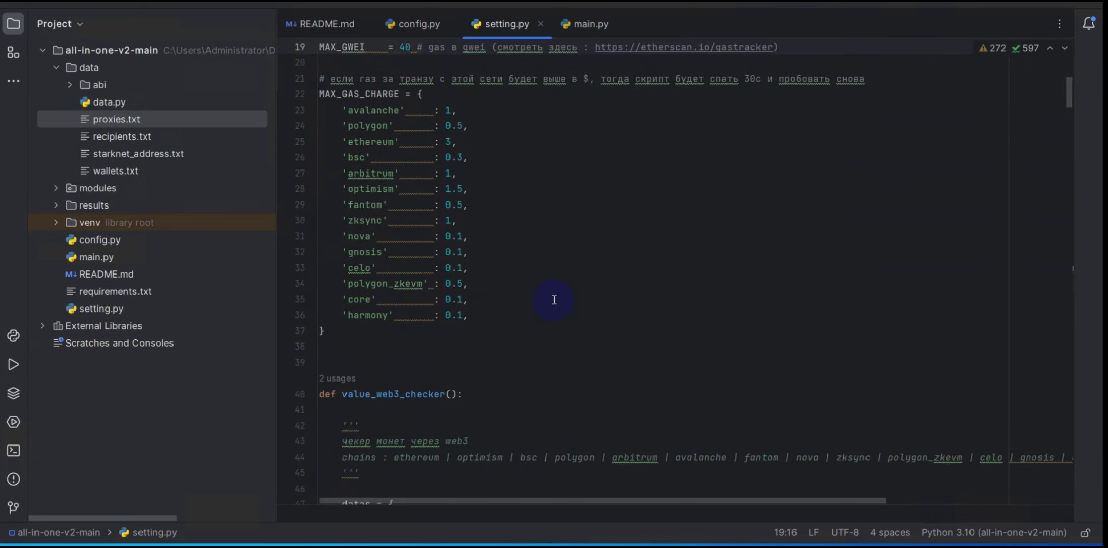
{"action": "scroll", "coordinate": [554, 302], "scroll_direction": "down", "scroll_amount": 3}
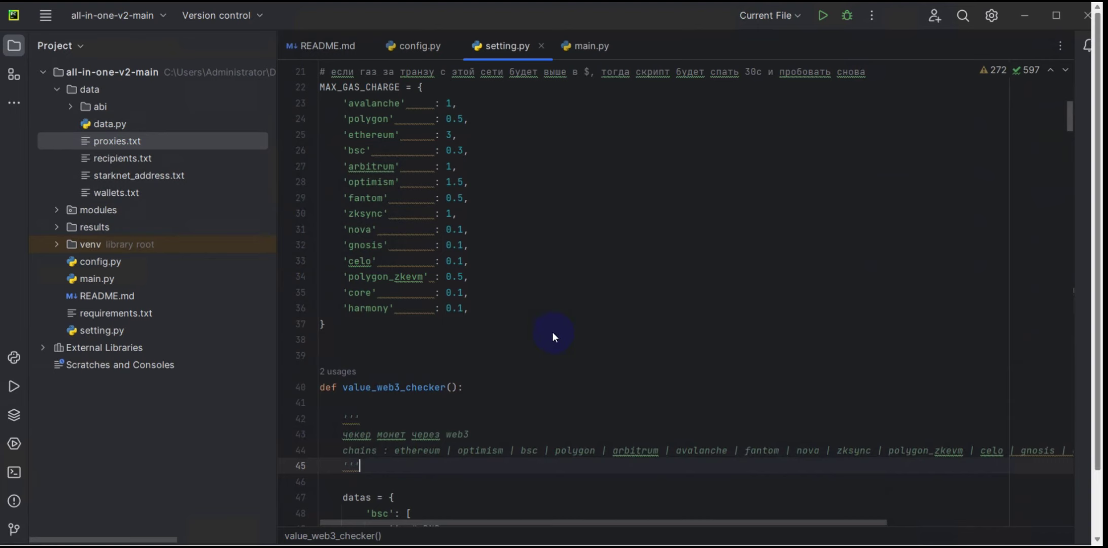
Examine the value_web3_checker token lists and the value_debank checker settings in setting.py.
{"action": "left_click", "coordinate": [503, 378]}
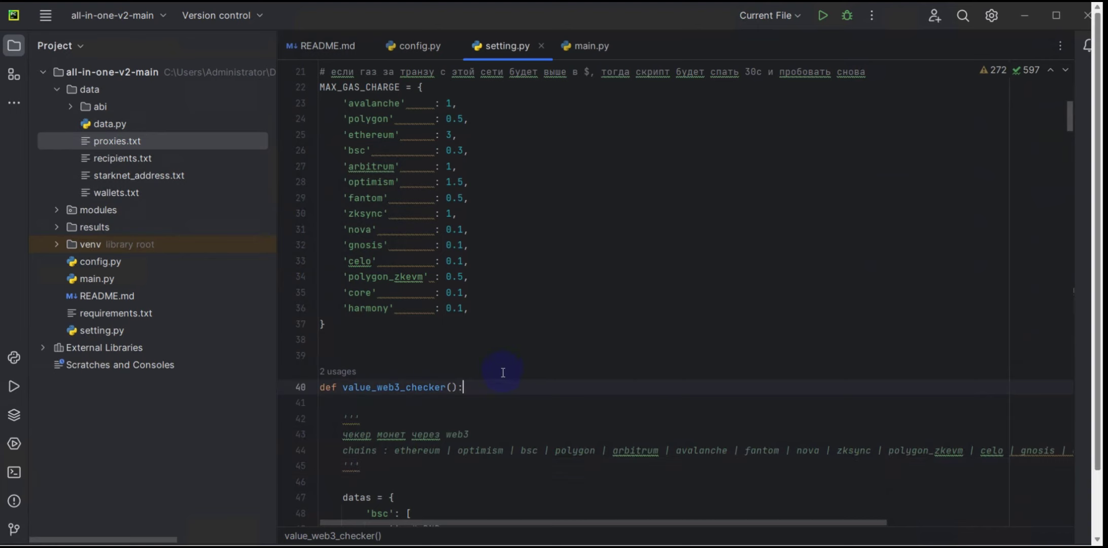
{"action": "scroll", "coordinate": [504, 371], "scroll_direction": "down", "scroll_amount": 3}
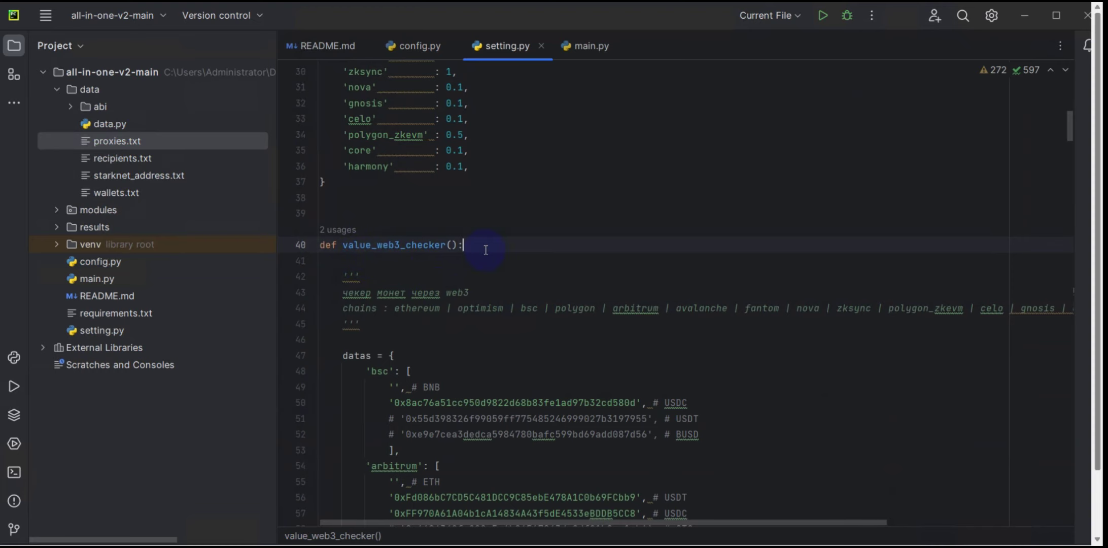
{"action": "scroll", "coordinate": [458, 230], "scroll_direction": "down", "scroll_amount": 2}
{"action": "scroll", "coordinate": [423, 203], "scroll_direction": "down", "scroll_amount": 2}
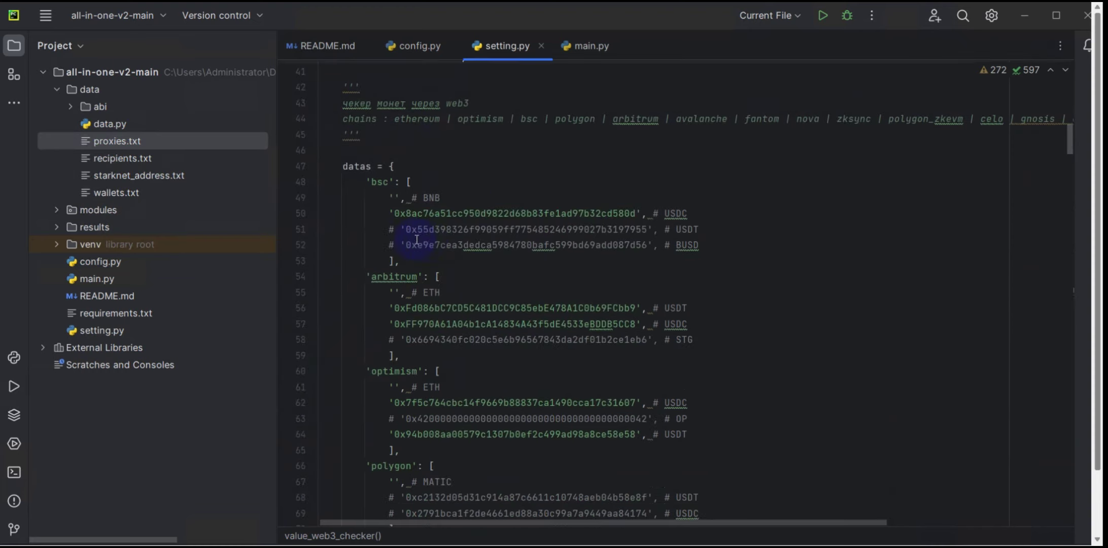
{"action": "scroll", "coordinate": [494, 203], "scroll_direction": "down", "scroll_amount": 2}
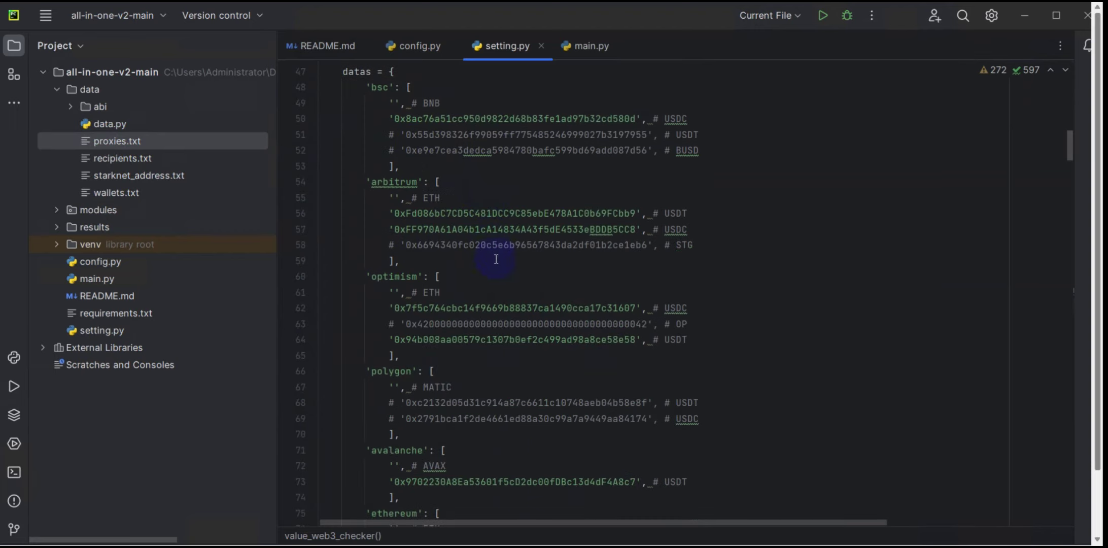
{"action": "scroll", "coordinate": [476, 289], "scroll_direction": "down", "scroll_amount": 16}
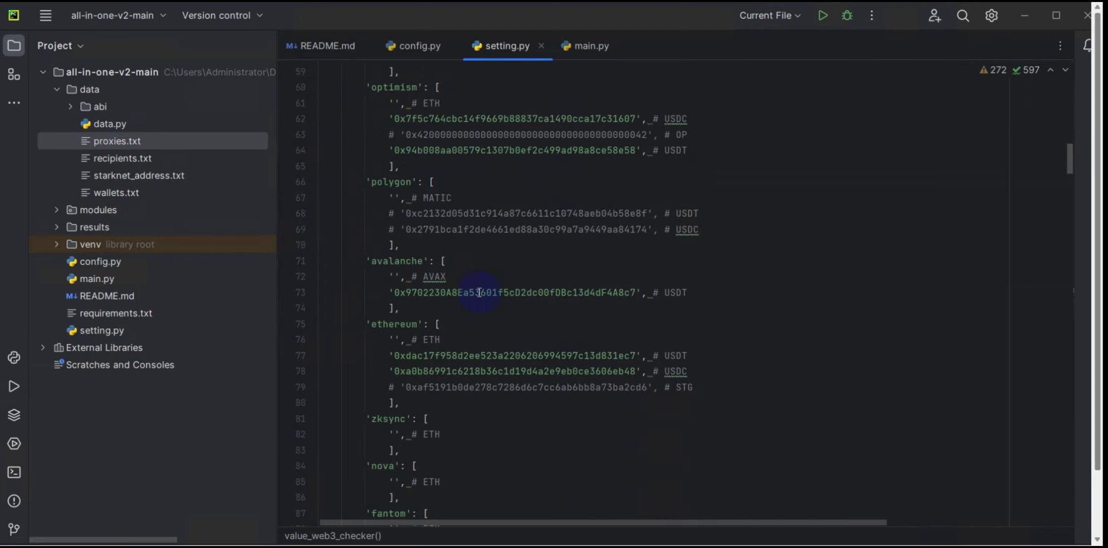
{"action": "scroll", "coordinate": [478, 298], "scroll_direction": "down", "scroll_amount": 3}
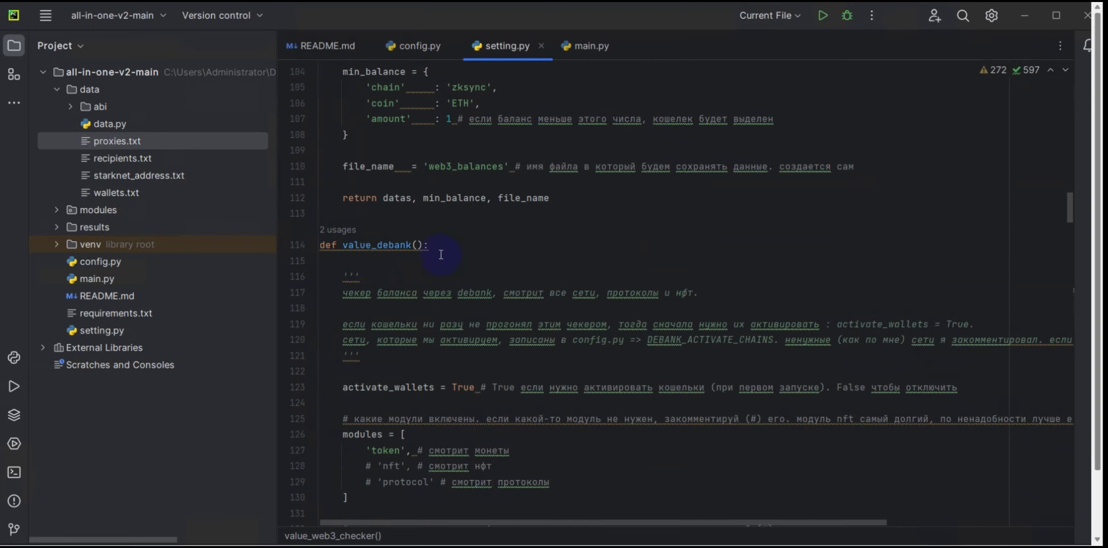
{"action": "scroll", "coordinate": [363, 263], "scroll_direction": "down", "scroll_amount": 12}
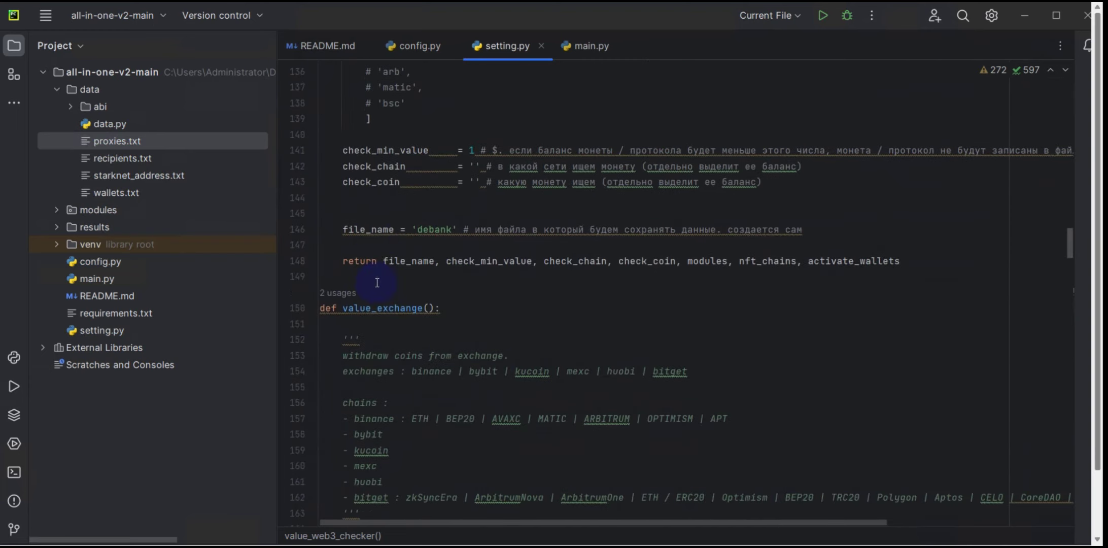
Examine the exchange and OKX withdrawal, transfer, 0x swap, Orbiter and WooFi settings functions in setting.py.
{"action": "scroll", "coordinate": [516, 278], "scroll_direction": "down", "scroll_amount": 3}
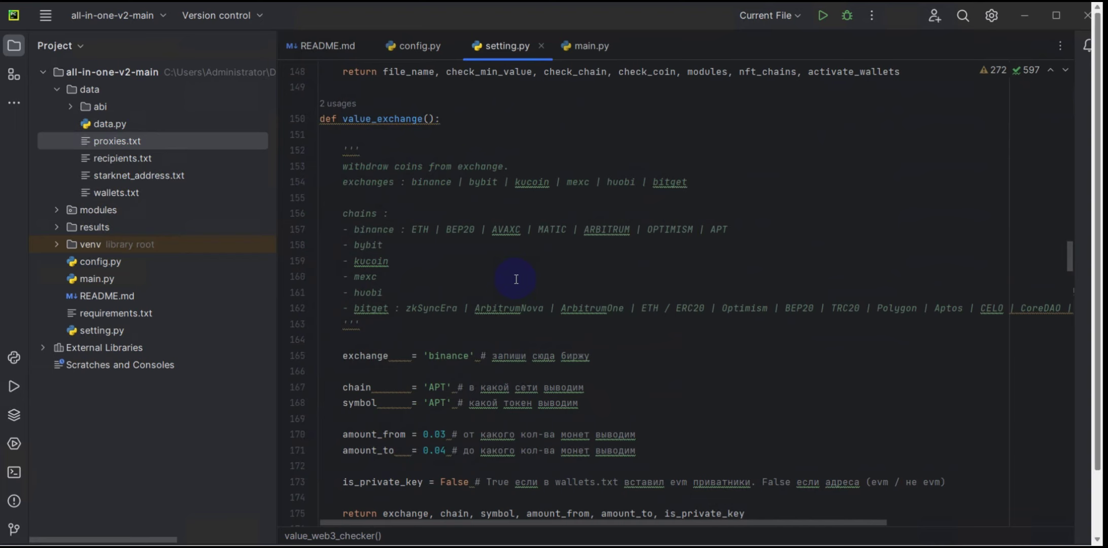
{"action": "scroll", "coordinate": [516, 279], "scroll_direction": "down", "scroll_amount": 1}
{"action": "scroll", "coordinate": [517, 288], "scroll_direction": "down", "scroll_amount": 6}
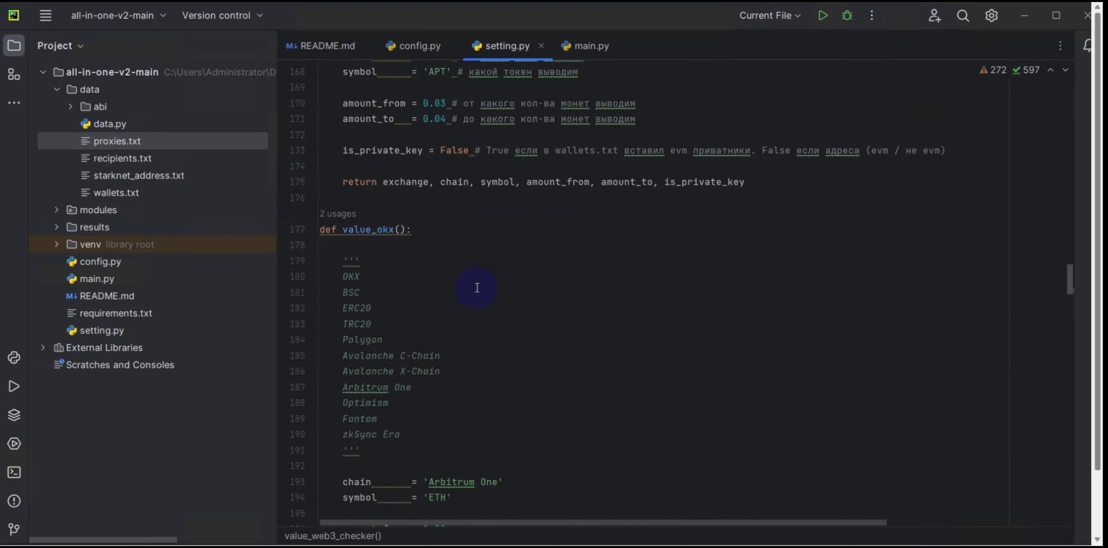
{"action": "scroll", "coordinate": [450, 306], "scroll_direction": "down", "scroll_amount": 9}
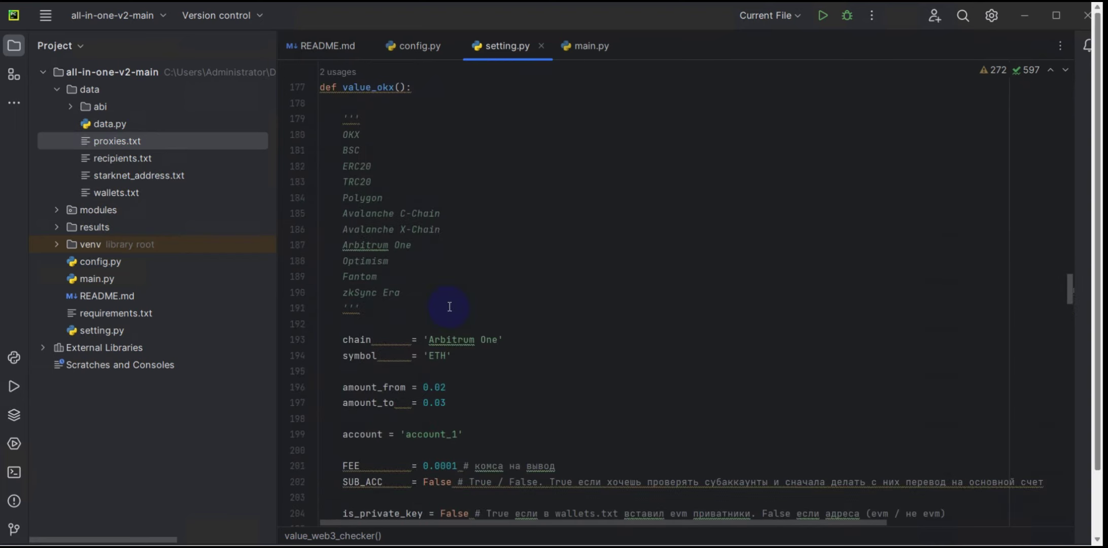
{"action": "scroll", "coordinate": [450, 307], "scroll_direction": "down", "scroll_amount": 2}
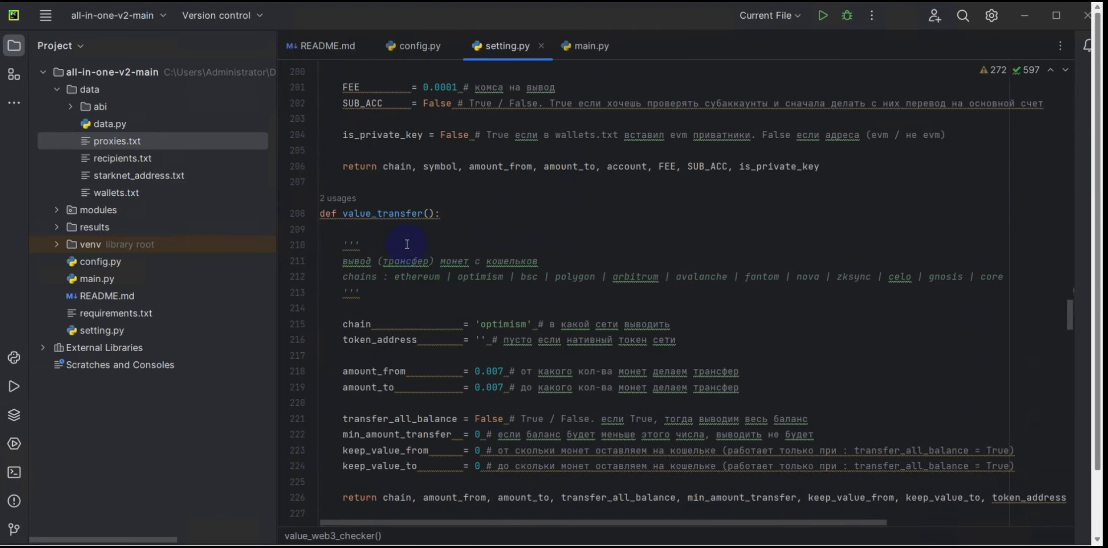
{"action": "scroll", "coordinate": [435, 217], "scroll_direction": "down", "scroll_amount": 8}
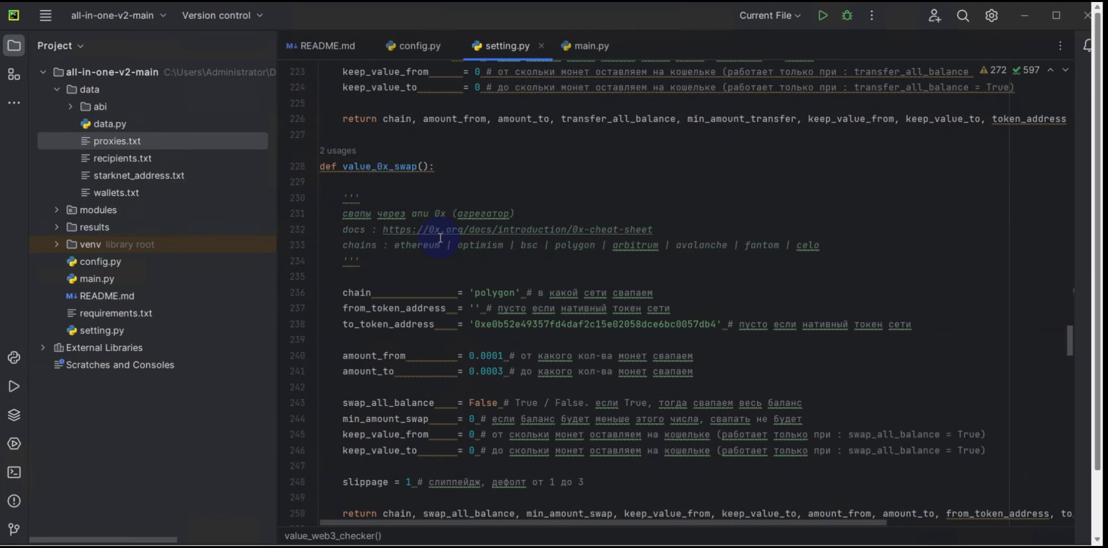
{"action": "scroll", "coordinate": [414, 197], "scroll_direction": "down", "scroll_amount": 6}
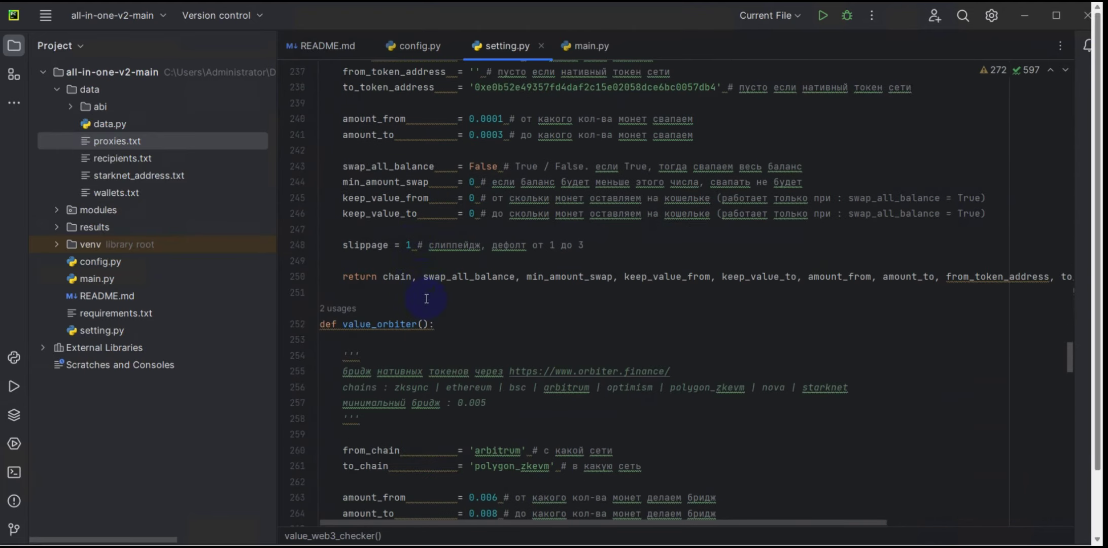
{"action": "scroll", "coordinate": [428, 304], "scroll_direction": "down", "scroll_amount": 4}
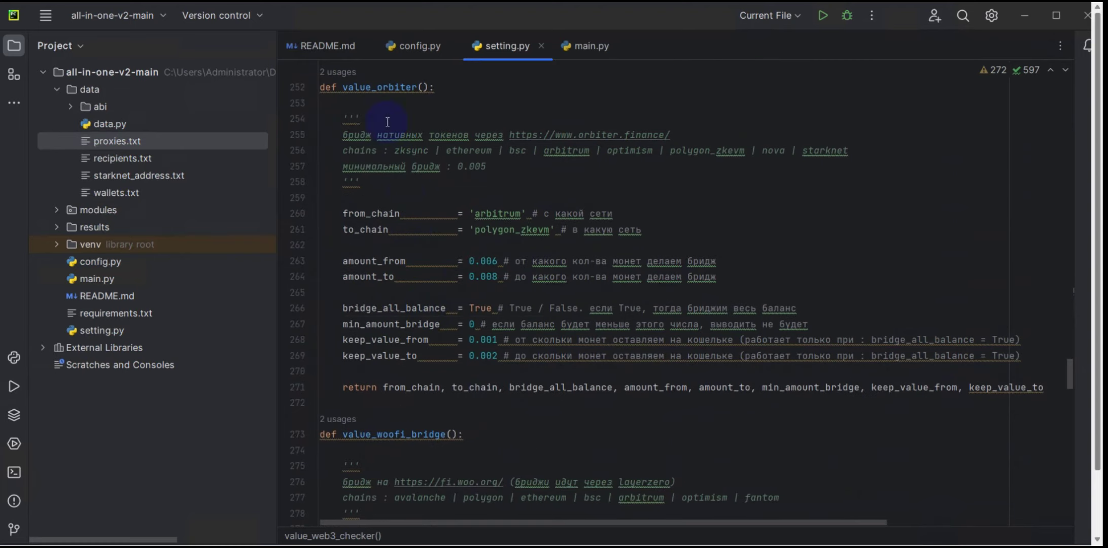
{"action": "scroll", "coordinate": [414, 298], "scroll_direction": "down", "scroll_amount": 10}
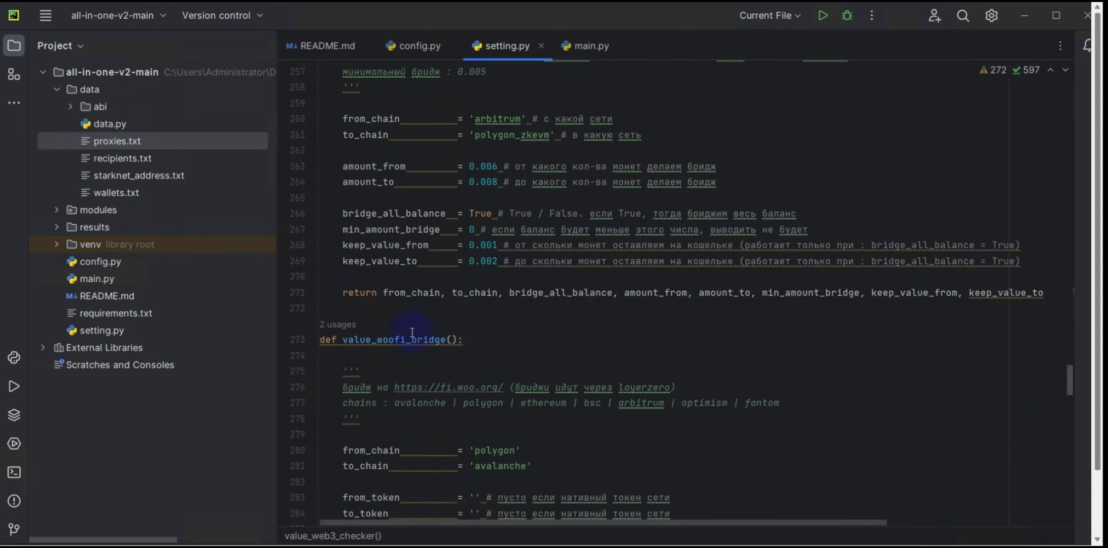
{"action": "scroll", "coordinate": [415, 318], "scroll_direction": "down", "scroll_amount": 8}
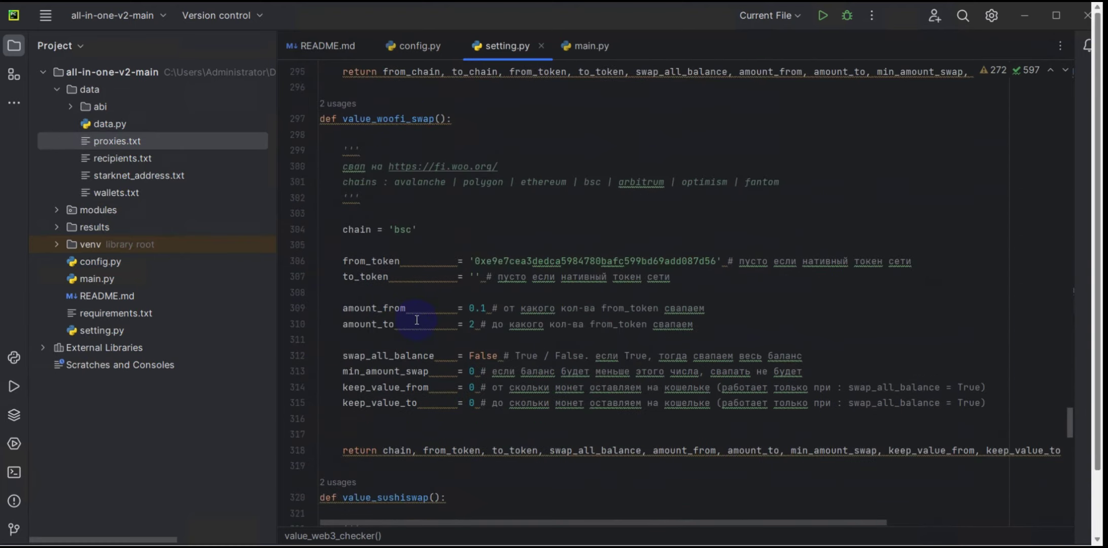
Examine the WooFi swap, SushiSwap, Bungee and tx_check settings functions in setting.py.
{"action": "scroll", "coordinate": [415, 328], "scroll_direction": "down", "scroll_amount": 9}
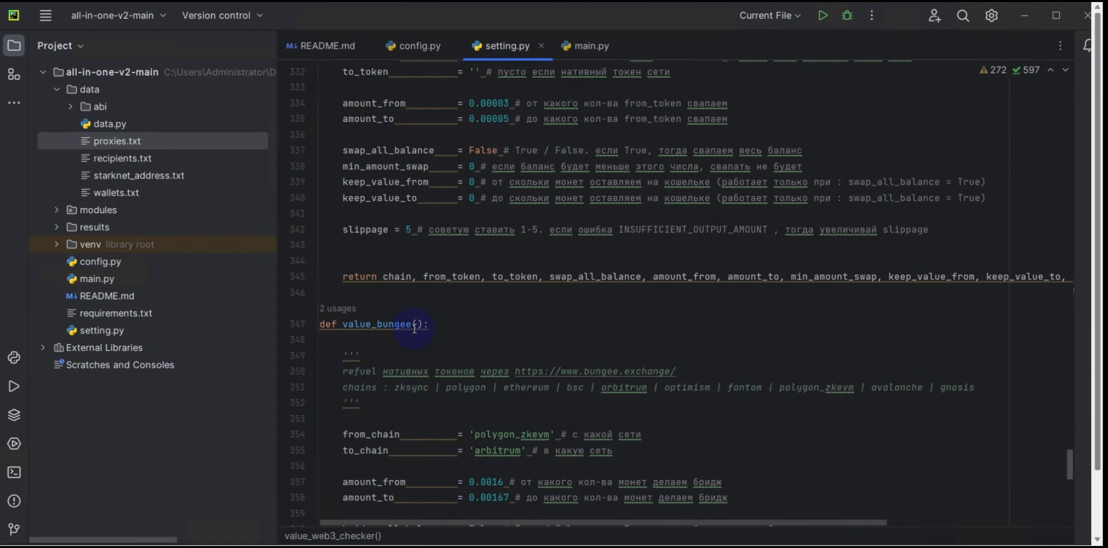
{"action": "scroll", "coordinate": [427, 350], "scroll_direction": "down", "scroll_amount": 7}
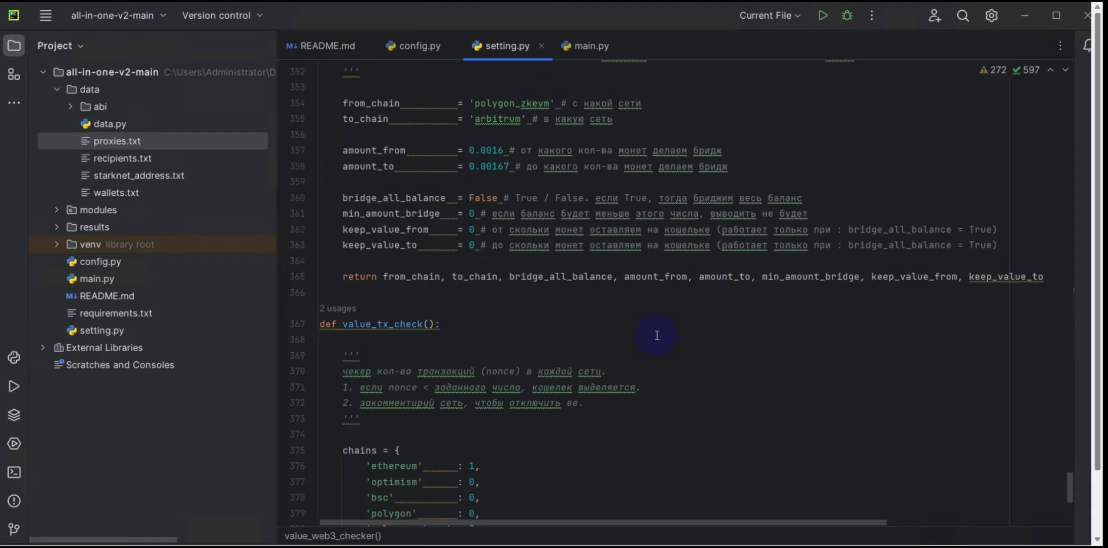
Uncomment the USDT token line in the bsc list of value_web3_checker.
{"action": "scroll", "coordinate": [659, 334], "scroll_direction": "up", "scroll_amount": 18}
{"action": "scroll", "coordinate": [658, 335], "scroll_direction": "up", "scroll_amount": 20}
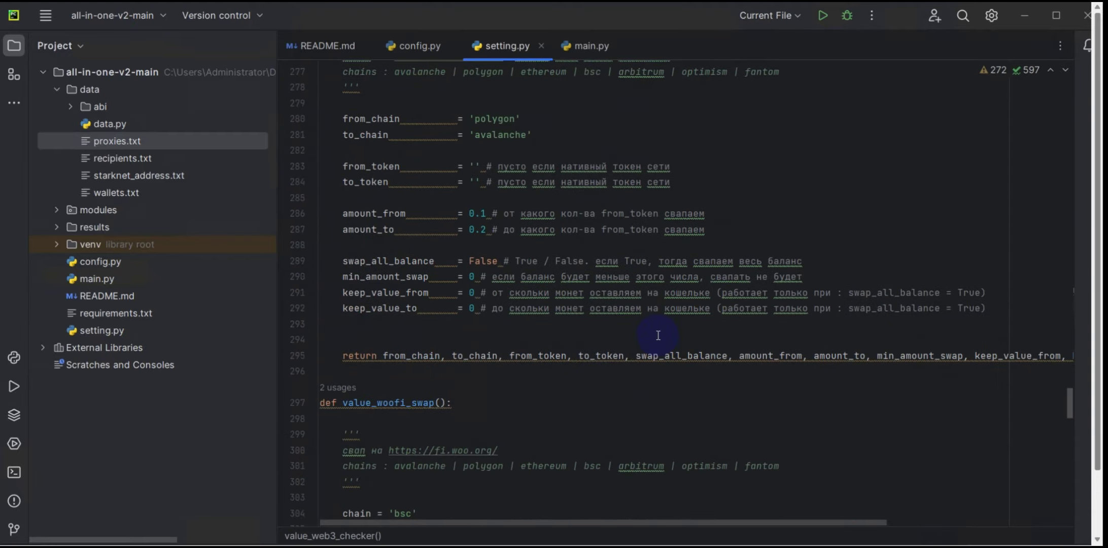
{"action": "scroll", "coordinate": [658, 335], "scroll_direction": "up", "scroll_amount": 20}
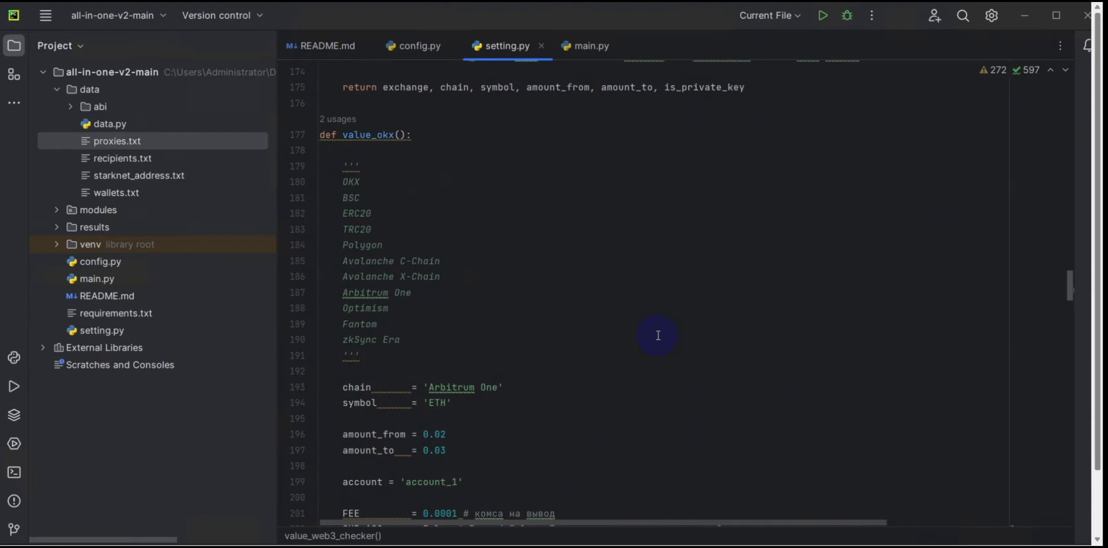
{"action": "scroll", "coordinate": [657, 334], "scroll_direction": "up", "scroll_amount": 20}
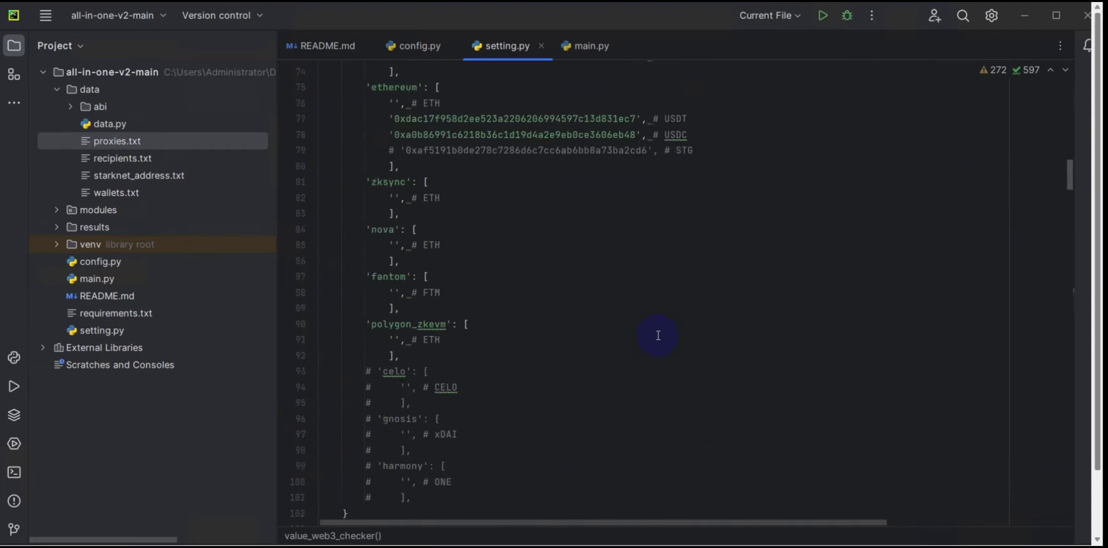
{"action": "scroll", "coordinate": [656, 336], "scroll_direction": "down", "scroll_amount": 5}
{"action": "left_click", "coordinate": [801, 370]}
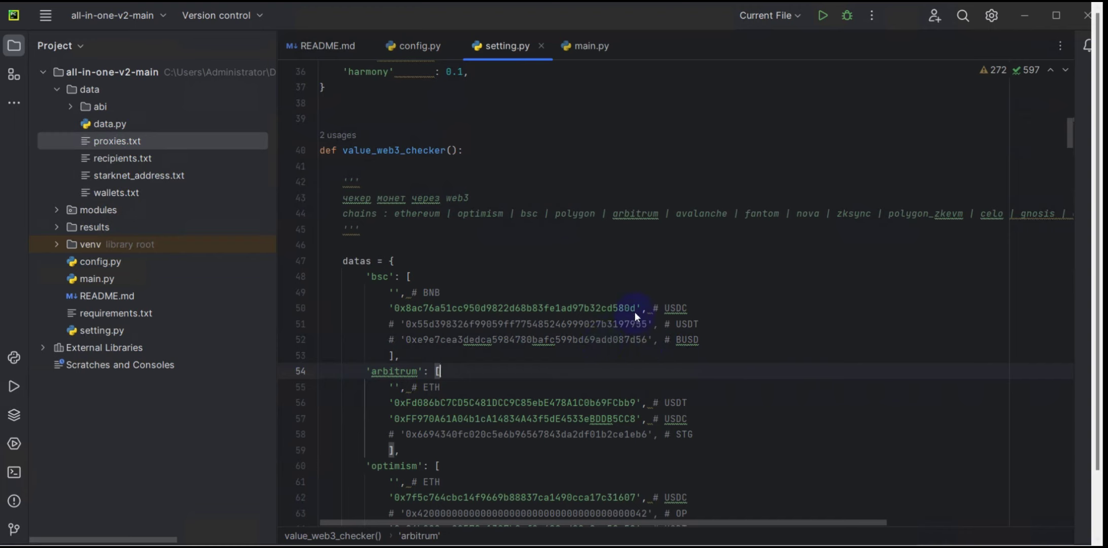
{"action": "left_click", "coordinate": [392, 325]}
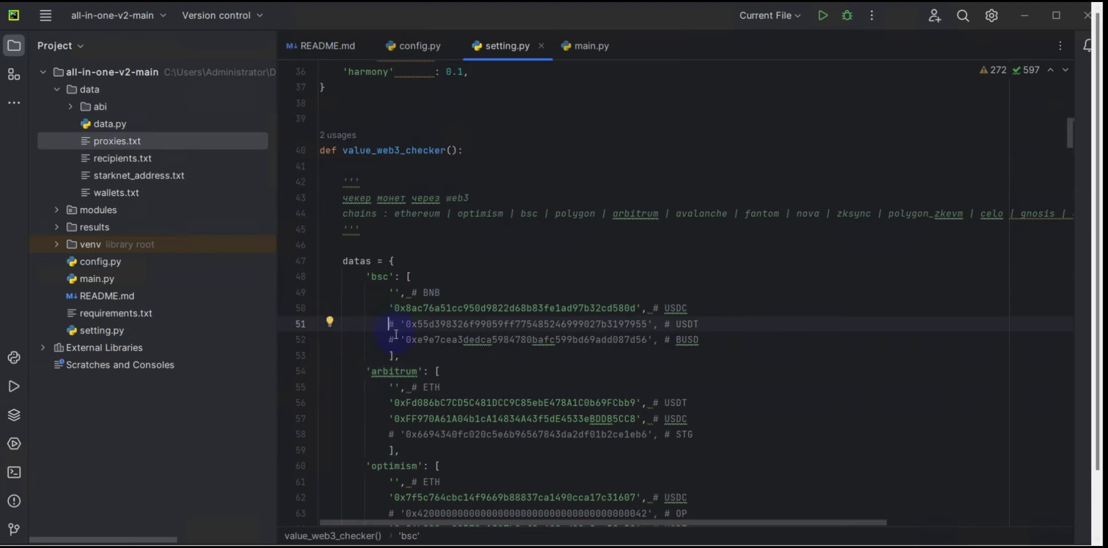
{"action": "left_click", "coordinate": [504, 338]}
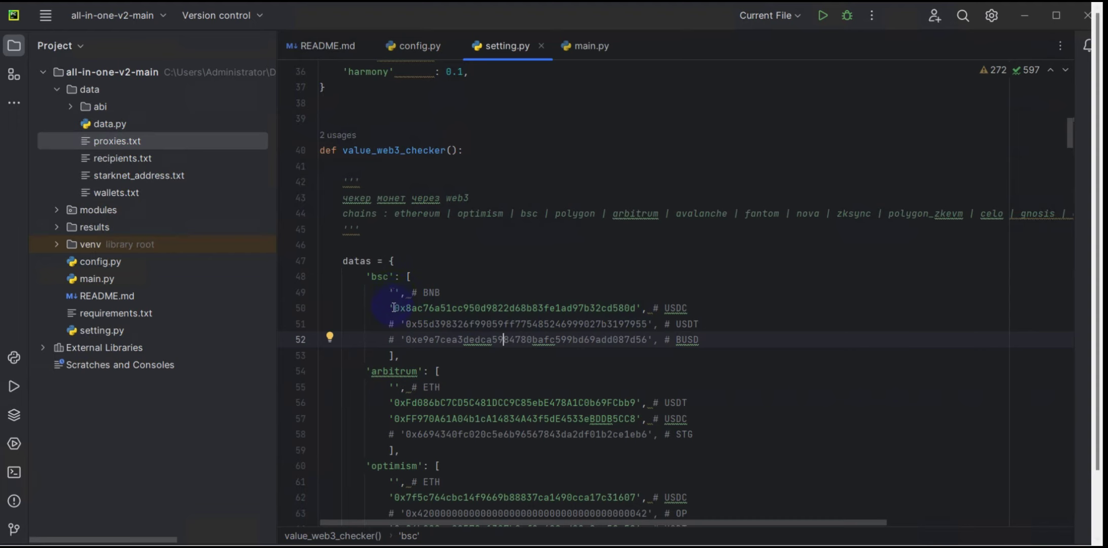
{"action": "left_click", "coordinate": [396, 323]}
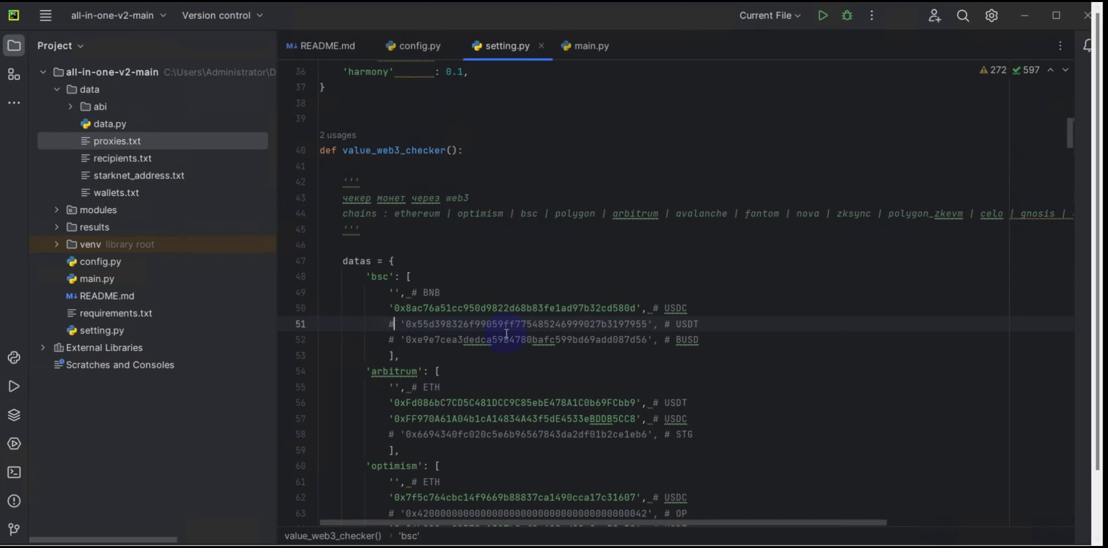
{"action": "key", "text": "BackSpace"}
{"action": "key", "text": "Delete"}
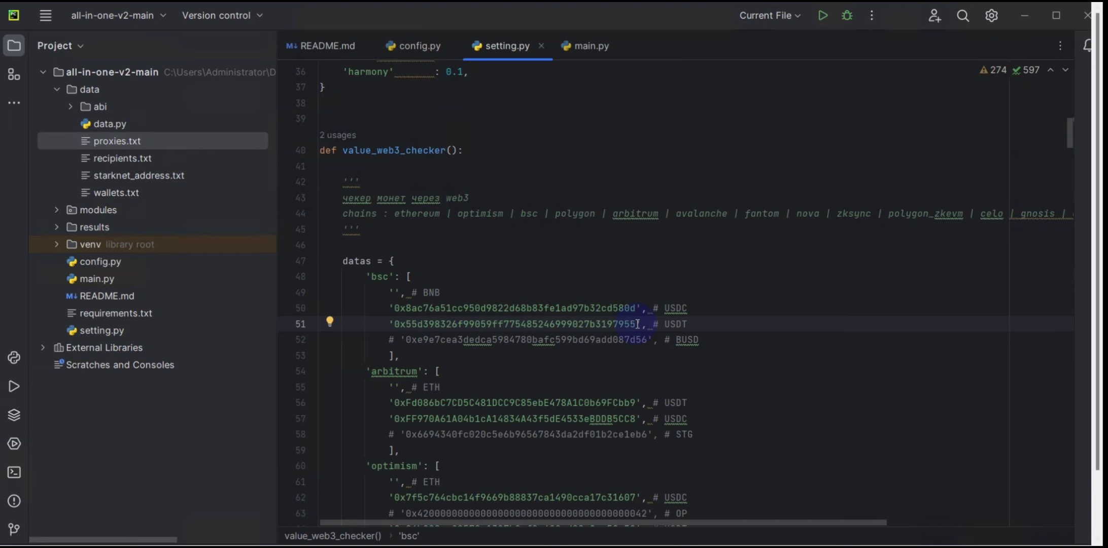
{"action": "left_click", "coordinate": [406, 355]}
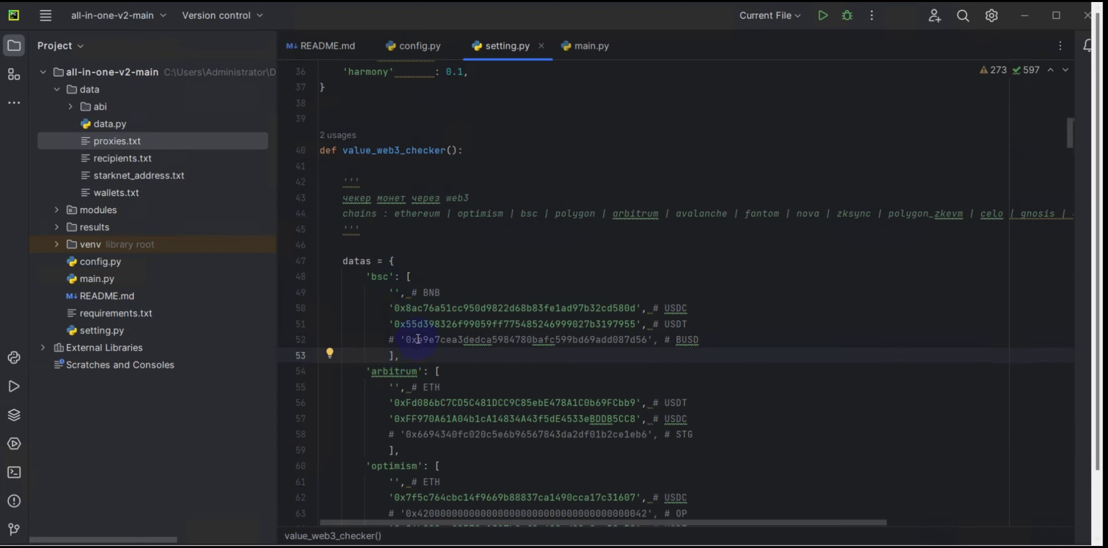
Comment out the zksync, fantom and polygon_zkevm network blocks in the datas dictionary of value_web3_checker.
{"action": "scroll", "coordinate": [441, 334], "scroll_direction": "down", "scroll_amount": 3}
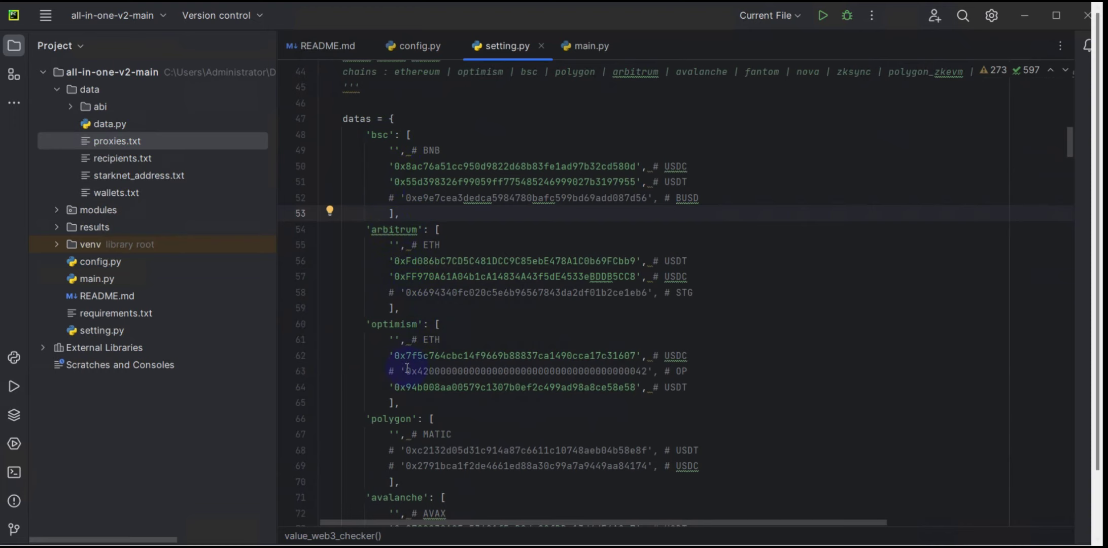
{"action": "scroll", "coordinate": [407, 367], "scroll_direction": "down", "scroll_amount": 4}
{"action": "scroll", "coordinate": [406, 350], "scroll_direction": "down", "scroll_amount": 1}
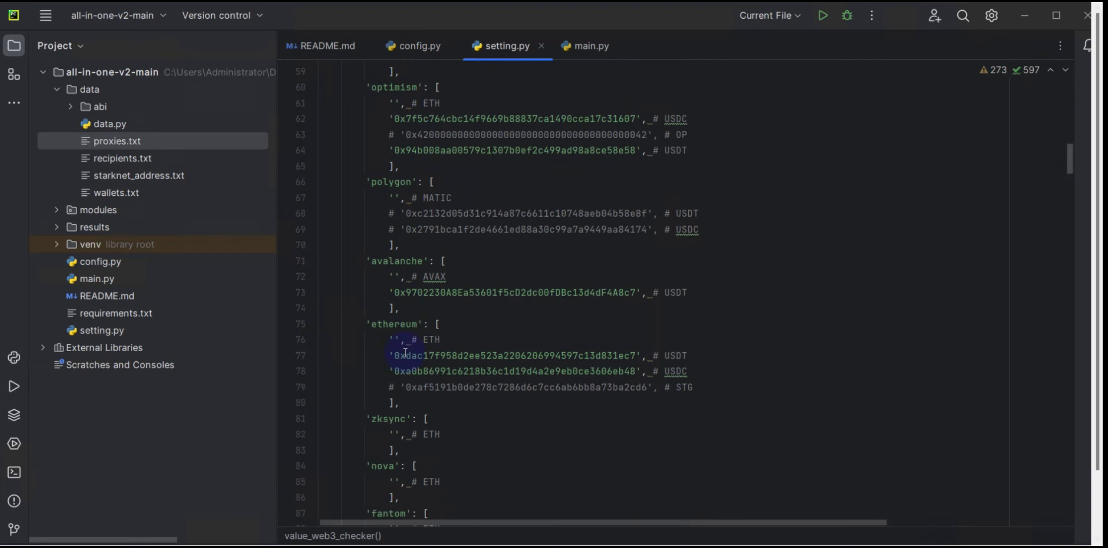
{"action": "scroll", "coordinate": [406, 353], "scroll_direction": "down", "scroll_amount": 2}
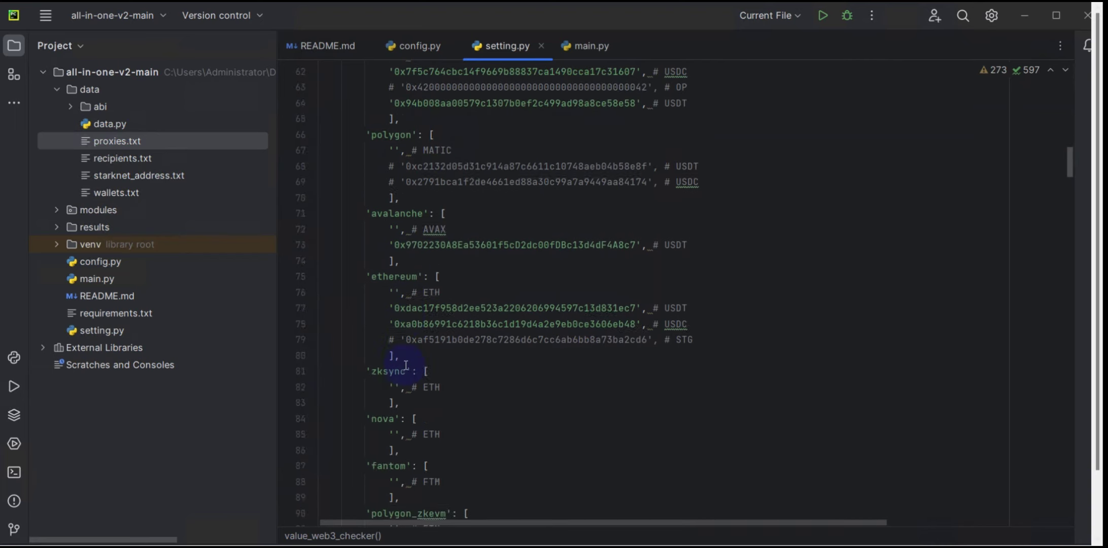
{"action": "left_click", "coordinate": [367, 327]}
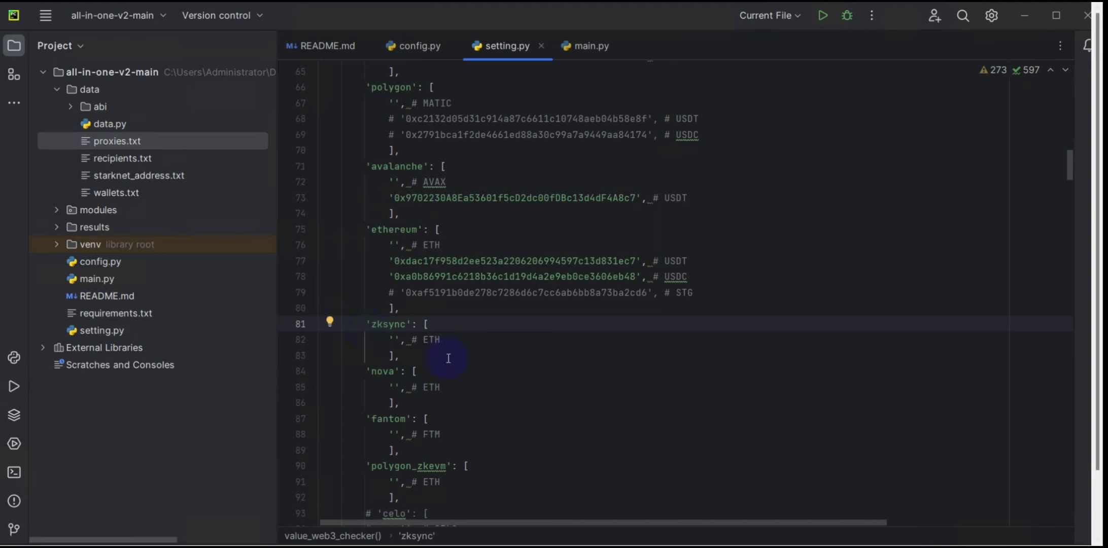
{"action": "type", "text": "#"}
{"action": "left_click", "coordinate": [367, 341]}
{"action": "type", "text": "#"}
{"action": "left_click", "coordinate": [367, 353]}
{"action": "type", "text": "#"}
{"action": "left_click_drag", "start_coordinate": [408, 357], "coordinate": [316, 323]}
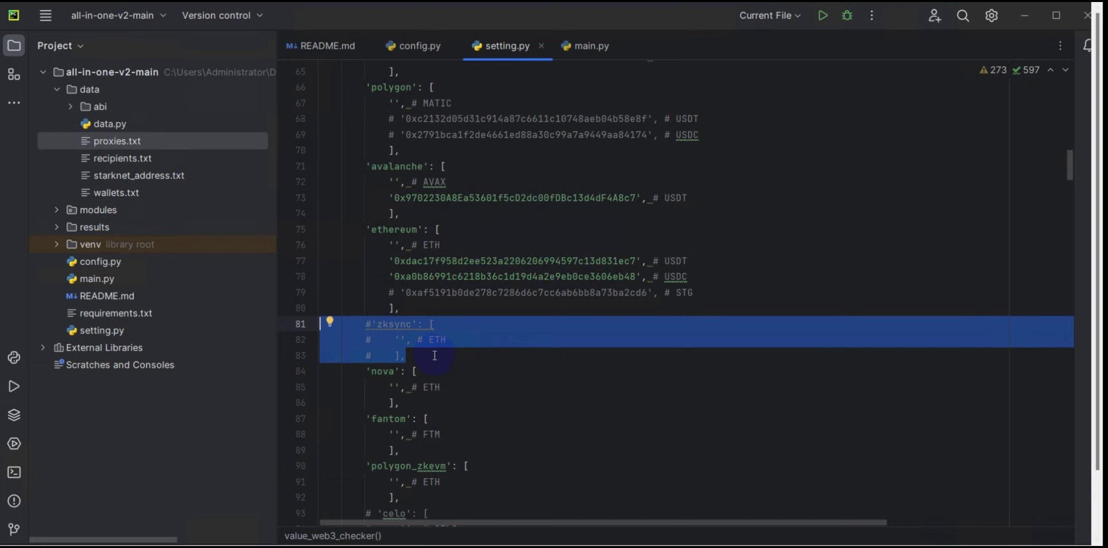
{"action": "scroll", "coordinate": [436, 378], "scroll_direction": "down", "scroll_amount": 2}
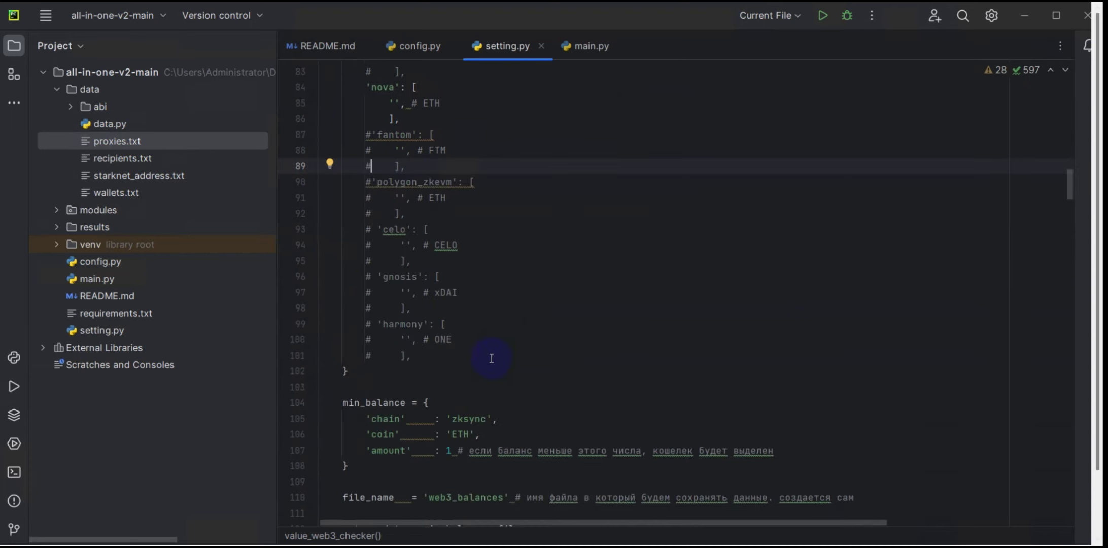
Examine the min_balance chain, coin and amount settings and the file_name setting in value_web3_checker.
{"action": "left_click", "coordinate": [474, 436]}
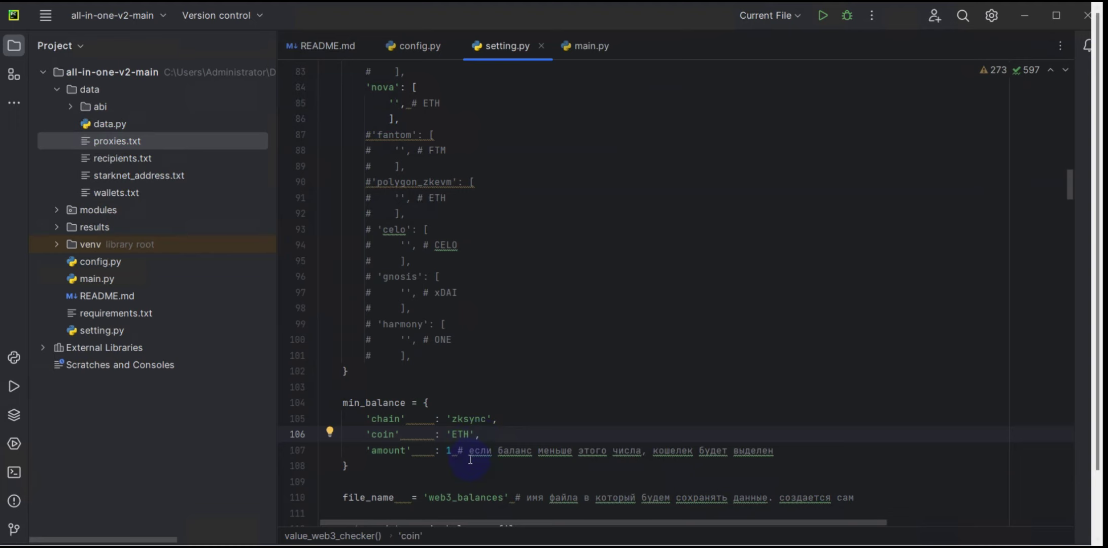
{"action": "scroll", "coordinate": [469, 447], "scroll_direction": "down", "scroll_amount": 2}
{"action": "left_click_drag", "start_coordinate": [776, 358], "coordinate": [463, 356]}
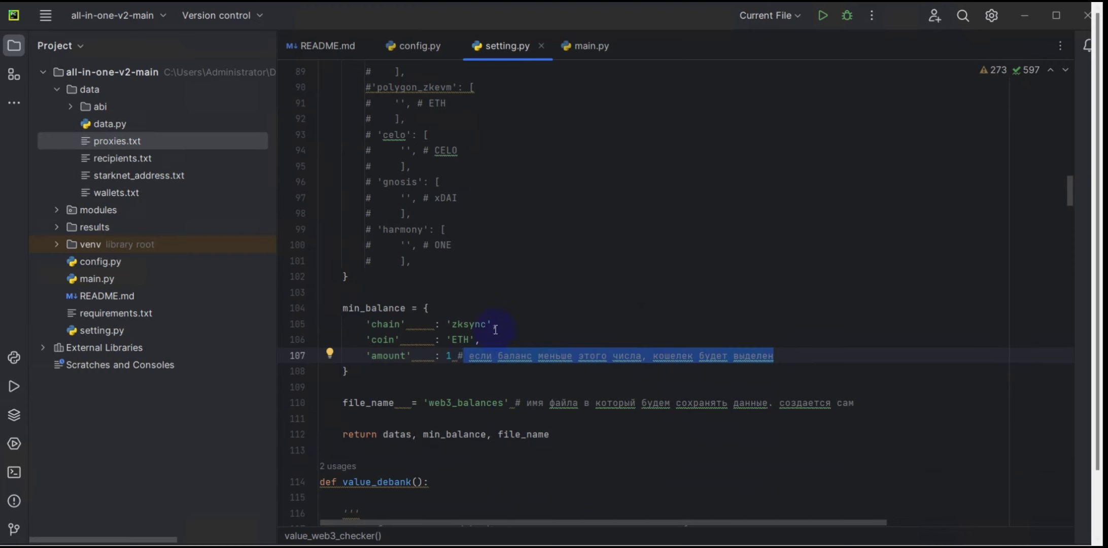
{"action": "scroll", "coordinate": [487, 340], "scroll_direction": "up", "scroll_amount": 3}
{"action": "scroll", "coordinate": [487, 348], "scroll_direction": "down", "scroll_amount": 3}
{"action": "scroll", "coordinate": [479, 355], "scroll_direction": "down", "scroll_amount": 1}
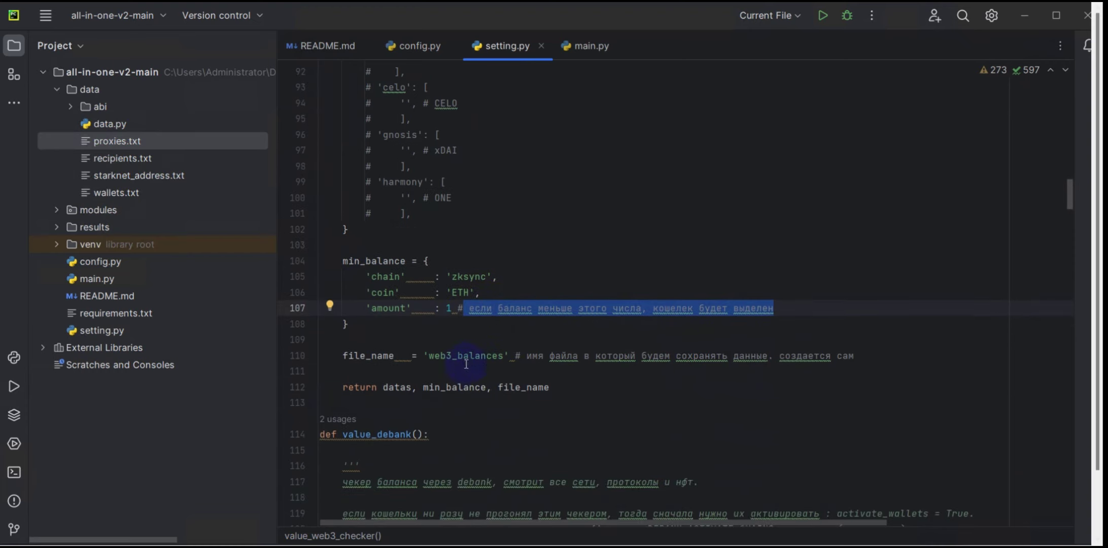
{"action": "left_click_drag", "start_coordinate": [428, 355], "coordinate": [503, 354]}
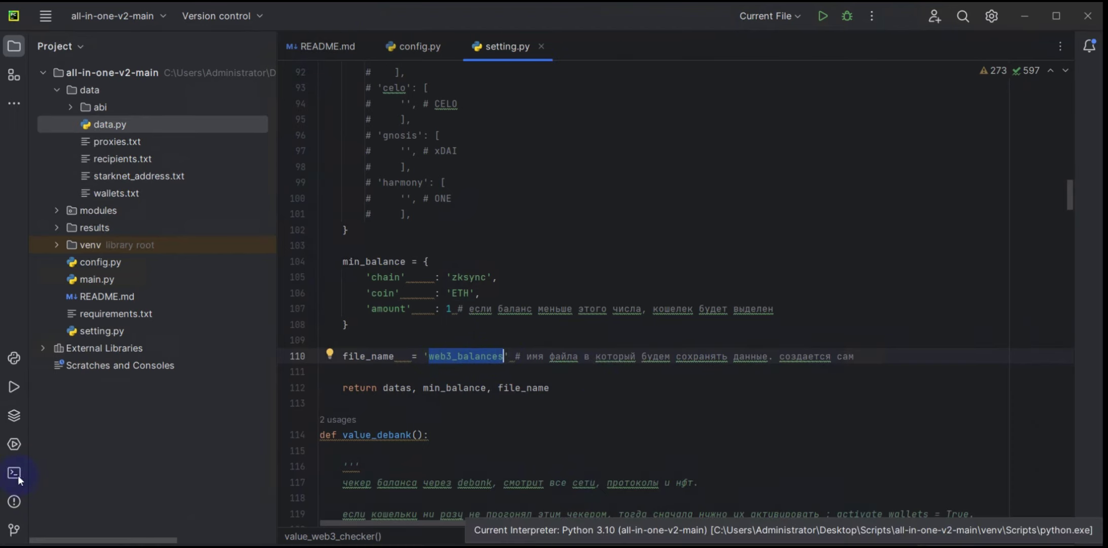
Open main.py, run it and enlarge the run output area.
{"action": "left_click", "coordinate": [15, 477]}
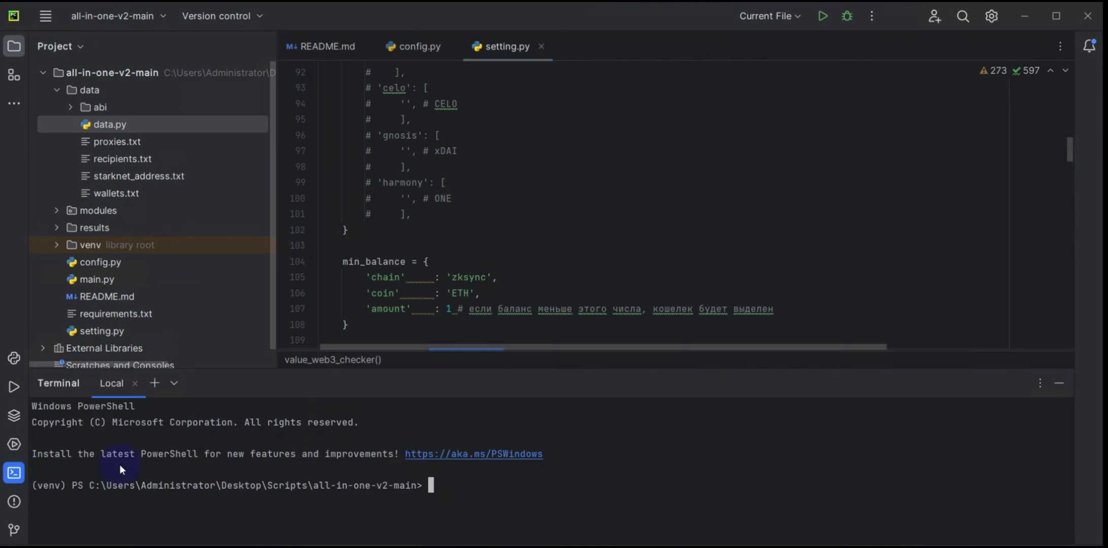
{"action": "double_click", "coordinate": [92, 279]}
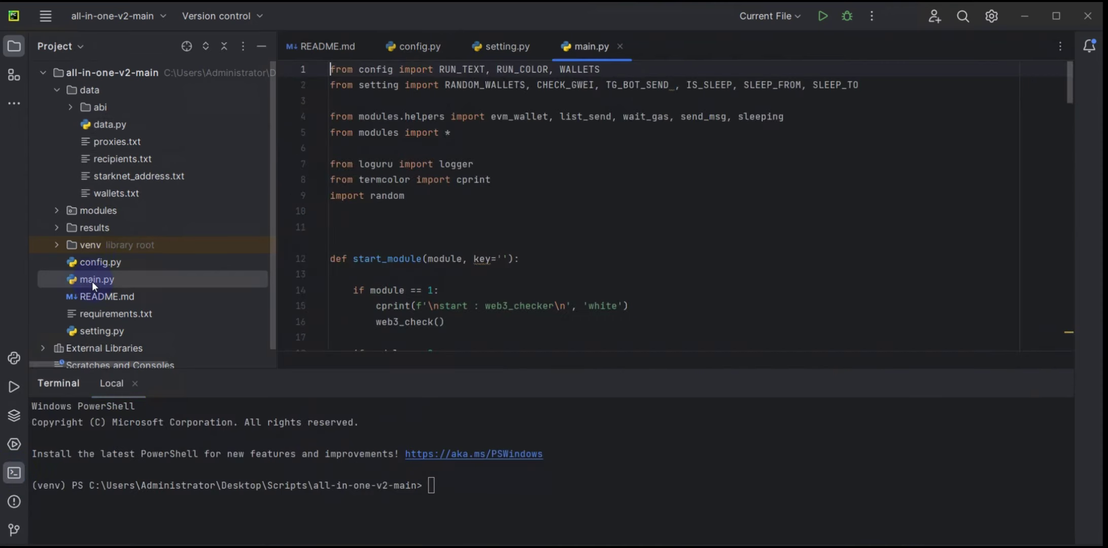
{"action": "left_click", "coordinate": [822, 17]}
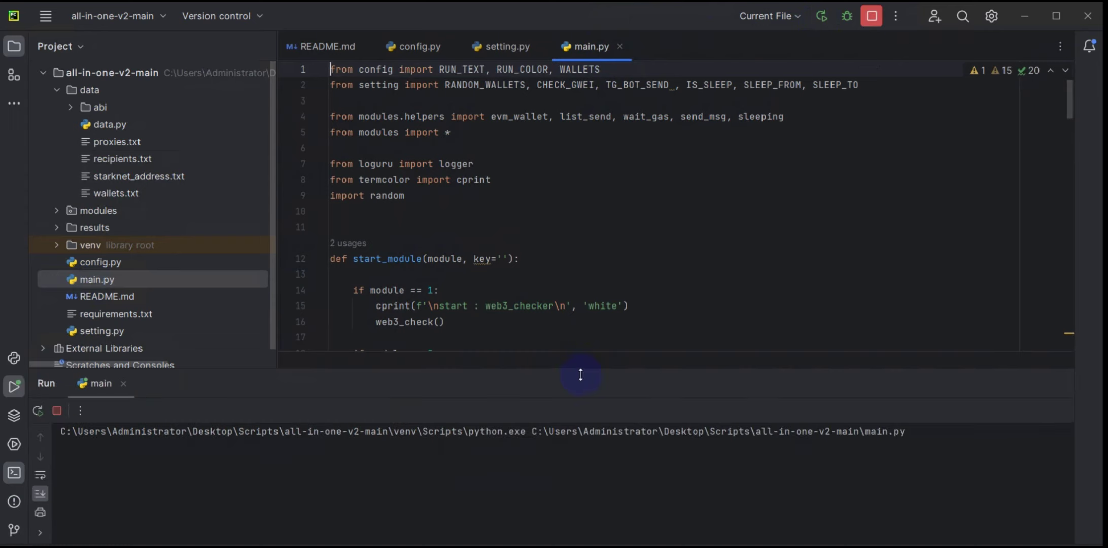
{"action": "left_click_drag", "start_coordinate": [580, 334], "coordinate": [545, 222]}
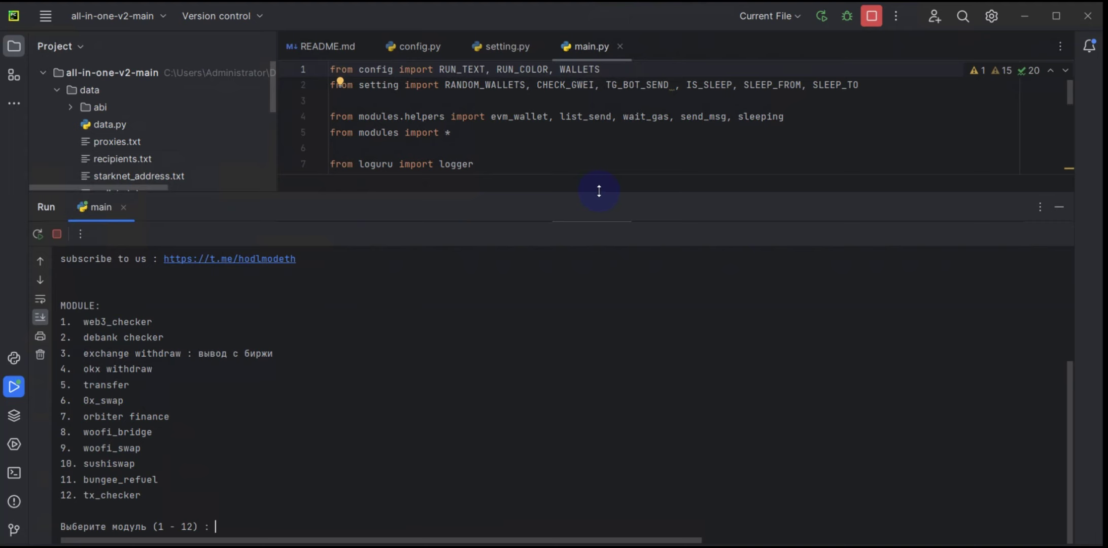
Start module 1, web3_checker, from the running script's module prompt.
{"action": "scroll", "coordinate": [166, 128], "scroll_direction": "down", "scroll_amount": 3}
{"action": "scroll", "coordinate": [166, 128], "scroll_direction": "up", "scroll_amount": 3}
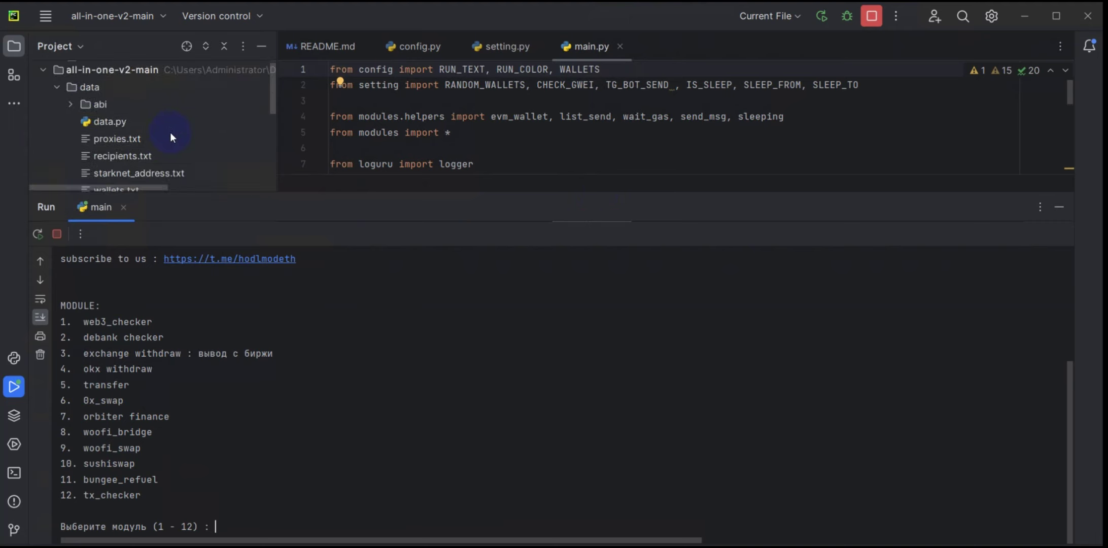
{"action": "scroll", "coordinate": [162, 151], "scroll_direction": "down", "scroll_amount": 3}
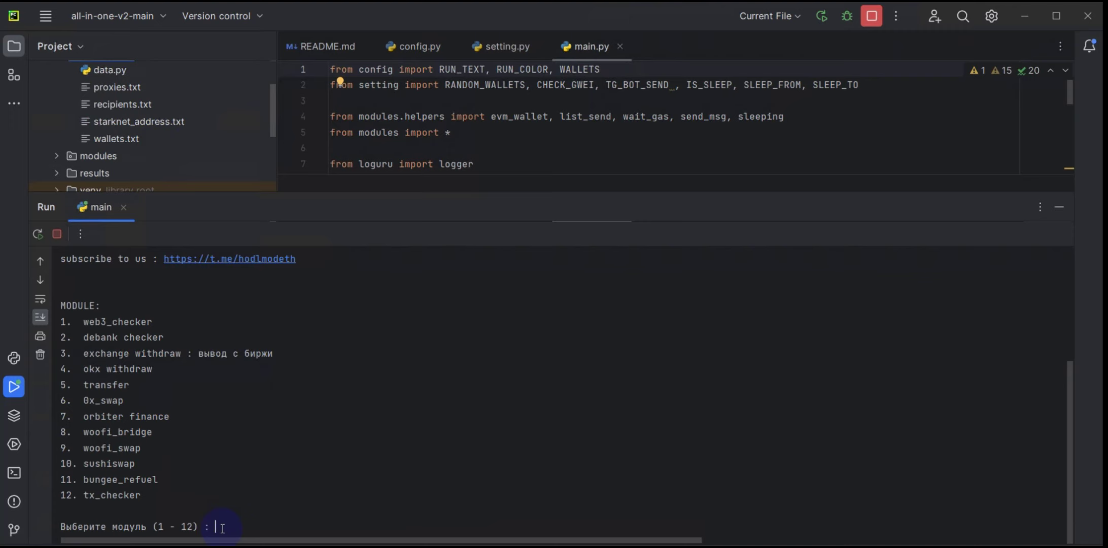
{"action": "type", "text": "1"}
{"action": "key", "text": "Return"}
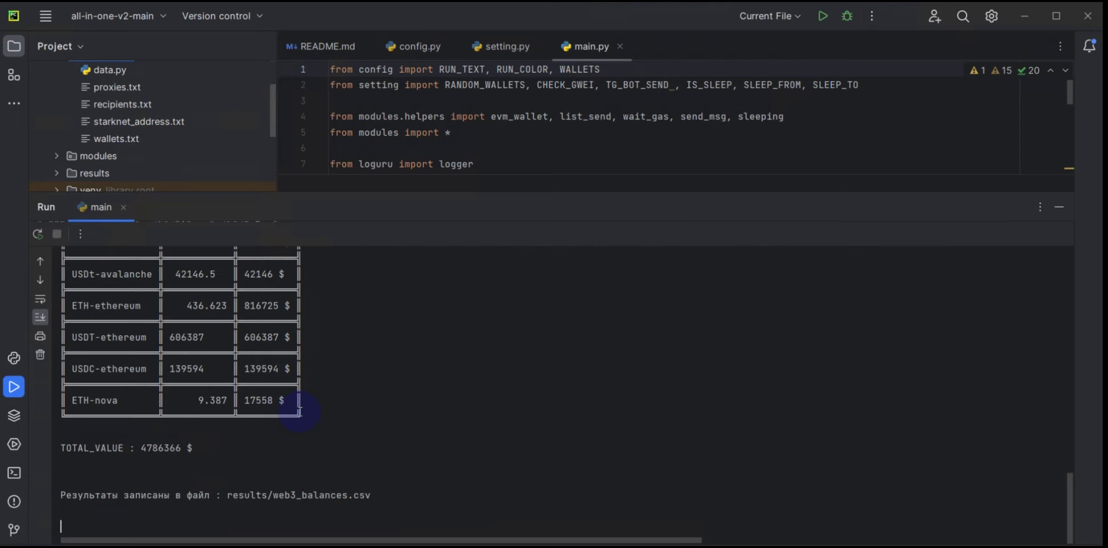
Examine the balances table, the total value and the results file path in the web3_checker output.
{"action": "double_click", "coordinate": [156, 416]}
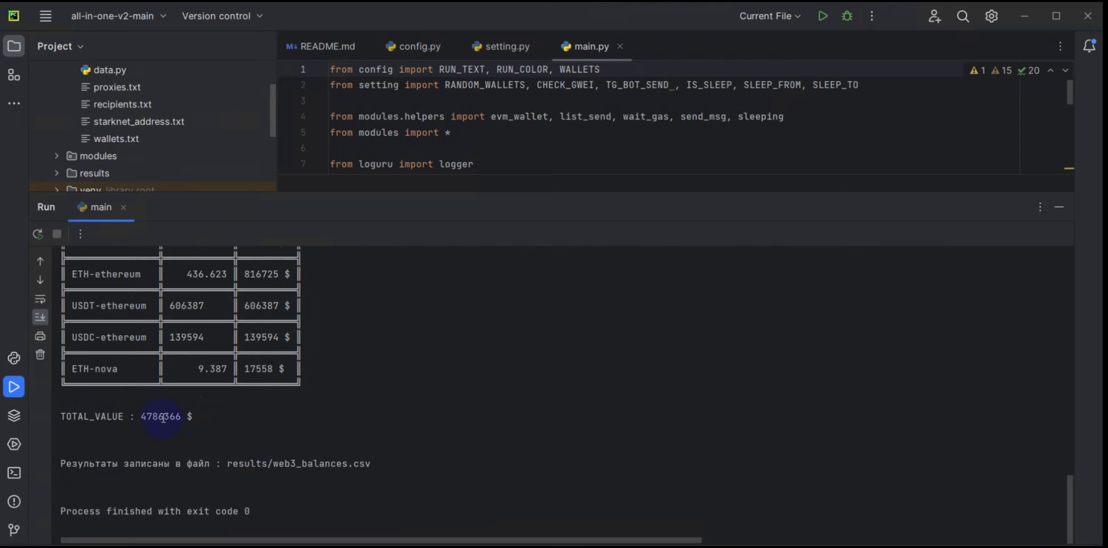
{"action": "left_click_drag", "start_coordinate": [163, 417], "coordinate": [147, 416]}
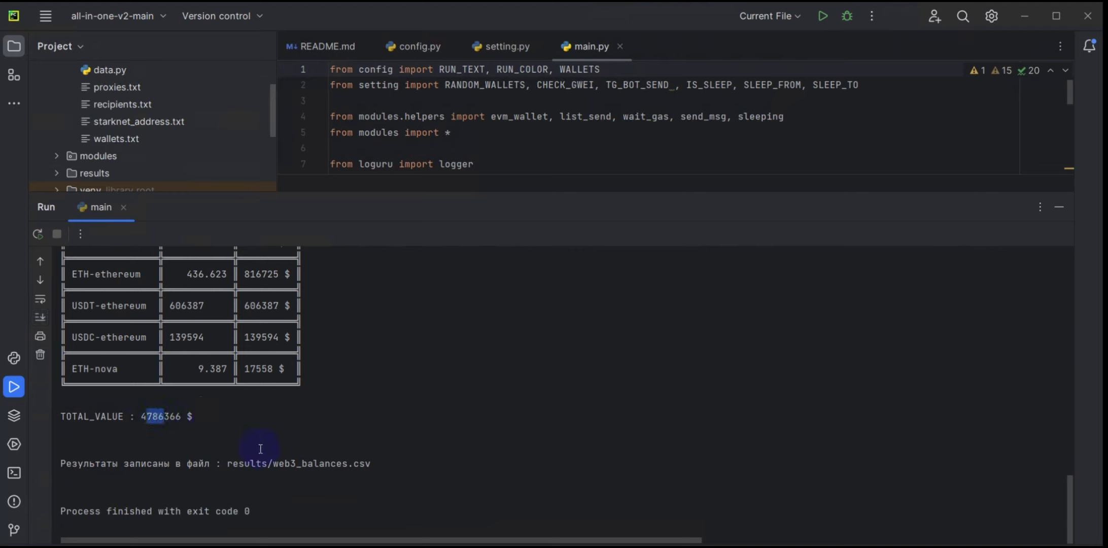
{"action": "scroll", "coordinate": [308, 455], "scroll_direction": "up", "scroll_amount": 12}
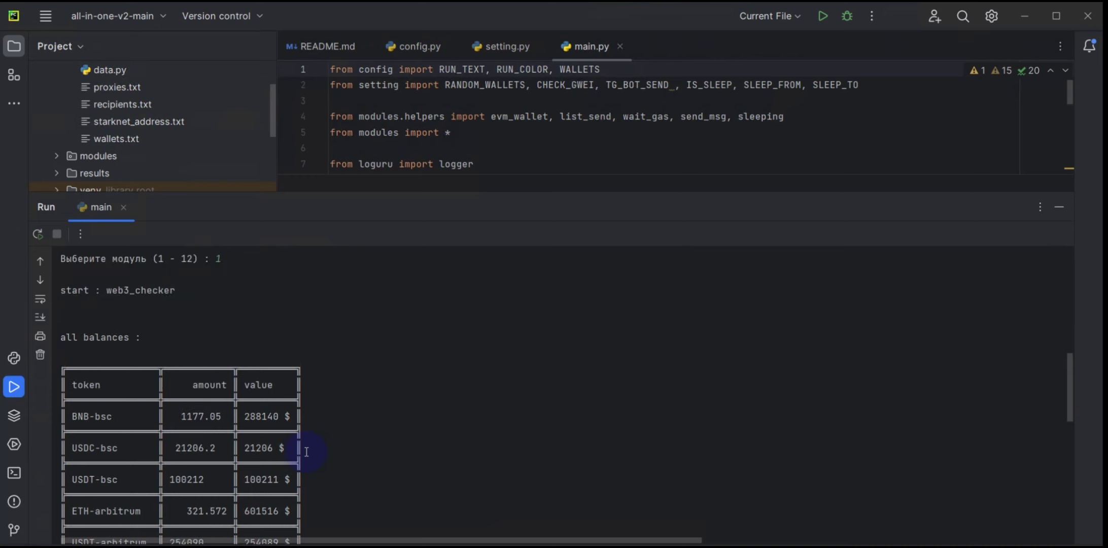
{"action": "scroll", "coordinate": [309, 451], "scroll_direction": "down", "scroll_amount": 3}
{"action": "scroll", "coordinate": [310, 447], "scroll_direction": "down", "scroll_amount": 10}
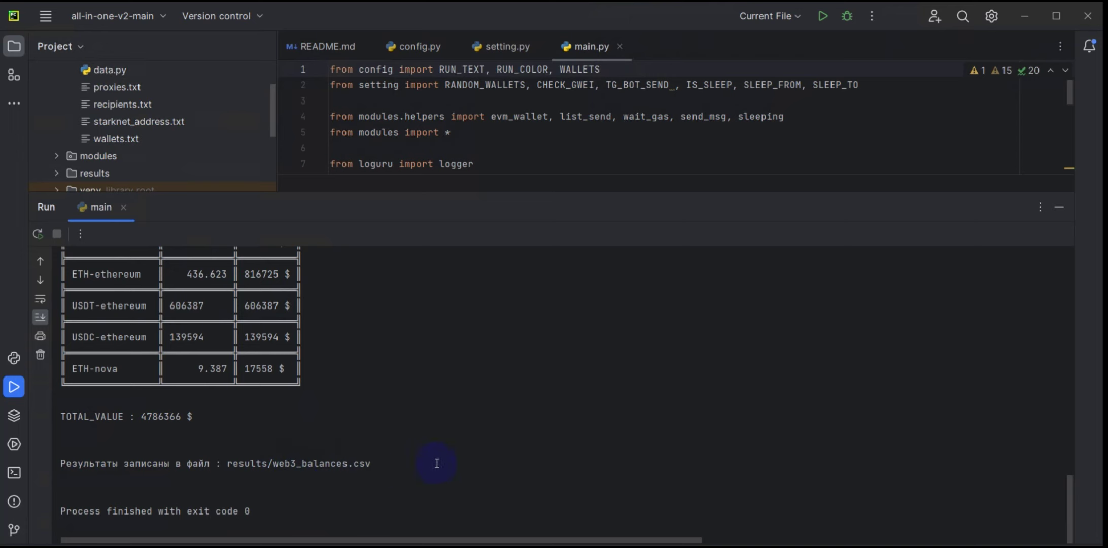
Switch to File Explorer and open the web3_balances file from the project's results folder in Excel.
{"action": "key", "text": "alt+Tab"}
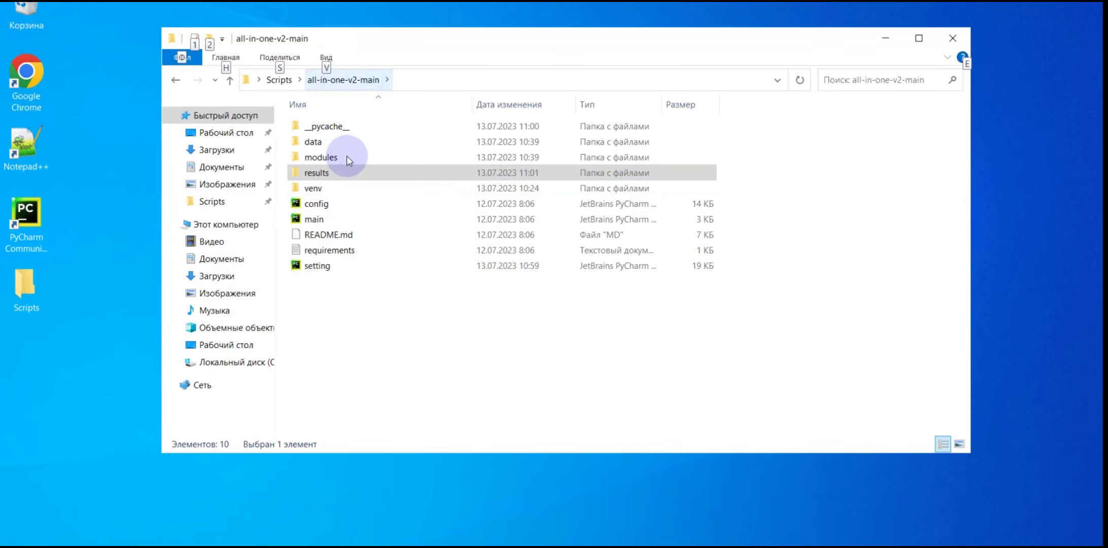
{"action": "double_click", "coordinate": [316, 175]}
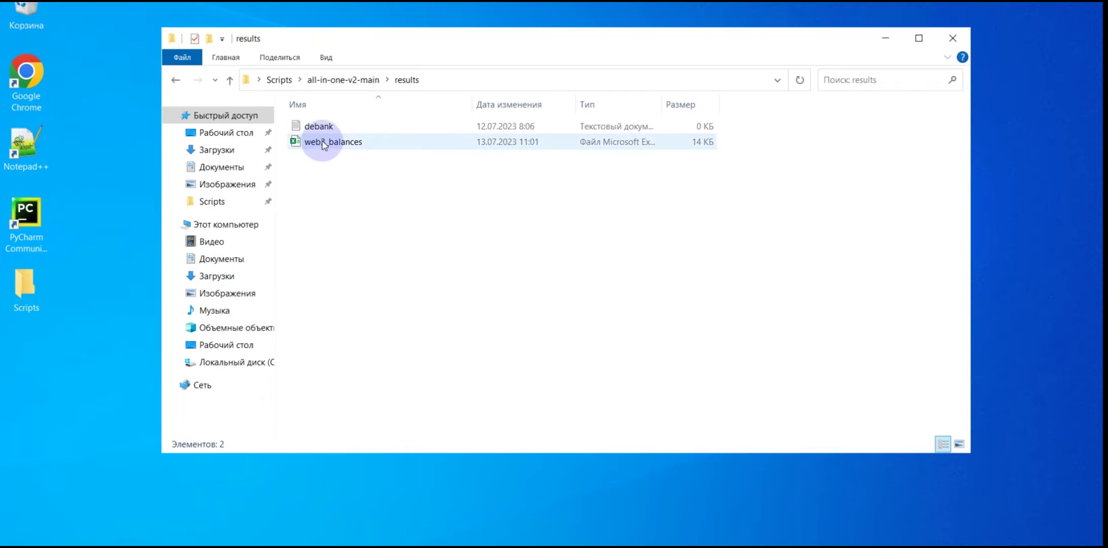
{"action": "mouse_move", "coordinate": [314, 146]}
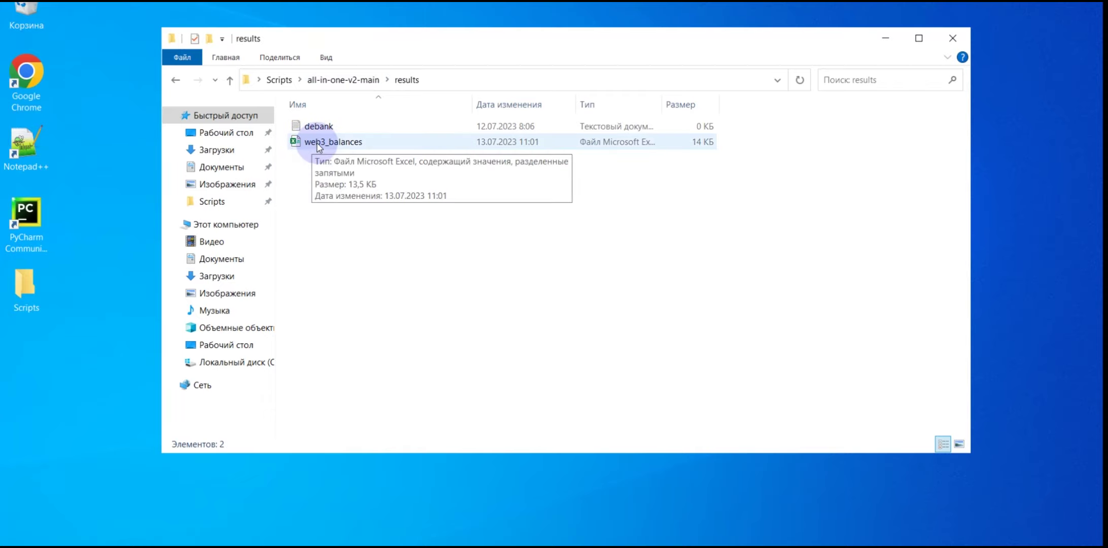
{"action": "double_click", "coordinate": [317, 143]}
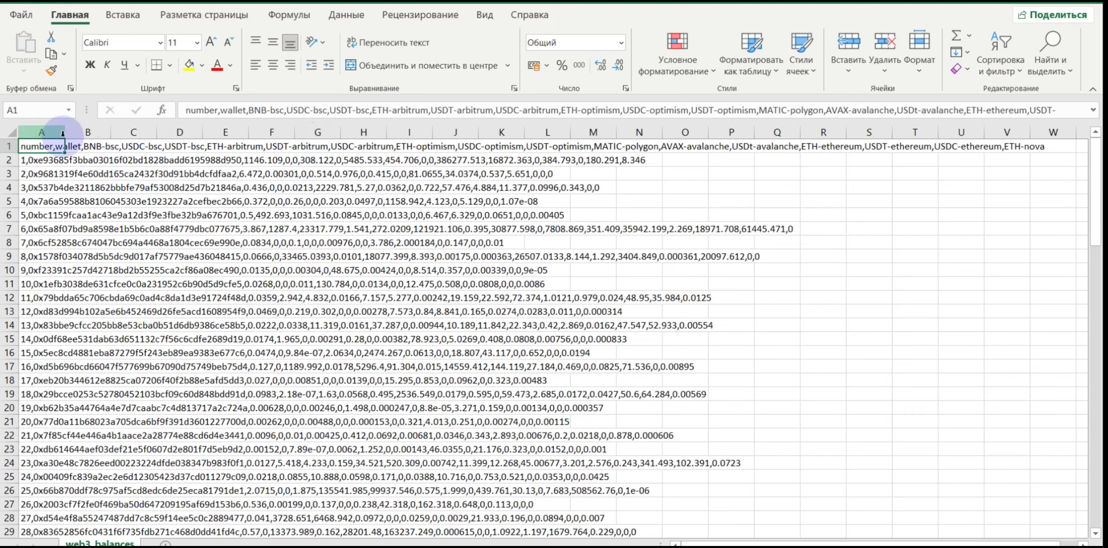
Widen column A and split its text into separate columns, with the comma as the only delimiter and the General data format.
{"action": "left_click_drag", "start_coordinate": [65, 133], "coordinate": [119, 132]}
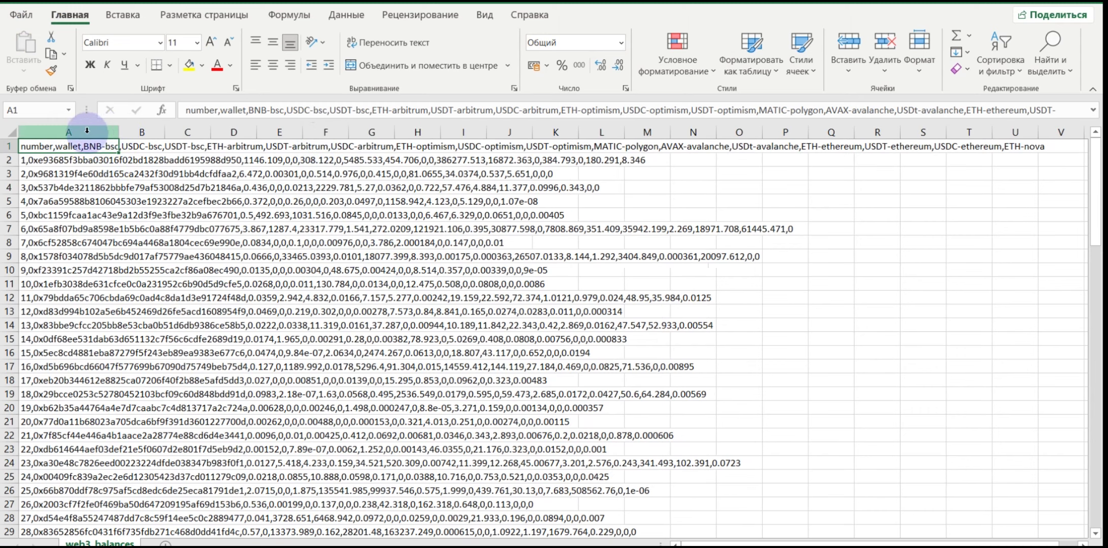
{"action": "left_click", "coordinate": [86, 131]}
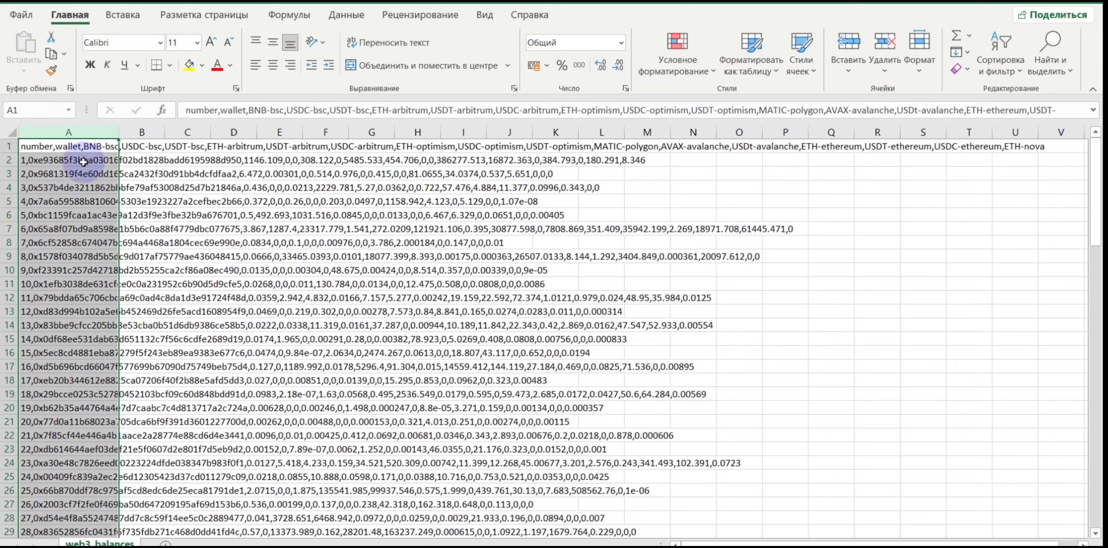
{"action": "left_click", "coordinate": [347, 15]}
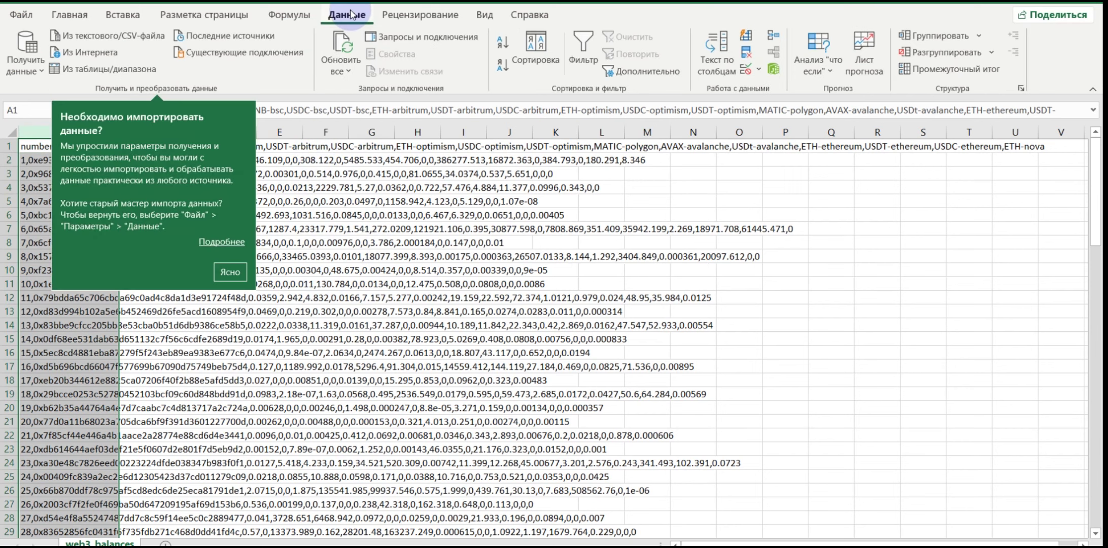
{"action": "left_click", "coordinate": [230, 271]}
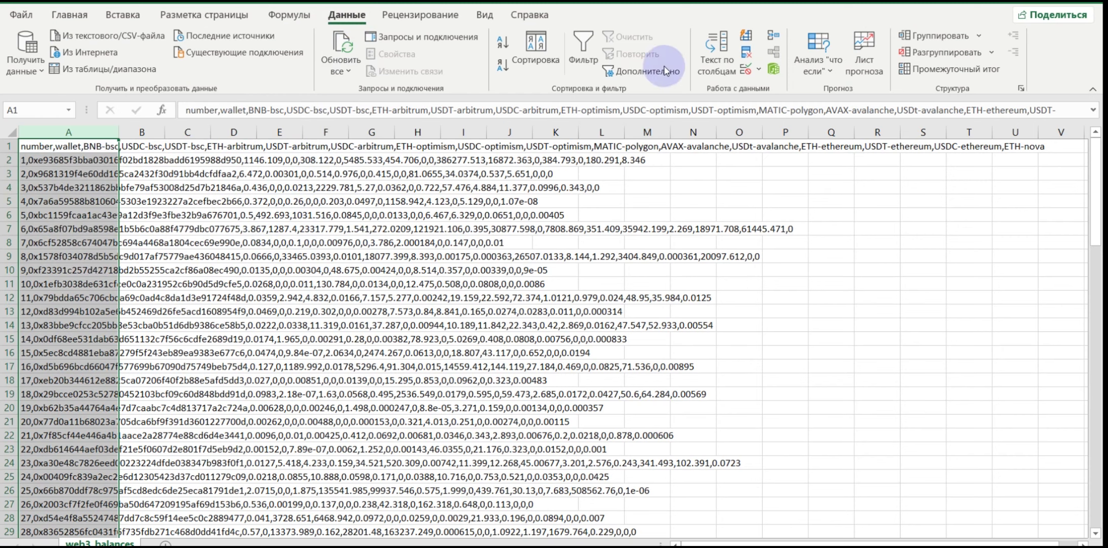
{"action": "left_click", "coordinate": [719, 51]}
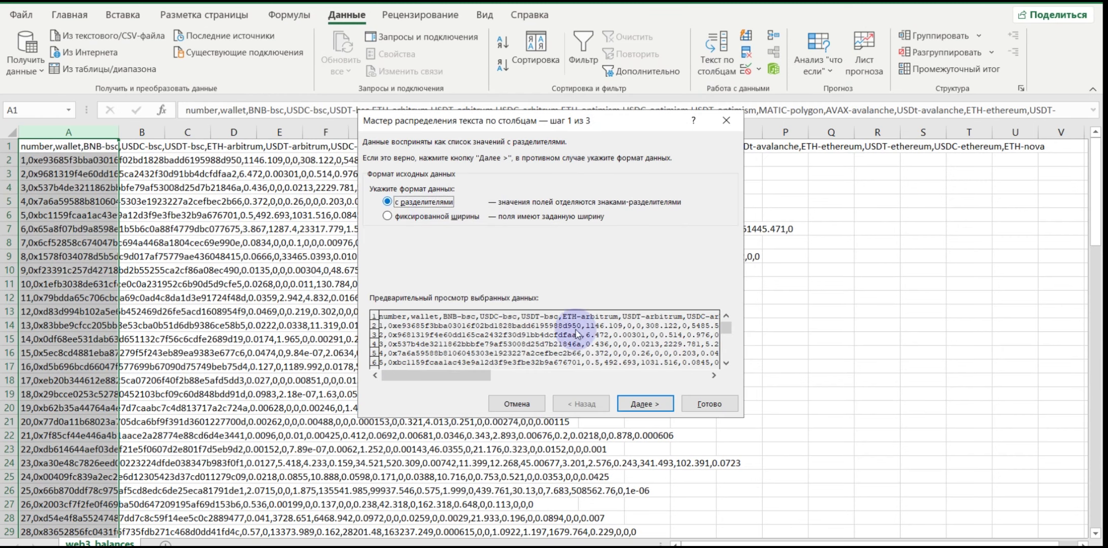
{"action": "left_click", "coordinate": [640, 406]}
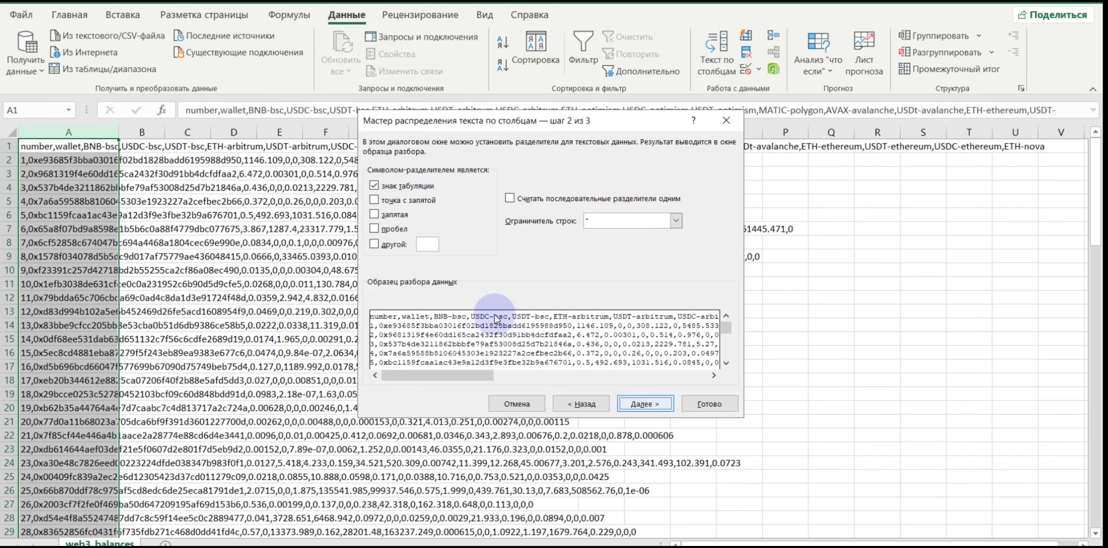
{"action": "left_click", "coordinate": [381, 219]}
{"action": "left_click", "coordinate": [375, 186]}
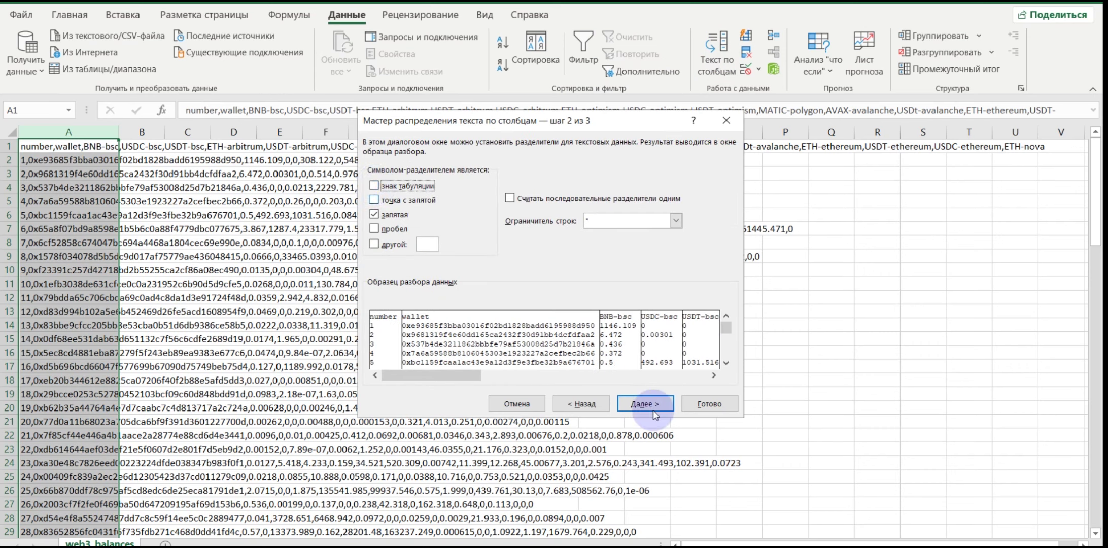
{"action": "left_click", "coordinate": [644, 404]}
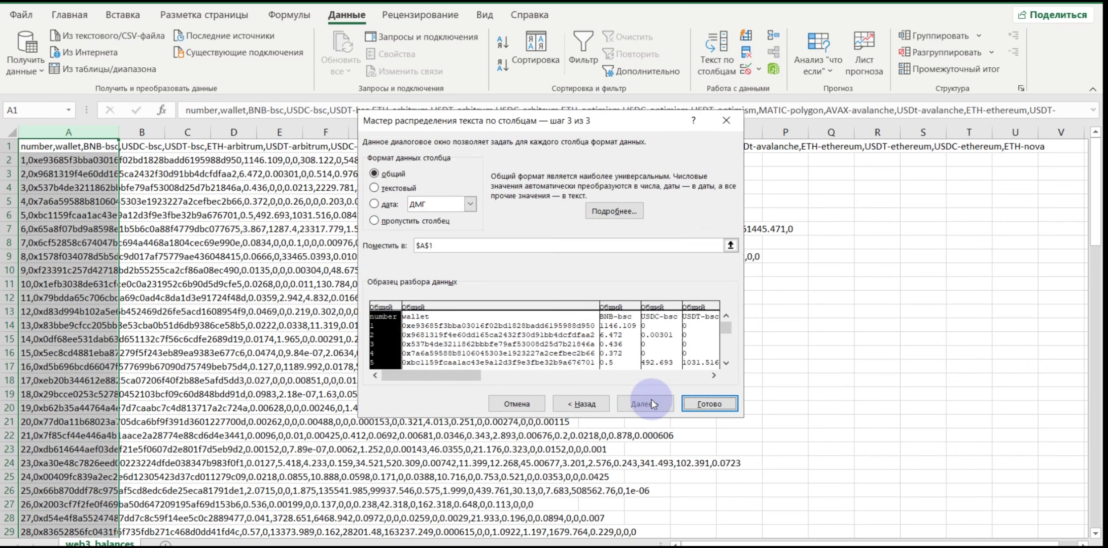
{"action": "left_click", "coordinate": [709, 404]}
Widen the wallet column so that the full addresses fit.
{"action": "left_click_drag", "start_coordinate": [114, 132], "coordinate": [284, 131]}
{"action": "left_click", "coordinate": [79, 211]}
{"action": "left_click", "coordinate": [449, 202]}
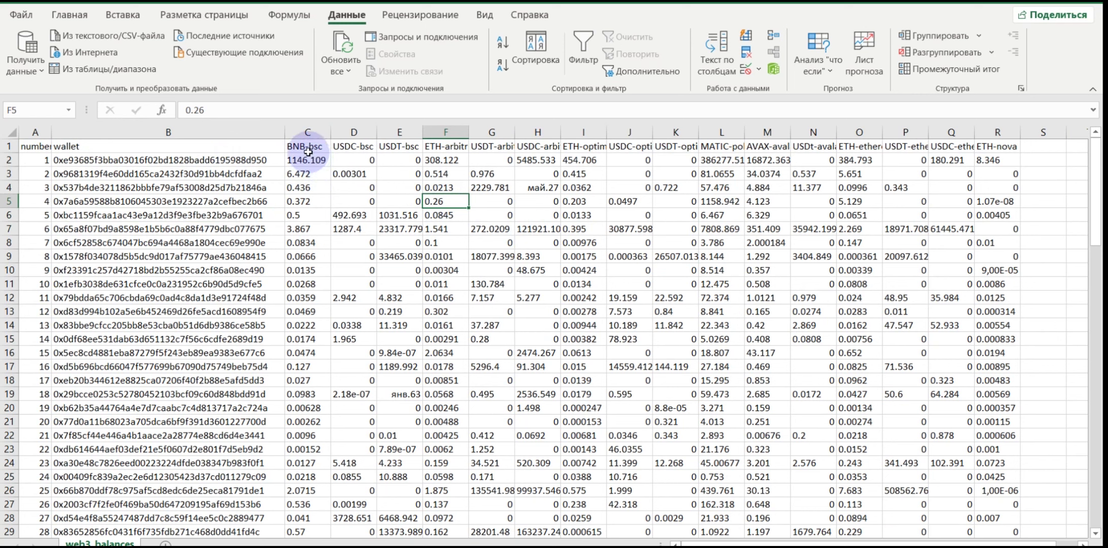
Examine the network and coin headers, the wallet addresses and their balances throughout the web3_balances table.
{"action": "left_click", "coordinate": [403, 146]}
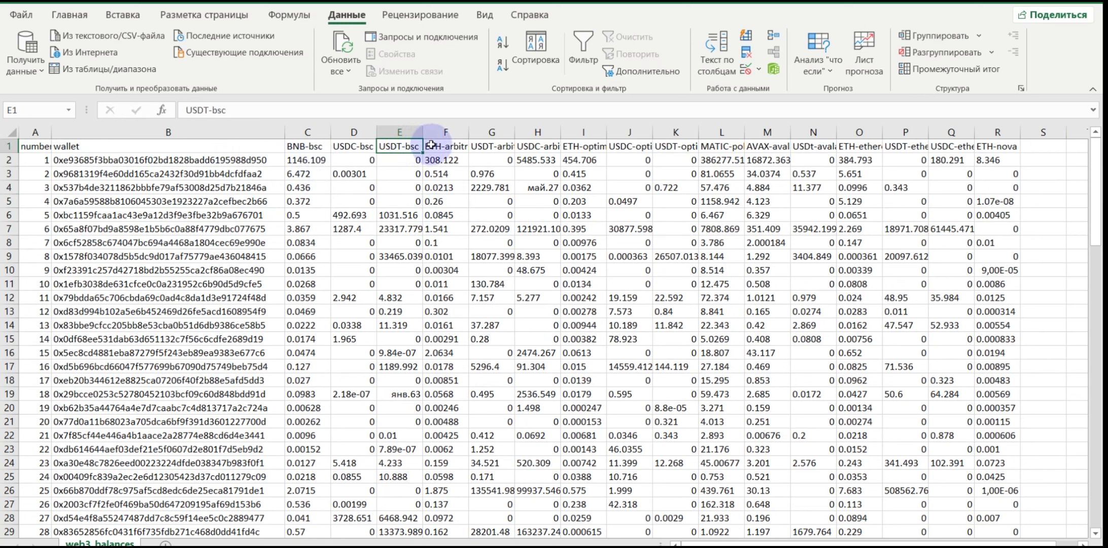
{"action": "left_click_drag", "start_coordinate": [446, 146], "coordinate": [543, 148]}
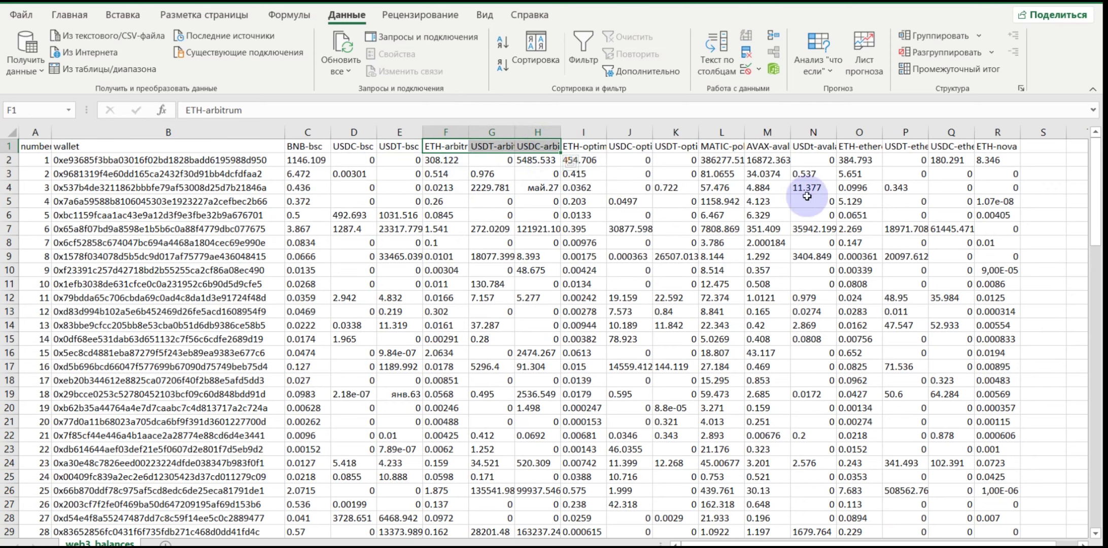
{"action": "scroll", "coordinate": [837, 284], "scroll_direction": "down", "scroll_amount": 2}
{"action": "scroll", "coordinate": [650, 303], "scroll_direction": "up", "scroll_amount": 2}
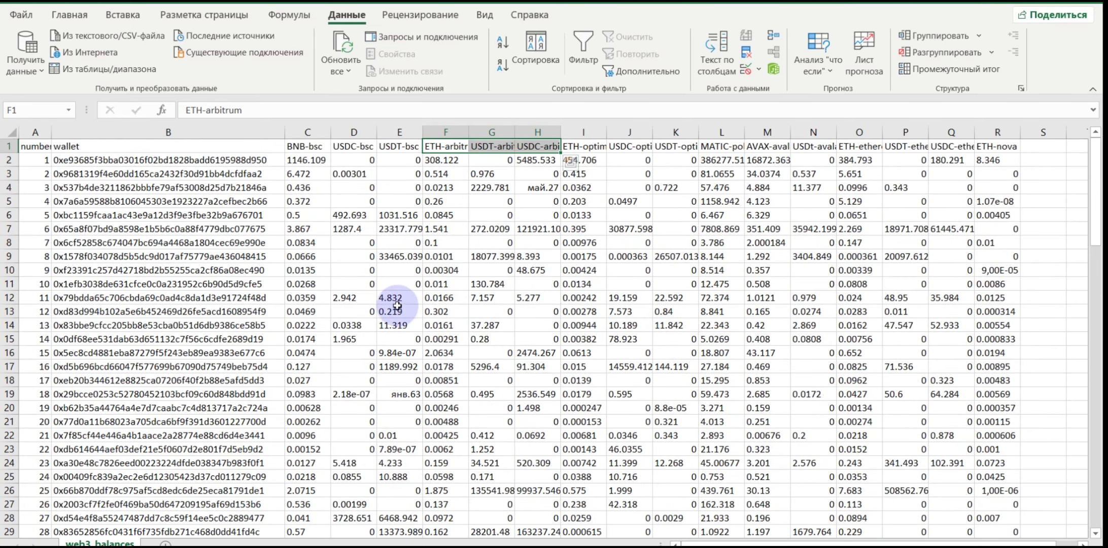
{"action": "left_click", "coordinate": [370, 284]}
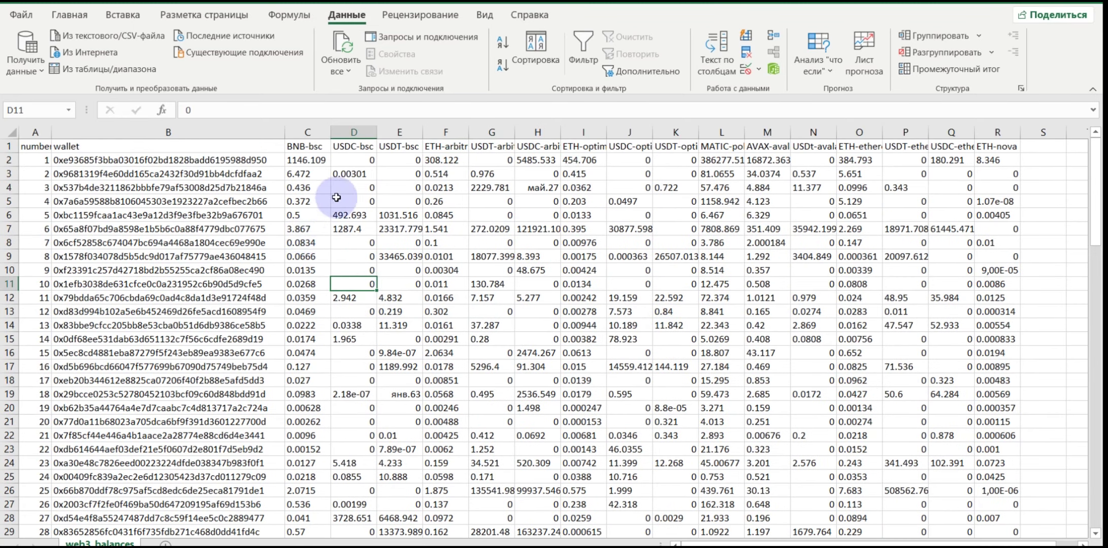
{"action": "scroll", "coordinate": [314, 176], "scroll_direction": "down", "scroll_amount": 8}
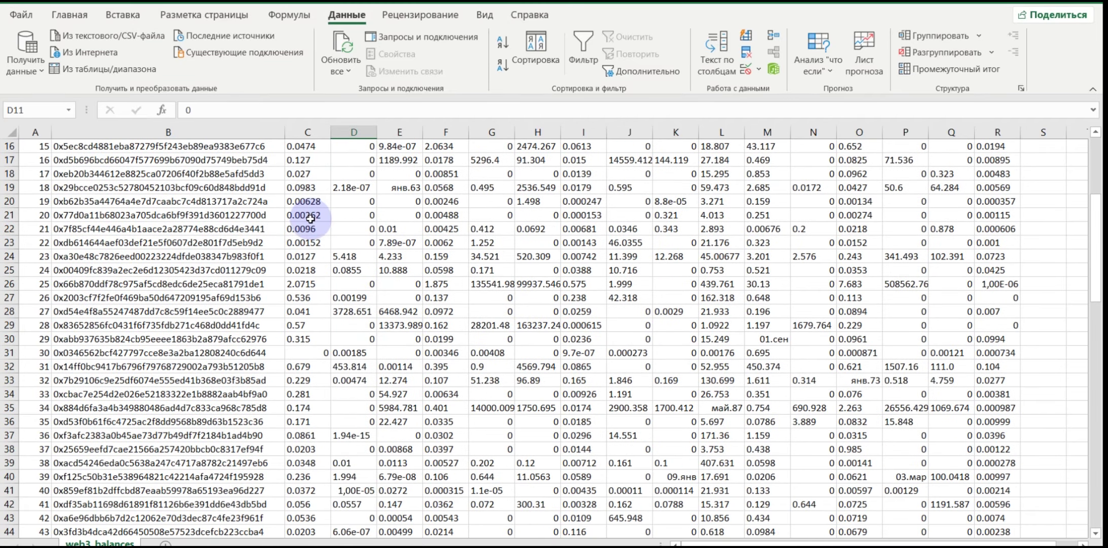
{"action": "scroll", "coordinate": [311, 291], "scroll_direction": "down", "scroll_amount": 6}
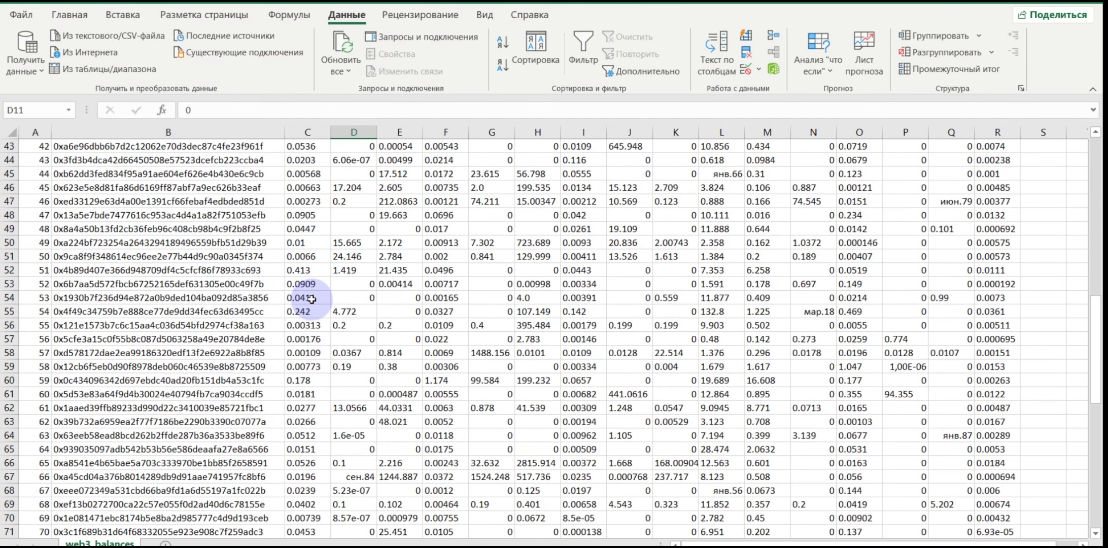
{"action": "scroll", "coordinate": [311, 299], "scroll_direction": "up", "scroll_amount": 14}
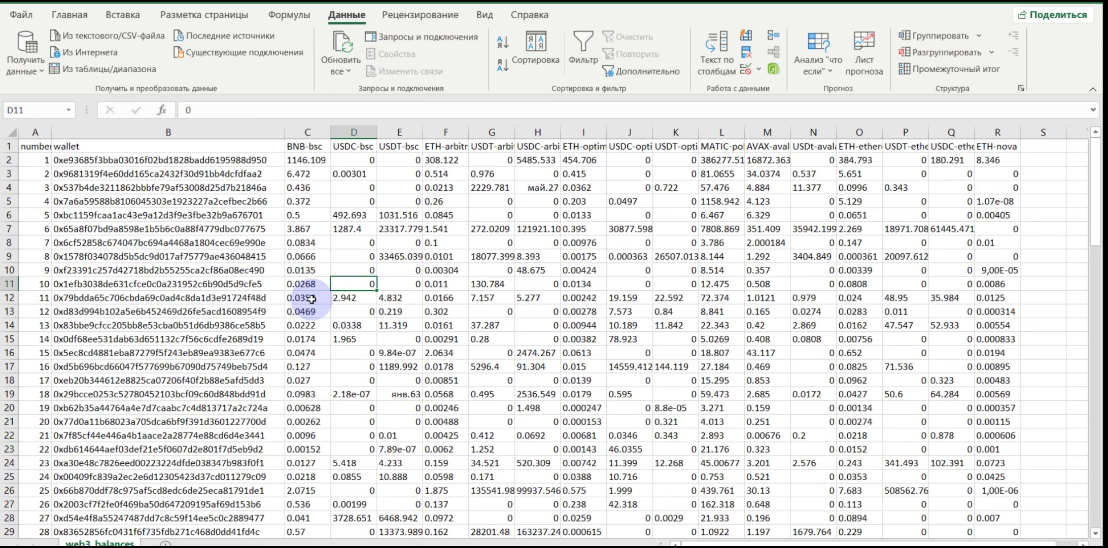
{"action": "left_click_drag", "start_coordinate": [223, 160], "coordinate": [264, 408]}
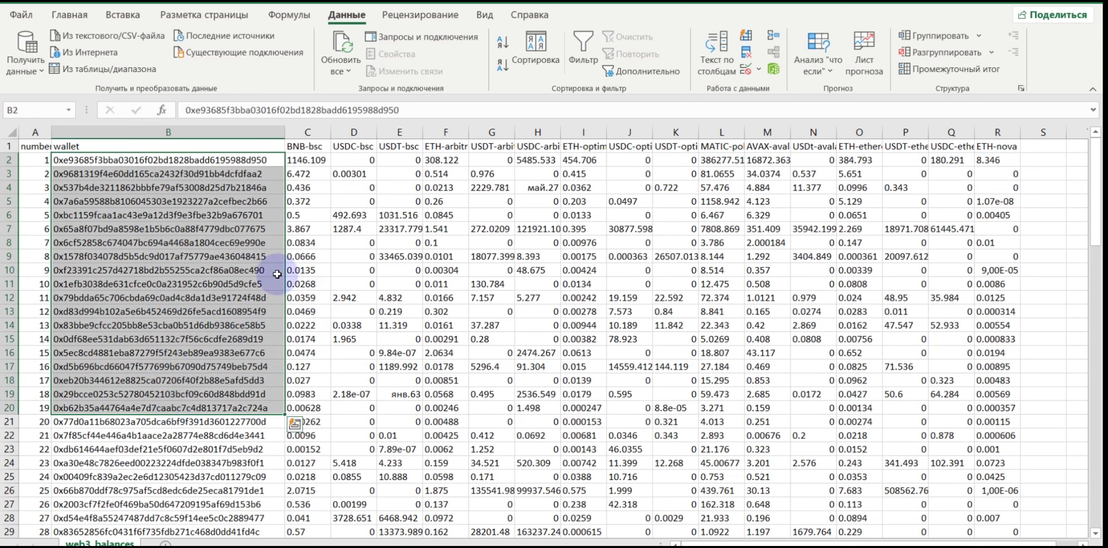
{"action": "left_click", "coordinate": [308, 161]}
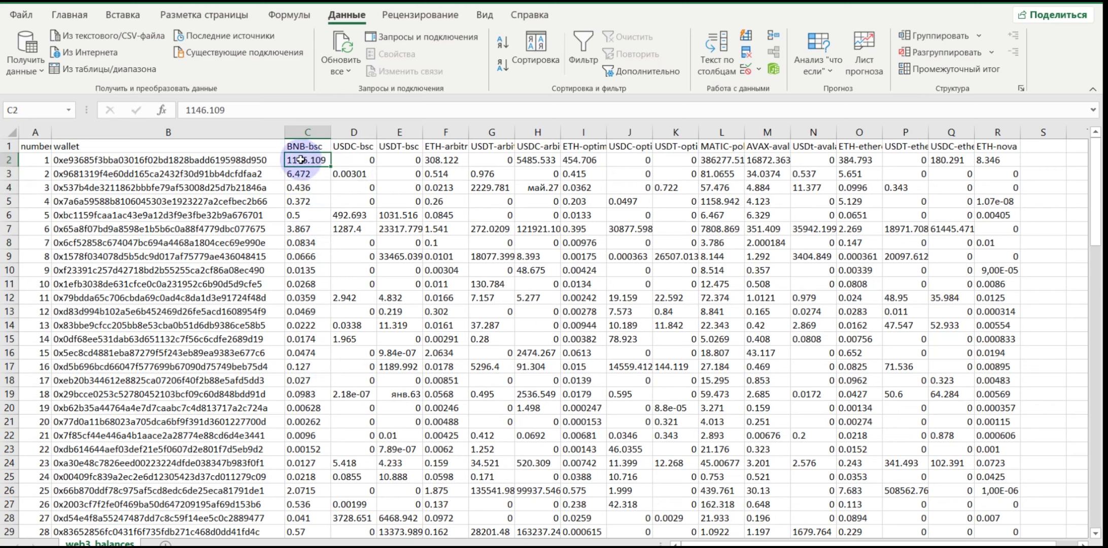
{"action": "left_click_drag", "start_coordinate": [240, 160], "coordinate": [229, 363]}
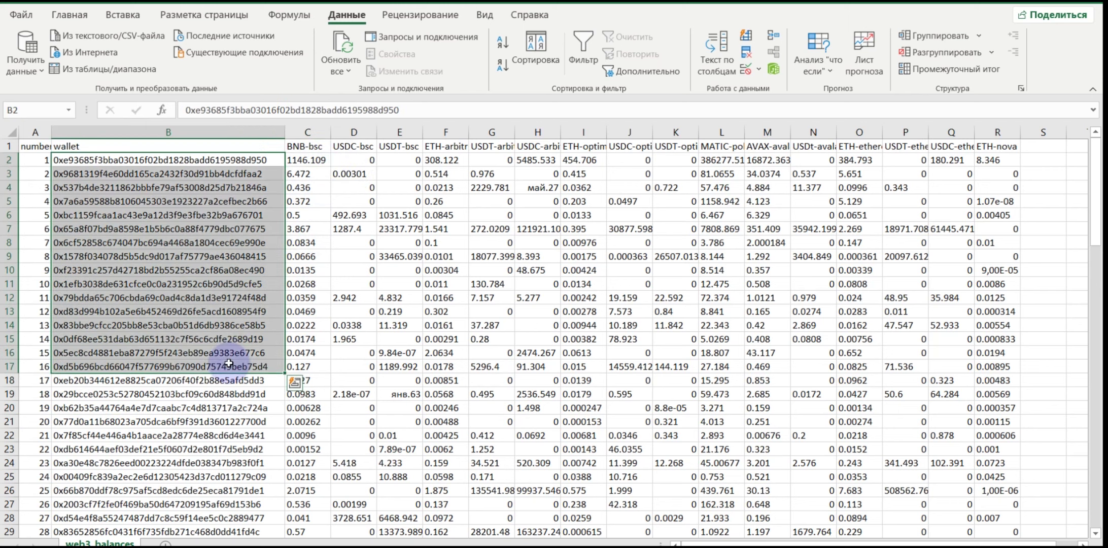
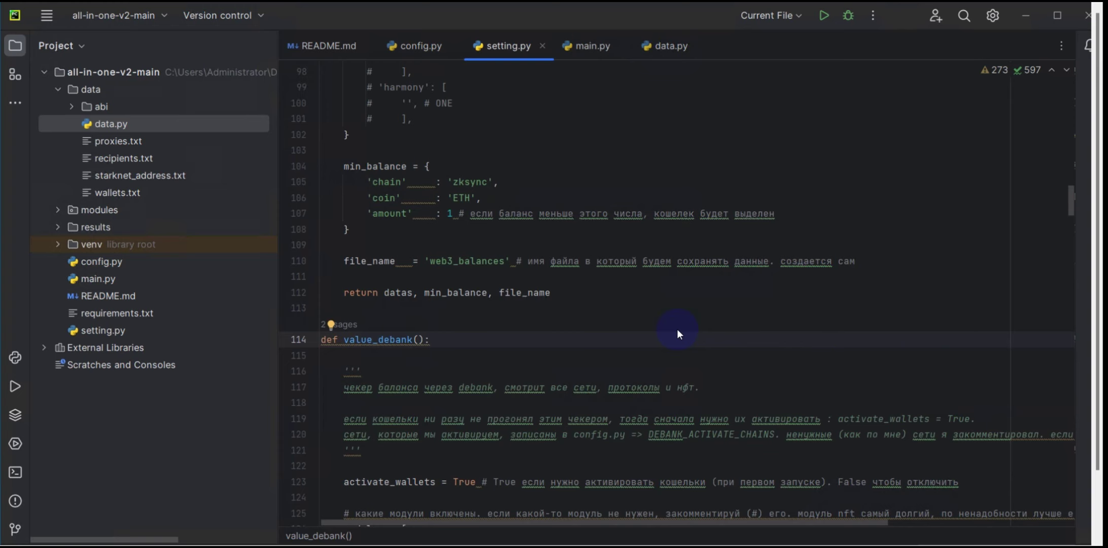
Open data.py from the project's data folder in PyCharm and keep the project tree shown.
{"action": "left_click", "coordinate": [102, 125]}
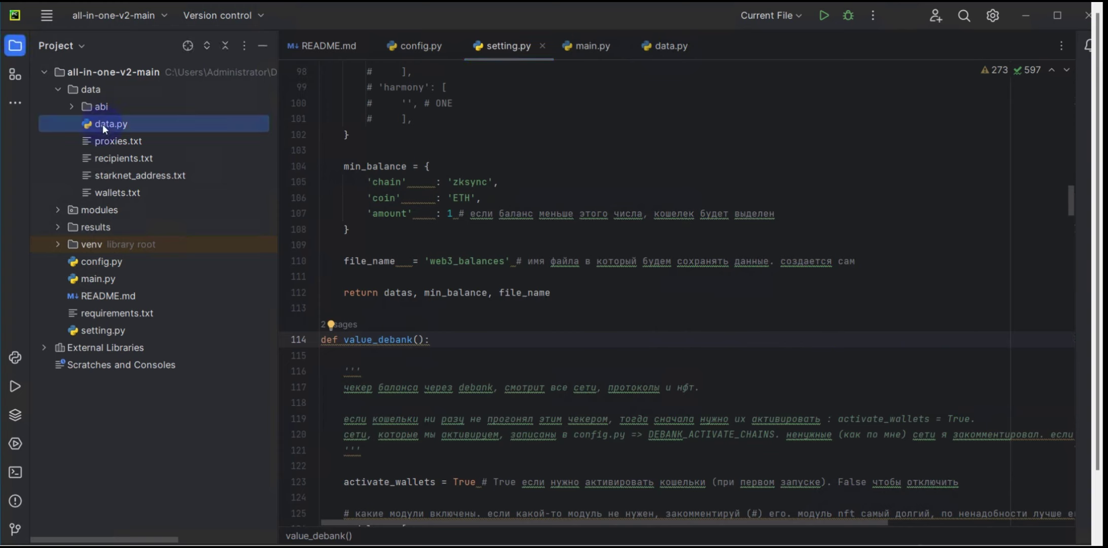
{"action": "double_click", "coordinate": [669, 45]}
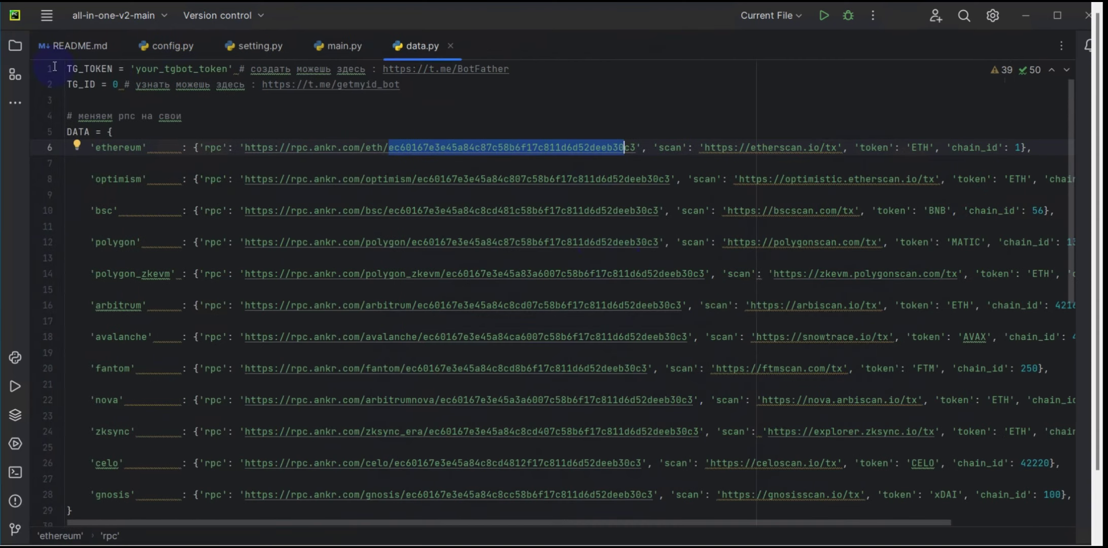
{"action": "left_click", "coordinate": [16, 46]}
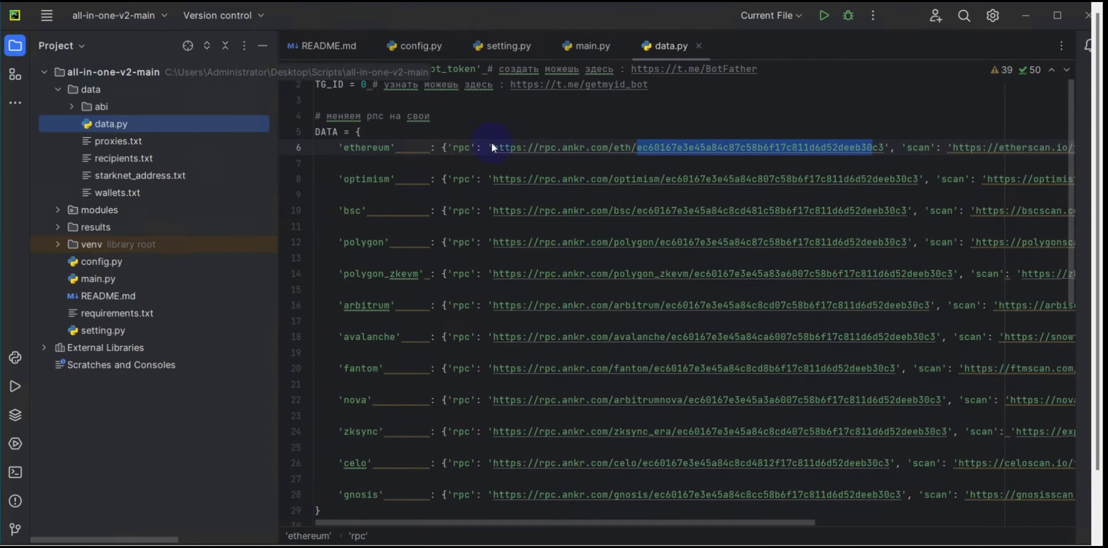
Examine the rpc and scan links of the networks in the DATA dictionary, including ethereum, optimism and arbitrum.
{"action": "left_click", "coordinate": [650, 151]}
{"action": "left_click_drag", "start_coordinate": [555, 146], "coordinate": [881, 145]}
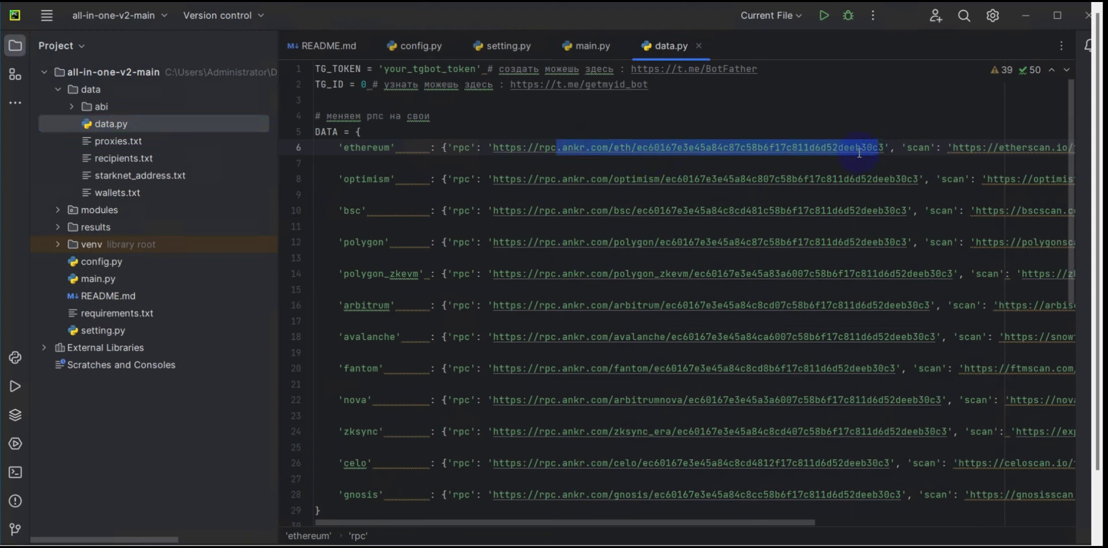
{"action": "left_click_drag", "start_coordinate": [729, 178], "coordinate": [901, 179]}
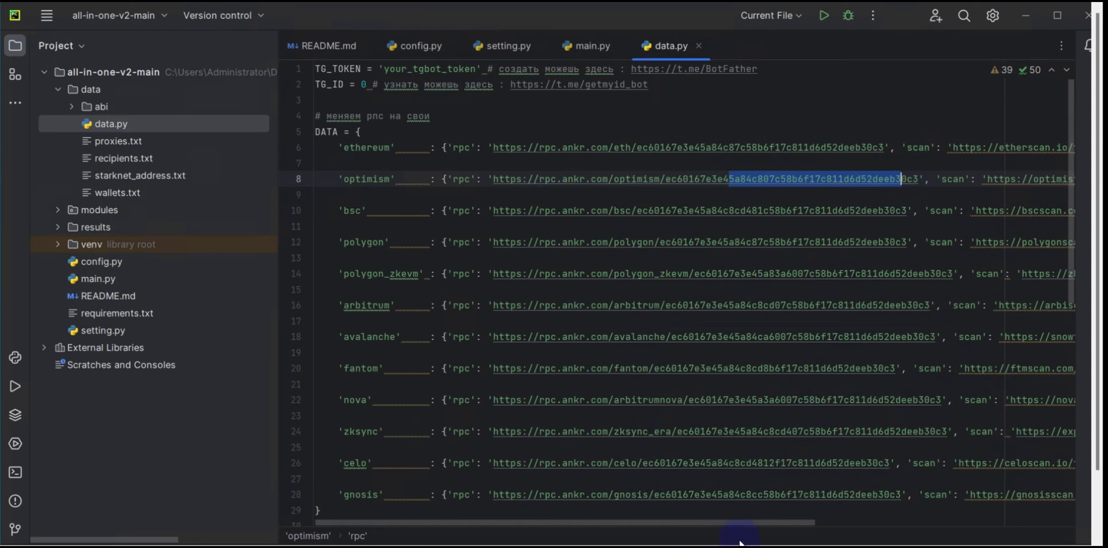
{"action": "left_click_drag", "start_coordinate": [688, 523], "coordinate": [882, 515]}
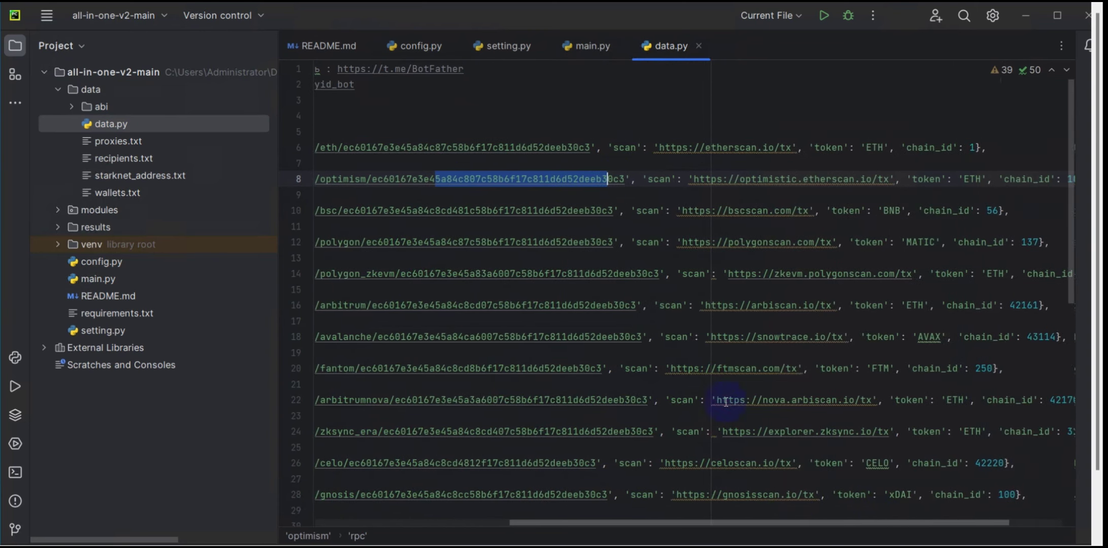
{"action": "left_click_drag", "start_coordinate": [831, 305], "coordinate": [705, 305]}
{"action": "left_click_drag", "start_coordinate": [832, 520], "coordinate": [636, 520]}
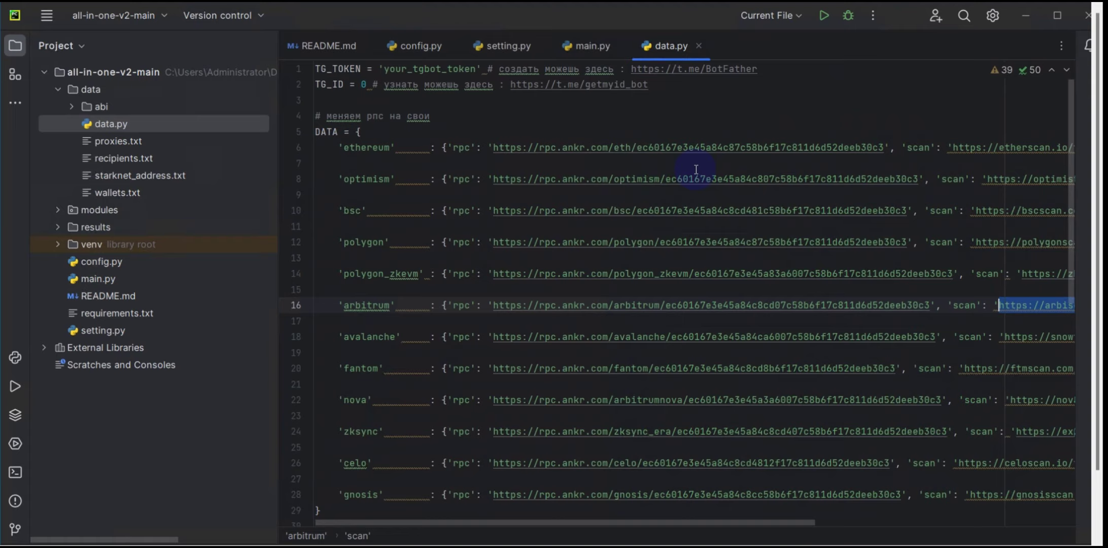
Examine the exchange API entries in CEX_KEYS and OKX_KEYS, including the password field of account_1.
{"action": "scroll", "coordinate": [664, 322], "scroll_direction": "down", "scroll_amount": 4}
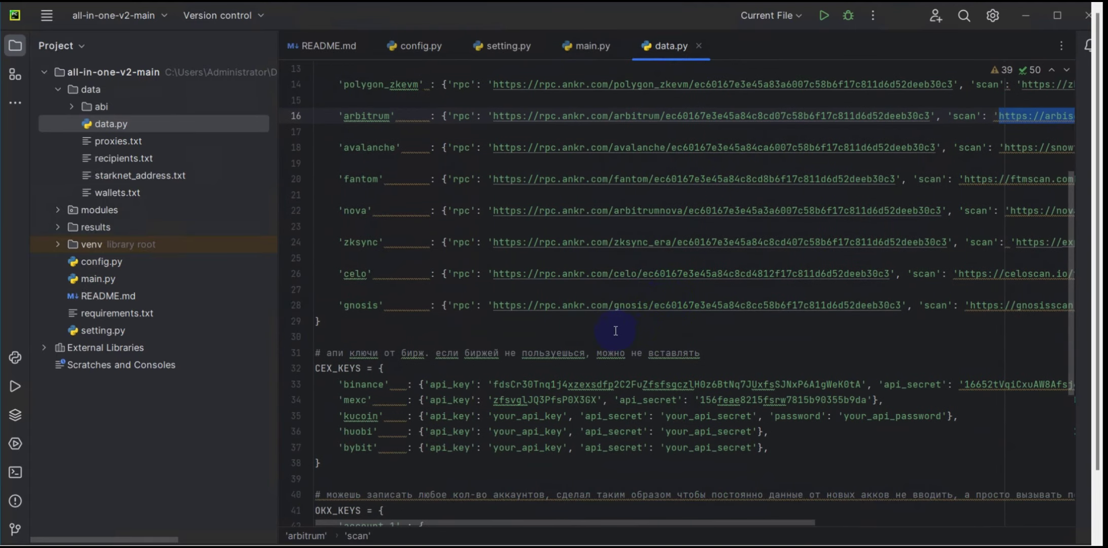
{"action": "scroll", "coordinate": [655, 325], "scroll_direction": "down", "scroll_amount": 1}
{"action": "scroll", "coordinate": [522, 302], "scroll_direction": "down", "scroll_amount": 2}
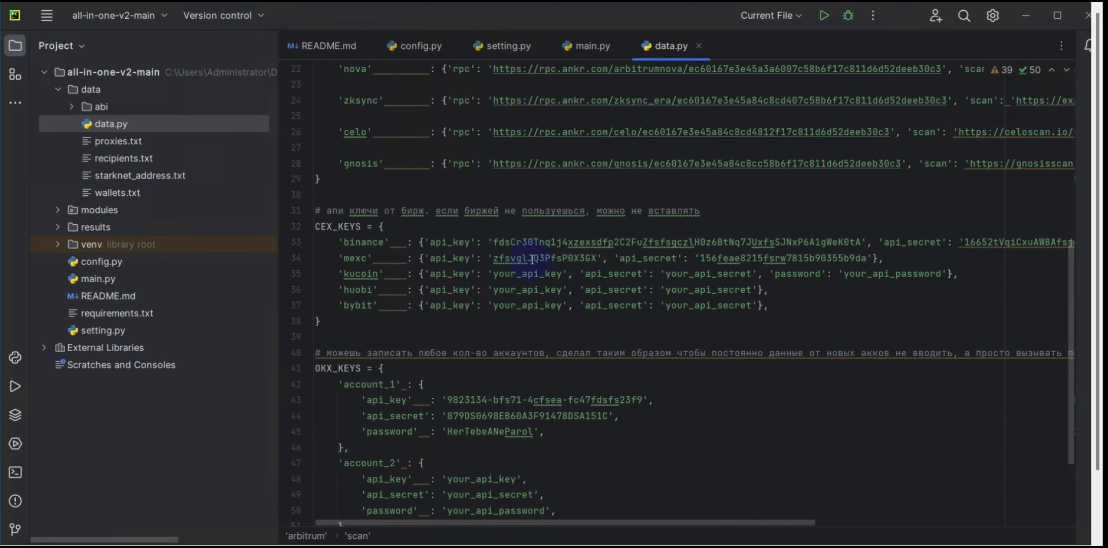
{"action": "scroll", "coordinate": [789, 256], "scroll_direction": "down", "scroll_amount": 2}
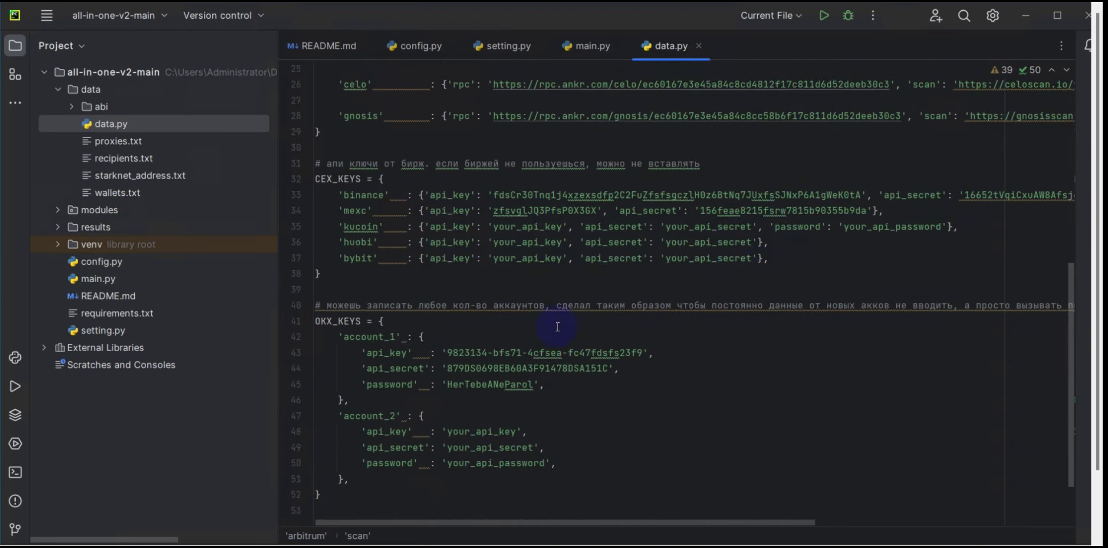
{"action": "left_click", "coordinate": [451, 384]}
{"action": "left_click_drag", "start_coordinate": [450, 386], "coordinate": [533, 385]}
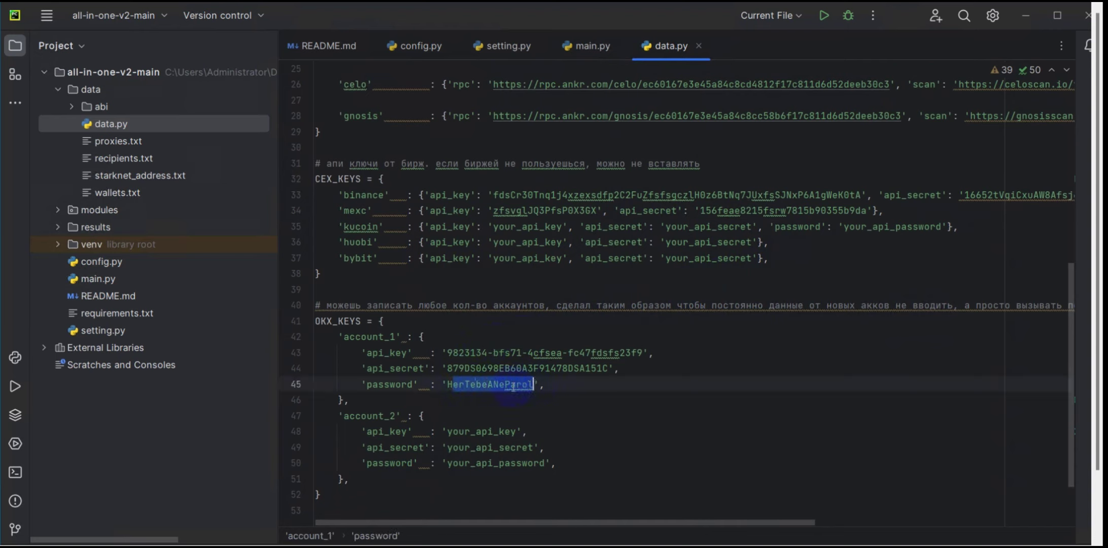
Examine the value_debank settings in setting.py and the list of exchanges and chains in value_exchange.
{"action": "left_click", "coordinate": [470, 386]}
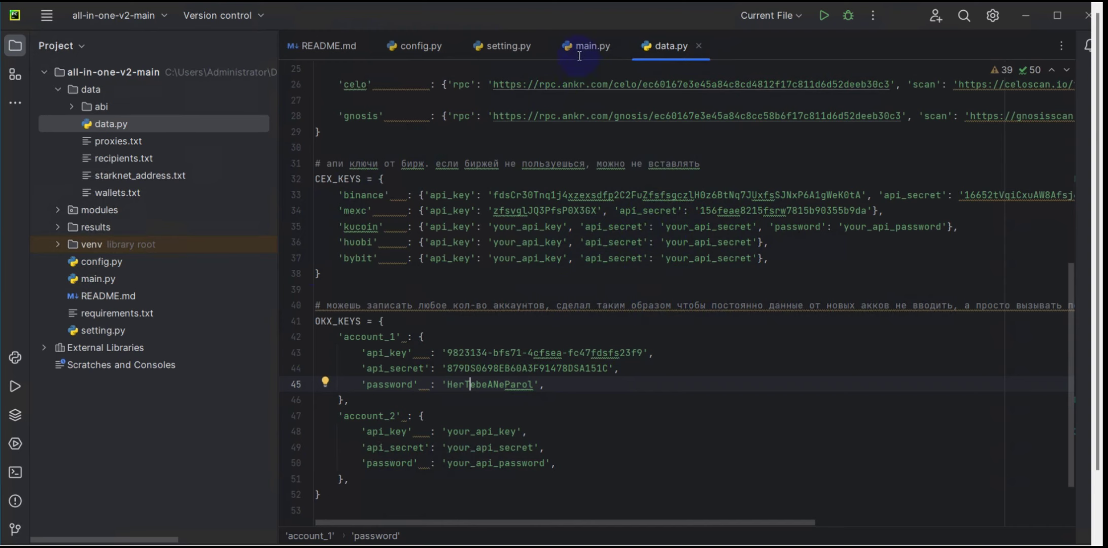
{"action": "left_click", "coordinate": [496, 46]}
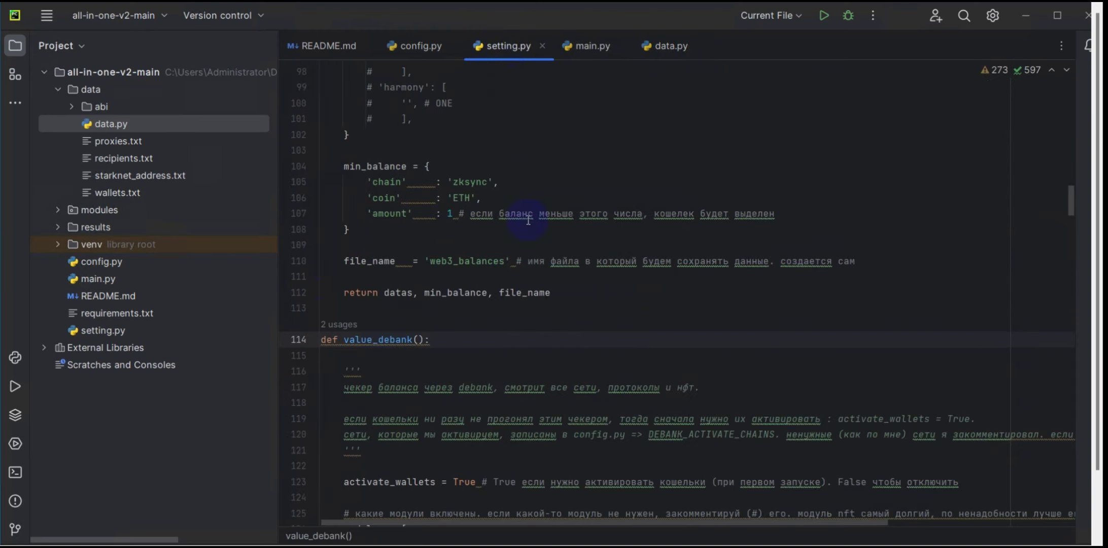
{"action": "scroll", "coordinate": [507, 343], "scroll_direction": "down", "scroll_amount": 3}
{"action": "scroll", "coordinate": [507, 343], "scroll_direction": "down", "scroll_amount": 3}
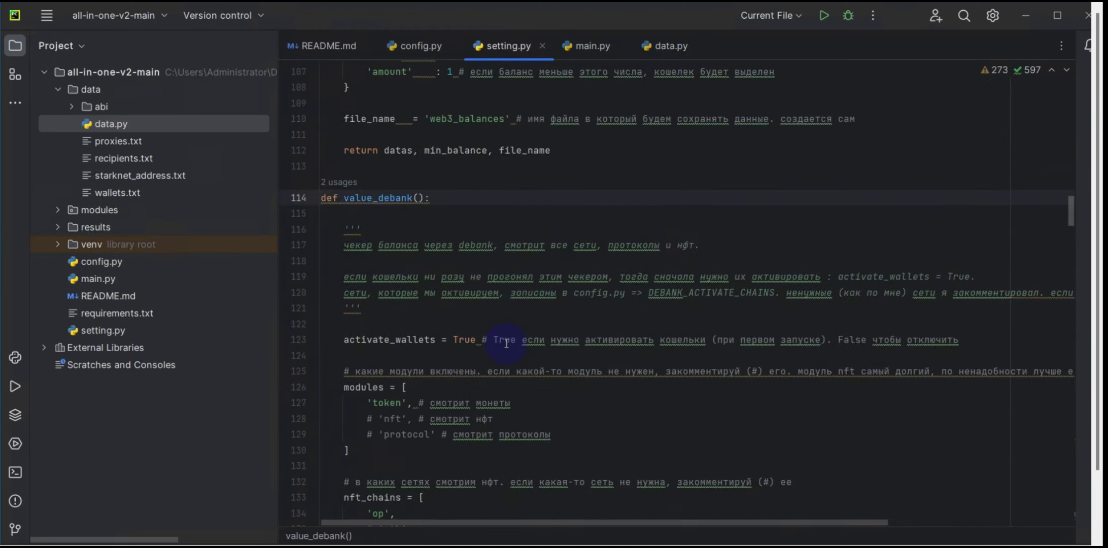
{"action": "left_click", "coordinate": [512, 353]}
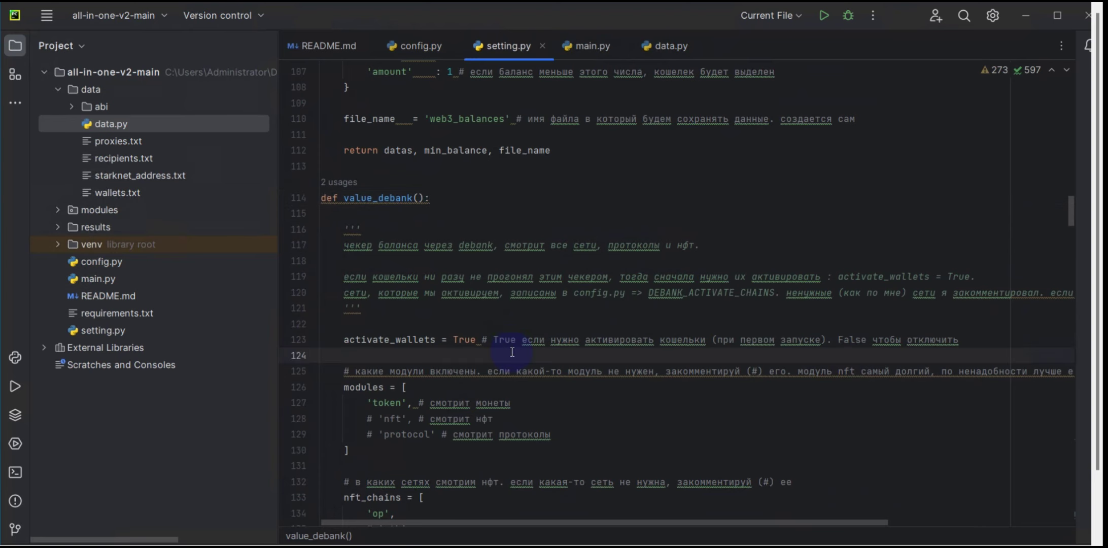
{"action": "scroll", "coordinate": [513, 350], "scroll_direction": "down", "scroll_amount": 8}
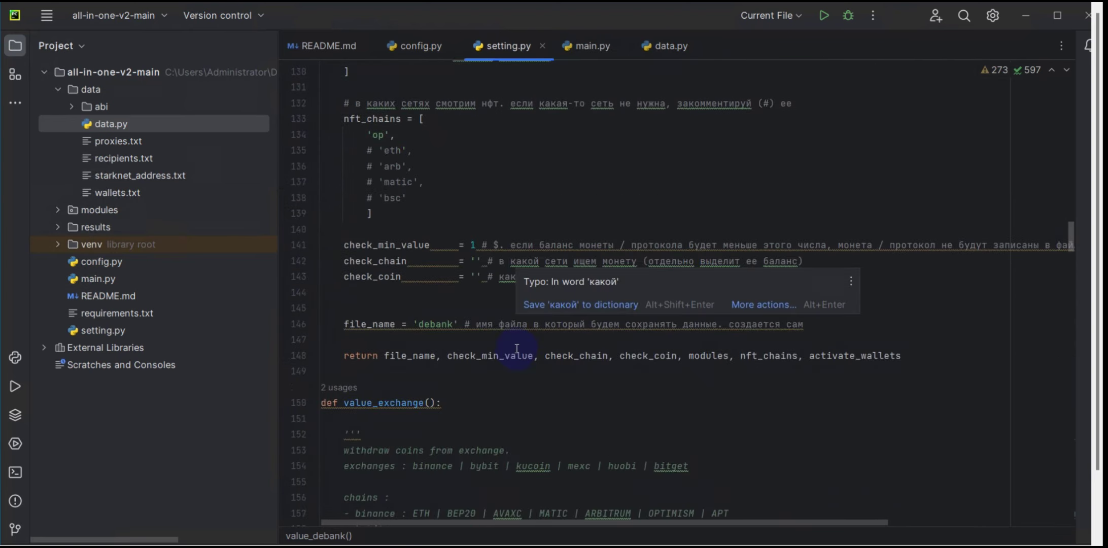
{"action": "scroll", "coordinate": [517, 348], "scroll_direction": "down", "scroll_amount": 2}
{"action": "left_click", "coordinate": [514, 320]}
{"action": "scroll", "coordinate": [483, 310], "scroll_direction": "down", "scroll_amount": 2}
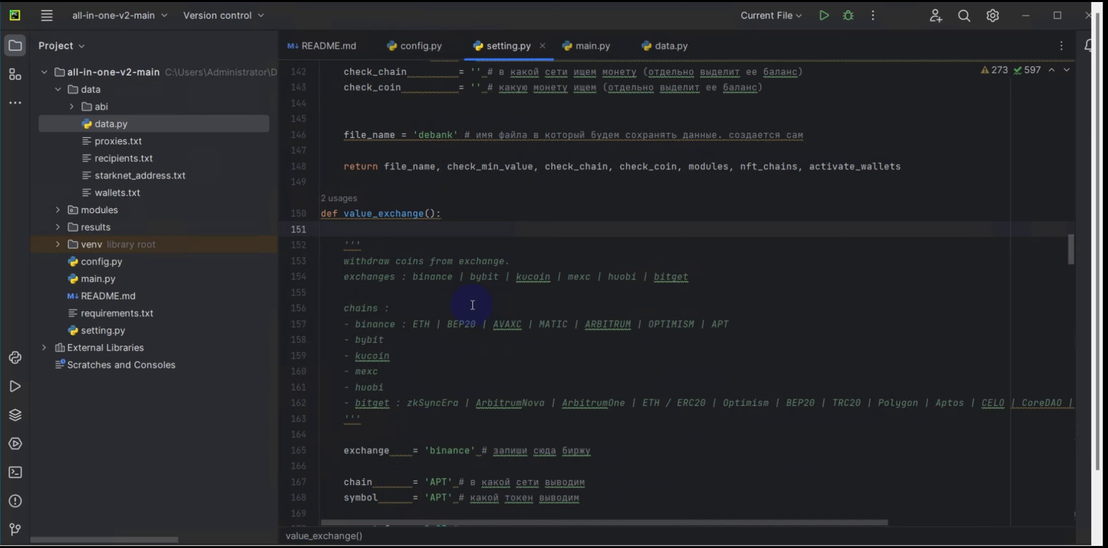
{"action": "scroll", "coordinate": [460, 270], "scroll_direction": "down", "scroll_amount": 2}
{"action": "left_click", "coordinate": [557, 292]}
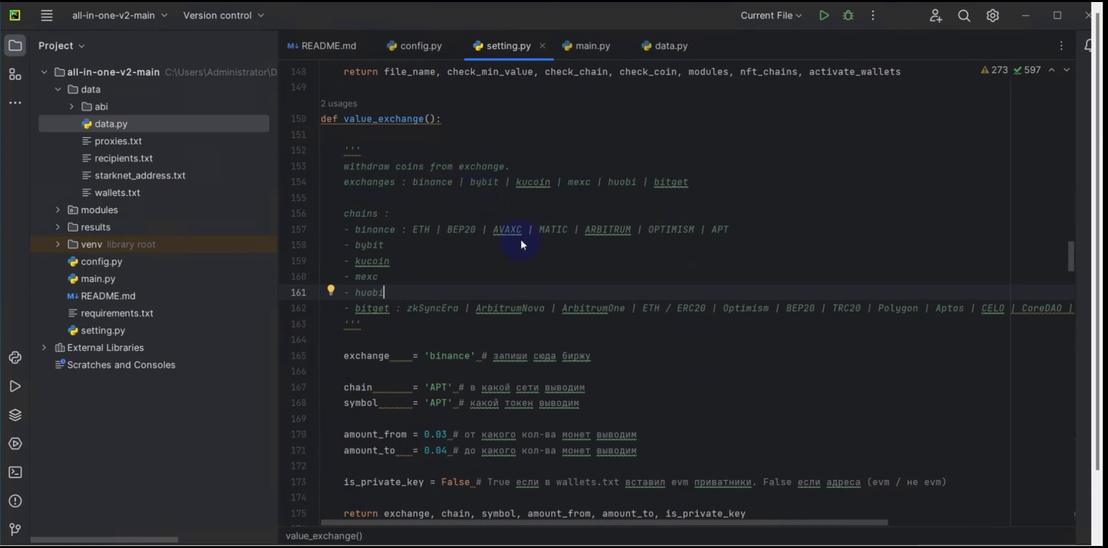
Set the exchange in value_exchange to mexc, copied from the list of supported exchanges in its description.
{"action": "left_click", "coordinate": [579, 182]}
{"action": "double_click", "coordinate": [578, 182]}
{"action": "key", "text": "ctrl+c"}
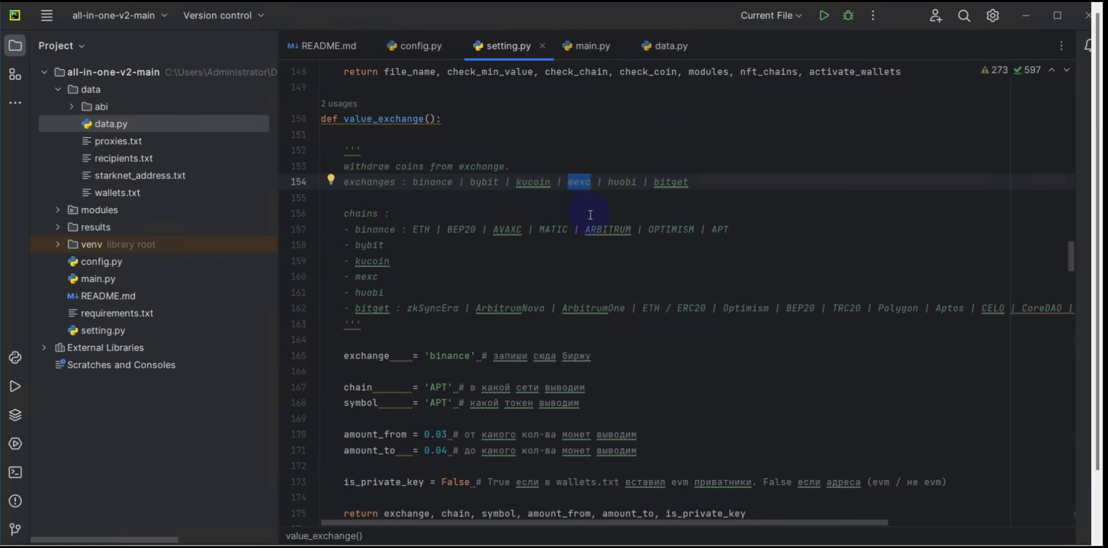
{"action": "left_click", "coordinate": [454, 357]}
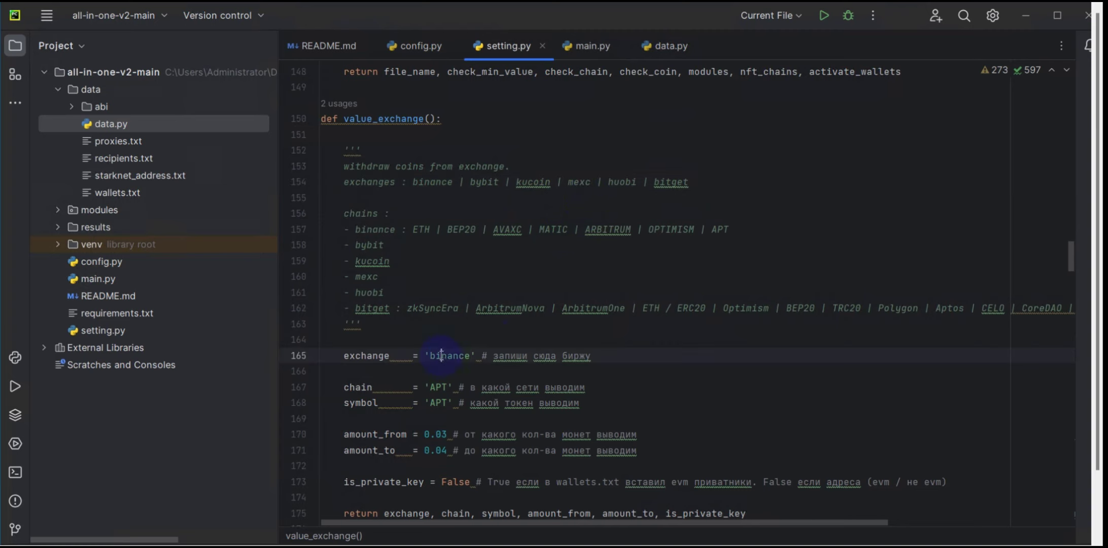
{"action": "double_click", "coordinate": [454, 357]}
{"action": "key", "text": "ctrl+v"}
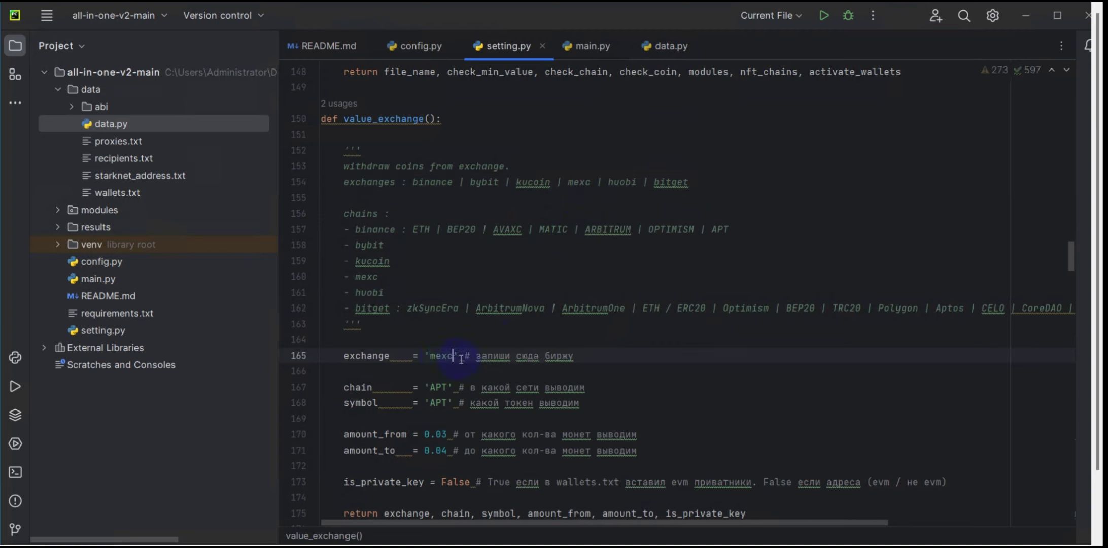
Set both the chain and the symbol in value_exchange to MATIC, copied from the binance chain list.
{"action": "double_click", "coordinate": [554, 229]}
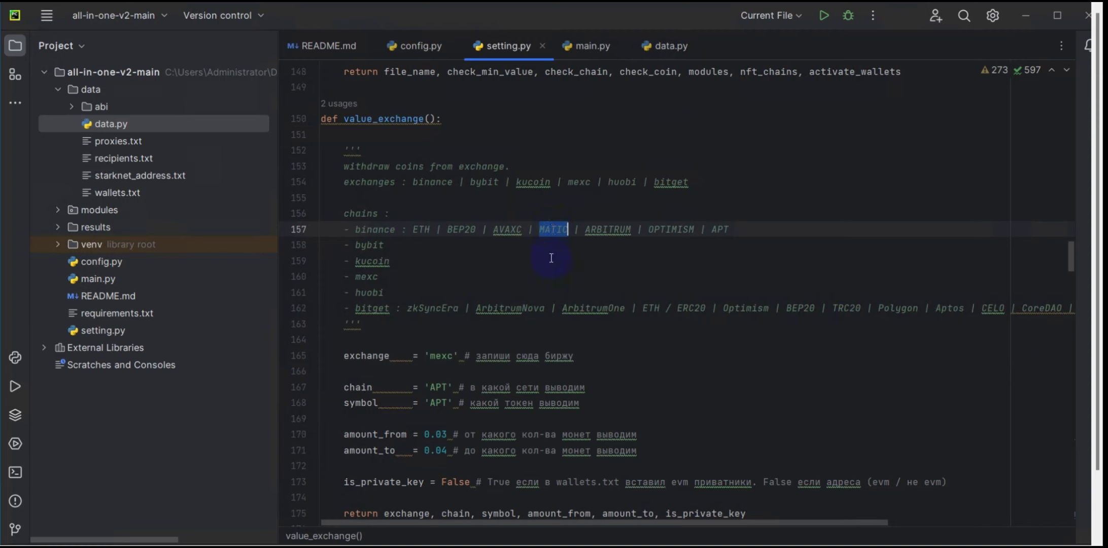
{"action": "key", "text": "ctrl+c"}
{"action": "double_click", "coordinate": [439, 387]}
{"action": "key", "text": "ctrl+v"}
{"action": "left_click", "coordinate": [386, 403]}
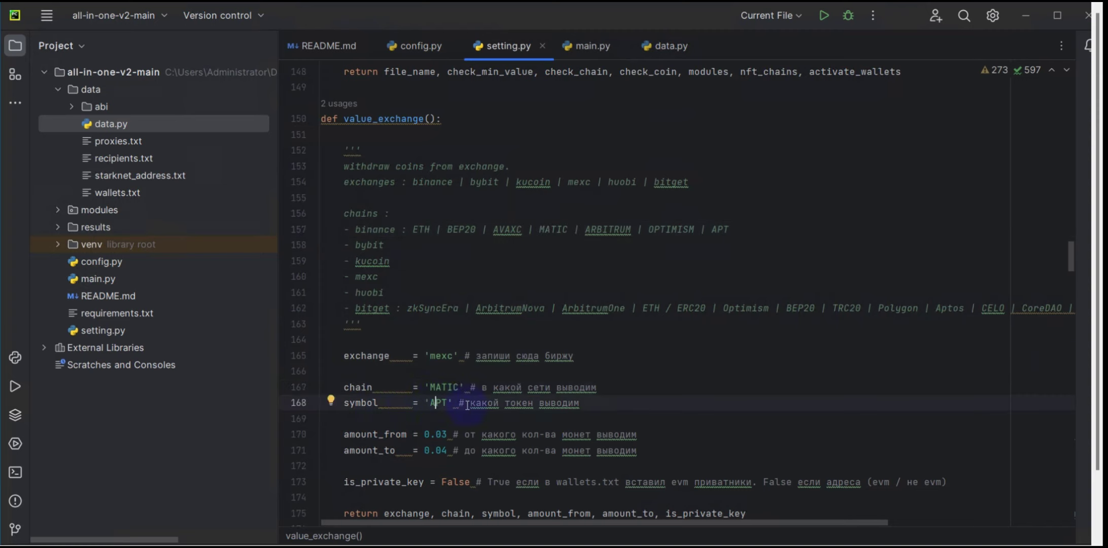
{"action": "key", "text": "ctrl+v"}
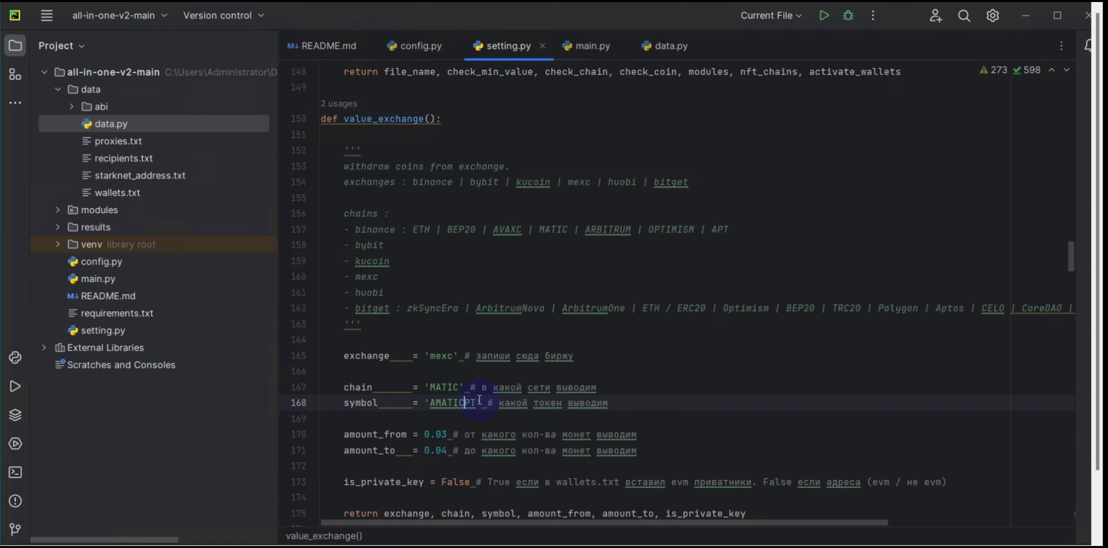
{"action": "double_click", "coordinate": [448, 402]}
{"action": "key", "text": "ctrl+v"}
{"action": "scroll", "coordinate": [565, 358], "scroll_direction": "down", "scroll_amount": 2}
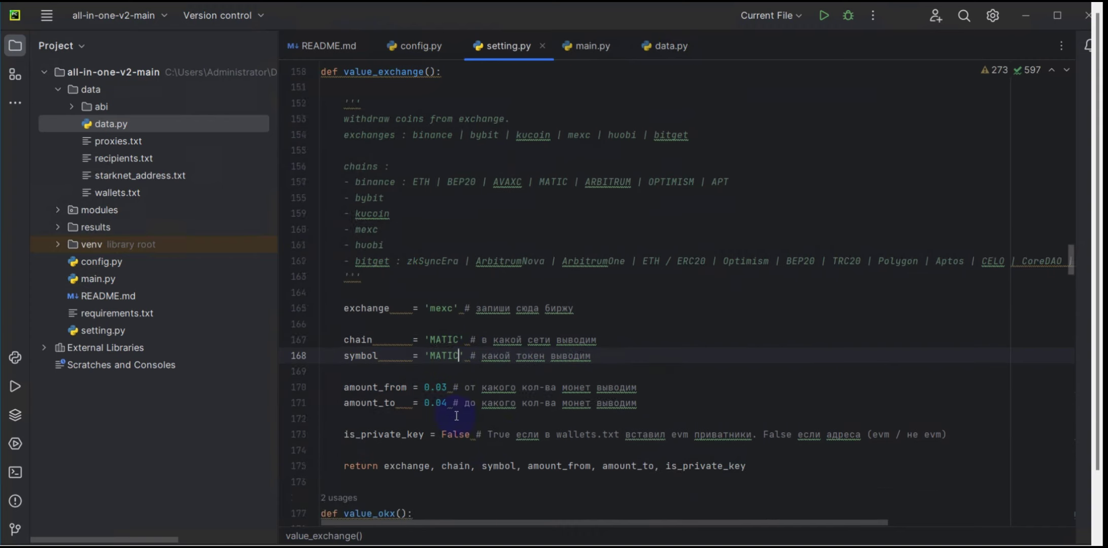
Set the withdrawal range in value_exchange to amount_from 2.01 and amount_to 2.10.
{"action": "mouse_move", "coordinate": [566, 359]}
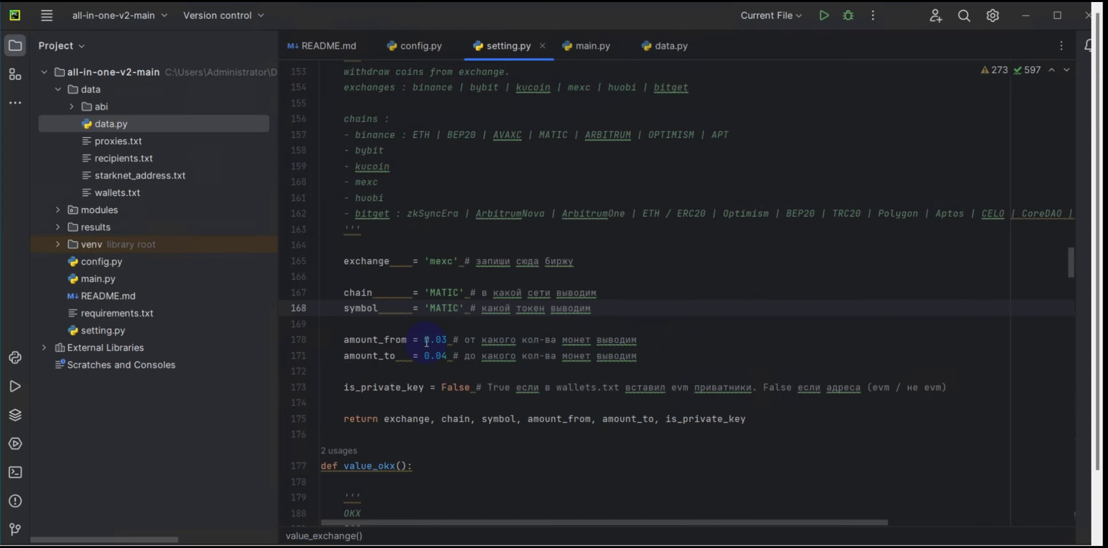
{"action": "left_click_drag", "start_coordinate": [425, 341], "coordinate": [431, 345]}
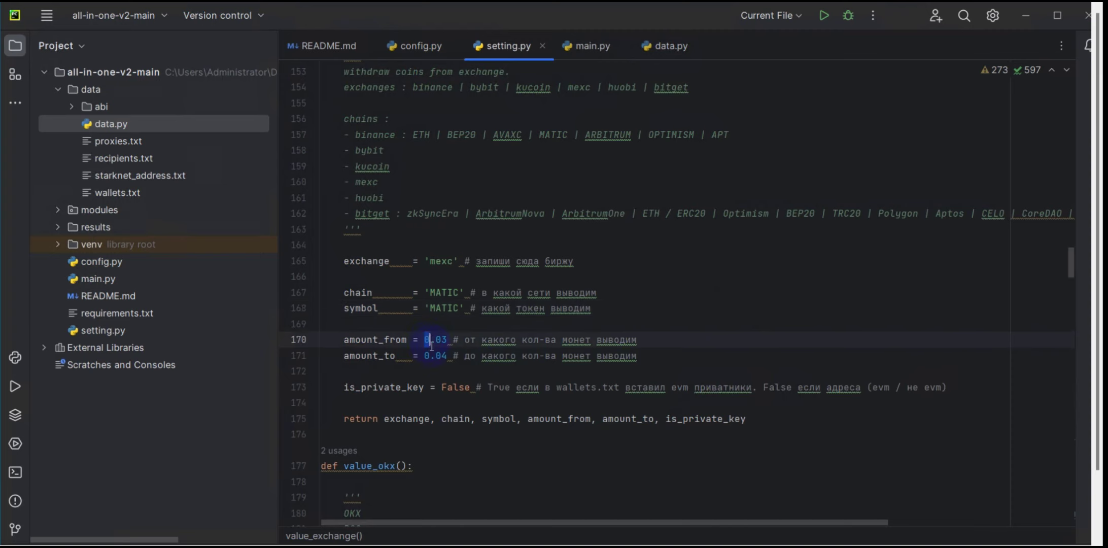
{"action": "type", "text": "2"}
{"action": "left_click_drag", "start_coordinate": [441, 340], "coordinate": [446, 340]}
{"action": "type", "text": "1"}
{"action": "left_click_drag", "start_coordinate": [425, 356], "coordinate": [428, 357]}
{"action": "type", "text": "2"}
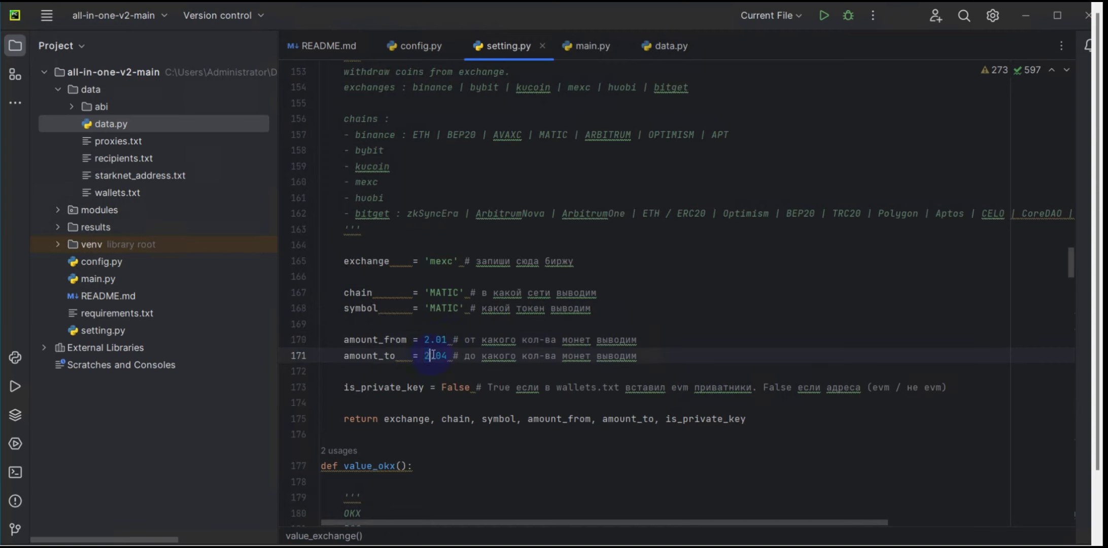
{"action": "left_click_drag", "start_coordinate": [435, 356], "coordinate": [449, 357]}
{"action": "type", "text": "10"}
Examine the is_private_key option in value_exchange and the chain, symbol, amount and account settings of value_okx.
{"action": "triple_click", "coordinate": [424, 387]}
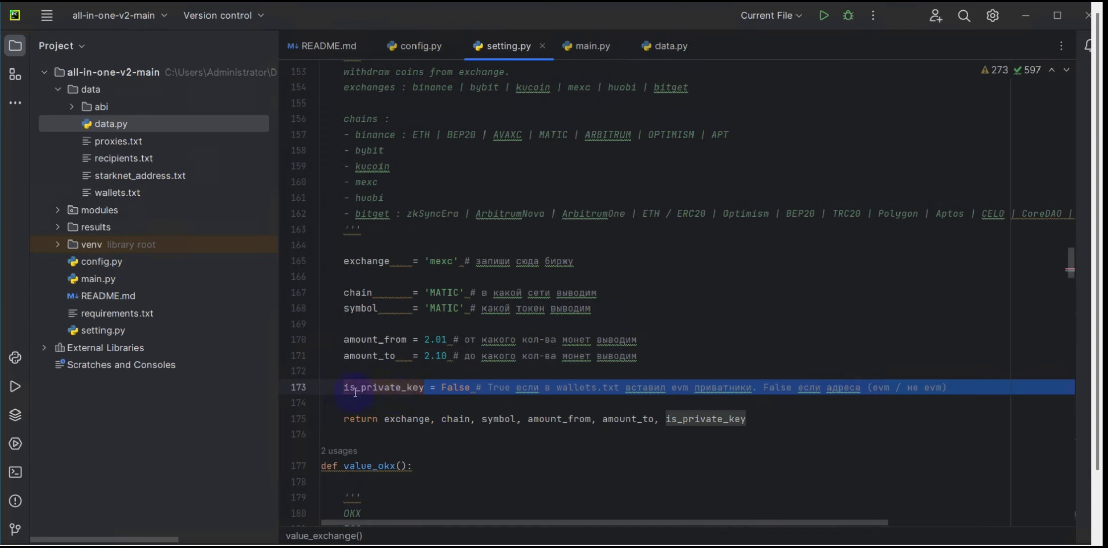
{"action": "left_click", "coordinate": [472, 419]}
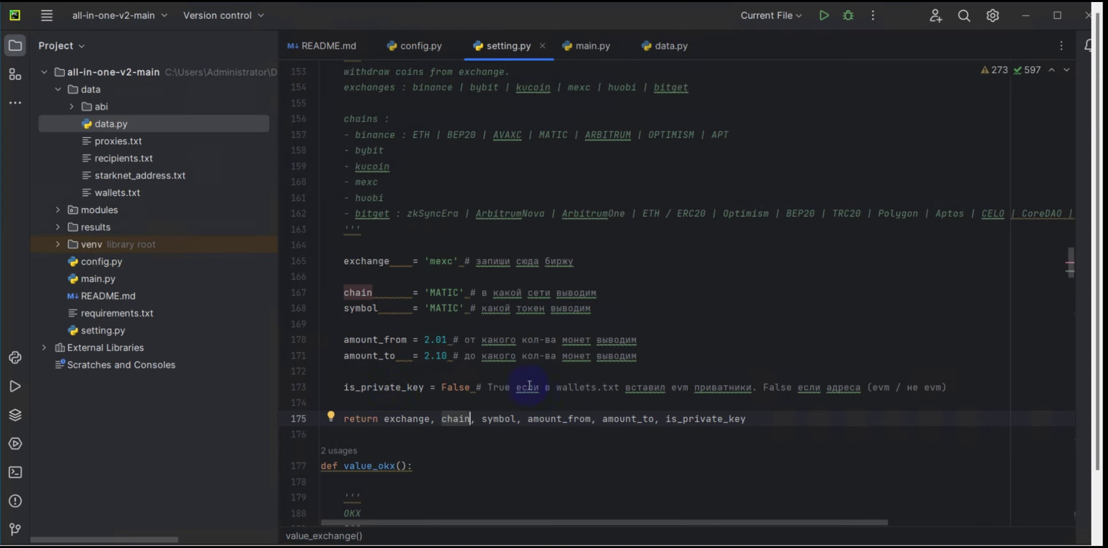
{"action": "mouse_move", "coordinate": [460, 389]}
{"action": "scroll", "coordinate": [458, 387], "scroll_direction": "down", "scroll_amount": 3}
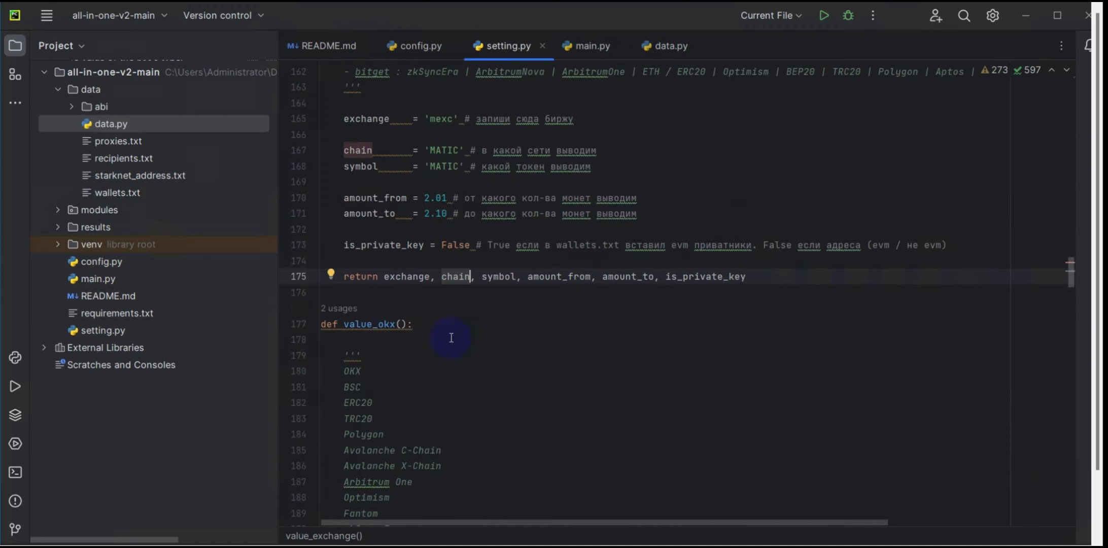
{"action": "scroll", "coordinate": [451, 338], "scroll_direction": "down", "scroll_amount": 2}
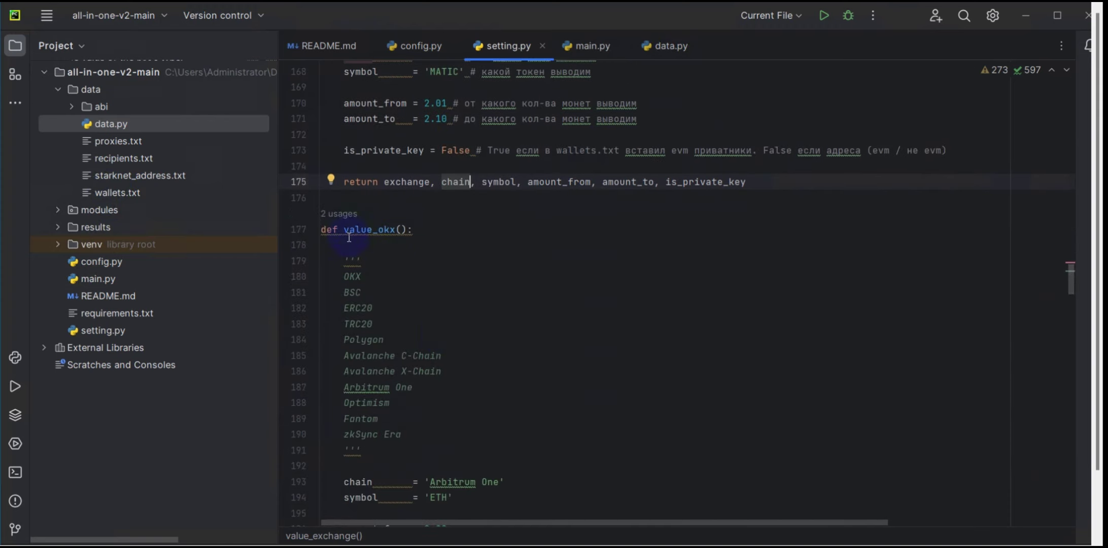
{"action": "scroll", "coordinate": [470, 270], "scroll_direction": "down", "scroll_amount": 2}
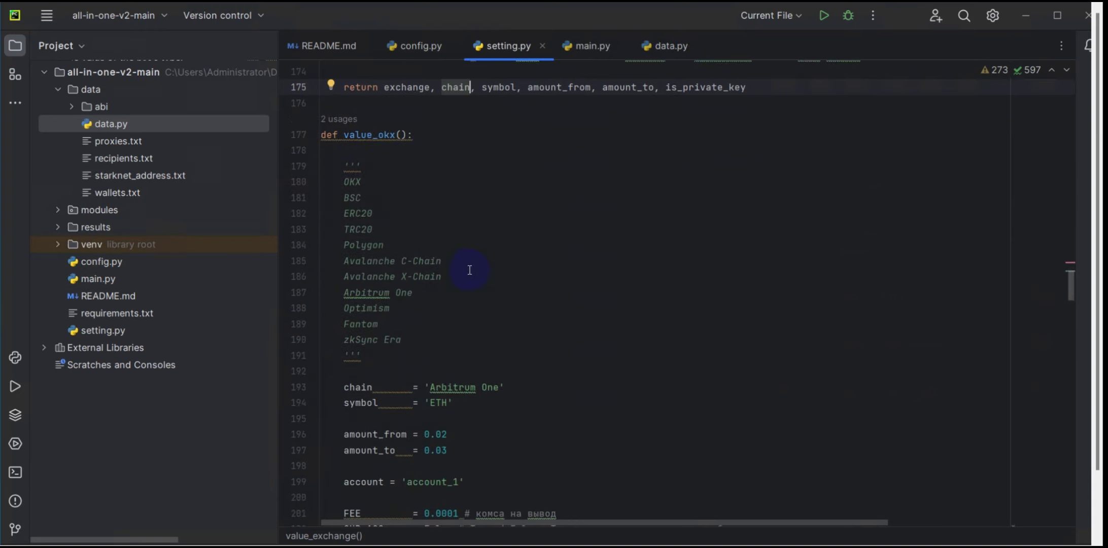
{"action": "scroll", "coordinate": [470, 270], "scroll_direction": "down", "scroll_amount": 2}
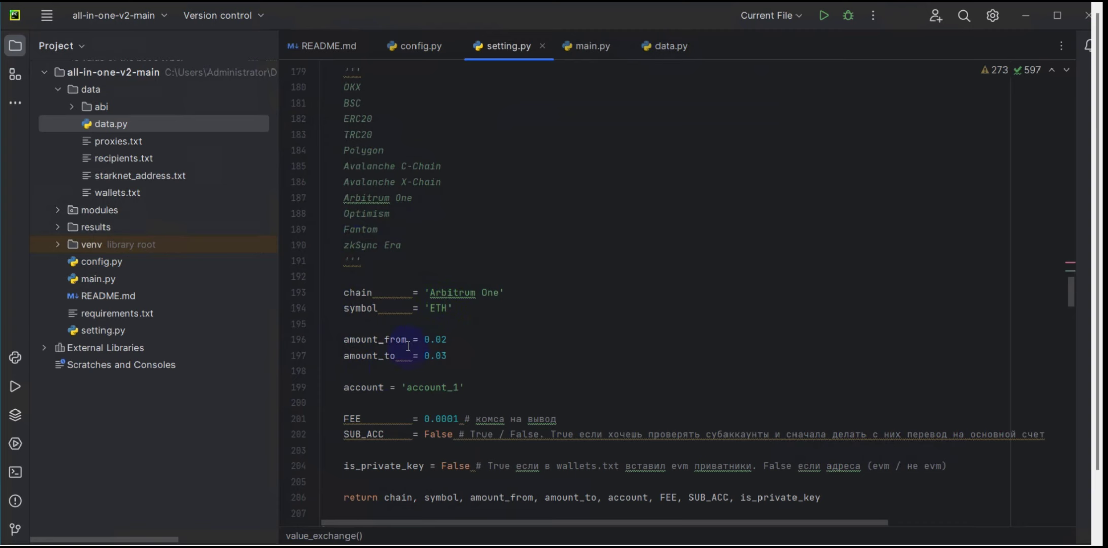
{"action": "scroll", "coordinate": [461, 366], "scroll_direction": "down", "scroll_amount": 1}
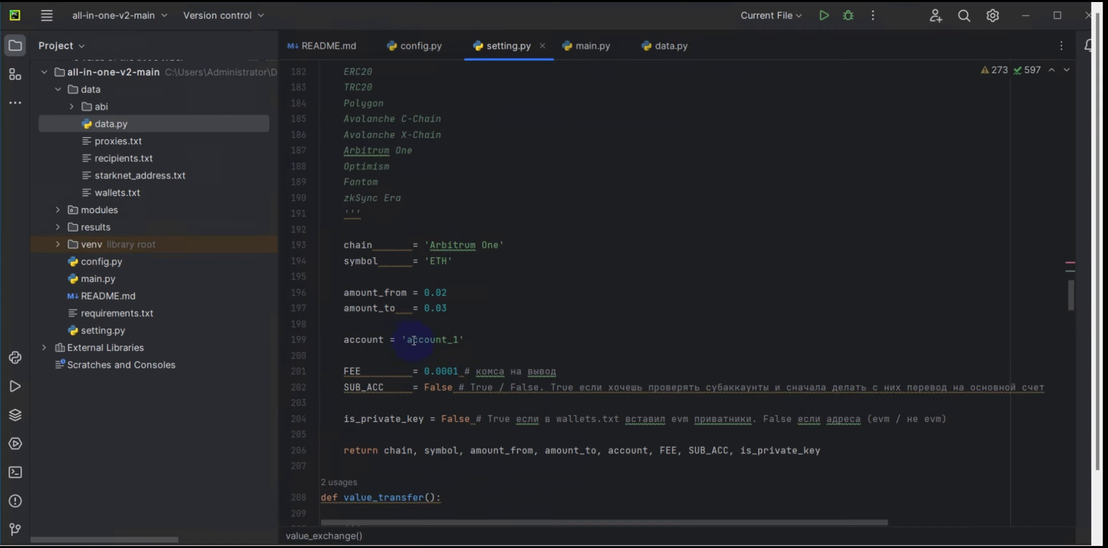
Check the account_1 entry of OKX_KEYS in data.py, and examine FEE and SUB_ACC in value_okx of setting.py.
{"action": "left_click", "coordinate": [659, 47]}
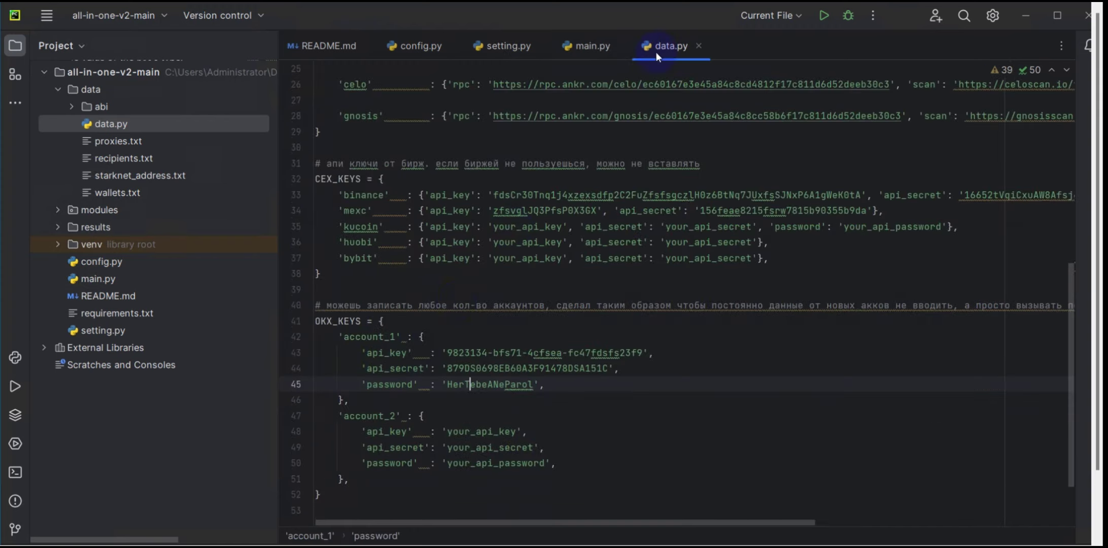
{"action": "scroll", "coordinate": [372, 396], "scroll_direction": "down", "scroll_amount": 1}
{"action": "scroll", "coordinate": [371, 396], "scroll_direction": "down", "scroll_amount": 1}
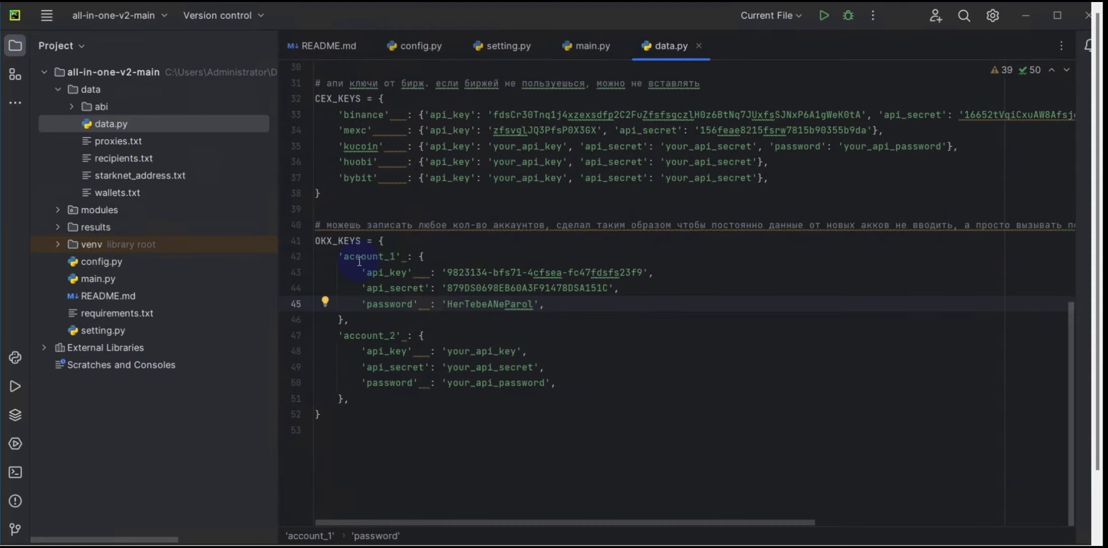
{"action": "left_click", "coordinate": [506, 46]}
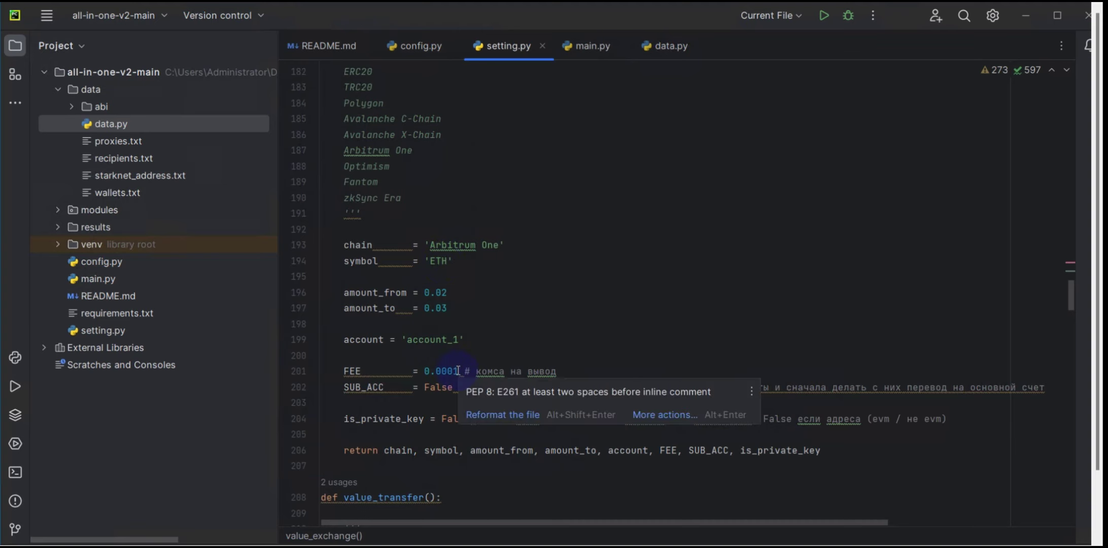
{"action": "left_click_drag", "start_coordinate": [458, 371], "coordinate": [432, 370]}
{"action": "left_click", "coordinate": [434, 370]}
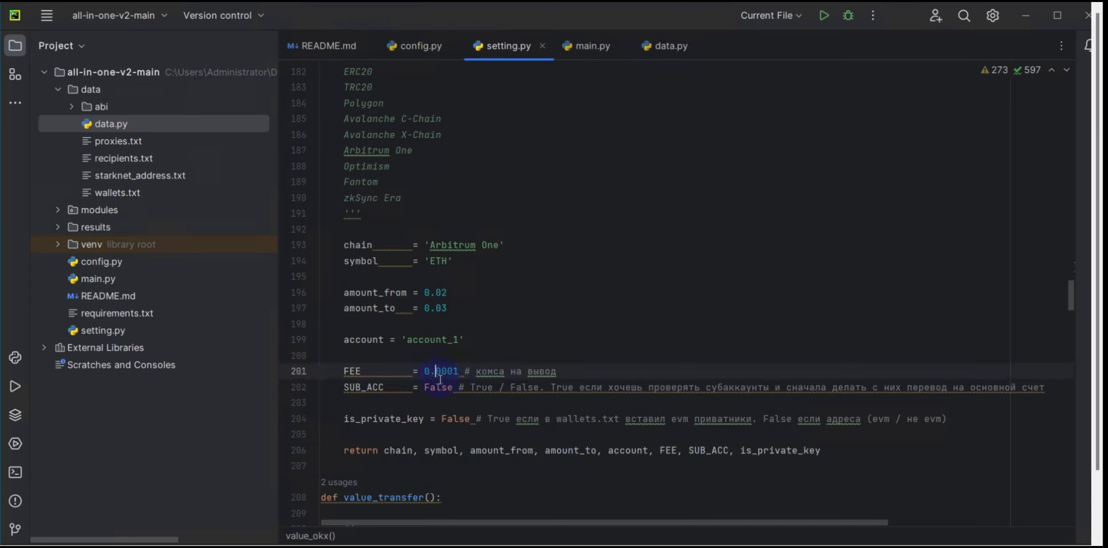
{"action": "left_click", "coordinate": [428, 387]}
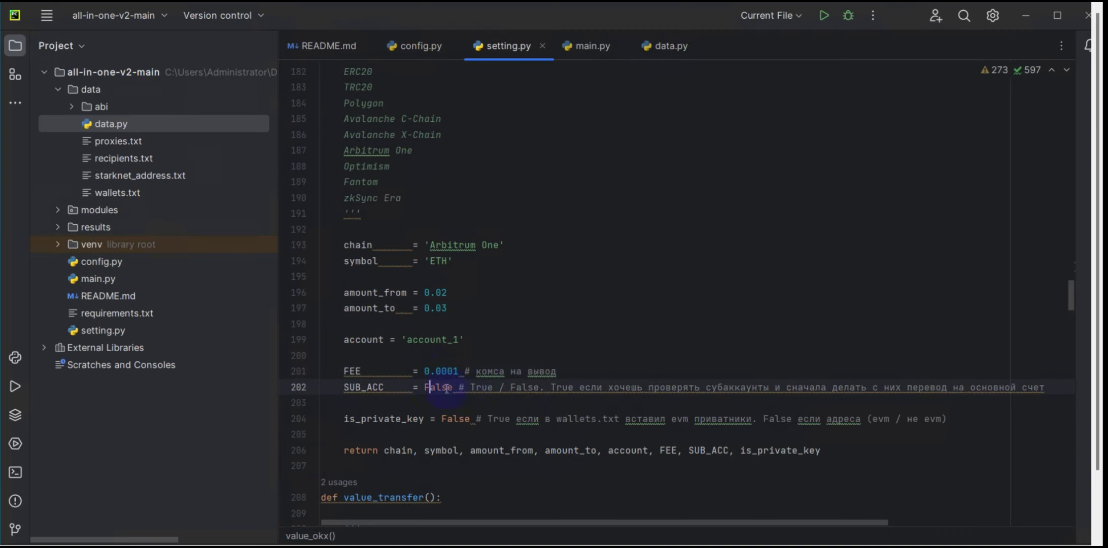
{"action": "mouse_move", "coordinate": [512, 385]}
Set the pause between wallets at the start of setting.py to SLEEP_FROM 3 and SLEEP_TO 5.
{"action": "scroll", "coordinate": [487, 388], "scroll_direction": "up", "scroll_amount": 6}
{"action": "scroll", "coordinate": [539, 372], "scroll_direction": "up", "scroll_amount": 20}
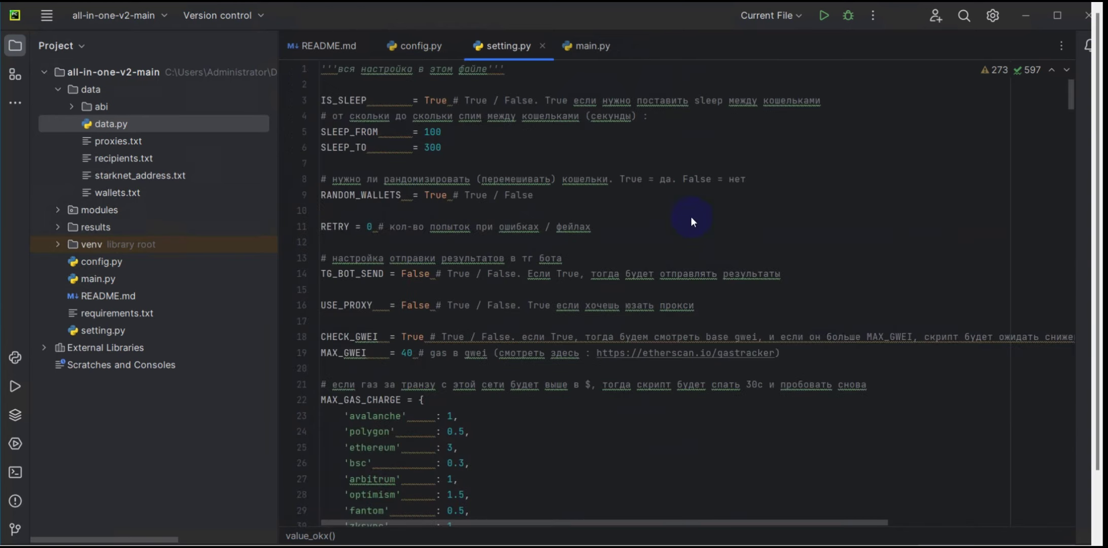
{"action": "left_click", "coordinate": [425, 131]}
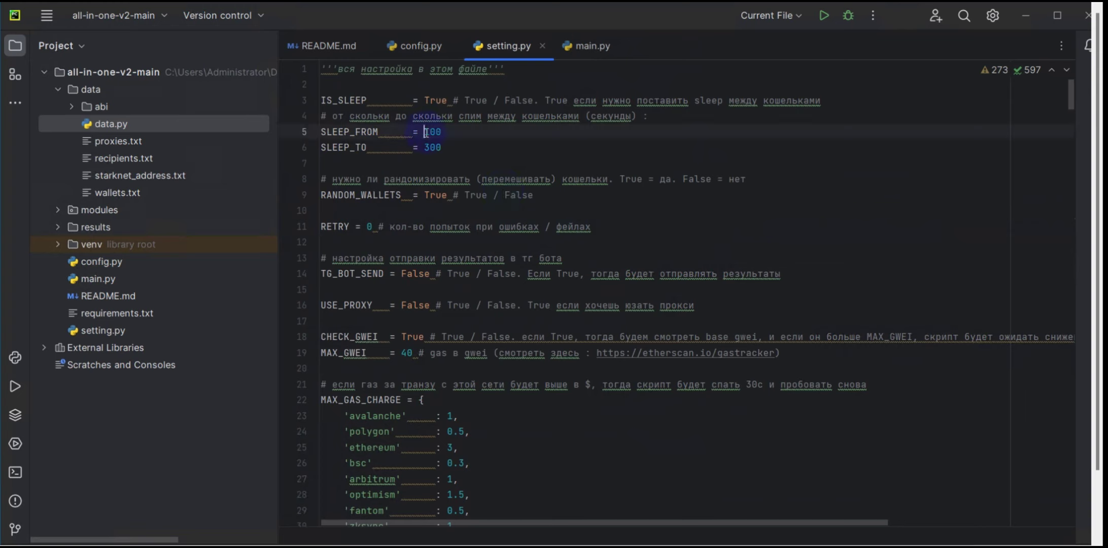
{"action": "left_click_drag", "start_coordinate": [426, 131], "coordinate": [444, 130]}
{"action": "type", "text": "3"}
{"action": "left_click_drag", "start_coordinate": [425, 147], "coordinate": [442, 149]}
{"action": "type", "text": "5"}
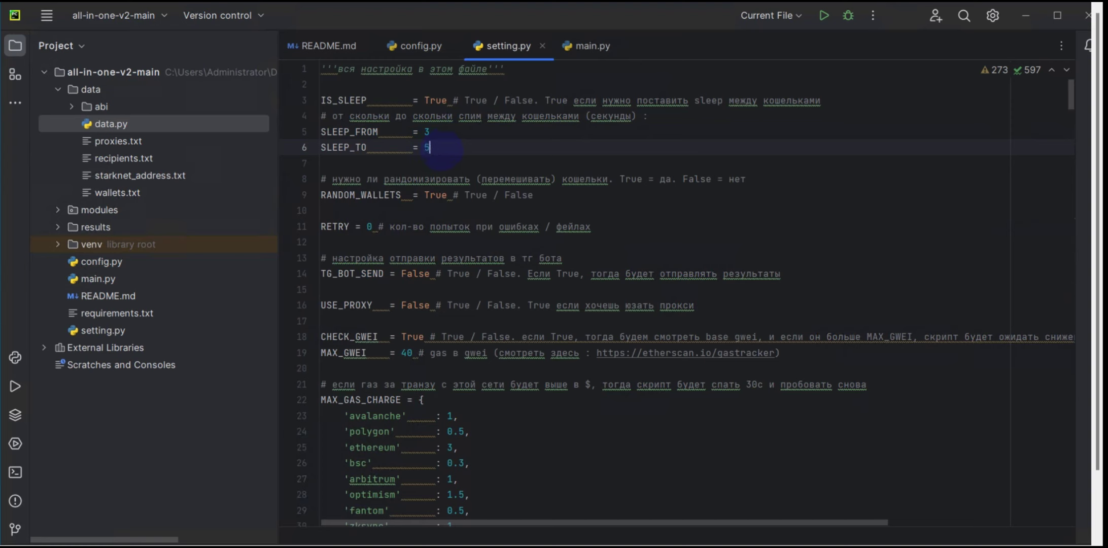
Run main.py with an enlarged output area and choose module 3, exchange withdraw.
{"action": "left_click", "coordinate": [16, 472]}
{"action": "double_click", "coordinate": [93, 278]}
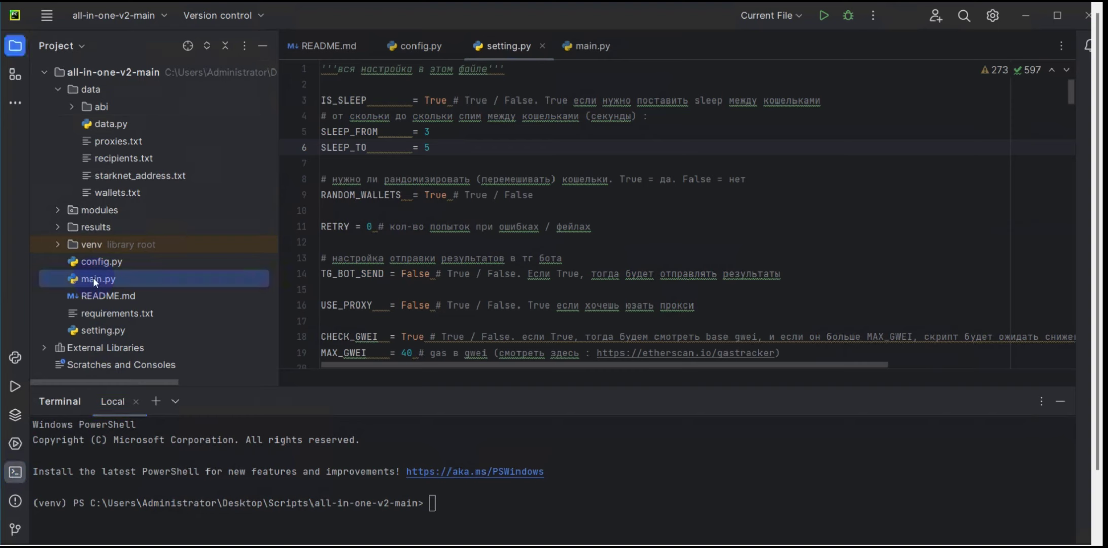
{"action": "left_click", "coordinate": [823, 16]}
{"action": "left_click_drag", "start_coordinate": [641, 391], "coordinate": [637, 117]}
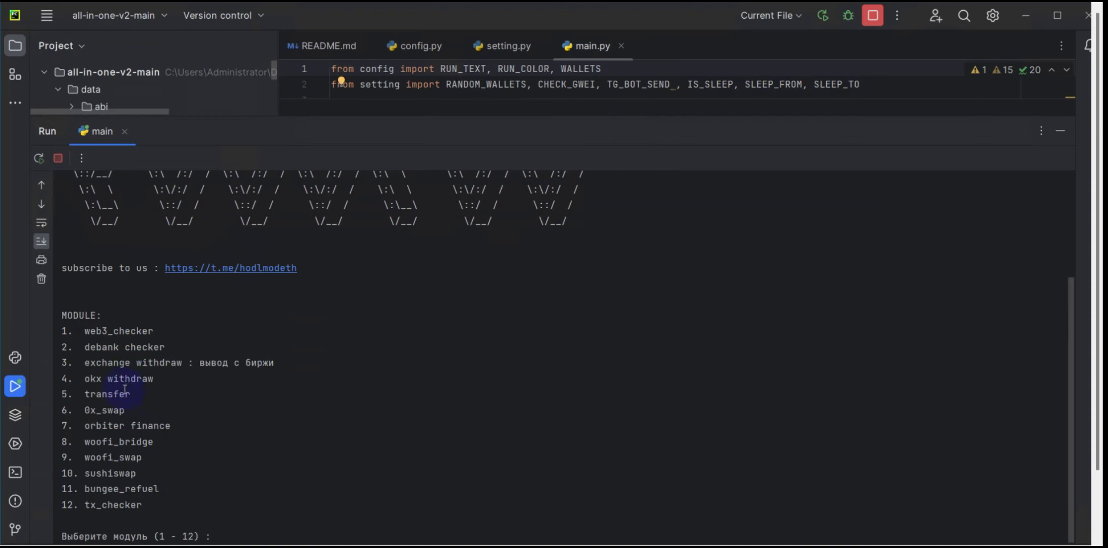
{"action": "type", "text": "3"}
{"action": "key", "text": "Return"}
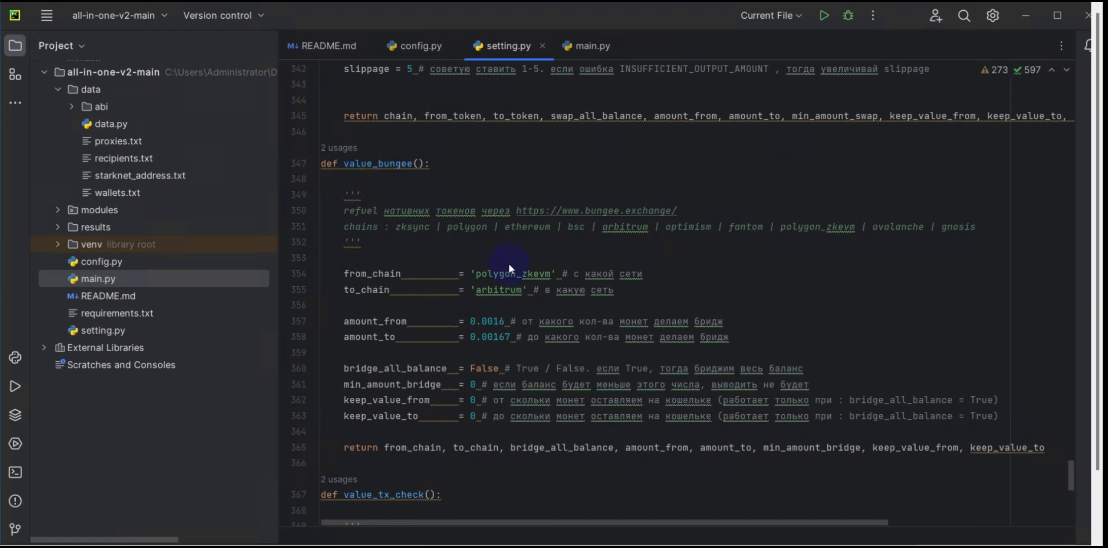
Set from_chain in value_bungee of setting.py to polygon, copying the name from the chains list in the comment.
{"action": "left_click", "coordinate": [465, 227]}
{"action": "double_click", "coordinate": [466, 228]}
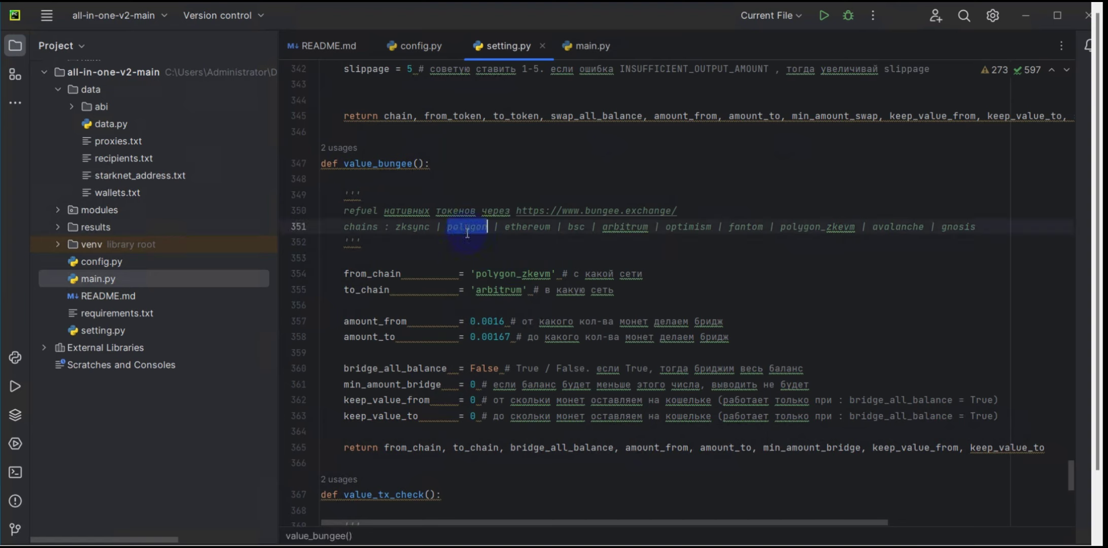
{"action": "left_click", "coordinate": [424, 254]}
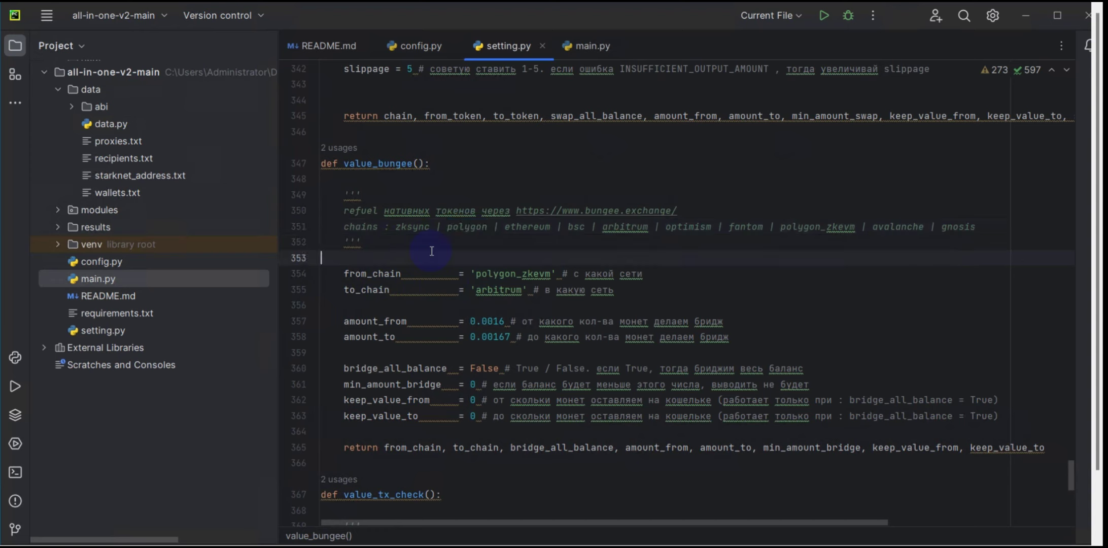
{"action": "double_click", "coordinate": [458, 227]}
{"action": "key", "text": "ctrl+c"}
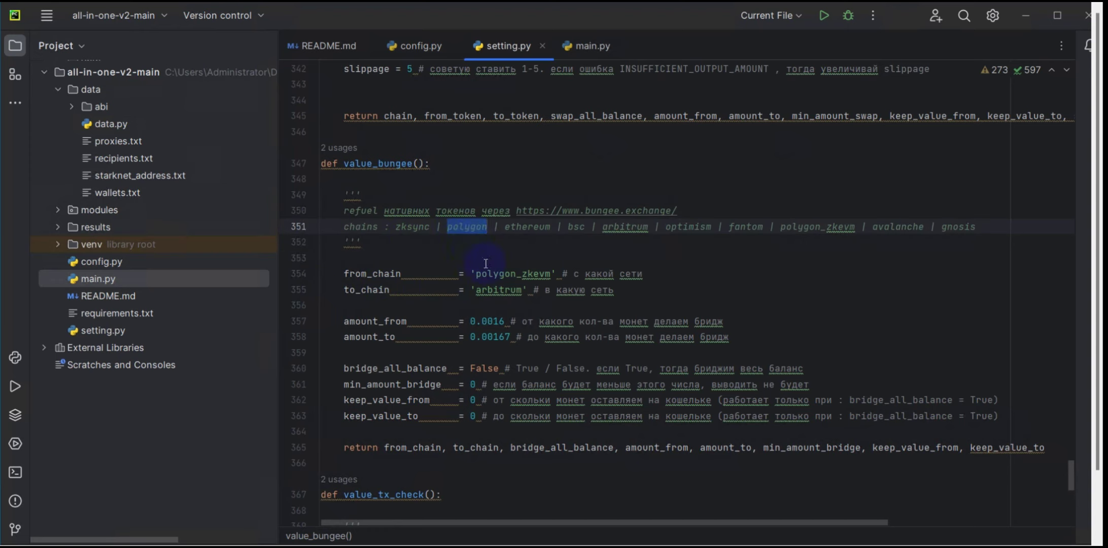
{"action": "left_click_drag", "start_coordinate": [477, 274], "coordinate": [550, 274]}
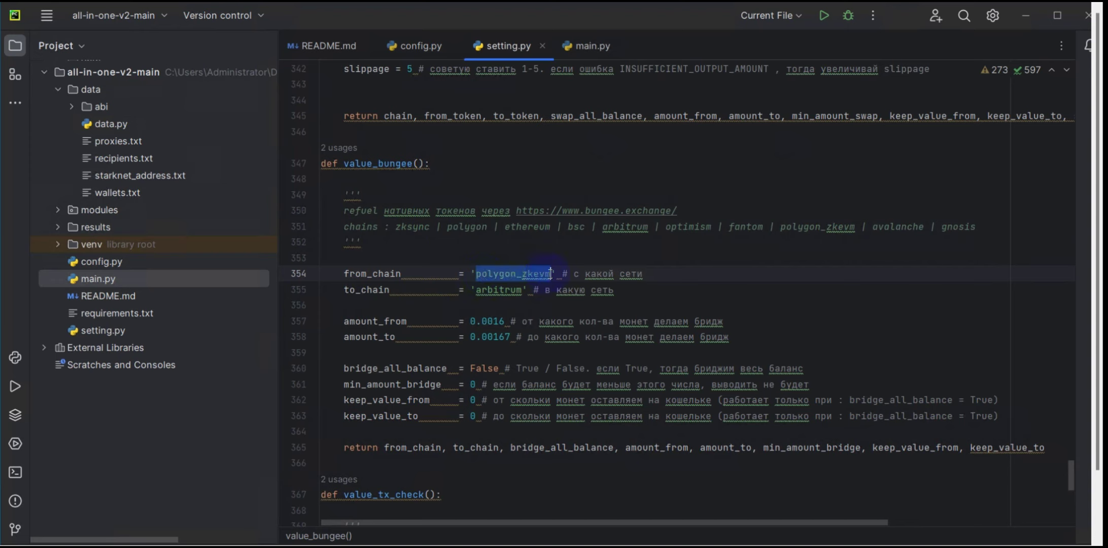
{"action": "key", "text": "ctrl+v"}
Set to_chain in value_bungee to zksync, copying the name from the chains list.
{"action": "left_click", "coordinate": [412, 226]}
{"action": "double_click", "coordinate": [411, 227]}
{"action": "key", "text": "ctrl+c"}
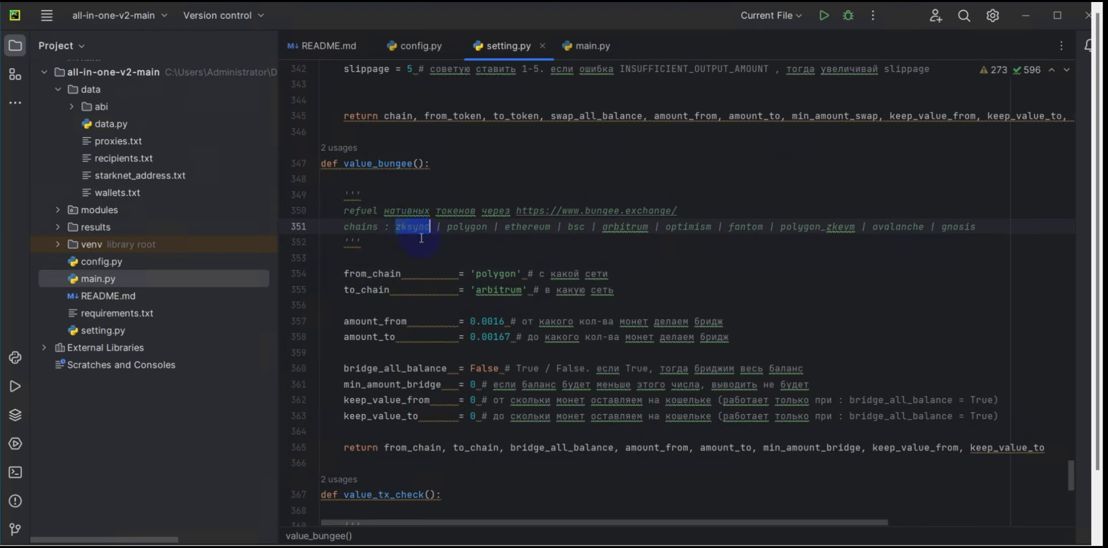
{"action": "double_click", "coordinate": [487, 290]}
{"action": "key", "text": "ctrl+v"}
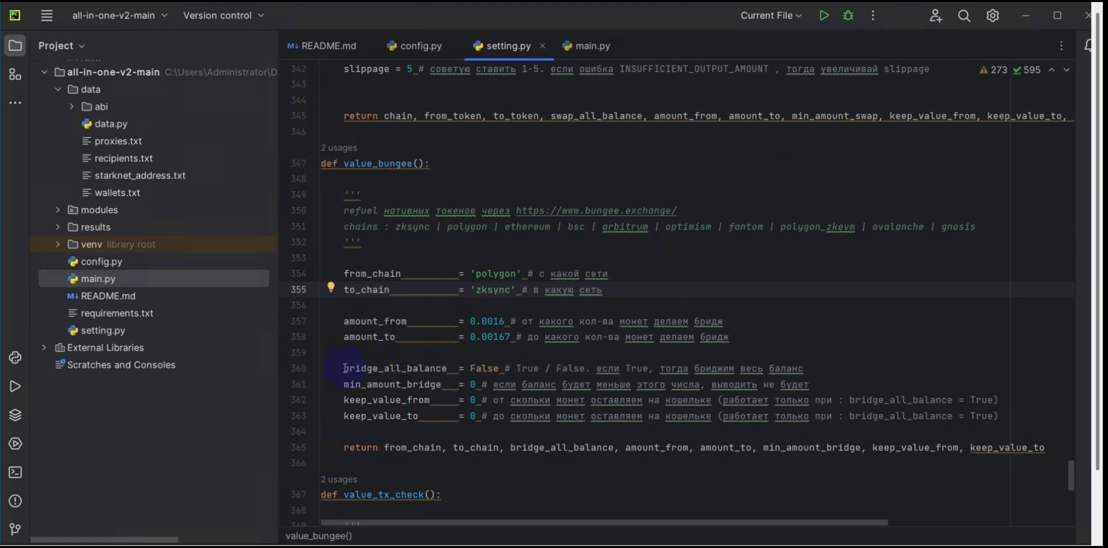
Switch to the Bungee refuel page in the browser and check the minimum refuel amount from Polygon to zkSync.
{"action": "mouse_move", "coordinate": [354, 368]}
{"action": "key", "text": "alt+Tab"}
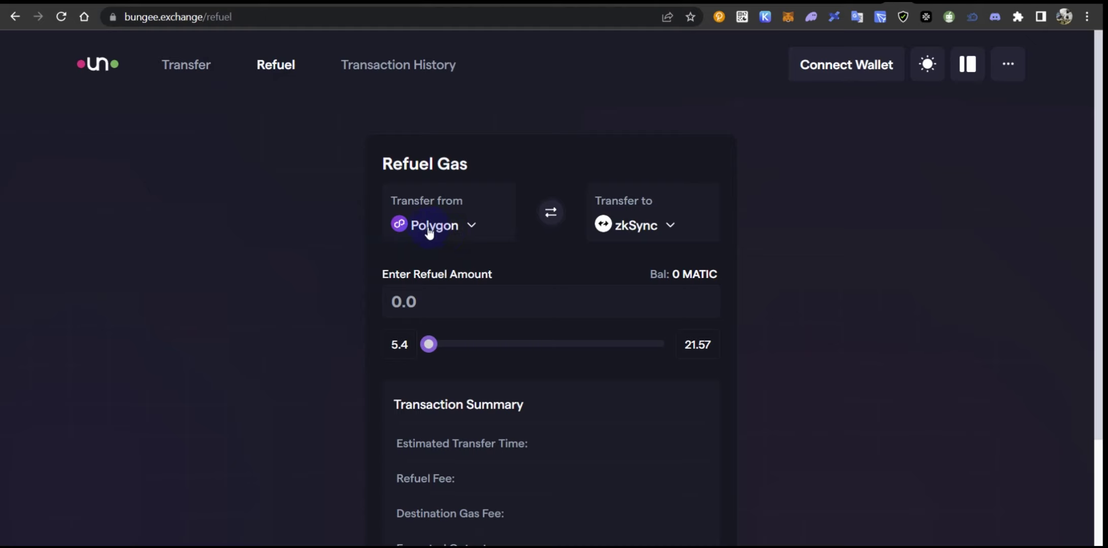
{"action": "mouse_move", "coordinate": [429, 344]}
{"action": "left_mouse_down"}
{"action": "mouse_move", "coordinate": [516, 345]}
{"action": "mouse_move", "coordinate": [419, 345]}
{"action": "left_mouse_up"}
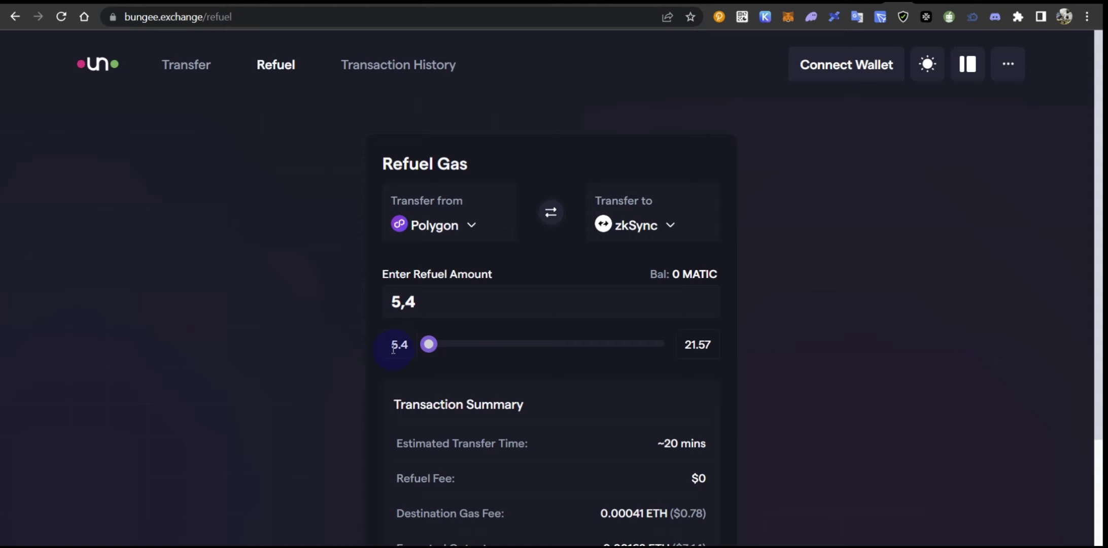
{"action": "left_click_drag", "start_coordinate": [429, 344], "coordinate": [406, 346]}
{"action": "scroll", "coordinate": [365, 360], "scroll_direction": "down", "scroll_amount": 2}
{"action": "scroll", "coordinate": [388, 336], "scroll_direction": "up", "scroll_amount": 2}
{"action": "key", "text": "alt"}
Choose Avalanche as the refuel destination and check the minimum amount from Polygon.
{"action": "left_click", "coordinate": [634, 225]}
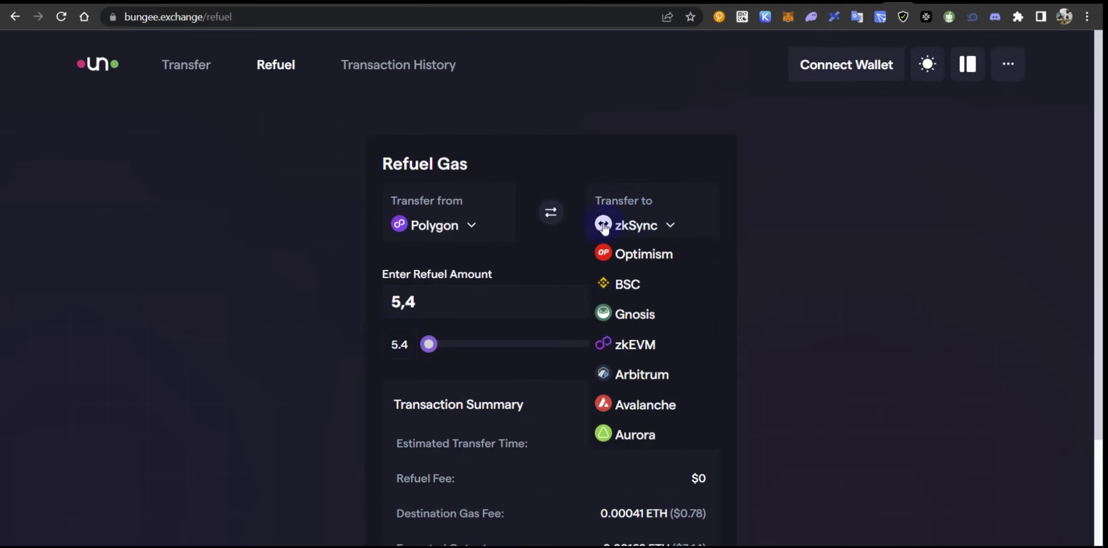
{"action": "left_click", "coordinate": [641, 404]}
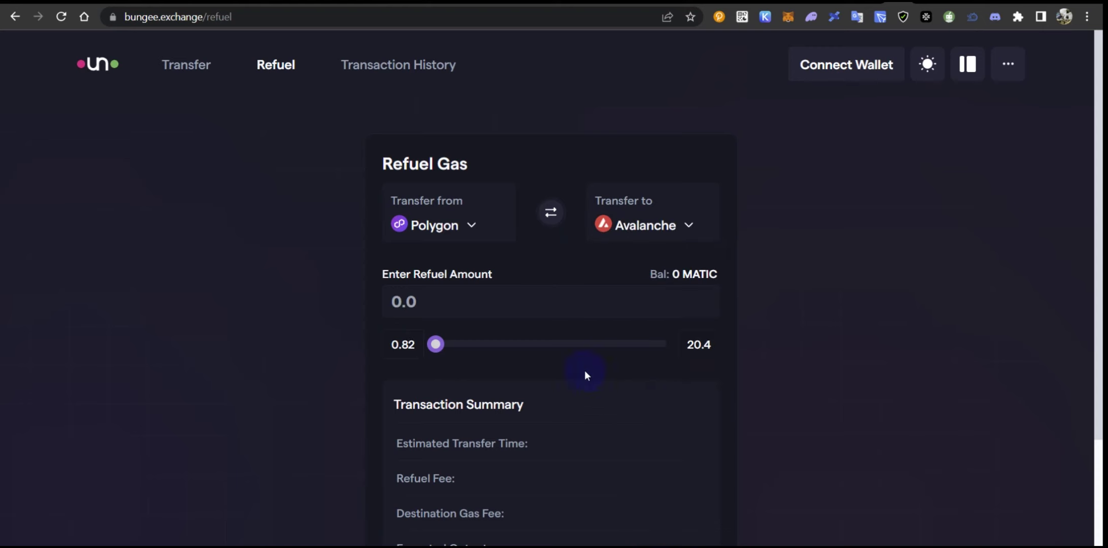
{"action": "left_click_drag", "start_coordinate": [432, 347], "coordinate": [400, 352]}
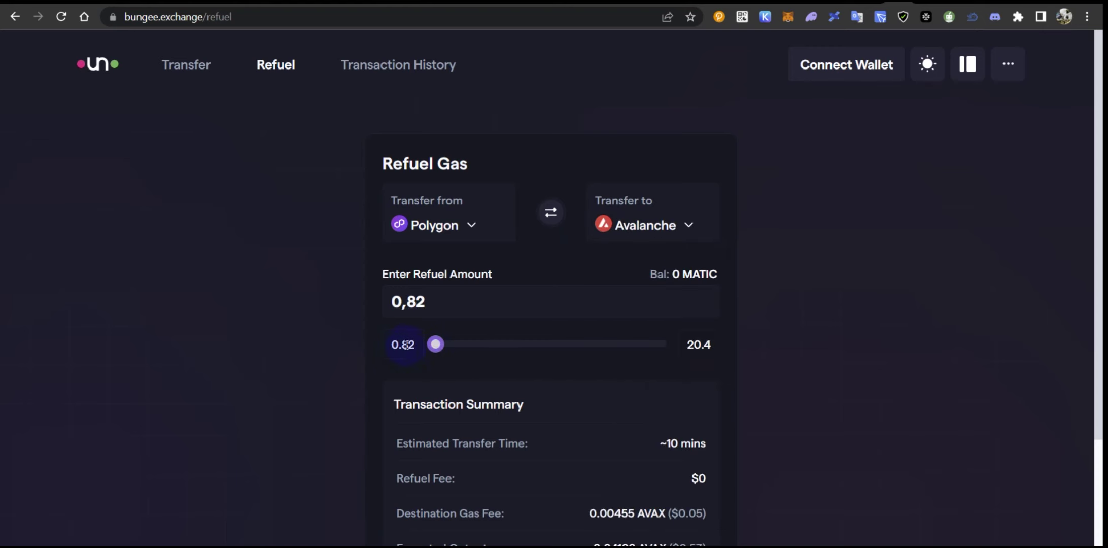
Return to PyCharm and set amount_from to 0.90 and amount_to to 1.0 in value_bungee.
{"action": "key", "text": "alt+Tab"}
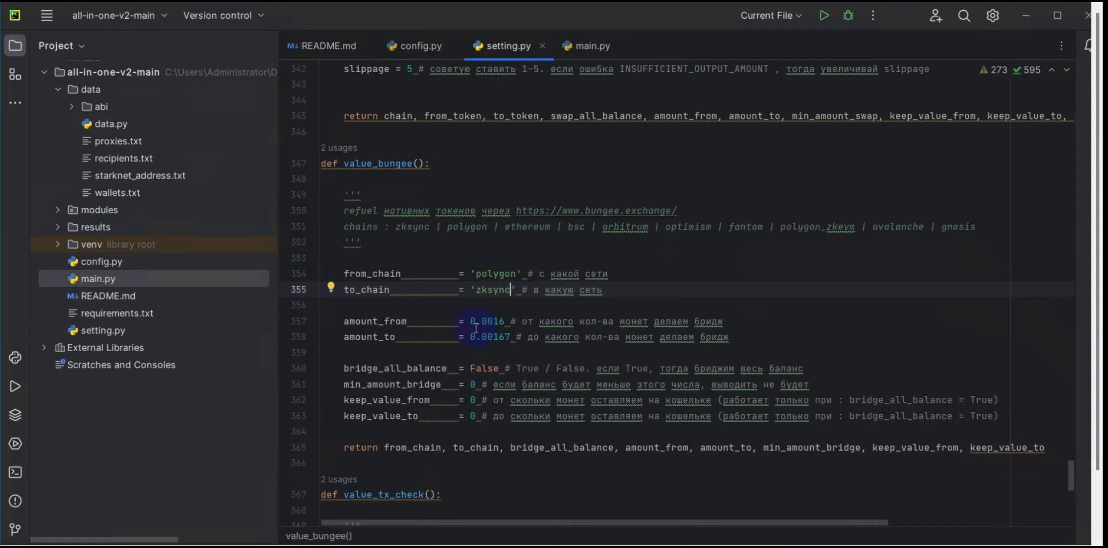
{"action": "left_click_drag", "start_coordinate": [482, 321], "coordinate": [504, 320]}
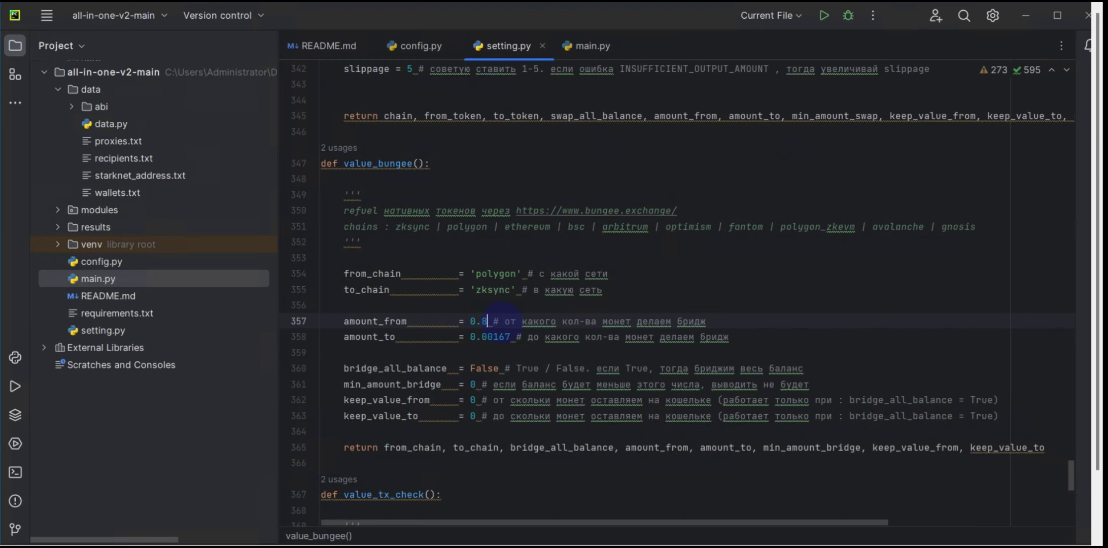
{"action": "key", "text": "BackSpace"}
{"action": "type", "text": "90"}
{"action": "left_click", "coordinate": [472, 336]}
{"action": "type", "text": "1"}
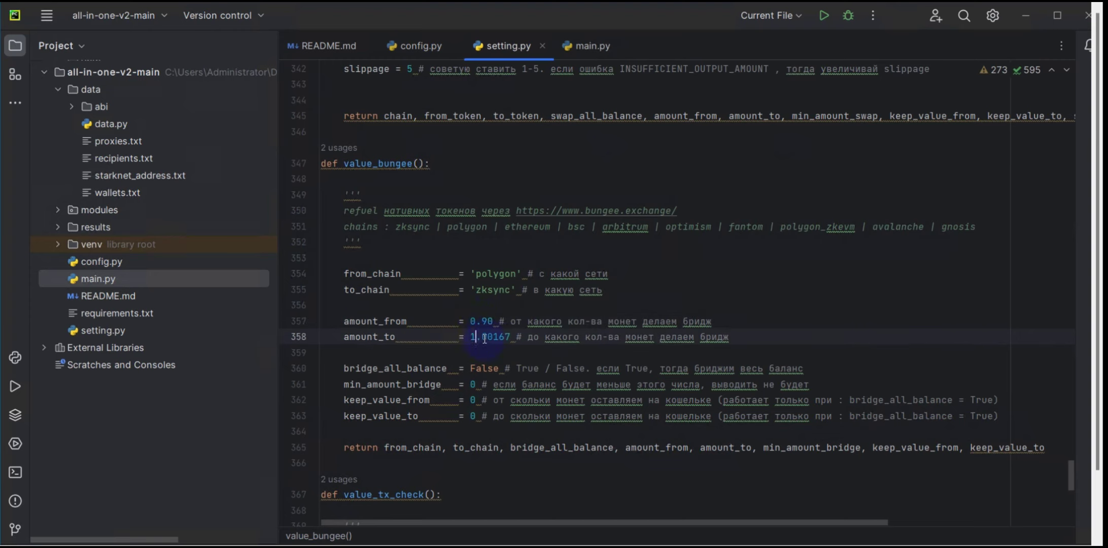
{"action": "left_click_drag", "start_coordinate": [481, 337], "coordinate": [510, 337]}
{"action": "type", "text": "0"}
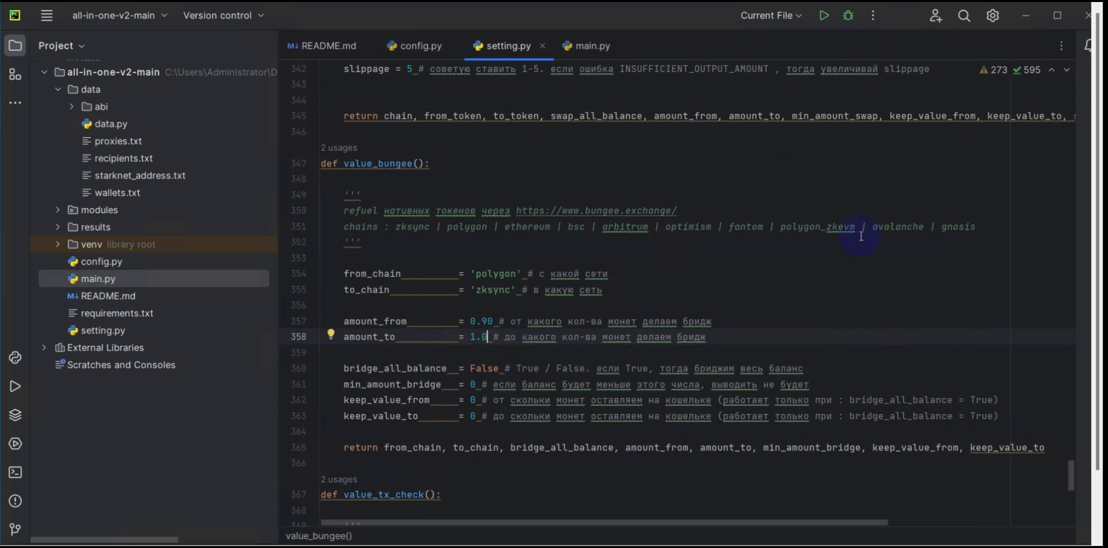
Set to_chain in value_bungee to avalanche, copying the name from the chains list.
{"action": "double_click", "coordinate": [907, 228]}
{"action": "key", "text": "ctrl+c"}
{"action": "double_click", "coordinate": [492, 289]}
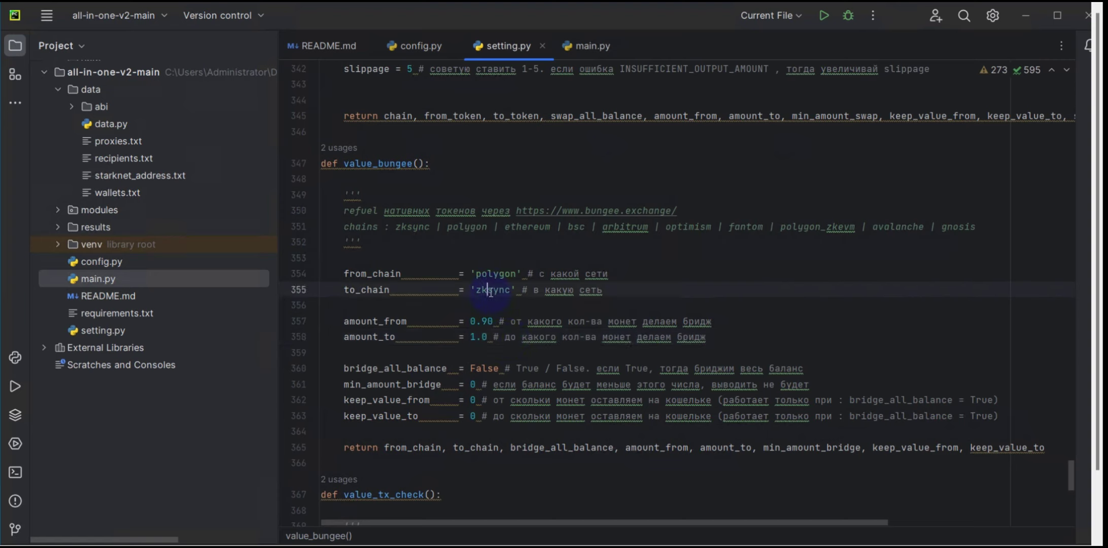
{"action": "key", "text": "ctrl+v"}
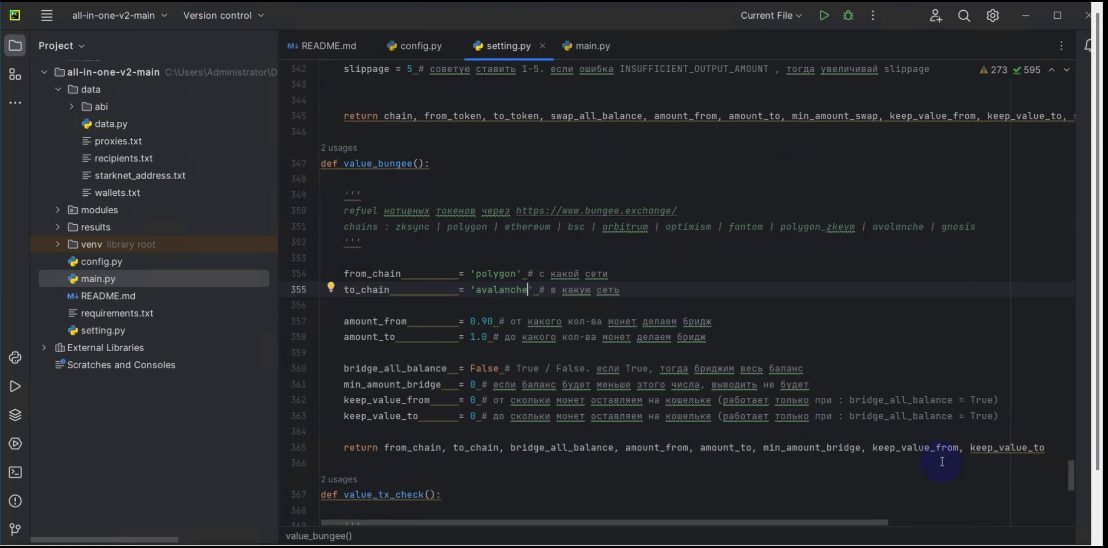
Try running main.py with module 11, bungee_refuel, in an enlarged output area, and stop the run.
{"action": "key", "text": "ctrl+Tab"}
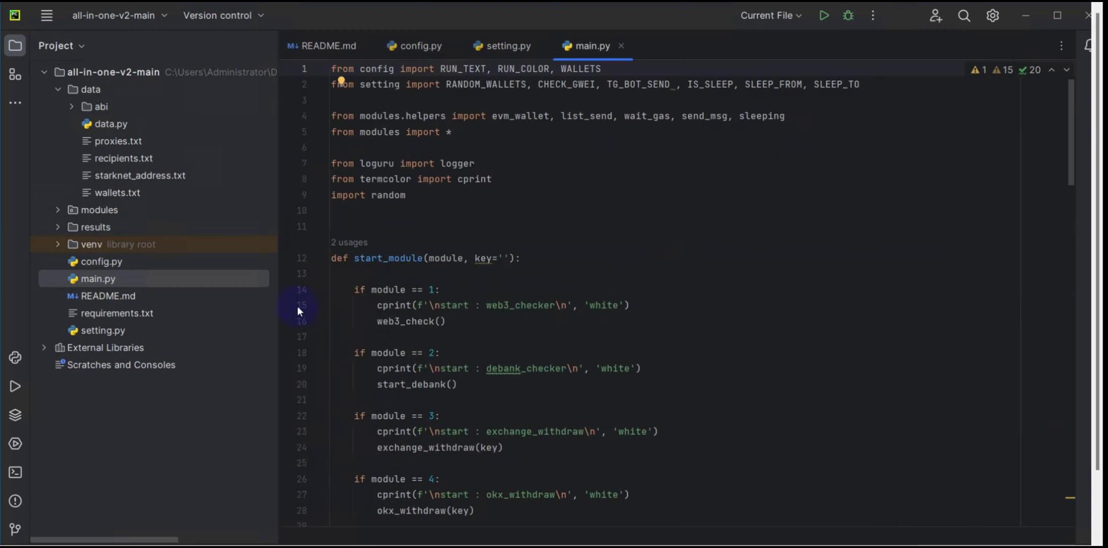
{"action": "left_click", "coordinate": [16, 471]}
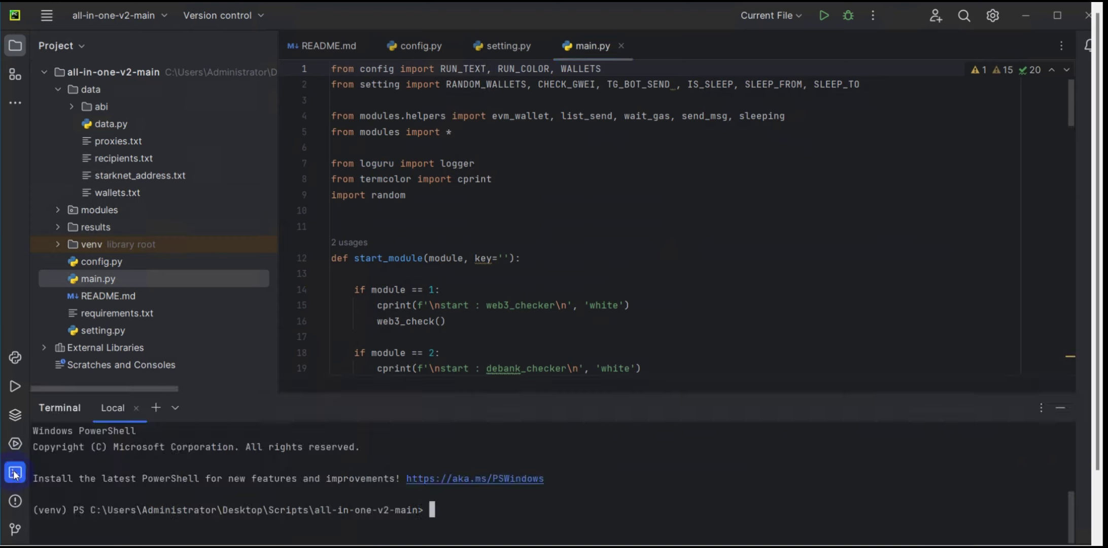
{"action": "left_click_drag", "start_coordinate": [629, 389], "coordinate": [636, 352]}
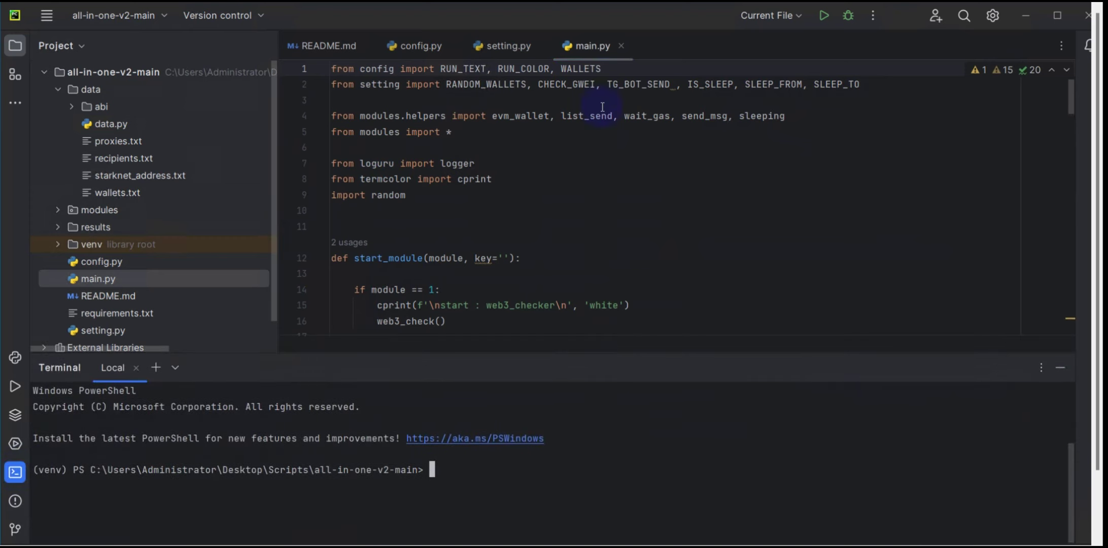
{"action": "left_click", "coordinate": [824, 19]}
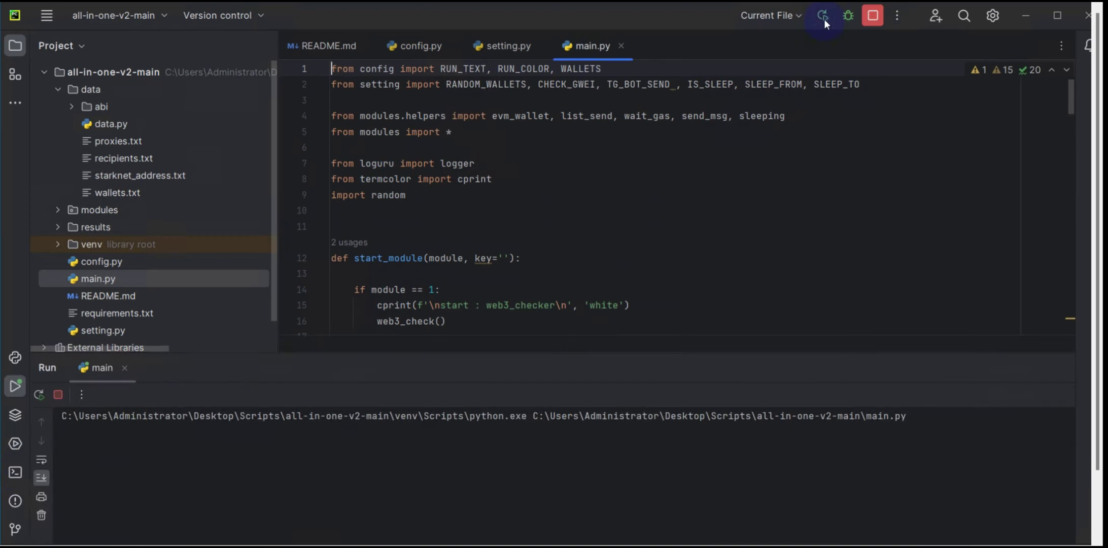
{"action": "left_click_drag", "start_coordinate": [596, 353], "coordinate": [589, 184]}
{"action": "type", "text": "11"}
{"action": "key", "text": "Return"}
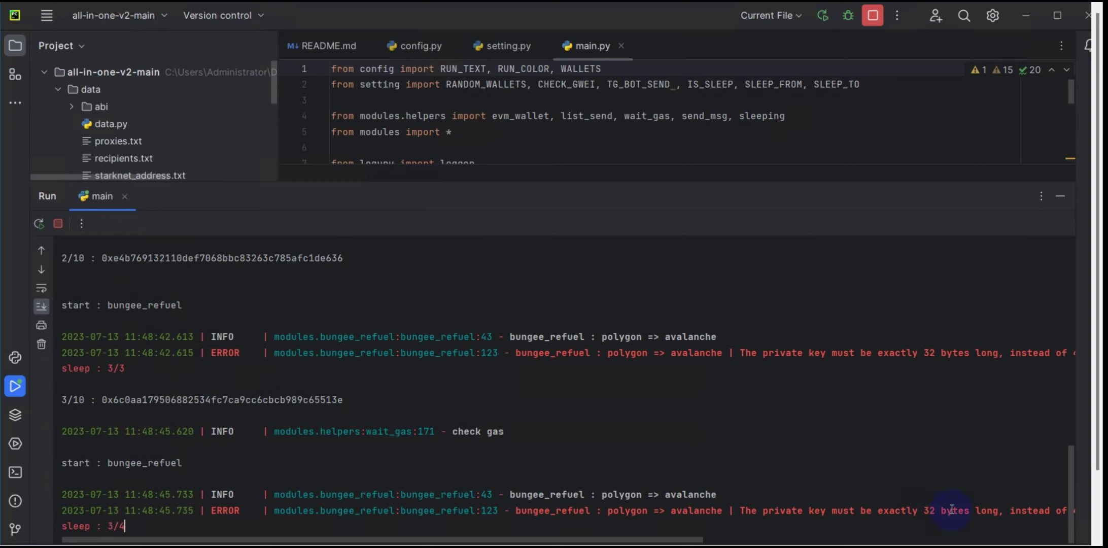
{"action": "left_click", "coordinate": [872, 17]}
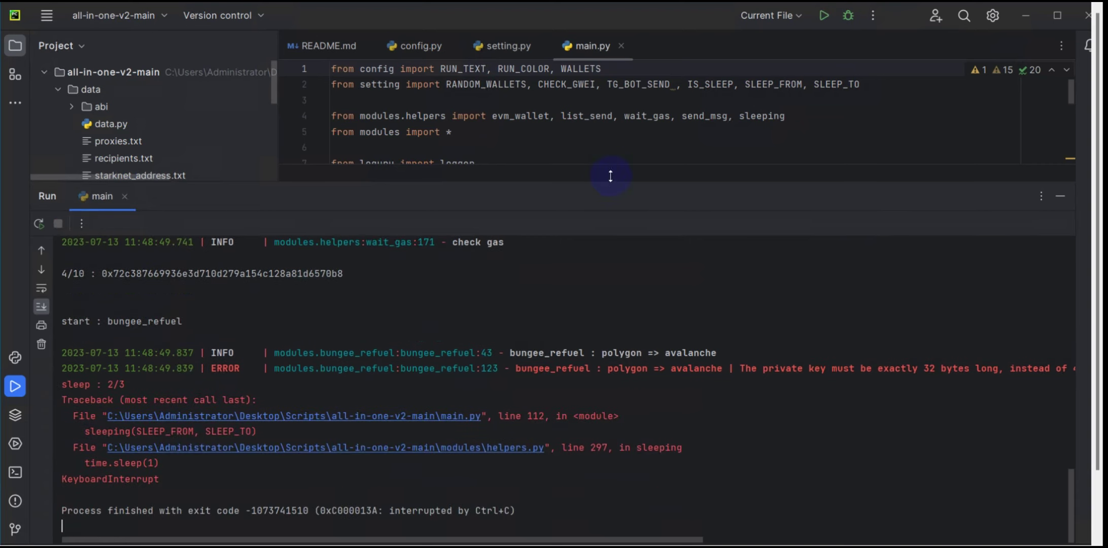
{"action": "left_click_drag", "start_coordinate": [610, 180], "coordinate": [563, 381]}
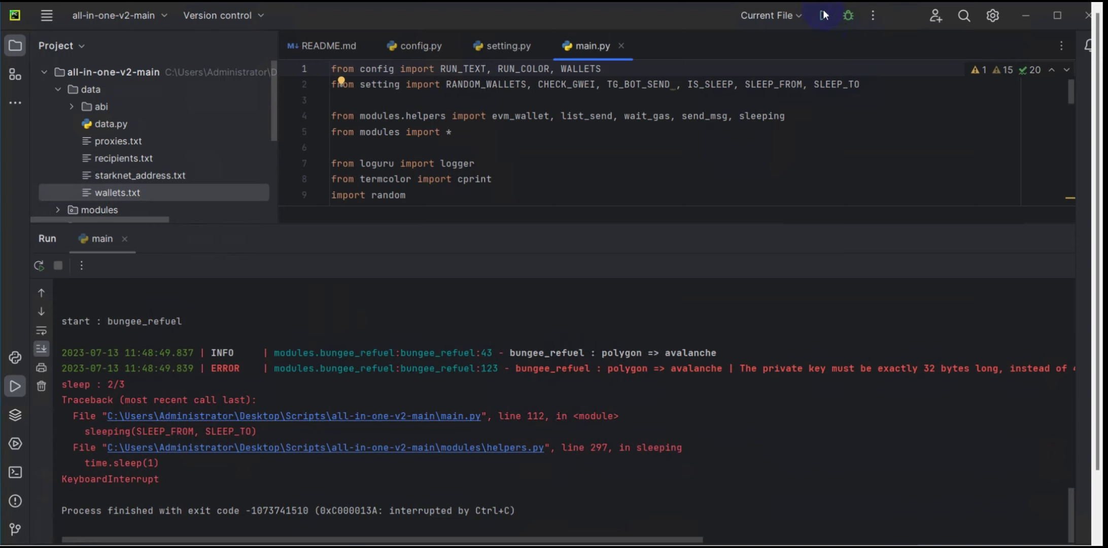
Run main.py again, choose module 11, bungee_refuel, and enlarge the output area.
{"action": "left_click", "coordinate": [824, 11]}
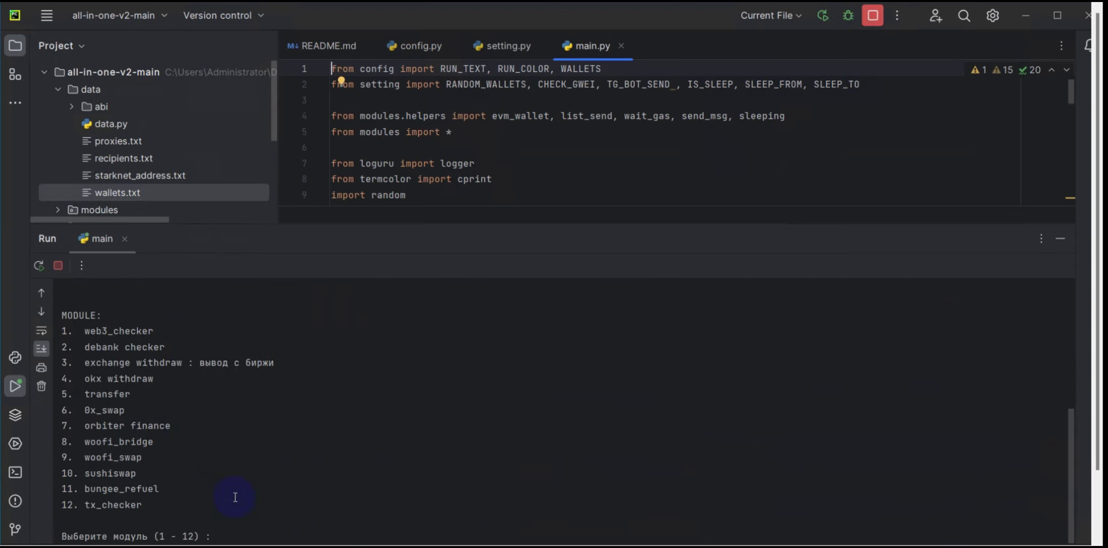
{"action": "left_click", "coordinate": [242, 527]}
{"action": "type", "text": "11"}
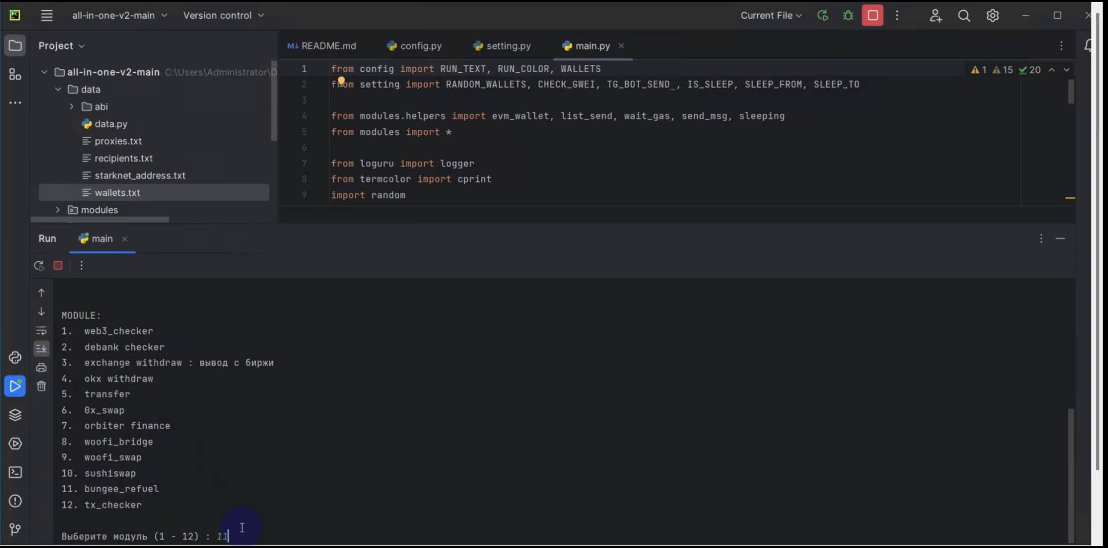
{"action": "key", "text": "Return"}
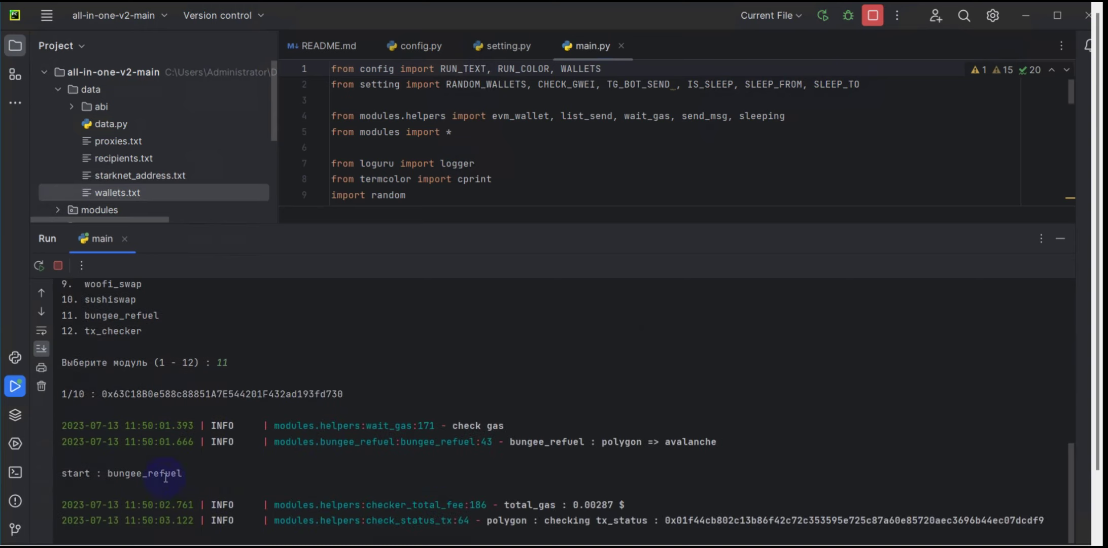
{"action": "left_click_drag", "start_coordinate": [630, 224], "coordinate": [634, 183]}
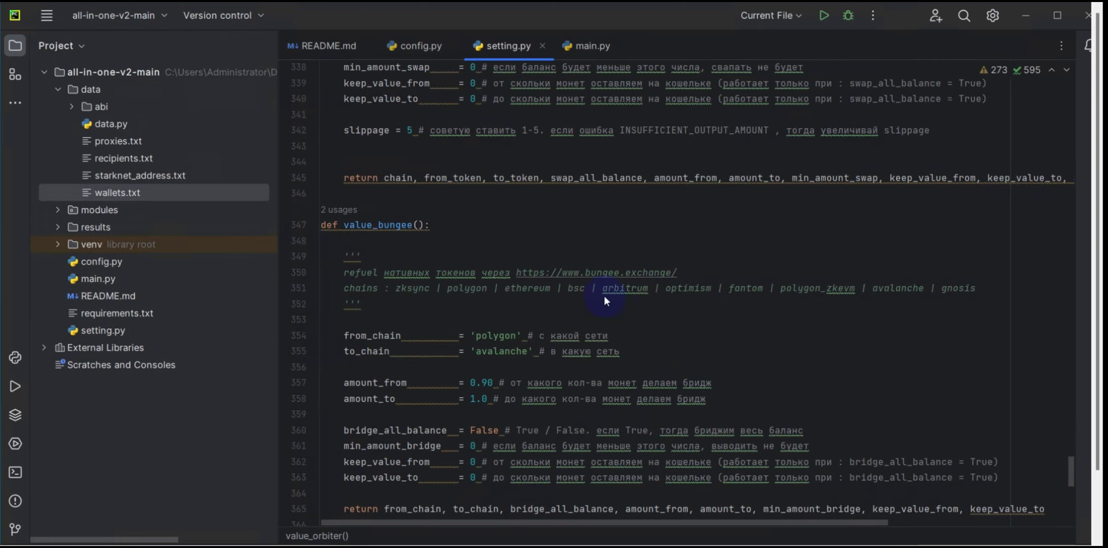
Examine the chain, from_token and to_token settings of value_sushiswap in setting.py.
{"action": "left_click", "coordinate": [545, 259]}
{"action": "scroll", "coordinate": [546, 262], "scroll_direction": "up", "scroll_amount": 3}
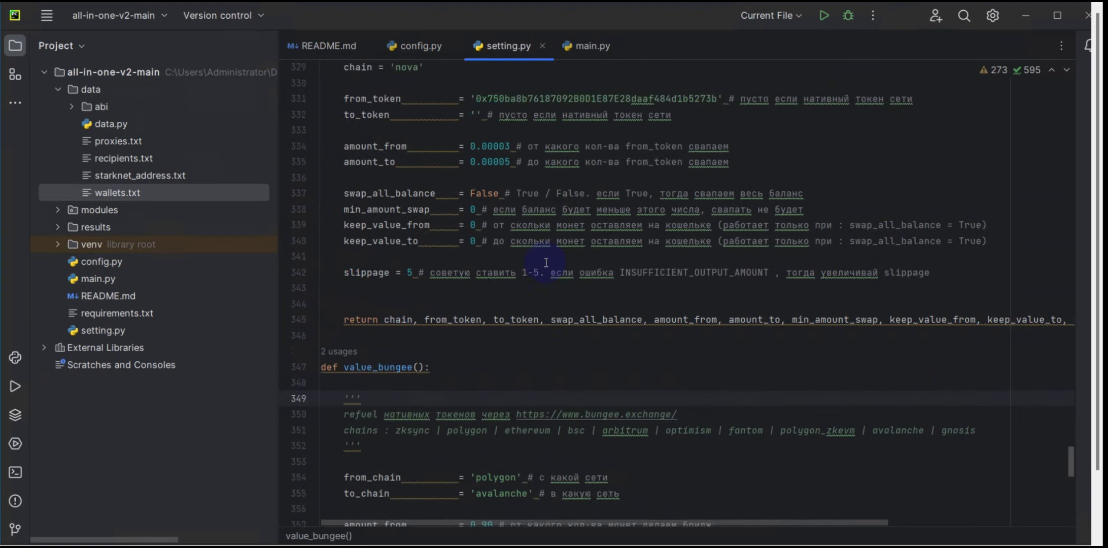
{"action": "scroll", "coordinate": [545, 262], "scroll_direction": "up", "scroll_amount": 2}
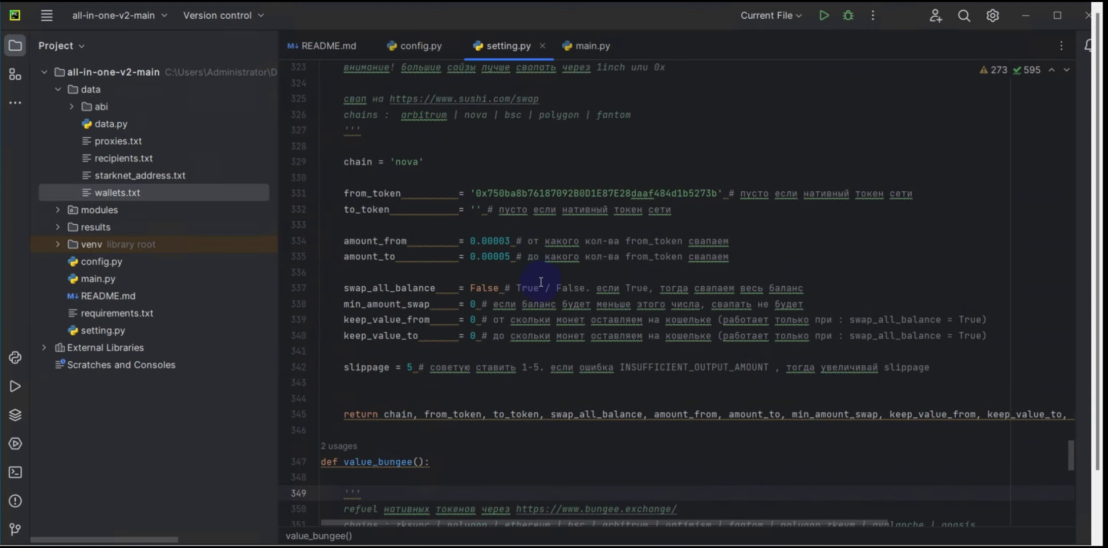
{"action": "scroll", "coordinate": [541, 282], "scroll_direction": "down", "scroll_amount": 3}
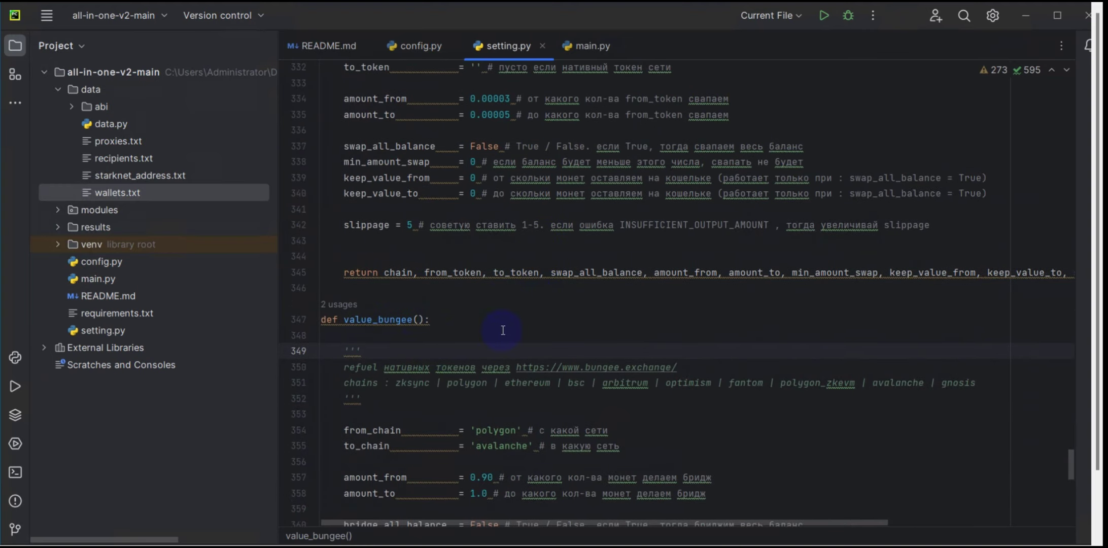
{"action": "scroll", "coordinate": [502, 329], "scroll_direction": "up", "scroll_amount": 5}
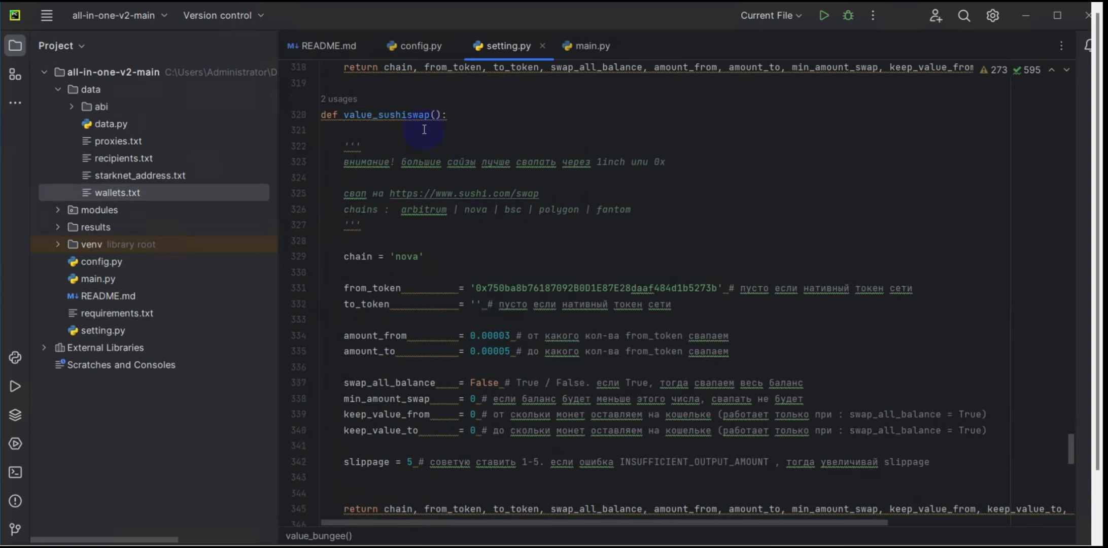
{"action": "left_click", "coordinate": [402, 256]}
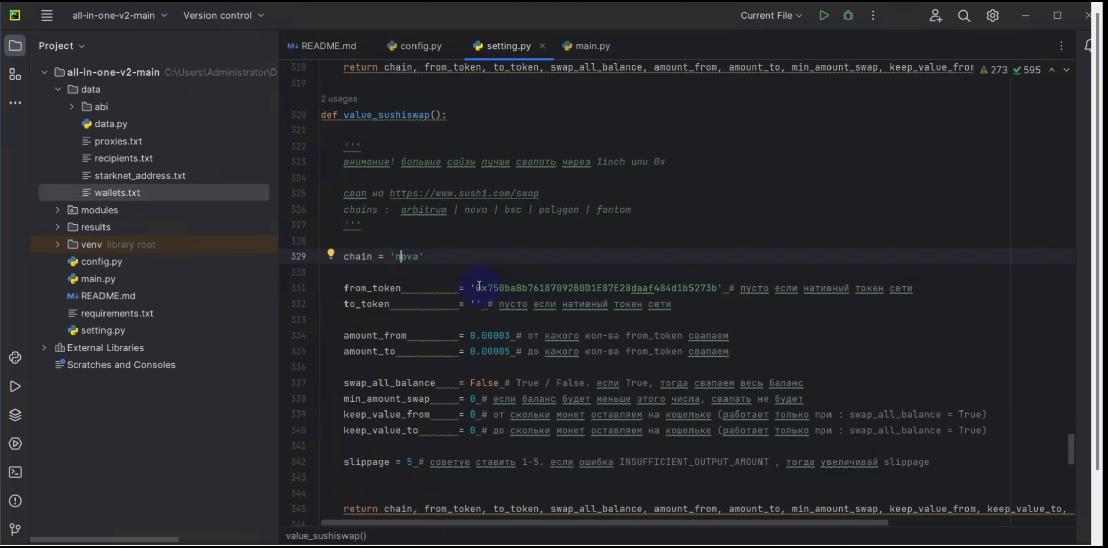
{"action": "left_click_drag", "start_coordinate": [479, 288], "coordinate": [717, 287]}
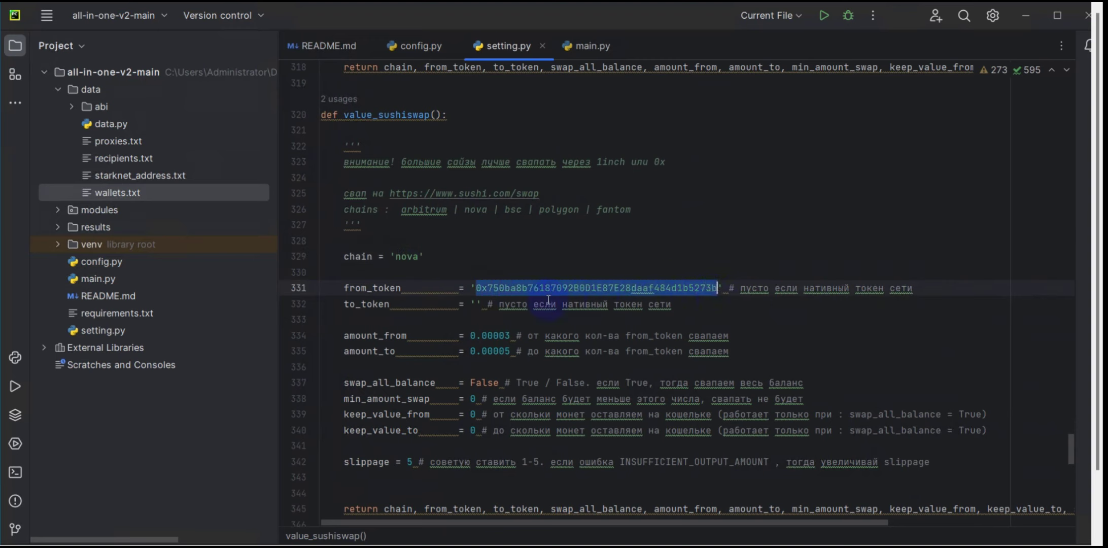
{"action": "left_click", "coordinate": [475, 303]}
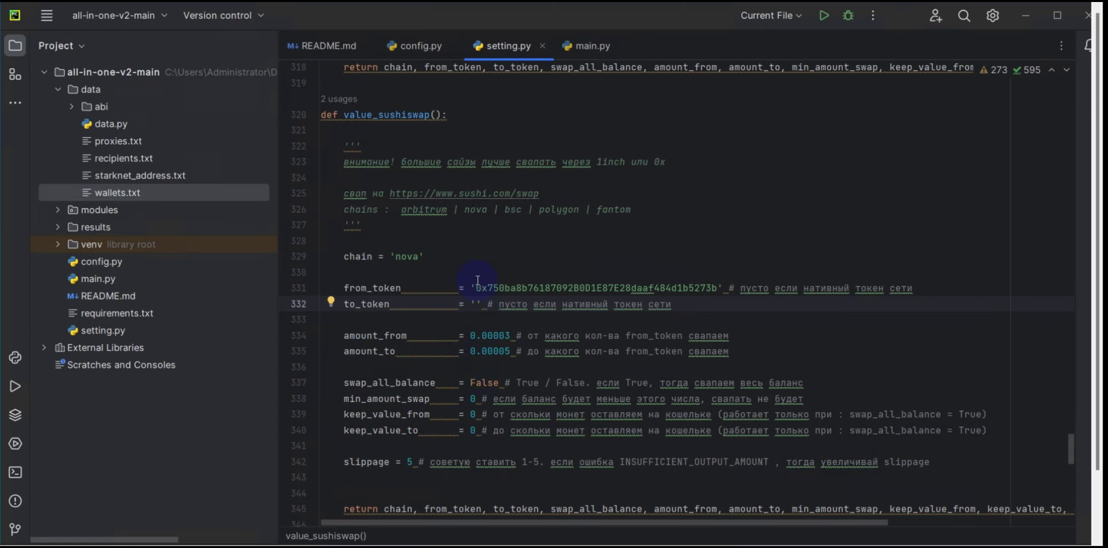
In value_tx_check of setting.py, comment out the harmony chain and set the zksync threshold to 1.
{"action": "scroll", "coordinate": [478, 281], "scroll_direction": "up", "scroll_amount": 9}
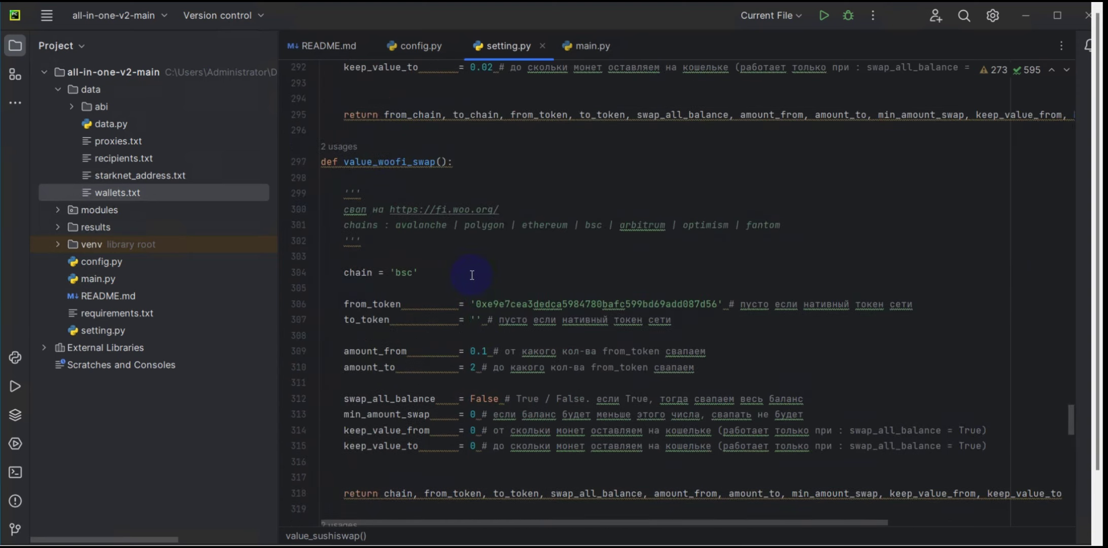
{"action": "scroll", "coordinate": [493, 334], "scroll_direction": "up", "scroll_amount": 9}
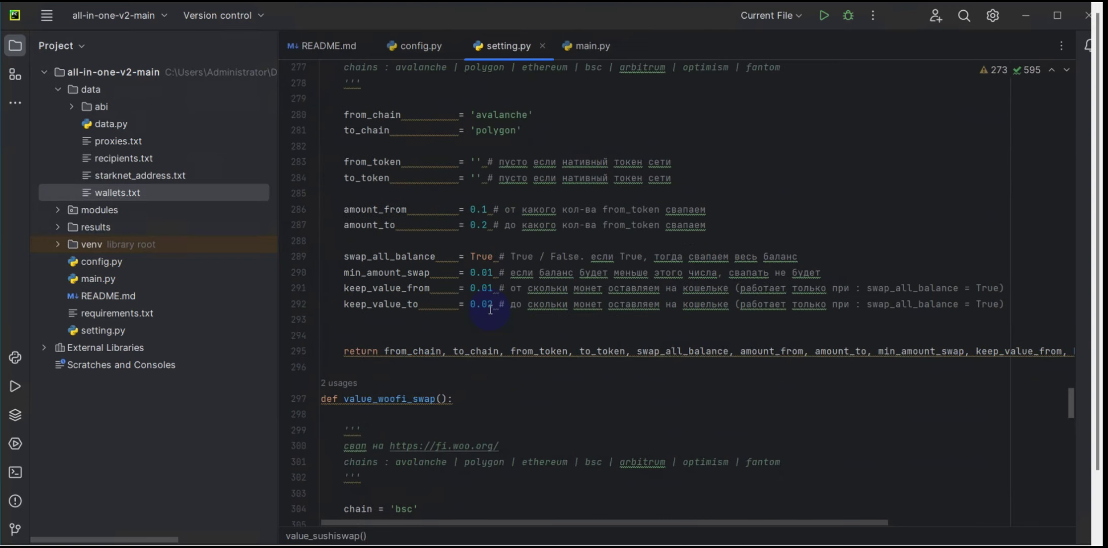
{"action": "scroll", "coordinate": [478, 271], "scroll_direction": "up", "scroll_amount": 8}
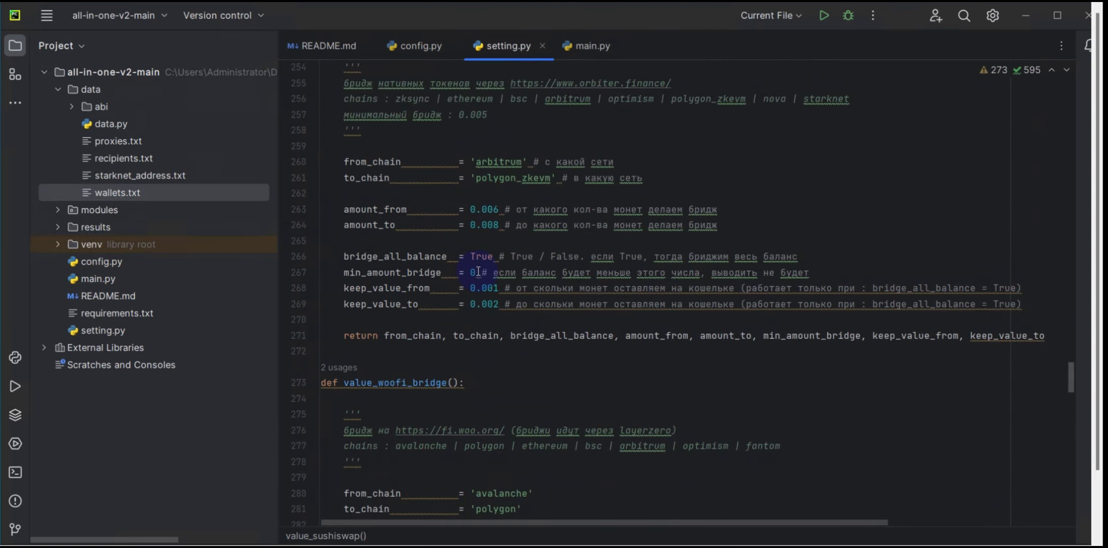
{"action": "scroll", "coordinate": [478, 272], "scroll_direction": "down", "scroll_amount": 2}
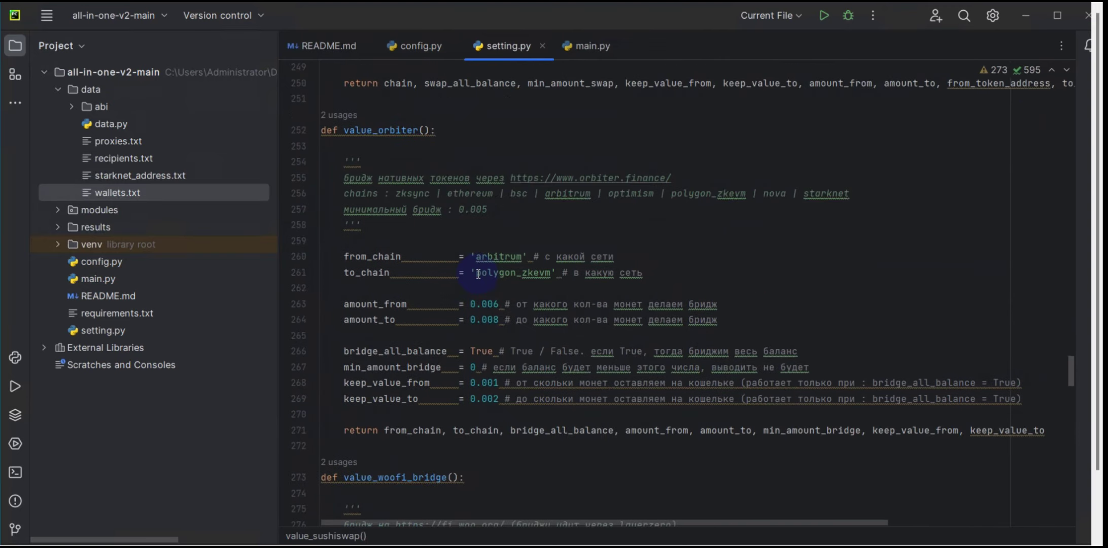
{"action": "scroll", "coordinate": [976, 486], "scroll_direction": "down", "scroll_amount": 20}
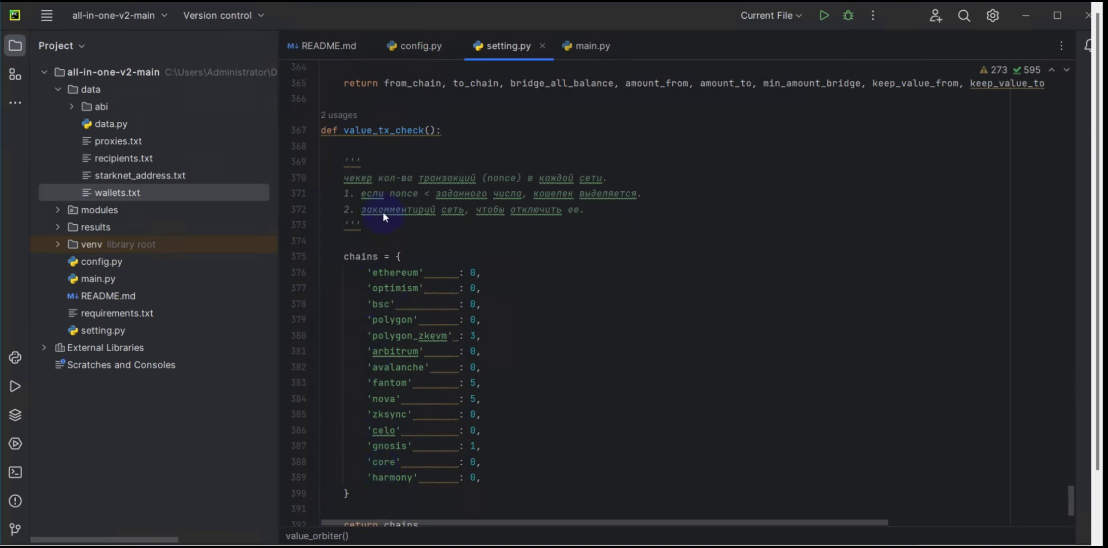
{"action": "left_click", "coordinate": [370, 476]}
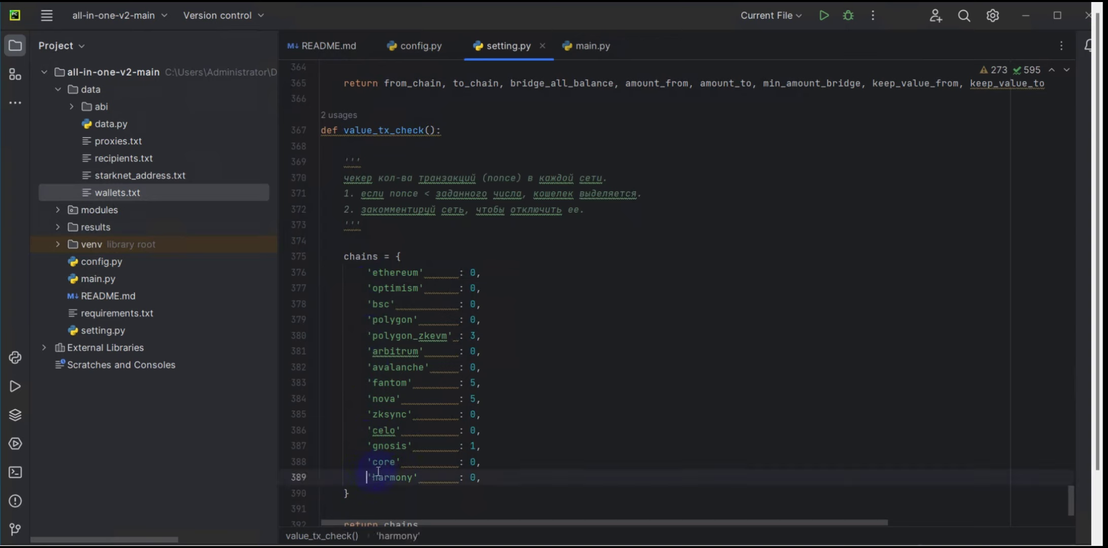
{"action": "type", "text": "#"}
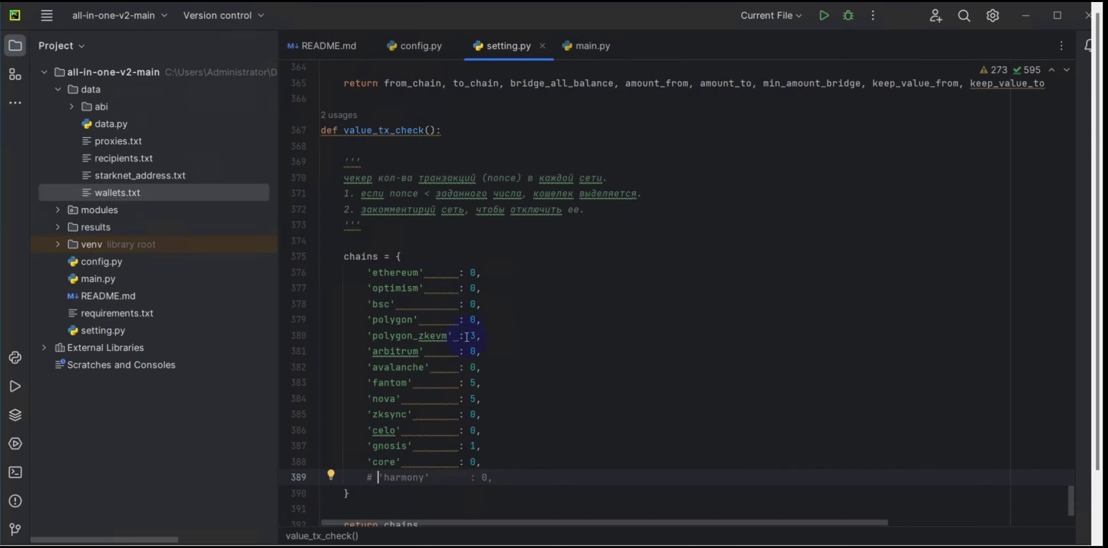
{"action": "left_click", "coordinate": [477, 414]}
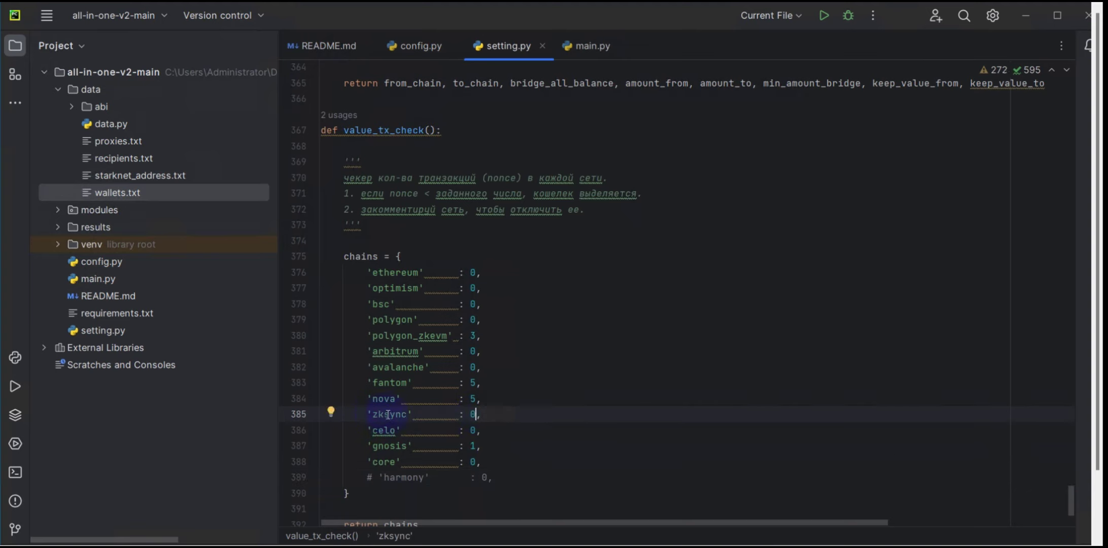
{"action": "double_click", "coordinate": [473, 414]}
{"action": "type", "text": "1"}
Review the address list in wallets.txt, the module code in main.py and the value_tx_check chains in setting.py.
{"action": "left_click", "coordinate": [109, 193]}
{"action": "double_click", "coordinate": [109, 194]}
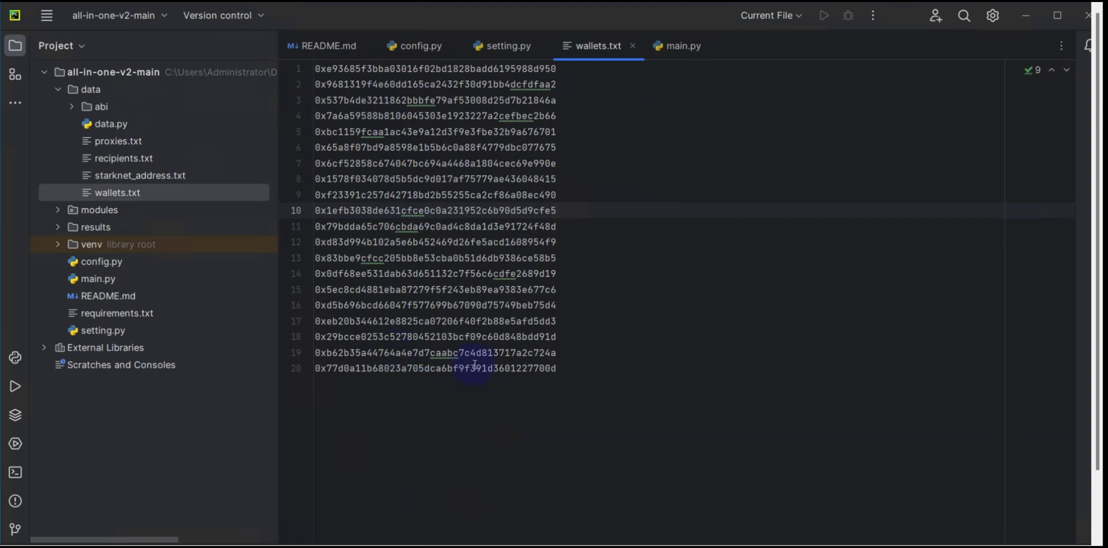
{"action": "left_click", "coordinate": [676, 48]}
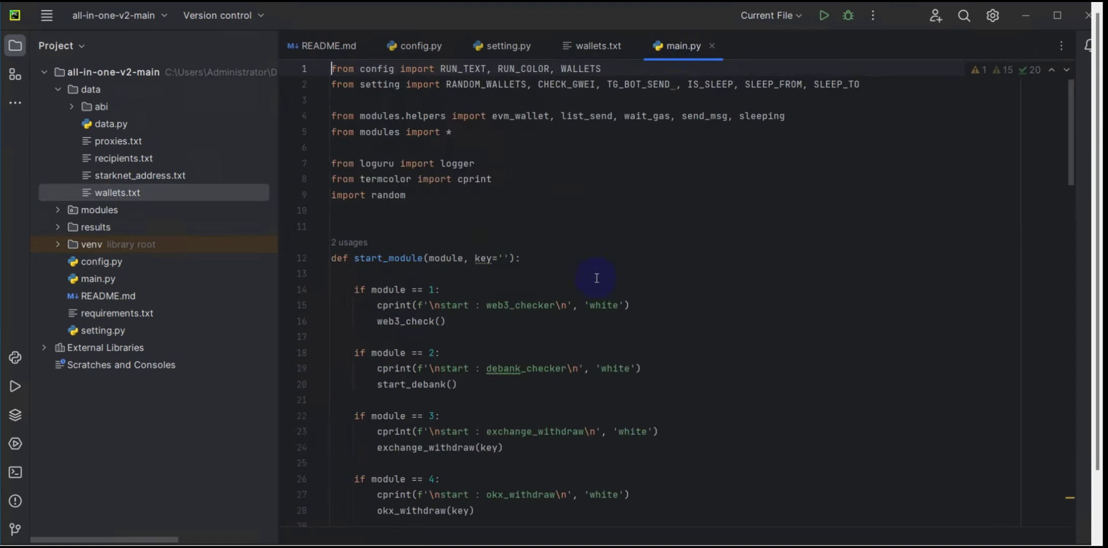
{"action": "scroll", "coordinate": [563, 335], "scroll_direction": "down", "scroll_amount": 4}
{"action": "scroll", "coordinate": [560, 348], "scroll_direction": "down", "scroll_amount": 4}
{"action": "scroll", "coordinate": [563, 304], "scroll_direction": "up", "scroll_amount": 8}
{"action": "left_click", "coordinate": [509, 46]}
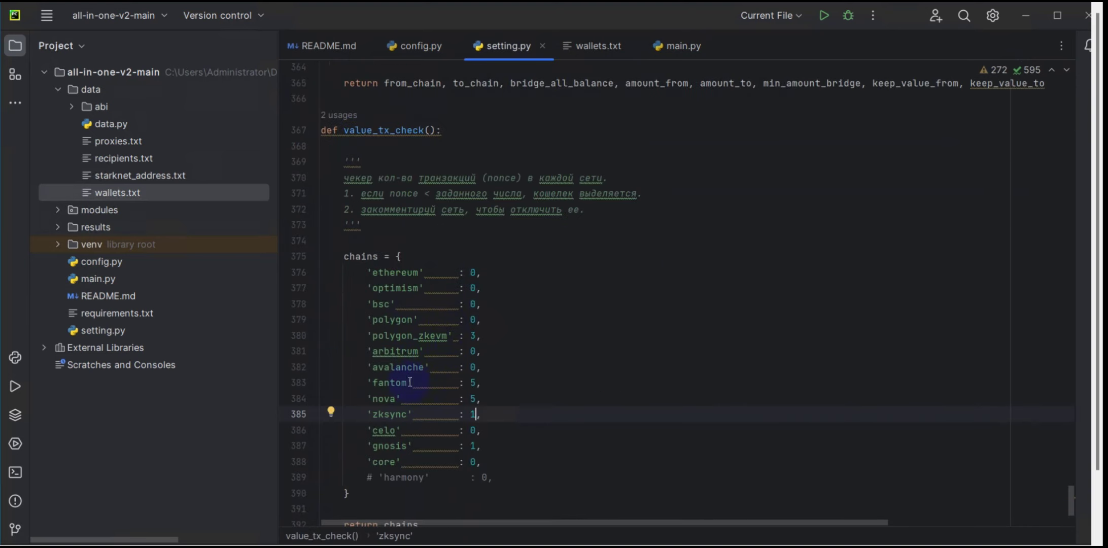
Run main.py with module 12, tx_checker, in an enlarged output area.
{"action": "left_click", "coordinate": [673, 48]}
{"action": "left_click", "coordinate": [22, 472]}
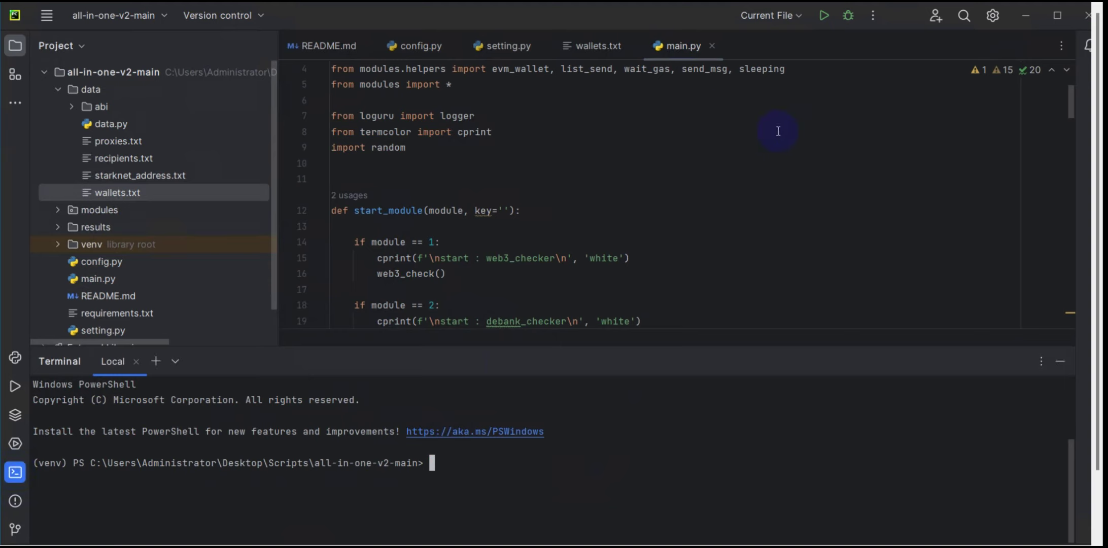
{"action": "left_click", "coordinate": [822, 15]}
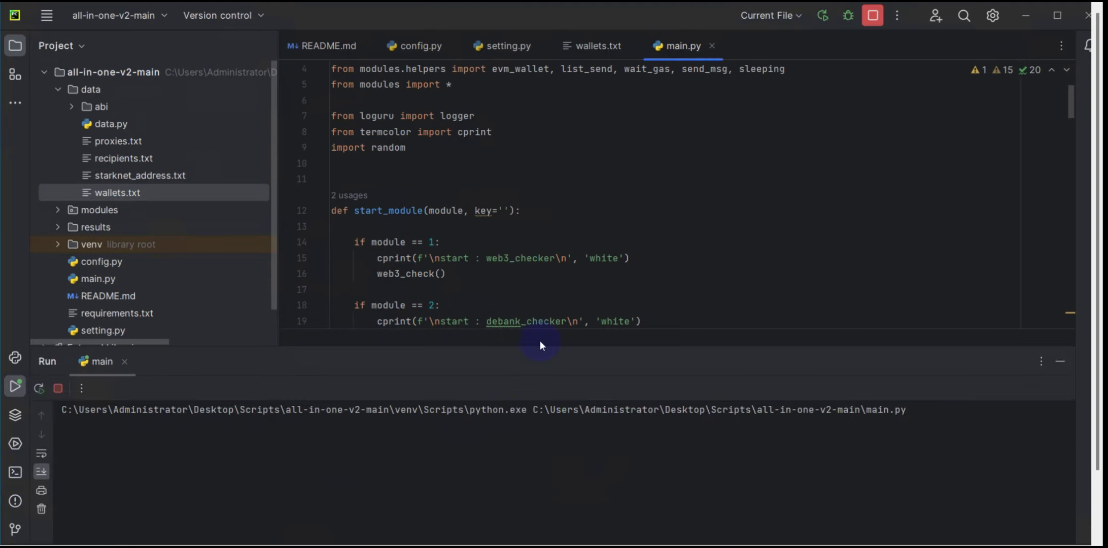
{"action": "left_click_drag", "start_coordinate": [538, 343], "coordinate": [566, 141]}
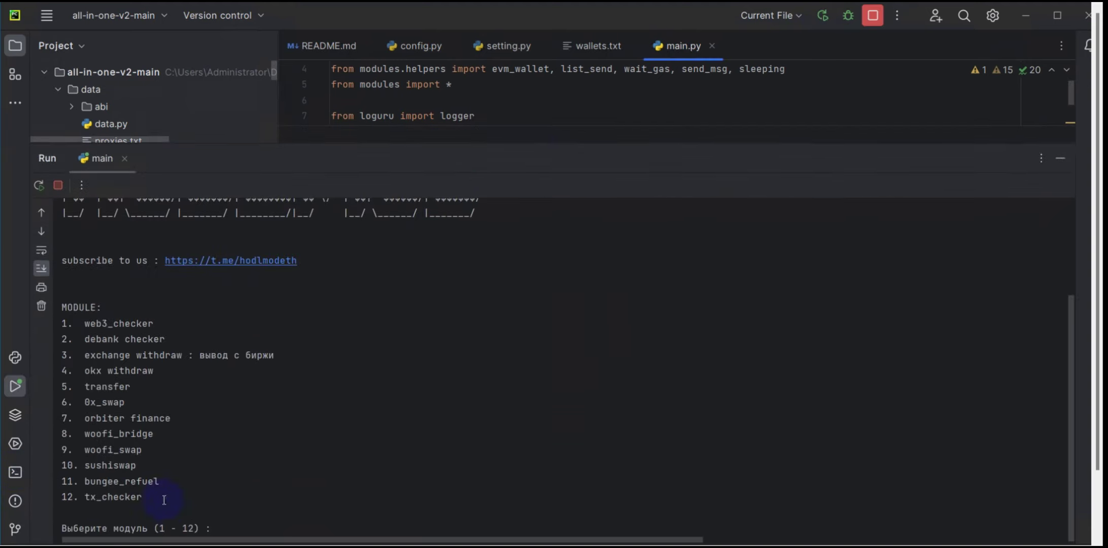
{"action": "left_click", "coordinate": [235, 527]}
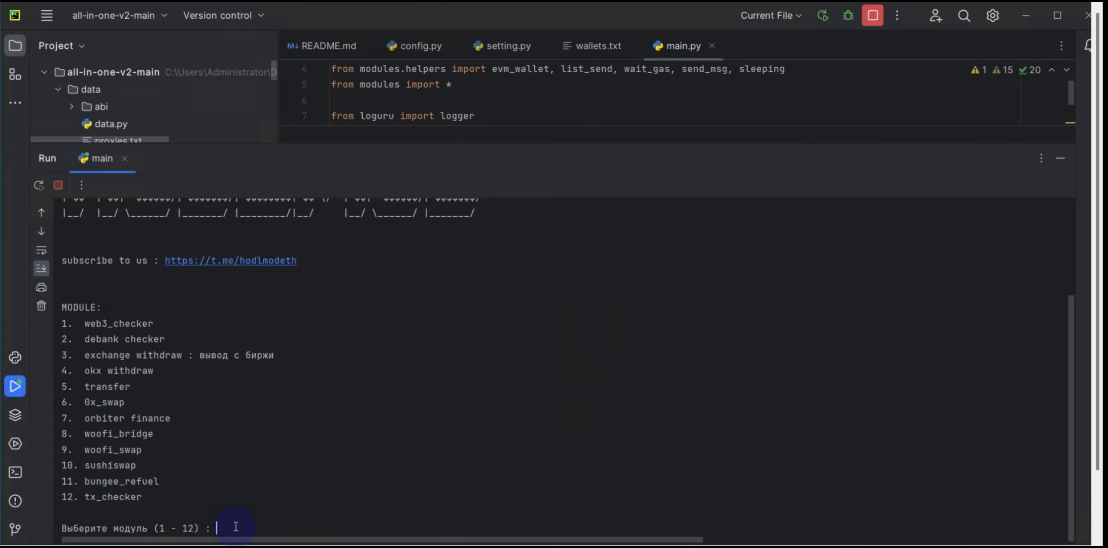
{"action": "type", "text": "12"}
{"action": "key", "text": "Return"}
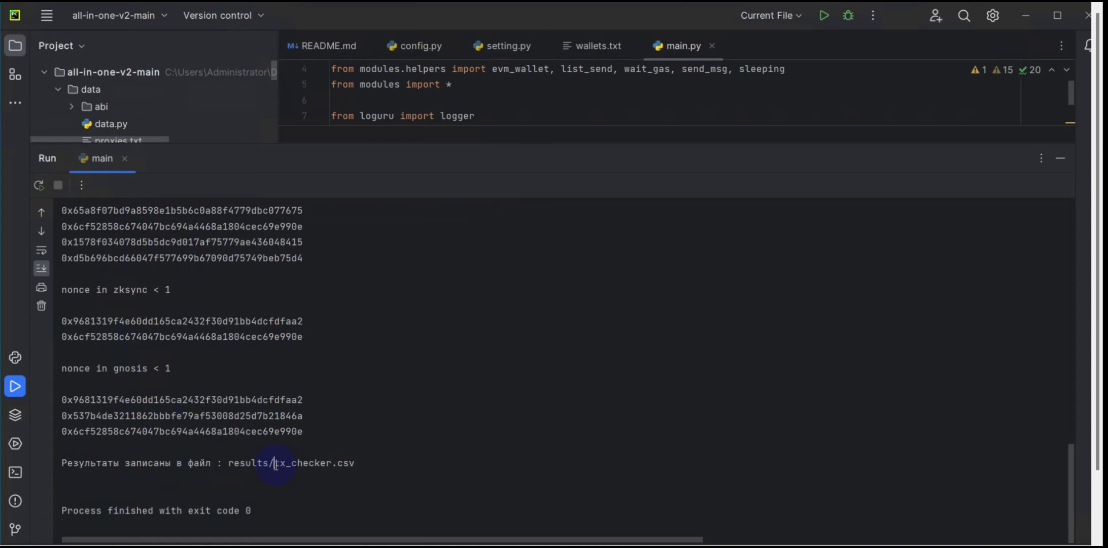
Switch to File Explorer and open the tx_checker file from the all-in-one-v2-main results folder in Excel.
{"action": "left_click_drag", "start_coordinate": [274, 462], "coordinate": [330, 465]}
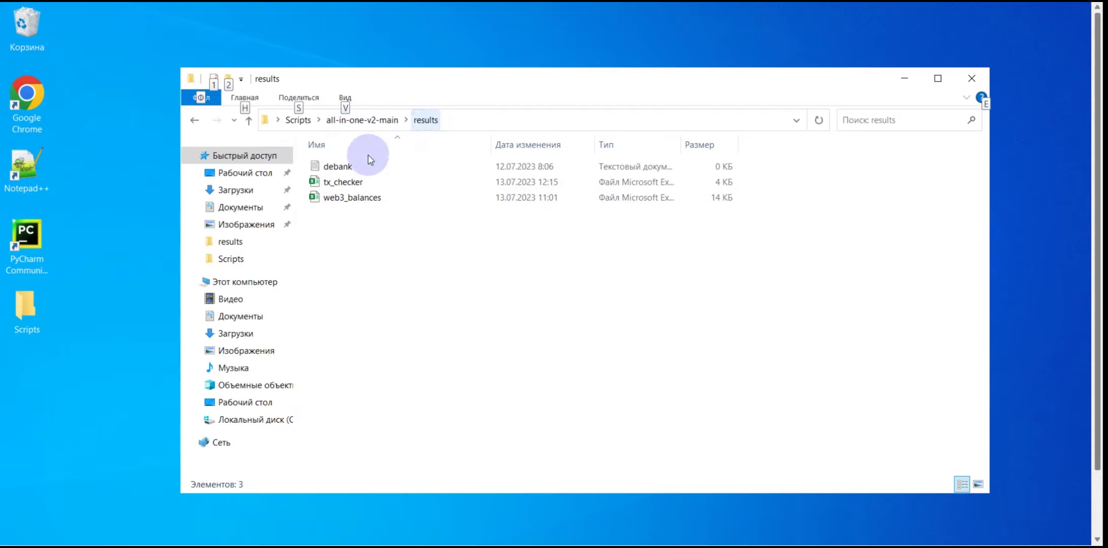
{"action": "left_click", "coordinate": [330, 183]}
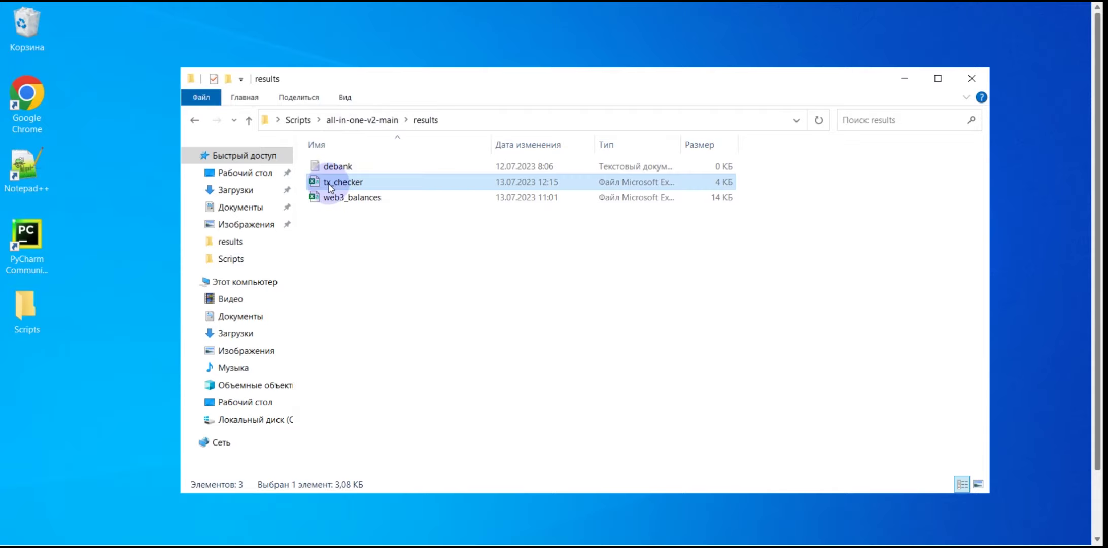
{"action": "double_click", "coordinate": [329, 183]}
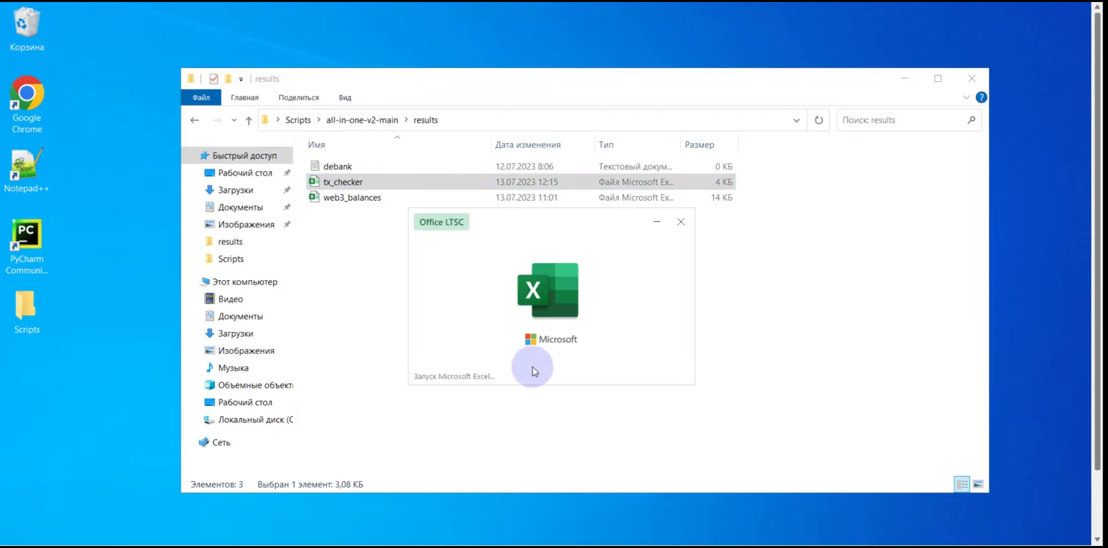
Split the delimited text in column A into separate columns at the commas, and widen the wallet column to fit the addresses.
{"action": "left_click", "coordinate": [42, 154]}
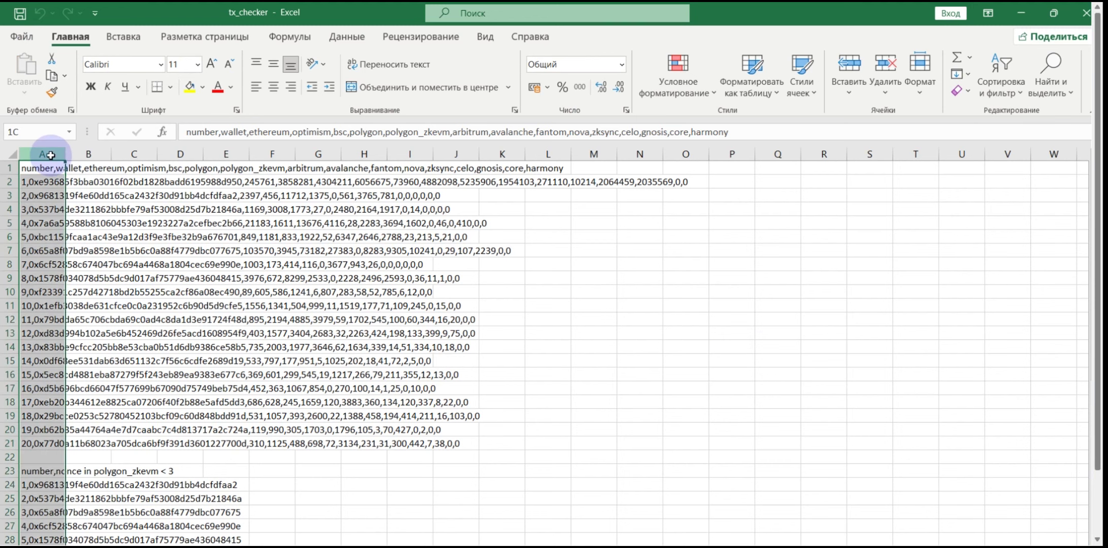
{"action": "left_click", "coordinate": [346, 37]}
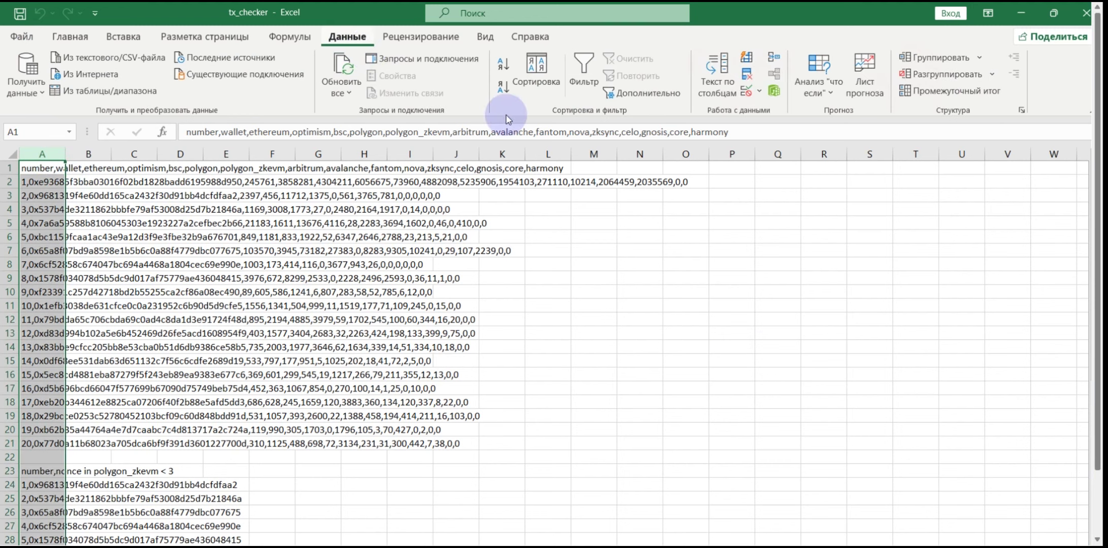
{"action": "left_click", "coordinate": [717, 72]}
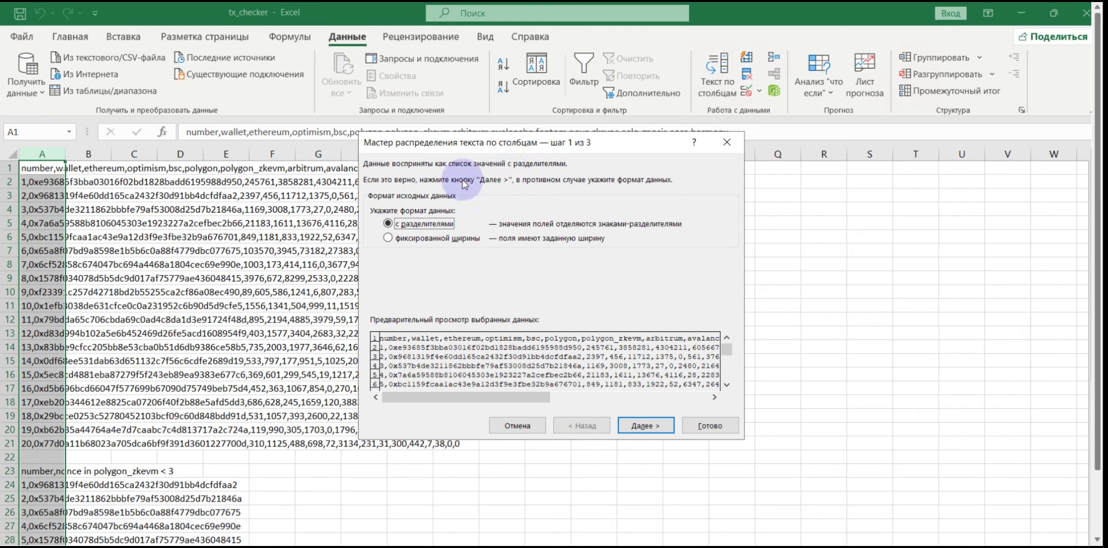
{"action": "left_click", "coordinate": [625, 430]}
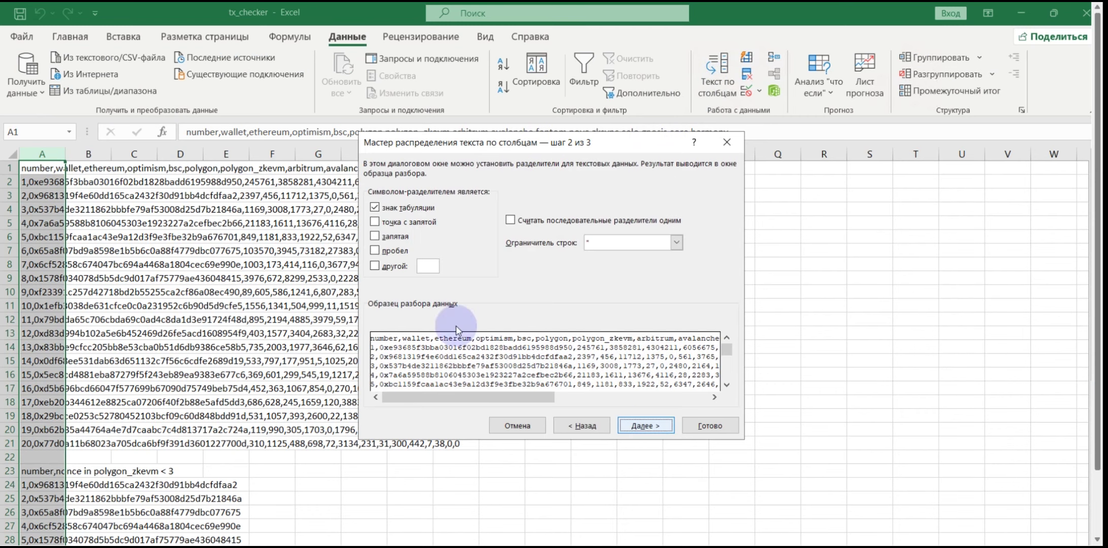
{"action": "left_click", "coordinate": [376, 236]}
{"action": "left_click", "coordinate": [415, 213]}
{"action": "left_click", "coordinate": [645, 425]}
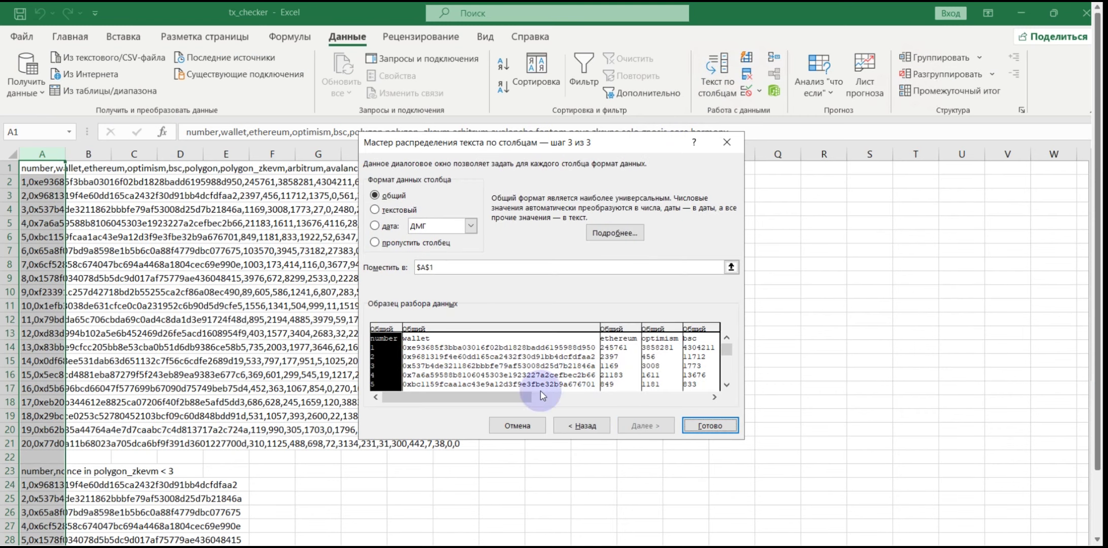
{"action": "left_click", "coordinate": [709, 425]}
{"action": "left_click_drag", "start_coordinate": [65, 154], "coordinate": [140, 155]}
{"action": "left_click_drag", "start_coordinate": [88, 159], "coordinate": [288, 158]}
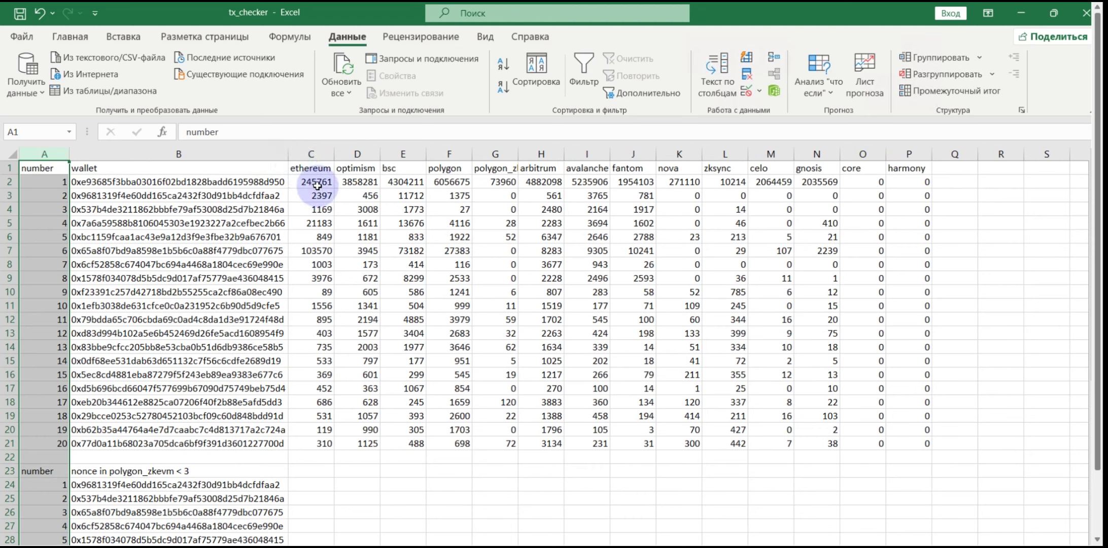
Examine the wallets' transaction counts per chain, including the ethereum, polygon_zkevm, zksync, core and harmony columns.
{"action": "left_click", "coordinate": [315, 181]}
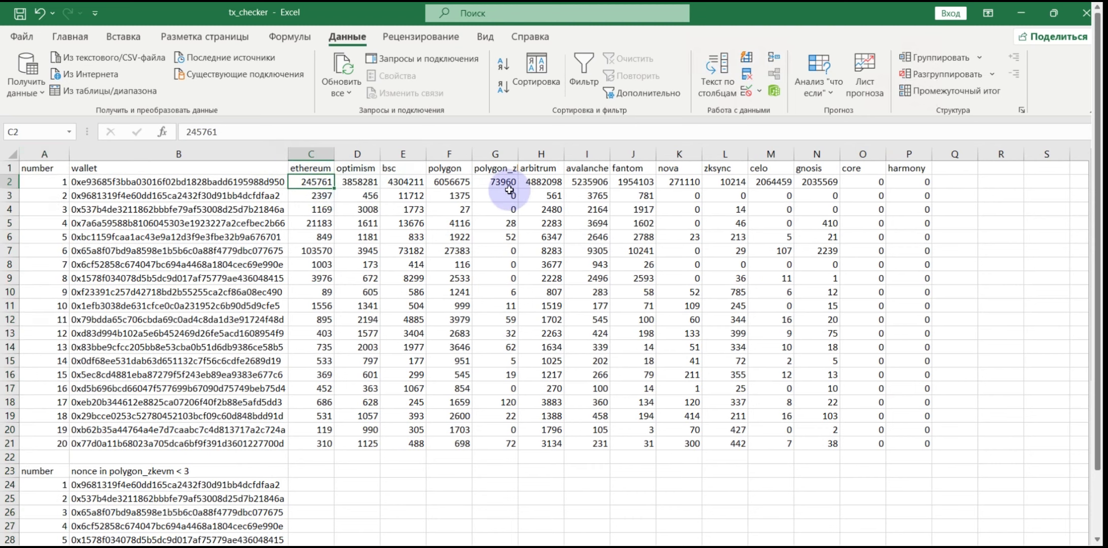
{"action": "left_click", "coordinate": [728, 183]}
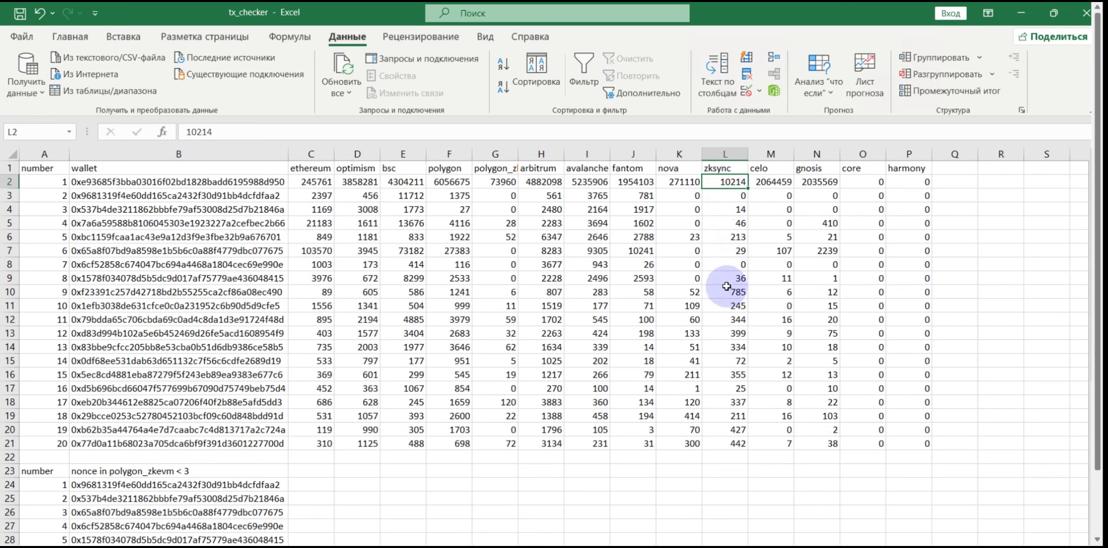
{"action": "left_click", "coordinate": [832, 266]}
{"action": "left_click", "coordinate": [865, 237]}
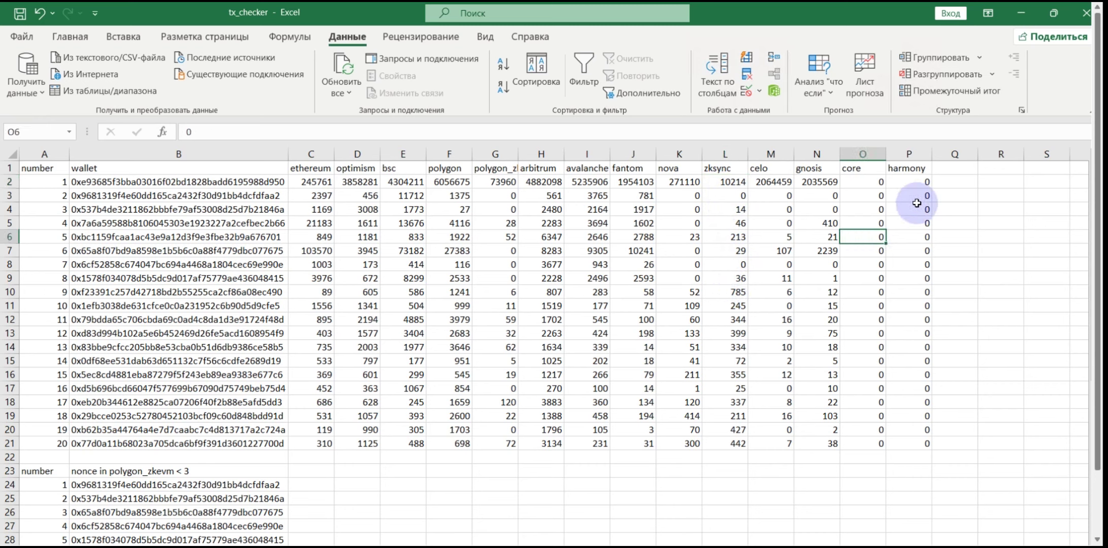
{"action": "left_click_drag", "start_coordinate": [882, 155], "coordinate": [925, 156]}
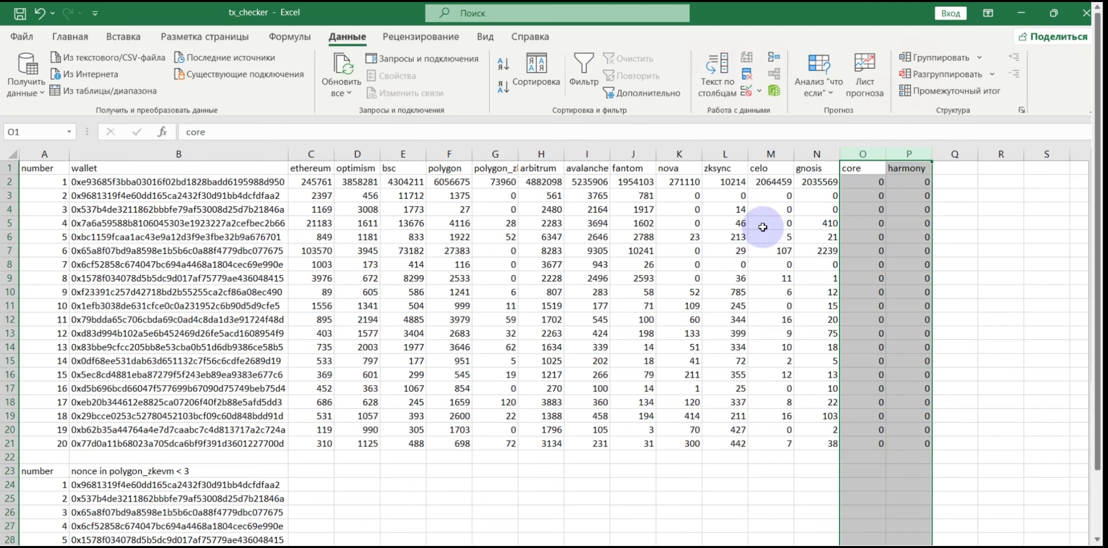
{"action": "left_click", "coordinate": [503, 181]}
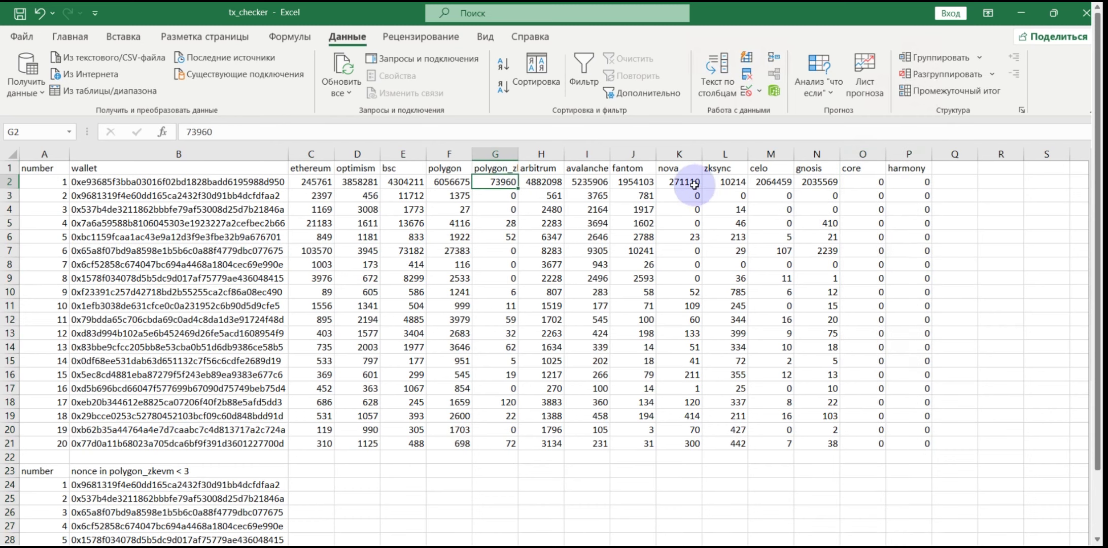
{"action": "left_click", "coordinate": [721, 181]}
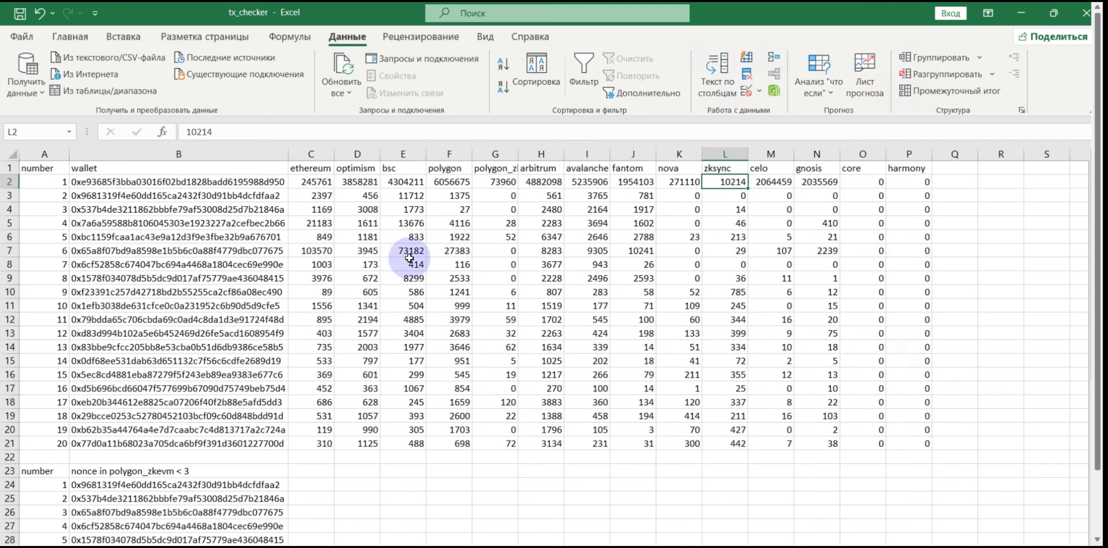
Examine the wallet lists below the table that fall under the nonce thresholds for polygon_zkevm, fantom, nova, zksync and gnosis.
{"action": "scroll", "coordinate": [409, 258], "scroll_direction": "down", "scroll_amount": 3}
{"action": "scroll", "coordinate": [413, 276], "scroll_direction": "up", "scroll_amount": 3}
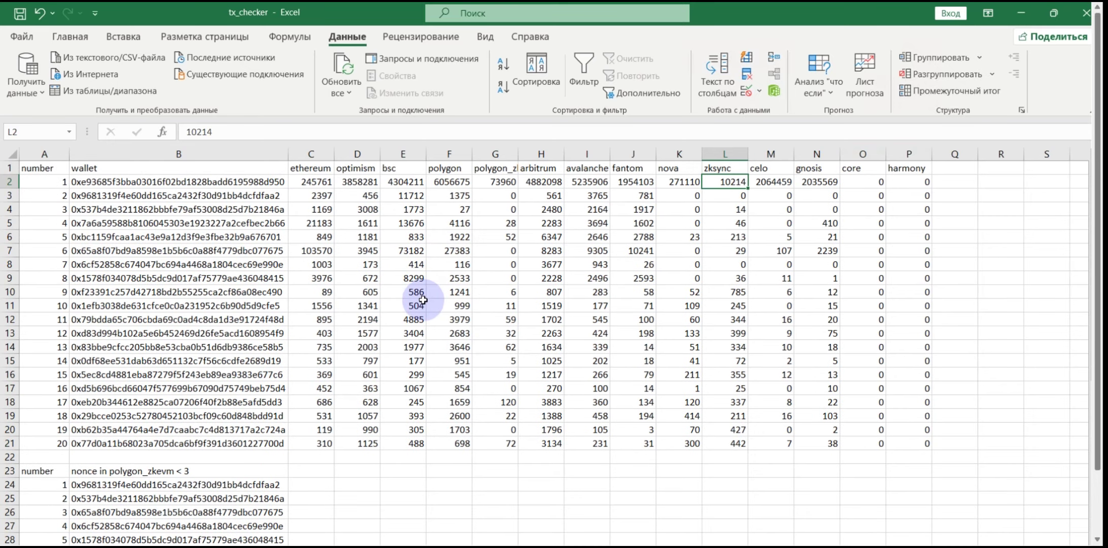
{"action": "scroll", "coordinate": [129, 392], "scroll_direction": "down", "scroll_amount": 4}
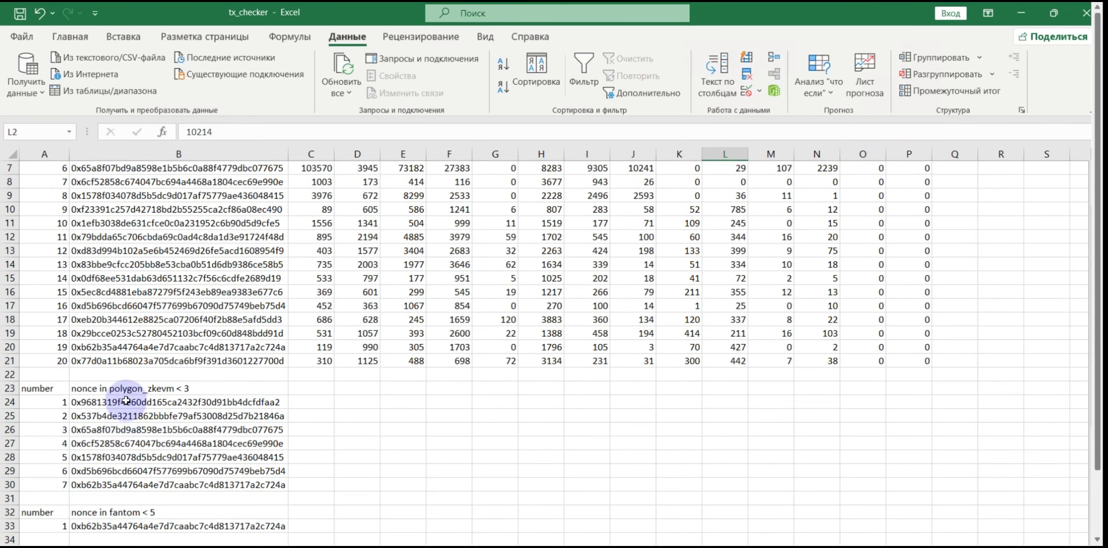
{"action": "scroll", "coordinate": [126, 396], "scroll_direction": "down", "scroll_amount": 5}
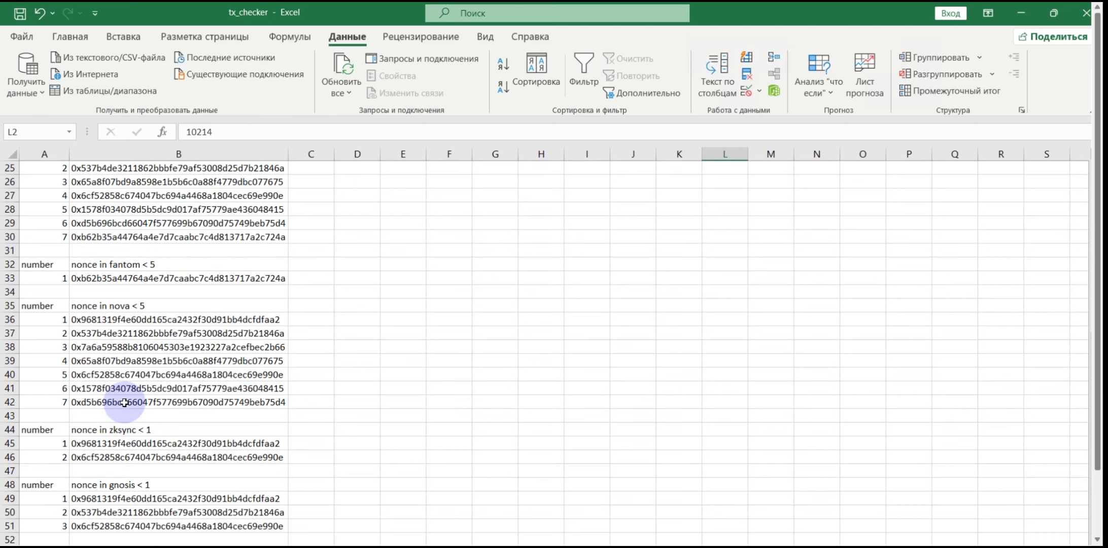
{"action": "left_click", "coordinate": [121, 389]}
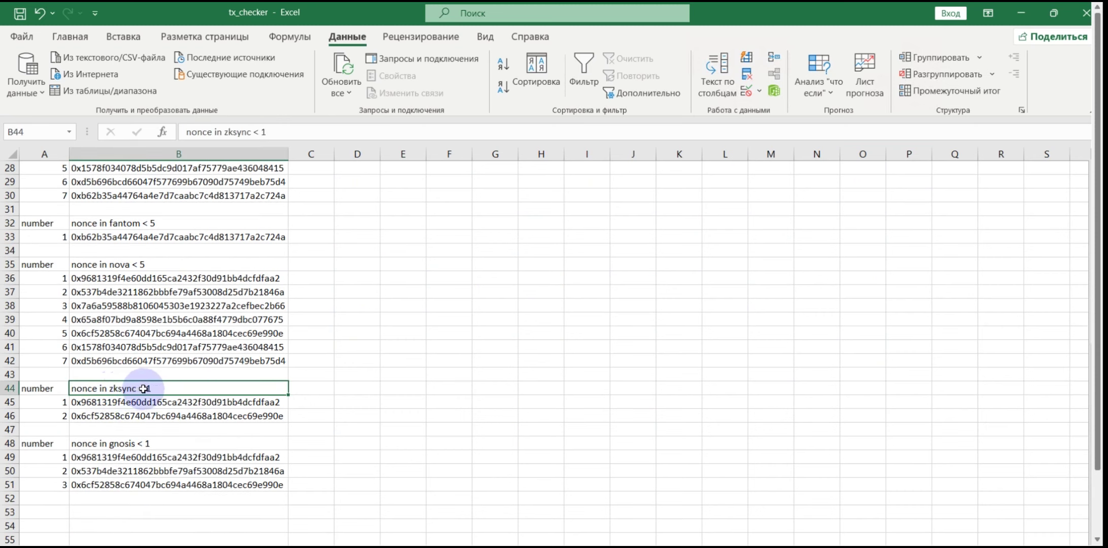
Examine the wallets listed under the zksync nonce threshold and the first wallet's transaction counts, including polygon, arbitrum and avalanche.
{"action": "left_click_drag", "start_coordinate": [127, 403], "coordinate": [119, 414]}
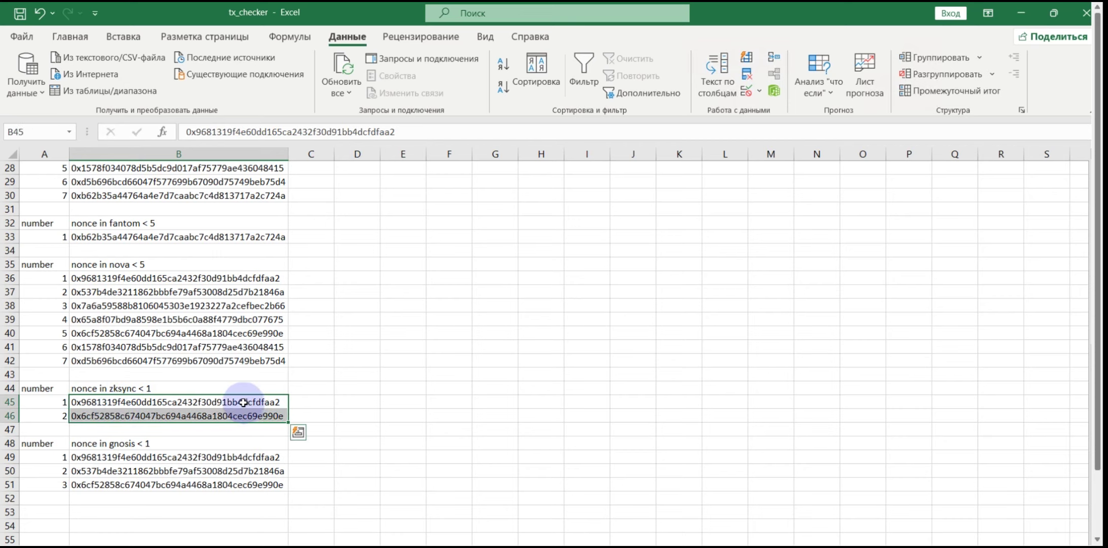
{"action": "scroll", "coordinate": [458, 362], "scroll_direction": "up", "scroll_amount": 8}
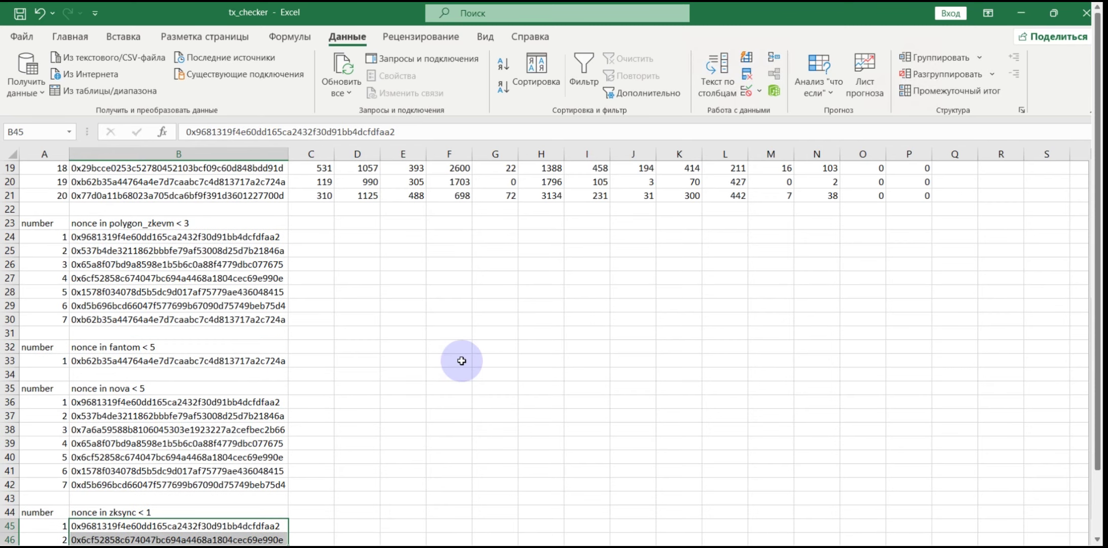
{"action": "scroll", "coordinate": [339, 359], "scroll_direction": "up", "scroll_amount": 1}
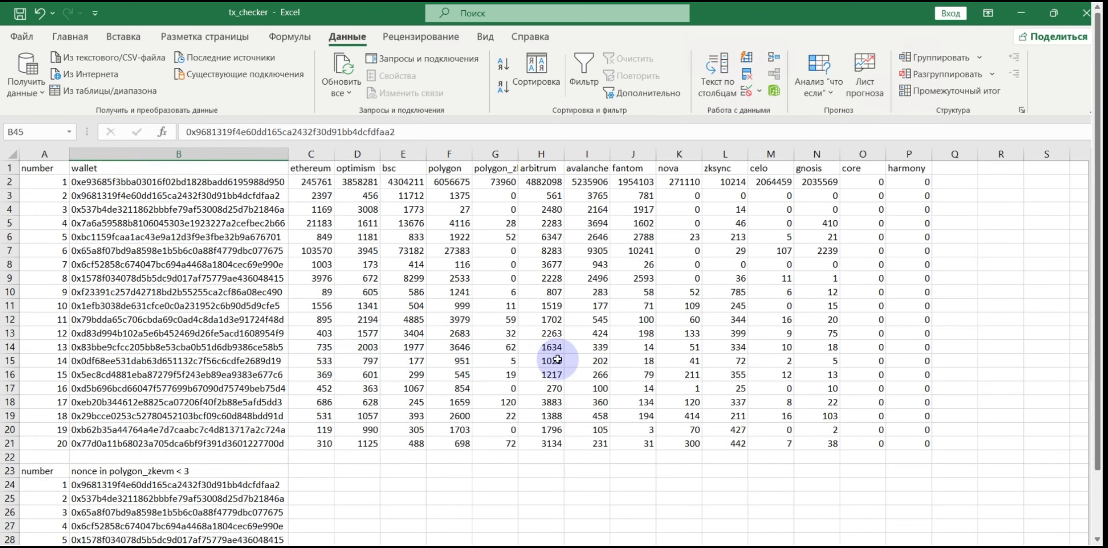
{"action": "left_click", "coordinate": [450, 184]}
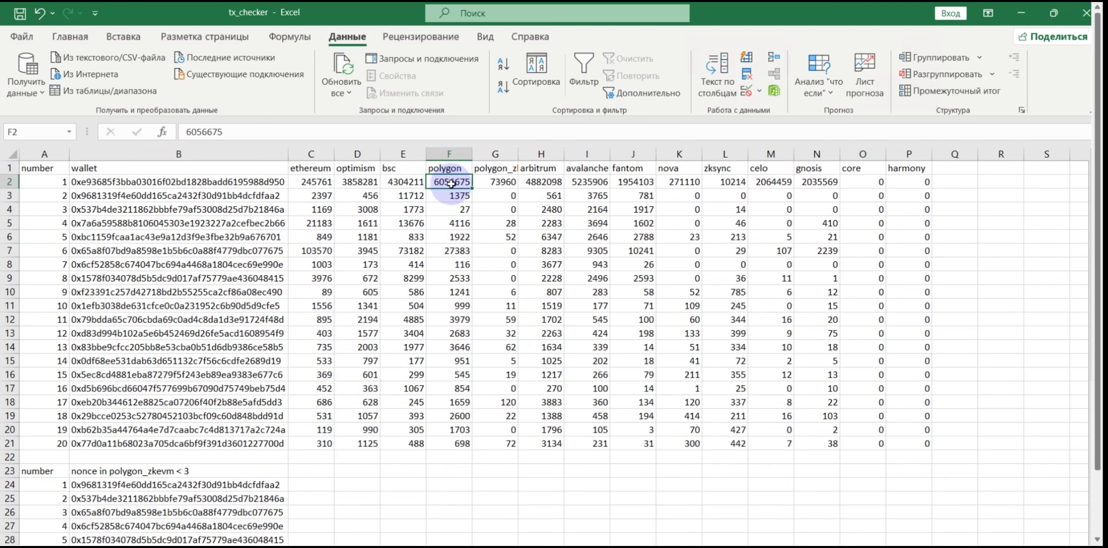
{"action": "left_click", "coordinate": [546, 182]}
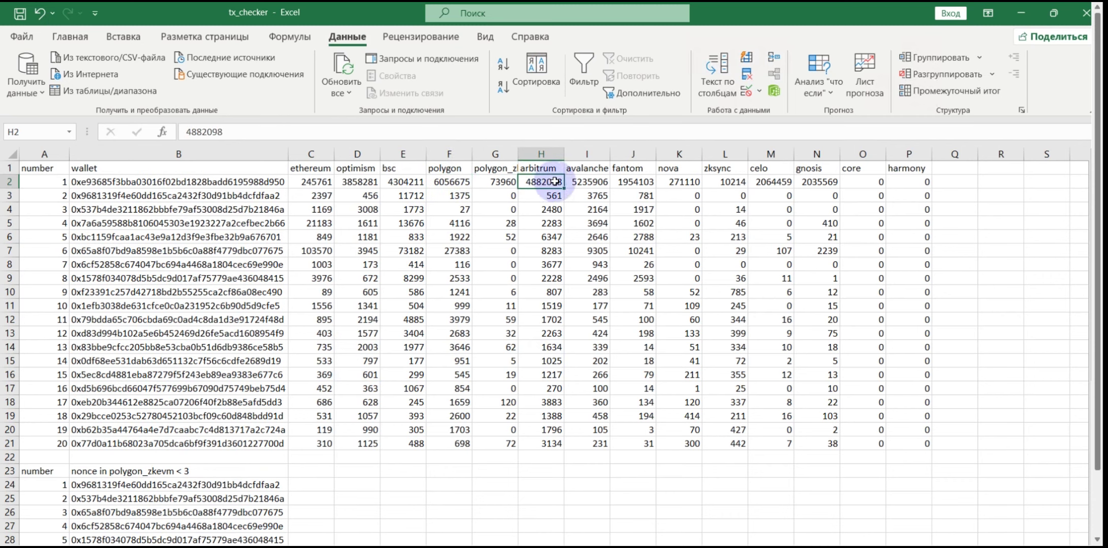
{"action": "left_click", "coordinate": [590, 181]}
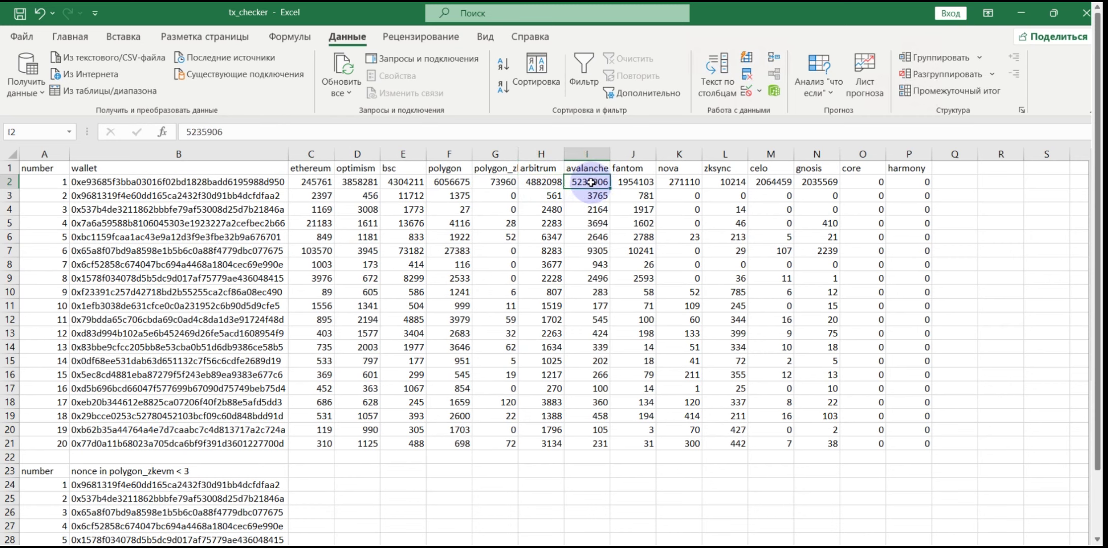
{"action": "left_click_drag", "start_coordinate": [358, 182], "coordinate": [634, 183]}
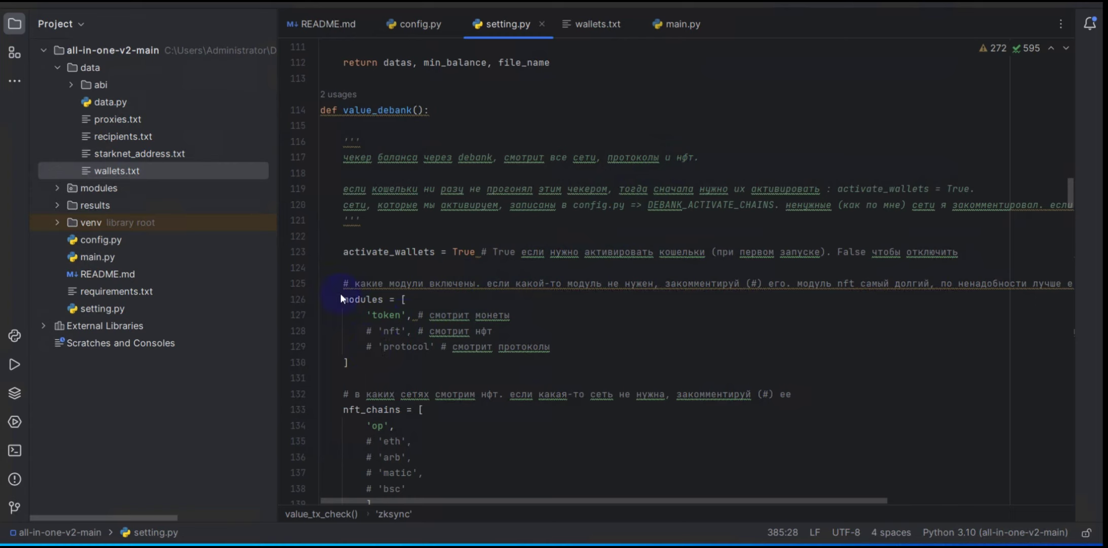
Enable the 'protocol' module in the value_debank modules list of setting.py by uncommenting its line.
{"action": "left_click", "coordinate": [371, 349]}
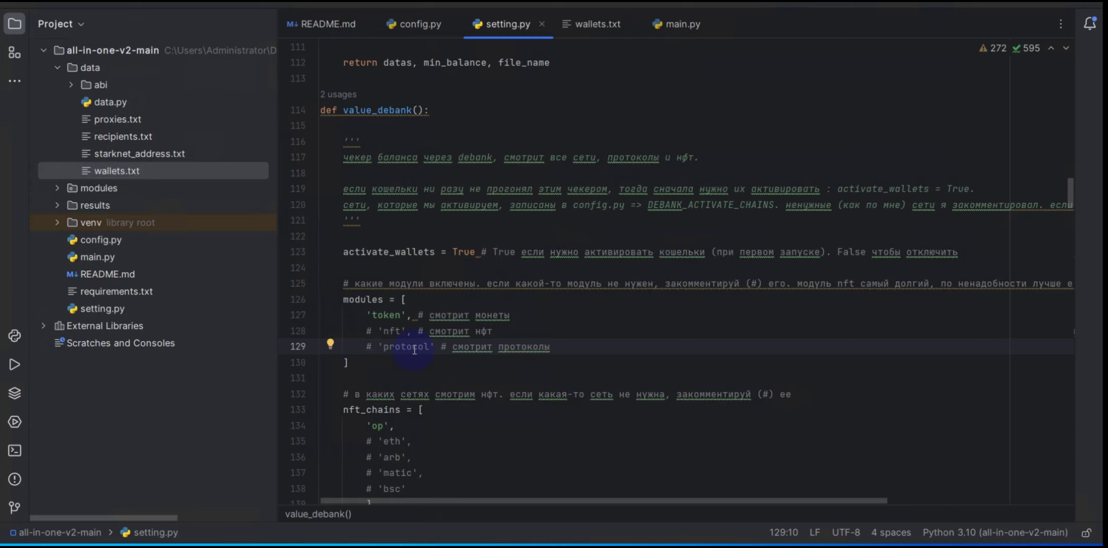
{"action": "key", "text": "BackSpace"}
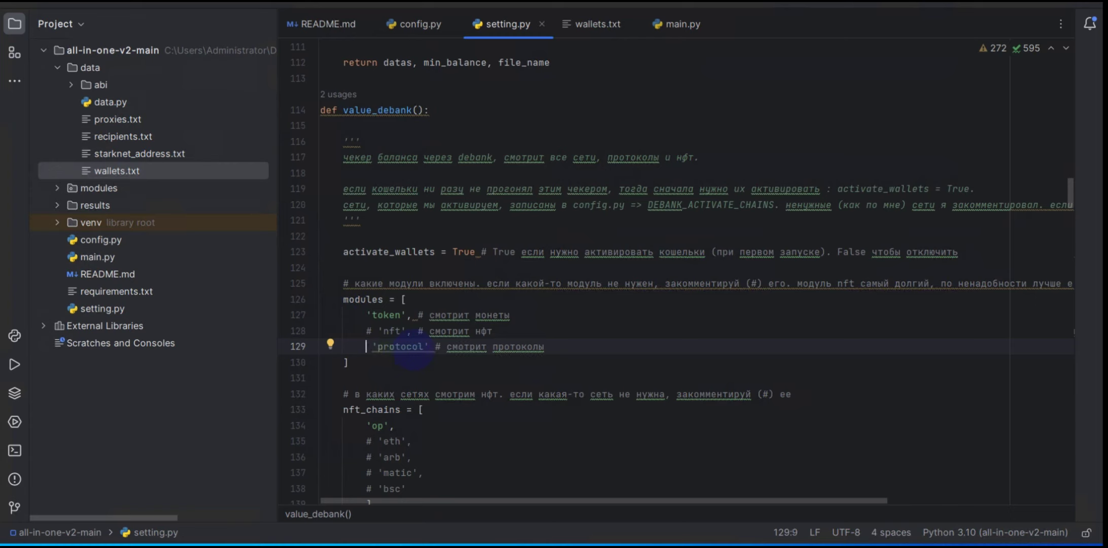
{"action": "key", "text": "Delete"}
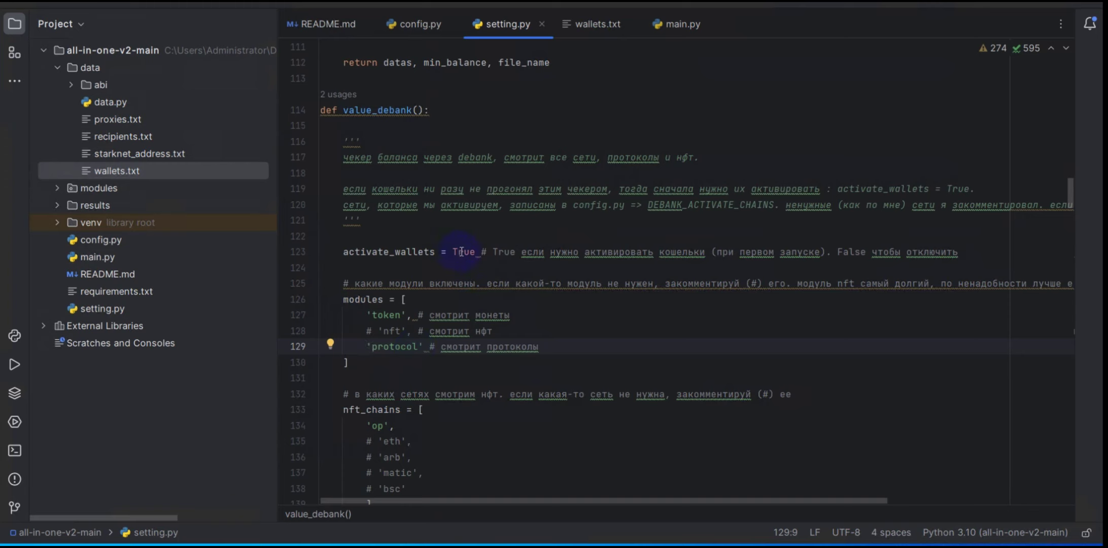
Review the remaining value_debank settings, including activate_wallets, nft_chains, check_min_value, check_chain and check_coin.
{"action": "mouse_move", "coordinate": [463, 252]}
{"action": "scroll", "coordinate": [466, 256], "scroll_direction": "down", "scroll_amount": 3}
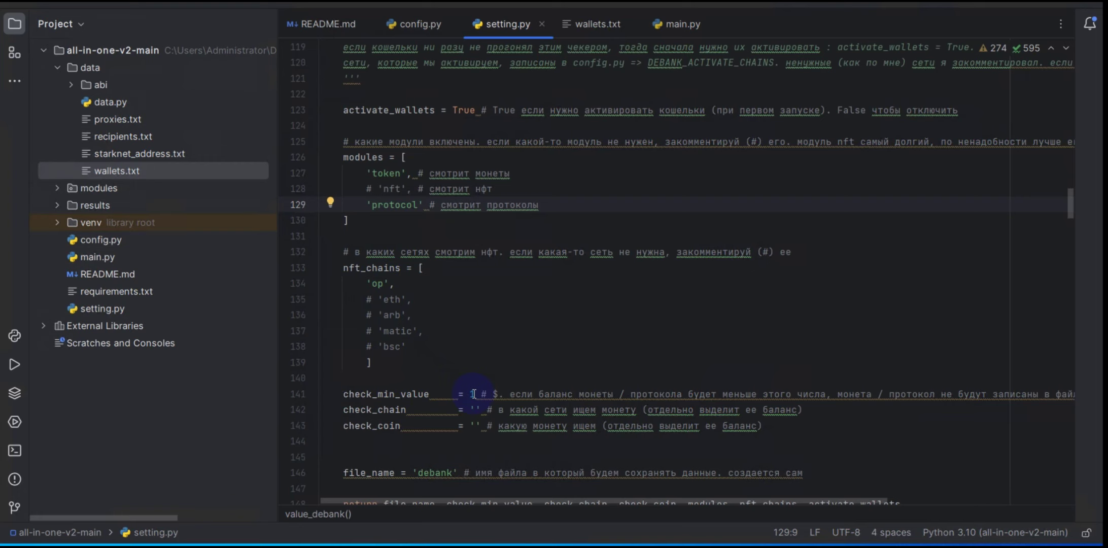
{"action": "mouse_move", "coordinate": [473, 393]}
{"action": "mouse_move", "coordinate": [545, 424]}
{"action": "scroll", "coordinate": [479, 314], "scroll_direction": "up", "scroll_amount": 2}
{"action": "scroll", "coordinate": [477, 285], "scroll_direction": "up", "scroll_amount": 1}
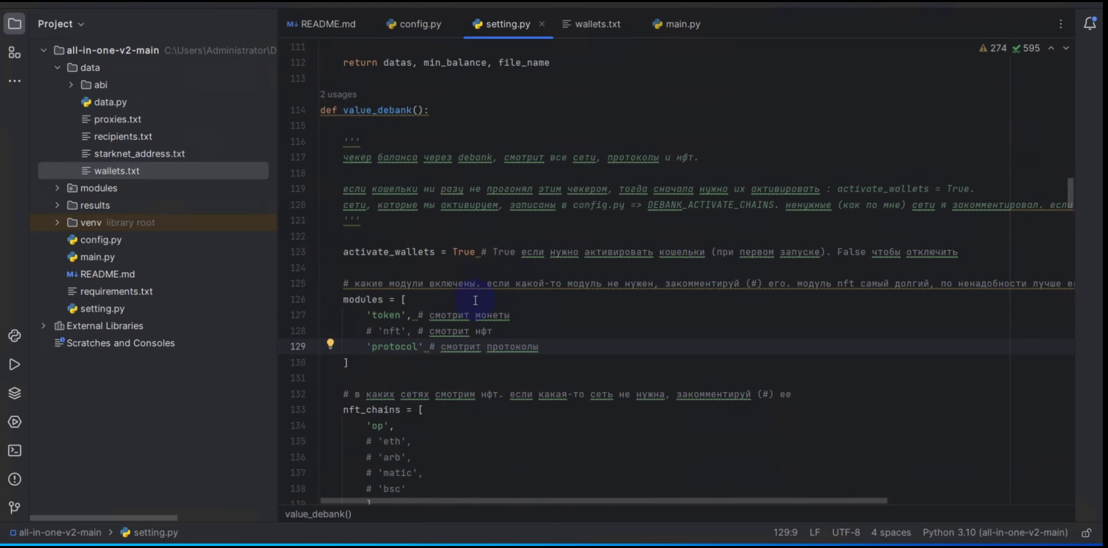
Follow the config.py reference in the value_debank description and examine which networks are active or commented out in DEBANK_ACTIVATE_CHAINS.
{"action": "left_click", "coordinate": [574, 205]}
{"action": "left_click_drag", "start_coordinate": [598, 205], "coordinate": [629, 205]}
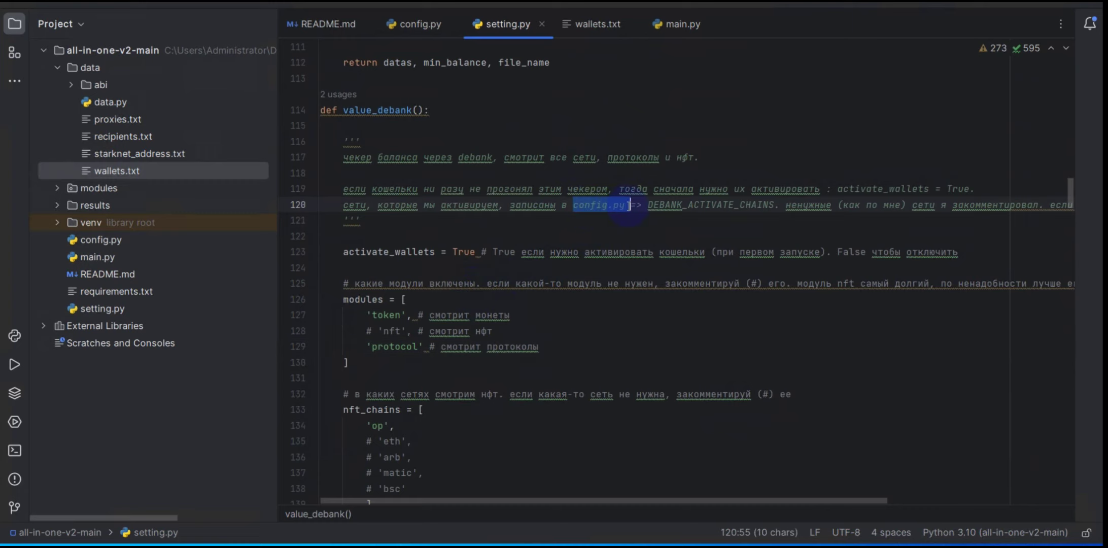
{"action": "left_click", "coordinate": [429, 24]}
{"action": "scroll", "coordinate": [520, 305], "scroll_direction": "up", "scroll_amount": 8}
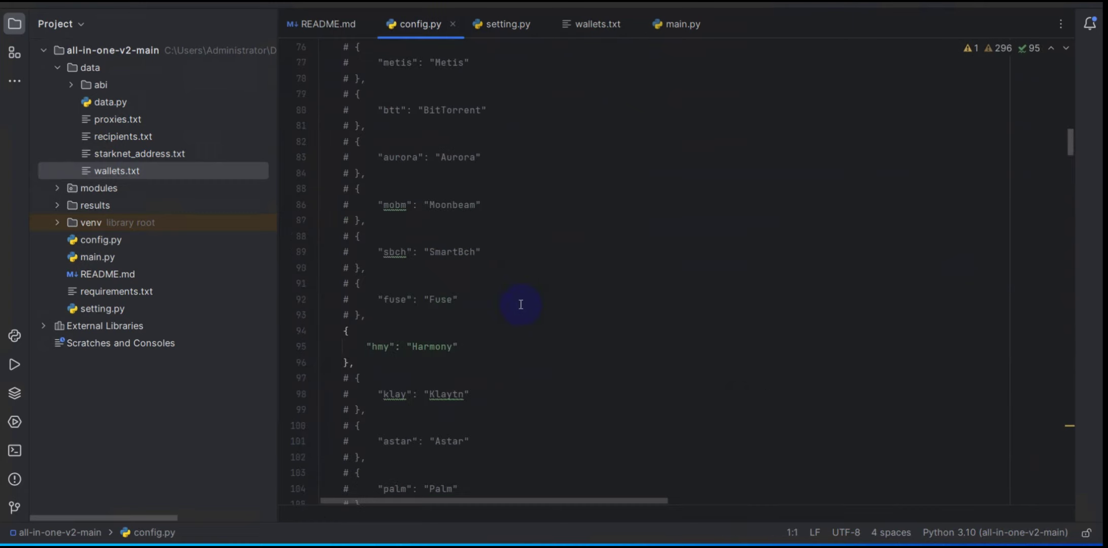
{"action": "scroll", "coordinate": [519, 306], "scroll_direction": "up", "scroll_amount": 10}
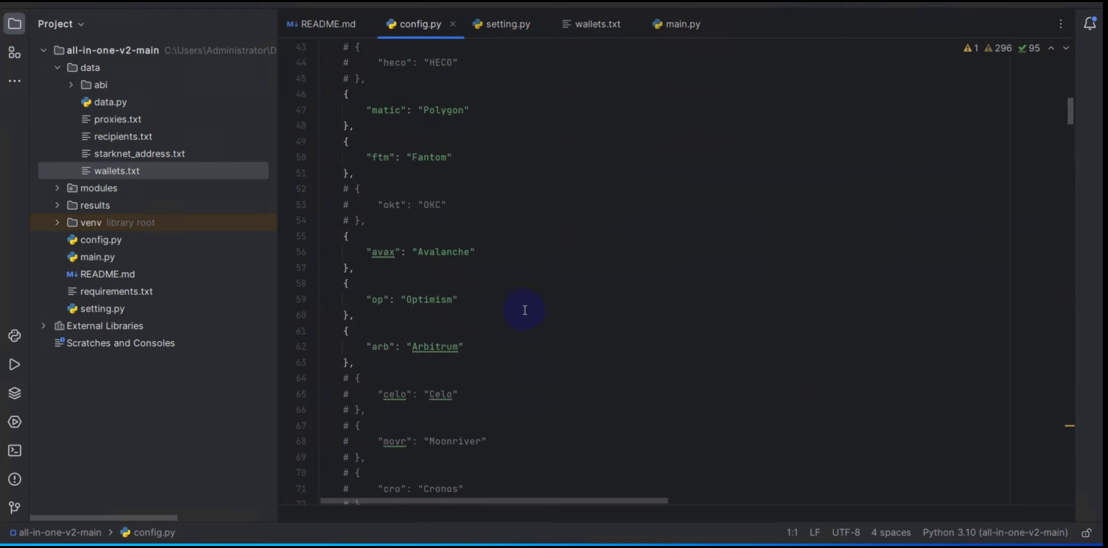
{"action": "scroll", "coordinate": [526, 311], "scroll_direction": "up", "scroll_amount": 7}
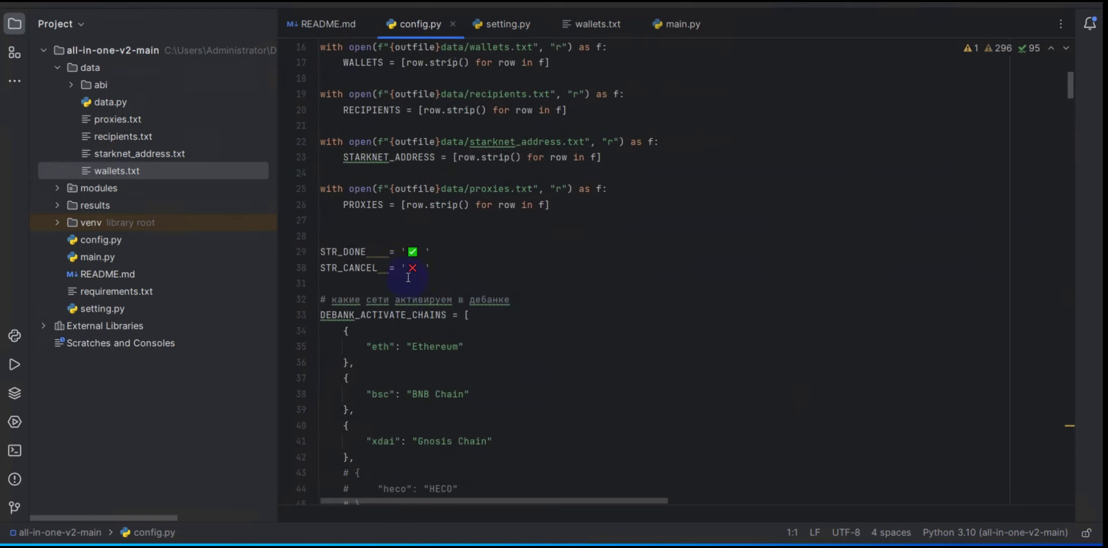
{"action": "scroll", "coordinate": [484, 332], "scroll_direction": "down", "scroll_amount": 2}
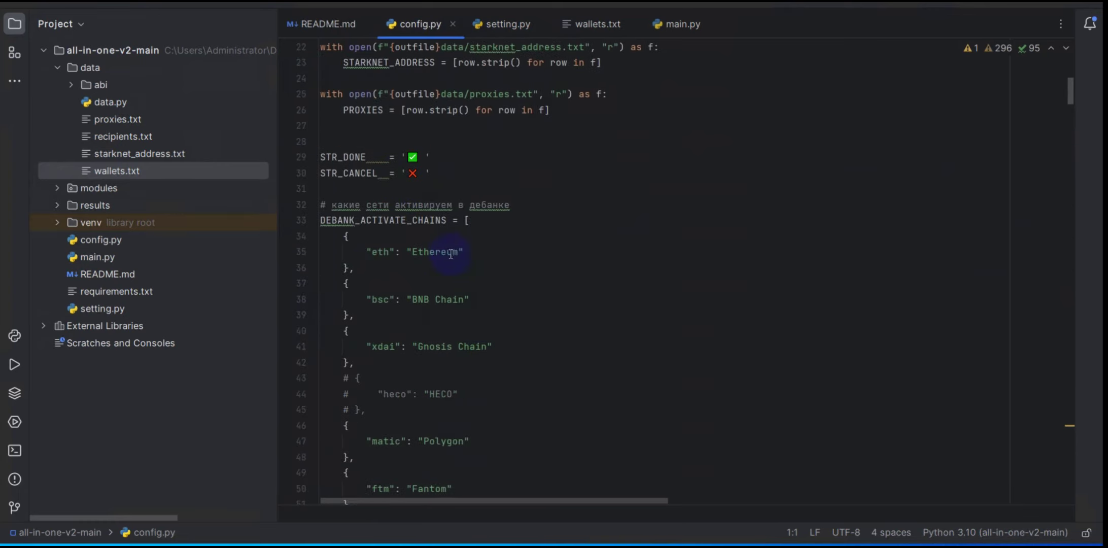
{"action": "scroll", "coordinate": [450, 253], "scroll_direction": "down", "scroll_amount": 5}
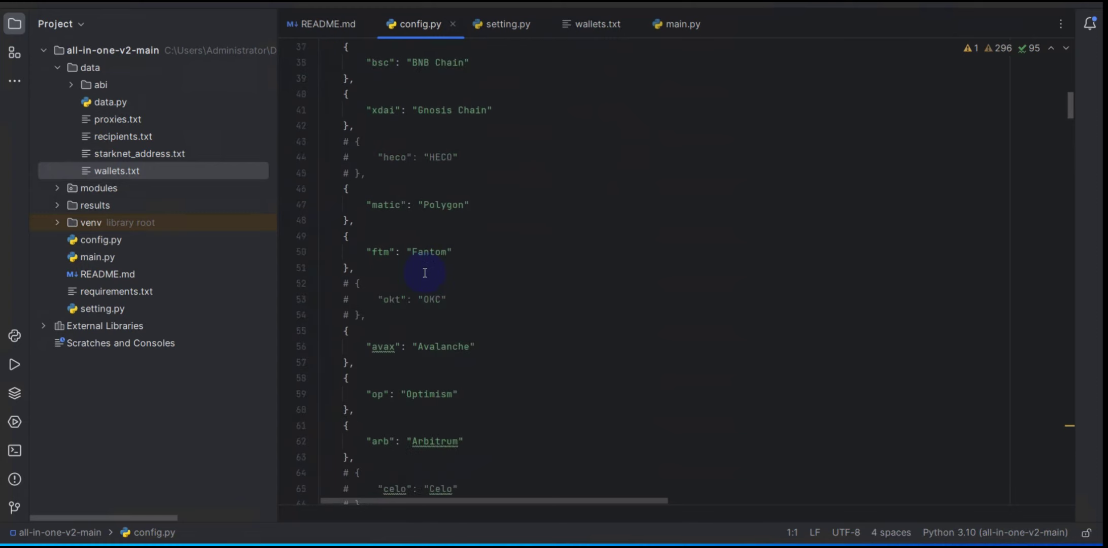
{"action": "scroll", "coordinate": [423, 284], "scroll_direction": "down", "scroll_amount": 4}
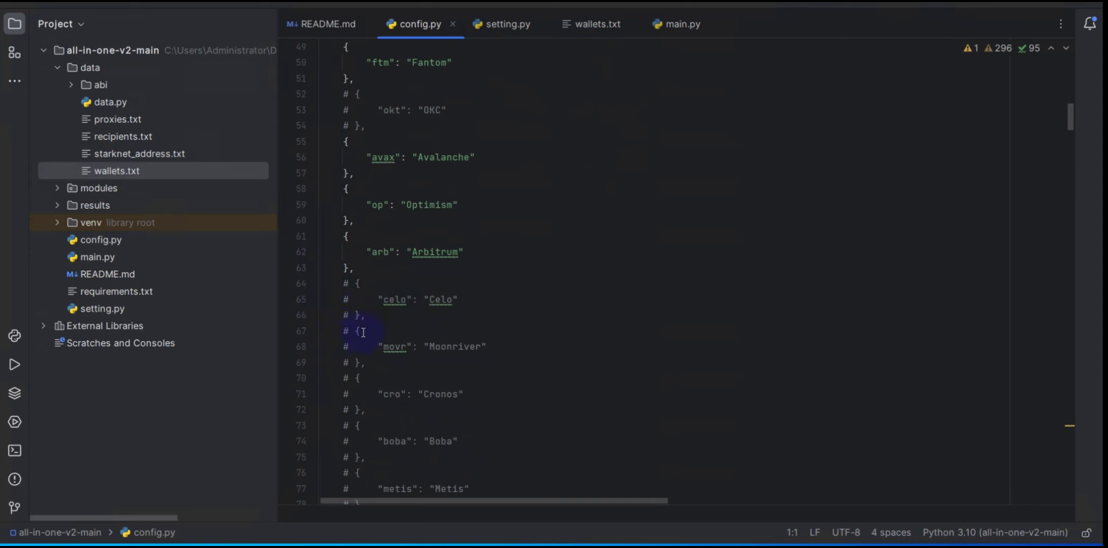
{"action": "scroll", "coordinate": [363, 332], "scroll_direction": "down", "scroll_amount": 3}
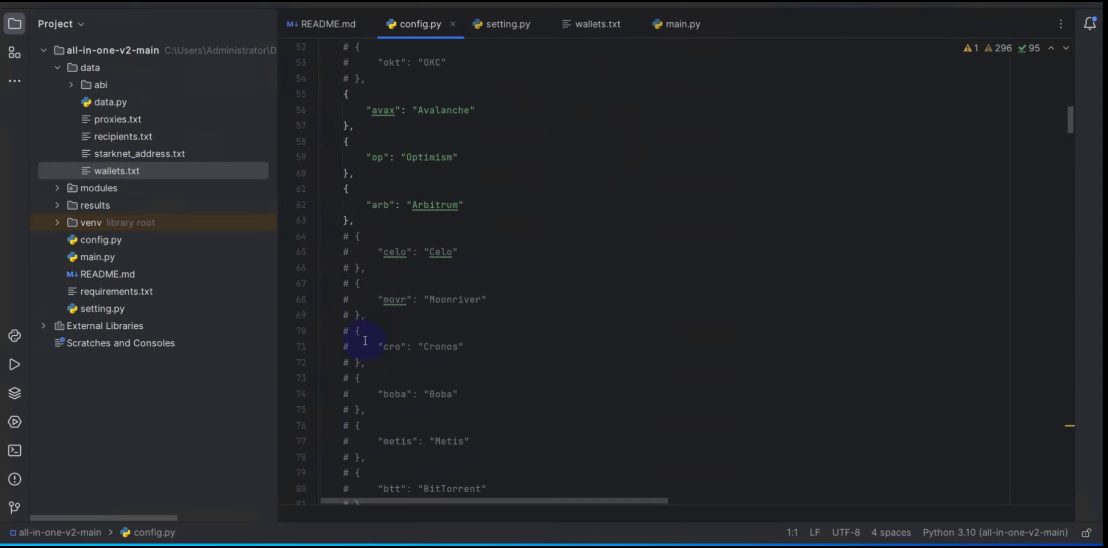
Return to setting.py and switch to the browser with the all-in-one-v2 GitHub README's setup section.
{"action": "left_click", "coordinate": [504, 29]}
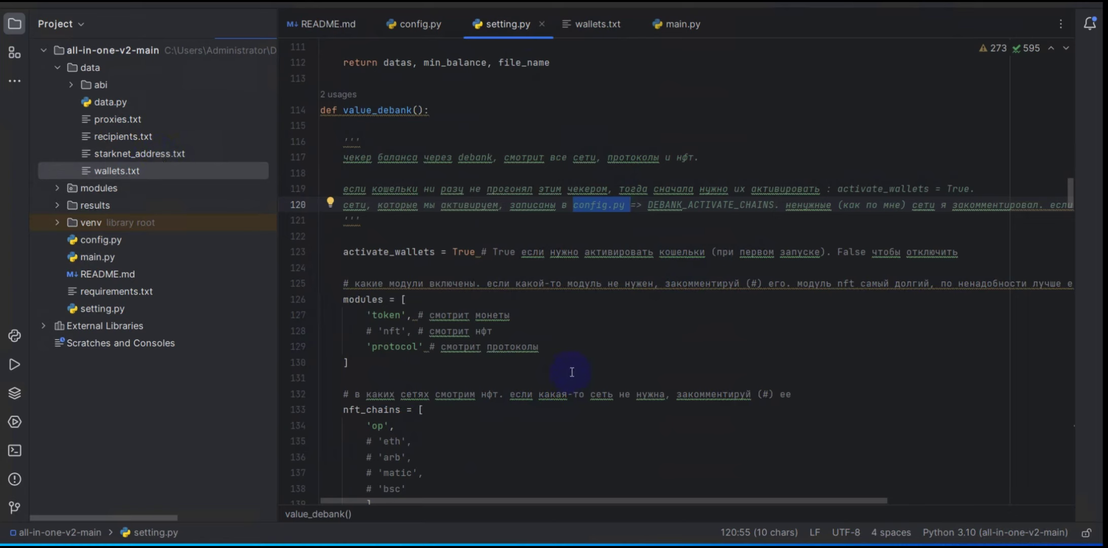
{"action": "key", "text": "alt+Tab"}
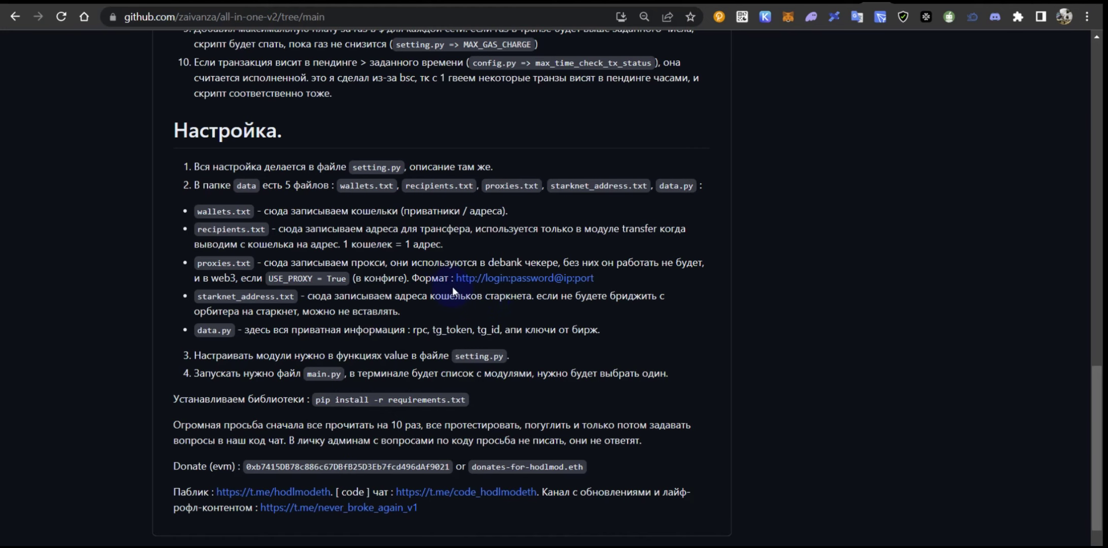